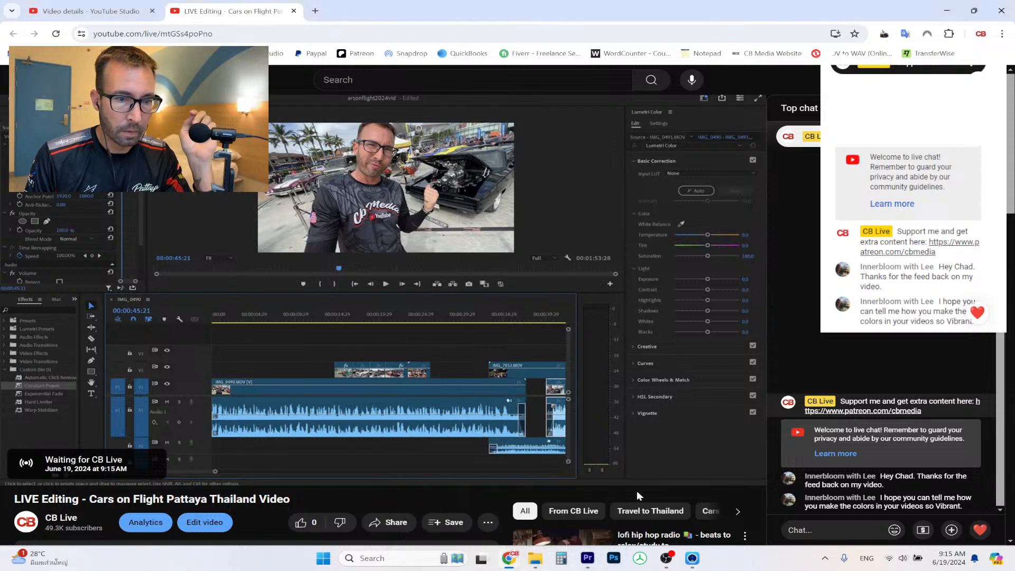
Reload the live stream's YouTube watch page and check that the broadcast is playing.
{"action": "left_click", "coordinate": [671, 564]}
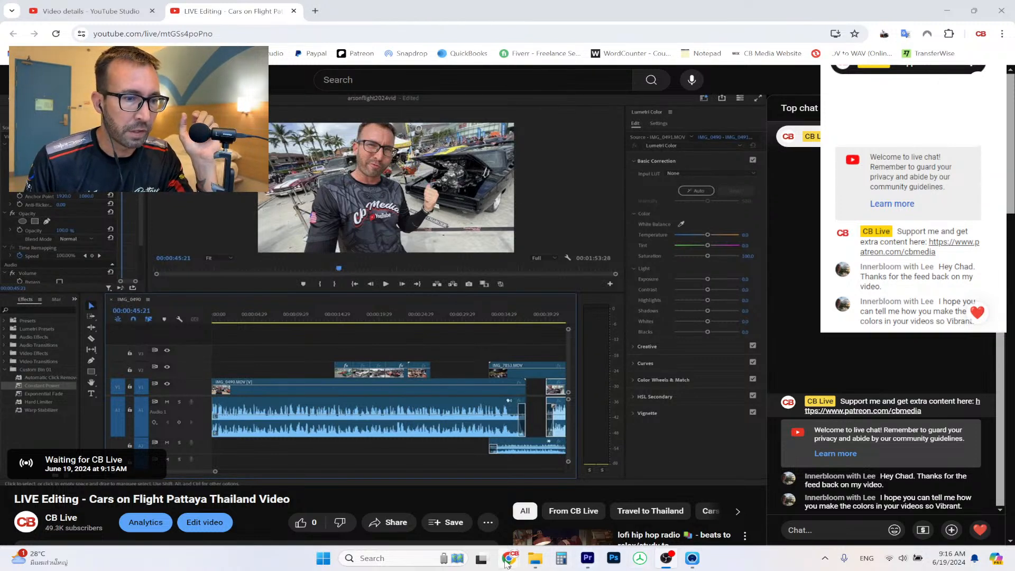
{"action": "left_click", "coordinate": [55, 33]}
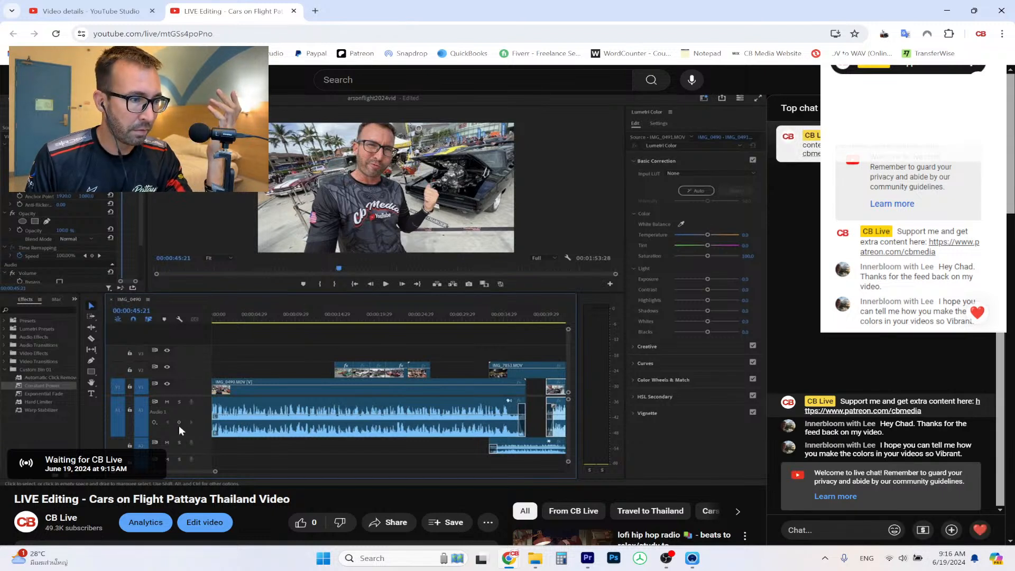
{"action": "mouse_move", "coordinate": [696, 559]}
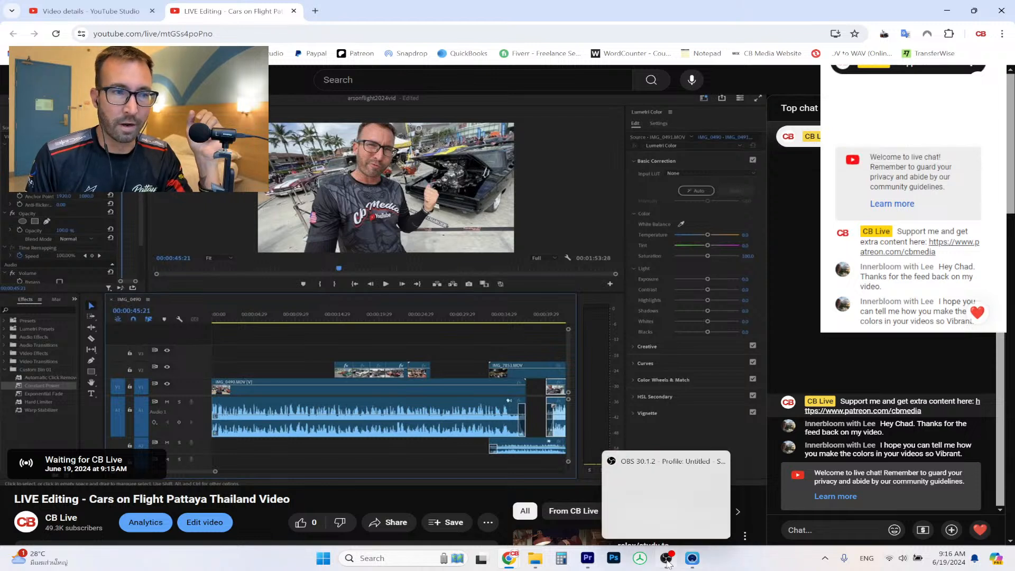
{"action": "left_click", "coordinate": [668, 563]}
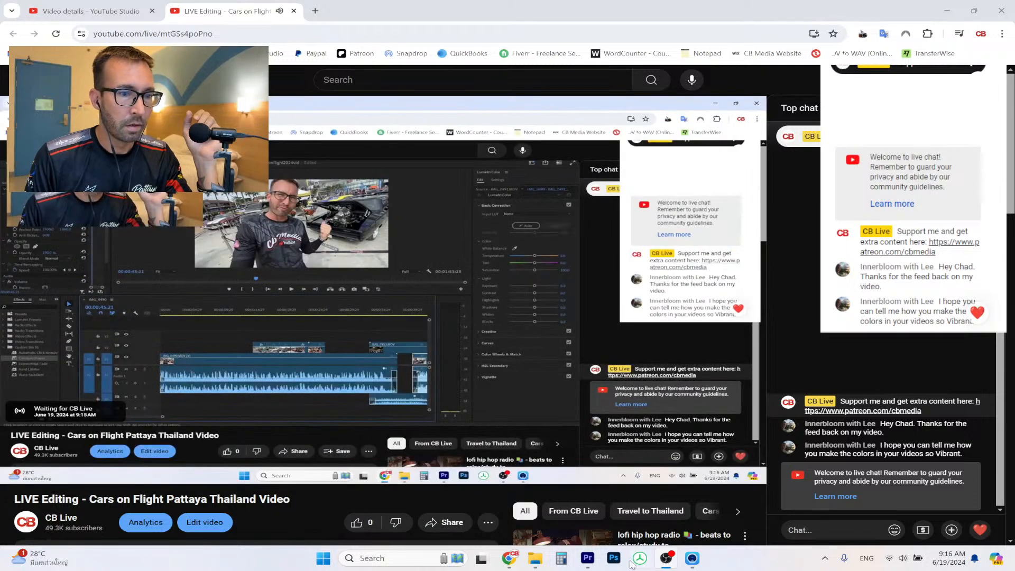
{"action": "mouse_move", "coordinate": [527, 553]}
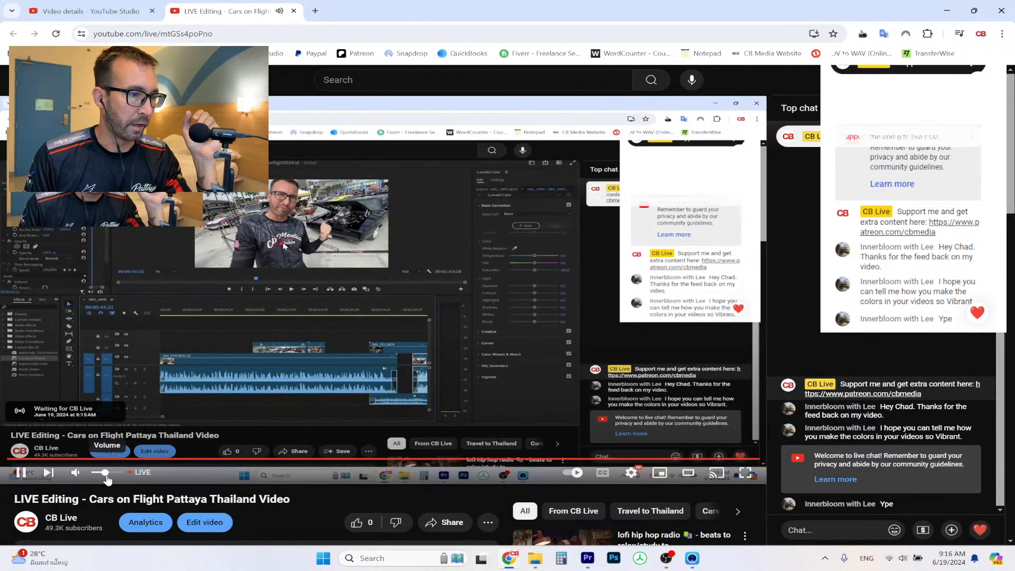
Switch to the Premiere Pro project and play the IMG_0490 sequence from its start to about 00:00:28:23.
{"action": "left_click", "coordinate": [949, 12]}
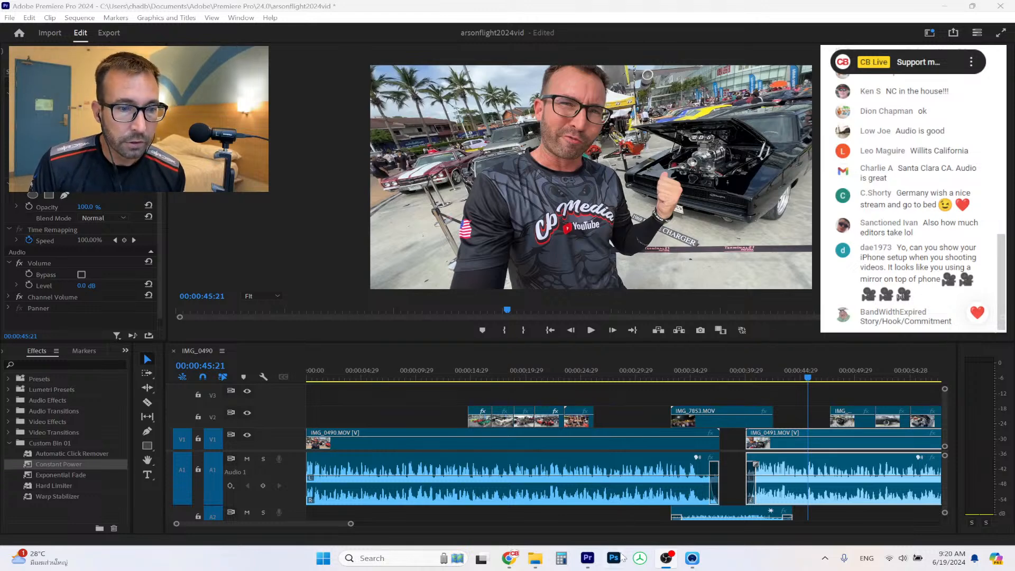
{"action": "mouse_move", "coordinate": [591, 560]}
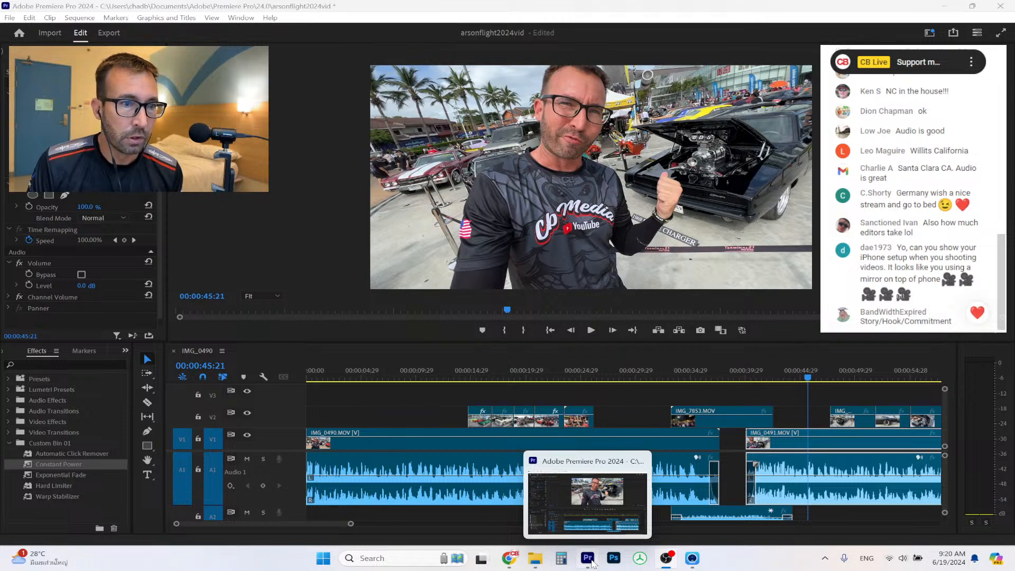
{"action": "left_click", "coordinate": [592, 563]}
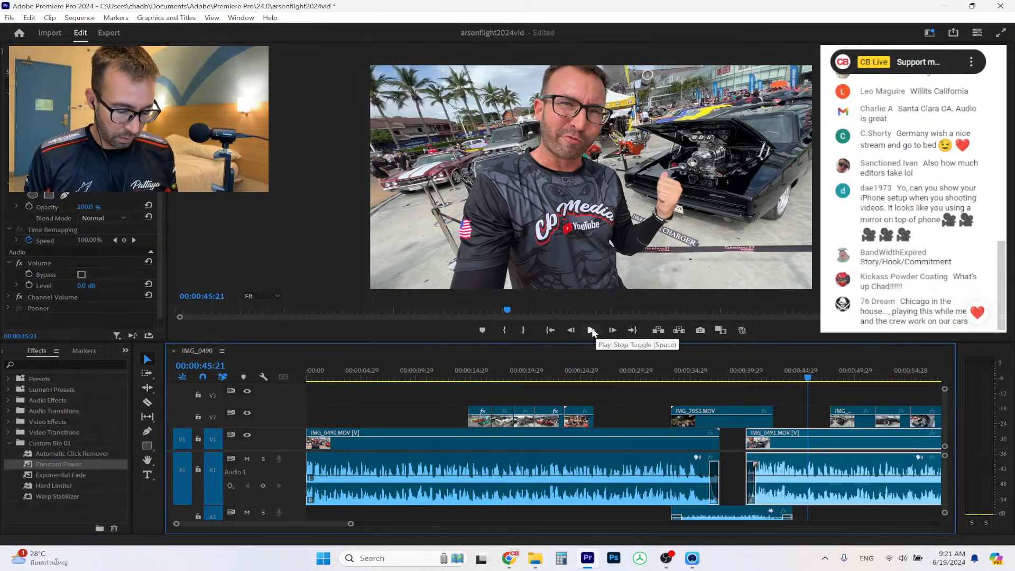
{"action": "left_click", "coordinate": [552, 331]}
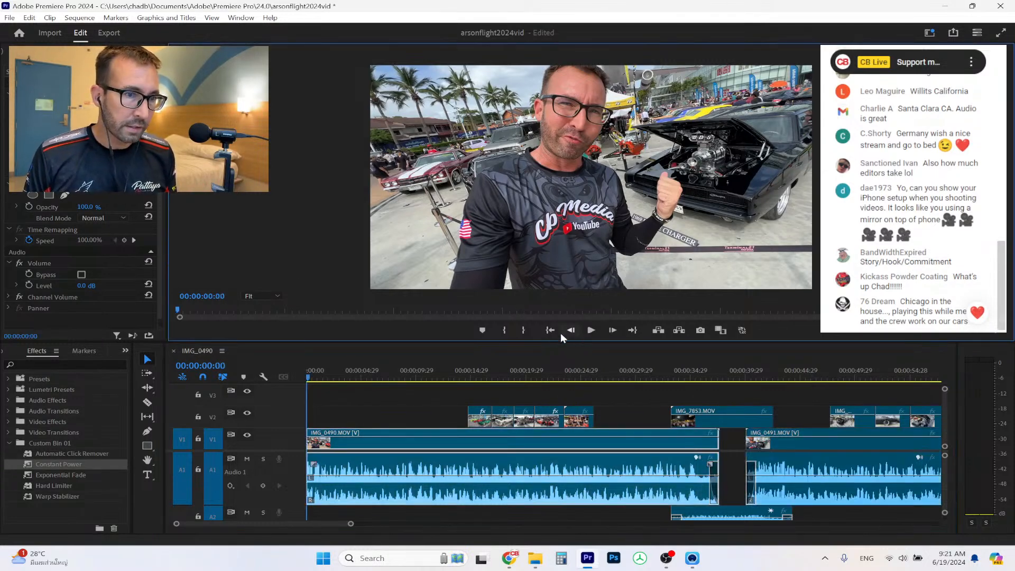
{"action": "left_click", "coordinate": [591, 331]}
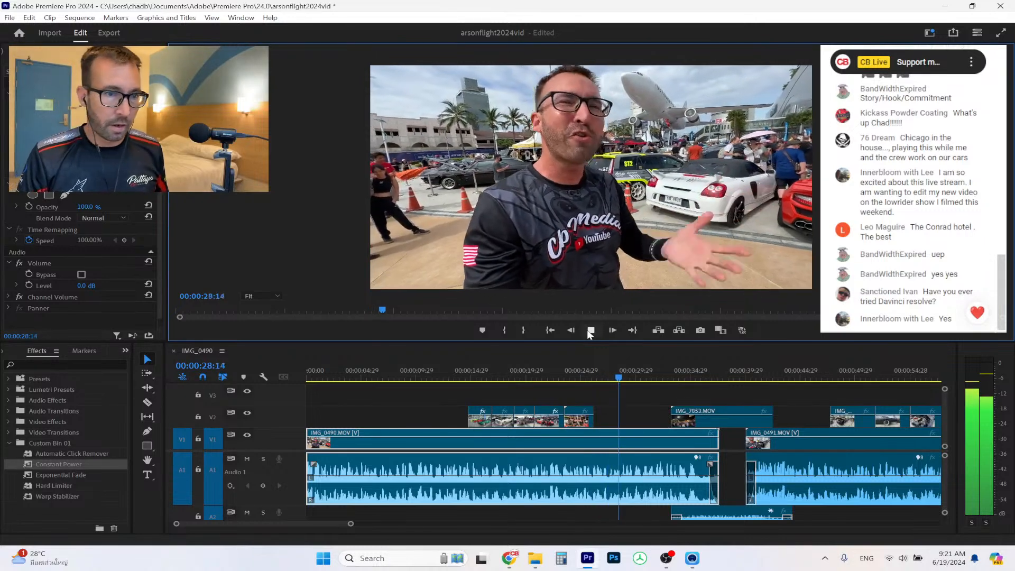
{"action": "left_click", "coordinate": [591, 331]}
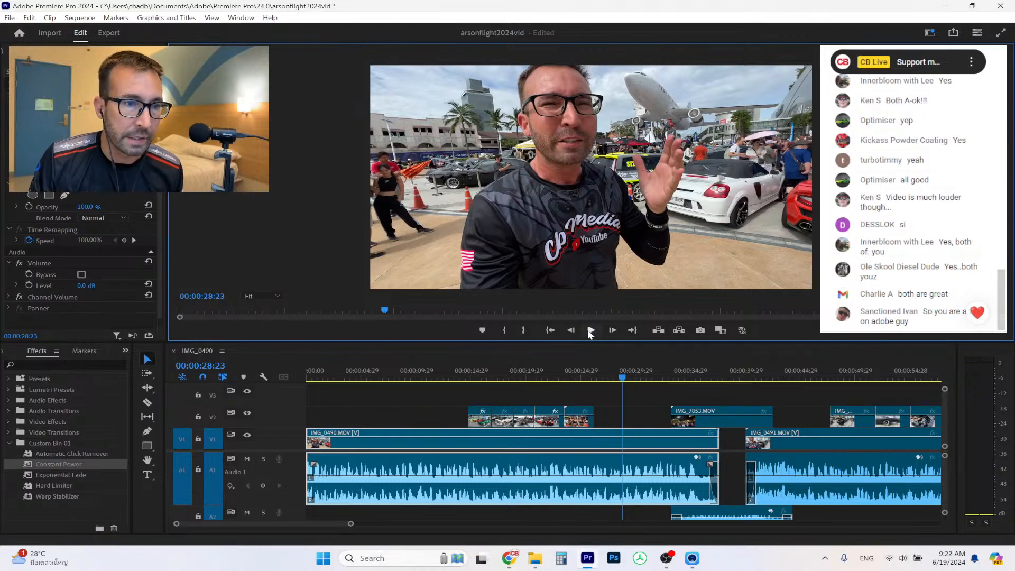
Replay the sequence from its start and review it into the IMG_0491.MOV clip, to about 00:00:46.
{"action": "left_click", "coordinate": [551, 329]}
{"action": "left_click", "coordinate": [591, 330]}
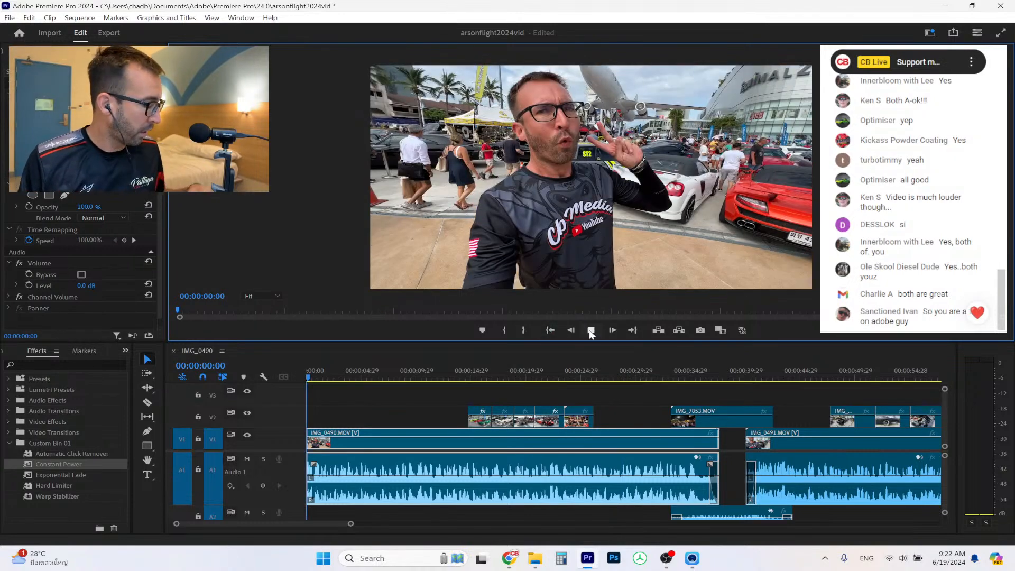
{"action": "left_click", "coordinate": [591, 331]}
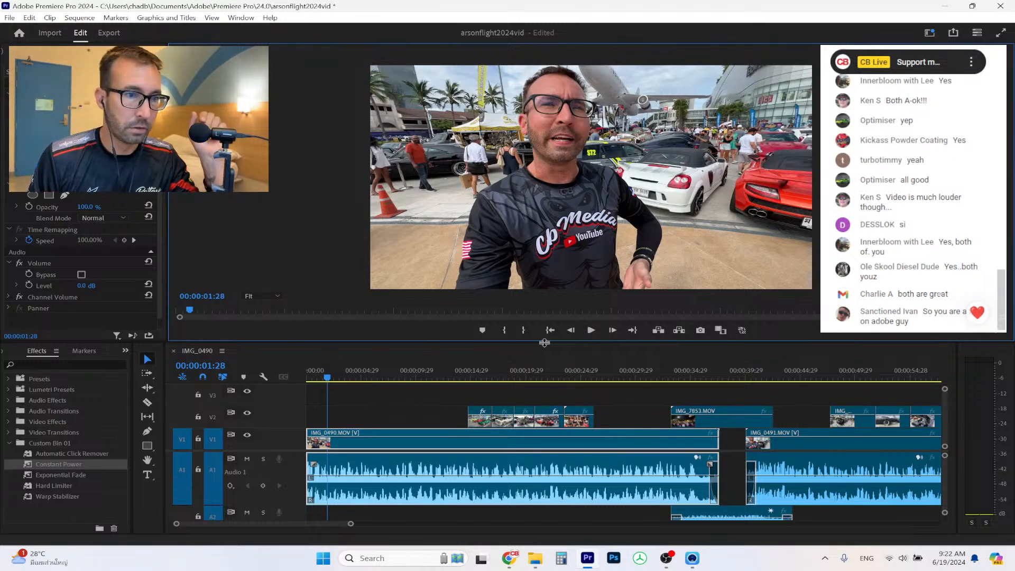
{"action": "left_click", "coordinate": [550, 330]}
{"action": "left_click", "coordinate": [592, 330]}
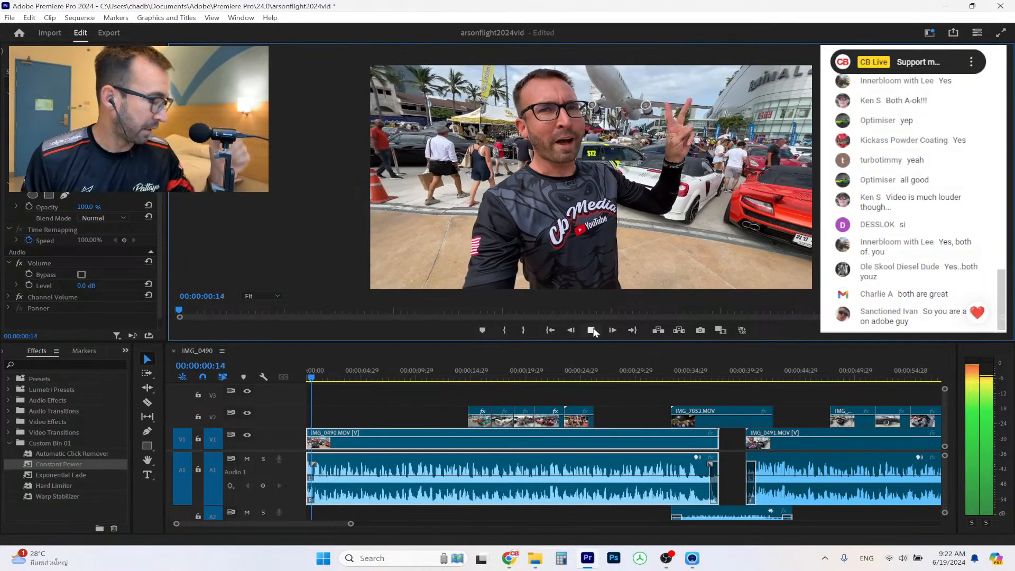
{"action": "left_click", "coordinate": [598, 329]}
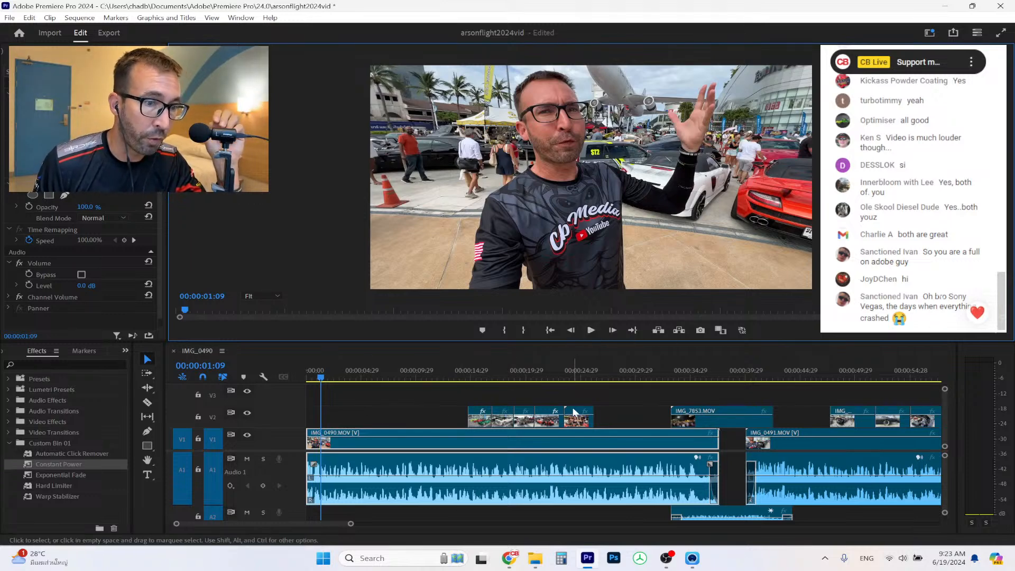
{"action": "left_click", "coordinate": [592, 331]}
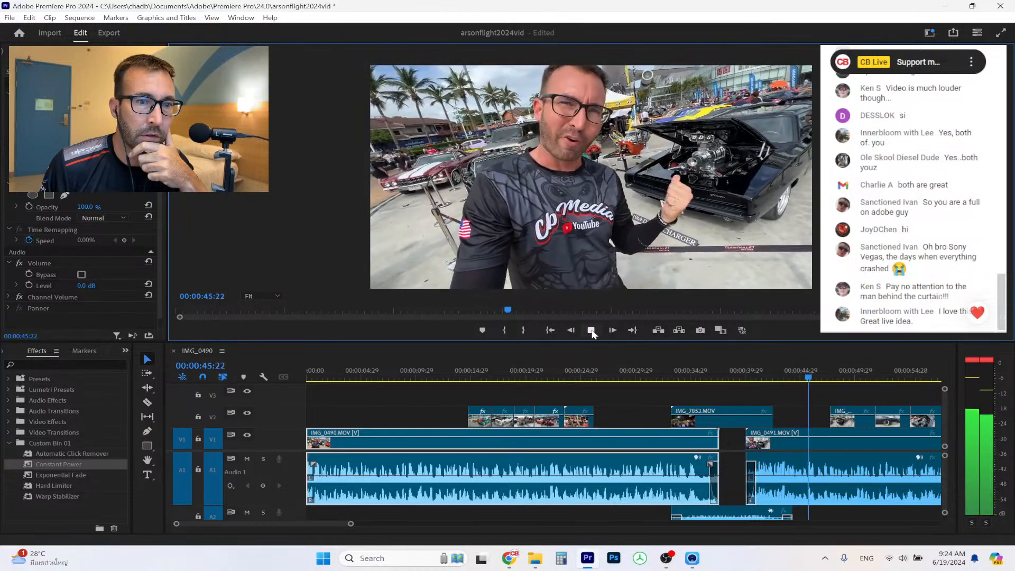
{"action": "left_click", "coordinate": [591, 331]}
Add IMG_7856.MOV from the Cars on Flight 2024 folder to track V1 after the other clips, at 00:02:56:23.
{"action": "left_click_drag", "start_coordinate": [351, 525], "coordinate": [622, 520]}
{"action": "left_click", "coordinate": [536, 558]}
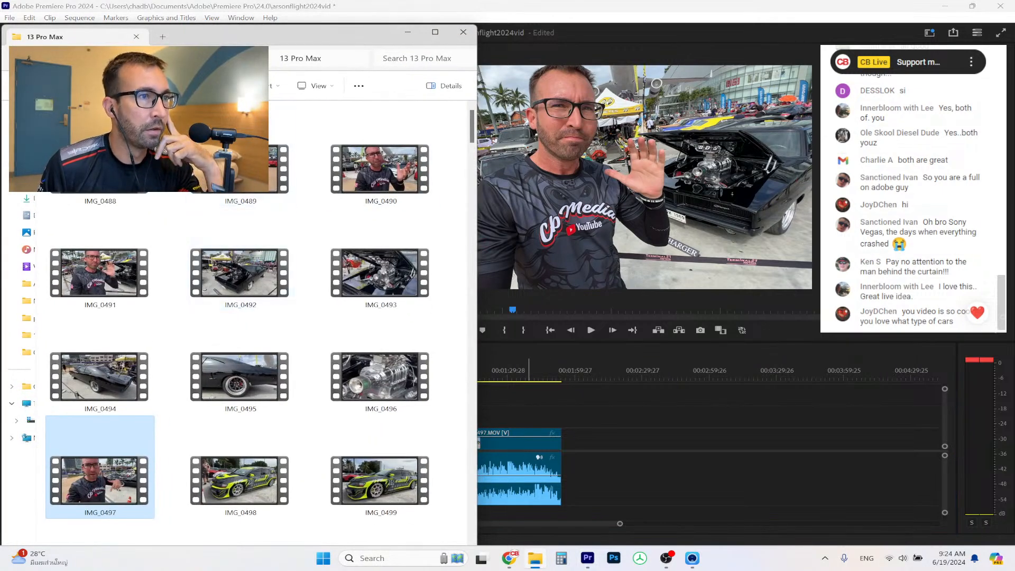
{"action": "key", "text": "alt+Up"}
{"action": "scroll", "coordinate": [294, 423], "scroll_direction": "down", "scroll_amount": 20}
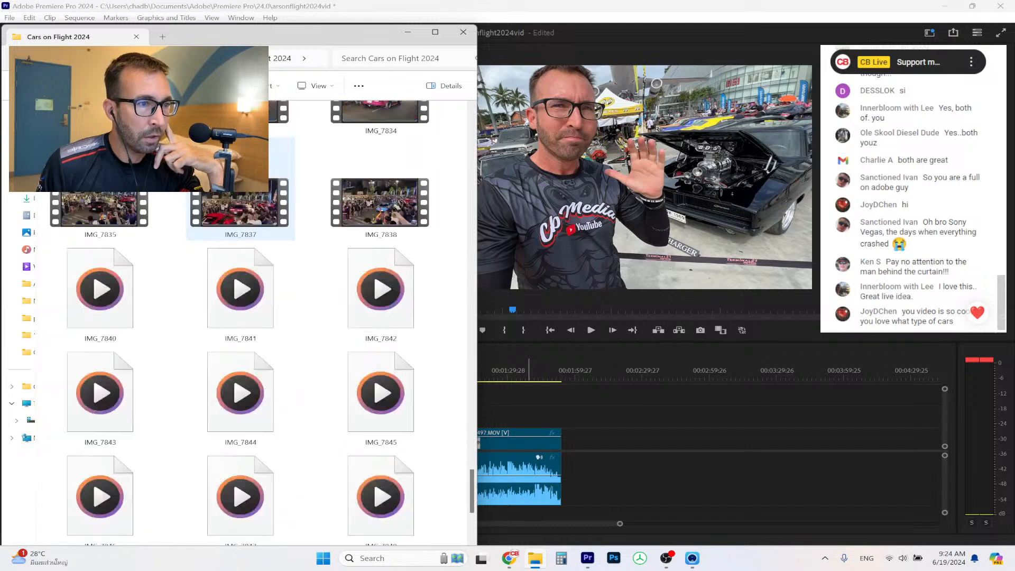
{"action": "left_click_drag", "start_coordinate": [722, 418], "coordinate": [646, 448]}
{"action": "left_click_drag", "start_coordinate": [662, 374], "coordinate": [706, 376]}
{"action": "left_click_drag", "start_coordinate": [647, 433], "coordinate": [703, 434]}
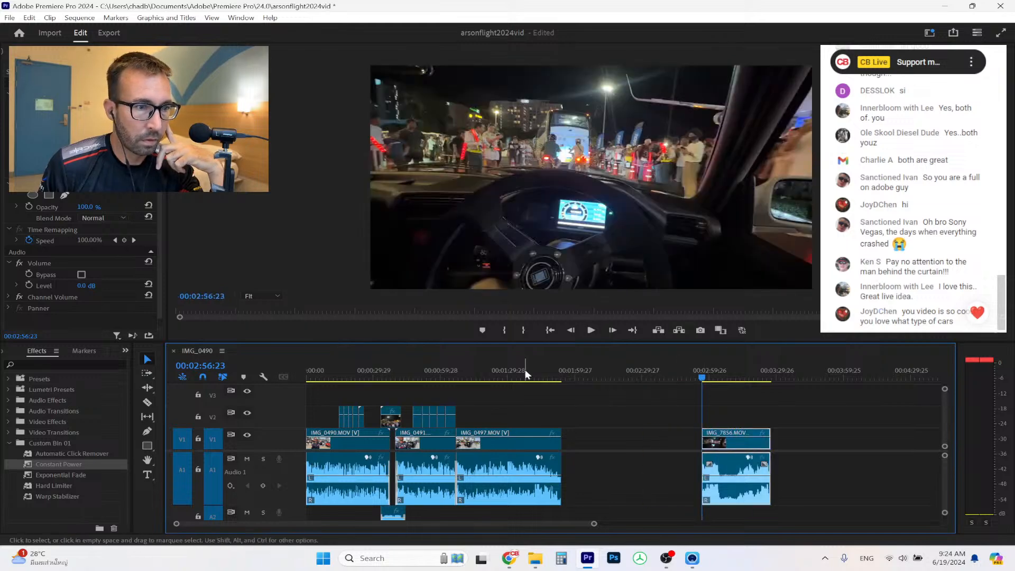
Shift all clips forward by about 1 minute 23 seconds and move IMG_7856.MOV to the start of the sequence on V1.
{"action": "left_click", "coordinate": [551, 330]}
{"action": "left_click", "coordinate": [148, 374]}
{"action": "left_click", "coordinate": [331, 412]}
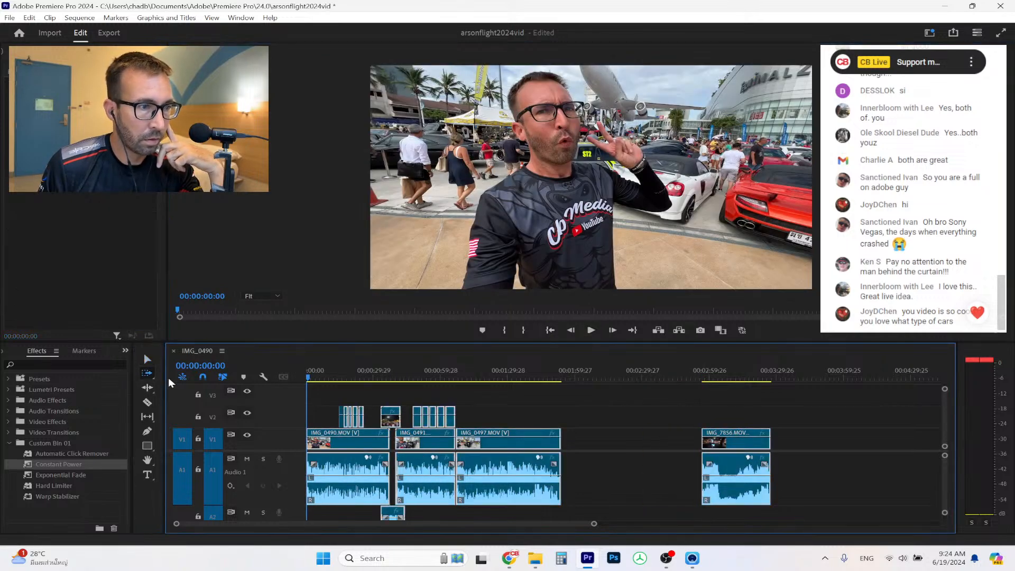
{"action": "left_click", "coordinate": [148, 360]}
{"action": "left_click_drag", "start_coordinate": [353, 449], "coordinate": [540, 448]}
{"action": "left_click", "coordinate": [778, 455]}
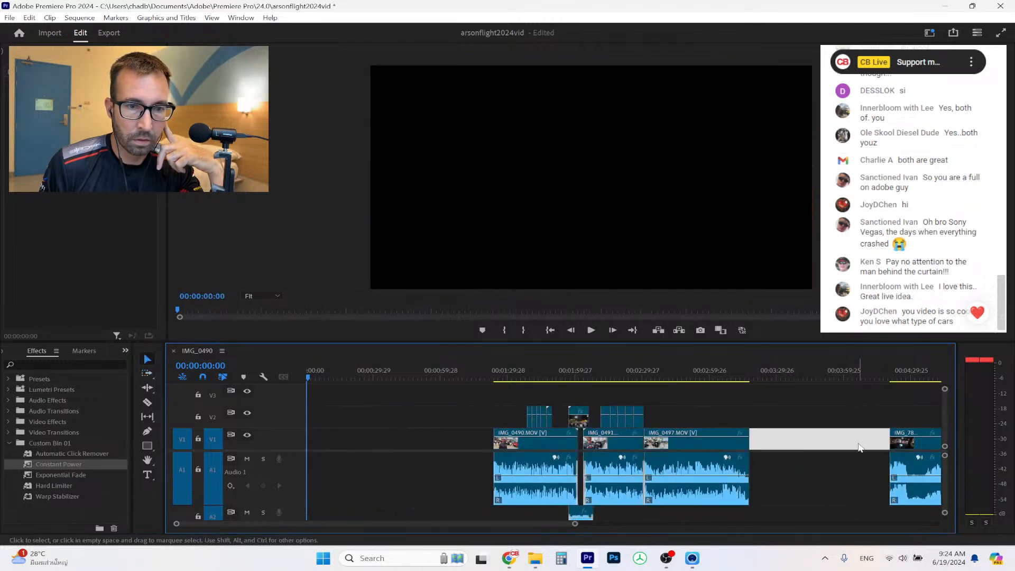
{"action": "left_click_drag", "start_coordinate": [924, 443], "coordinate": [338, 447]}
Preview the opening footage and trim the start of IMG_7856.MOV to 00:00:00:21.
{"action": "left_click", "coordinate": [592, 330]}
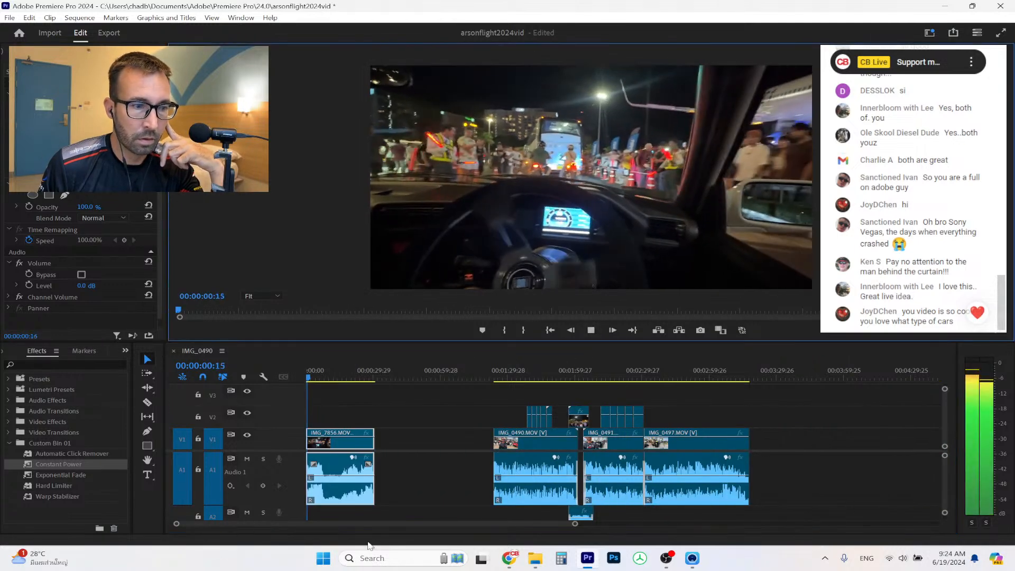
{"action": "left_click_drag", "start_coordinate": [577, 524], "coordinate": [503, 529]}
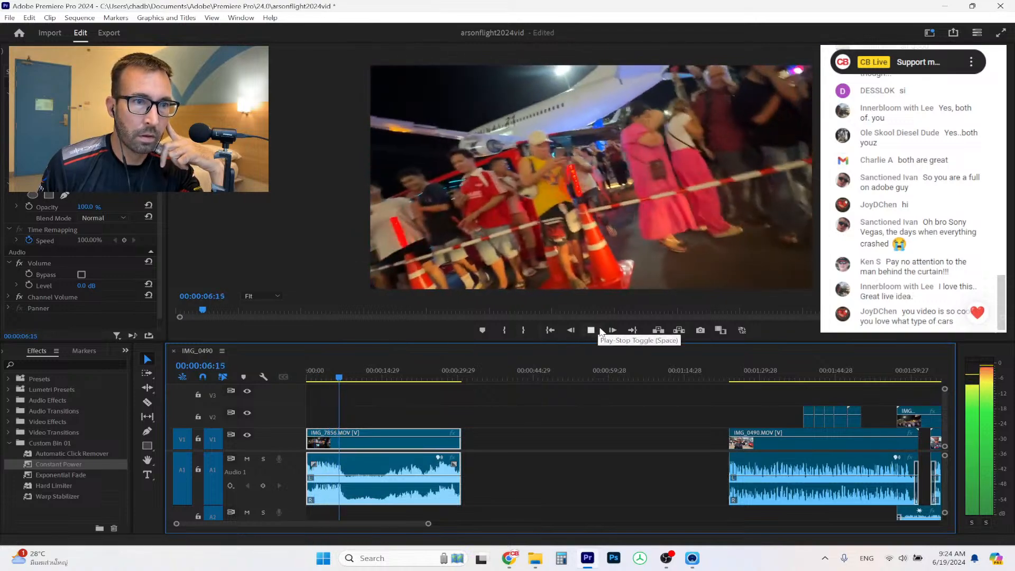
{"action": "left_click", "coordinate": [599, 327]}
{"action": "left_click", "coordinate": [317, 378]}
{"action": "left_click_drag", "start_coordinate": [316, 378], "coordinate": [313, 378]}
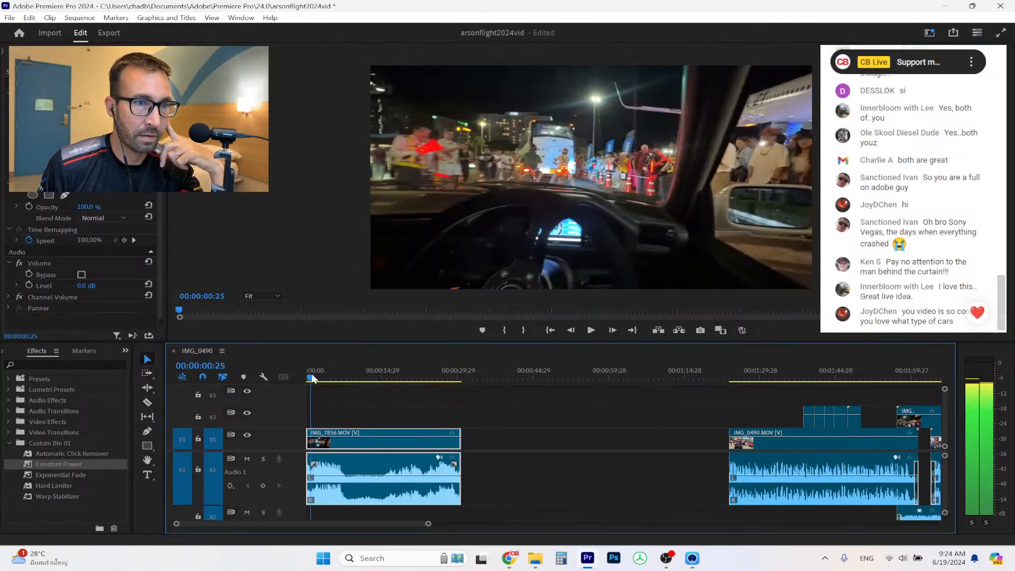
{"action": "left_click_drag", "start_coordinate": [312, 377], "coordinate": [310, 378]}
{"action": "left_click_drag", "start_coordinate": [310, 433], "coordinate": [314, 432]}
Import 1 VIDEO INTRO.mp4 from the CB Media folder and place it on track V2 at the sequence start.
{"action": "left_click", "coordinate": [10, 18]}
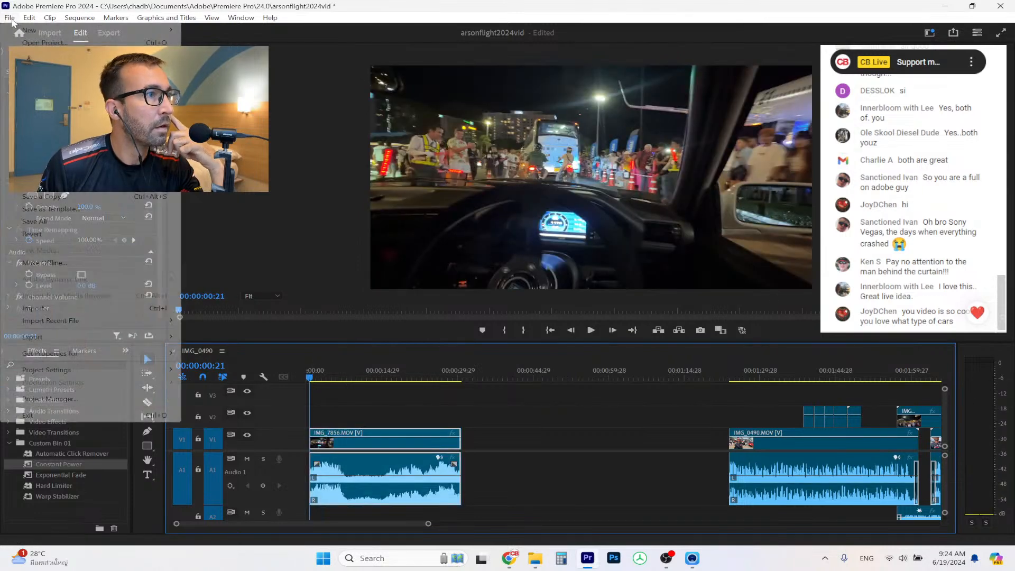
{"action": "mouse_move", "coordinate": [31, 33]}
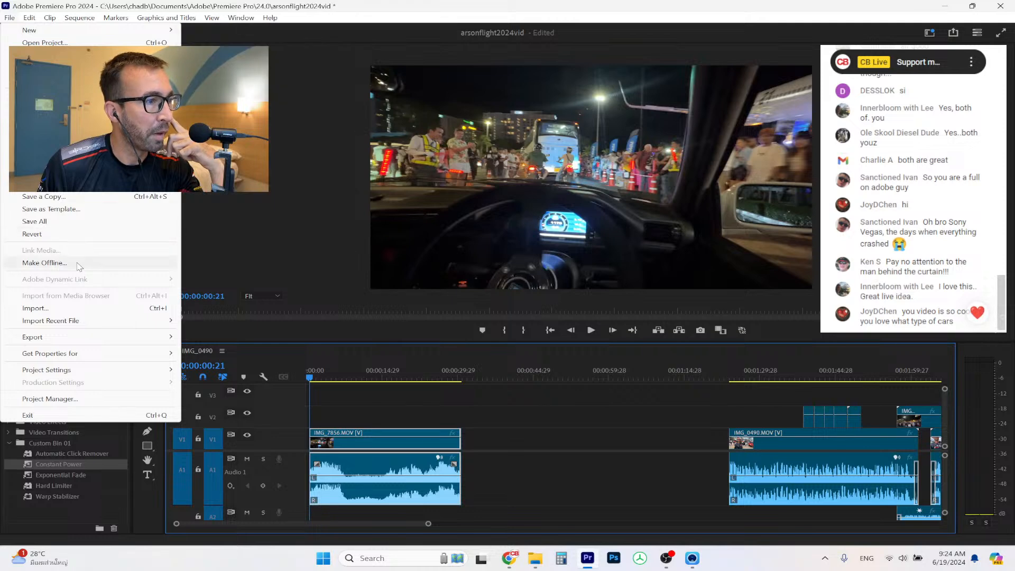
{"action": "left_click", "coordinate": [34, 308]}
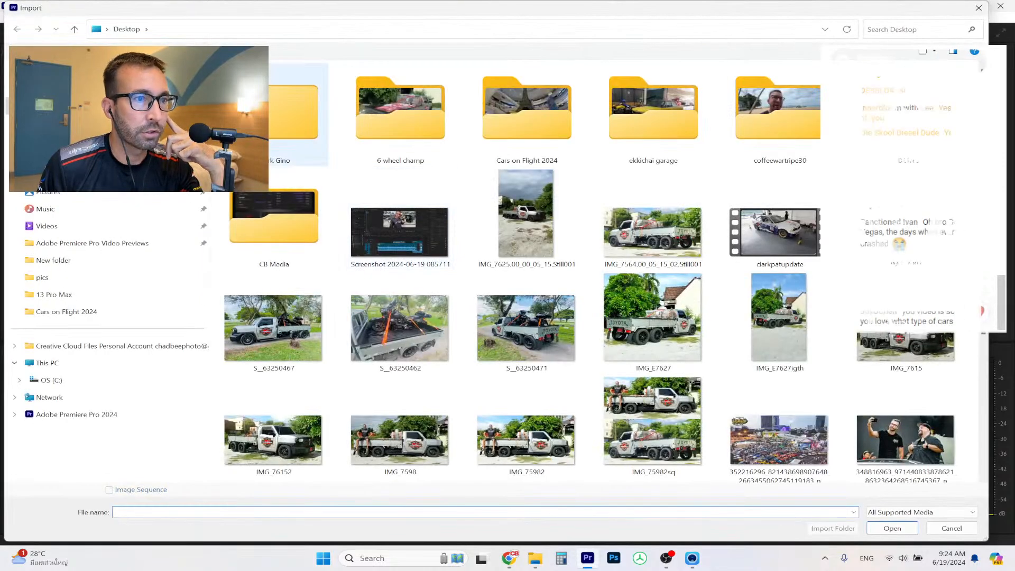
{"action": "double_click", "coordinate": [264, 217]}
{"action": "double_click", "coordinate": [761, 101]}
{"action": "left_click_drag", "start_coordinate": [46, 471], "coordinate": [318, 418]}
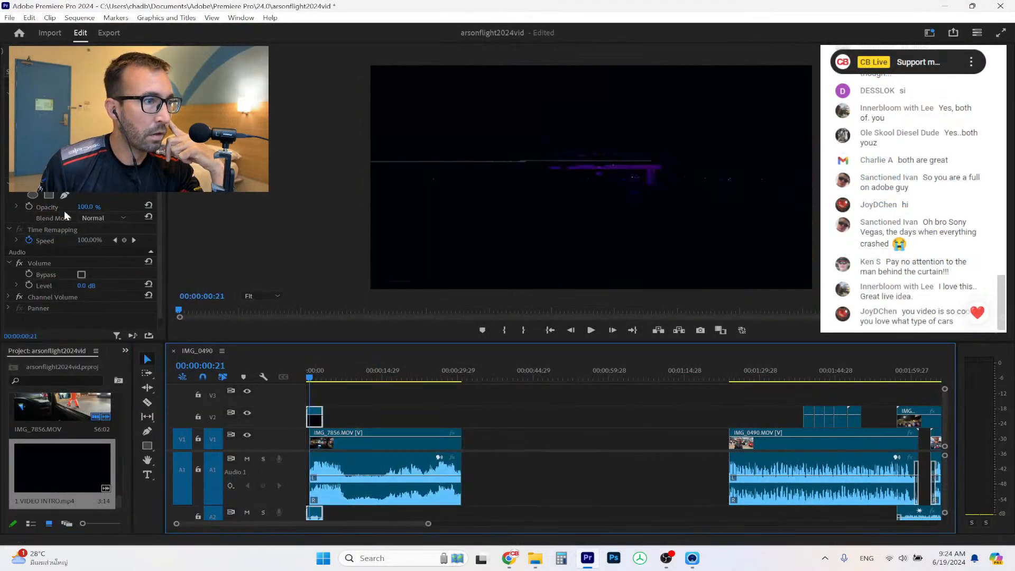
Set the intro clip's blend mode to Lighten and preview it over the footage.
{"action": "left_click", "coordinate": [107, 217]}
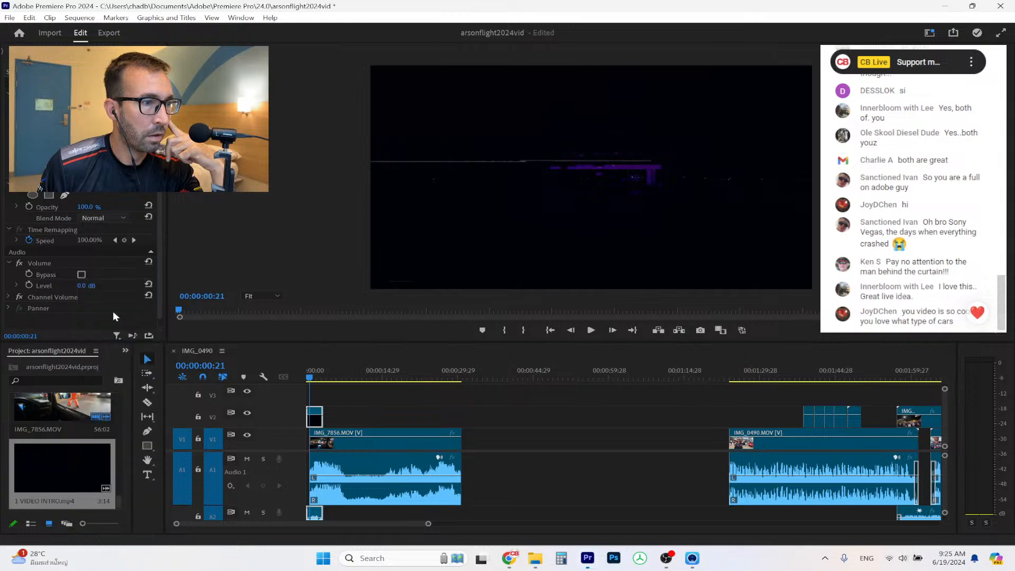
{"action": "left_click", "coordinate": [112, 311]}
{"action": "left_click", "coordinate": [592, 330]}
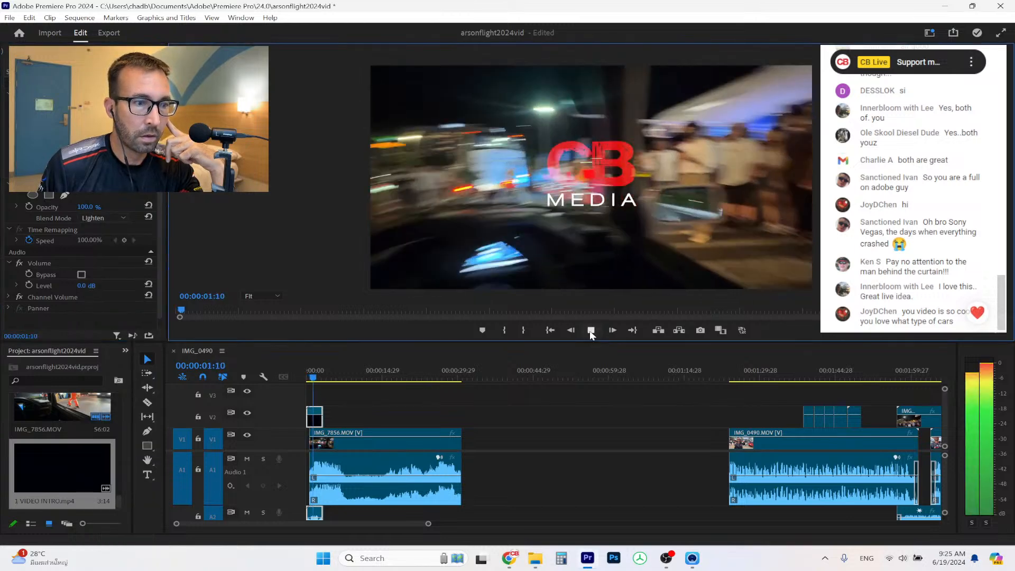
{"action": "left_click", "coordinate": [591, 332]}
Close the small gap before IMG_7856.MOV on V1 so the clip starts at 00:00:00:00.
{"action": "left_click_drag", "start_coordinate": [426, 523], "coordinate": [260, 523]}
{"action": "left_click", "coordinate": [320, 445]}
{"action": "key", "text": "Delete"}
Preview the opening and trim the end of IMG_7856.MOV to 00:00:06:12.
{"action": "left_click", "coordinate": [592, 330]}
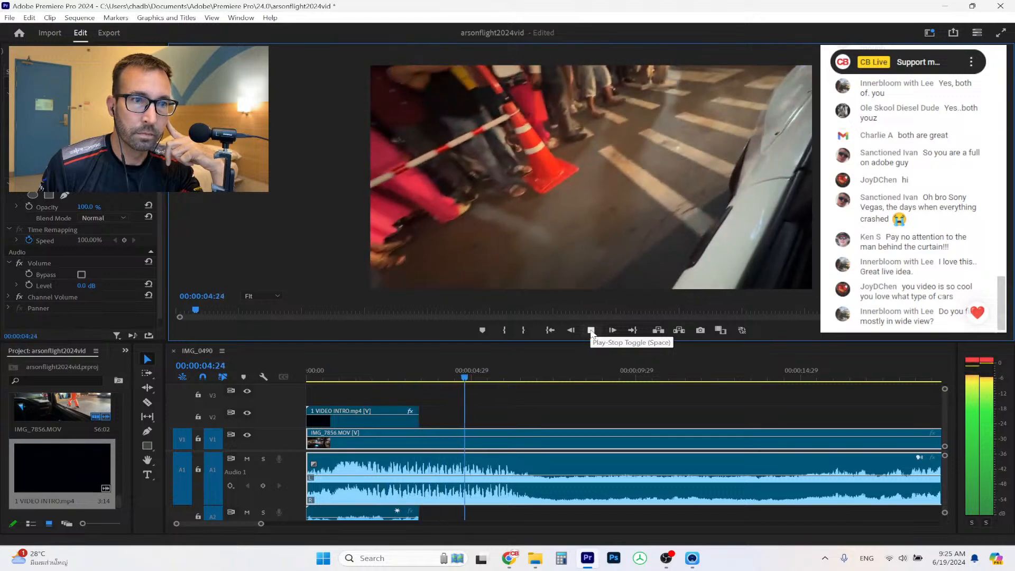
{"action": "left_click", "coordinate": [592, 331]}
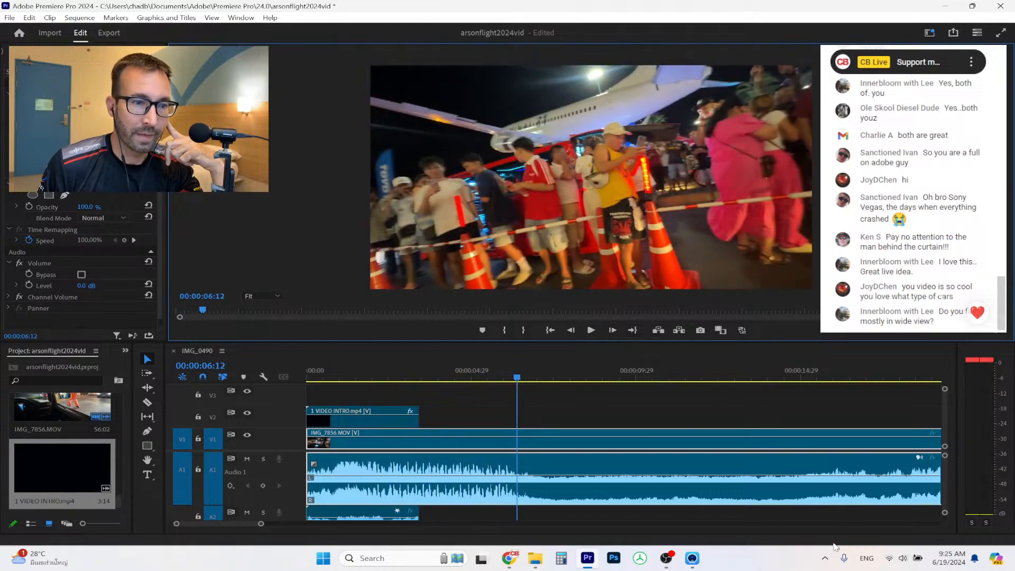
{"action": "left_click_drag", "start_coordinate": [265, 523], "coordinate": [305, 524]}
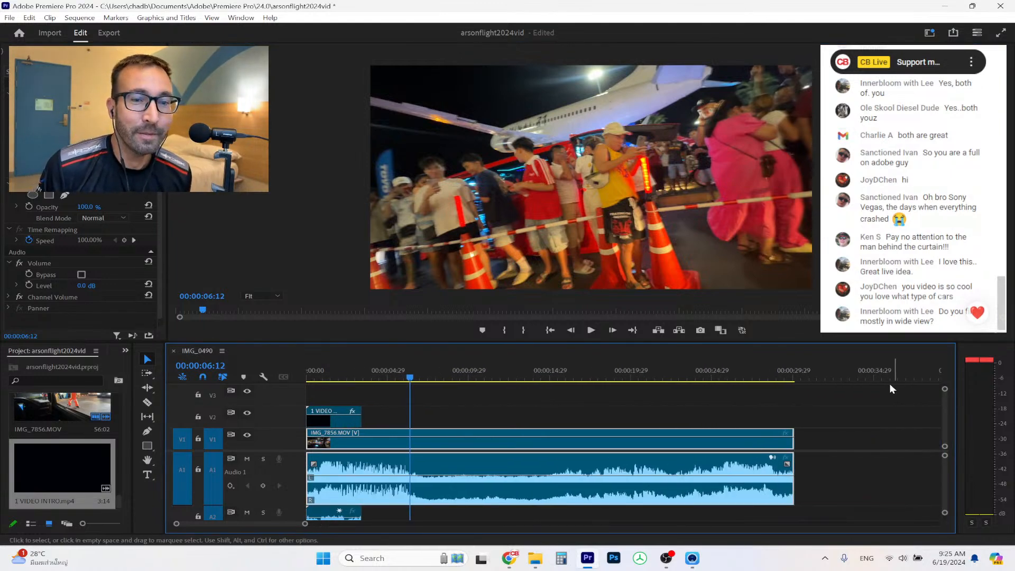
{"action": "left_click_drag", "start_coordinate": [792, 439], "coordinate": [410, 439]}
Move the intro clip from V2 up to V3 and enlarge the timeline area to show more tracks.
{"action": "left_click_drag", "start_coordinate": [340, 414], "coordinate": [340, 392]}
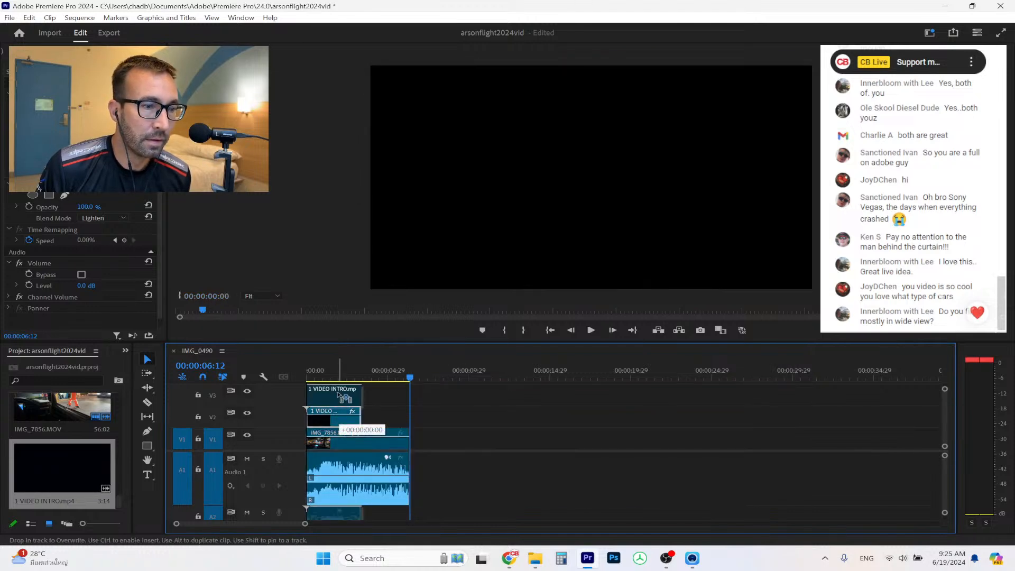
{"action": "left_click_drag", "start_coordinate": [576, 342], "coordinate": [578, 243]}
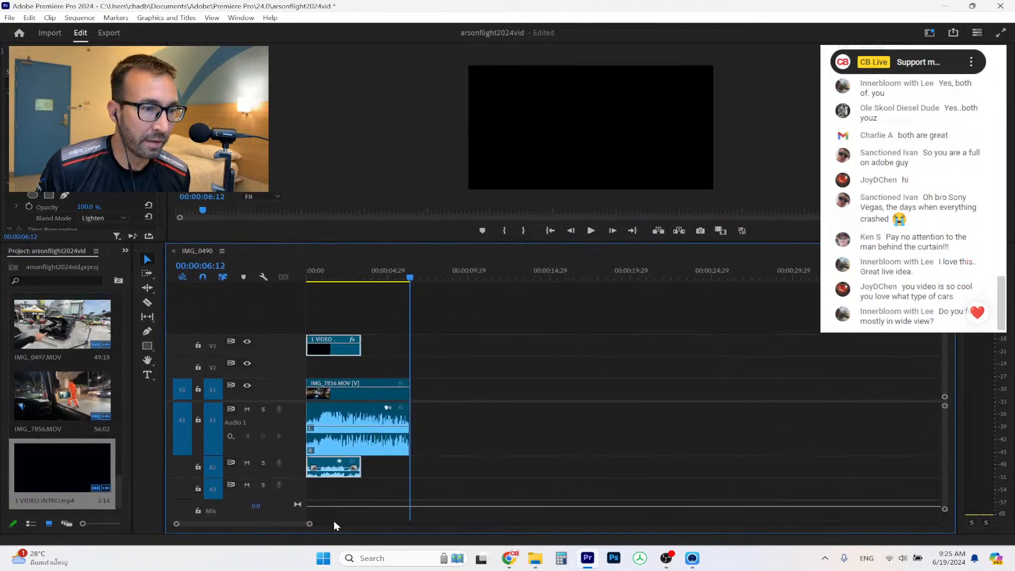
Move the intro clip's audio to A3, and move IMG_7856.MOV to V2 with its audio on A2.
{"action": "left_click_drag", "start_coordinate": [342, 477], "coordinate": [341, 500]}
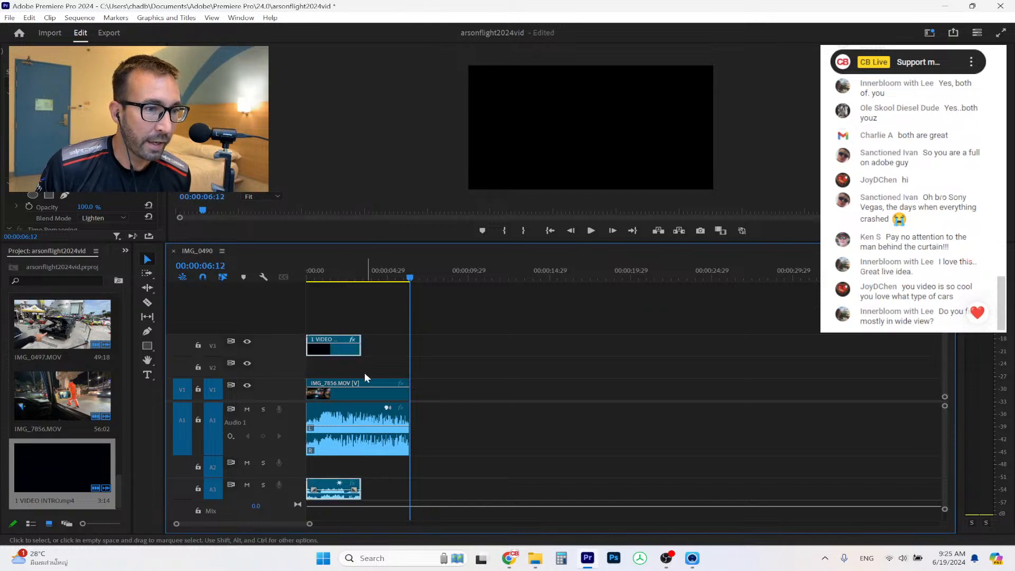
{"action": "left_click_drag", "start_coordinate": [355, 388], "coordinate": [356, 369]}
{"action": "left_click_drag", "start_coordinate": [349, 449], "coordinate": [349, 467]}
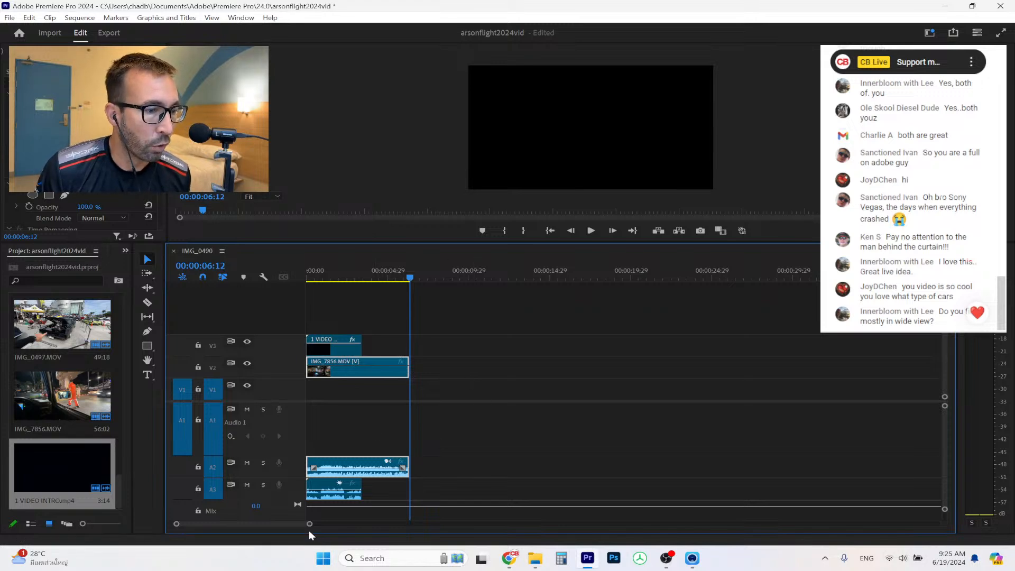
Move all clips from IMG_0490.MOV onward earlier so that IMG_0490.MOV starts on V1 where the intro clip ends.
{"action": "left_click_drag", "start_coordinate": [310, 524], "coordinate": [456, 524]}
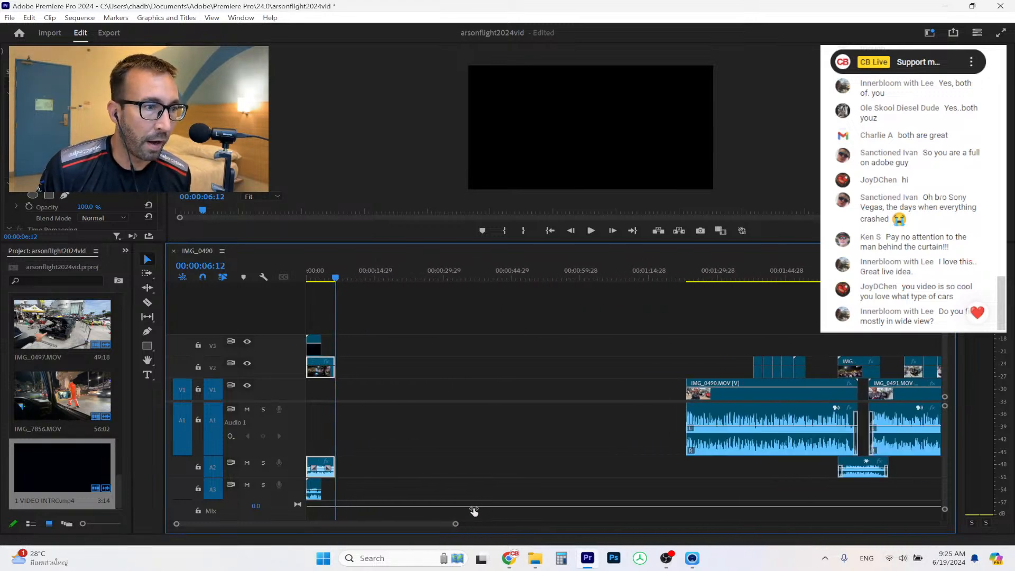
{"action": "left_click", "coordinate": [147, 273]}
{"action": "left_click", "coordinate": [700, 391]}
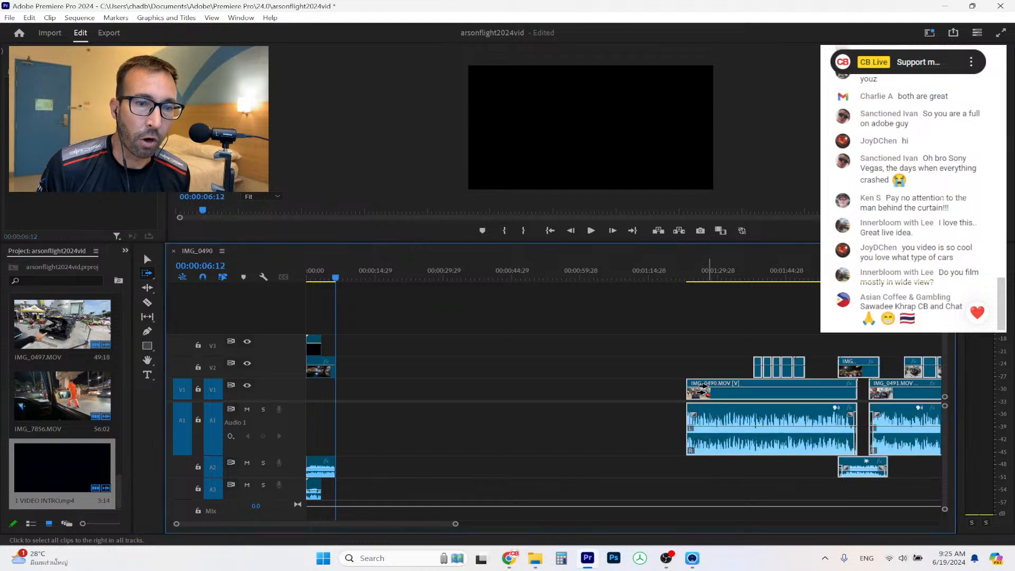
{"action": "left_click", "coordinate": [147, 260]}
{"action": "left_click", "coordinate": [755, 397]}
{"action": "left_click_drag", "start_coordinate": [756, 397], "coordinate": [400, 402]}
Trim the end of IMG_7856.MOV to 00:00:04:17 and extend the start of IMG_0490.MOV back to about 00:00:02:14.
{"action": "left_click_drag", "start_coordinate": [453, 526], "coordinate": [347, 523]}
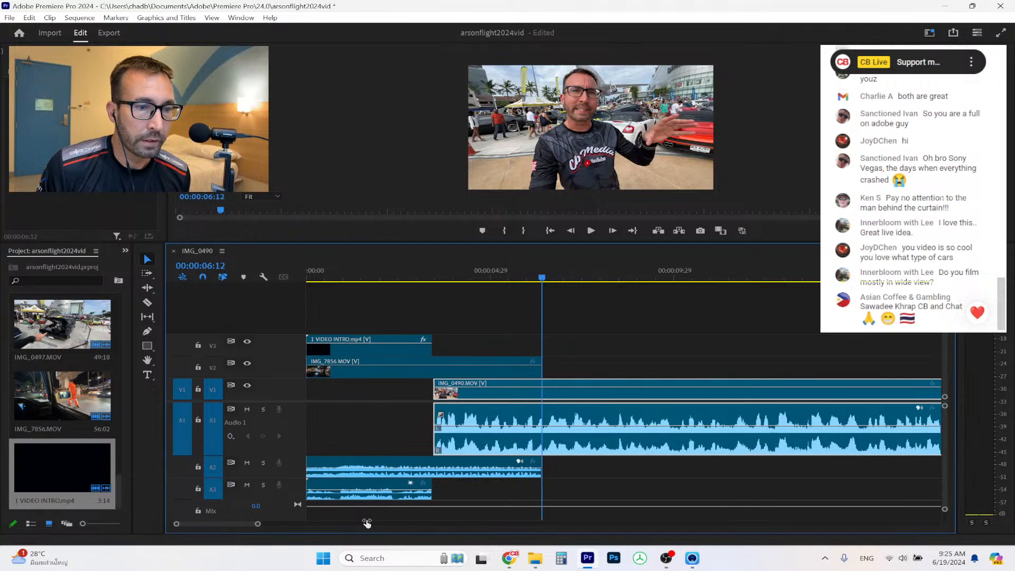
{"action": "left_click", "coordinate": [410, 278]}
{"action": "left_click_drag", "start_coordinate": [410, 277], "coordinate": [473, 283]}
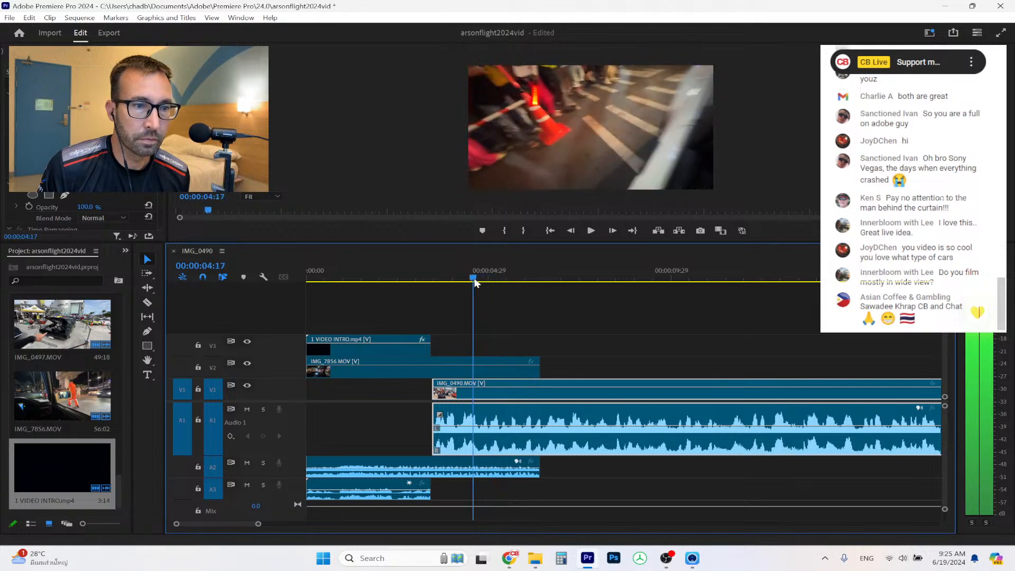
{"action": "left_click_drag", "start_coordinate": [538, 361], "coordinate": [472, 362]}
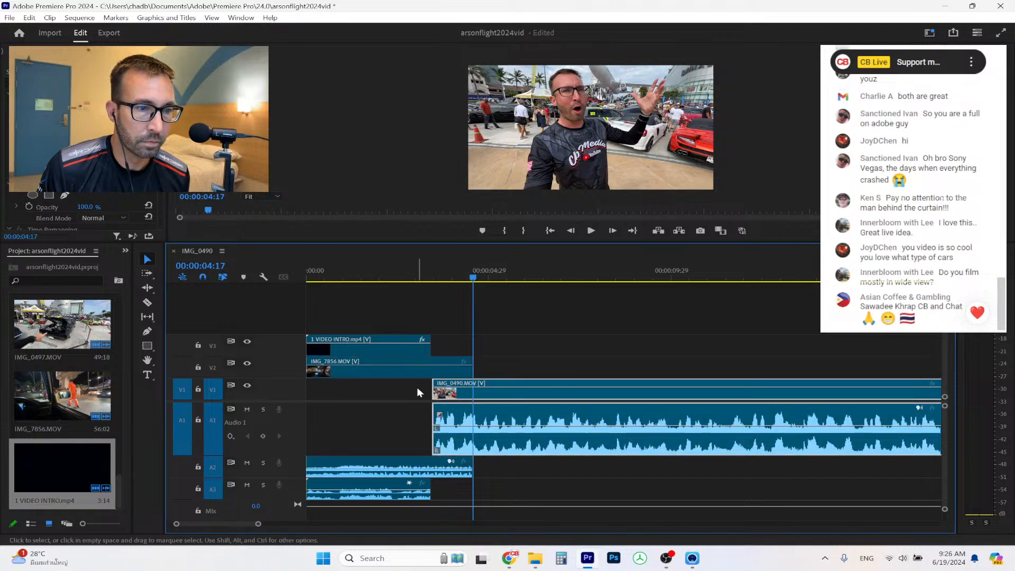
{"action": "left_click_drag", "start_coordinate": [435, 382], "coordinate": [396, 382]}
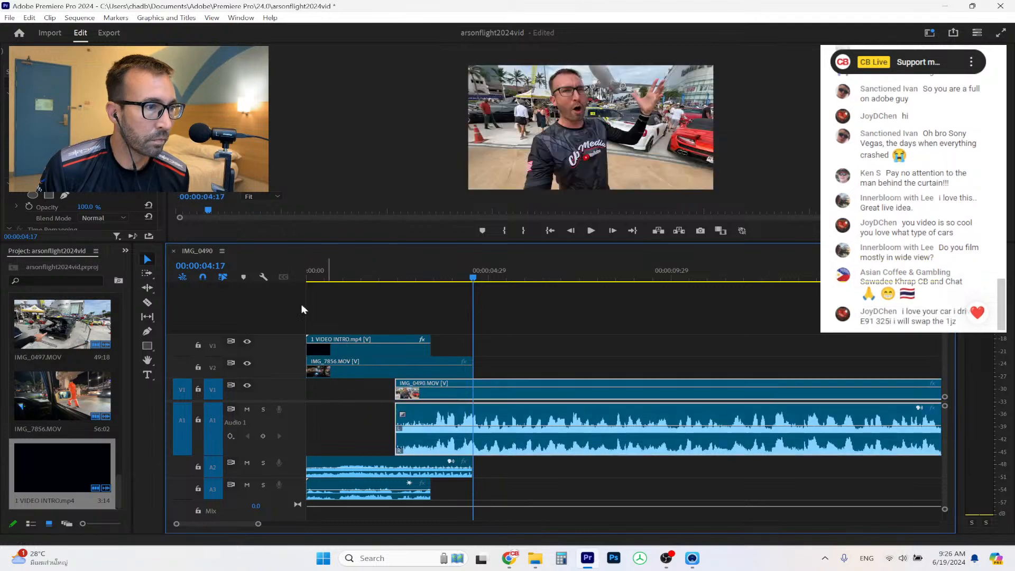
Apply an Exponential Fade to the start of IMG_0490.MOV's audio on A1.
{"action": "left_click", "coordinate": [126, 250]}
{"action": "left_click", "coordinate": [150, 311]}
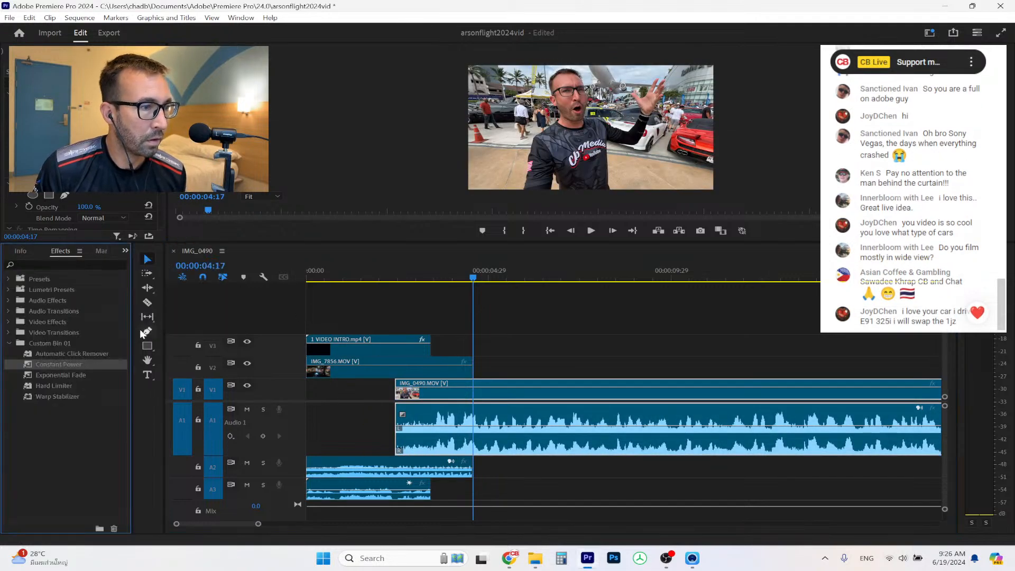
{"action": "left_click", "coordinate": [77, 375]}
{"action": "left_click_drag", "start_coordinate": [363, 417], "coordinate": [402, 423]}
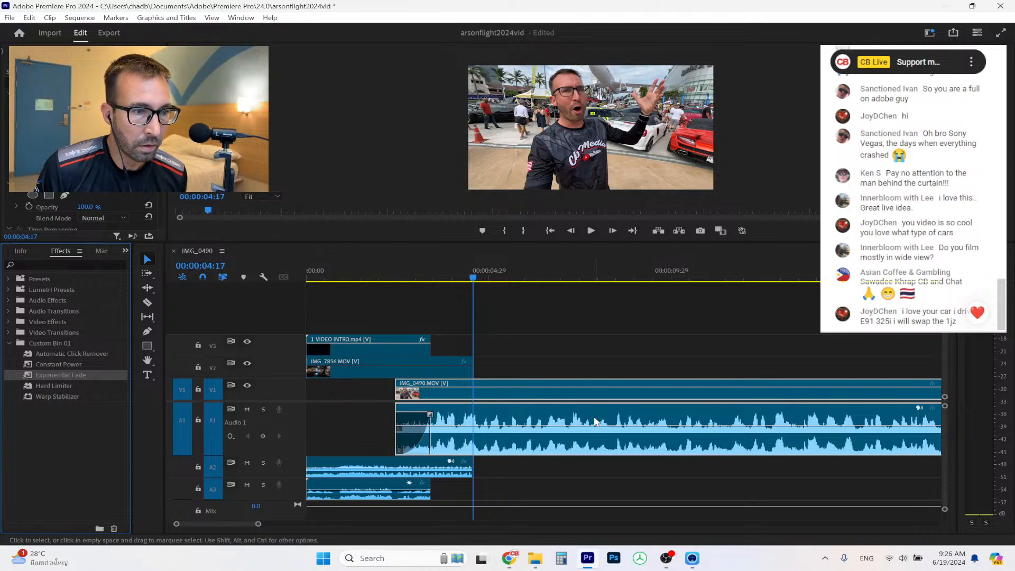
Shift the intro clip to start about half a second in, enlarge the preview area, and play the opening from the beginning.
{"action": "left_click_drag", "start_coordinate": [355, 354], "coordinate": [380, 352]}
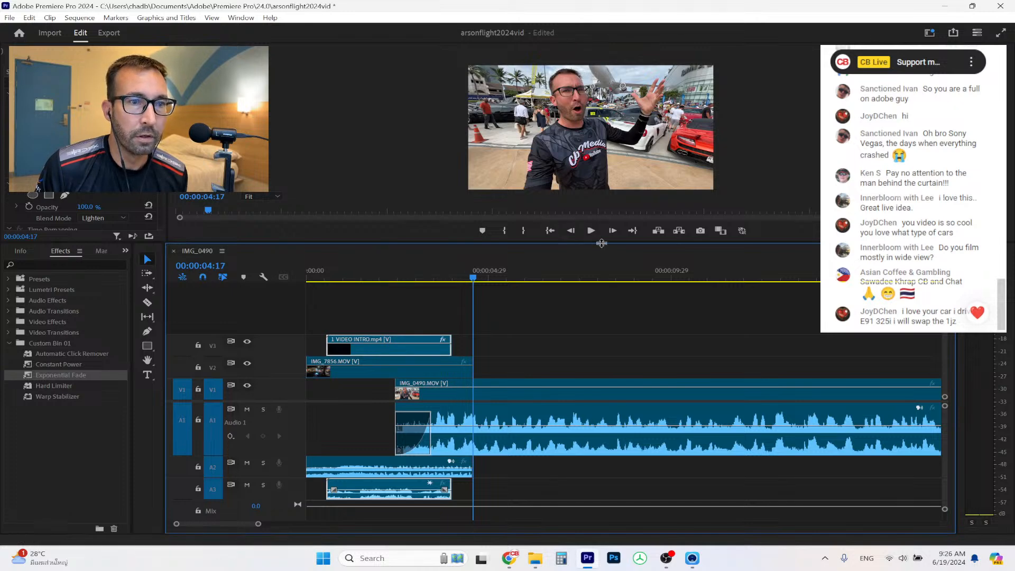
{"action": "left_click_drag", "start_coordinate": [600, 243], "coordinate": [566, 323]}
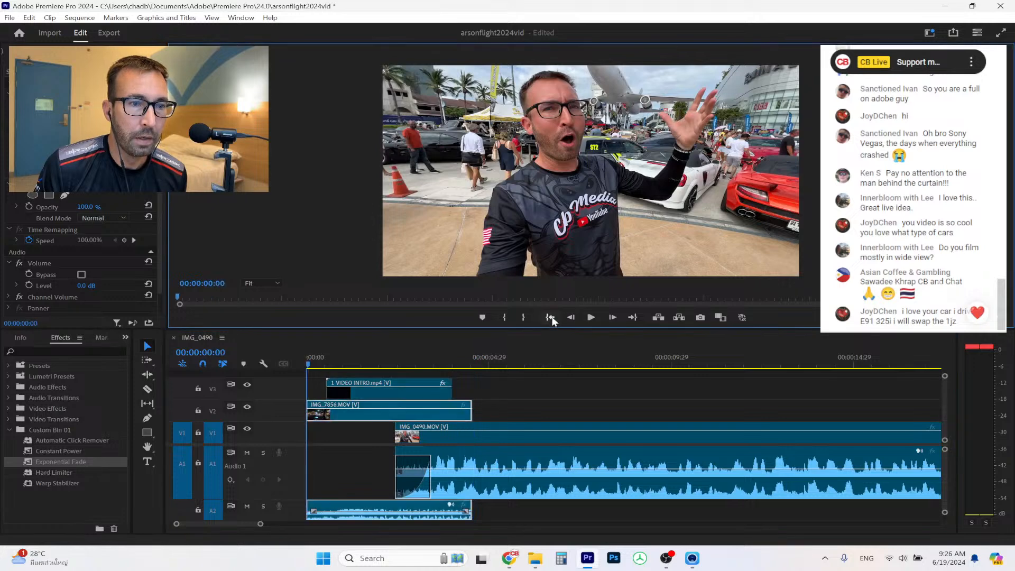
{"action": "left_click", "coordinate": [550, 318]}
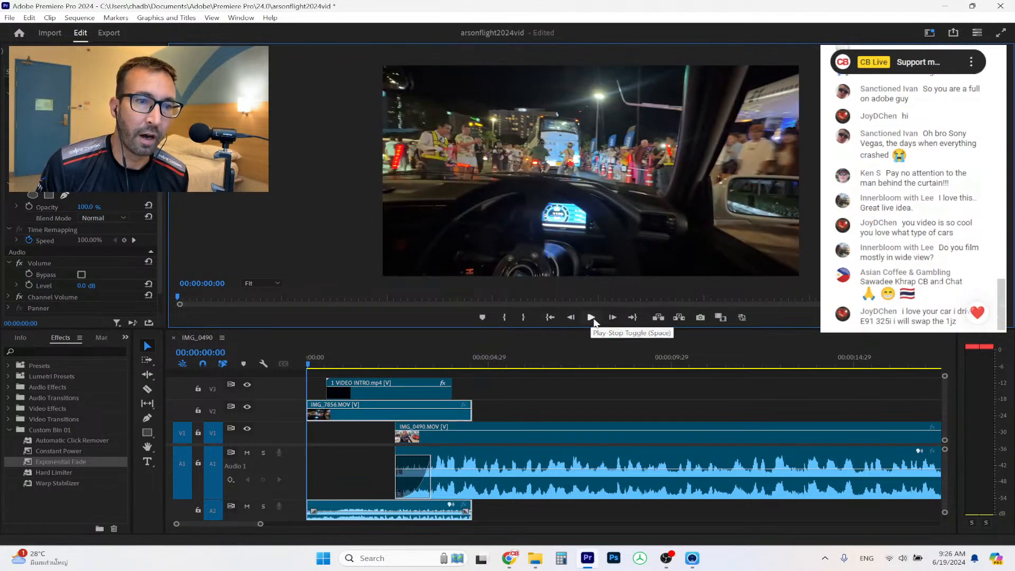
{"action": "left_click", "coordinate": [593, 318]}
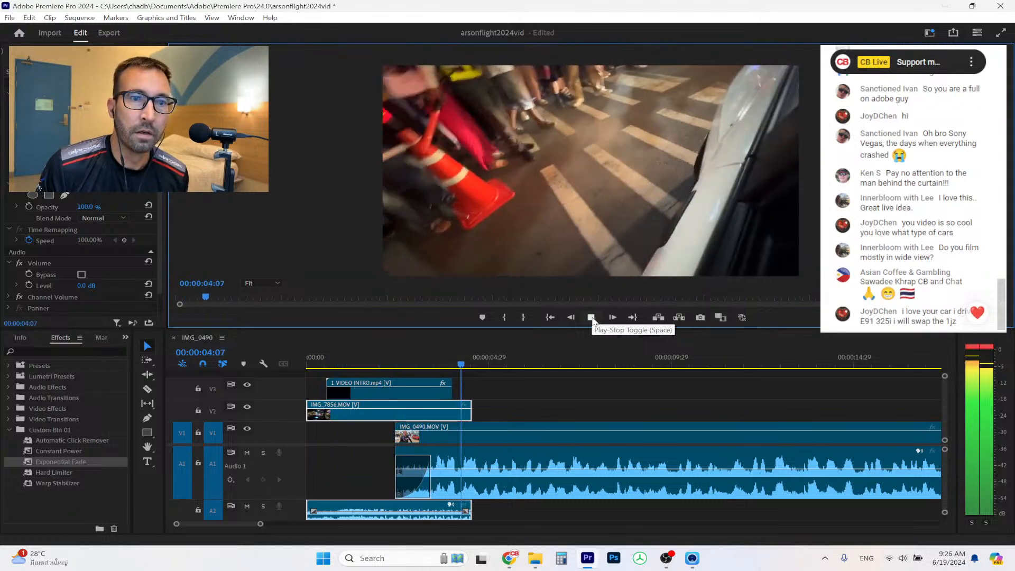
{"action": "left_click", "coordinate": [592, 318]}
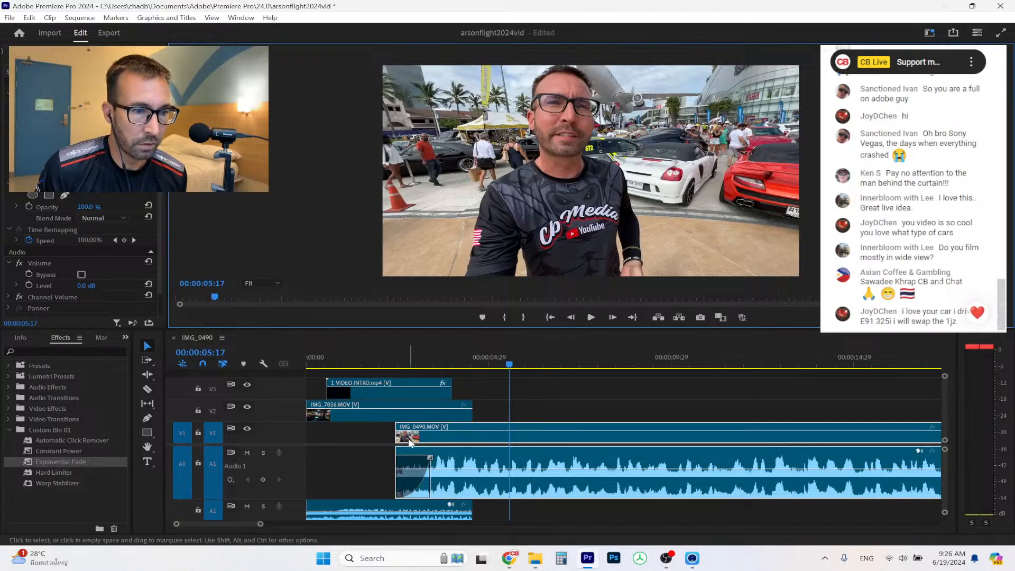
Add an Exponential Fade to the end of IMG_7856.MOV's audio and unlink the clip to extend that audio slightly past the video.
{"action": "left_click_drag", "start_coordinate": [77, 461], "coordinate": [471, 521]}
{"action": "right_click", "coordinate": [450, 433]}
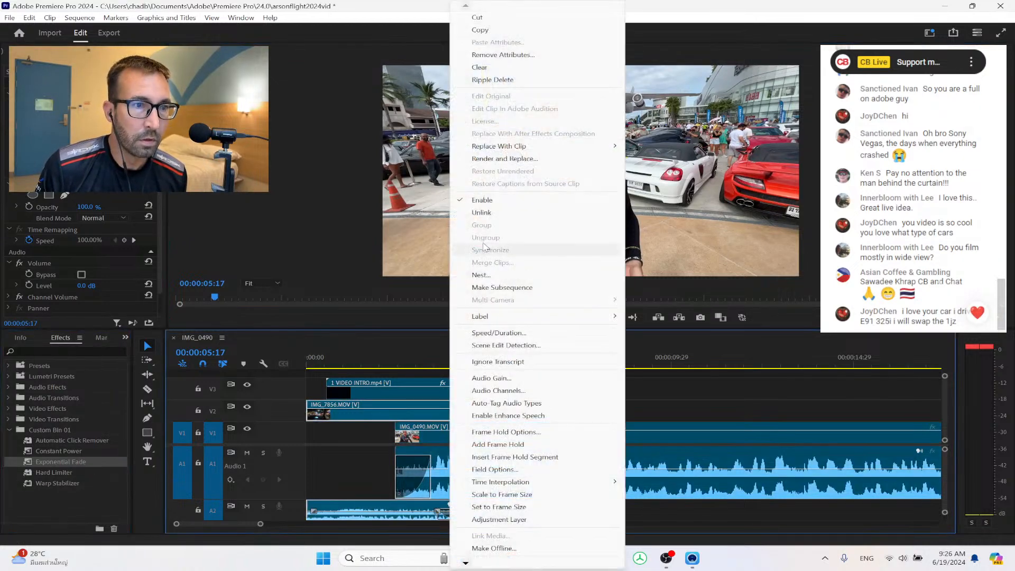
{"action": "left_click", "coordinate": [481, 213]}
{"action": "mouse_move", "coordinate": [470, 504]}
{"action": "left_mouse_down"}
{"action": "mouse_move", "coordinate": [570, 506]}
{"action": "mouse_move", "coordinate": [482, 515]}
{"action": "left_mouse_up"}
Play the sequence from the start and lengthen the fade-out at the end of IMG_0490.MOV's audio to about 1.5 seconds.
{"action": "left_click", "coordinate": [551, 318]}
{"action": "left_click", "coordinate": [591, 317]}
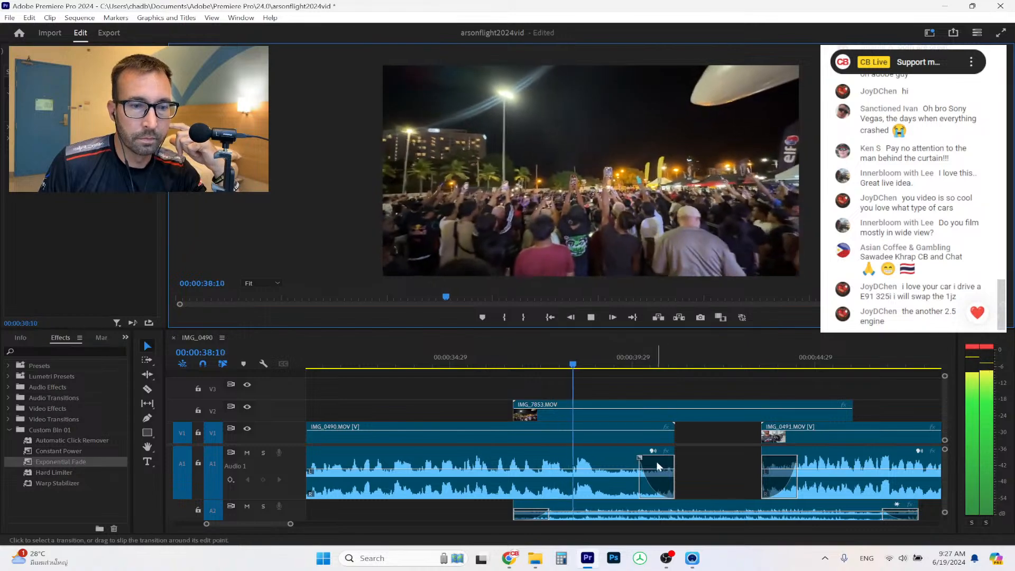
{"action": "left_click_drag", "start_coordinate": [641, 459], "coordinate": [618, 459]}
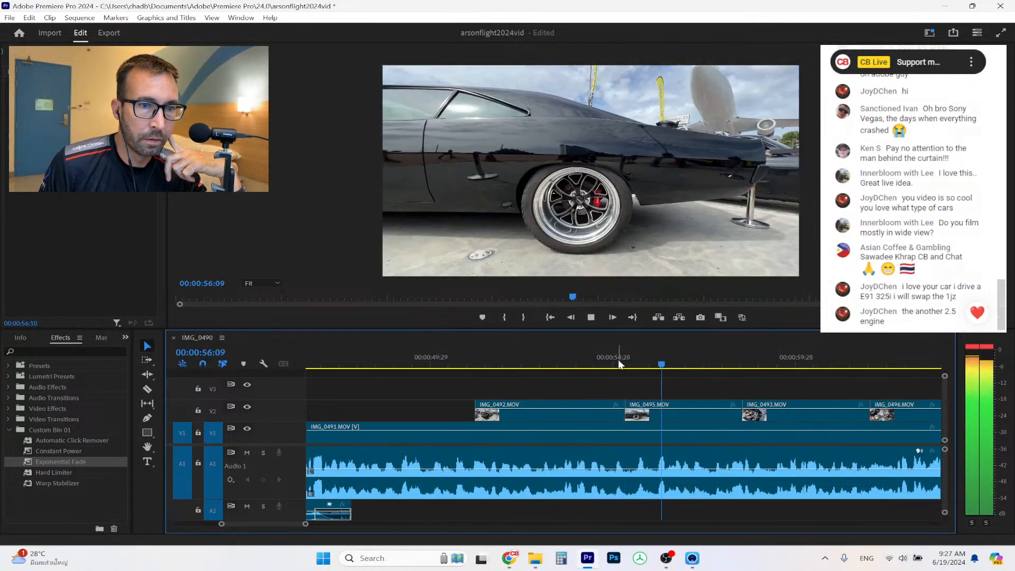
Review the edit through IMG_0497.MOV and replay its opening seconds to check the remarks about the two black cars.
{"action": "left_click", "coordinate": [592, 318]}
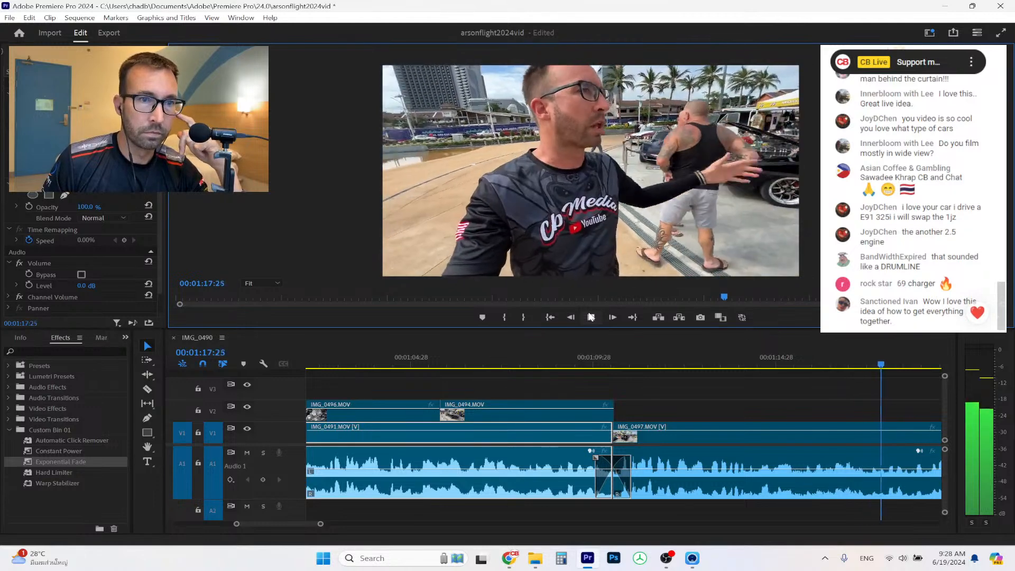
{"action": "left_click", "coordinate": [592, 317]}
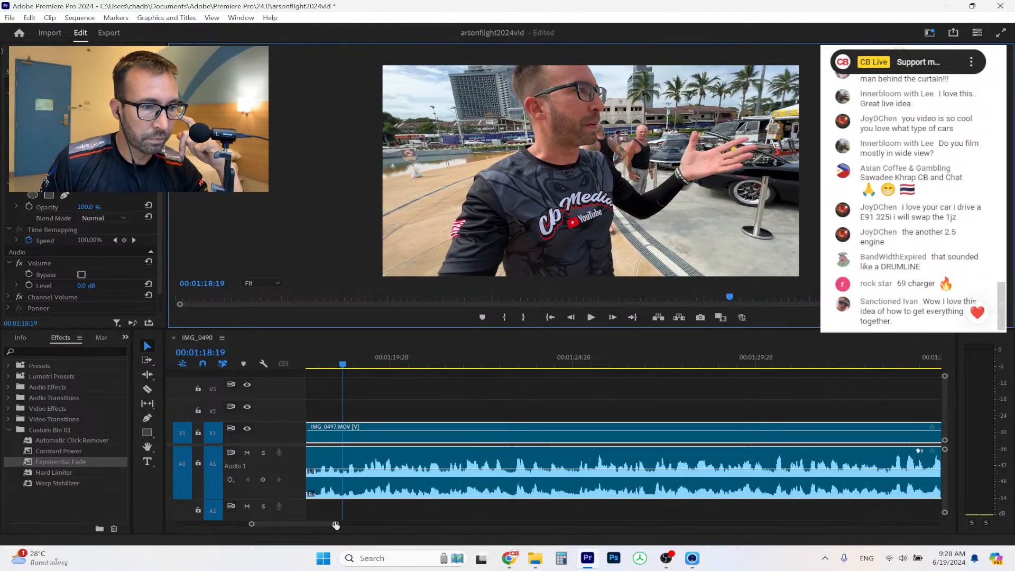
{"action": "left_click_drag", "start_coordinate": [336, 525], "coordinate": [347, 525]}
{"action": "left_click", "coordinate": [390, 362]}
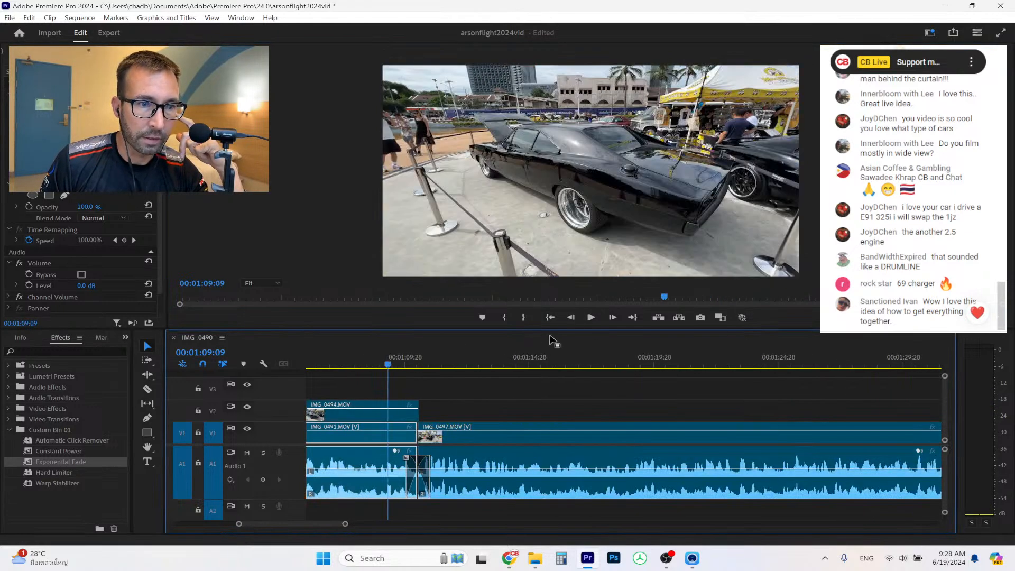
{"action": "left_click", "coordinate": [590, 317]}
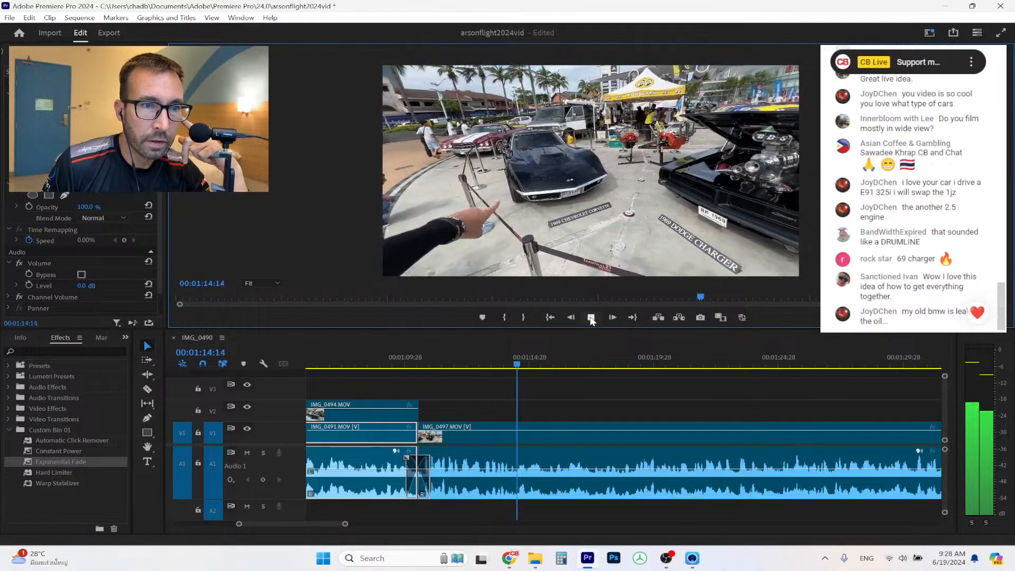
{"action": "left_click", "coordinate": [591, 318]}
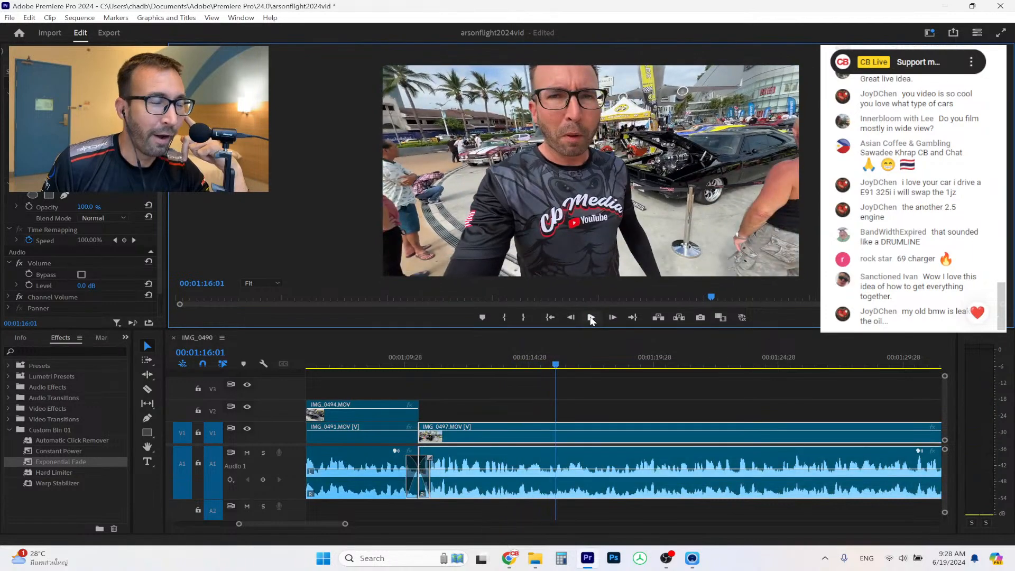
{"action": "left_click", "coordinate": [510, 353]}
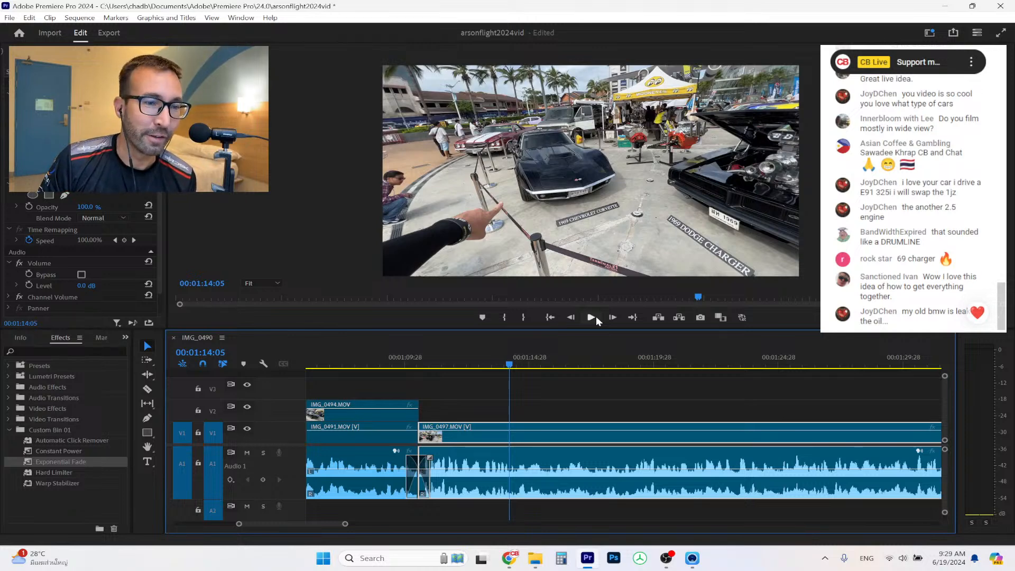
{"action": "left_click", "coordinate": [452, 365]}
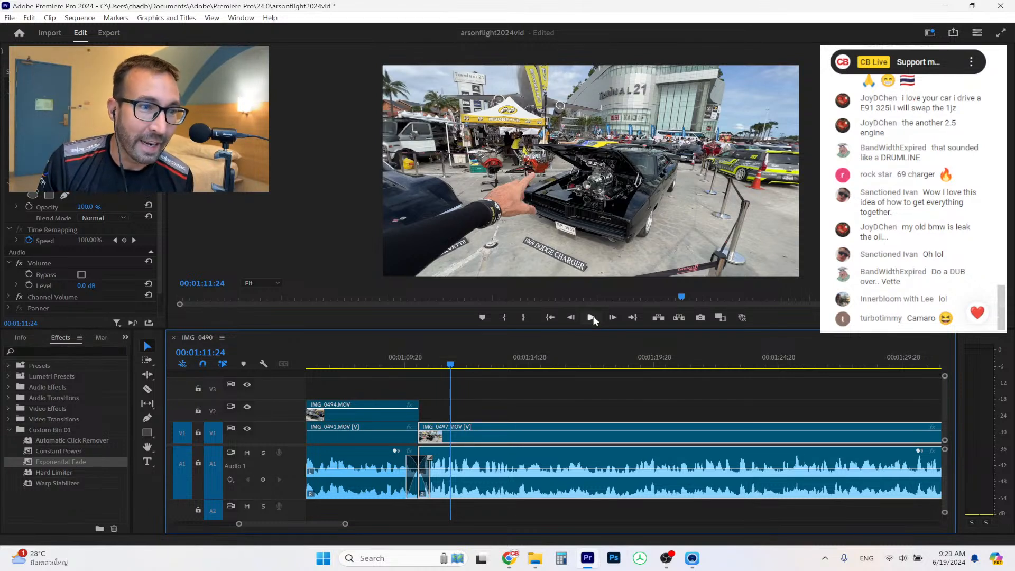
{"action": "left_click", "coordinate": [439, 364]}
{"action": "key", "text": "space"}
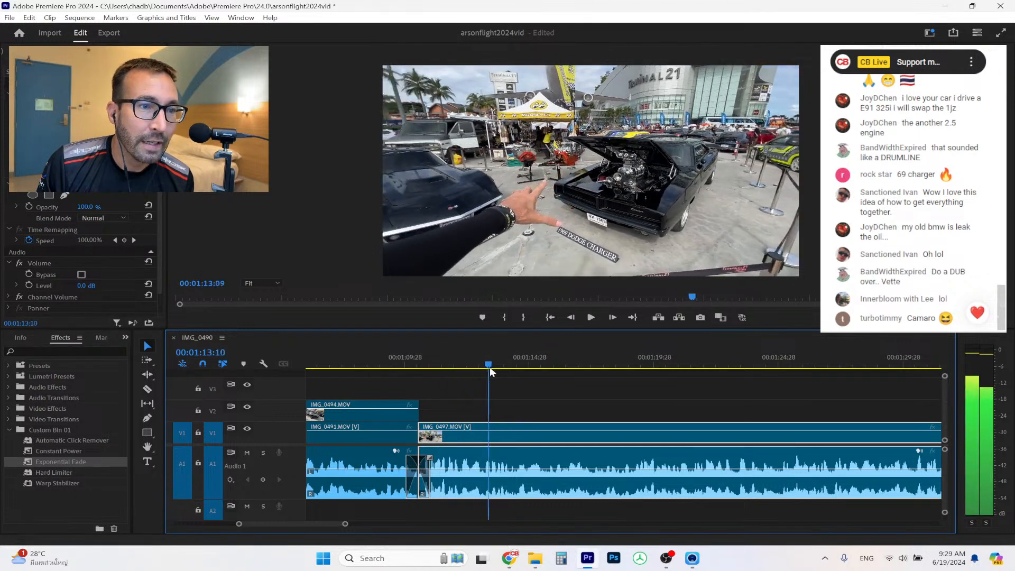
{"action": "key", "text": "space"}
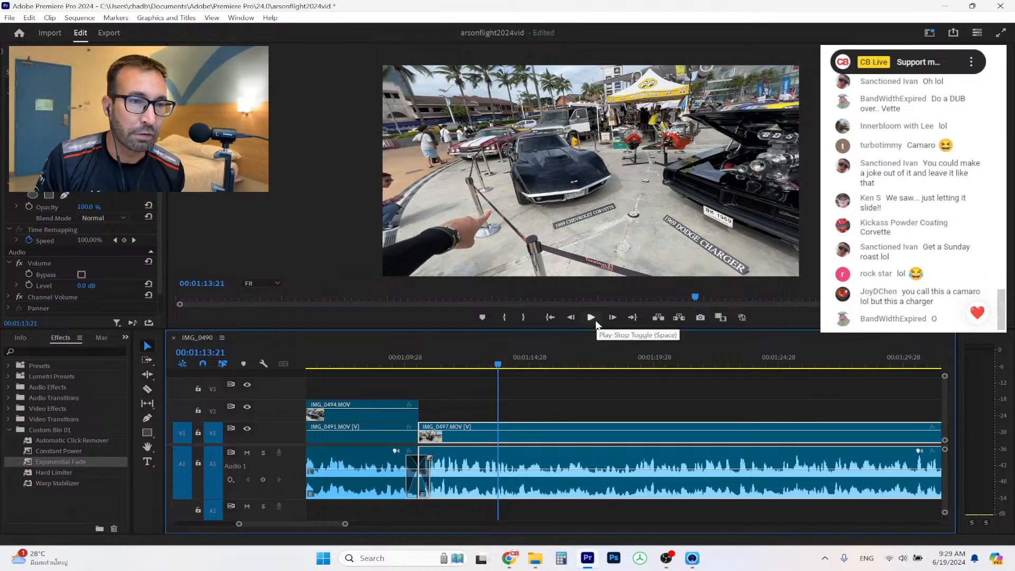
Play IMG_0497.MOV from its start and split the clip at 00:01:13:02.
{"action": "left_click", "coordinate": [420, 360]}
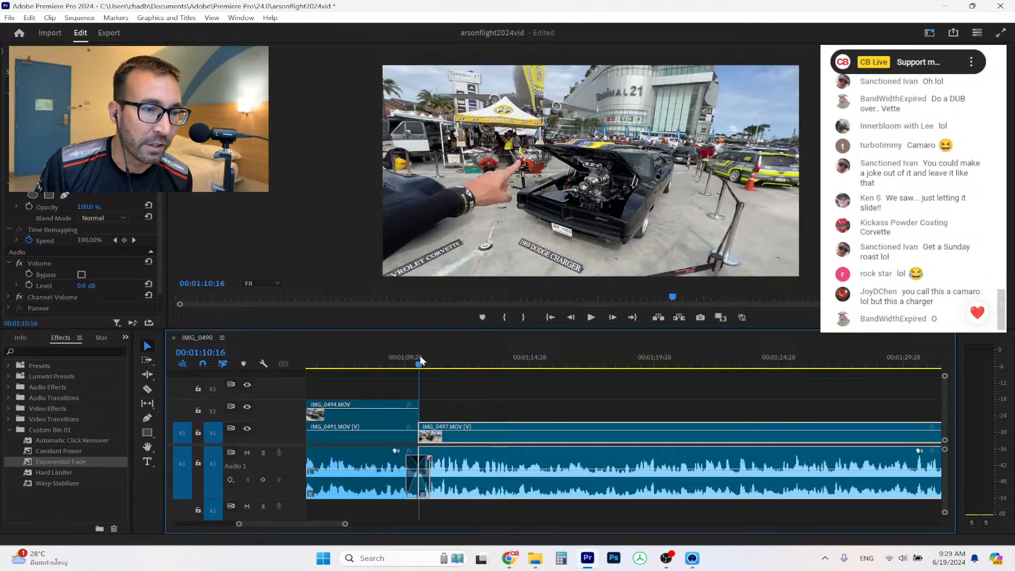
{"action": "left_click", "coordinate": [591, 318]}
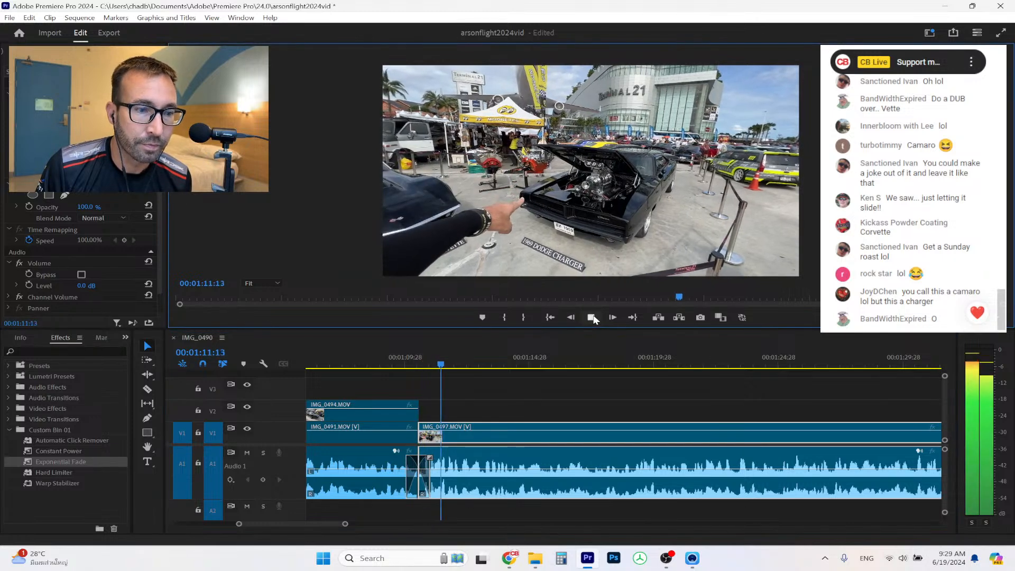
{"action": "left_click", "coordinate": [591, 317]}
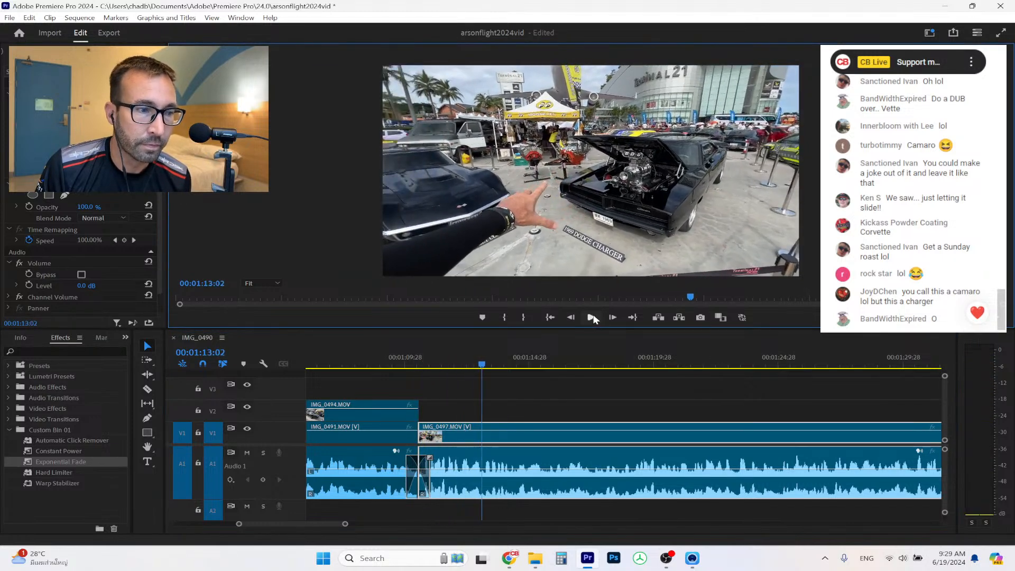
{"action": "left_click", "coordinate": [147, 389]}
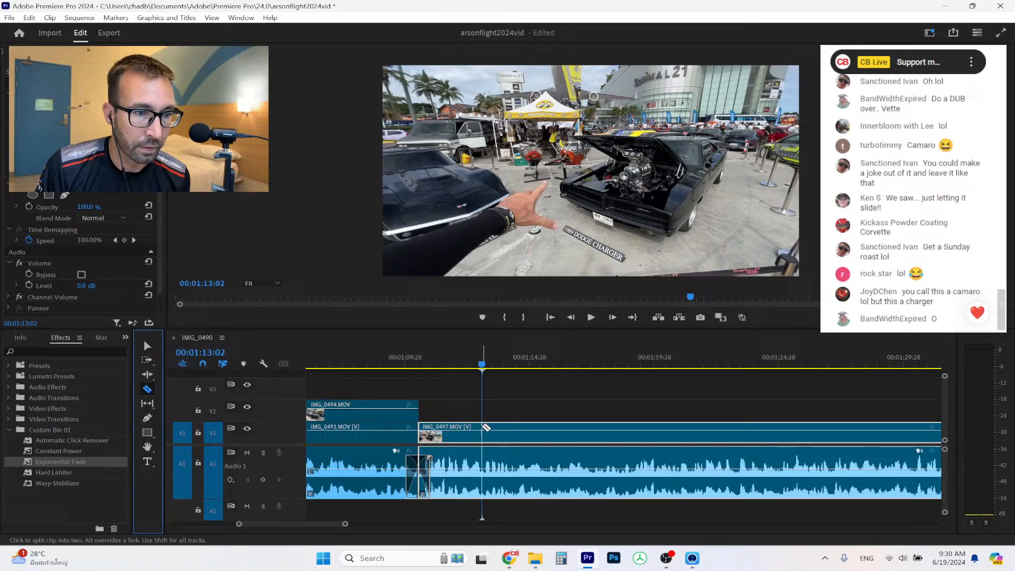
{"action": "left_click", "coordinate": [482, 433]}
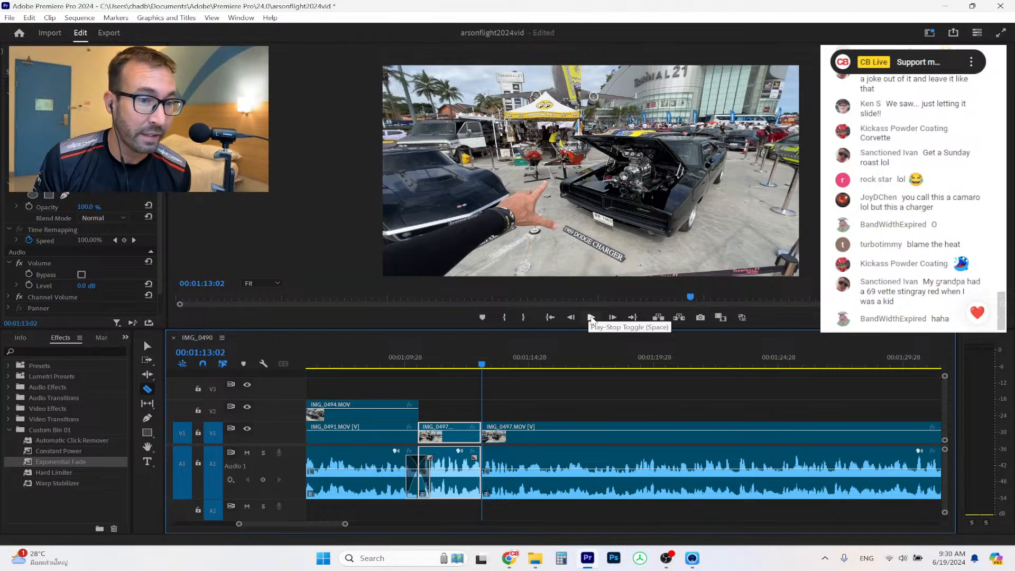
Play on from the cut and split IMG_0497.MOV again at about 00:01:15:21 to isolate the Corvette remark.
{"action": "left_click", "coordinate": [591, 318]}
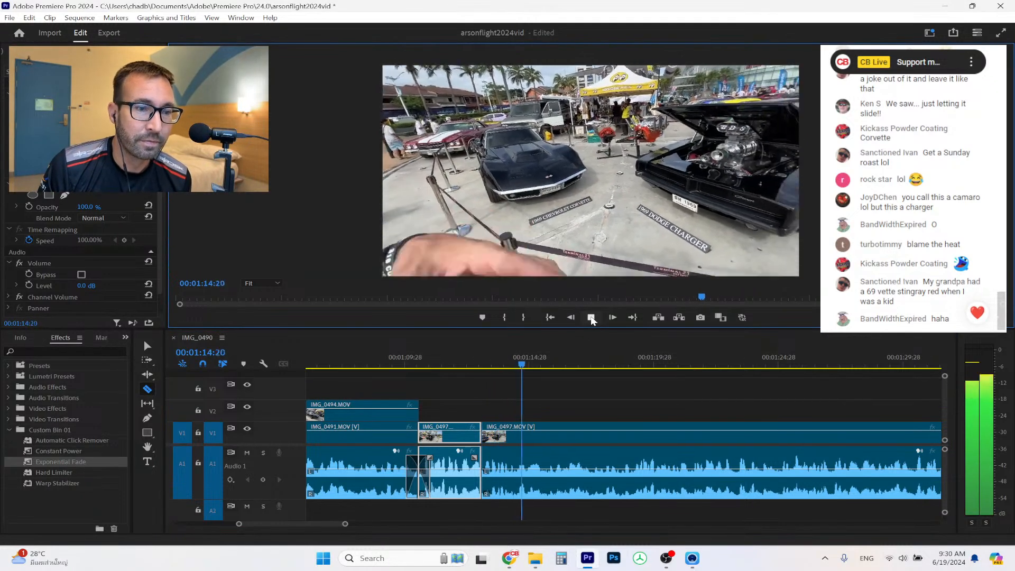
{"action": "left_click", "coordinate": [591, 318]}
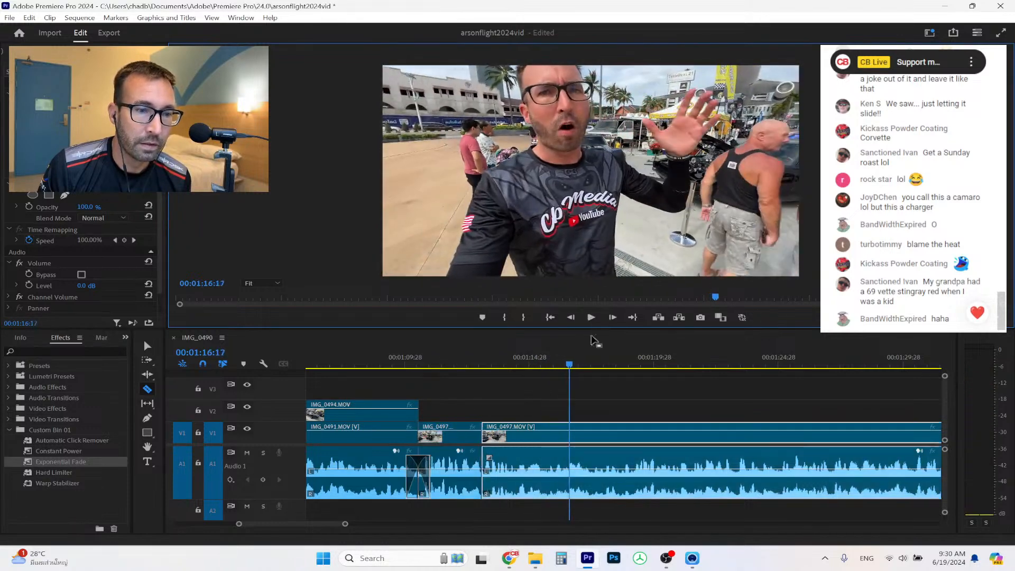
{"action": "left_click", "coordinate": [549, 426]}
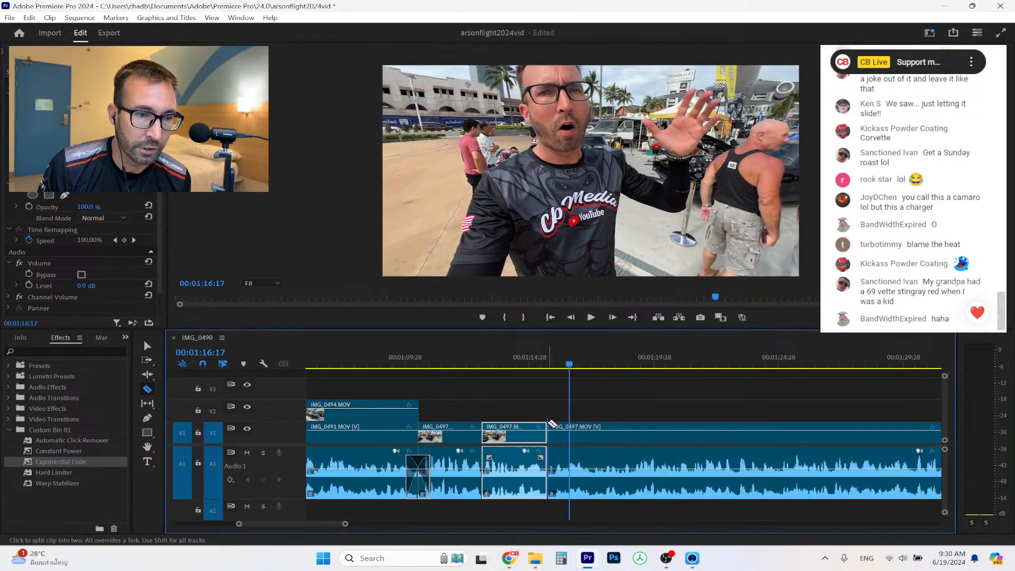
Delete the isolated Corvette remark from IMG_0497.MOV and close the gap it leaves in the timeline.
{"action": "left_click", "coordinate": [146, 347]}
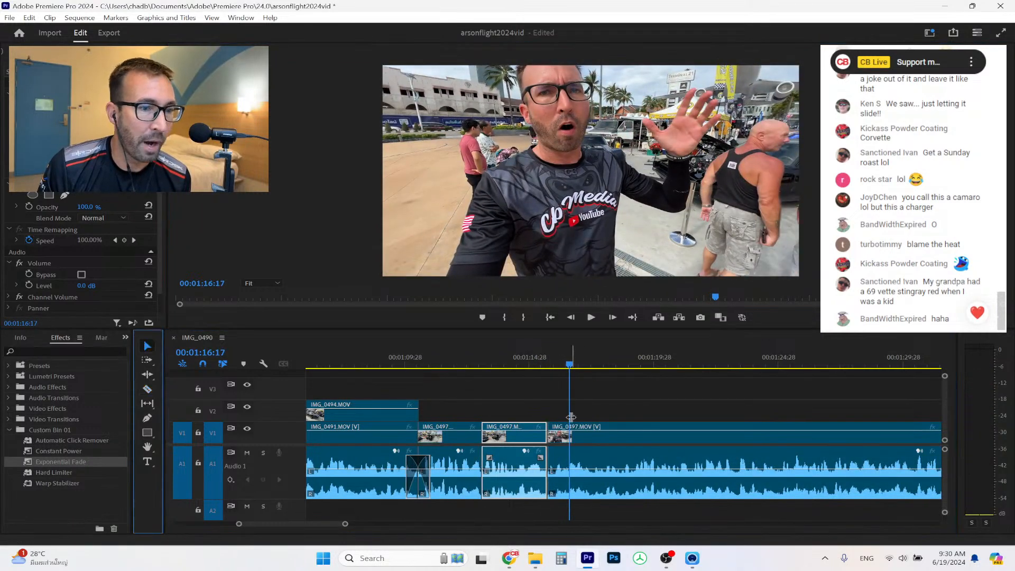
{"action": "left_click", "coordinate": [528, 436]}
{"action": "key", "text": "Delete"}
{"action": "right_click", "coordinate": [529, 436]}
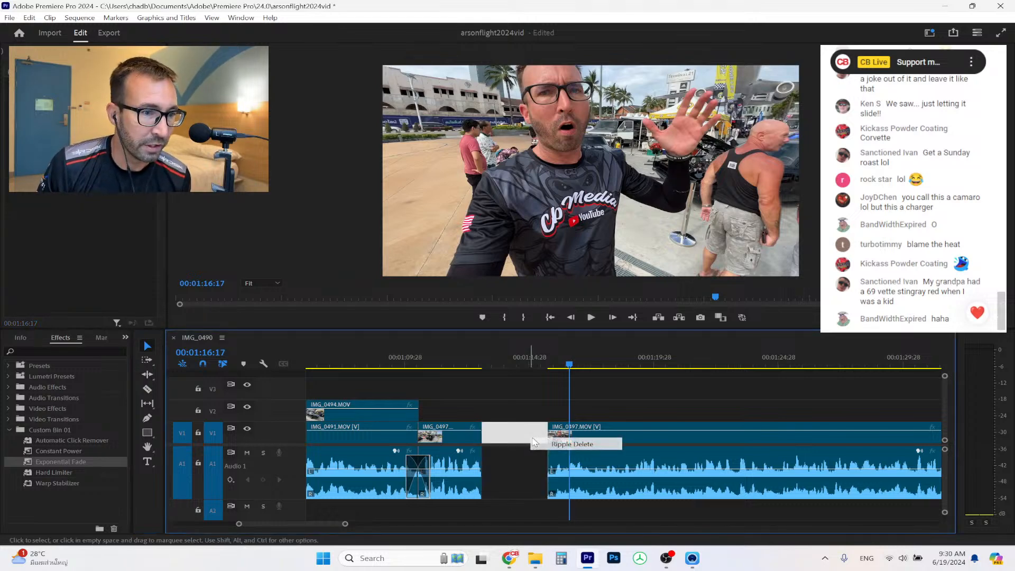
{"action": "left_click", "coordinate": [532, 442]}
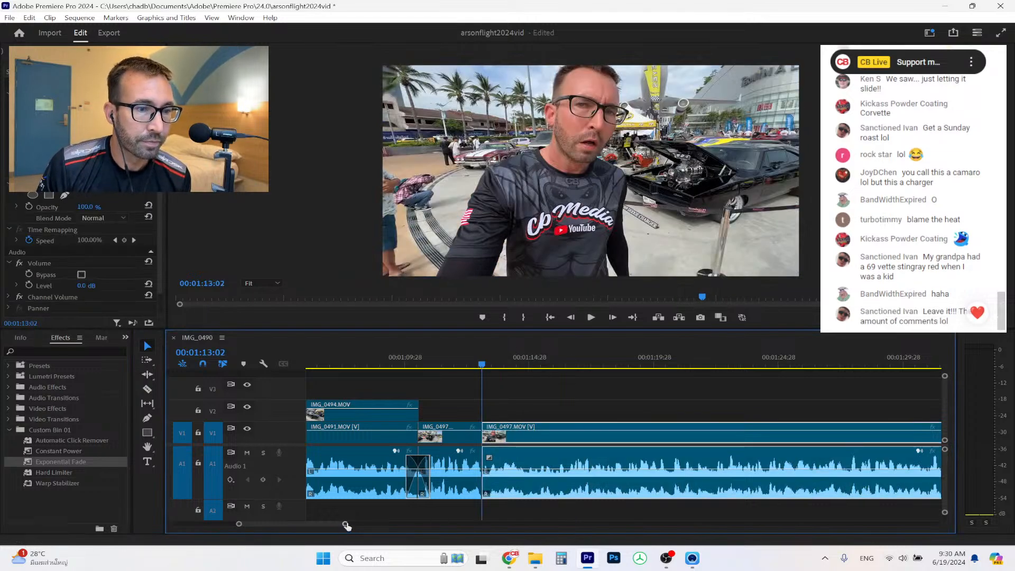
Add a Constant Power audio crossfade at the 00:01:13:02 cut in IMG_0497.MOV and shorten it to about 12 frames.
{"action": "left_click_drag", "start_coordinate": [69, 453], "coordinate": [479, 481]}
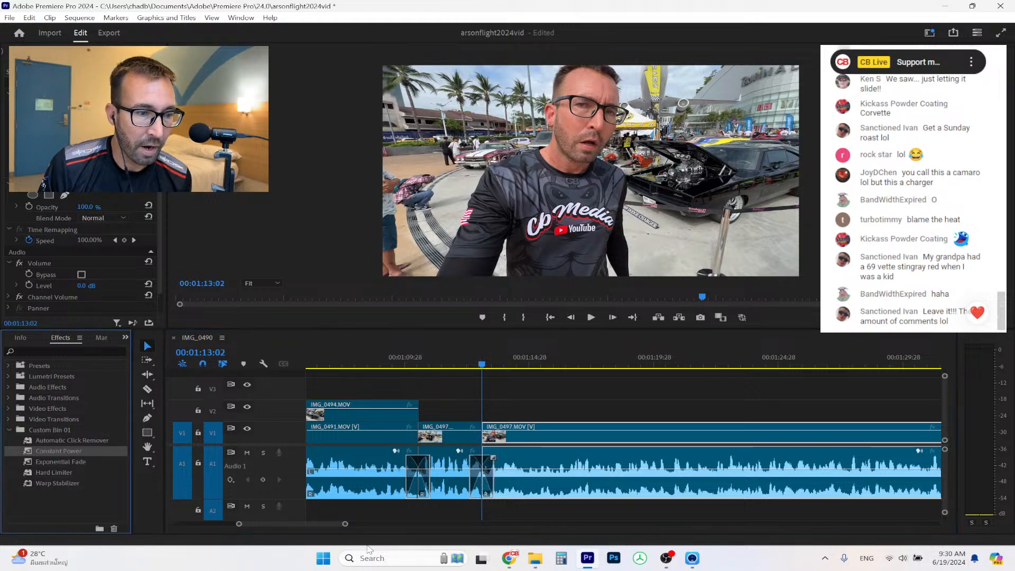
{"action": "left_click_drag", "start_coordinate": [346, 524], "coordinate": [293, 528]}
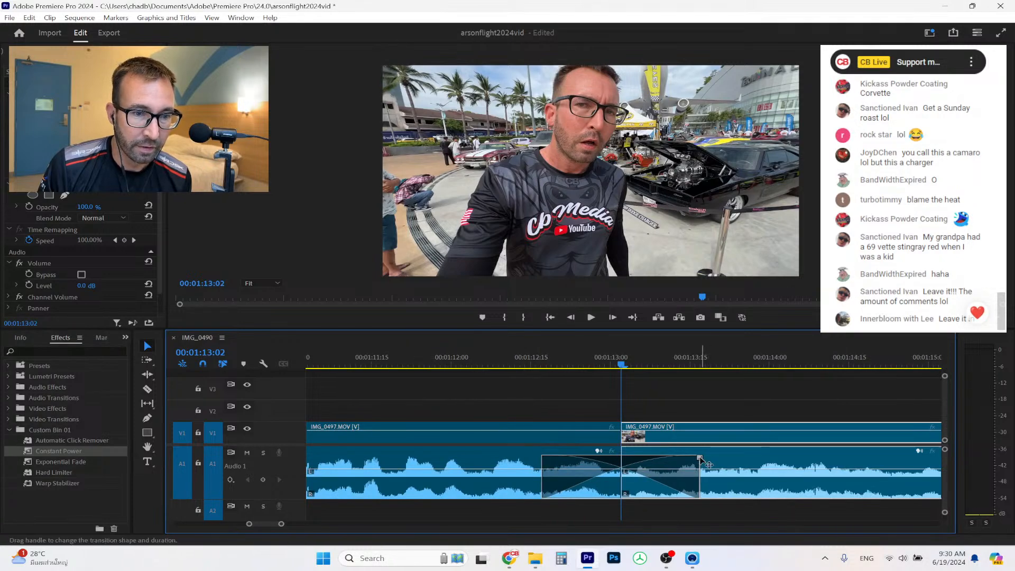
{"action": "left_click_drag", "start_coordinate": [708, 465], "coordinate": [660, 474]}
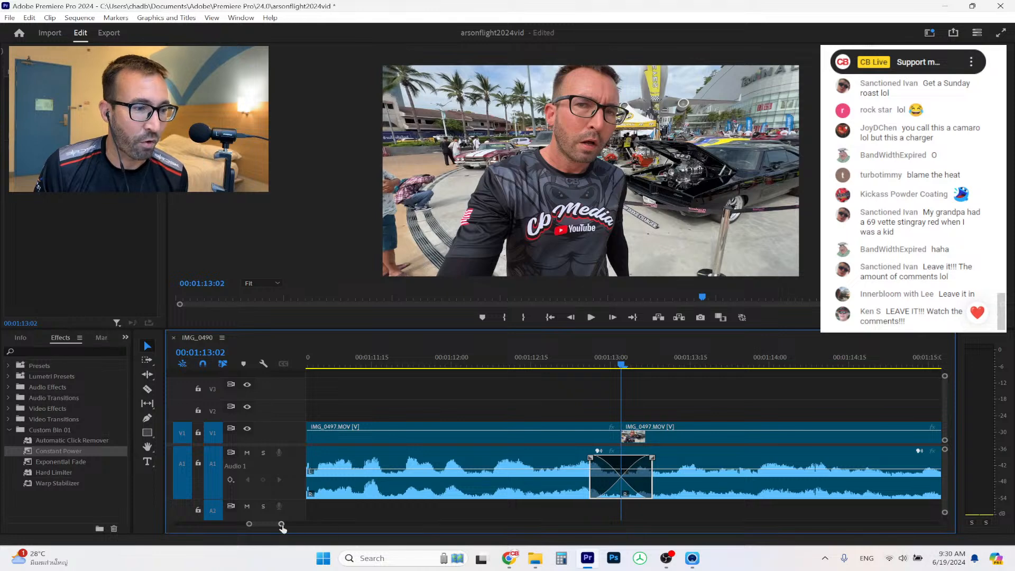
Play the sequence from 00:01:09:16 through the new cut and on into IMG_0497.MOV to about 00:01:23:20.
{"action": "left_click_drag", "start_coordinate": [282, 525], "coordinate": [300, 525]}
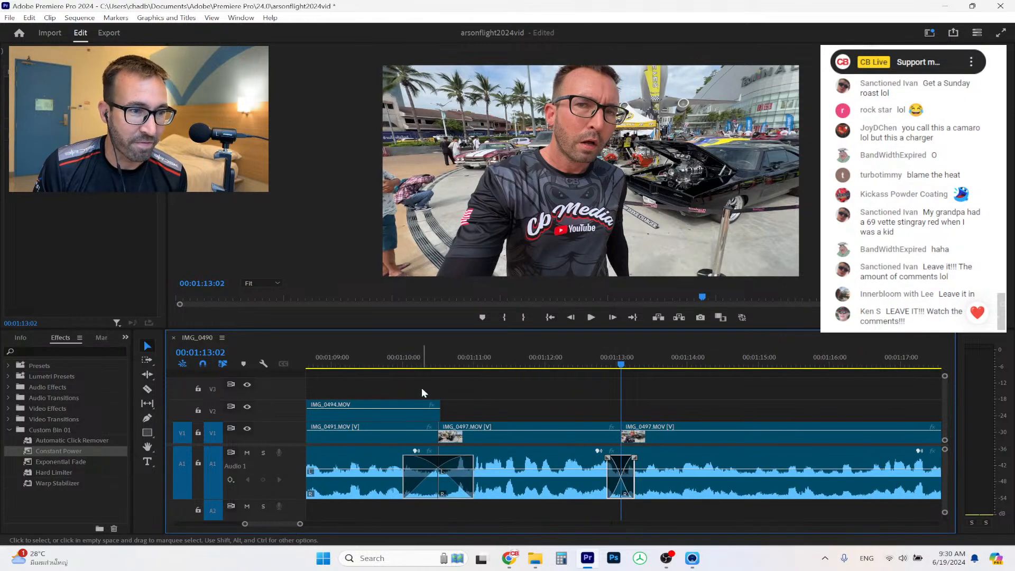
{"action": "left_click", "coordinate": [370, 352]}
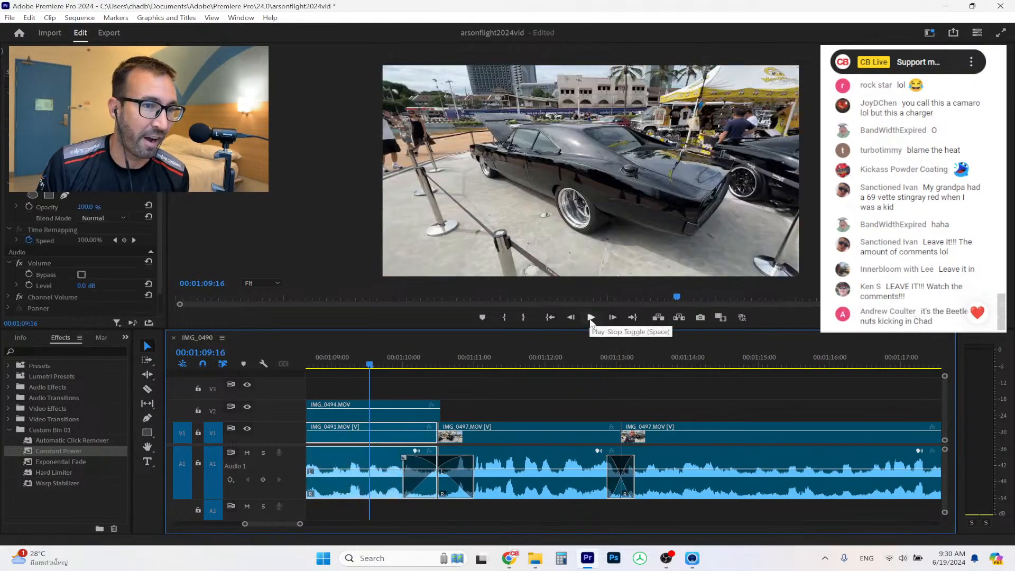
{"action": "left_click", "coordinate": [592, 318]}
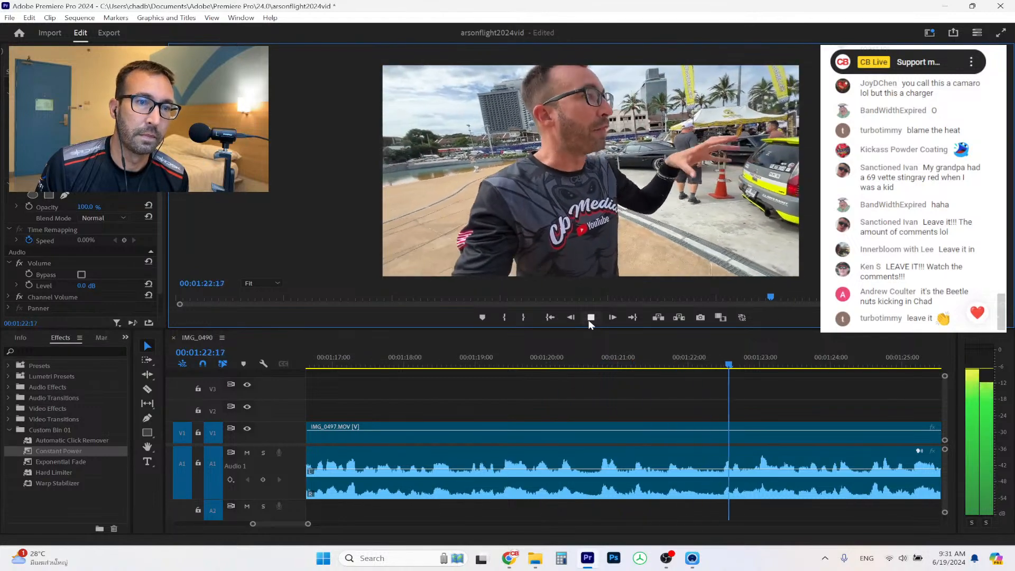
{"action": "left_click", "coordinate": [591, 318]}
Switch to File Explorer and open the 13 Pro Max folder inside Cars on Flight 2024.
{"action": "left_click_drag", "start_coordinate": [308, 523], "coordinate": [597, 517]}
{"action": "left_click", "coordinate": [535, 558]}
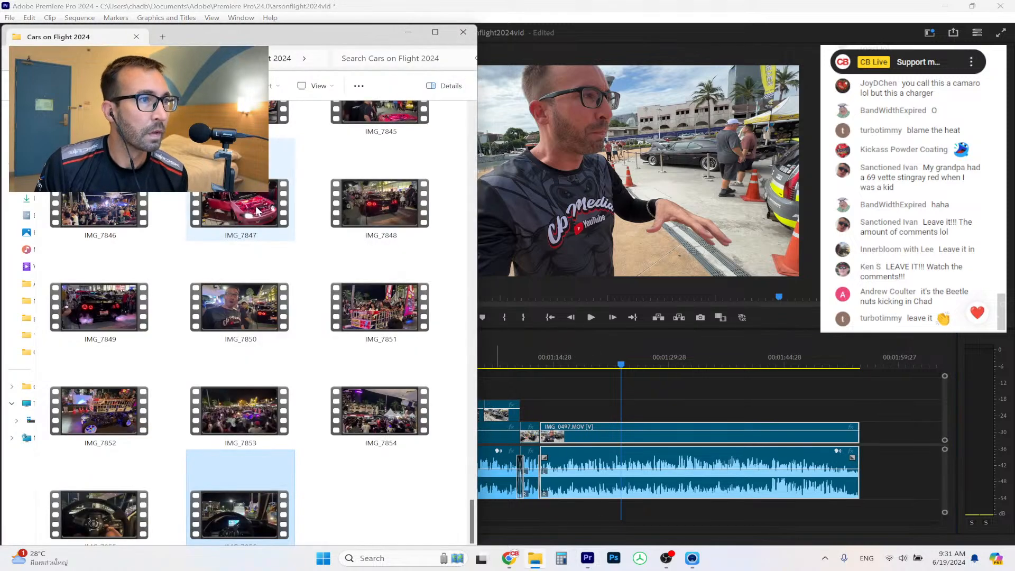
{"action": "scroll", "coordinate": [233, 257], "scroll_direction": "up", "scroll_amount": 15}
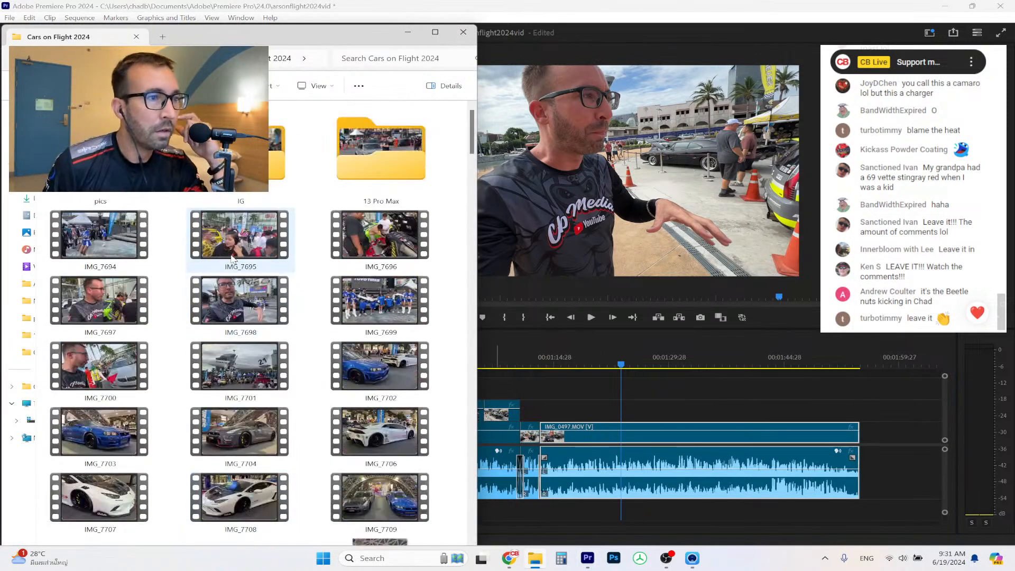
{"action": "double_click", "coordinate": [381, 151]}
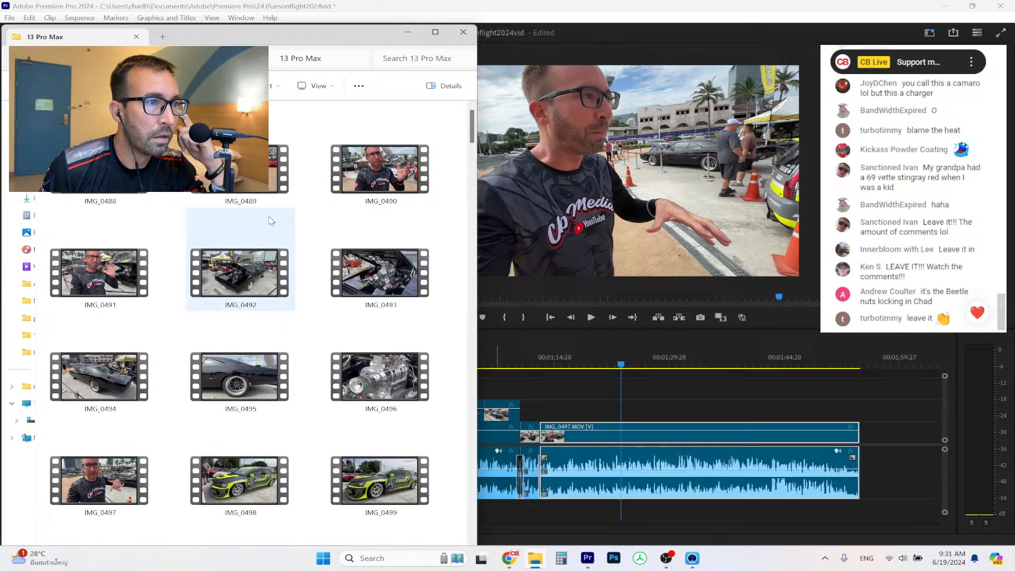
Look through the clip thumbnails in the folder for an overview shot of the car show to use as B-roll.
{"action": "scroll", "coordinate": [266, 211], "scroll_direction": "down", "scroll_amount": 5}
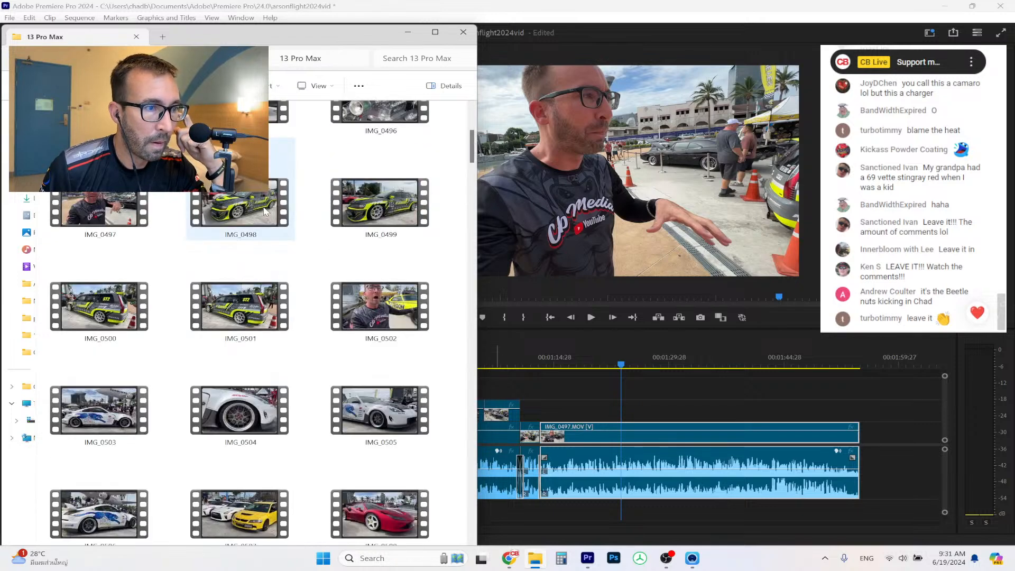
{"action": "scroll", "coordinate": [266, 210], "scroll_direction": "down", "scroll_amount": 5}
{"action": "scroll", "coordinate": [266, 210], "scroll_direction": "down", "scroll_amount": 5}
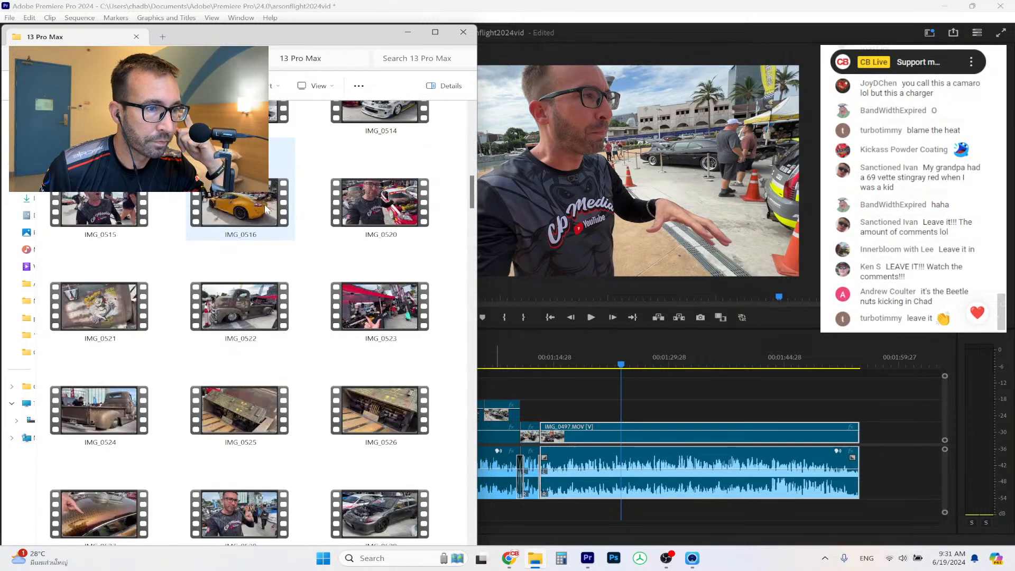
{"action": "scroll", "coordinate": [266, 210], "scroll_direction": "down", "scroll_amount": 5}
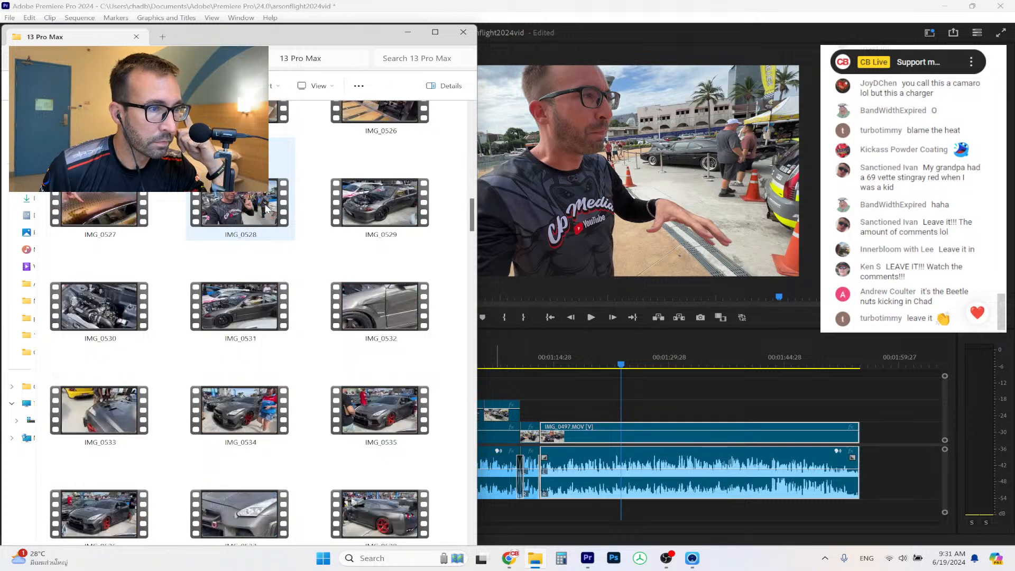
{"action": "scroll", "coordinate": [266, 210], "scroll_direction": "down", "scroll_amount": 5}
{"action": "scroll", "coordinate": [266, 210], "scroll_direction": "down", "scroll_amount": 15}
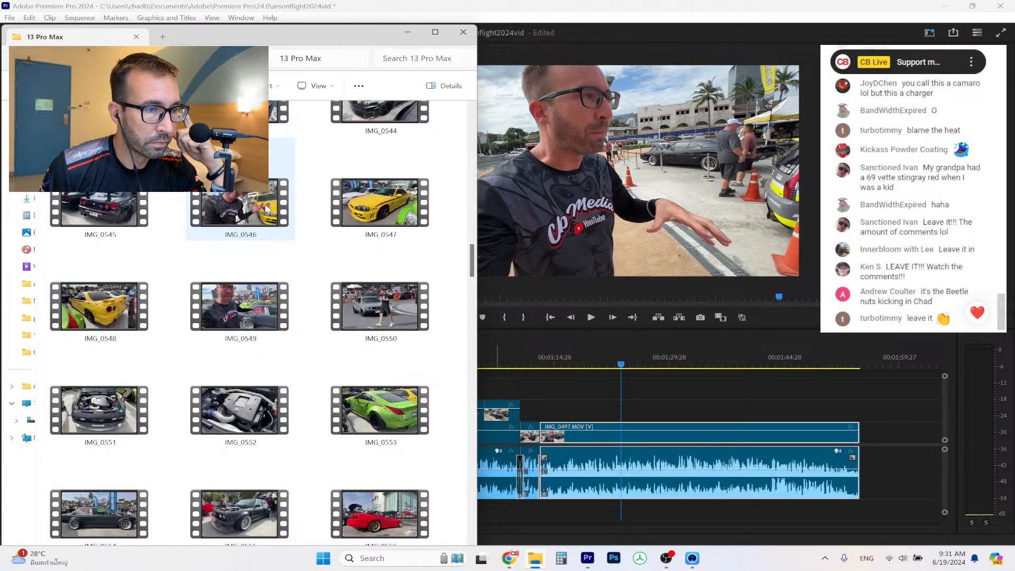
{"action": "scroll", "coordinate": [266, 208], "scroll_direction": "down", "scroll_amount": 5}
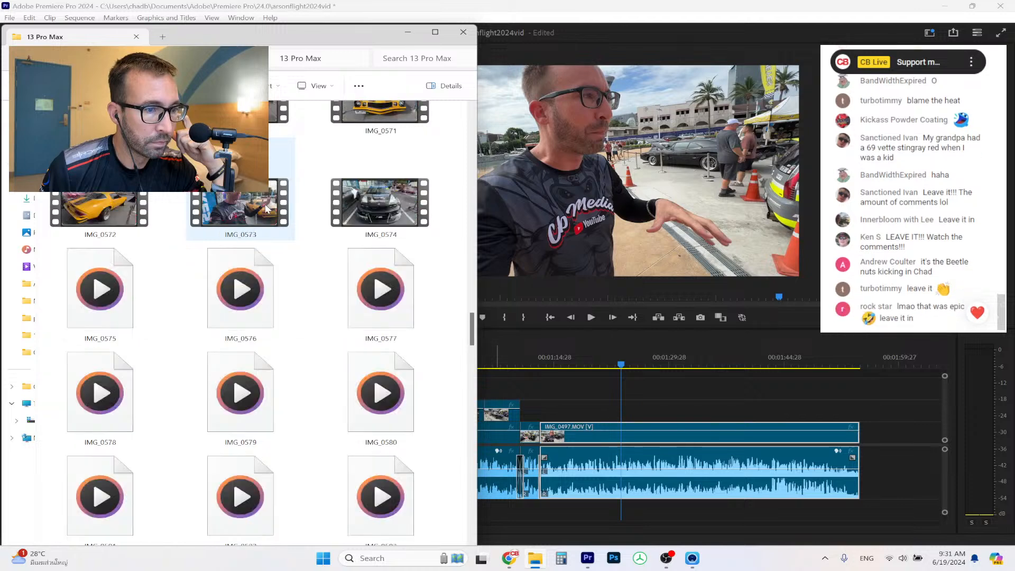
{"action": "scroll", "coordinate": [266, 208], "scroll_direction": "down", "scroll_amount": 15}
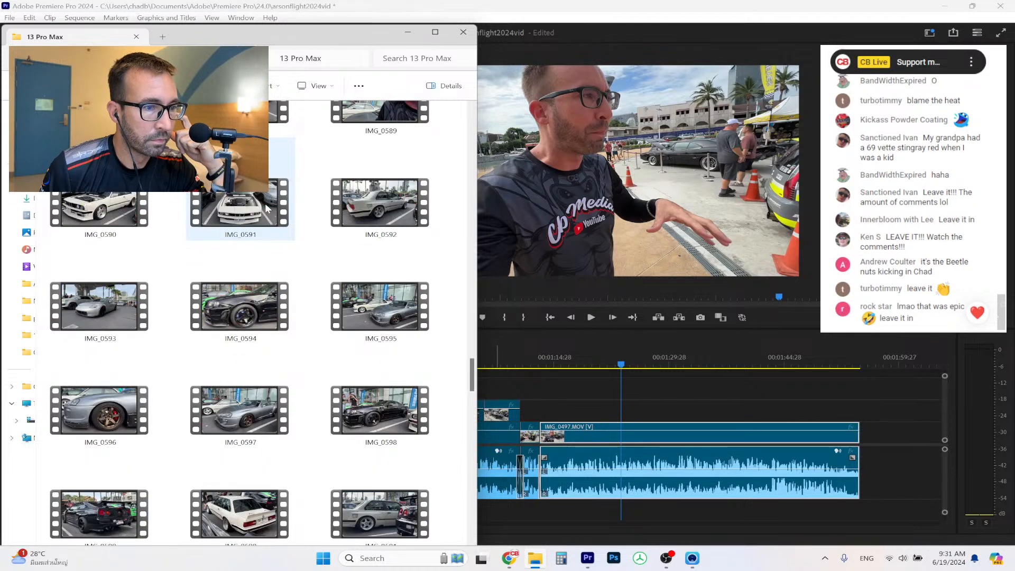
{"action": "scroll", "coordinate": [266, 209], "scroll_direction": "down", "scroll_amount": 5}
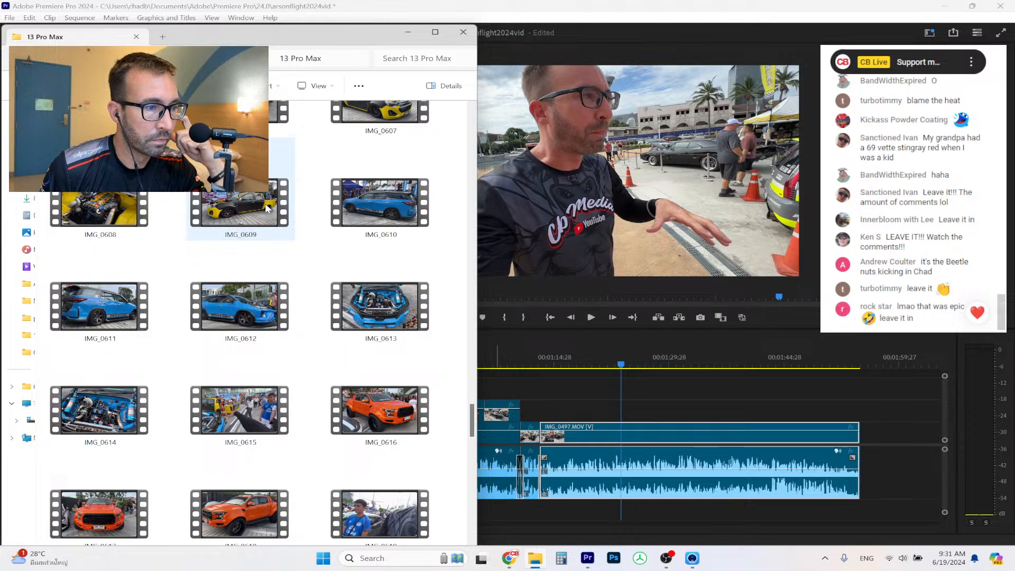
{"action": "scroll", "coordinate": [266, 209], "scroll_direction": "down", "scroll_amount": 10}
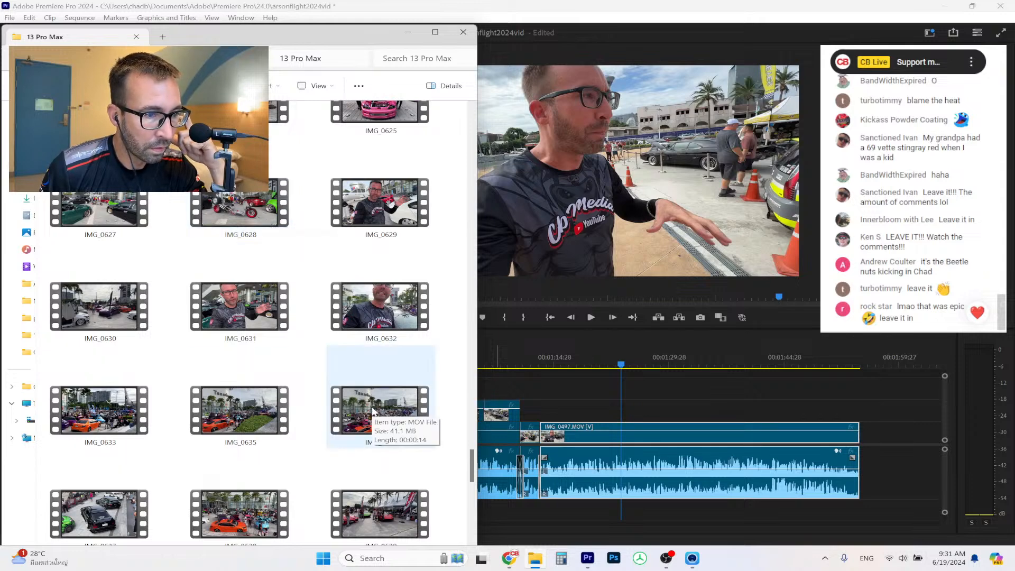
{"action": "scroll", "coordinate": [294, 318], "scroll_direction": "down", "scroll_amount": 5}
{"action": "scroll", "coordinate": [257, 252], "scroll_direction": "down", "scroll_amount": 5}
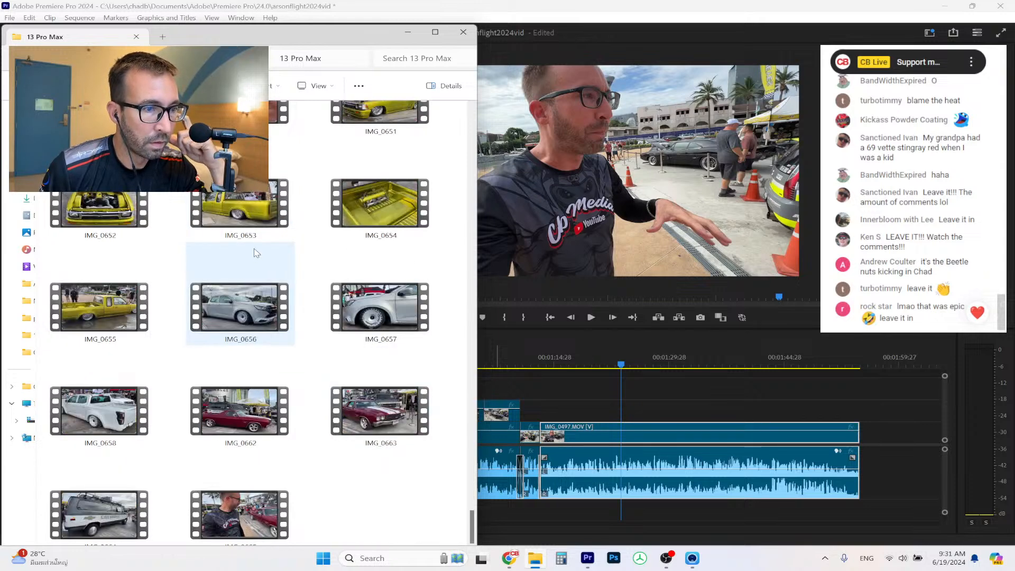
{"action": "scroll", "coordinate": [256, 253], "scroll_direction": "up", "scroll_amount": 10}
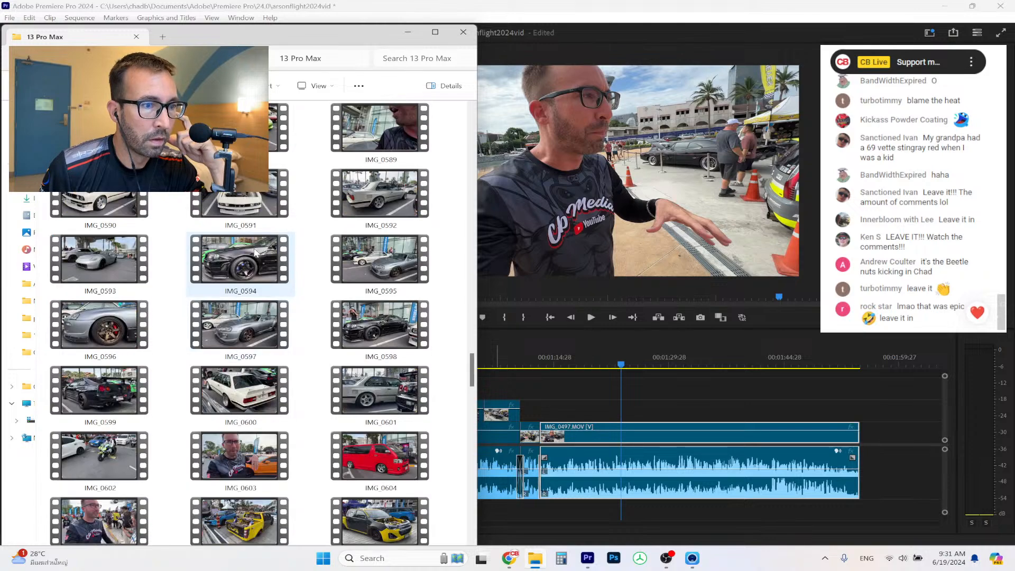
{"action": "scroll", "coordinate": [256, 252], "scroll_direction": "down", "scroll_amount": 3}
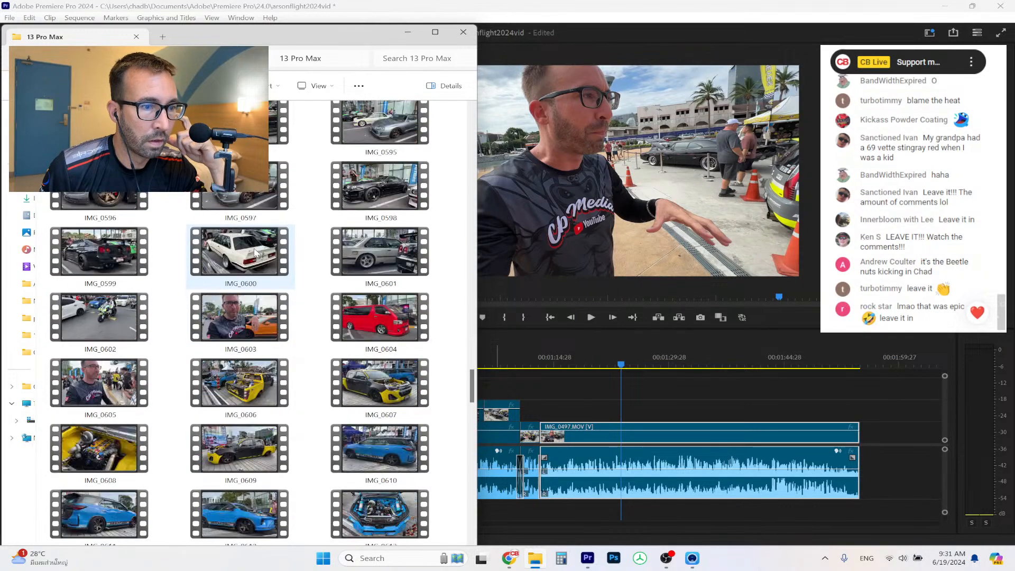
{"action": "scroll", "coordinate": [255, 252], "scroll_direction": "down", "scroll_amount": 16}
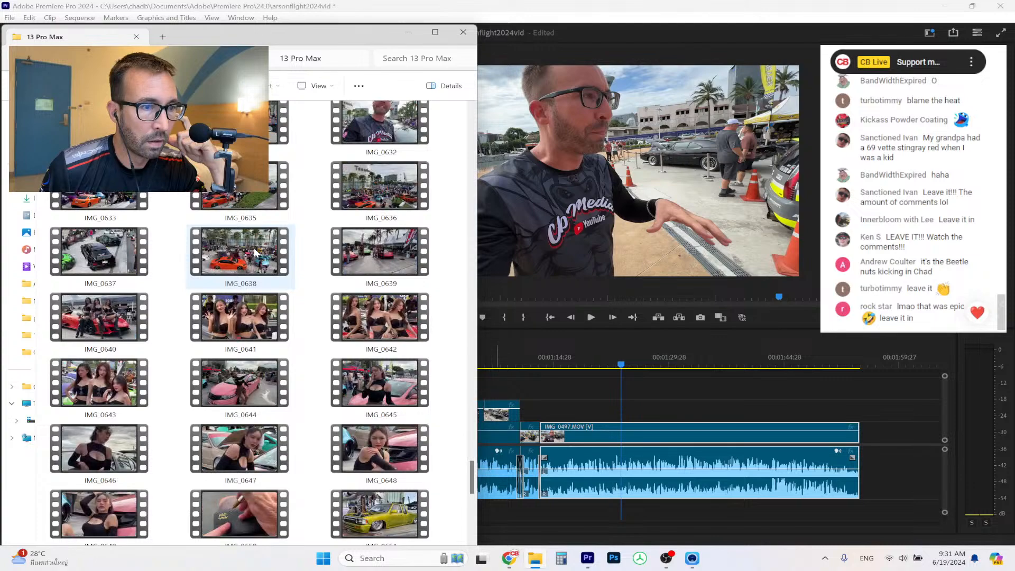
{"action": "scroll", "coordinate": [256, 253], "scroll_direction": "up", "scroll_amount": 20}
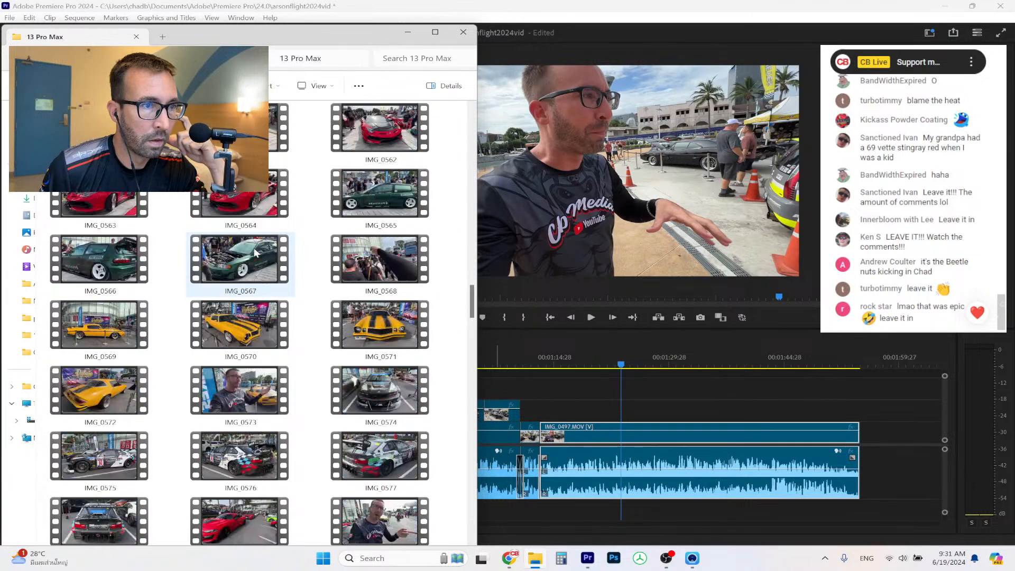
{"action": "scroll", "coordinate": [255, 252], "scroll_direction": "up", "scroll_amount": 15}
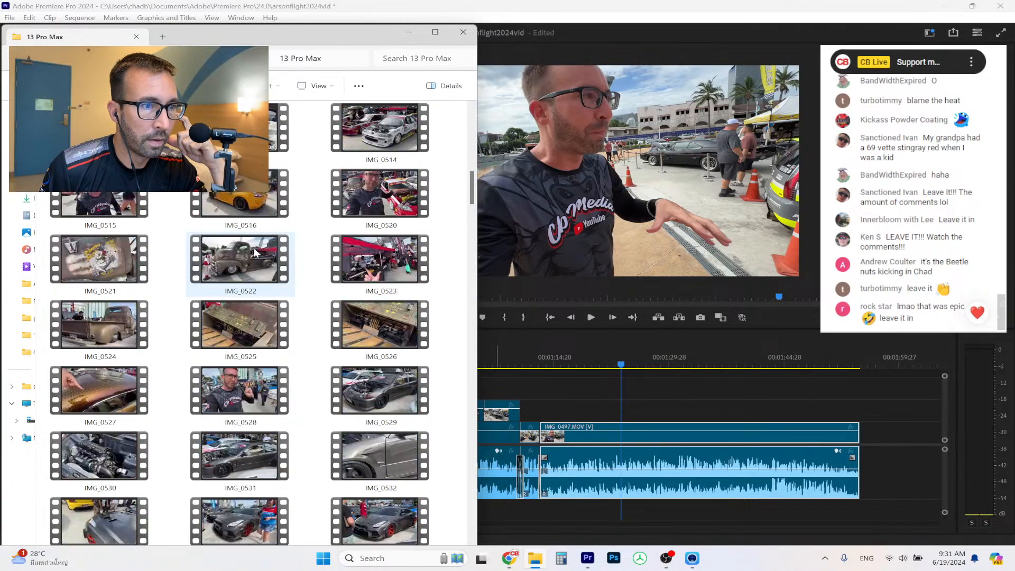
{"action": "scroll", "coordinate": [255, 252], "scroll_direction": "down", "scroll_amount": 18}
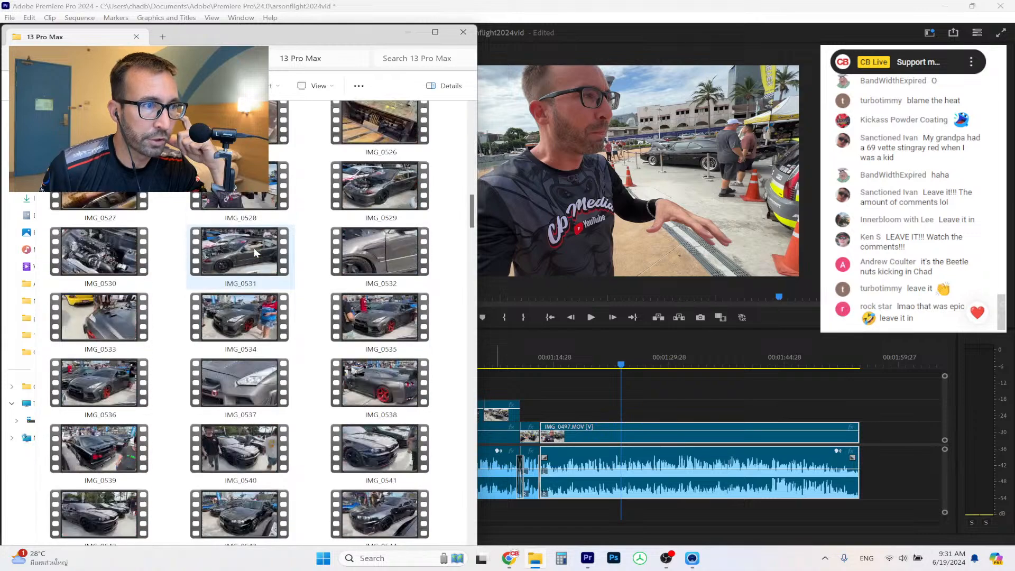
{"action": "scroll", "coordinate": [256, 252], "scroll_direction": "down", "scroll_amount": 6}
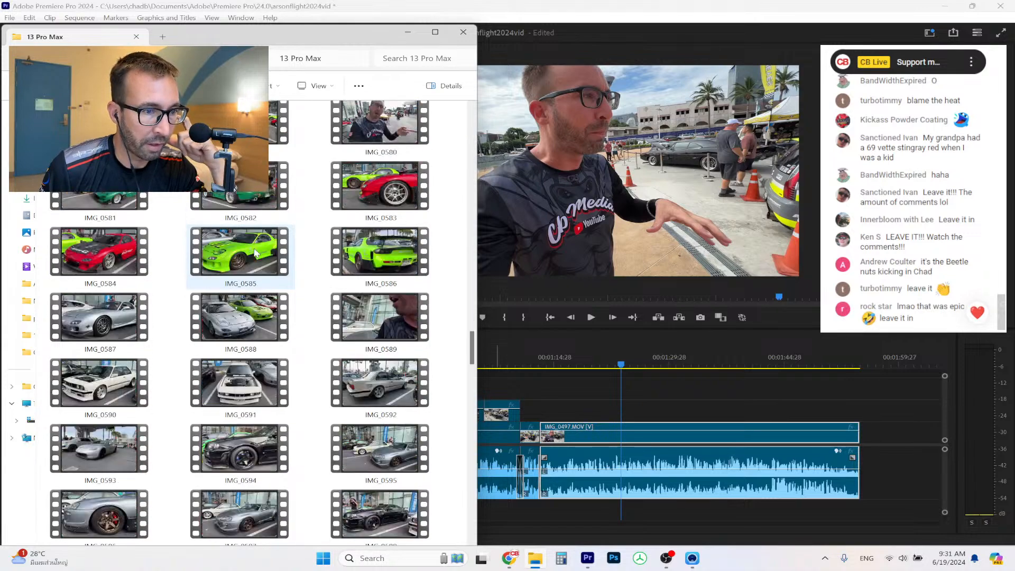
{"action": "scroll", "coordinate": [256, 252], "scroll_direction": "down", "scroll_amount": 12}
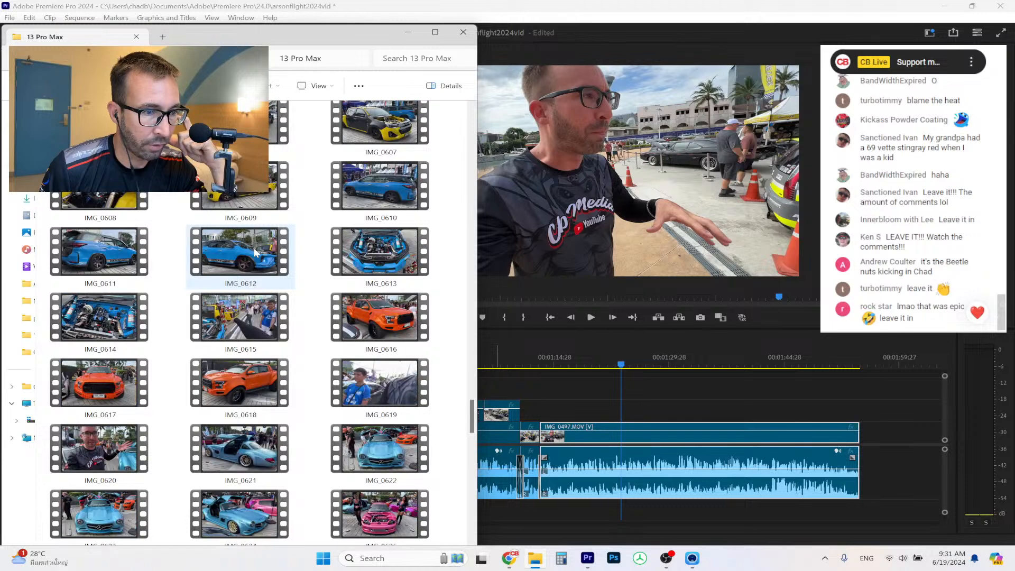
{"action": "scroll", "coordinate": [256, 253], "scroll_direction": "down", "scroll_amount": 3}
{"action": "scroll", "coordinate": [255, 252], "scroll_direction": "down", "scroll_amount": 6}
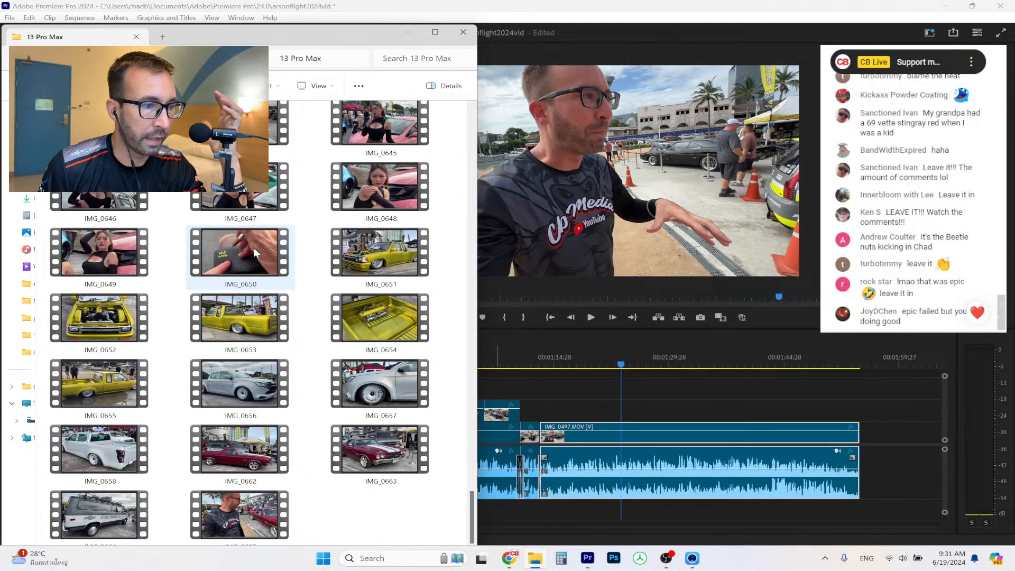
{"action": "scroll", "coordinate": [255, 252], "scroll_direction": "up", "scroll_amount": 2}
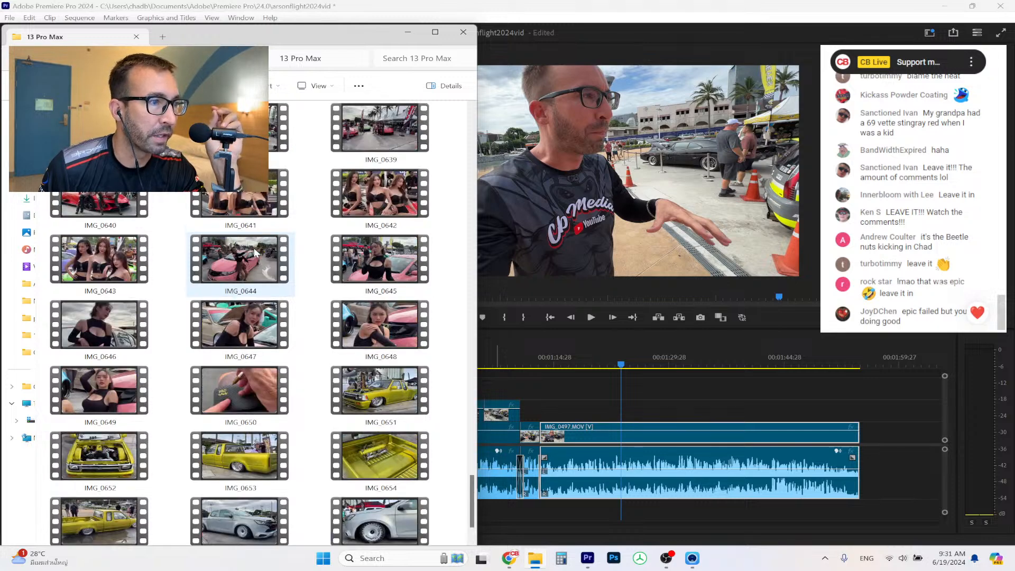
{"action": "scroll", "coordinate": [256, 252], "scroll_direction": "up", "scroll_amount": 3}
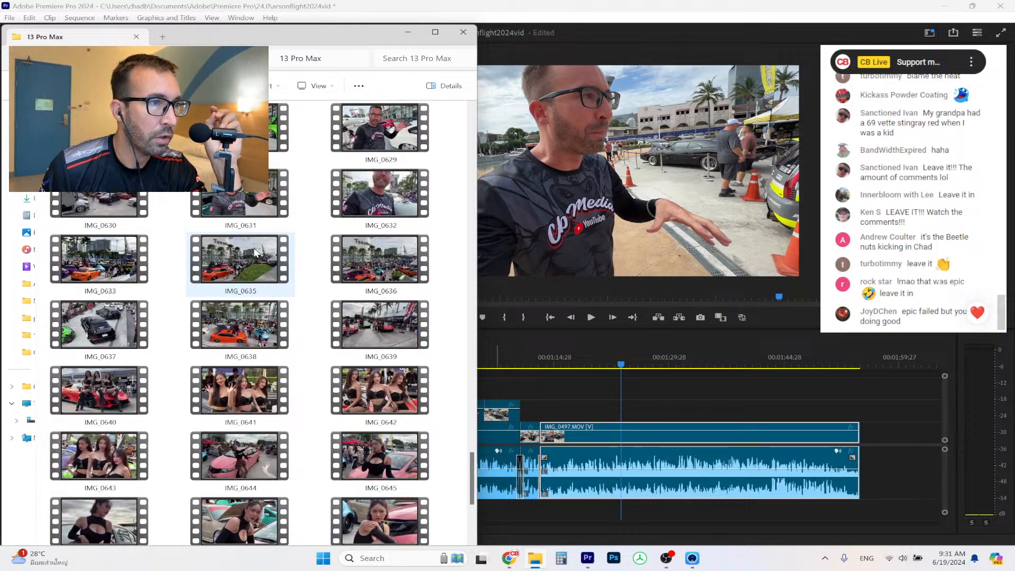
{"action": "scroll", "coordinate": [255, 252], "scroll_direction": "up", "scroll_amount": 3}
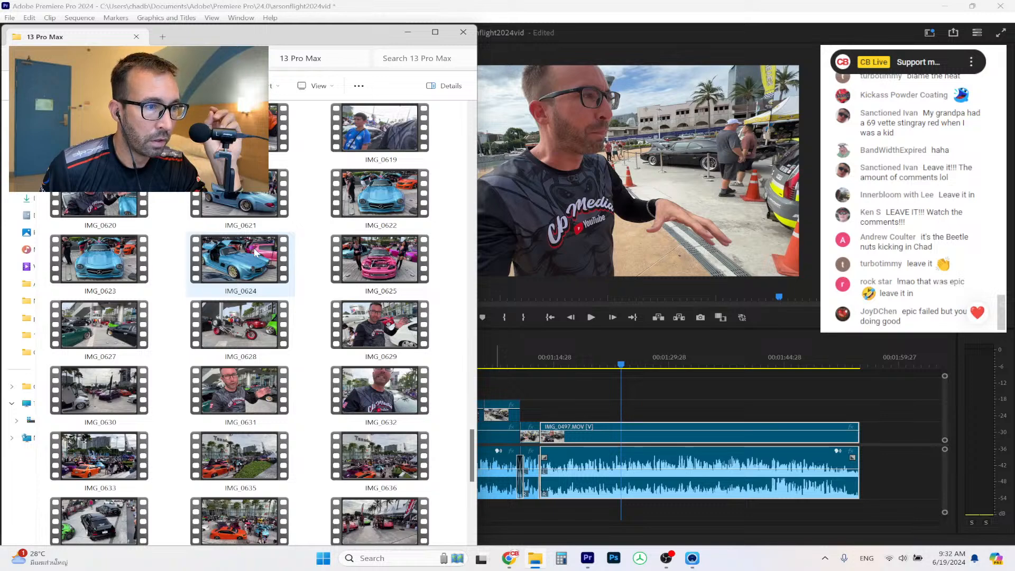
Place IMG_0636.MOV on V2 above IMG_0497.MOV, starting at about 00:01:19, and unlink its audio from the video.
{"action": "left_click_drag", "start_coordinate": [389, 461], "coordinate": [636, 410]}
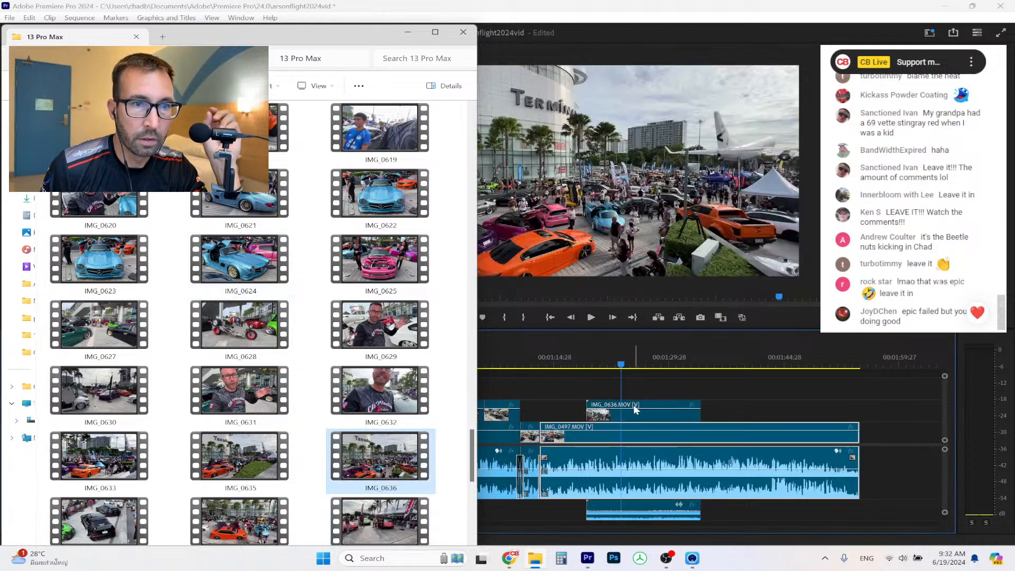
{"action": "left_click", "coordinate": [636, 410]}
{"action": "right_click", "coordinate": [635, 410]}
{"action": "left_click", "coordinate": [687, 214]}
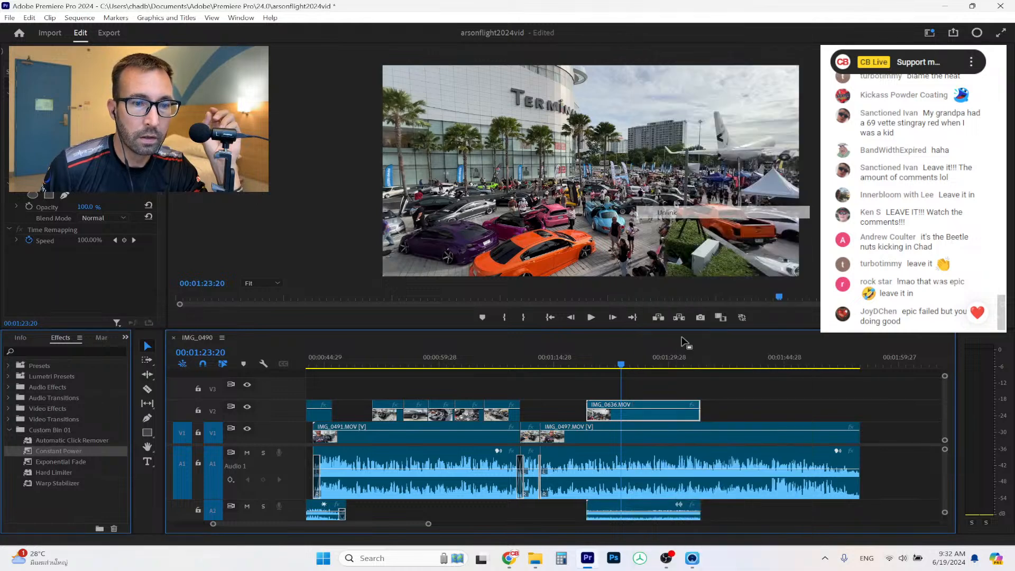
Trim the start of IMG_0636.MOV on V2 to 00:01:21:26 and delete its unlinked audio from A2.
{"action": "left_click", "coordinate": [654, 523]}
{"action": "left_click", "coordinate": [609, 363]}
{"action": "mouse_move", "coordinate": [608, 364]}
{"action": "left_mouse_down"}
{"action": "mouse_move", "coordinate": [630, 365]}
{"action": "mouse_move", "coordinate": [607, 364]}
{"action": "left_mouse_up"}
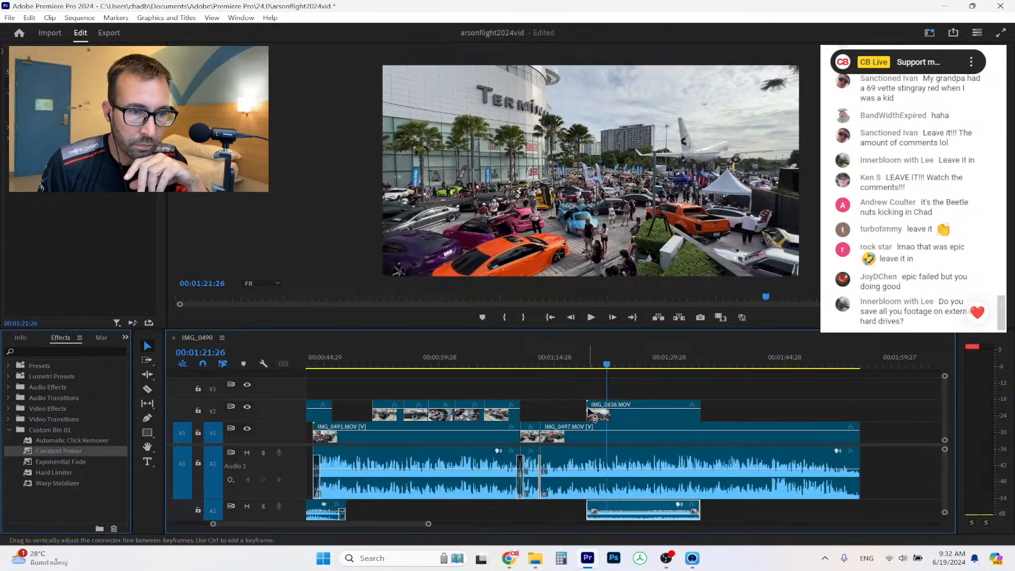
{"action": "left_click_drag", "start_coordinate": [589, 405], "coordinate": [608, 404]}
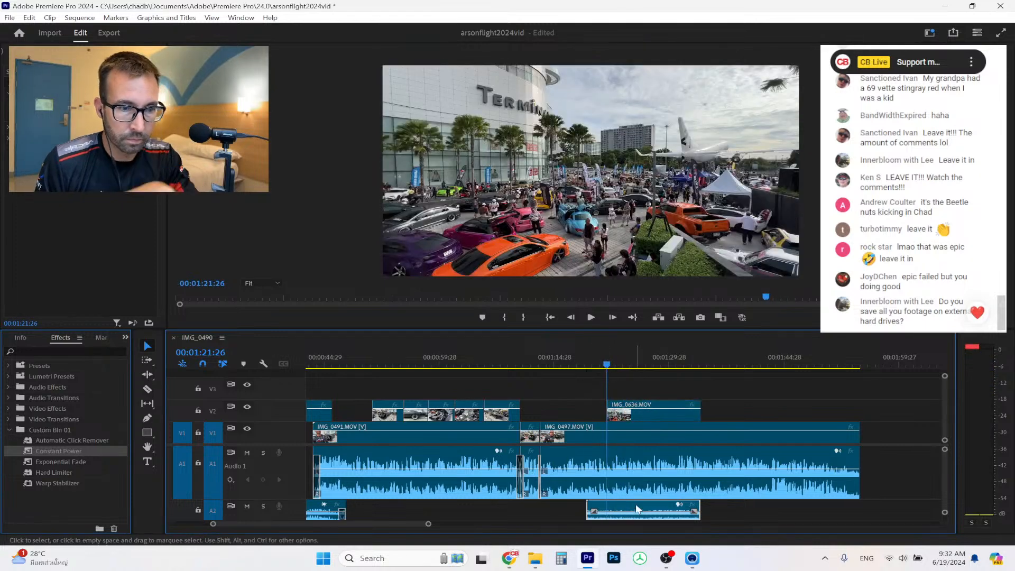
{"action": "key", "text": "Delete"}
Play from 00:01:16:09 and move IMG_0636.MOV earlier on V2 so it starts at about 00:01:19.
{"action": "left_click", "coordinate": [568, 365]}
{"action": "left_click", "coordinate": [595, 318]}
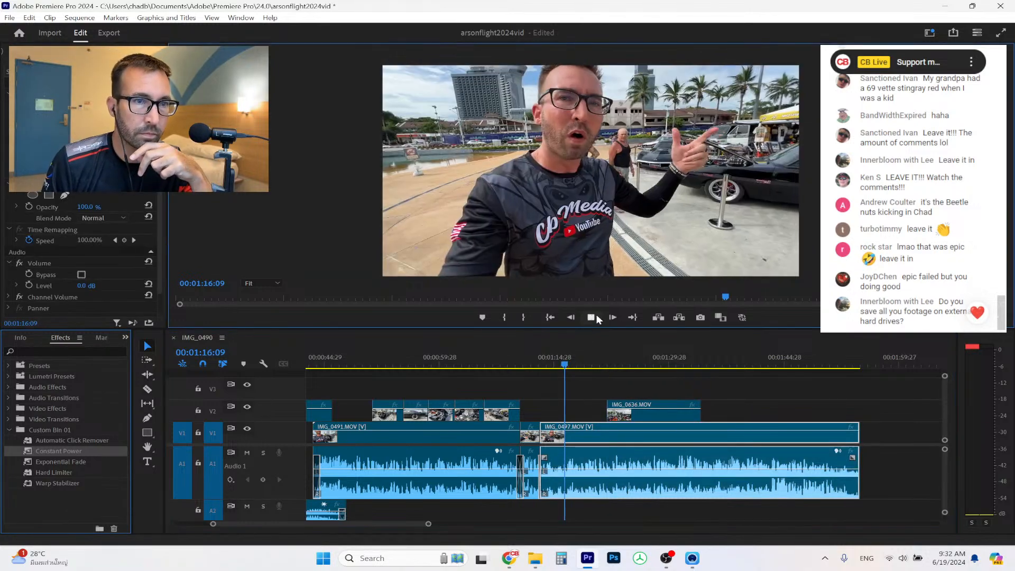
{"action": "left_click", "coordinate": [664, 408]}
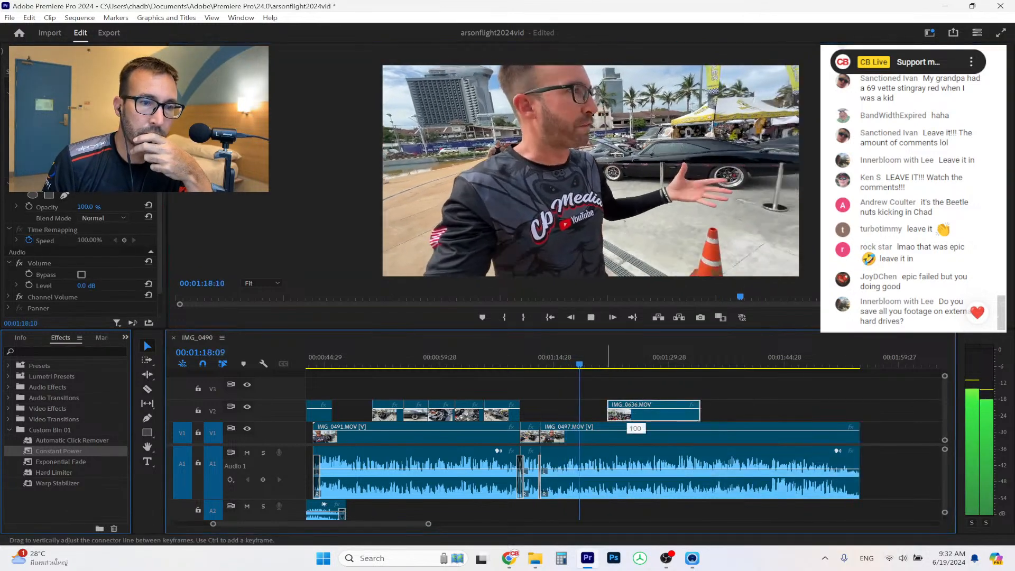
{"action": "left_click_drag", "start_coordinate": [663, 408], "coordinate": [641, 404]}
Trim the end of IMG_0636.MOV on V2 to about 00:01:27:20 while playing the sequence from 00:01:17:26 to 00:01:32:02.
{"action": "left_click", "coordinate": [583, 350]}
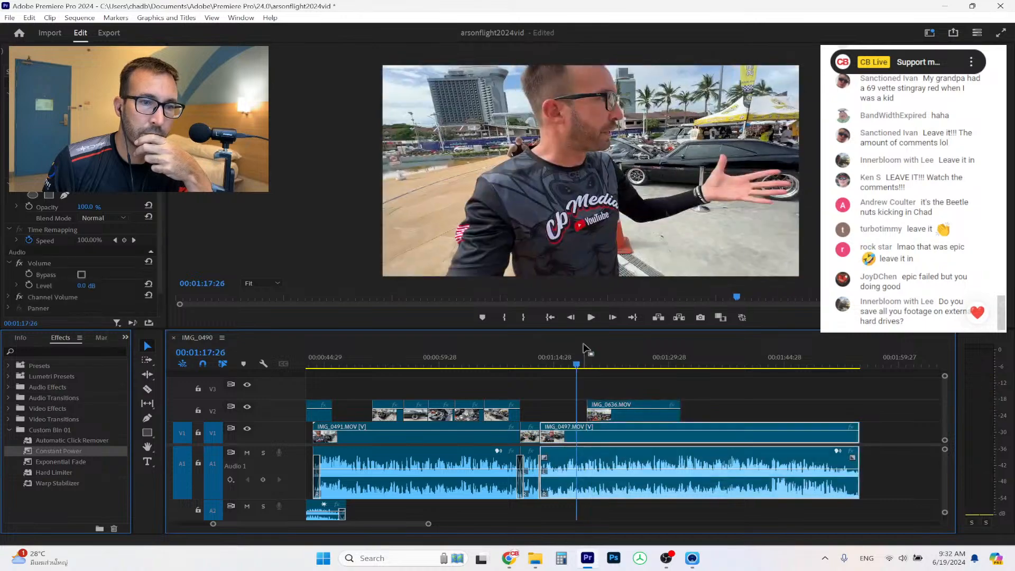
{"action": "left_click", "coordinate": [592, 317]}
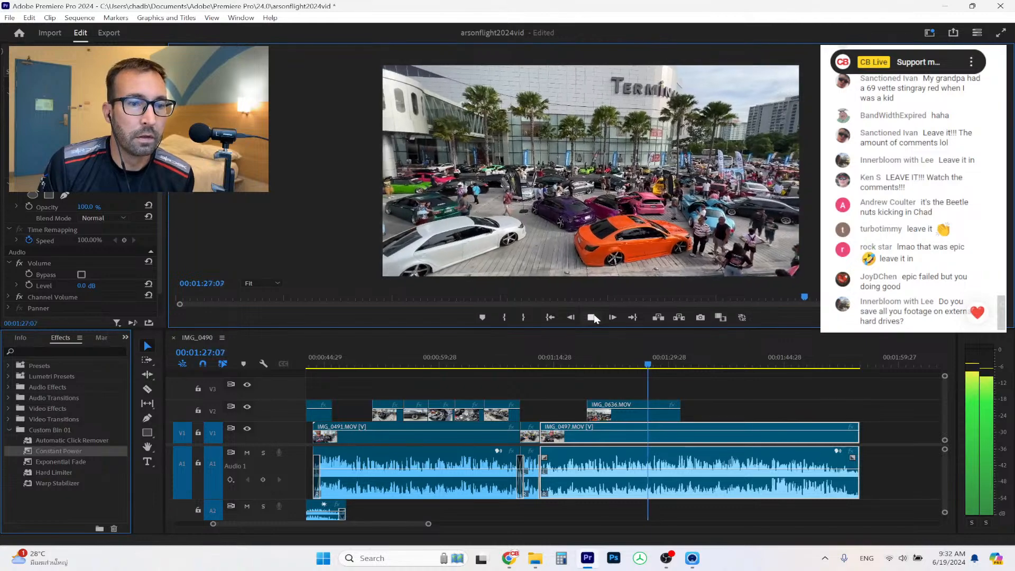
{"action": "left_click", "coordinate": [593, 317]}
{"action": "left_click_drag", "start_coordinate": [678, 404], "coordinate": [652, 404]}
{"action": "left_click", "coordinate": [590, 317]}
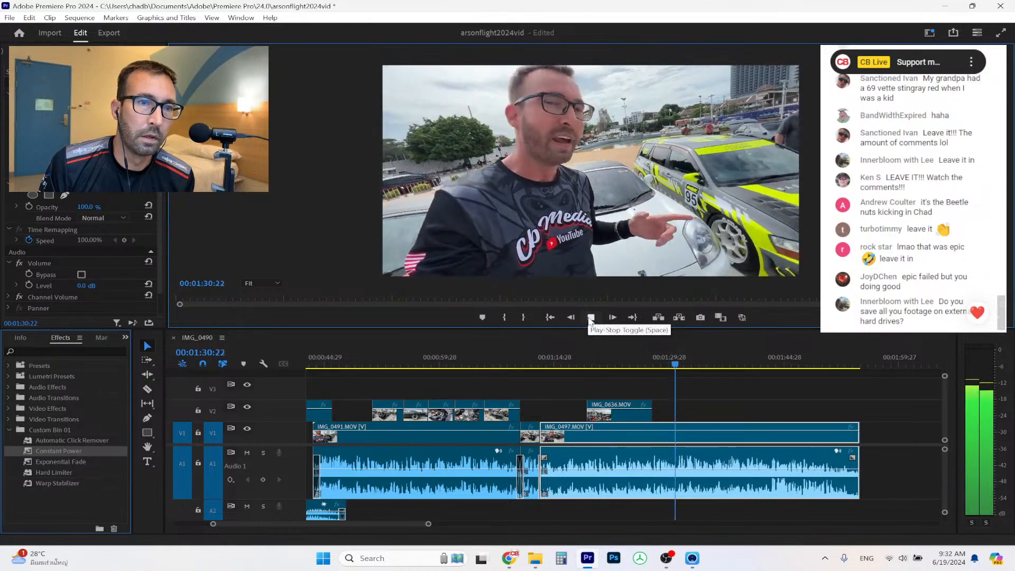
{"action": "left_click", "coordinate": [591, 318]}
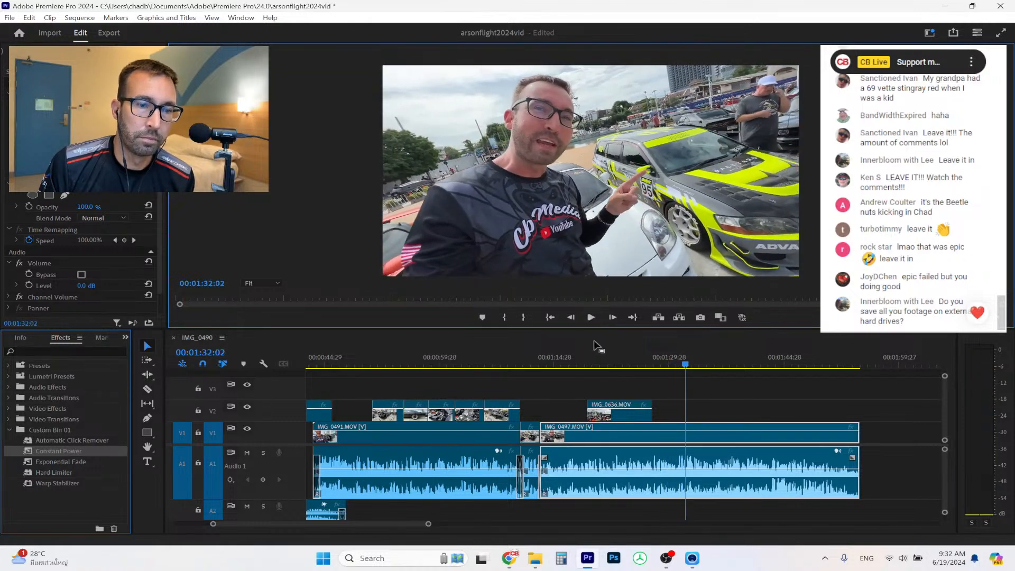
Place IMG_0499.MOV and IMG_0501.MOV from the 13 Pro Max folder back to back on V2, starting at about 00:01:31.
{"action": "left_click", "coordinate": [536, 558]}
{"action": "scroll", "coordinate": [201, 300], "scroll_direction": "up", "scroll_amount": 10}
{"action": "scroll", "coordinate": [201, 299], "scroll_direction": "up", "scroll_amount": 10}
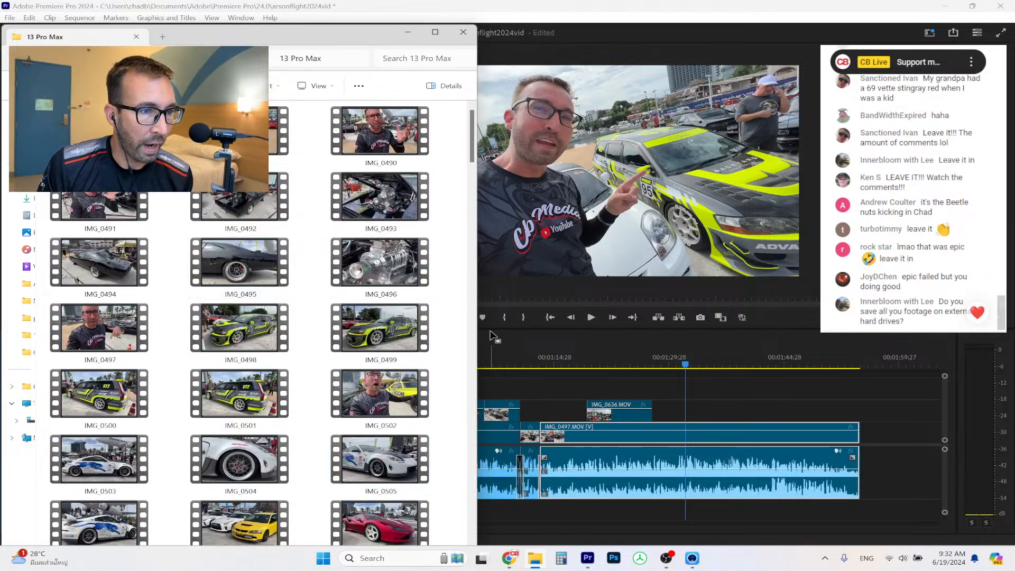
{"action": "left_click", "coordinate": [385, 332]}
{"action": "left_click_drag", "start_coordinate": [385, 332], "coordinate": [677, 415]}
{"action": "left_click_drag", "start_coordinate": [254, 408], "coordinate": [730, 412]}
{"action": "left_click", "coordinate": [730, 413]}
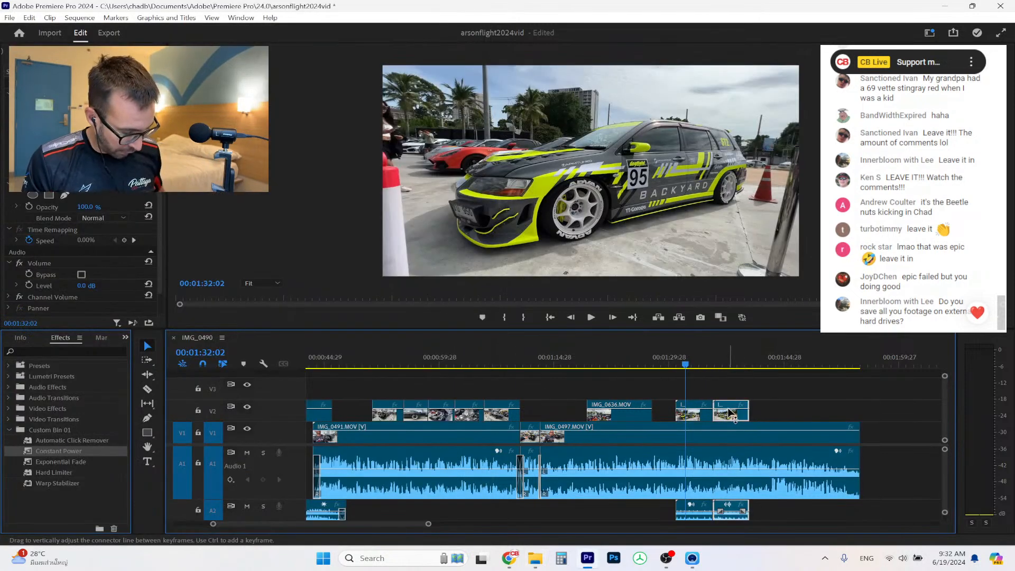
Unlink IMG_0499.MOV and IMG_0501.MOV from their audio and delete both audio clips from A2.
{"action": "left_click", "coordinate": [692, 411], "text": "shift"}
{"action": "right_click", "coordinate": [700, 412]}
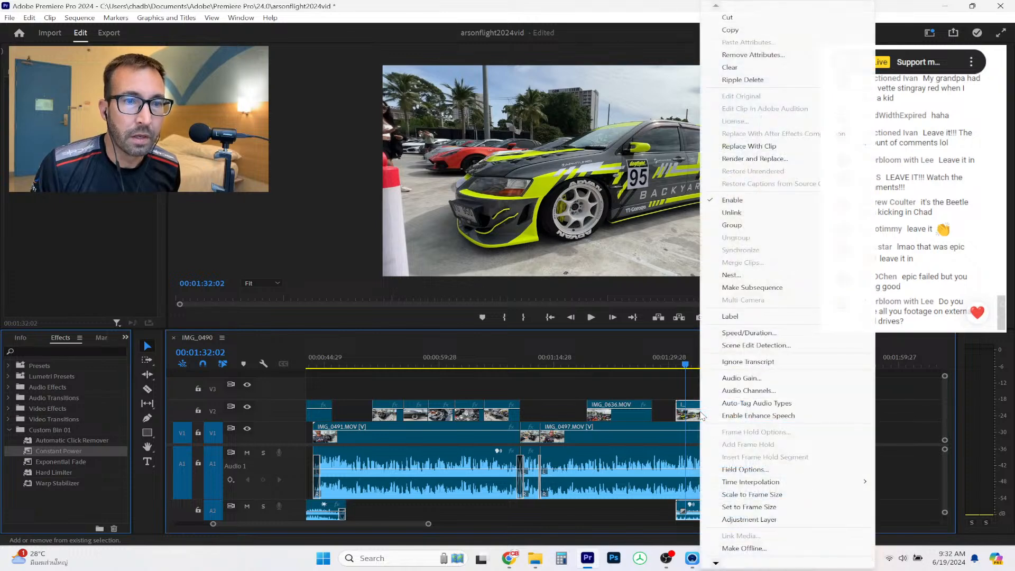
{"action": "left_click", "coordinate": [741, 213]}
{"action": "left_click", "coordinate": [734, 512]}
{"action": "key", "text": "Delete"}
{"action": "left_click", "coordinate": [704, 517]}
{"action": "key", "text": "Delete"}
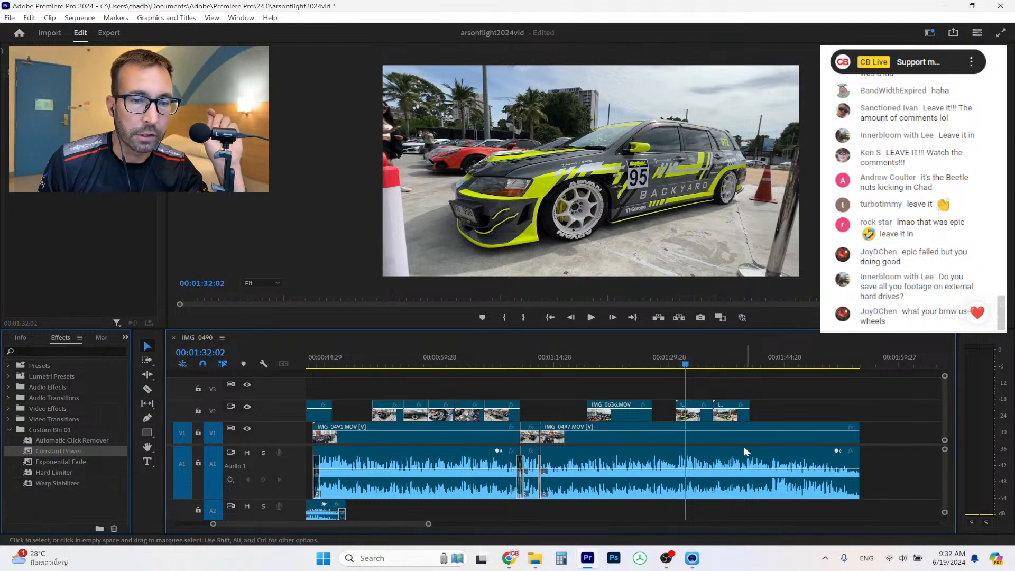
Trim IMG_0499.MOV and IMG_0501.MOV on V2 and butt them together to cover about 00:01:31 to 00:01:38.
{"action": "left_click_drag", "start_coordinate": [430, 527], "coordinate": [351, 525]}
{"action": "left_click_drag", "start_coordinate": [585, 415], "coordinate": [602, 415]}
{"action": "left_click_drag", "start_coordinate": [723, 408], "coordinate": [746, 405]}
{"action": "left_click_drag", "start_coordinate": [857, 405], "coordinate": [792, 423]}
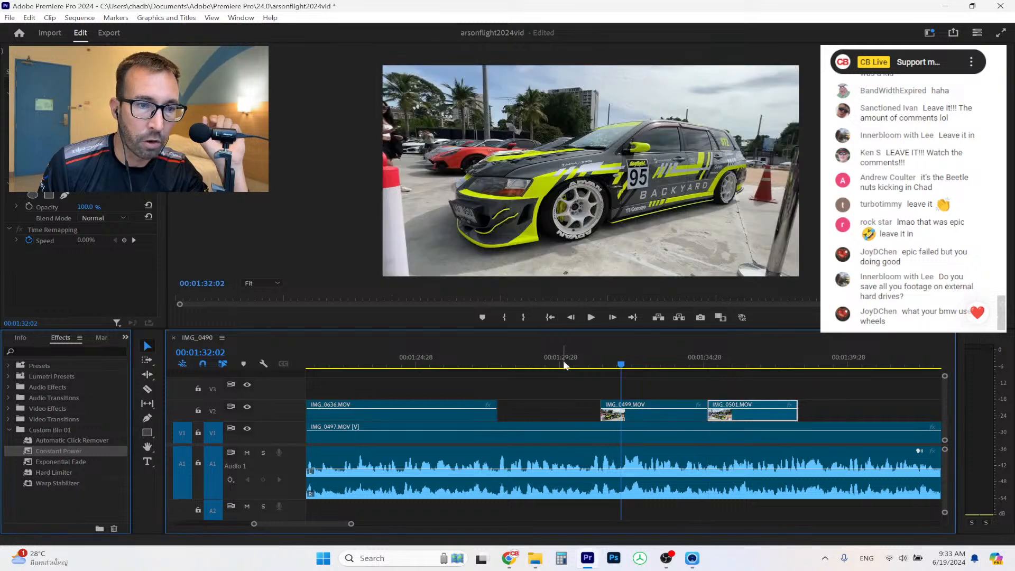
Play the sequence from about 00:01:29:17 through the new B-roll and on into IMG_0497.MOV to 00:01:45:05.
{"action": "left_click", "coordinate": [550, 358]}
{"action": "left_click", "coordinate": [592, 318]}
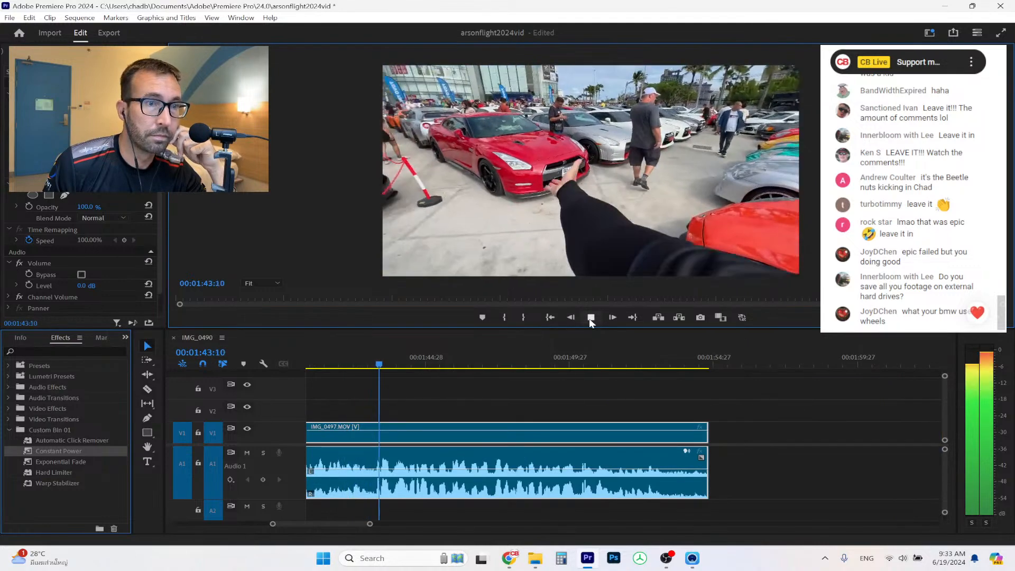
{"action": "left_click", "coordinate": [591, 318]}
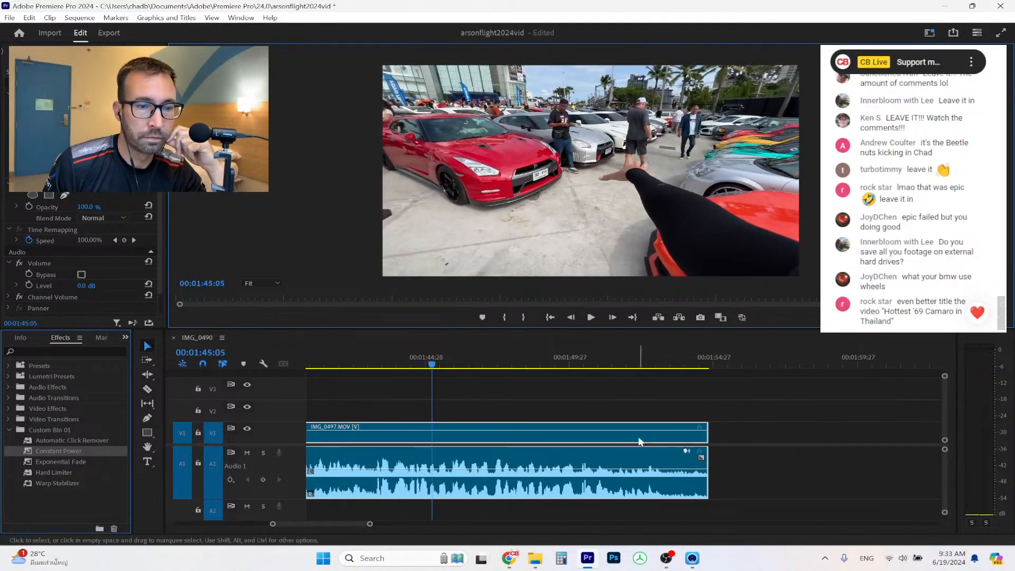
Look through the clip thumbnails in the 13 Pro Max folder for footage to follow this part of IMG_0497.MOV.
{"action": "left_click", "coordinate": [536, 558]}
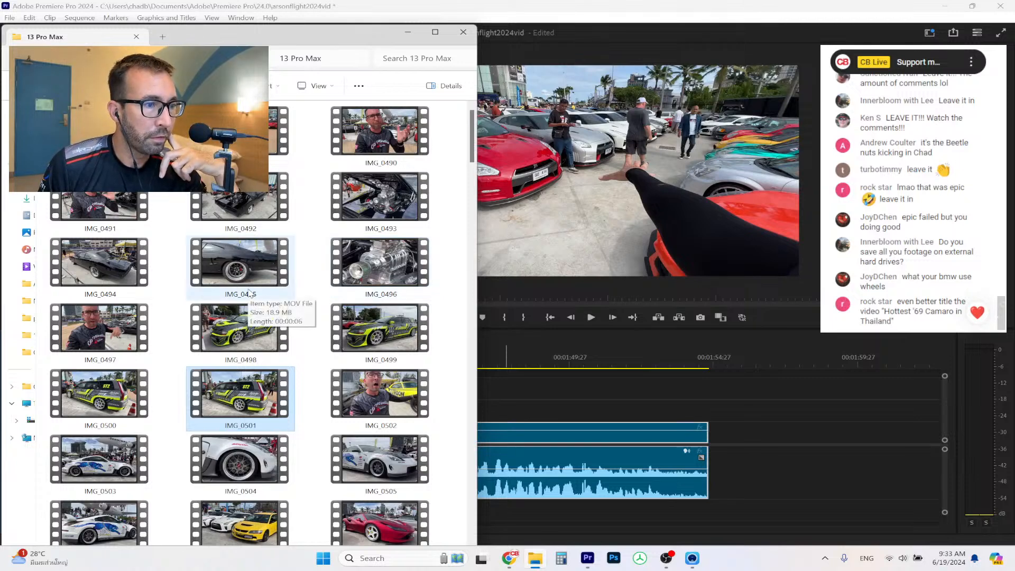
{"action": "scroll", "coordinate": [249, 292], "scroll_direction": "down", "scroll_amount": 3}
{"action": "scroll", "coordinate": [250, 292], "scroll_direction": "down", "scroll_amount": 10}
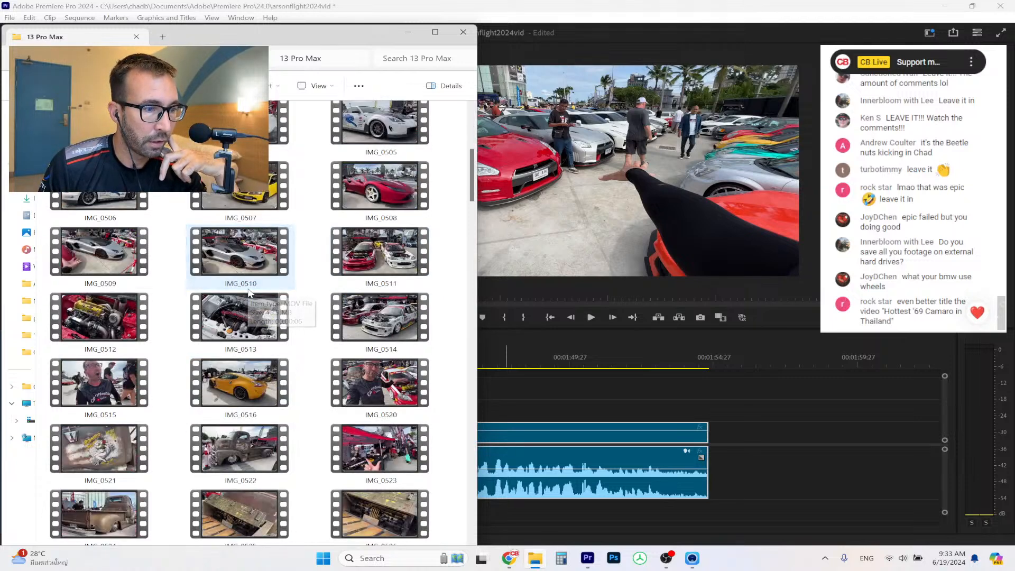
{"action": "scroll", "coordinate": [249, 292], "scroll_direction": "down", "scroll_amount": 6}
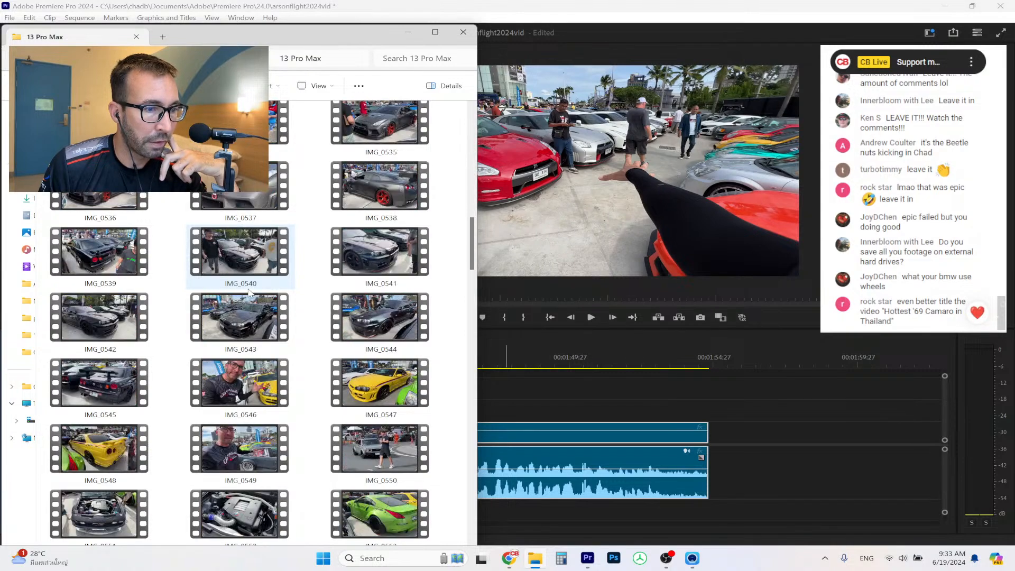
{"action": "scroll", "coordinate": [250, 292], "scroll_direction": "down", "scroll_amount": 6}
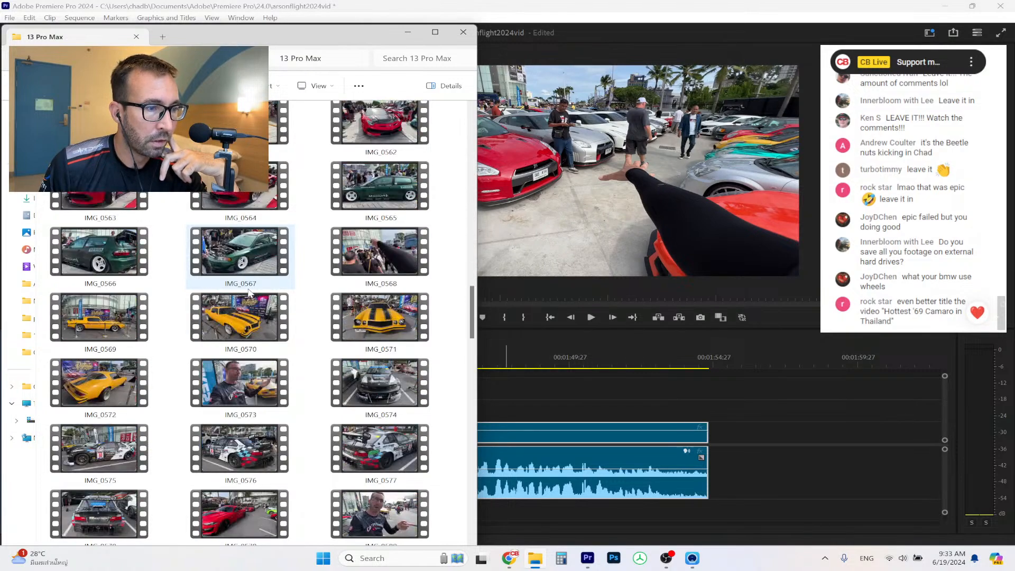
{"action": "scroll", "coordinate": [250, 293], "scroll_direction": "down", "scroll_amount": 12}
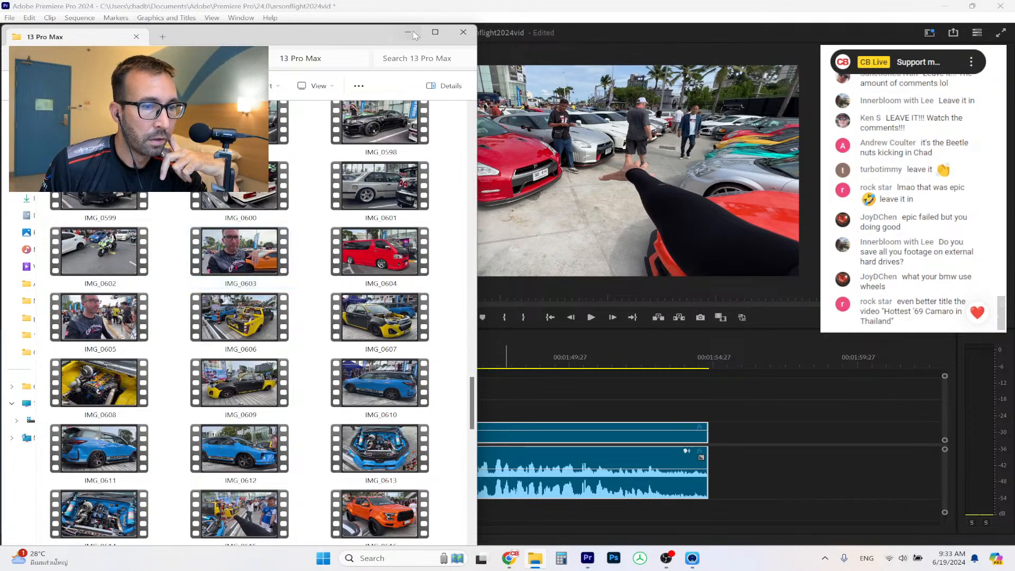
{"action": "left_click", "coordinate": [407, 33]}
Play IMG_0497.MOV from 00:01:42:16 and trim its end back to 00:01:43:06.
{"action": "left_click", "coordinate": [356, 364]}
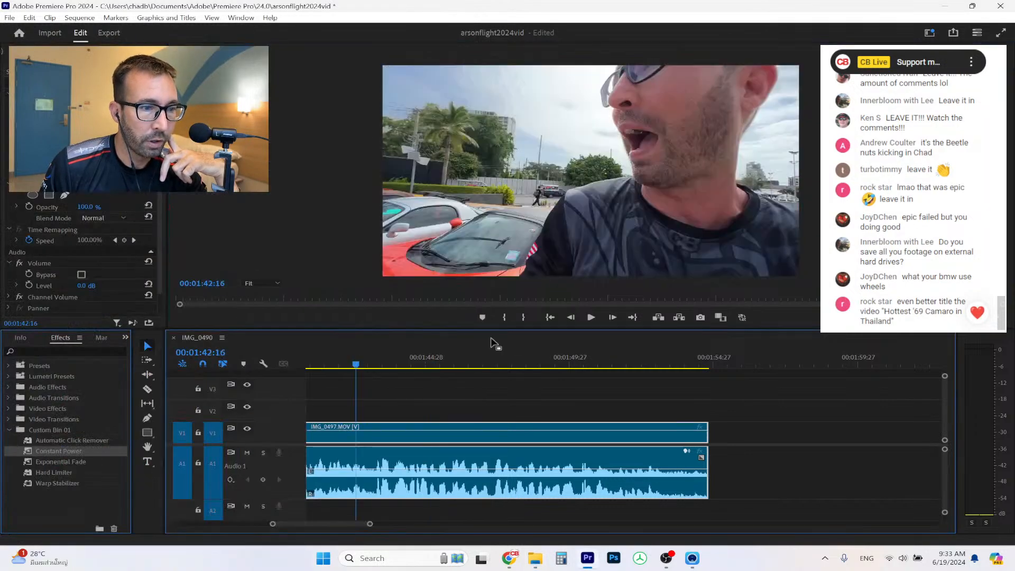
{"action": "left_click", "coordinate": [591, 317]}
{"action": "left_click", "coordinate": [591, 318]}
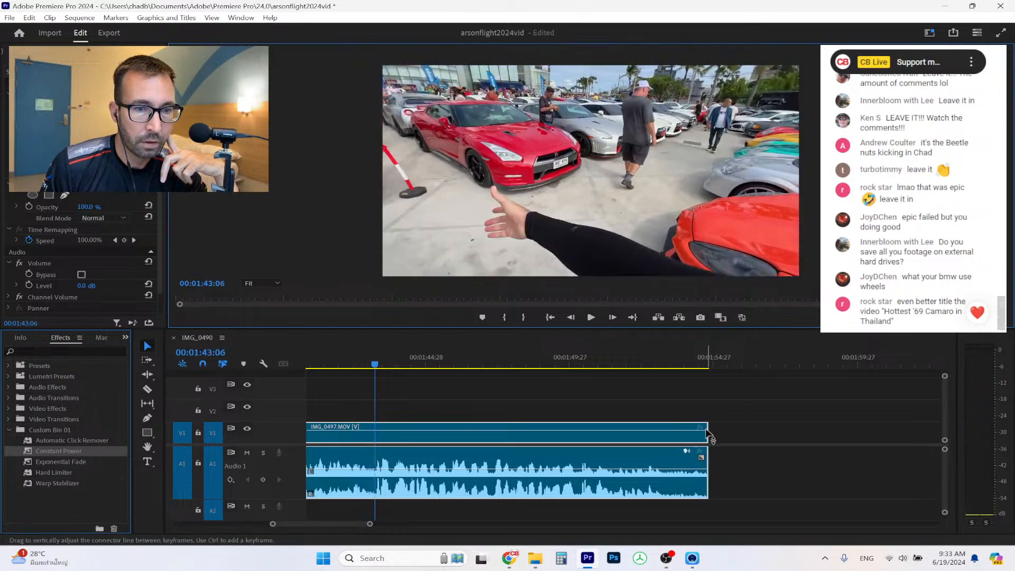
{"action": "left_click_drag", "start_coordinate": [708, 432], "coordinate": [368, 429]}
Place IMG_0502.MOV from the 13 Pro Max folder on V1 after IMG_0497.MOV, starting at about 00:01:49.
{"action": "left_click", "coordinate": [535, 558]}
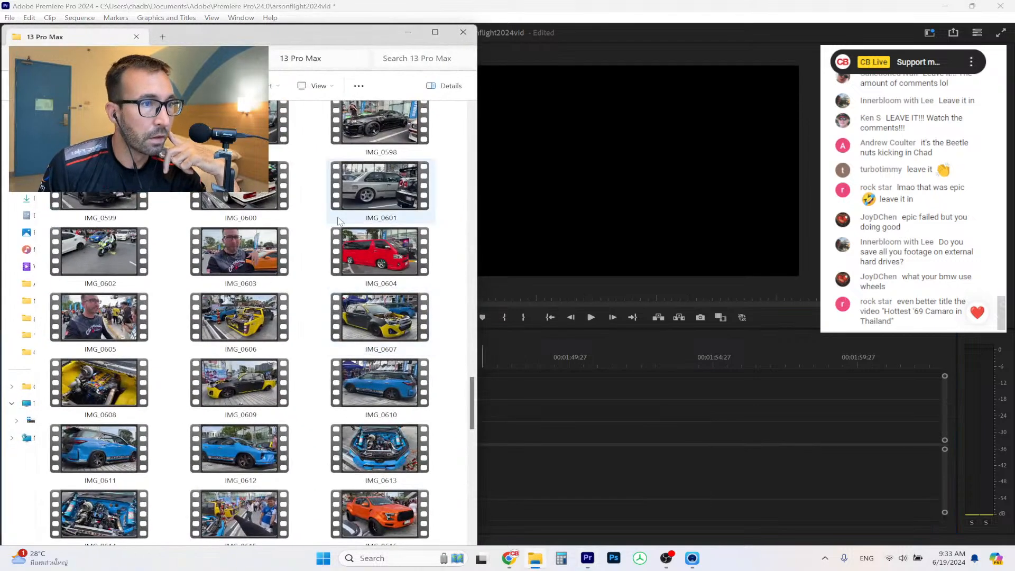
{"action": "left_click_drag", "start_coordinate": [298, 43], "coordinate": [307, 41]}
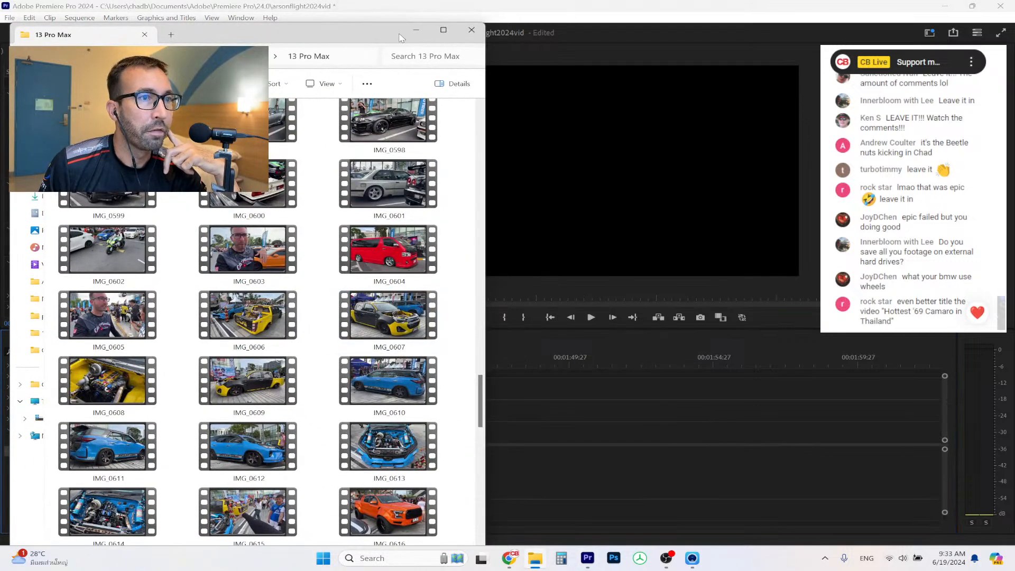
{"action": "scroll", "coordinate": [272, 208], "scroll_direction": "up", "scroll_amount": 10}
{"action": "scroll", "coordinate": [271, 206], "scroll_direction": "up", "scroll_amount": 8}
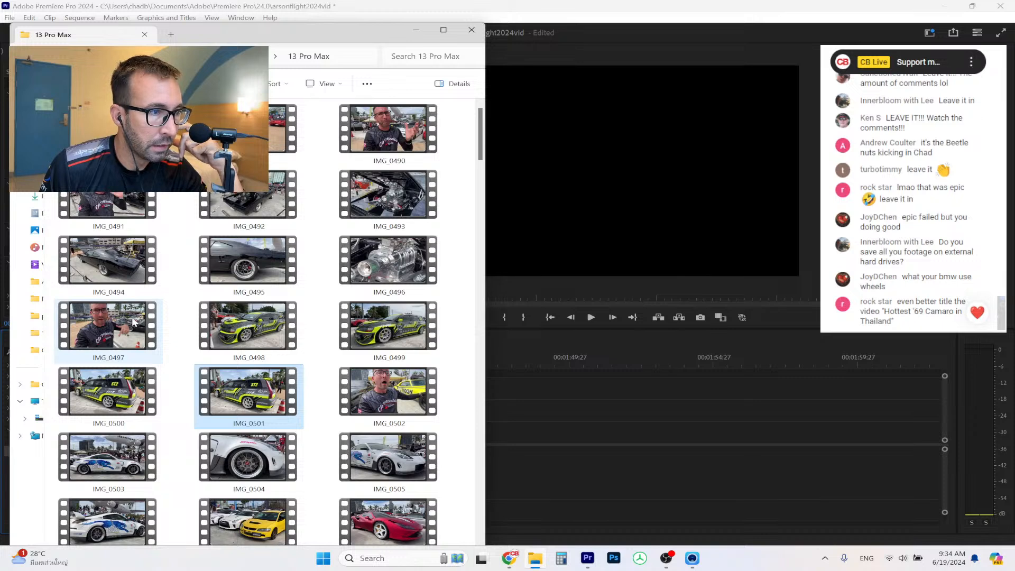
{"action": "left_click_drag", "start_coordinate": [404, 397], "coordinate": [557, 426]}
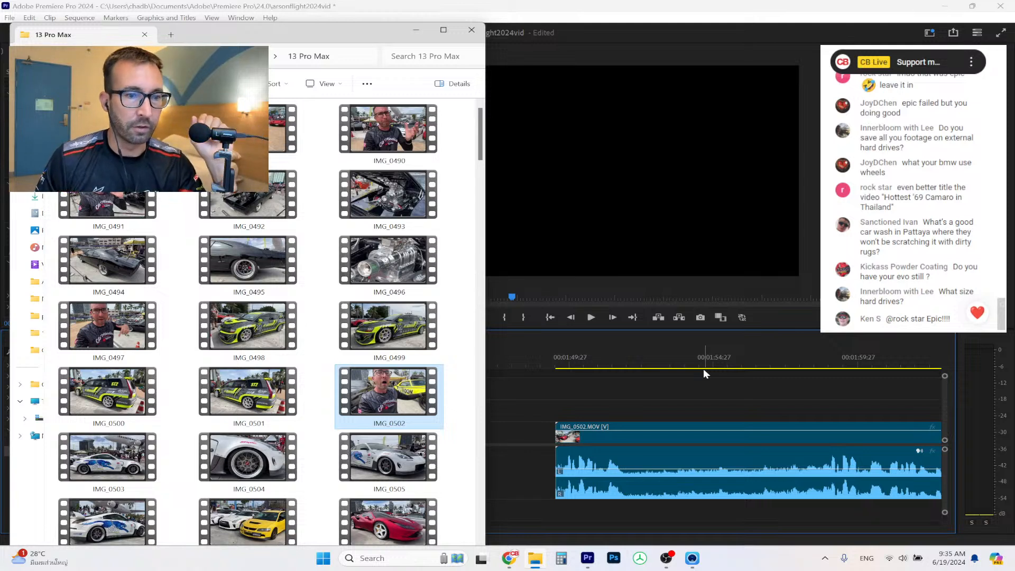
Trim the start of IMG_0502.MOV to 00:01:58:18, ripple delete the gap before it, and play on from the new cut.
{"action": "left_click_drag", "start_coordinate": [702, 368], "coordinate": [644, 436]}
{"action": "left_click", "coordinate": [651, 443]}
{"action": "left_click_drag", "start_coordinate": [577, 358], "coordinate": [806, 363]}
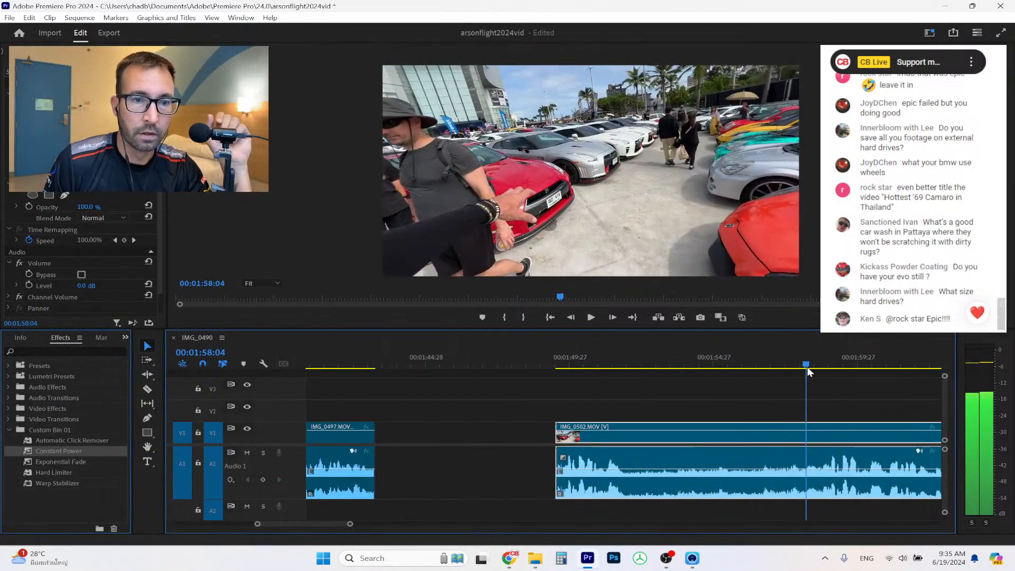
{"action": "left_click_drag", "start_coordinate": [350, 524], "coordinate": [468, 524]}
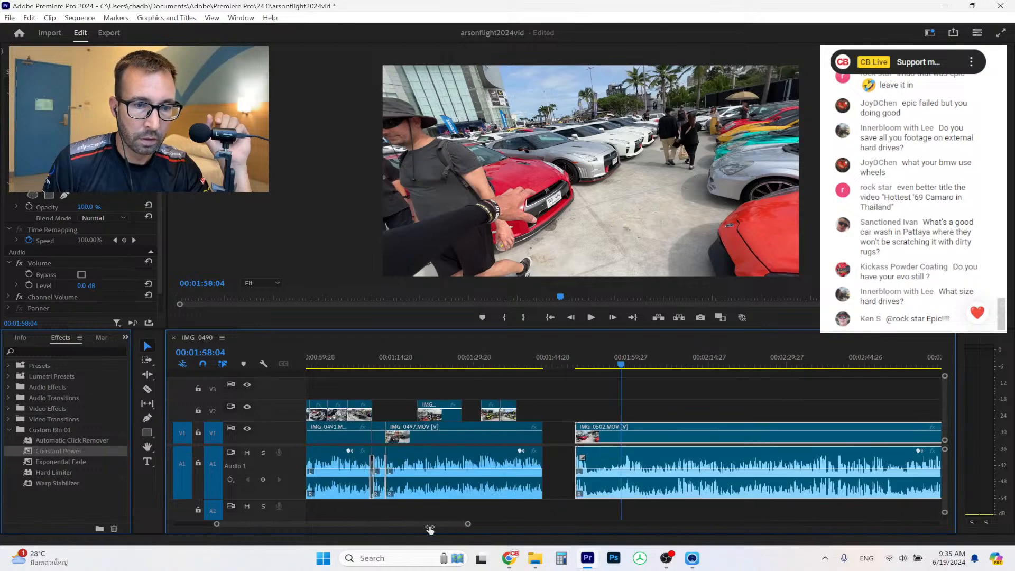
{"action": "left_click_drag", "start_coordinate": [619, 366], "coordinate": [623, 369]}
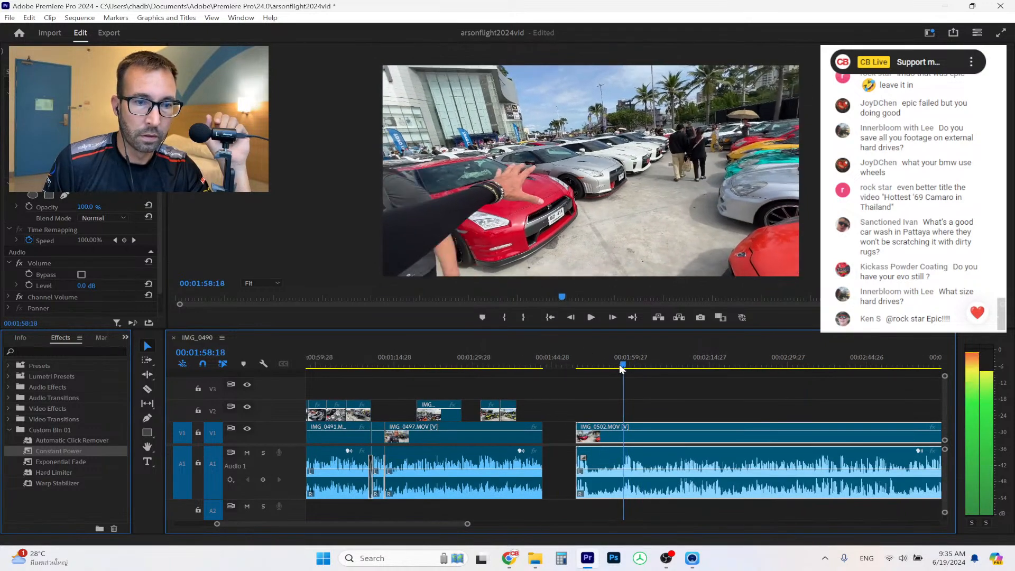
{"action": "left_click_drag", "start_coordinate": [576, 431], "coordinate": [624, 431]}
{"action": "left_click", "coordinate": [581, 430]}
{"action": "key", "text": "Delete"}
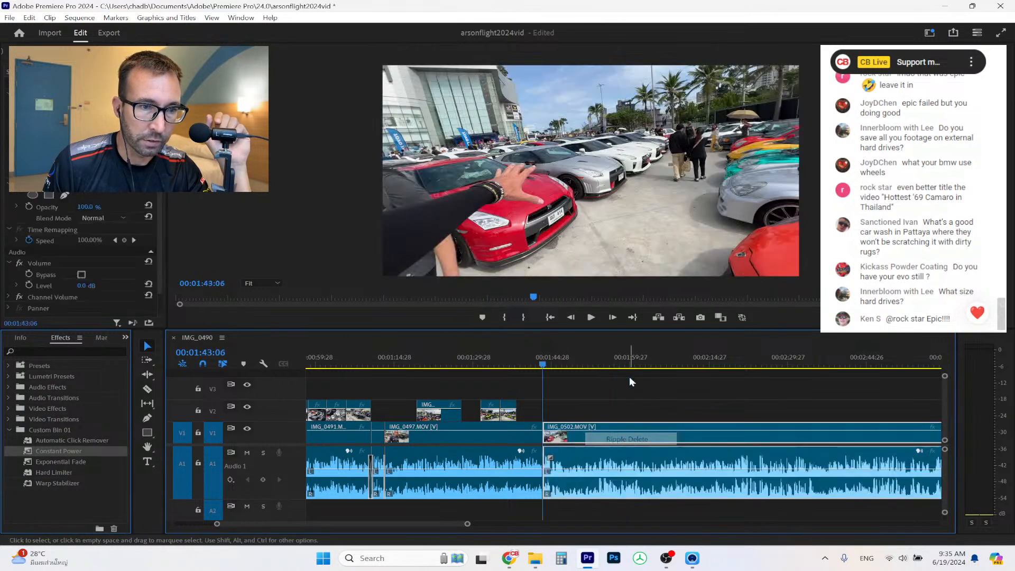
{"action": "left_click", "coordinate": [589, 319]}
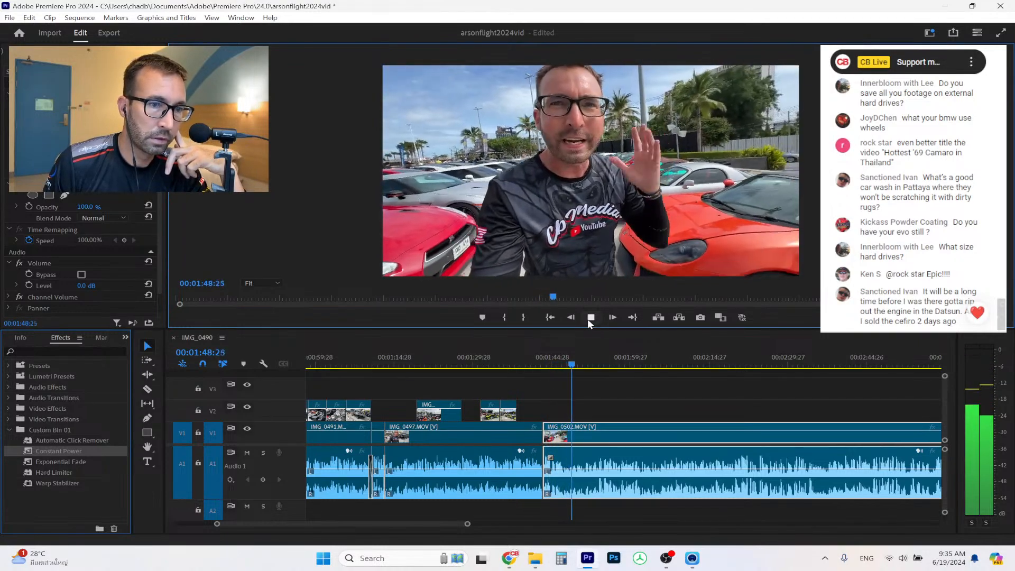
Add a Constant Power crossfade on A1 between IMG_0497.MOV and IMG_0502.MOV and play the join from 00:01:41:08.
{"action": "left_click_drag", "start_coordinate": [468, 529], "coordinate": [379, 525]}
{"action": "left_click_drag", "start_coordinate": [401, 352], "coordinate": [426, 354]}
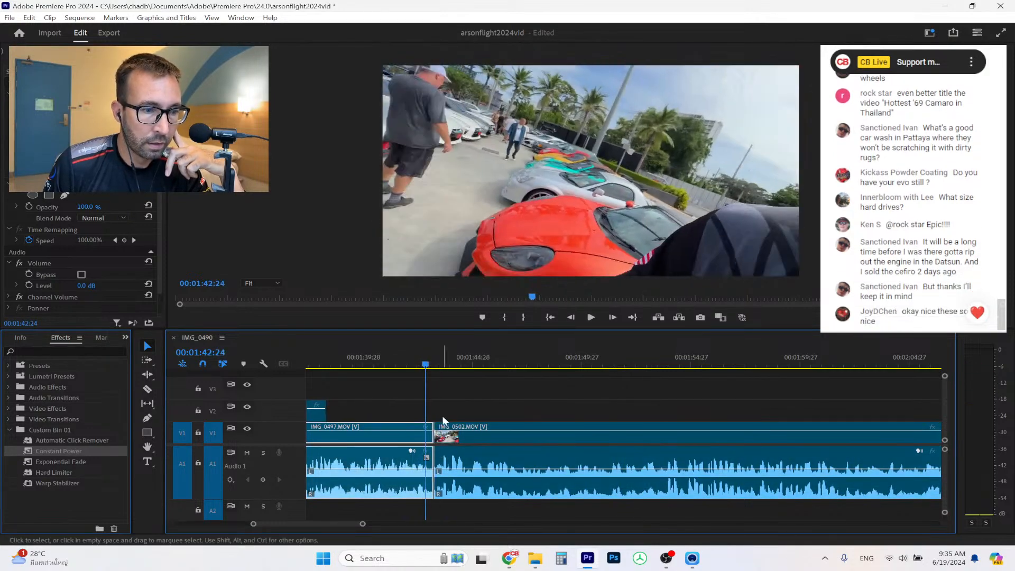
{"action": "scroll", "coordinate": [364, 527], "scroll_direction": "up", "scroll_amount": 4}
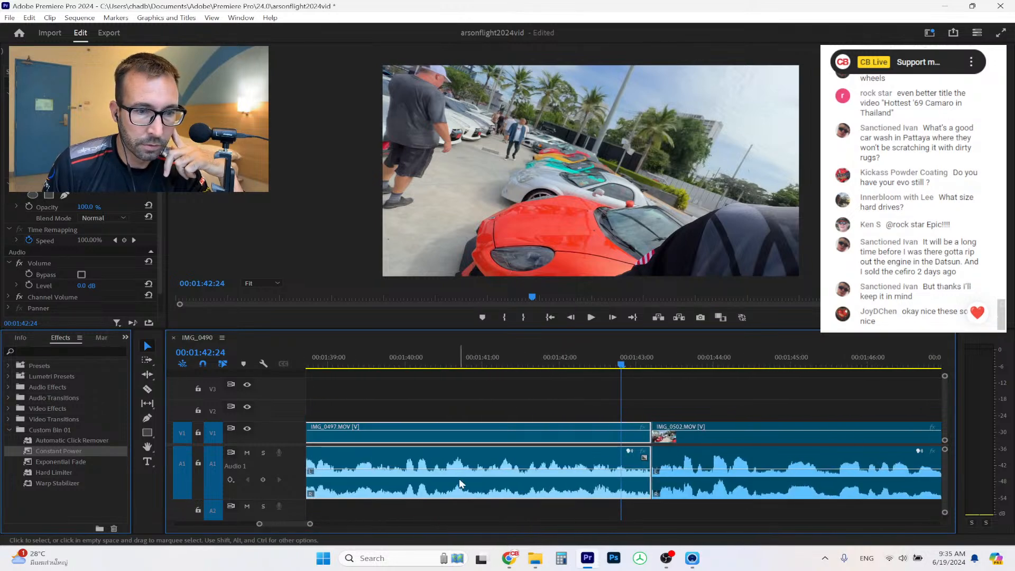
{"action": "left_click_drag", "start_coordinate": [48, 452], "coordinate": [655, 470]}
{"action": "left_click", "coordinate": [503, 354]}
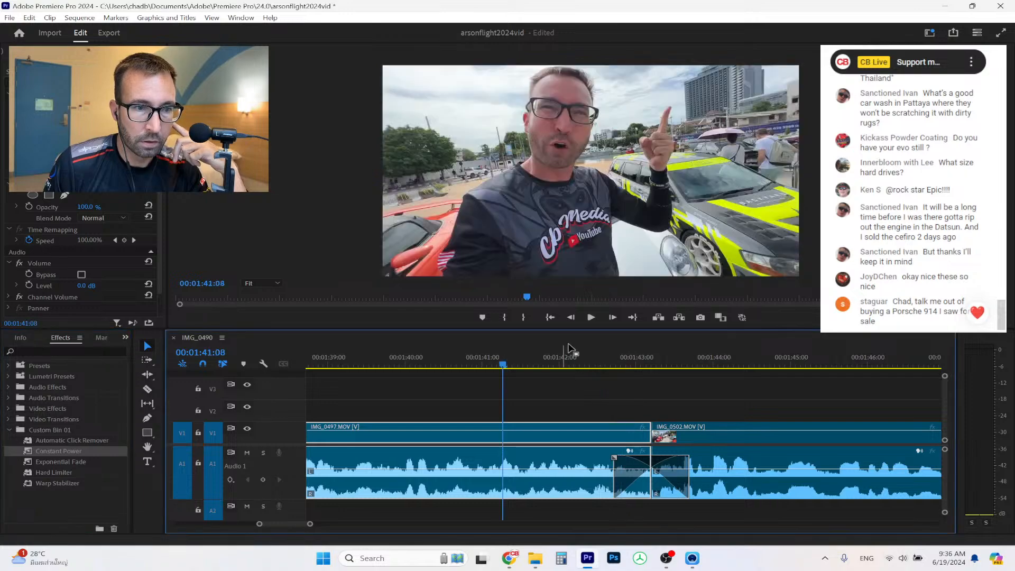
{"action": "left_click", "coordinate": [591, 318]}
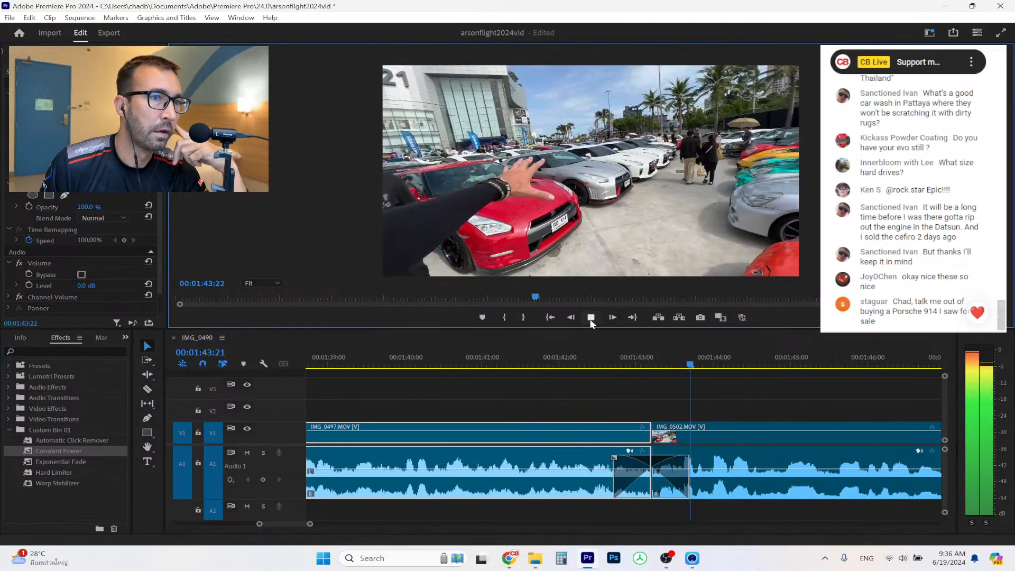
Play the join from about 00:01:42:03, trim the end of IMG_0497.MOV back to 00:01:42:28, and ripple delete the gap.
{"action": "left_click", "coordinate": [591, 319]}
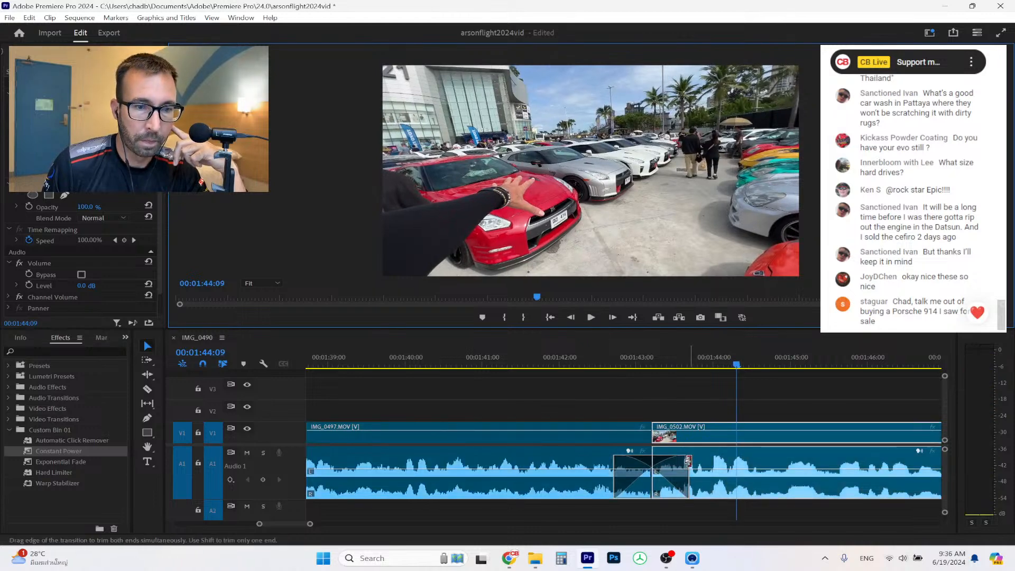
{"action": "left_click", "coordinate": [567, 361]}
{"action": "left_click", "coordinate": [595, 318]}
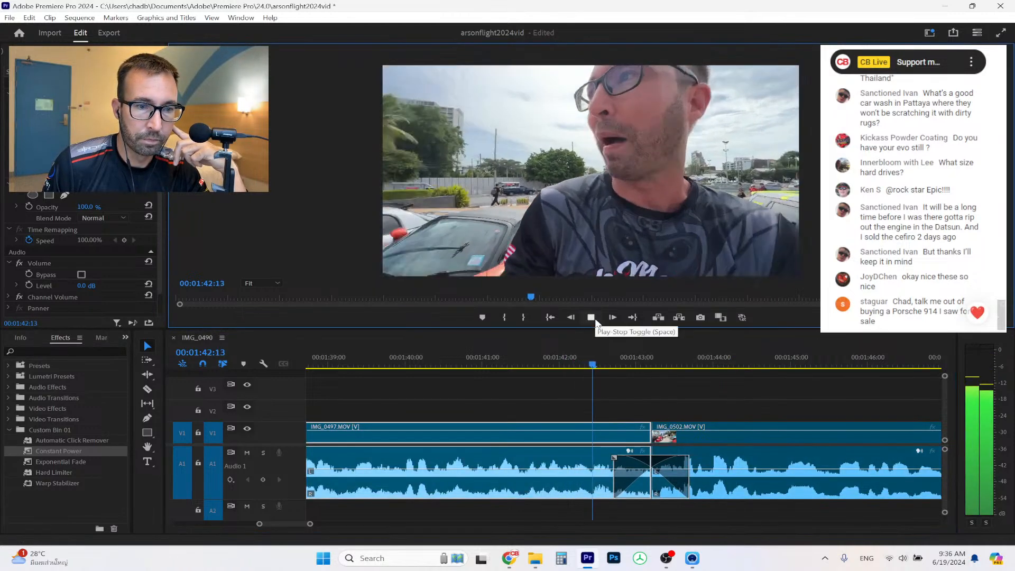
{"action": "left_click_drag", "start_coordinate": [649, 430], "coordinate": [628, 432]}
{"action": "left_click", "coordinate": [638, 431]}
{"action": "key", "text": "Delete"}
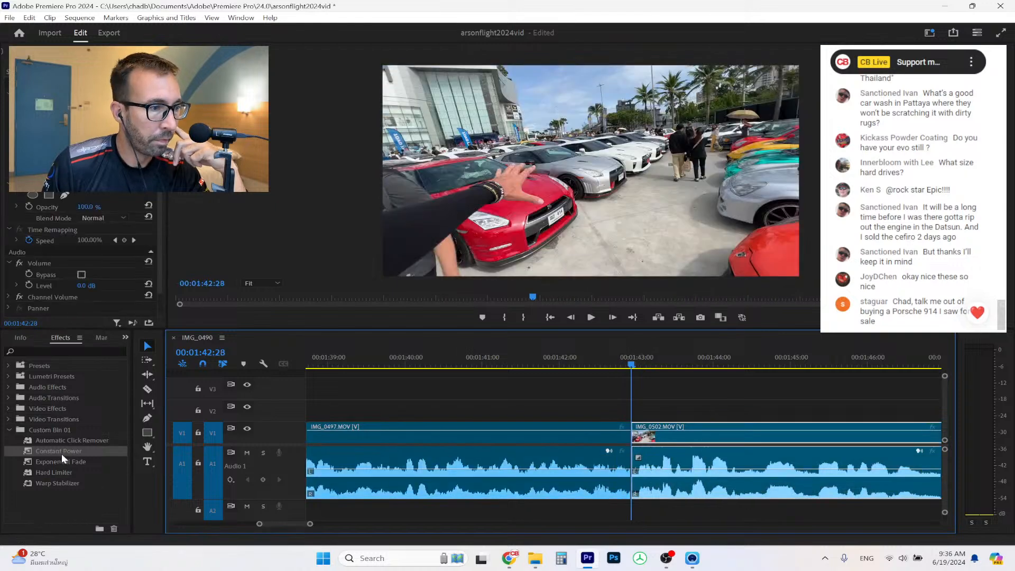
Add a Constant Power crossfade on A1 between IMG_0497.MOV and IMG_0502.MOV, shorten it, and play the join from 00:01:41:16.
{"action": "left_click_drag", "start_coordinate": [63, 450], "coordinate": [369, 478]}
{"action": "left_click_drag", "start_coordinate": [603, 486], "coordinate": [634, 479]}
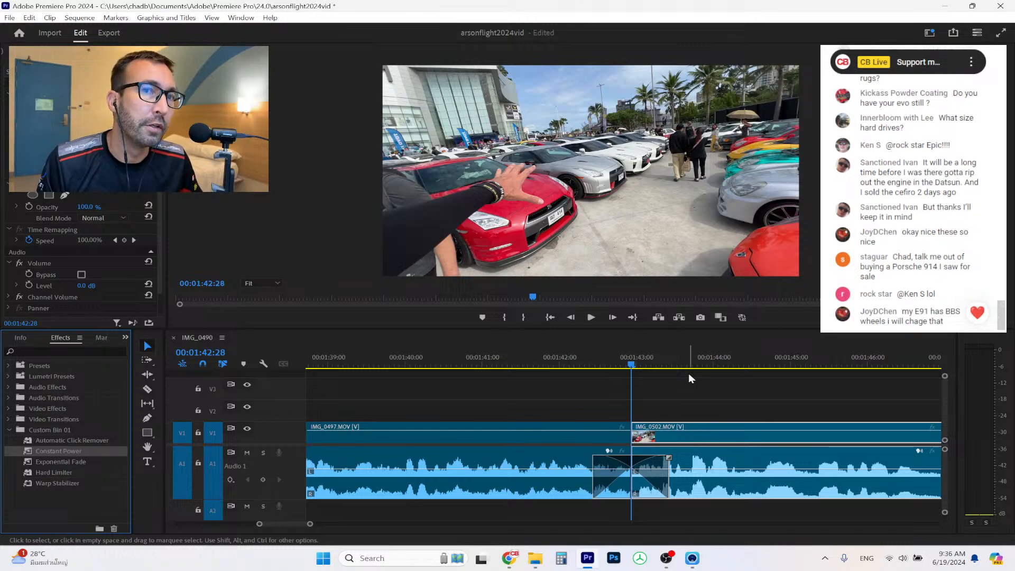
{"action": "left_click_drag", "start_coordinate": [669, 464], "coordinate": [657, 465]}
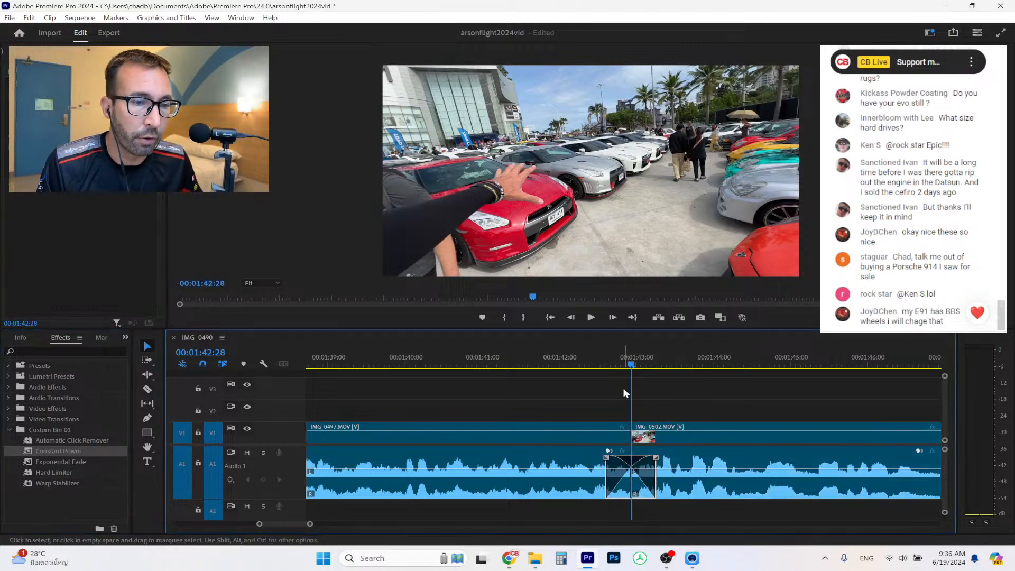
{"action": "left_click", "coordinate": [523, 361]}
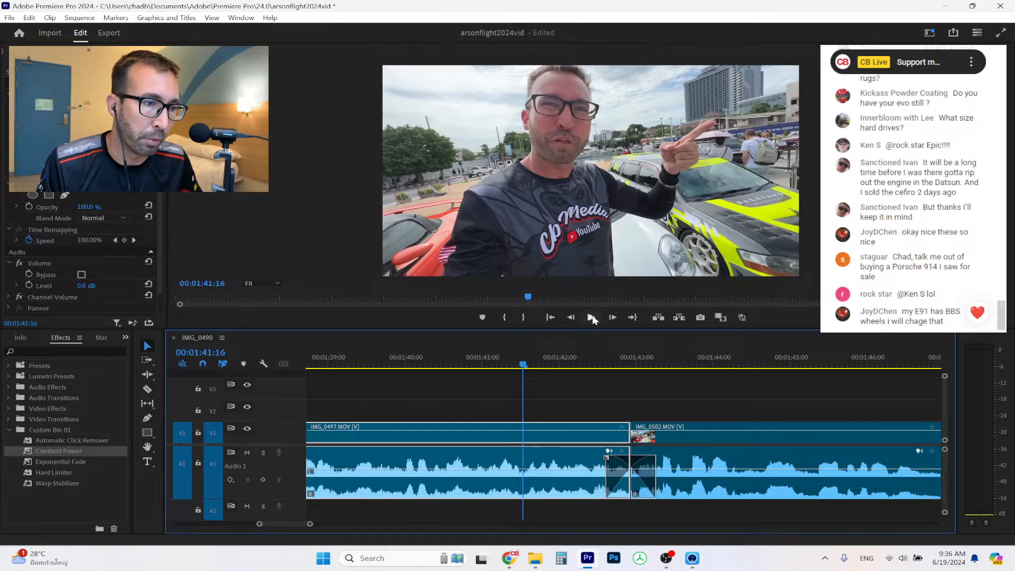
{"action": "left_click", "coordinate": [592, 318]}
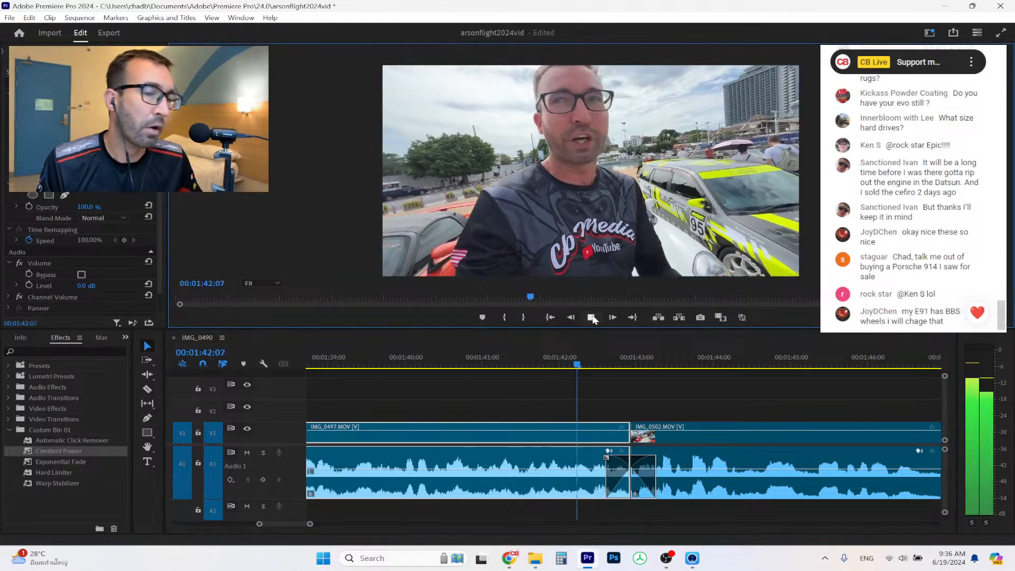
{"action": "left_click", "coordinate": [592, 317]}
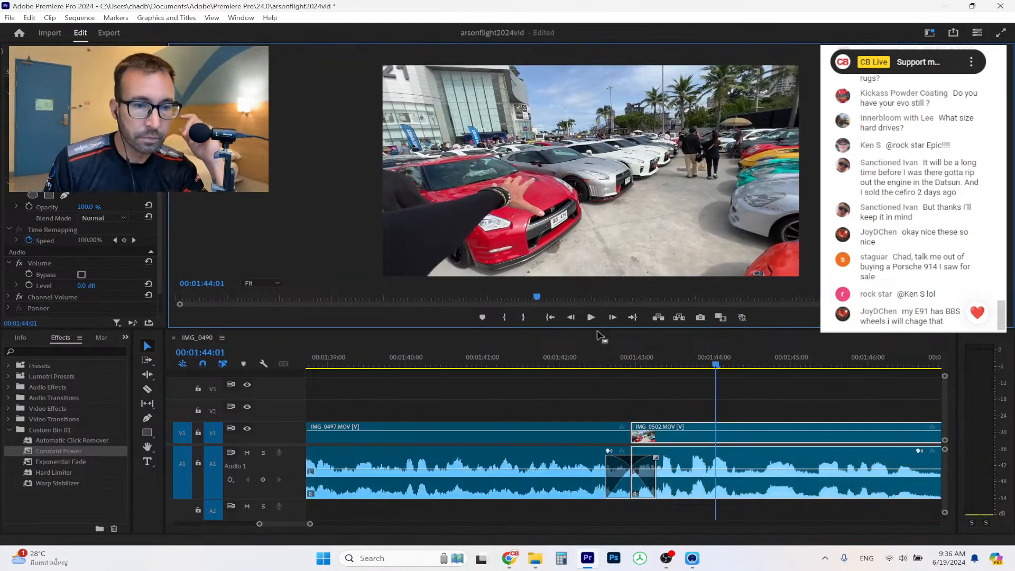
Trim roughly a third of a second off the start of IMG_0502.MOV and ripple delete the gap before it.
{"action": "left_click_drag", "start_coordinate": [636, 424], "coordinate": [659, 425]}
{"action": "right_click", "coordinate": [646, 430]}
{"action": "left_click", "coordinate": [695, 441]}
Apply a Constant Power crossfade again at the cut into IMG_0502.MOV on A1 and play through the join.
{"action": "left_click_drag", "start_coordinate": [58, 450], "coordinate": [634, 480]}
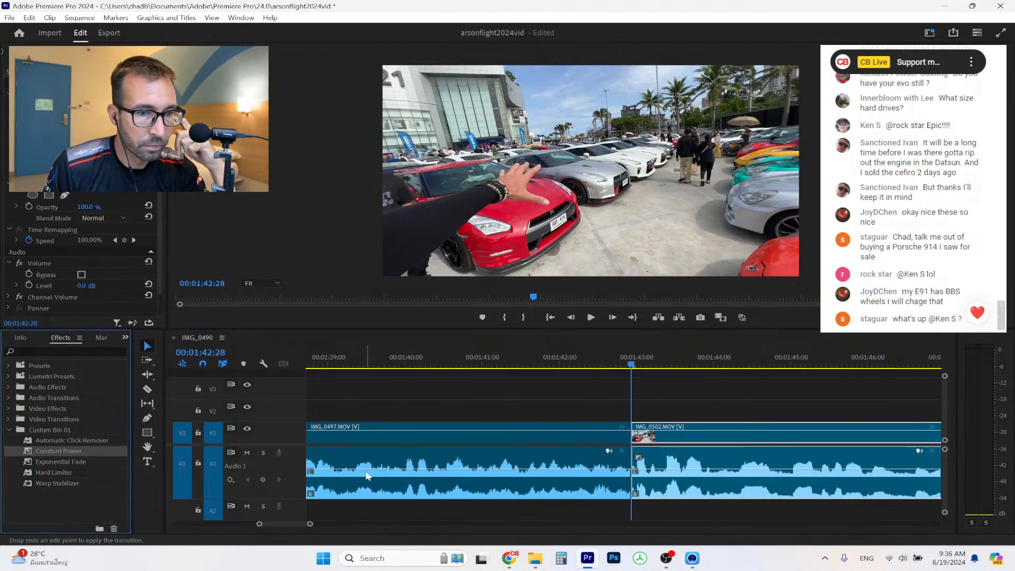
{"action": "left_click", "coordinate": [498, 360]}
{"action": "left_click", "coordinate": [592, 318]}
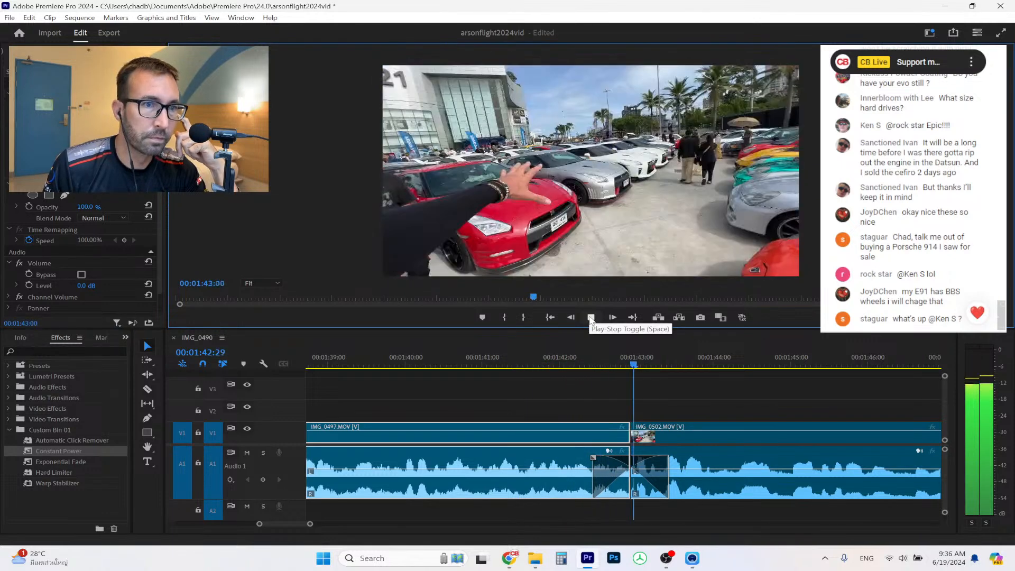
{"action": "left_click", "coordinate": [591, 318]}
Shorten the Constant Power crossfade at the join and play from 00:01:41:24 through to 00:01:50:15.
{"action": "left_click_drag", "start_coordinate": [677, 463], "coordinate": [662, 465]}
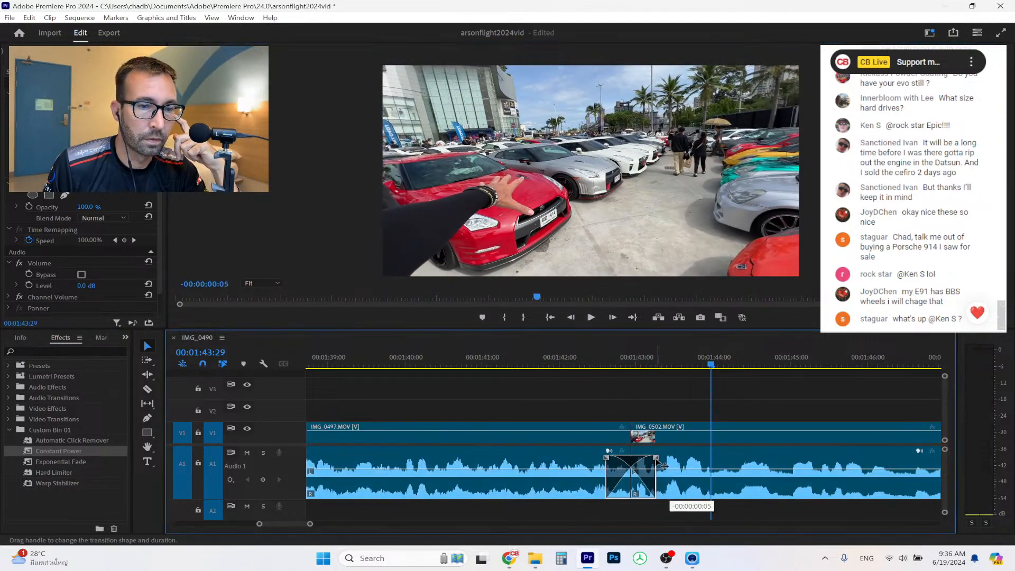
{"action": "left_click", "coordinate": [545, 364]}
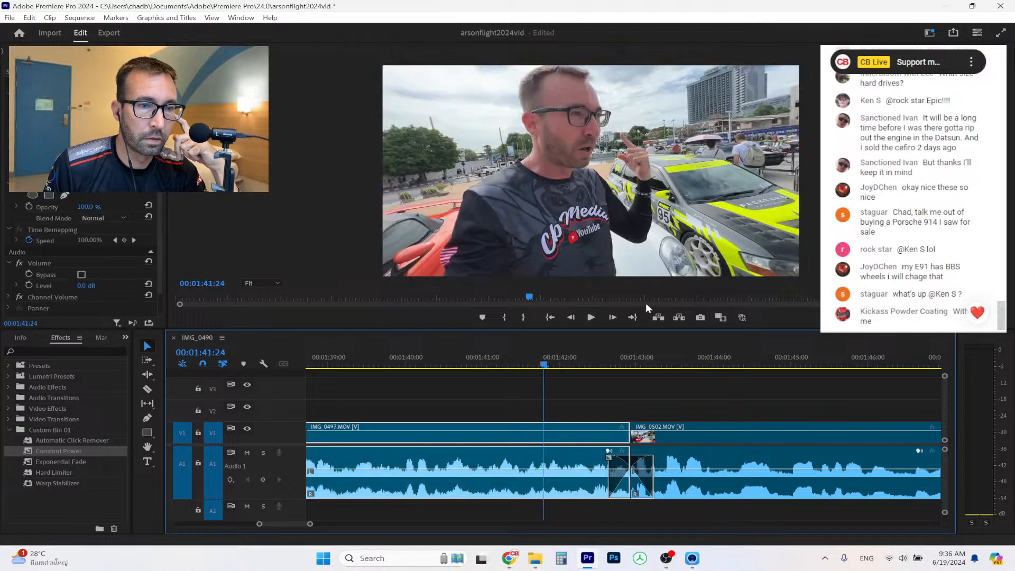
{"action": "left_click", "coordinate": [588, 319]}
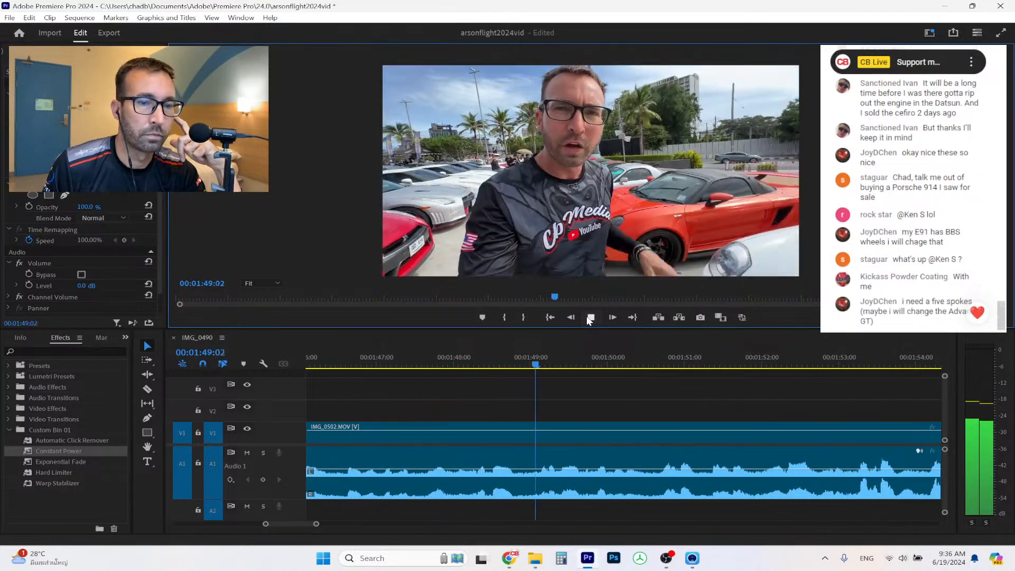
{"action": "left_click", "coordinate": [586, 316]}
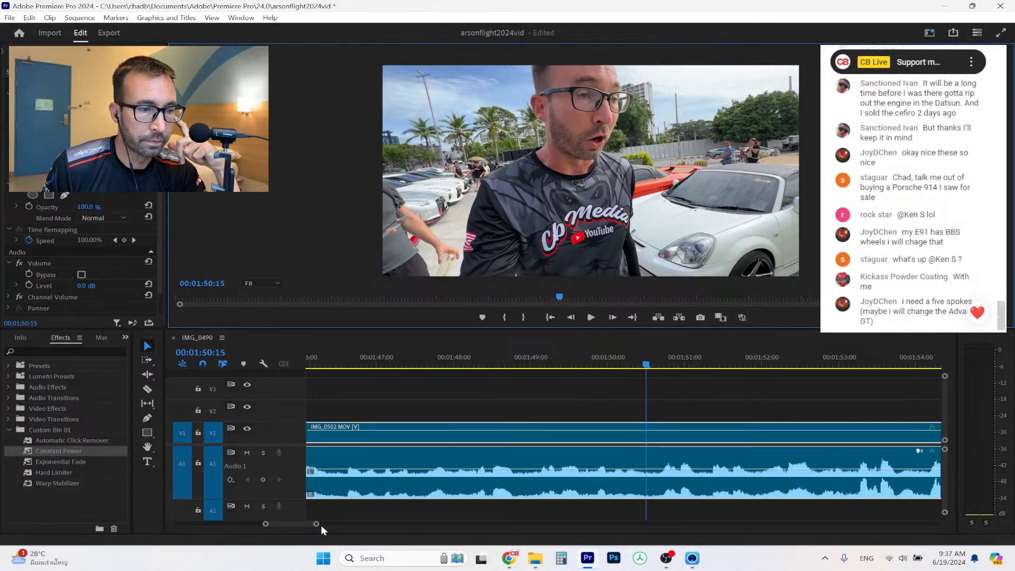
Turn on volume Level keyframing for IMG_0502.MOV, placing its first keyframe at 00:01:46:00.
{"action": "left_click_drag", "start_coordinate": [315, 526], "coordinate": [337, 525]}
{"action": "left_click", "coordinate": [447, 363]}
{"action": "left_click", "coordinate": [449, 362]}
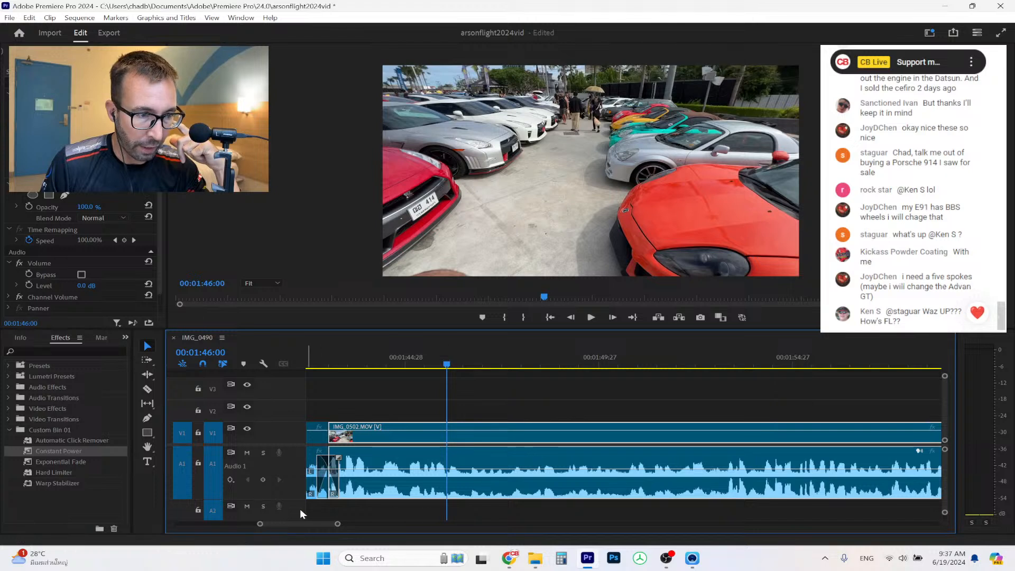
{"action": "left_click_drag", "start_coordinate": [291, 499], "coordinate": [290, 507]}
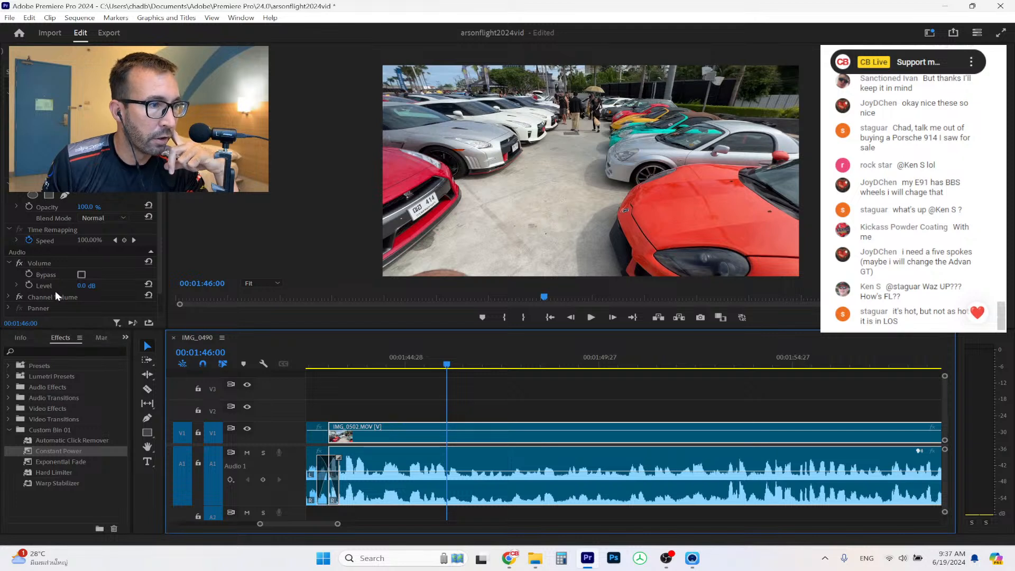
{"action": "left_click_drag", "start_coordinate": [165, 305], "coordinate": [211, 304]}
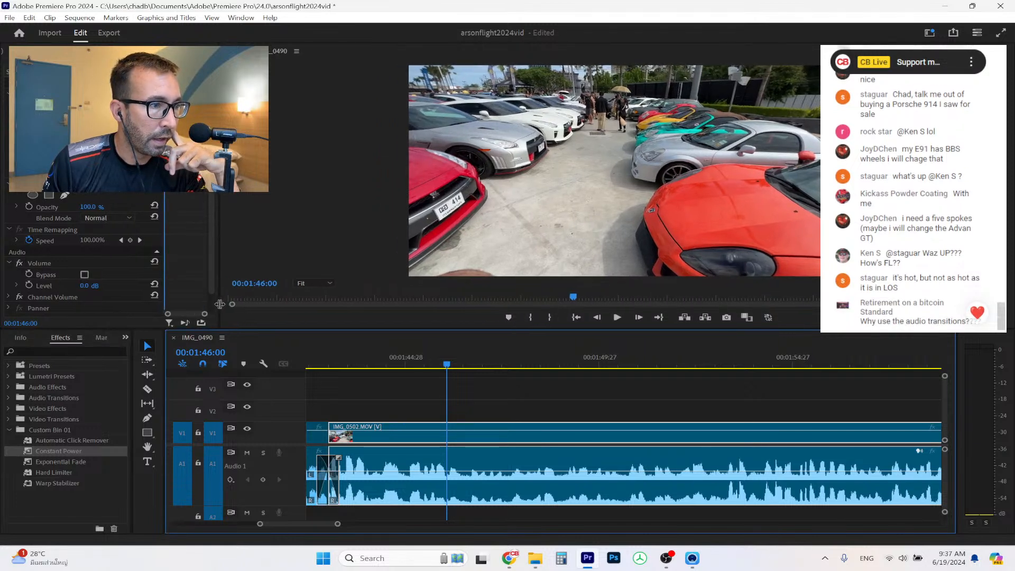
{"action": "left_click", "coordinate": [30, 286]}
Add a volume Level keyframe to IMG_0502.MOV at 00:01:46:16 and set it to 9 dB.
{"action": "left_click", "coordinate": [447, 368]}
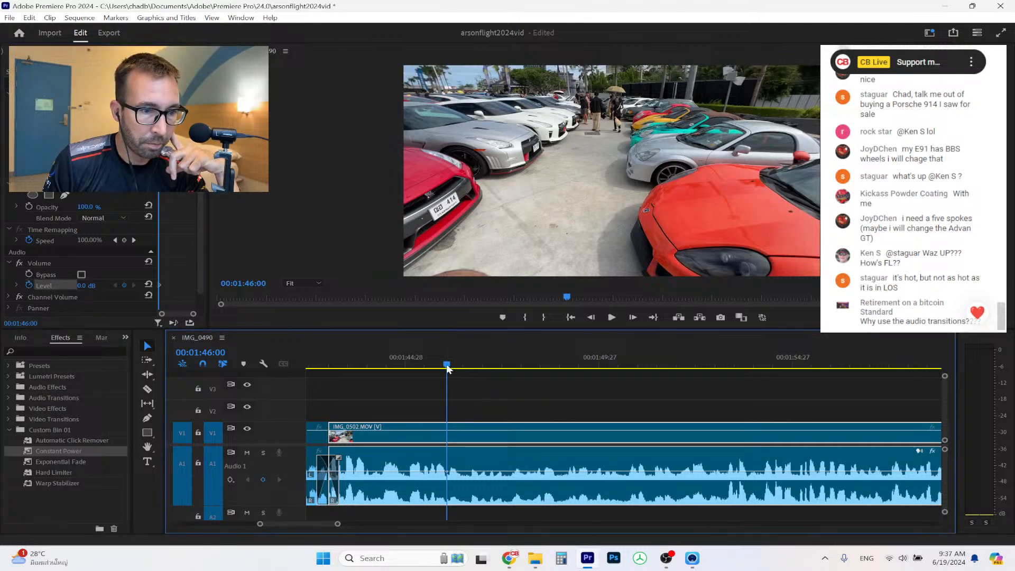
{"action": "left_click_drag", "start_coordinate": [452, 368], "coordinate": [467, 367]}
{"action": "left_click", "coordinate": [124, 286]}
{"action": "left_click", "coordinate": [88, 286]}
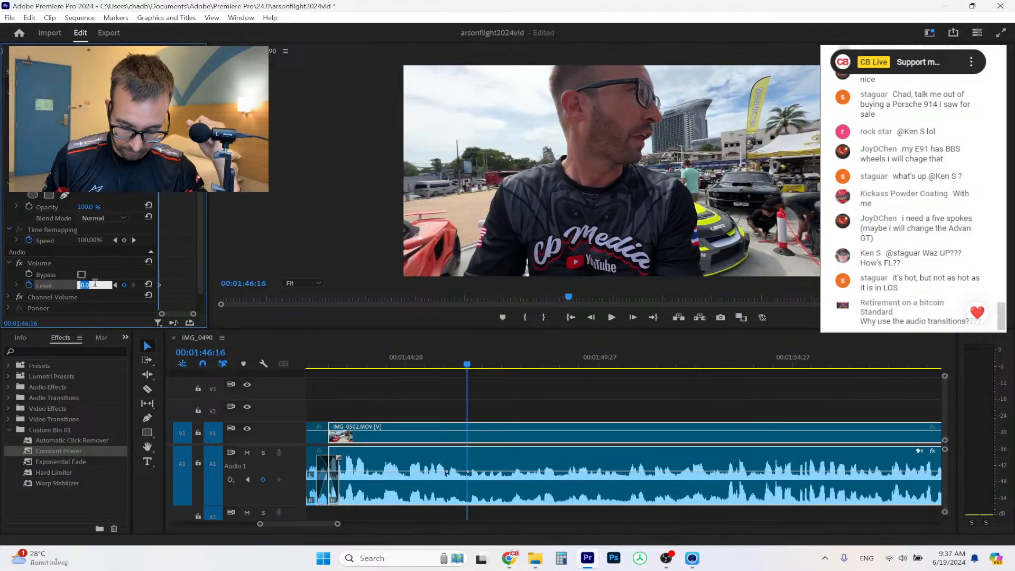
{"action": "type", "text": "9"}
{"action": "key", "text": "Return"}
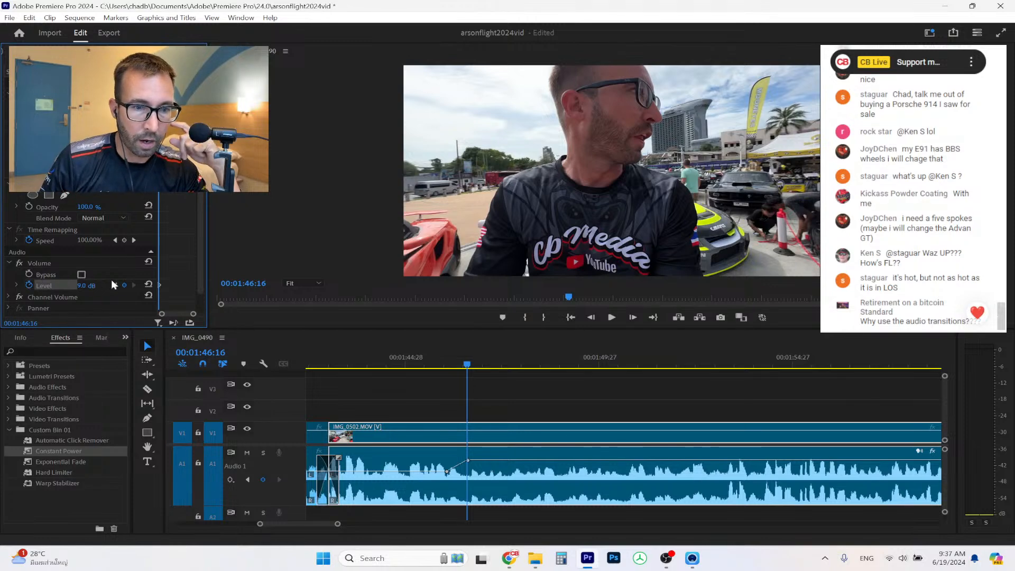
Add Level keyframes to IMG_0502.MOV at 00:01:48:27 and 00:01:50:15, setting the one at 00:01:50:15 to 0 dB.
{"action": "left_click", "coordinate": [559, 364]}
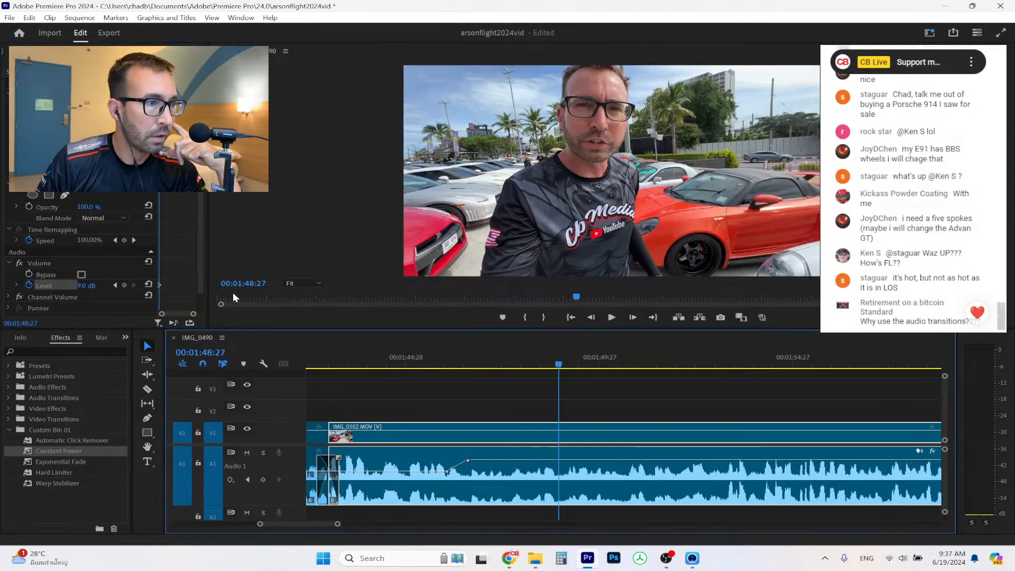
{"action": "left_click", "coordinate": [124, 285]}
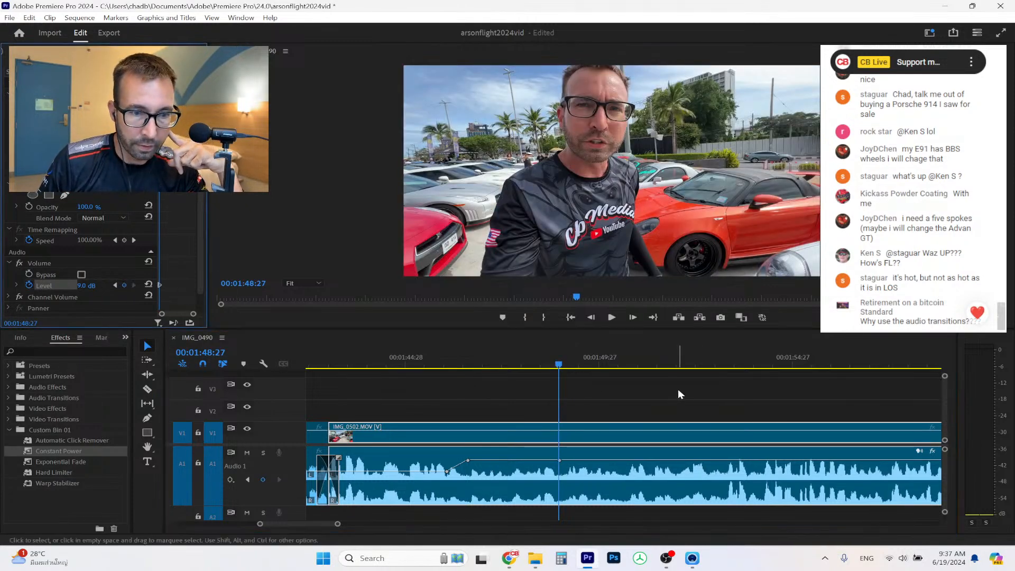
{"action": "left_click", "coordinate": [622, 364]}
{"action": "left_click", "coordinate": [124, 286]}
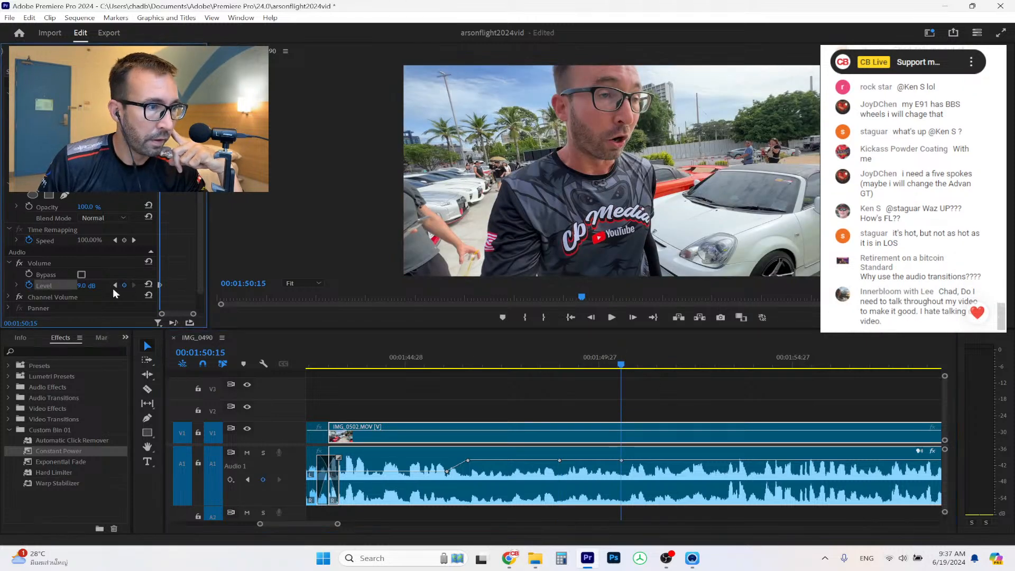
{"action": "left_click", "coordinate": [95, 283]}
{"action": "type", "text": "0"}
{"action": "key", "text": "Return"}
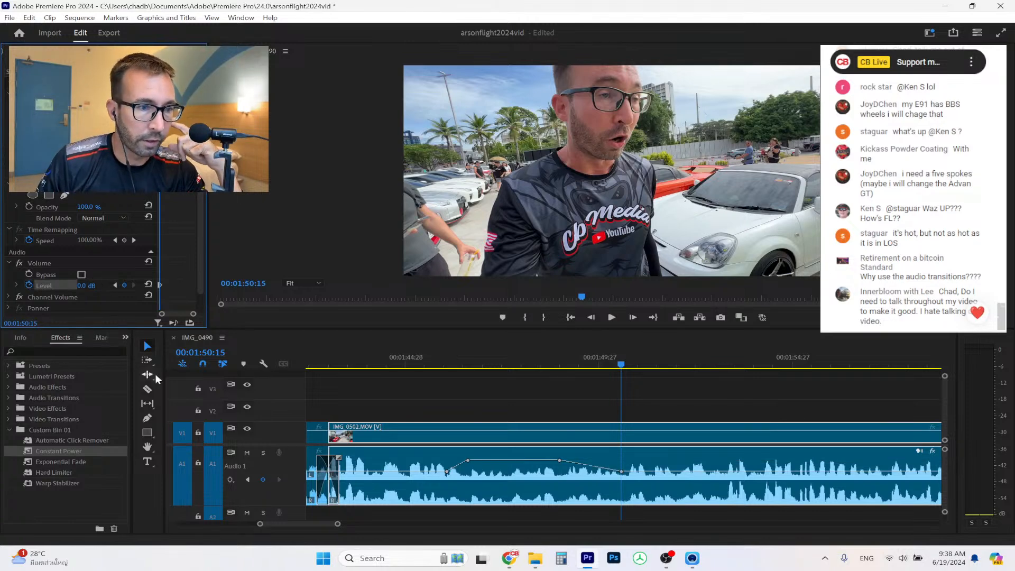
Play IMG_0502.MOV from about 00:01:44:18 to 00:01:55:24 to check the volume changes.
{"action": "left_click", "coordinate": [394, 364]}
{"action": "left_click", "coordinate": [611, 317]}
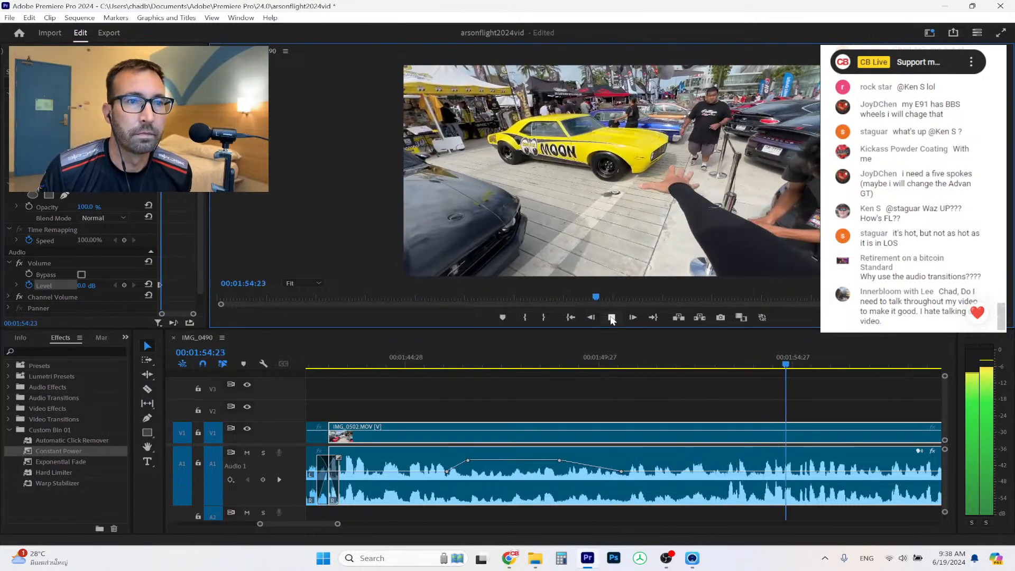
{"action": "left_click", "coordinate": [612, 319]}
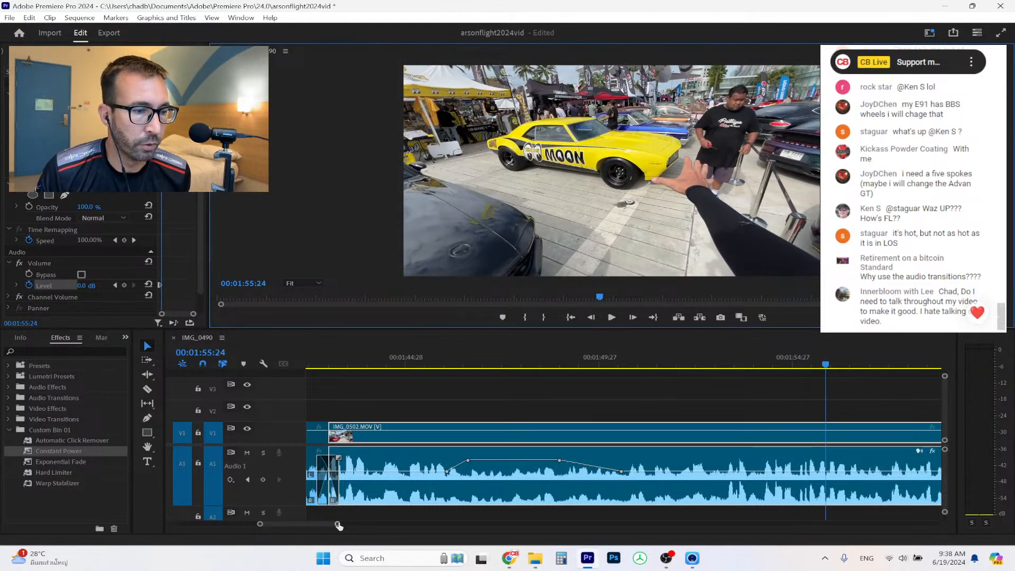
Browse the video clips in the 13 Pro Max folder in File Explorer, from IMG_0490 to IMG_0665.
{"action": "left_click_drag", "start_coordinate": [339, 526], "coordinate": [412, 526]}
{"action": "mouse_move", "coordinate": [534, 567]}
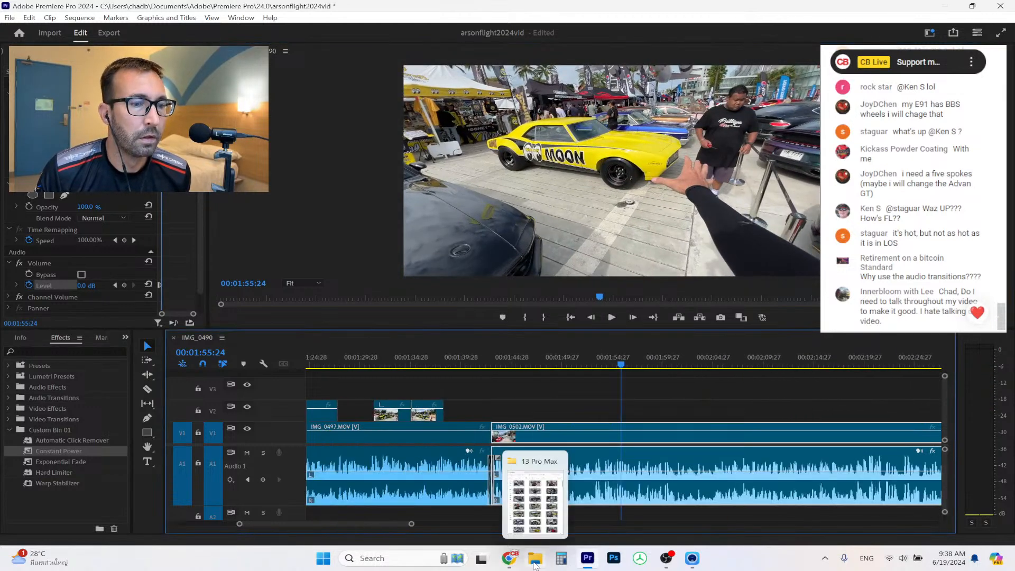
{"action": "left_click", "coordinate": [531, 521]}
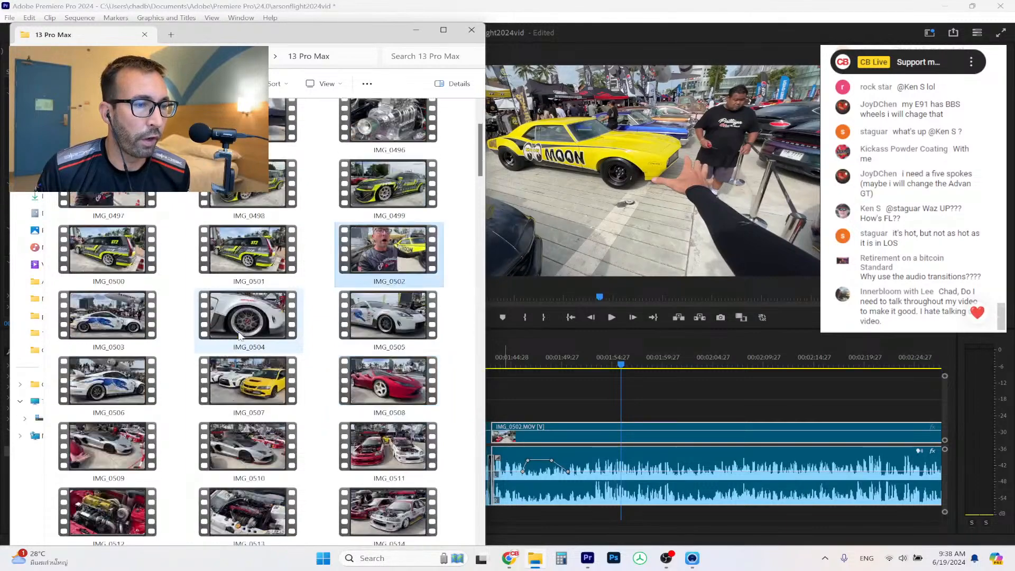
{"action": "scroll", "coordinate": [240, 336], "scroll_direction": "down", "scroll_amount": 10}
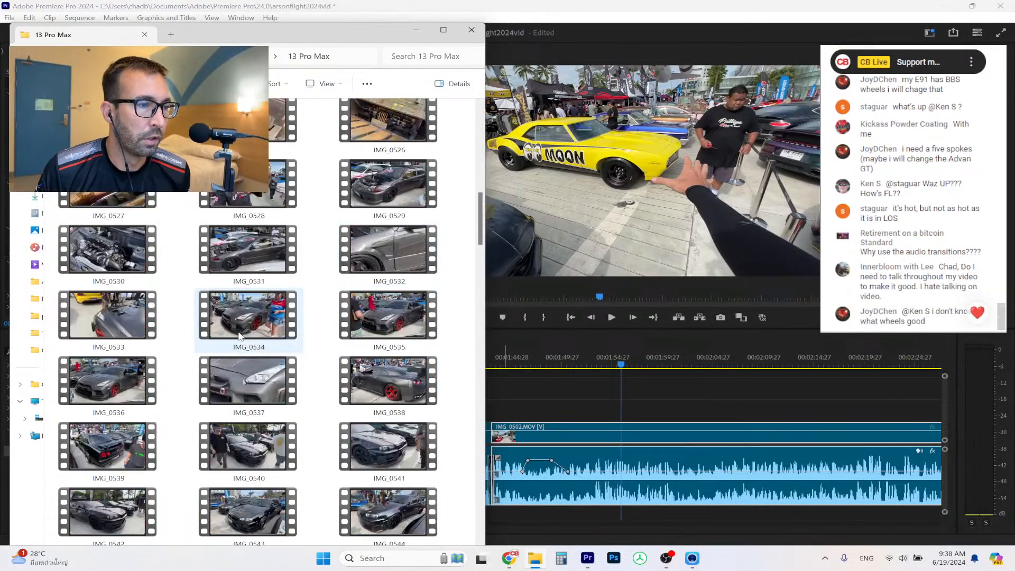
{"action": "scroll", "coordinate": [240, 336], "scroll_direction": "down", "scroll_amount": 4}
{"action": "scroll", "coordinate": [240, 335], "scroll_direction": "up", "scroll_amount": 15}
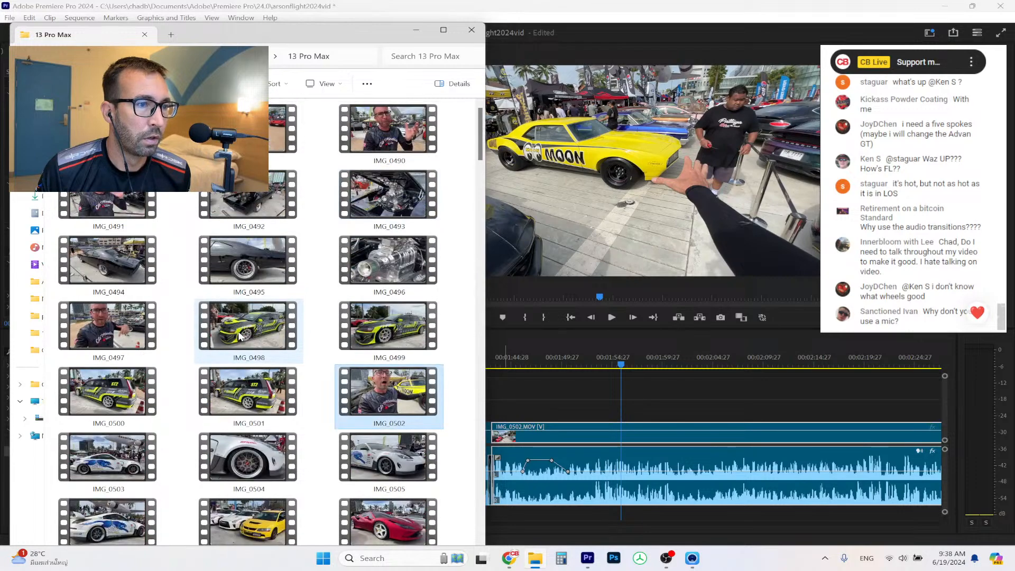
{"action": "scroll", "coordinate": [240, 336], "scroll_direction": "down", "scroll_amount": 2}
{"action": "left_click_drag", "start_coordinate": [487, 310], "coordinate": [455, 314]}
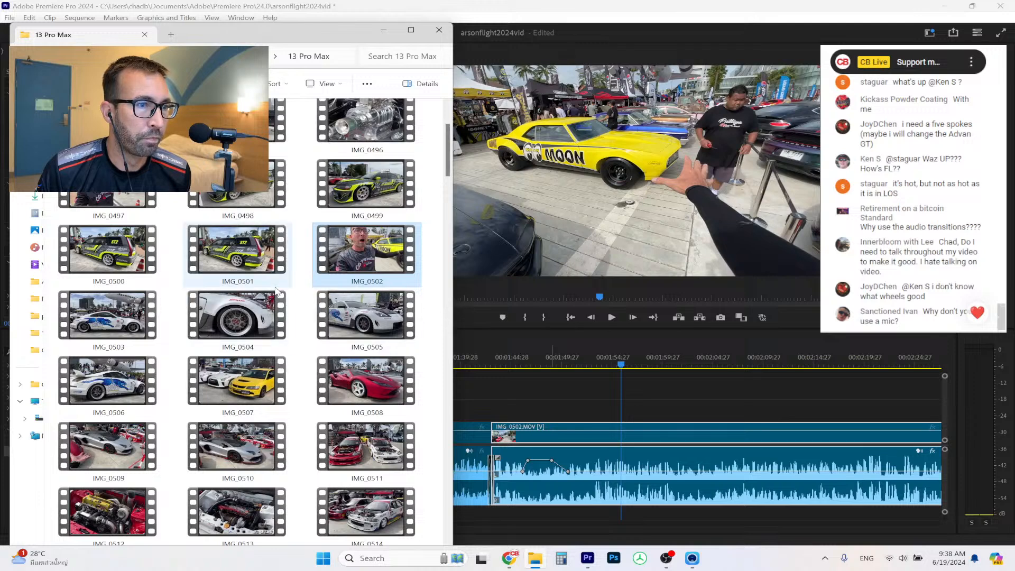
{"action": "scroll", "coordinate": [276, 291], "scroll_direction": "down", "scroll_amount": 3}
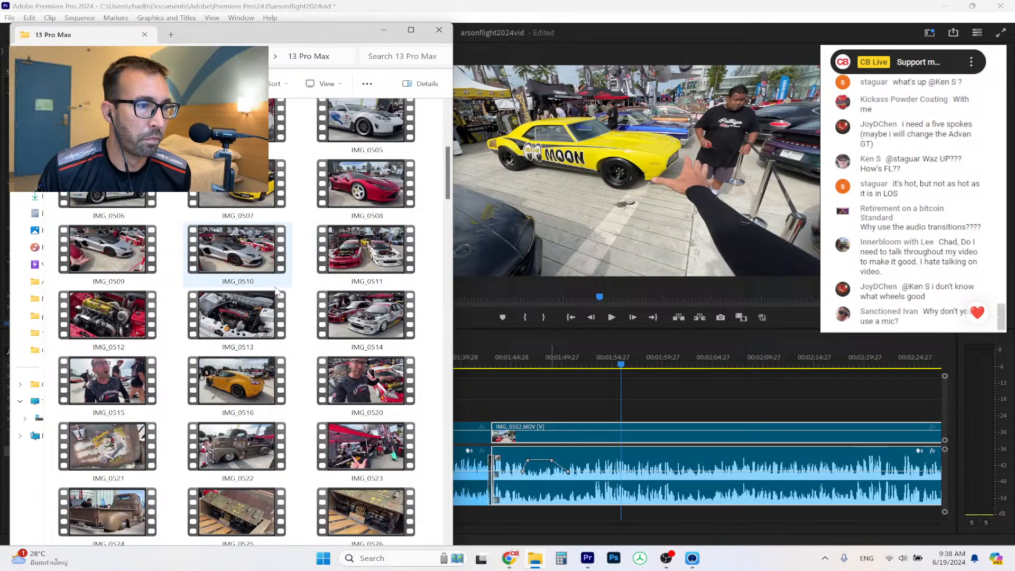
{"action": "scroll", "coordinate": [275, 290], "scroll_direction": "down", "scroll_amount": 13}
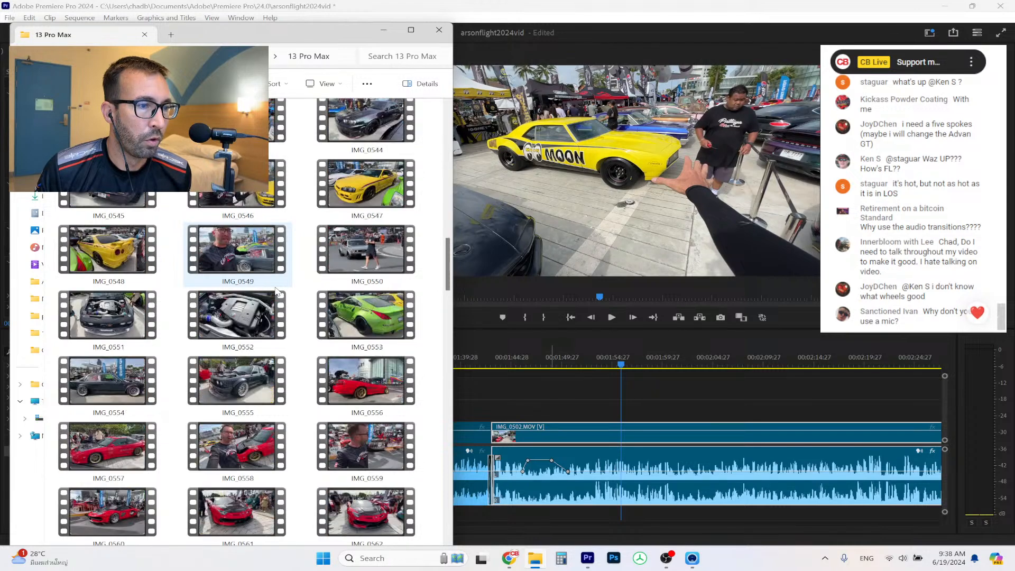
{"action": "scroll", "coordinate": [275, 290], "scroll_direction": "down", "scroll_amount": 12}
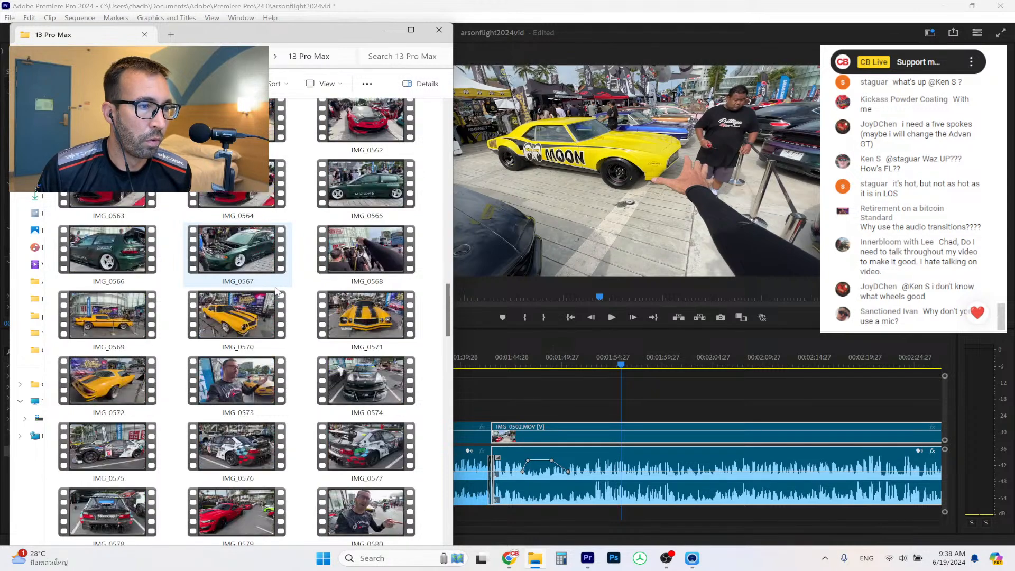
{"action": "scroll", "coordinate": [275, 290], "scroll_direction": "down", "scroll_amount": 19}
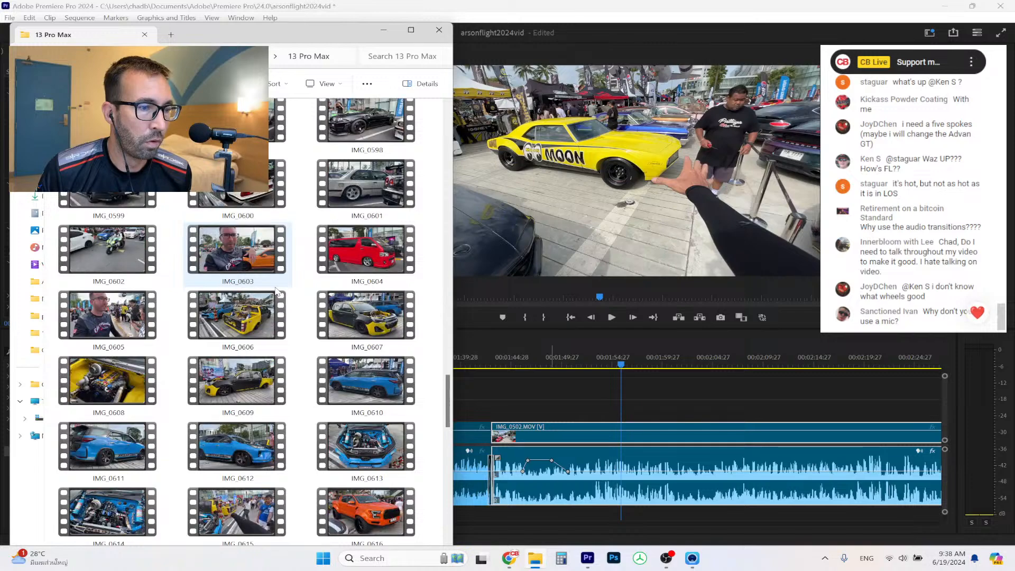
{"action": "scroll", "coordinate": [275, 290], "scroll_direction": "down", "scroll_amount": 3}
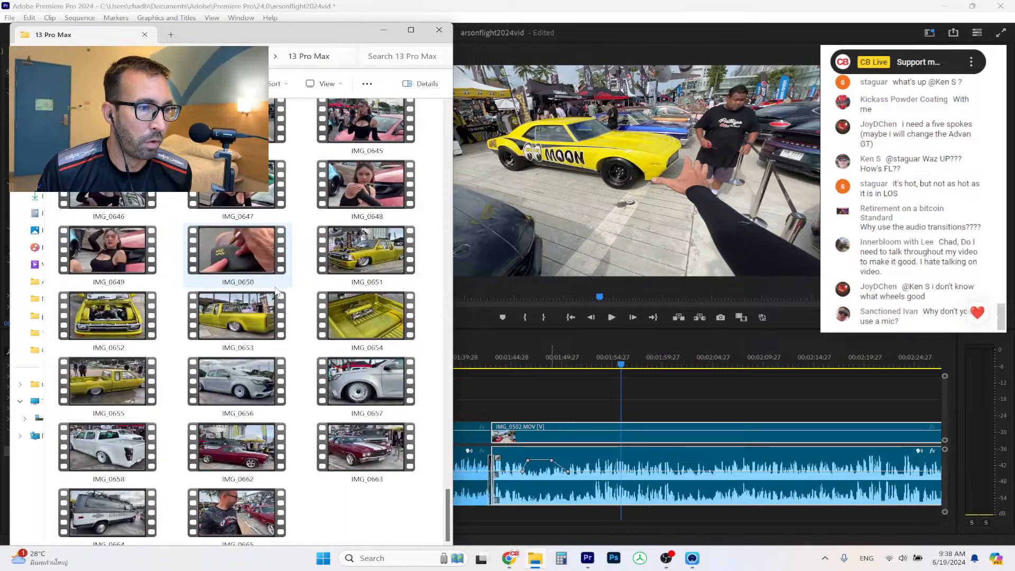
{"action": "scroll", "coordinate": [276, 291], "scroll_direction": "up", "scroll_amount": 9}
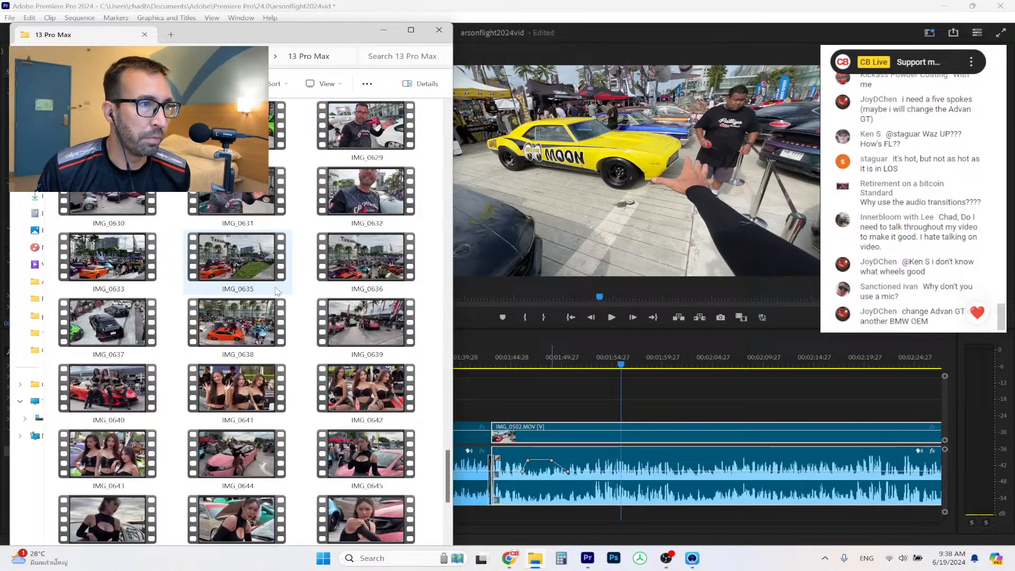
{"action": "scroll", "coordinate": [275, 290], "scroll_direction": "up", "scroll_amount": 6}
{"action": "scroll", "coordinate": [276, 290], "scroll_direction": "up", "scroll_amount": 15}
{"action": "scroll", "coordinate": [275, 290], "scroll_direction": "up", "scroll_amount": 12}
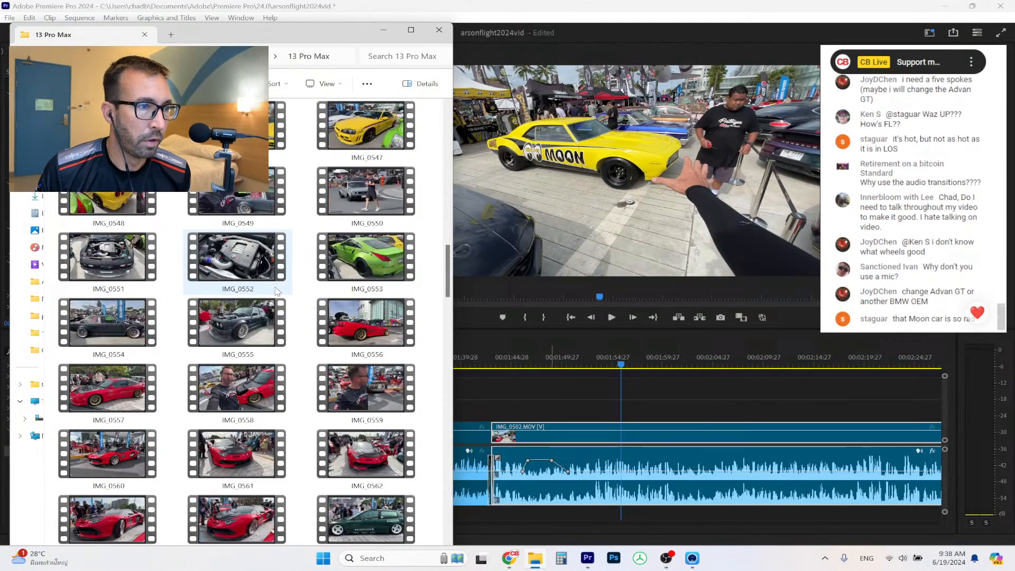
{"action": "scroll", "coordinate": [275, 291], "scroll_direction": "up", "scroll_amount": 7}
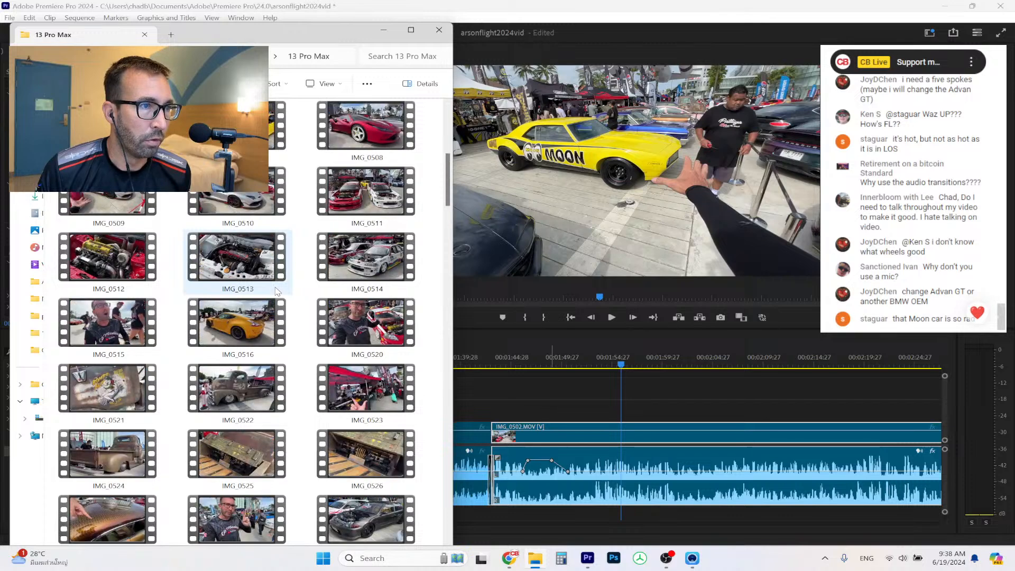
{"action": "scroll", "coordinate": [275, 290], "scroll_direction": "up", "scroll_amount": 3}
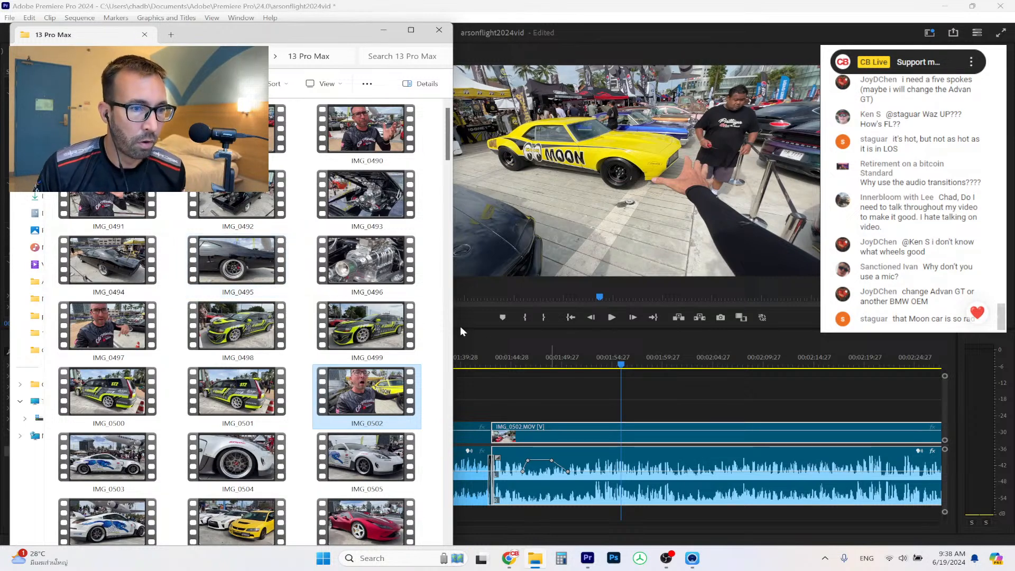
Switch back to Premiere Pro and play IMG_0502.MOV from 00:01:55:24 to about 00:03:14:02.
{"action": "left_click", "coordinate": [611, 319]}
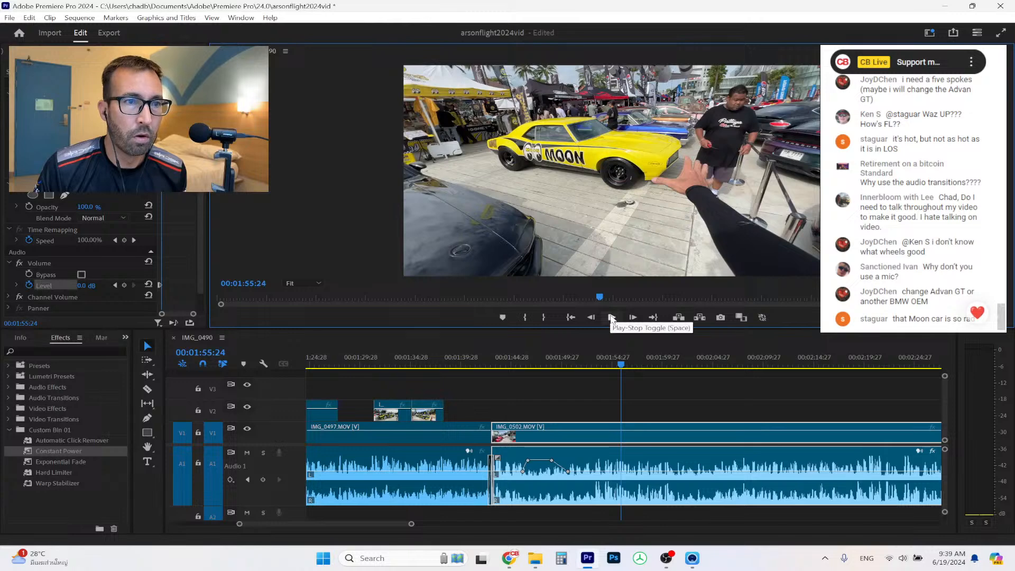
{"action": "left_click", "coordinate": [612, 318]}
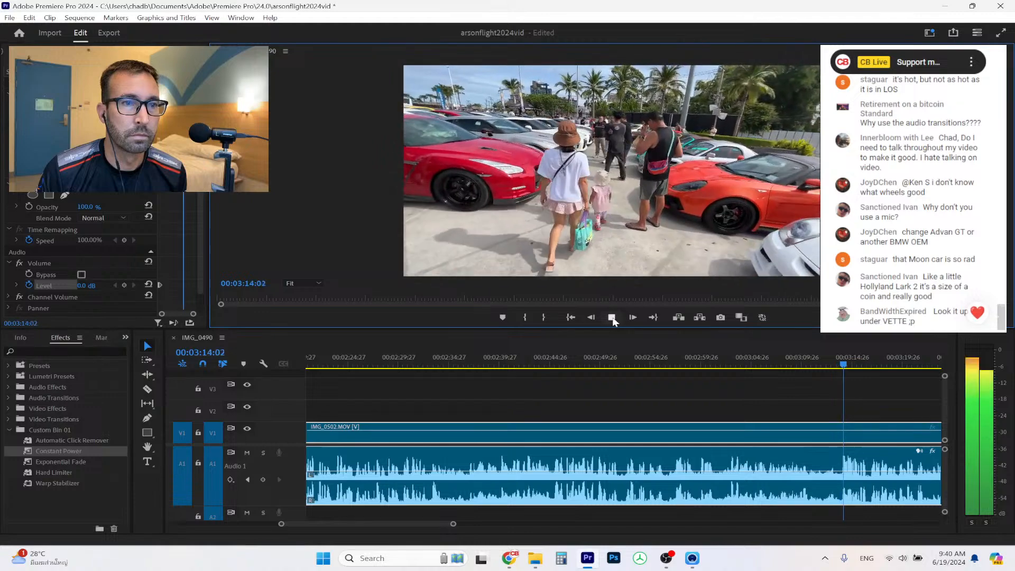
{"action": "left_click", "coordinate": [612, 318]}
Replay IMG_0502.MOV from 00:03:03:26 and split it at 00:03:10:18, where the talking pauses.
{"action": "left_click", "coordinate": [741, 361]}
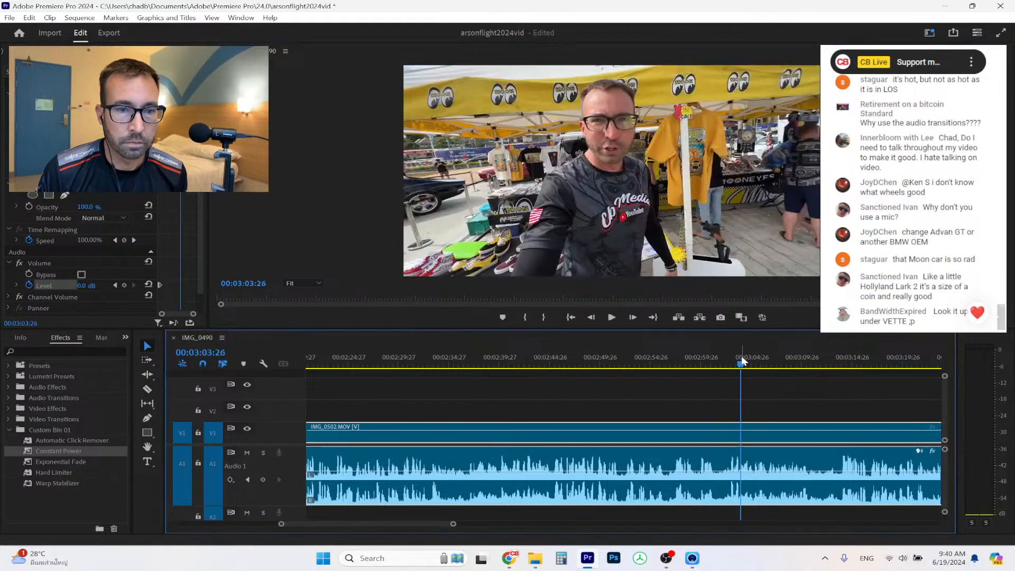
{"action": "left_click", "coordinate": [619, 317]}
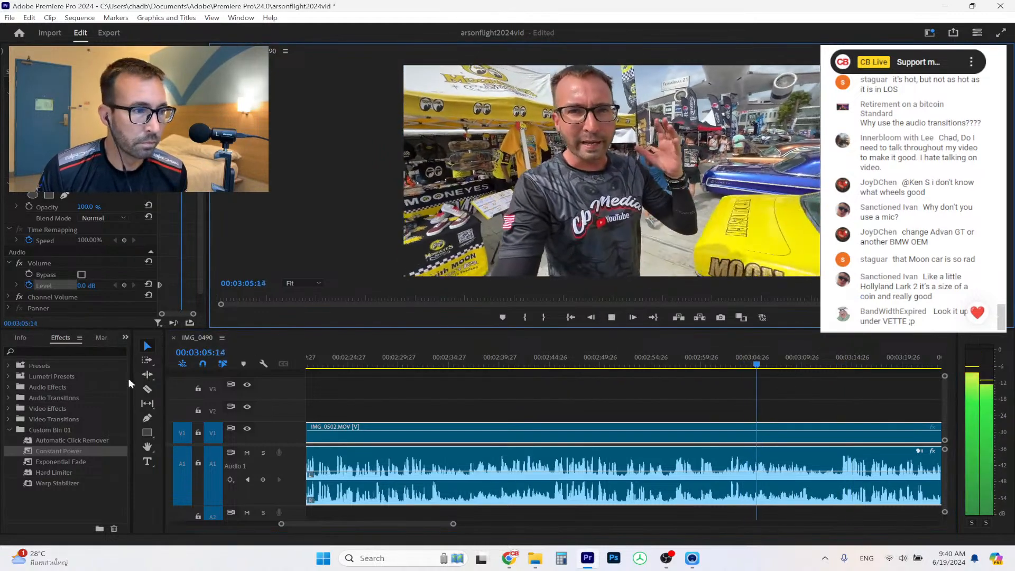
{"action": "left_click", "coordinate": [147, 389]}
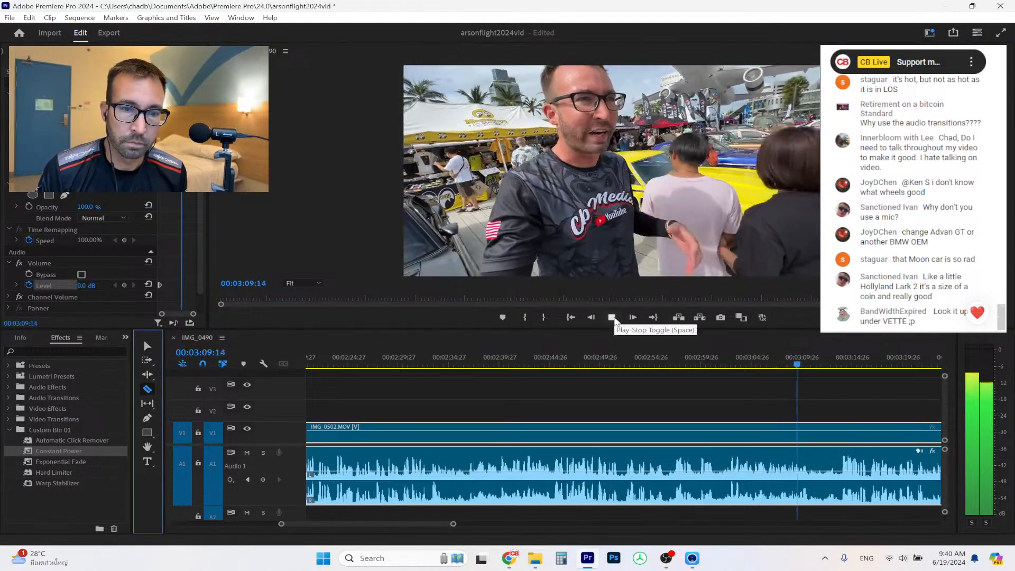
{"action": "left_click", "coordinate": [613, 318]}
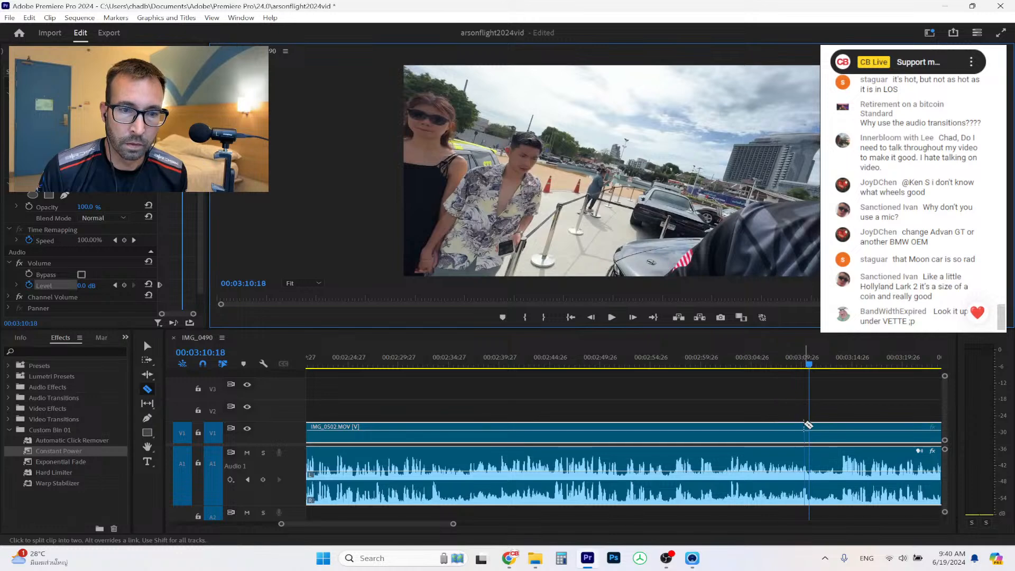
{"action": "left_click", "coordinate": [808, 425]}
Split the second part of IMG_0502.MOV at about 00:03:16:21, just before the talking resumes.
{"action": "left_click_drag", "start_coordinate": [828, 366], "coordinate": [864, 366]}
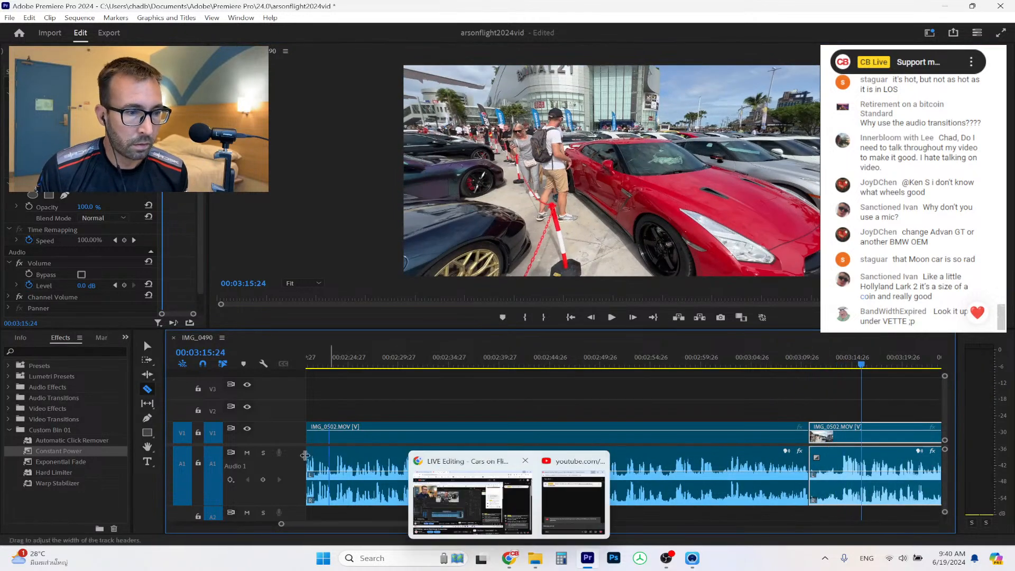
{"action": "left_click_drag", "start_coordinate": [454, 526], "coordinate": [514, 524]}
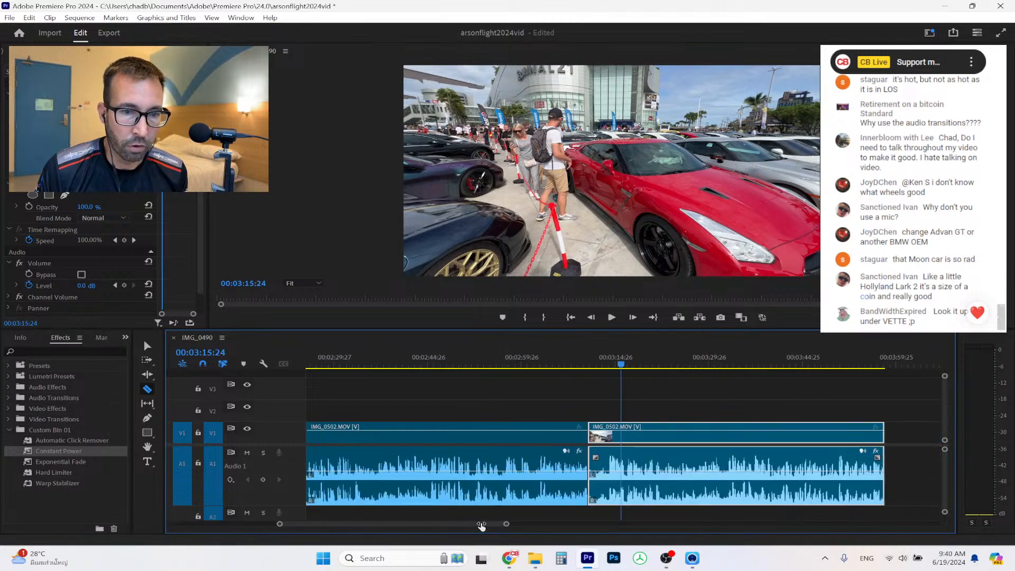
{"action": "left_click_drag", "start_coordinate": [621, 366], "coordinate": [624, 366]}
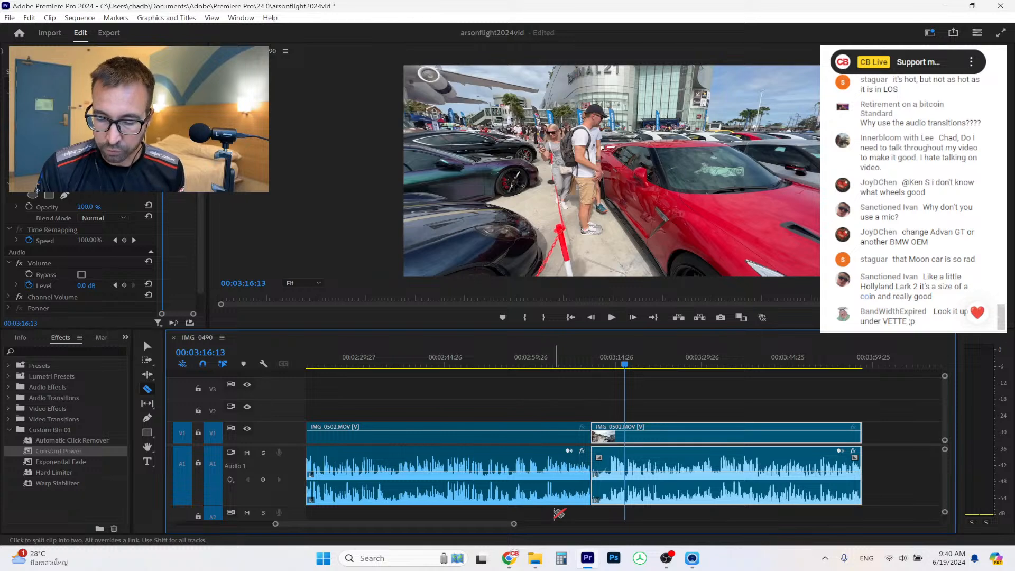
{"action": "key", "text": "equal"}
{"action": "key", "text": "equal"}
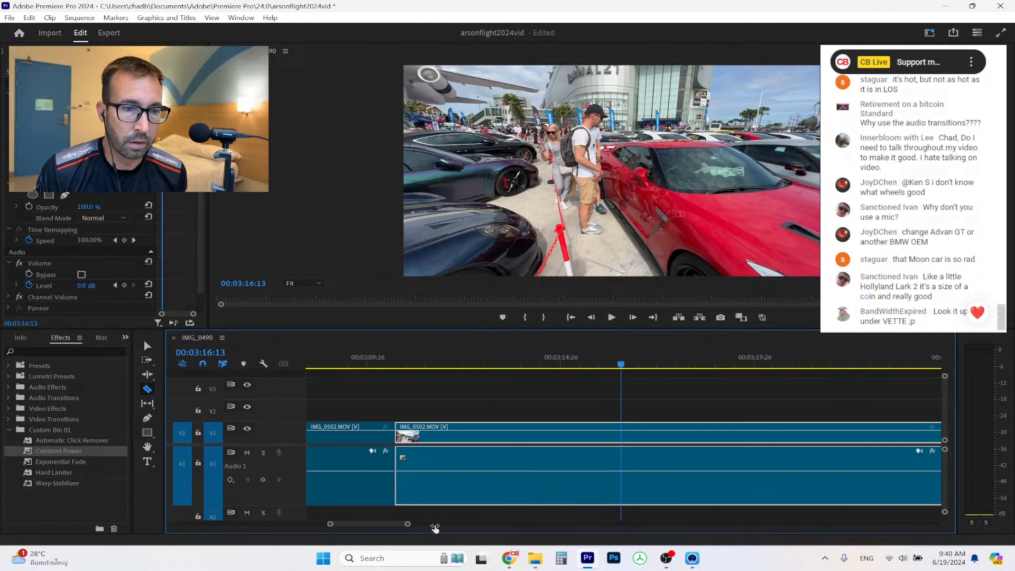
{"action": "left_click", "coordinate": [632, 428]}
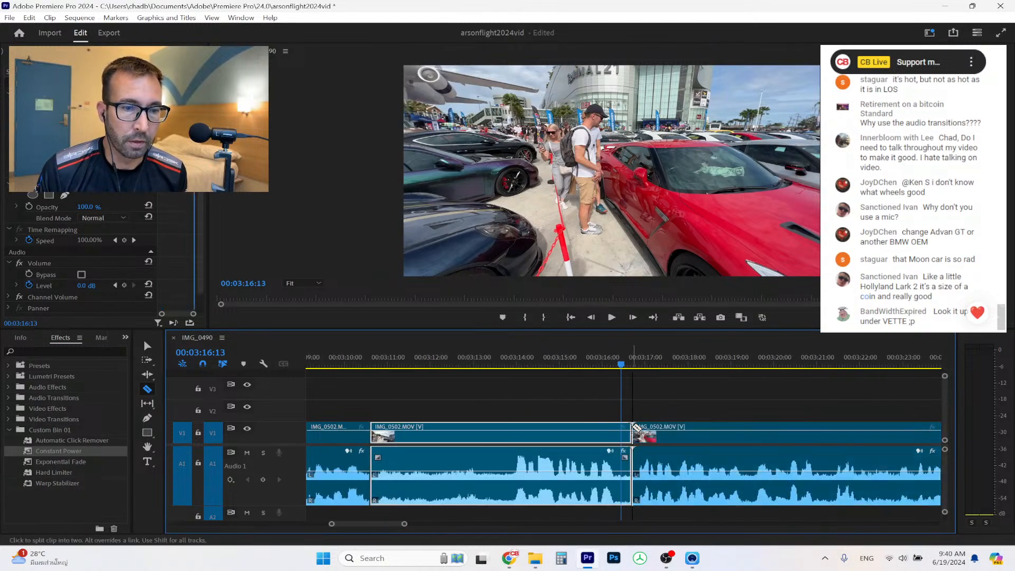
Delete the short IMG_0502.MOV section between the cuts at 00:03:10:18 and 00:03:16:21.
{"action": "left_click", "coordinate": [148, 350]}
{"action": "left_click", "coordinate": [581, 436]}
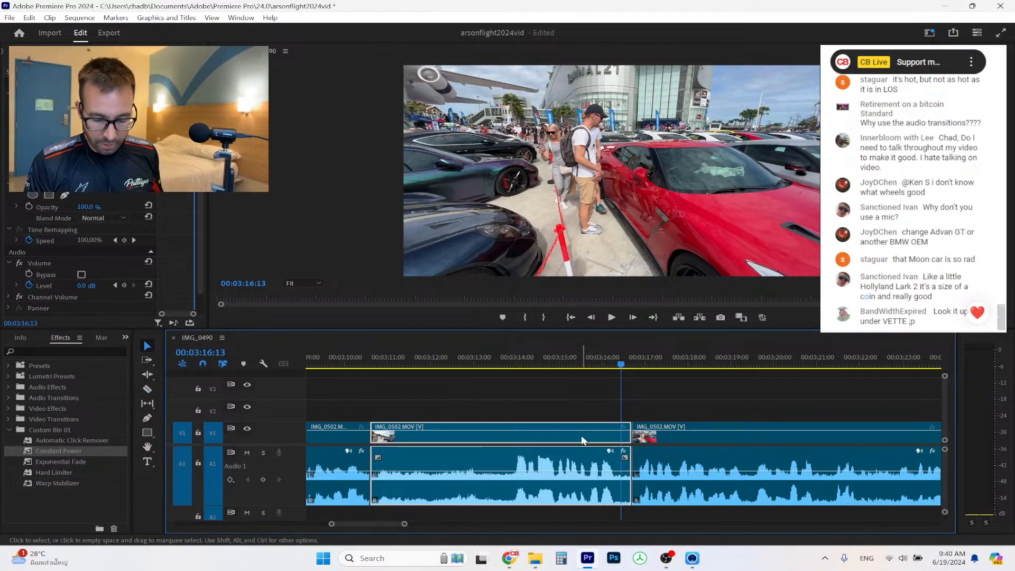
{"action": "key", "text": "Delete"}
Play the remaining part of IMG_0502.MOV from 00:03:16:21 to about 00:03:56 to review it.
{"action": "left_click", "coordinate": [633, 354]}
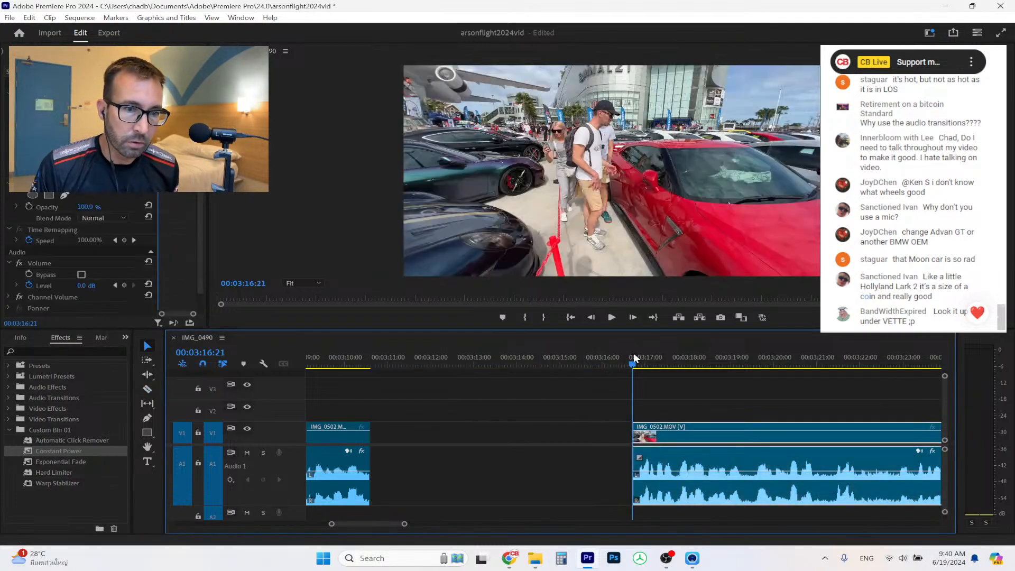
{"action": "left_click", "coordinate": [612, 318]}
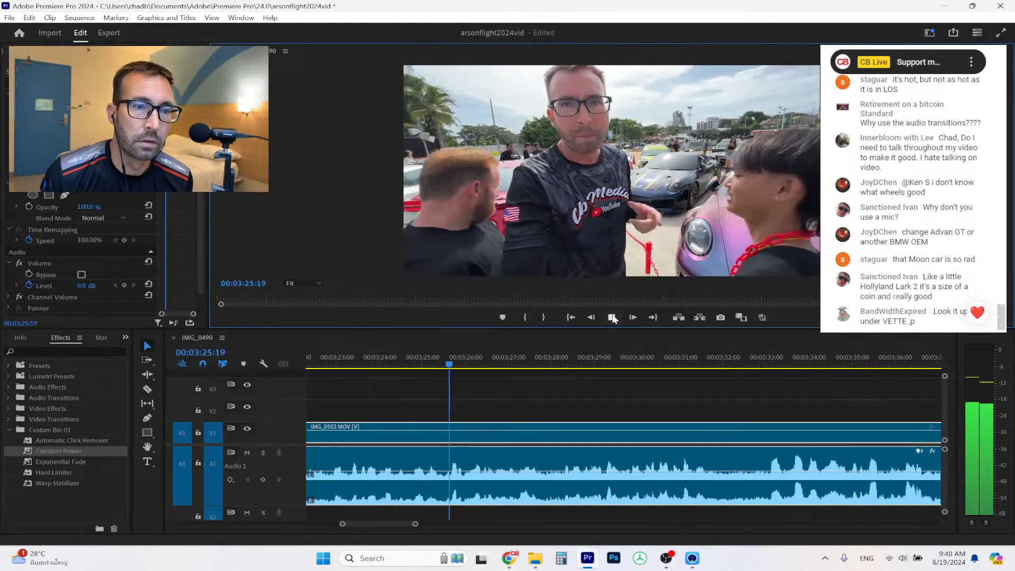
{"action": "left_click_drag", "start_coordinate": [415, 523], "coordinate": [479, 523]}
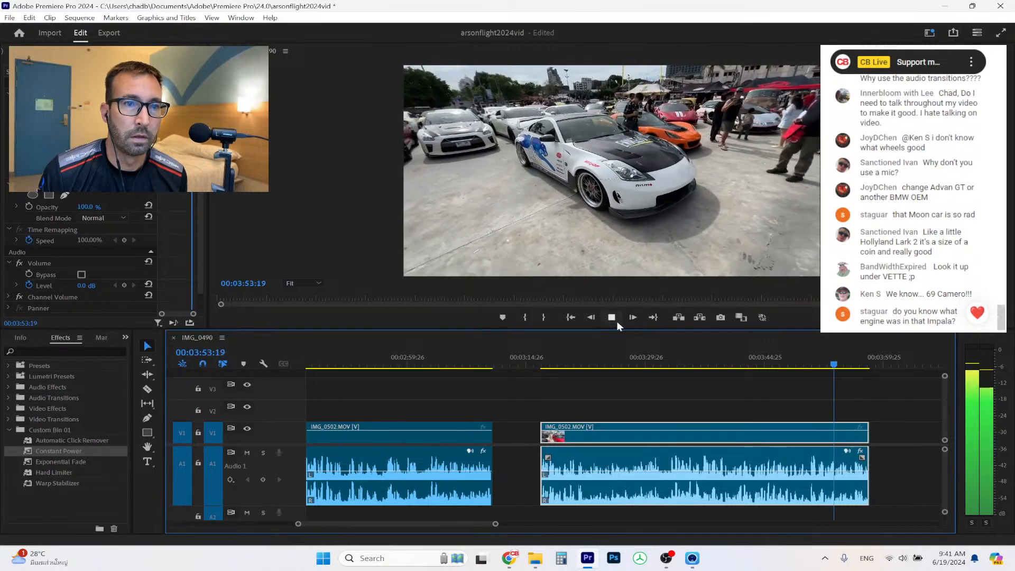
{"action": "left_click_drag", "start_coordinate": [495, 523], "coordinate": [465, 524]}
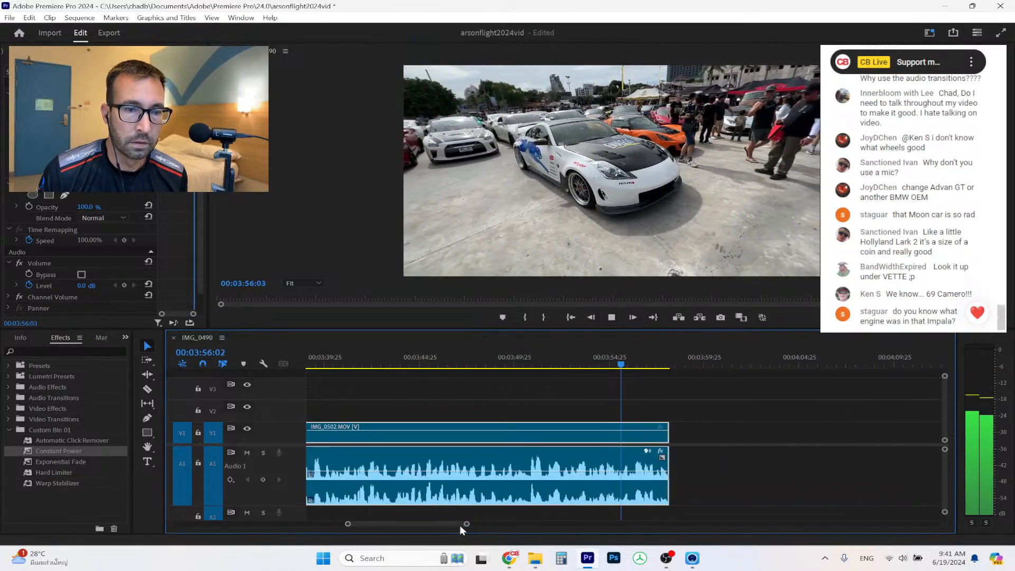
{"action": "left_click", "coordinate": [614, 319]}
Ripple delete the gap between the two IMG_0502.MOV clips so they join at 00:03:10:18.
{"action": "left_click_drag", "start_coordinate": [466, 525], "coordinate": [541, 525]}
{"action": "right_click", "coordinate": [417, 435]}
{"action": "left_click", "coordinate": [427, 442]}
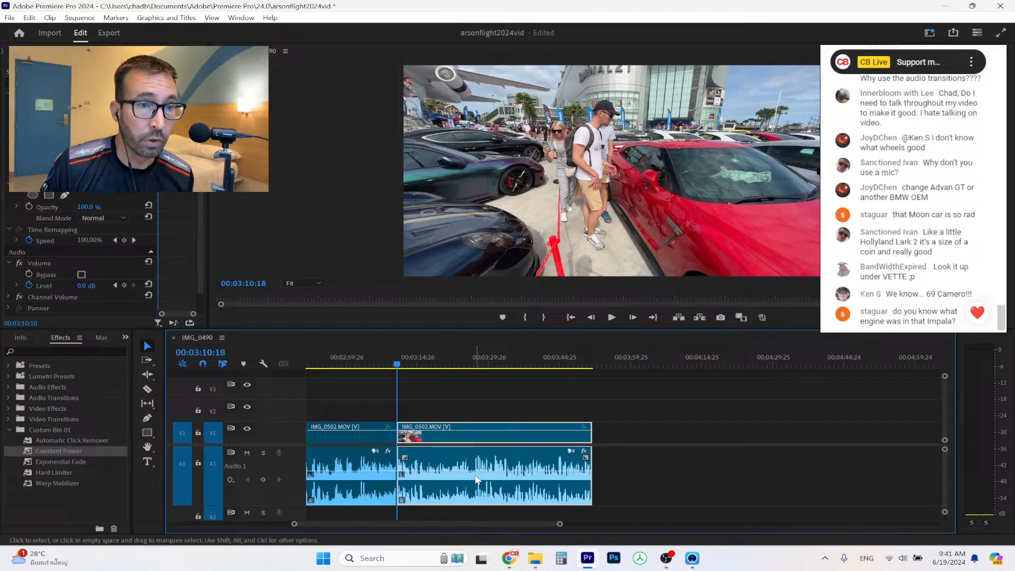
Check the join of the two IMG_0502.MOV clips and apply a Constant Power audio transition across it.
{"action": "left_click_drag", "start_coordinate": [562, 525], "coordinate": [438, 519]}
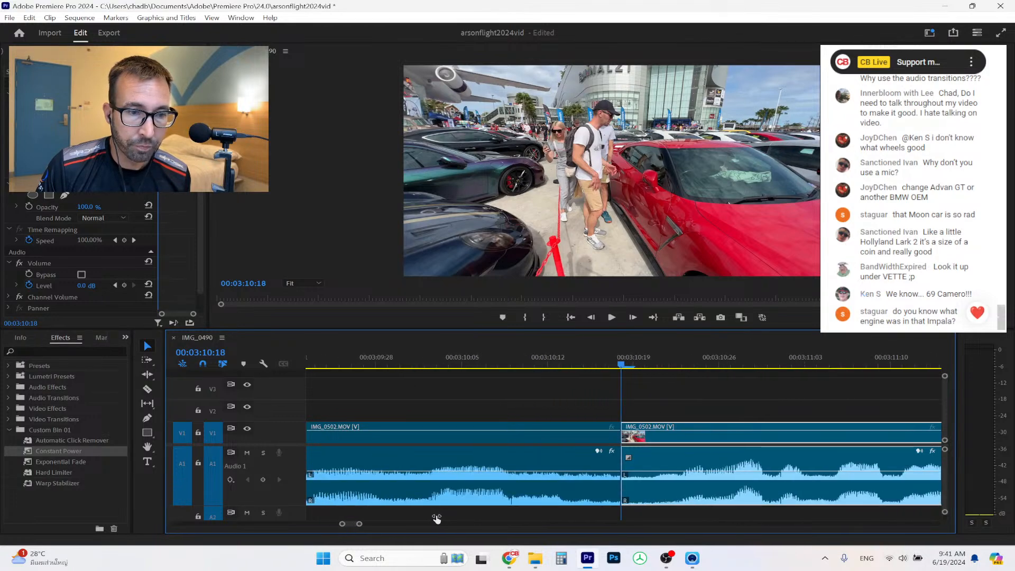
{"action": "left_click_drag", "start_coordinate": [545, 360], "coordinate": [691, 365]}
{"action": "left_click", "coordinate": [564, 365]}
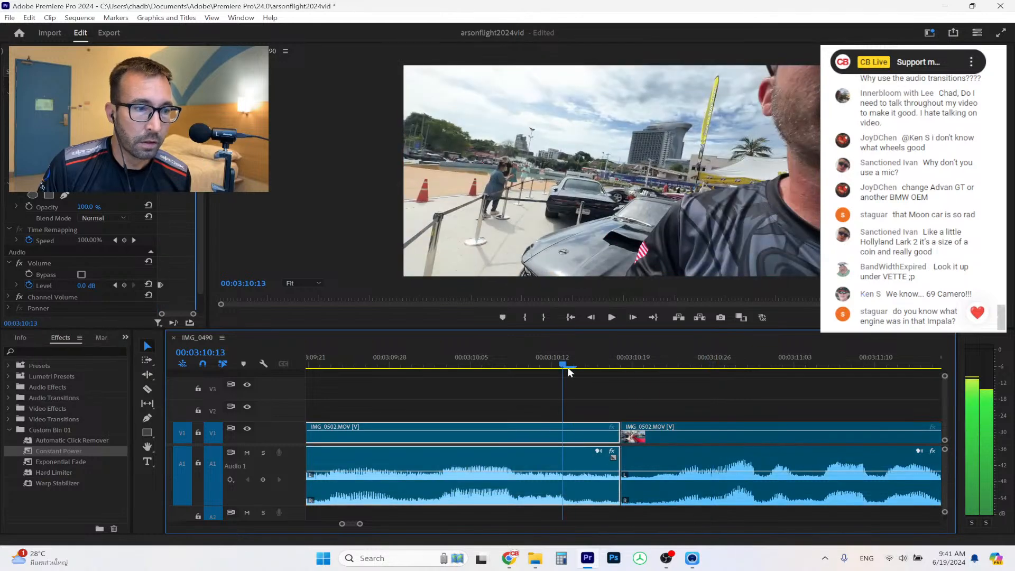
{"action": "left_click", "coordinate": [79, 452]}
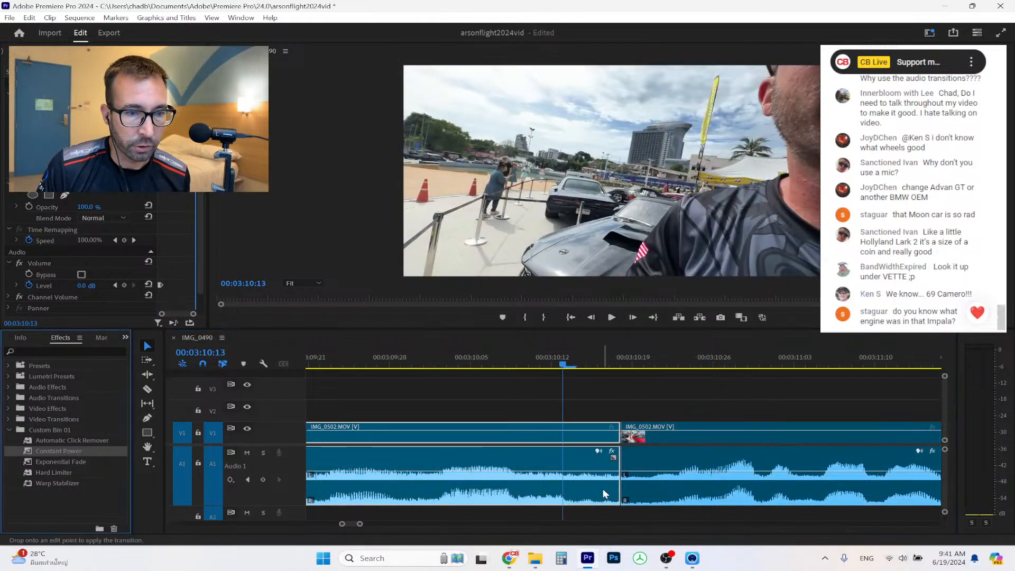
{"action": "left_click_drag", "start_coordinate": [601, 495], "coordinate": [625, 495]}
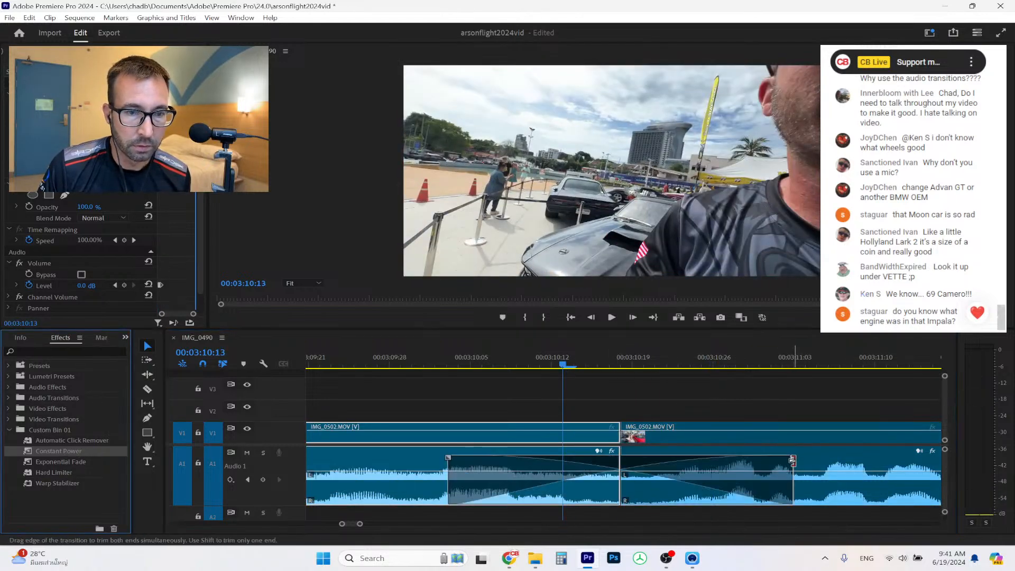
Shorten the Constant Power transition across the join of the two IMG_0502.MOV clips.
{"action": "left_click_drag", "start_coordinate": [792, 461], "coordinate": [701, 461]}
{"action": "left_click_drag", "start_coordinate": [360, 525], "coordinate": [506, 524]}
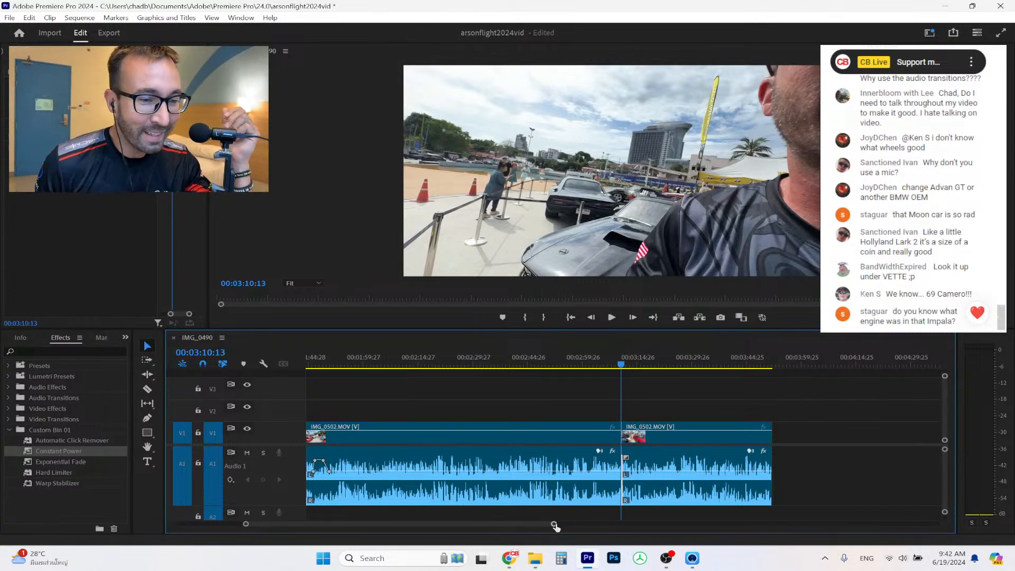
{"action": "left_click_drag", "start_coordinate": [555, 526], "coordinate": [566, 525]}
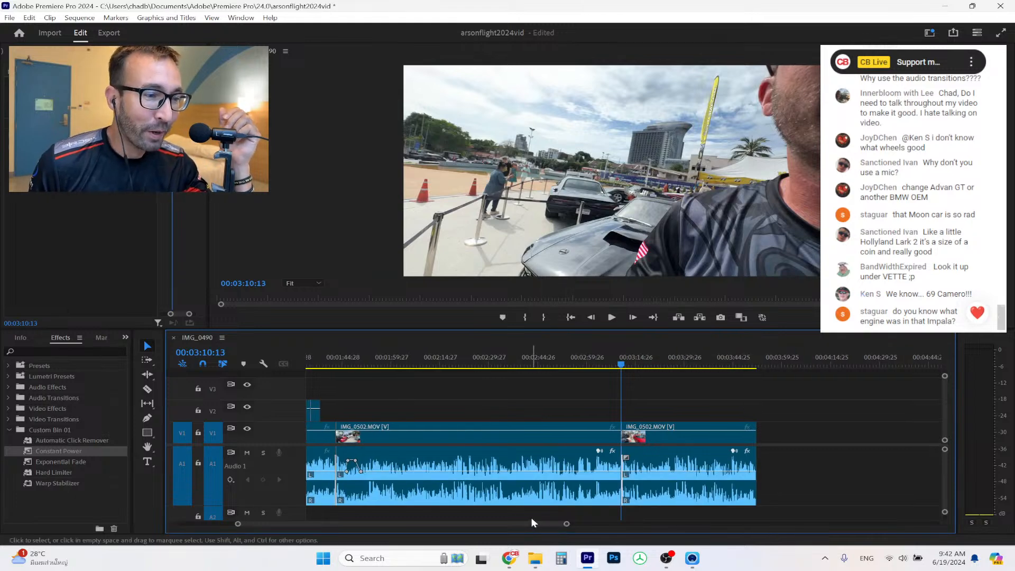
Add IMG_0505, IMG_0506 and IMG_0504 from the 13 Pro Max folder to V1, past the end of the last IMG_0502.MOV clip.
{"action": "mouse_move", "coordinate": [532, 563]}
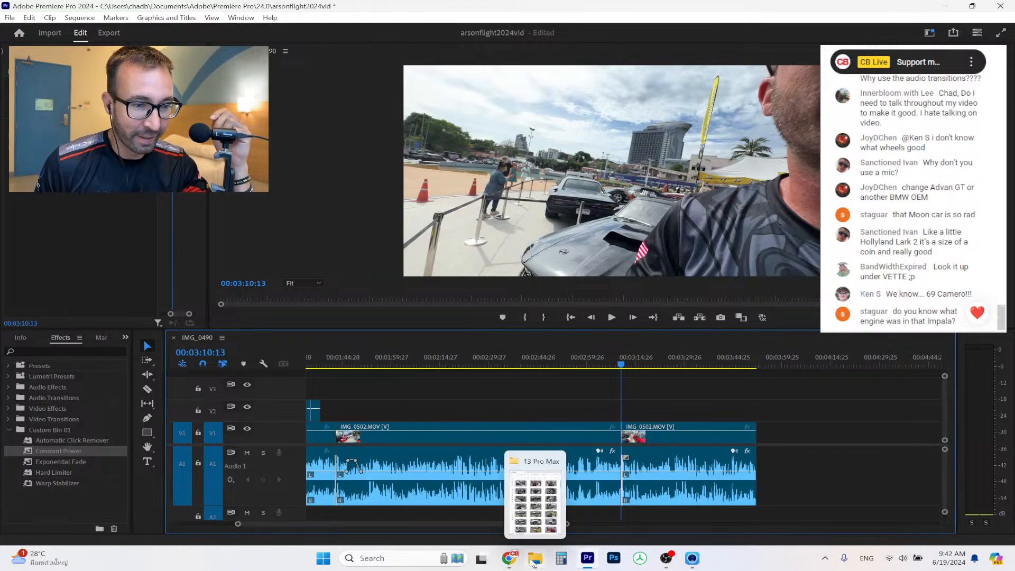
{"action": "left_click", "coordinate": [535, 500]}
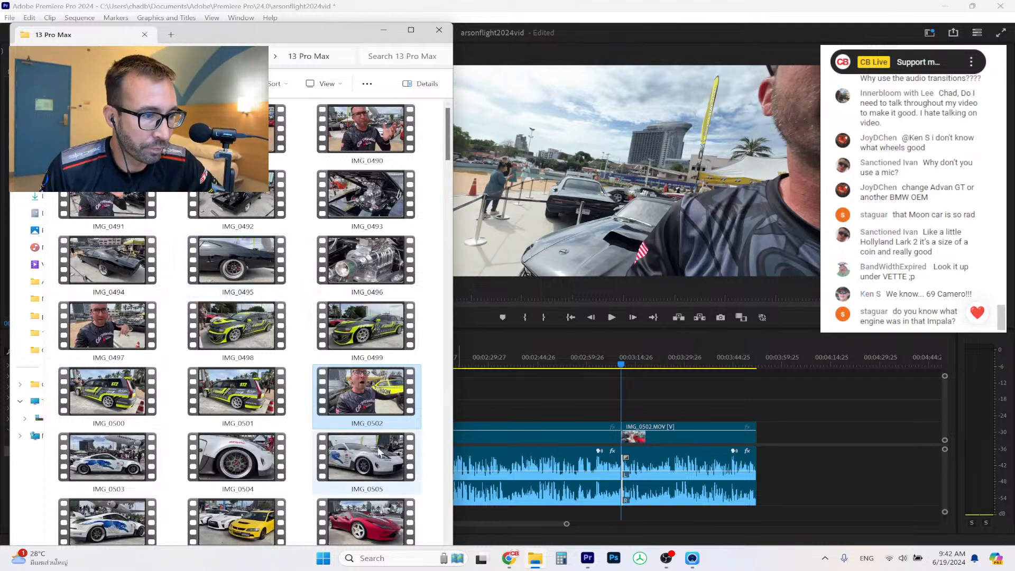
{"action": "left_click_drag", "start_coordinate": [378, 467], "coordinate": [793, 431]}
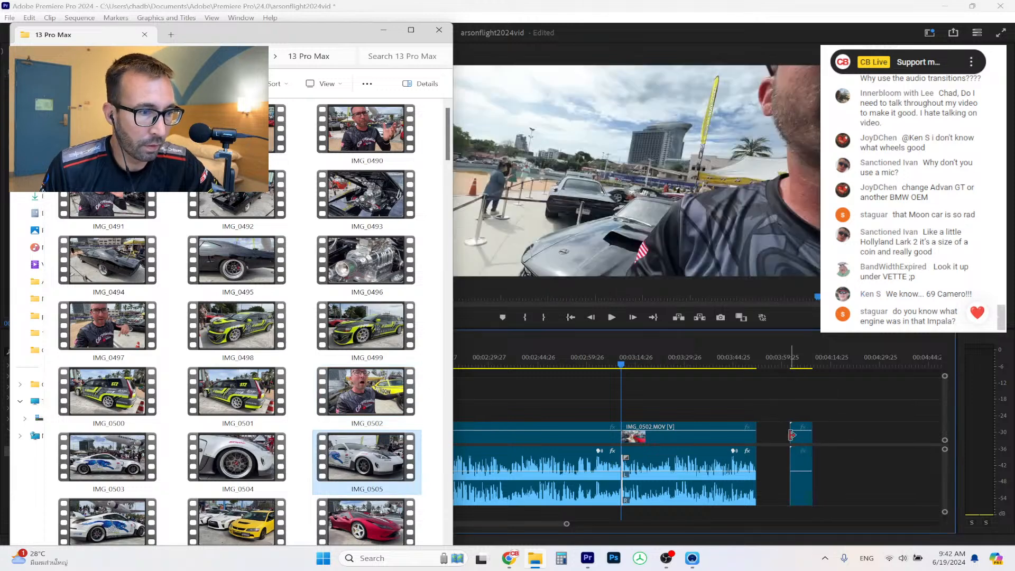
{"action": "left_click_drag", "start_coordinate": [87, 536], "coordinate": [867, 438]}
{"action": "left_click_drag", "start_coordinate": [238, 459], "coordinate": [845, 436]}
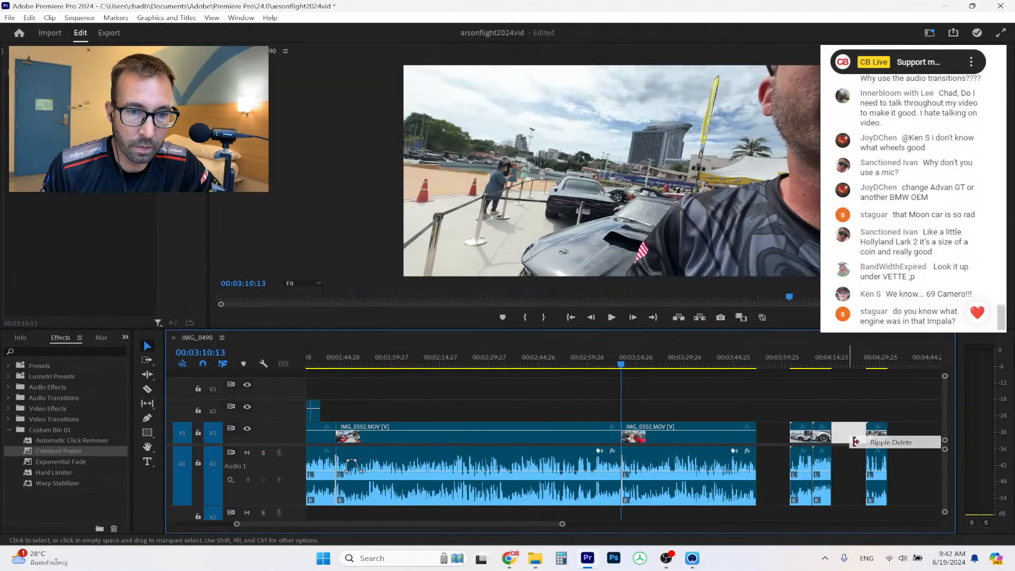
Ripple delete the gap between the newly added B-roll clips on V1.
{"action": "left_click_drag", "start_coordinate": [793, 402], "coordinate": [800, 477]}
{"action": "right_click", "coordinate": [846, 441]}
{"action": "left_click", "coordinate": [873, 470]}
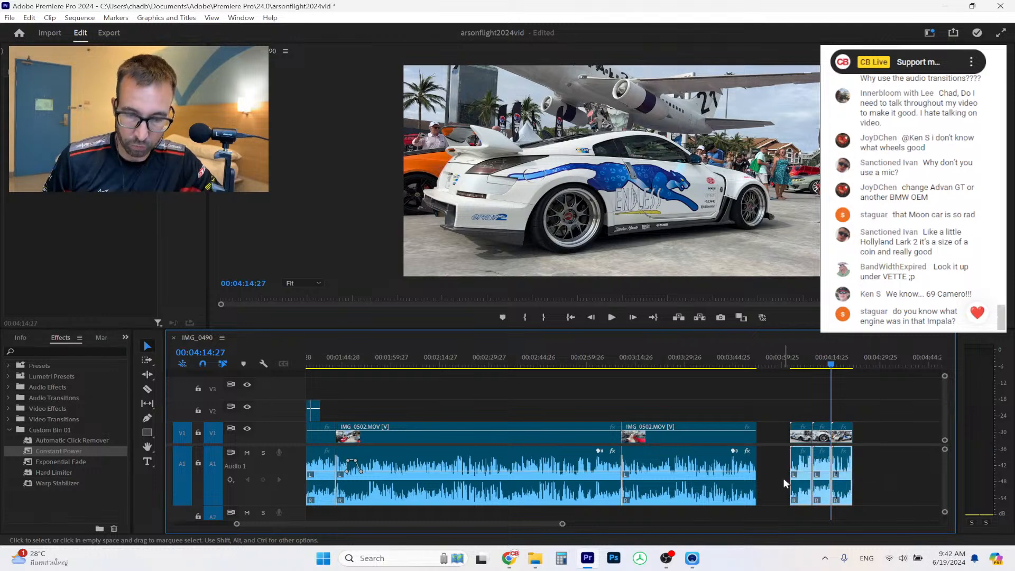
Delete the audio of the three B-roll clips and move their video to V2 over the end of the last IMG_0502.MOV clip.
{"action": "key", "text": "Delete"}
{"action": "left_click_drag", "start_coordinate": [800, 391], "coordinate": [751, 423]}
{"action": "left_click_drag", "start_coordinate": [679, 363], "coordinate": [684, 363]}
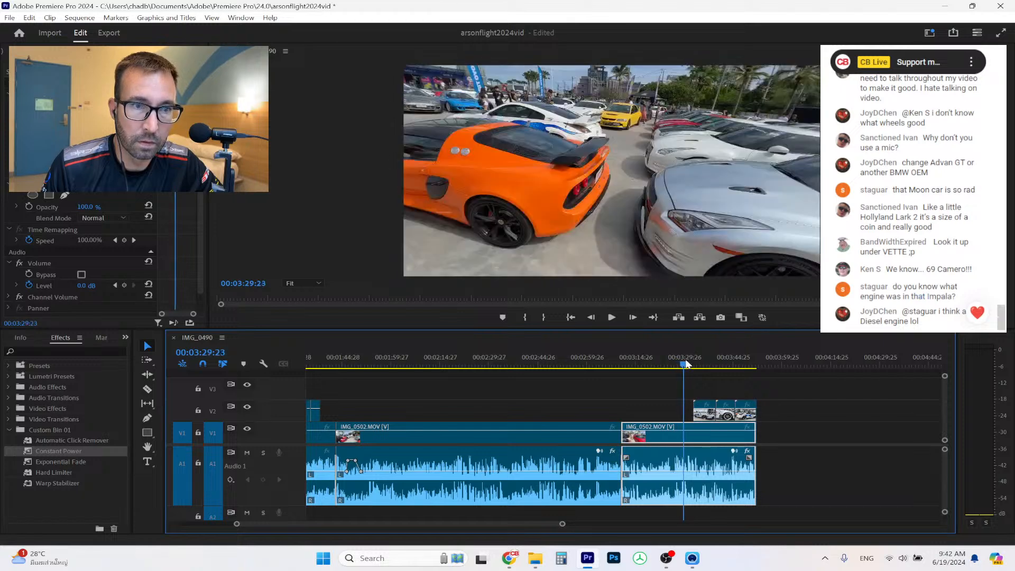
Trim IMG_0505, IMG_0504 and IMG_0506 on V2 and butt them together against the end of IMG_0502.MOV.
{"action": "left_click_drag", "start_coordinate": [563, 527], "coordinate": [441, 524]}
{"action": "left_click_drag", "start_coordinate": [681, 412], "coordinate": [723, 411]}
{"action": "left_click_drag", "start_coordinate": [816, 410], "coordinate": [840, 404]}
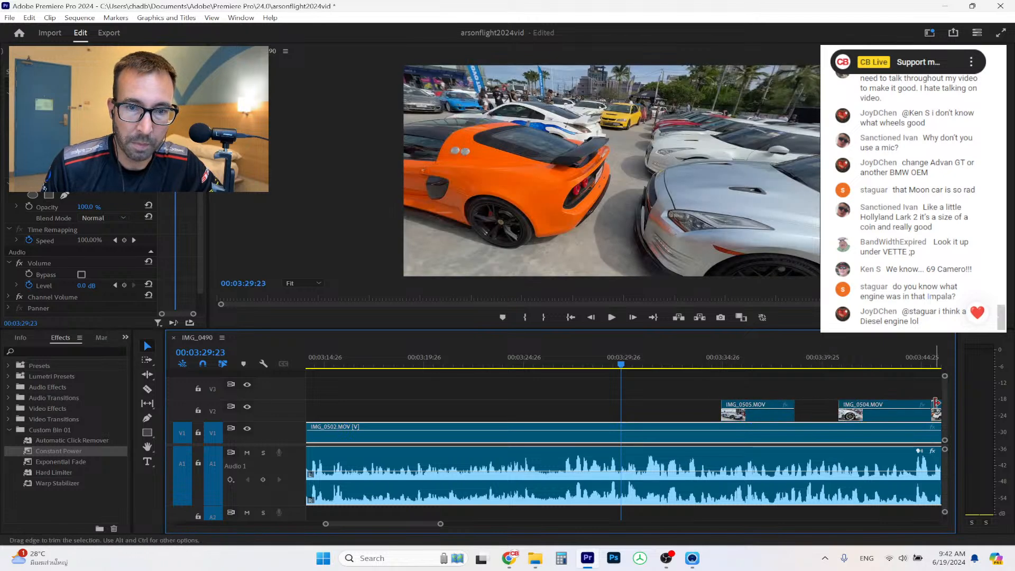
{"action": "left_click_drag", "start_coordinate": [930, 404], "coordinate": [887, 404]}
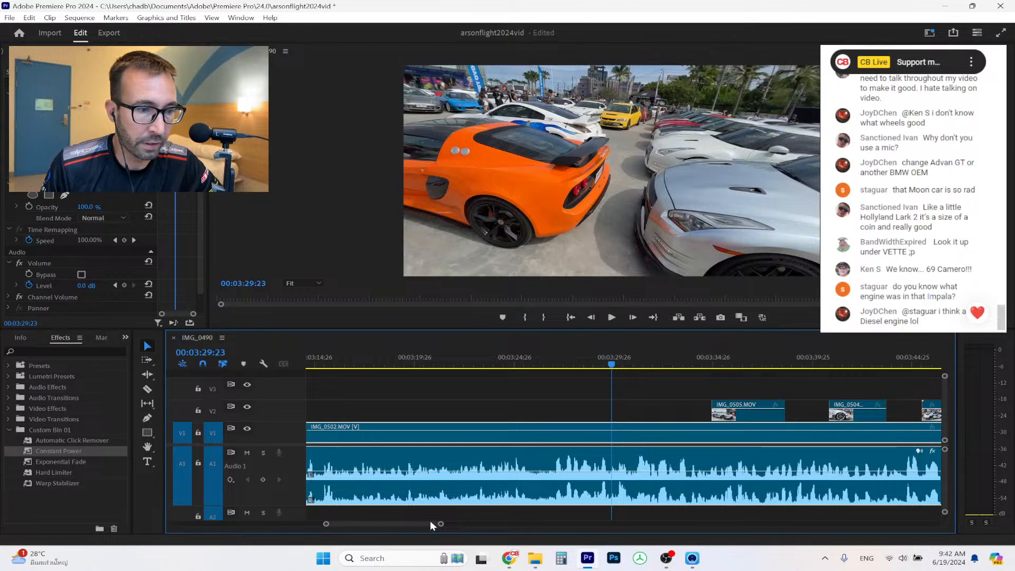
{"action": "left_click_drag", "start_coordinate": [441, 526], "coordinate": [474, 524]}
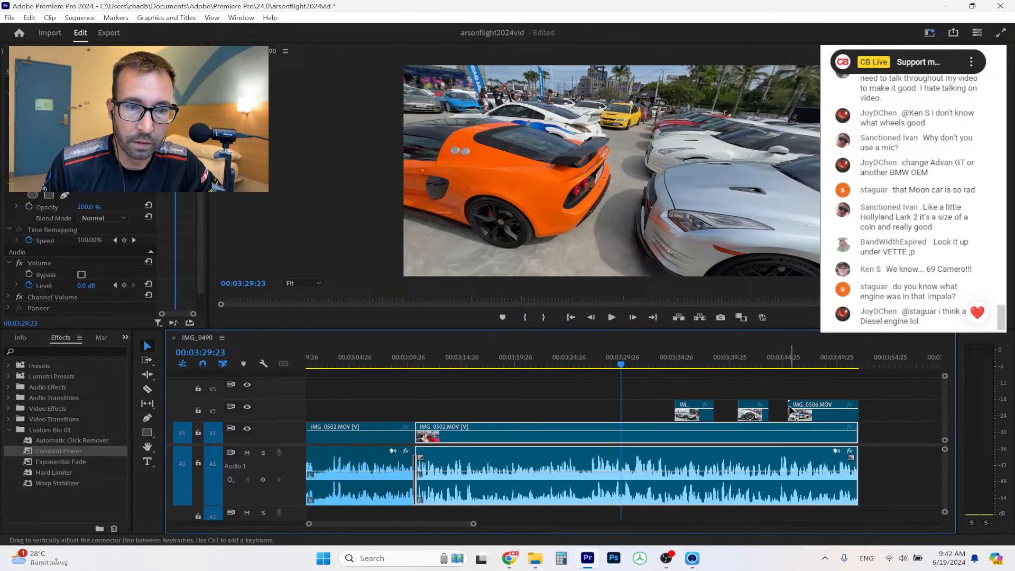
{"action": "left_click_drag", "start_coordinate": [792, 404], "coordinate": [777, 418]}
Locate the yellow car mention around 00:03:32:28 and place IMG_0507 from the 13 Pro Max folder over it on V2.
{"action": "left_click", "coordinate": [725, 352]}
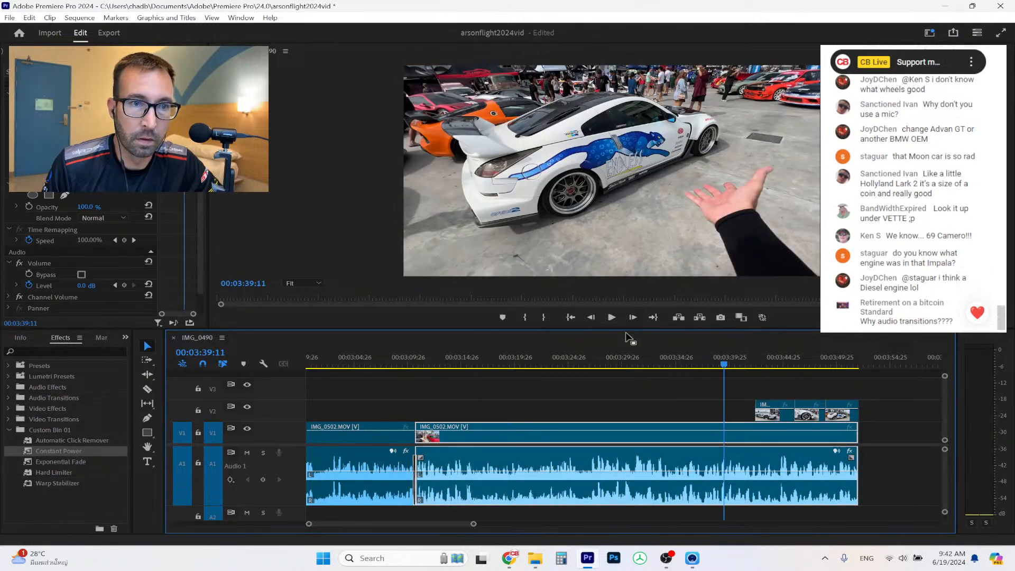
{"action": "left_click_drag", "start_coordinate": [687, 364], "coordinate": [656, 368]}
{"action": "left_click", "coordinate": [537, 560]}
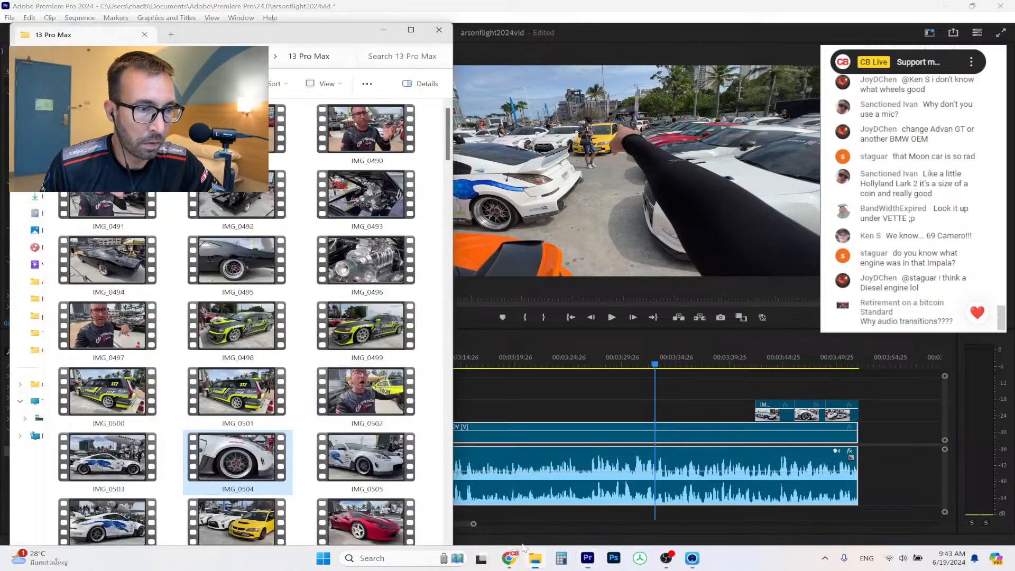
{"action": "left_click_drag", "start_coordinate": [252, 519], "coordinate": [627, 407]}
Remove the audio of IMG_0507 and trim the clip shorter at both ends.
{"action": "right_click", "coordinate": [666, 410]}
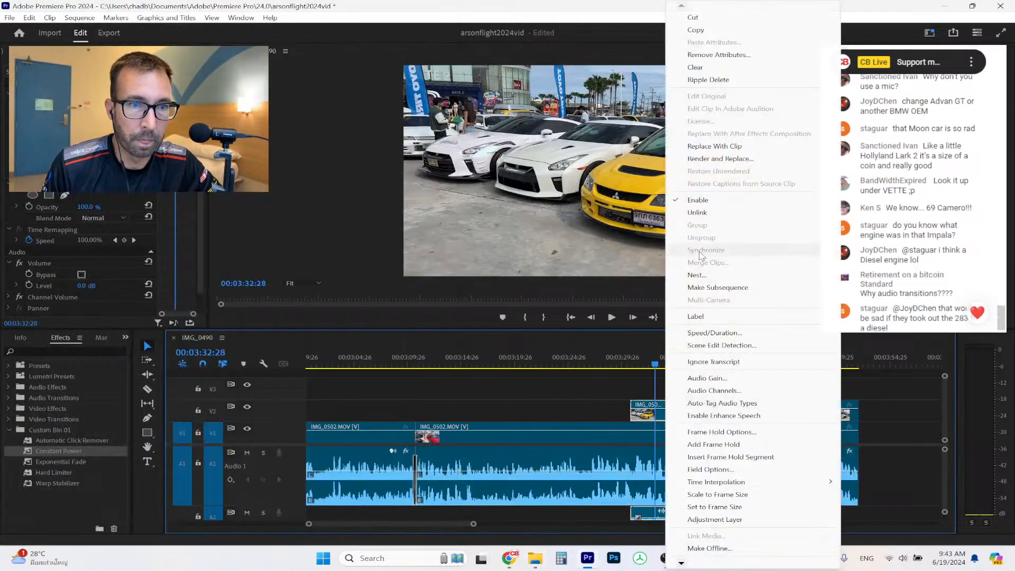
{"action": "left_click", "coordinate": [722, 403]}
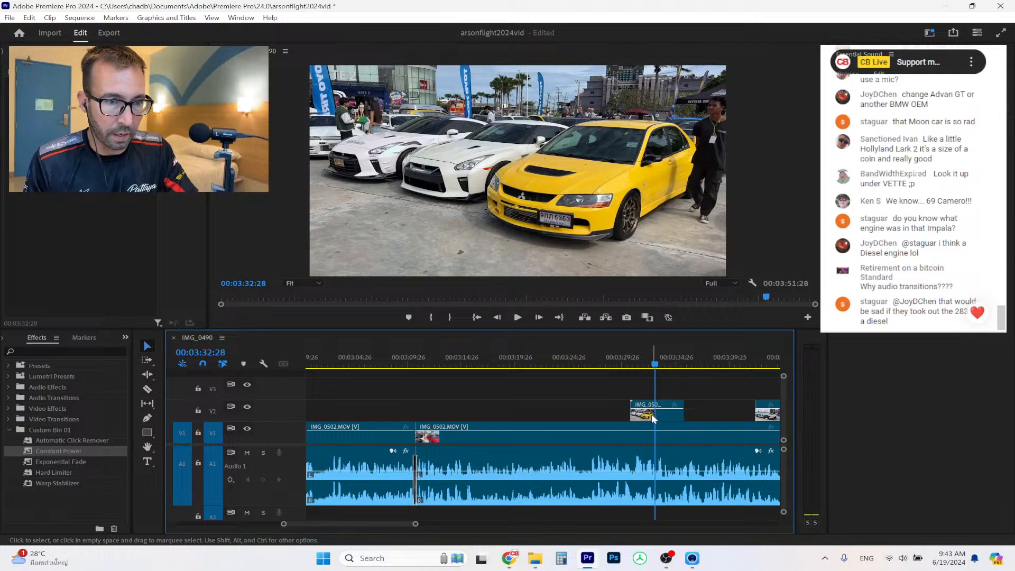
{"action": "left_click_drag", "start_coordinate": [632, 407], "coordinate": [671, 405]}
Find the white car's first appearance near 00:03:36:04 and move IMG_0505 on V2 to directly follow IMG_0507.
{"action": "left_click", "coordinate": [534, 558]}
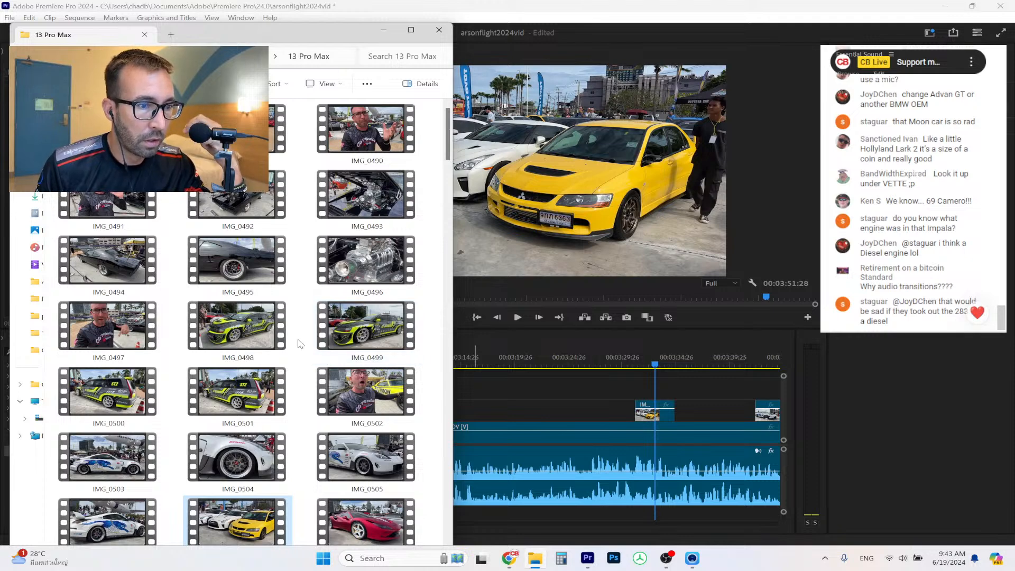
{"action": "left_click", "coordinate": [671, 358]}
{"action": "left_click_drag", "start_coordinate": [671, 358], "coordinate": [689, 358]}
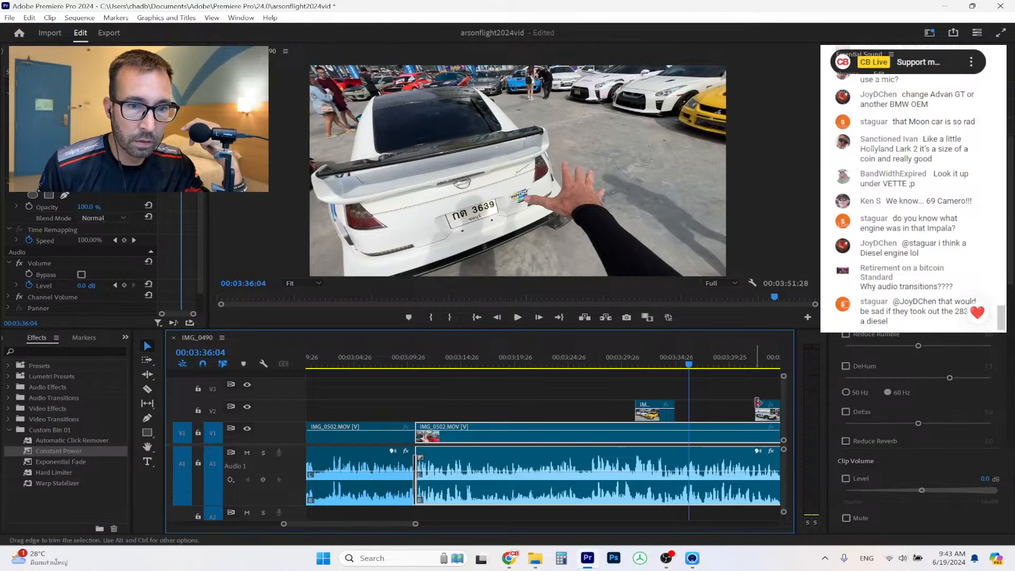
{"action": "left_click_drag", "start_coordinate": [771, 416], "coordinate": [690, 415]}
Play the sequence from 00:03:32:03 to about 00:03:41:00 to review the B-roll over the talking clip.
{"action": "left_click", "coordinate": [647, 350]}
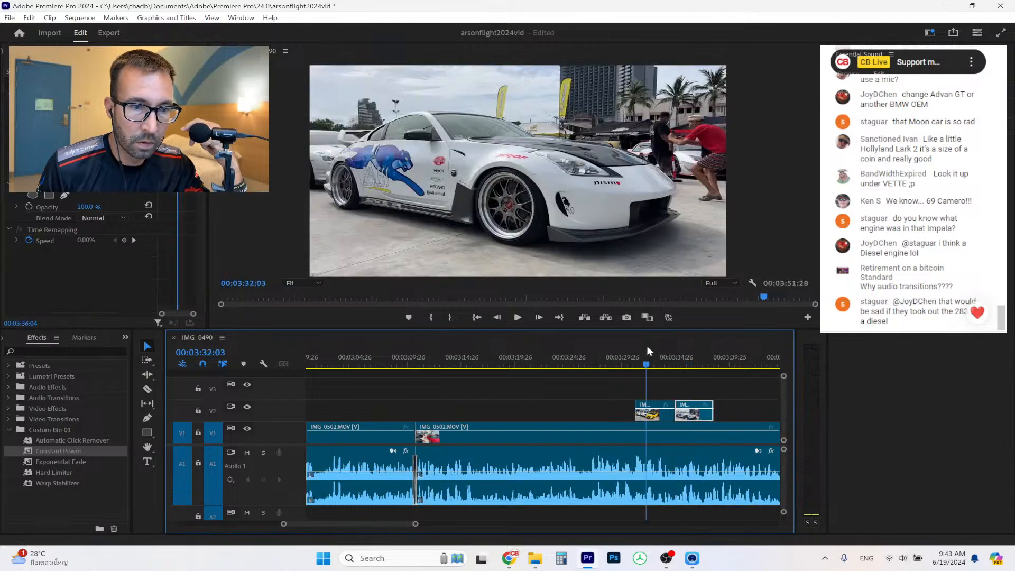
{"action": "left_click", "coordinate": [517, 317]}
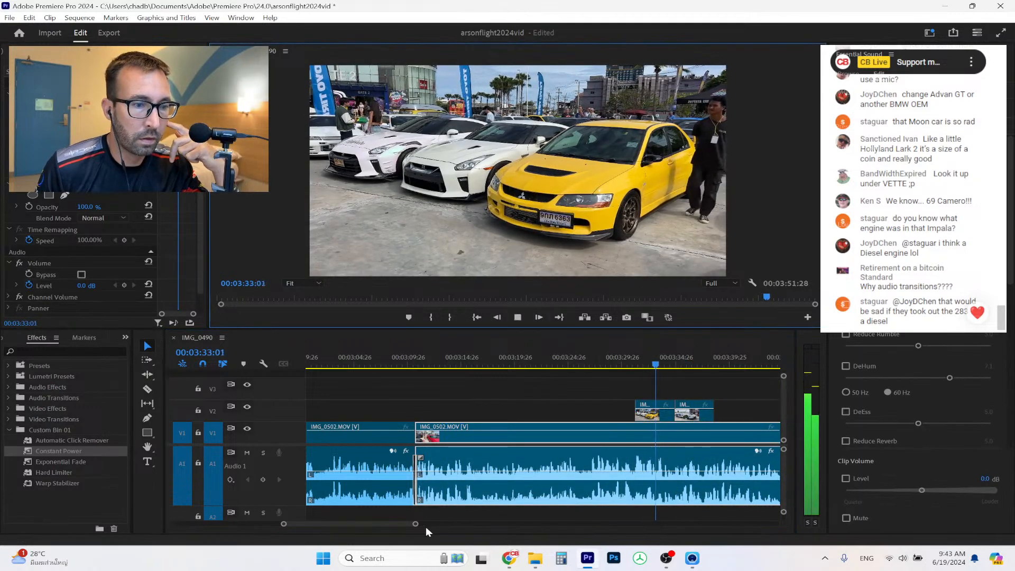
{"action": "left_click_drag", "start_coordinate": [415, 524], "coordinate": [440, 524]}
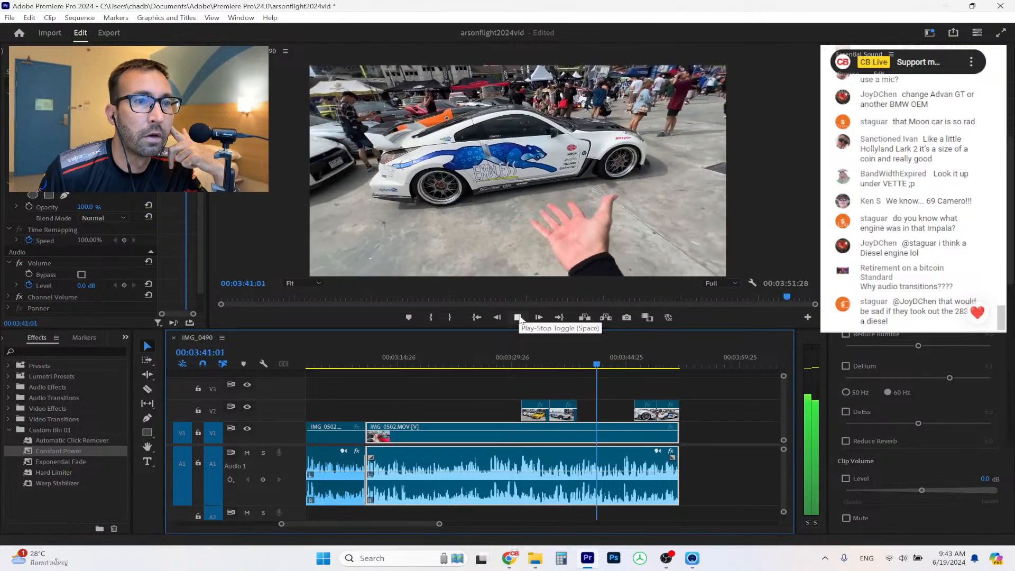
{"action": "left_click", "coordinate": [519, 317]}
{"action": "left_click_drag", "start_coordinate": [604, 365], "coordinate": [598, 365]}
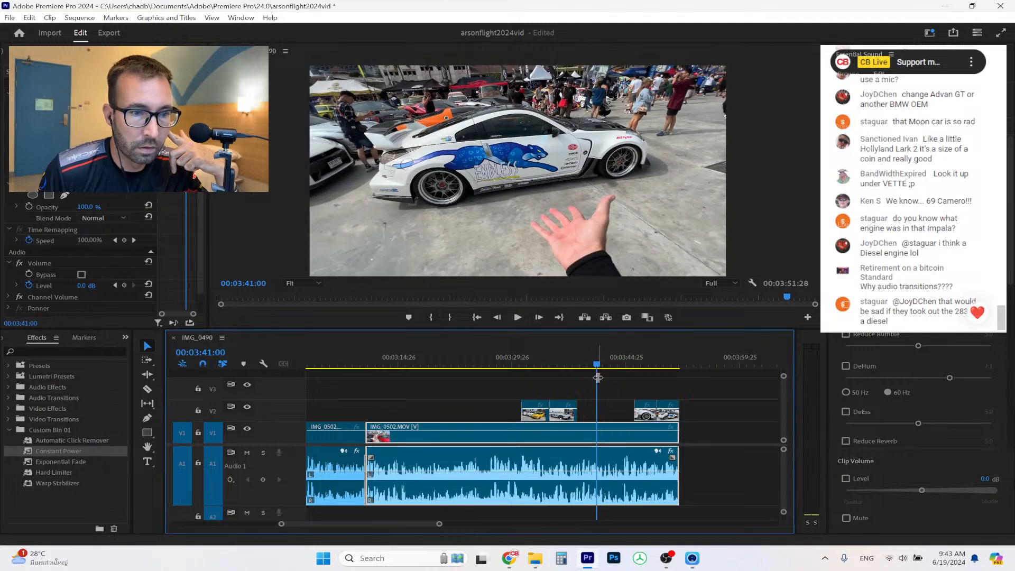
Add IMG_0503 from the 13 Pro Max folder to V2 around 00:03:41:00, then unlink and delete its audio.
{"action": "left_click", "coordinate": [535, 558]}
{"action": "left_click_drag", "start_coordinate": [108, 457], "coordinate": [598, 411]}
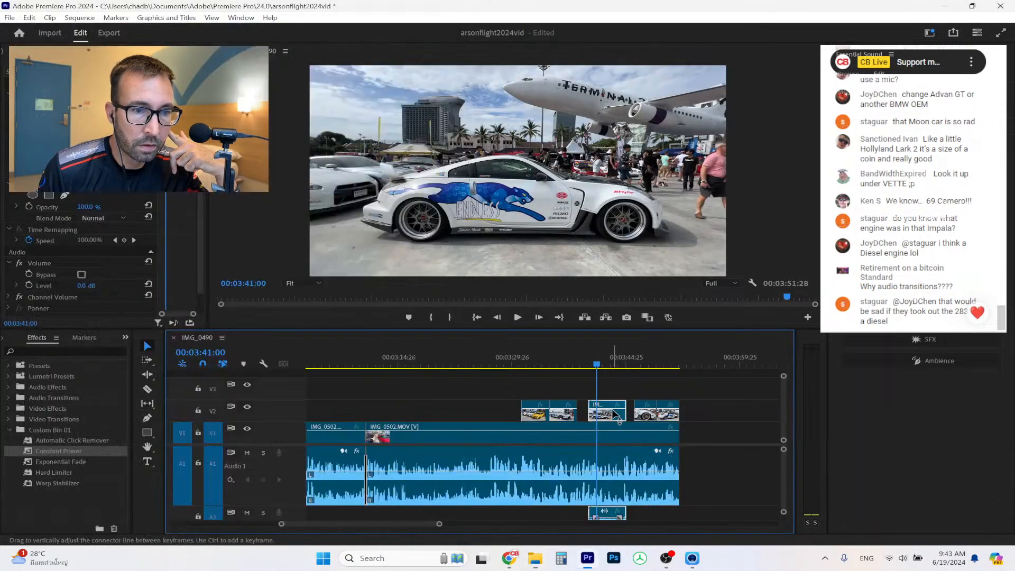
{"action": "right_click", "coordinate": [620, 420]}
{"action": "left_click", "coordinate": [682, 212]}
{"action": "left_click", "coordinate": [605, 516]}
{"action": "key", "text": "Delete"}
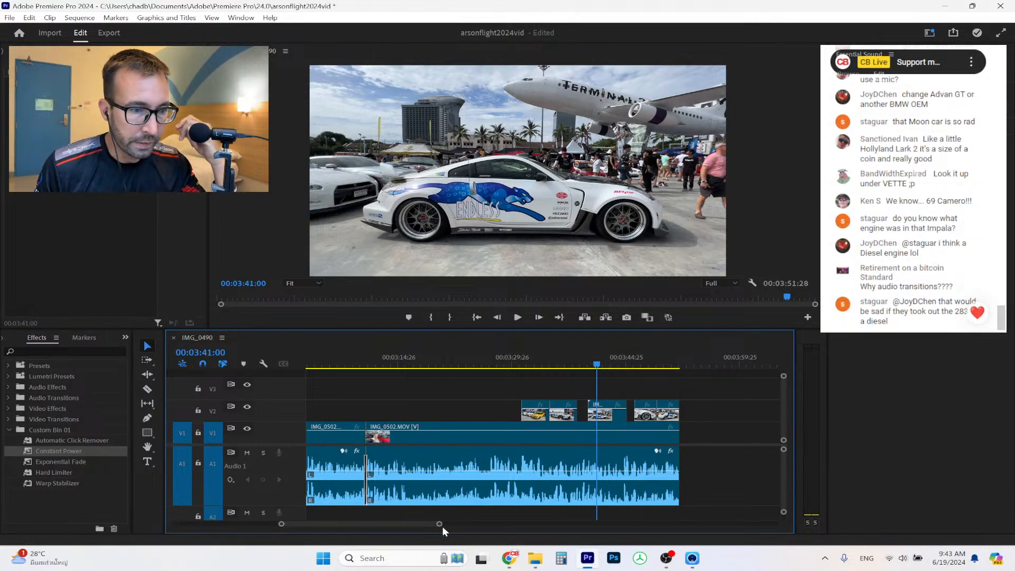
Adjust IMG_0503, IMG_0504 and IMG_0506 on V2 to run without gaps from 00:03:41:00 to the end of IMG_0502.MOV.
{"action": "left_click_drag", "start_coordinate": [440, 526], "coordinate": [386, 524]}
{"action": "mouse_move", "coordinate": [505, 403]}
{"action": "left_mouse_down"}
{"action": "mouse_move", "coordinate": [538, 405]}
{"action": "mouse_move", "coordinate": [524, 406]}
{"action": "left_mouse_up"}
{"action": "left_click_drag", "start_coordinate": [592, 411], "coordinate": [627, 415]}
{"action": "left_click_drag", "start_coordinate": [740, 412], "coordinate": [704, 412]}
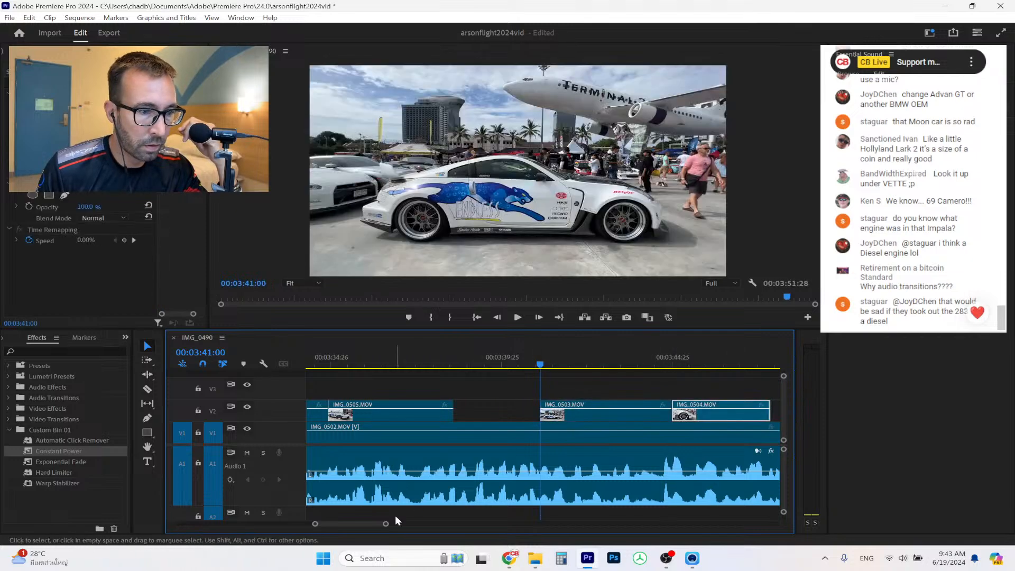
{"action": "key", "text": "minus"}
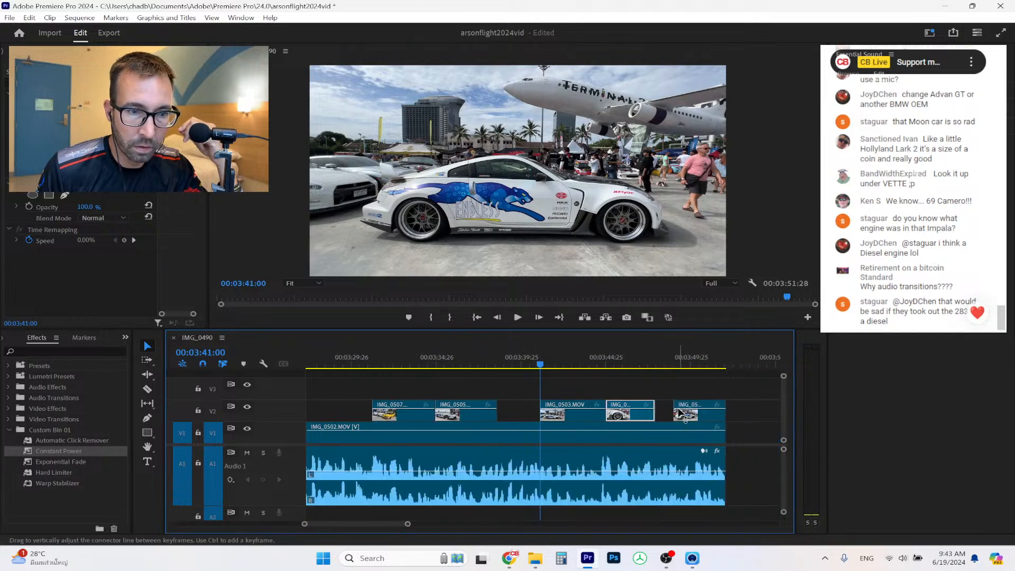
{"action": "mouse_move", "coordinate": [717, 412]}
{"action": "left_mouse_down"}
{"action": "mouse_move", "coordinate": [698, 414]}
{"action": "mouse_move", "coordinate": [726, 406]}
{"action": "left_mouse_up"}
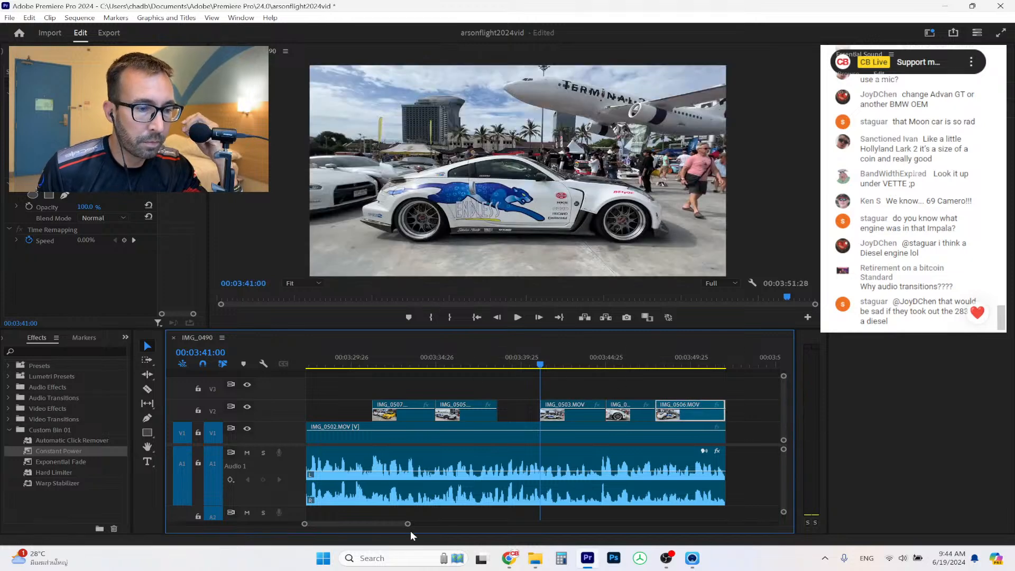
Add IMG_0508 from the 13 Pro Max folder to V2 at 00:02:16:09 above the first long IMG_0502.MOV clip.
{"action": "left_click_drag", "start_coordinate": [408, 525], "coordinate": [452, 525]}
{"action": "left_click", "coordinate": [535, 558]}
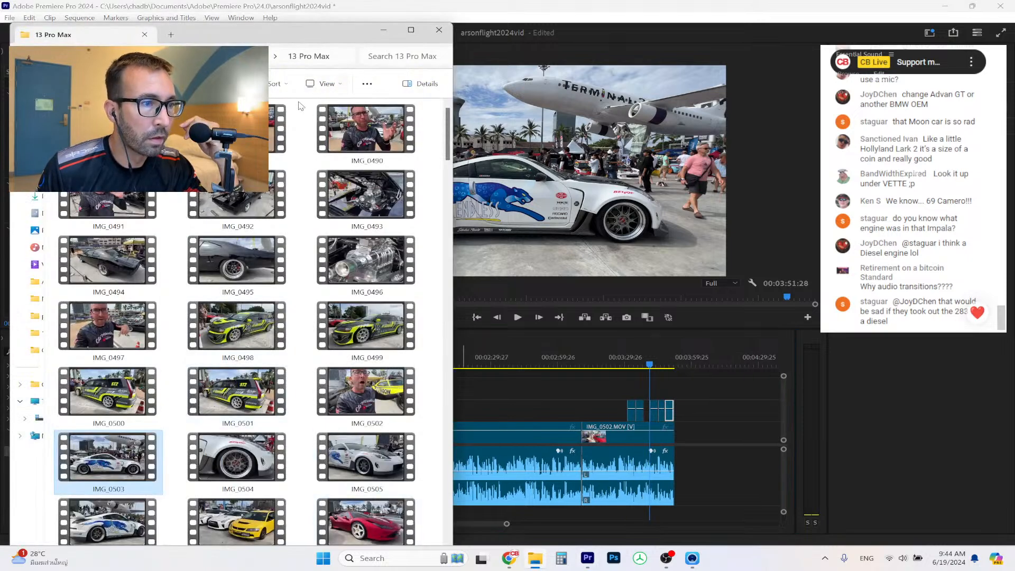
{"action": "left_click_drag", "start_coordinate": [315, 41], "coordinate": [271, 34]}
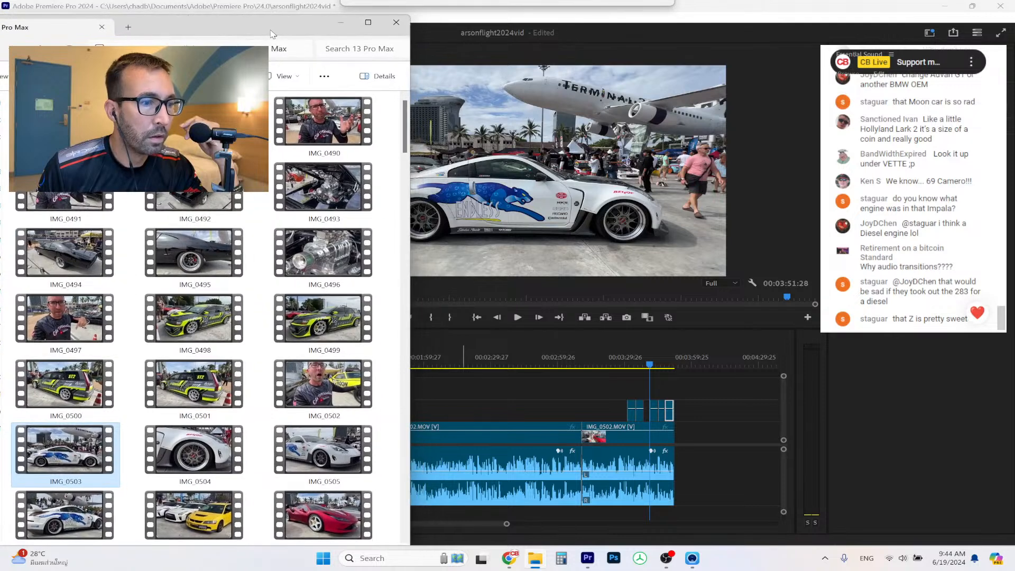
{"action": "left_click_drag", "start_coordinate": [323, 516], "coordinate": [461, 413]}
{"action": "left_click", "coordinate": [454, 357]}
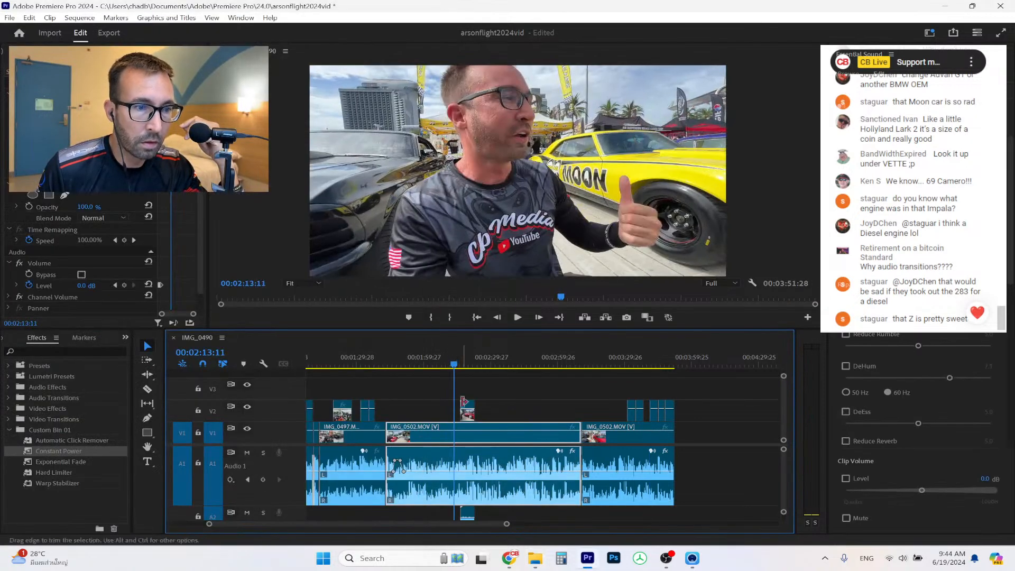
Unlink the audio of IMG_0508 from its video and delete it.
{"action": "right_click", "coordinate": [465, 407]}
{"action": "key", "text": "Escape"}
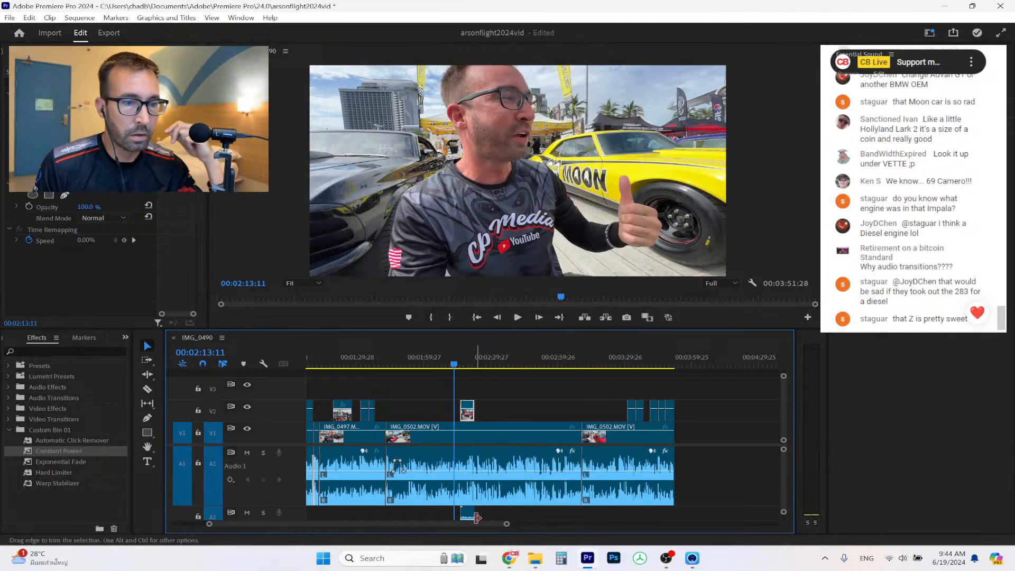
{"action": "left_click", "coordinate": [470, 514]}
{"action": "key", "text": "Delete"}
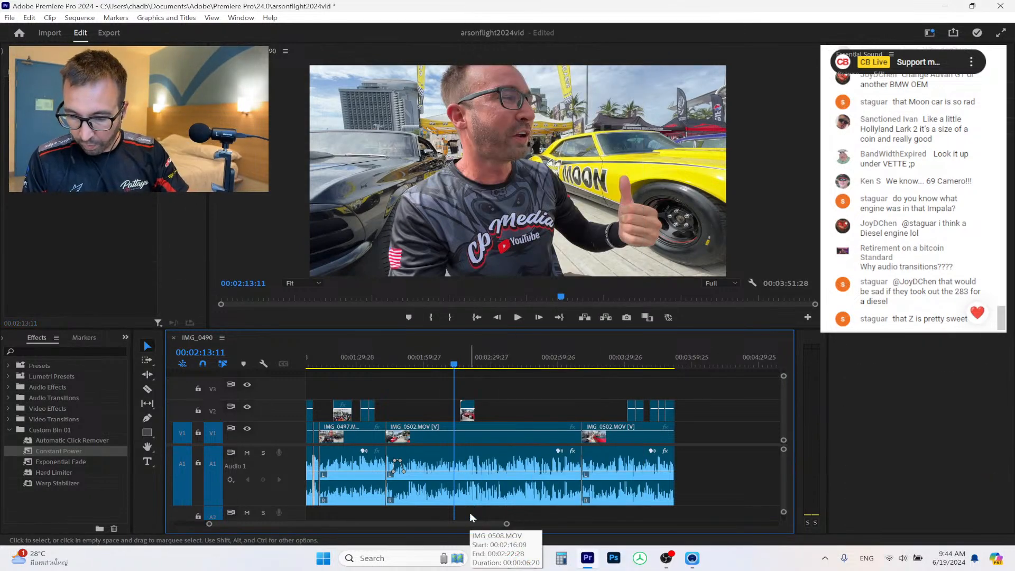
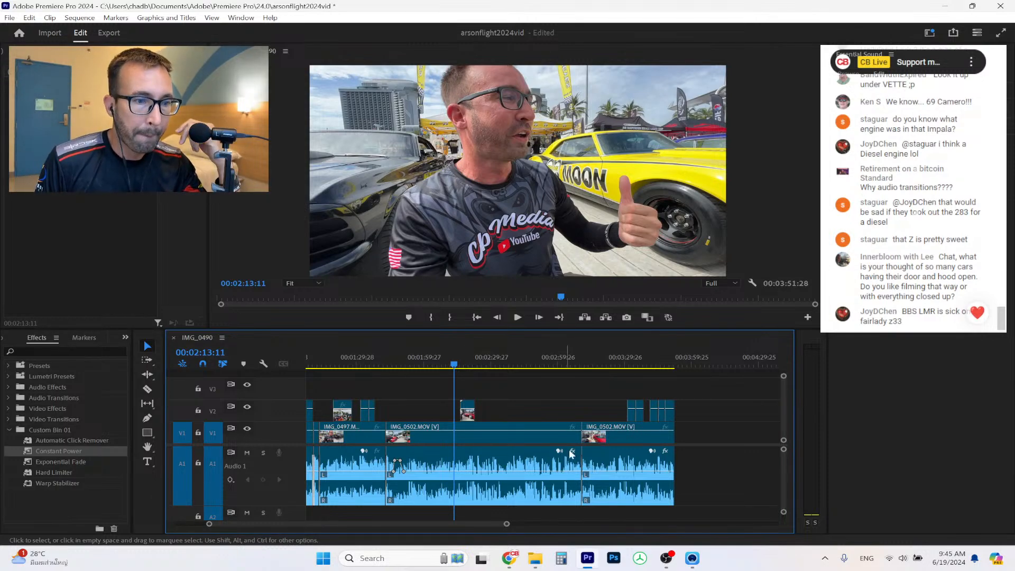
Move IMG_0508 along V2 to end at 00:03:26:20, above the second long IMG_0502.MOV clip.
{"action": "left_click_drag", "start_coordinate": [506, 524], "coordinate": [439, 523]}
{"action": "left_click_drag", "start_coordinate": [569, 419], "coordinate": [648, 419]}
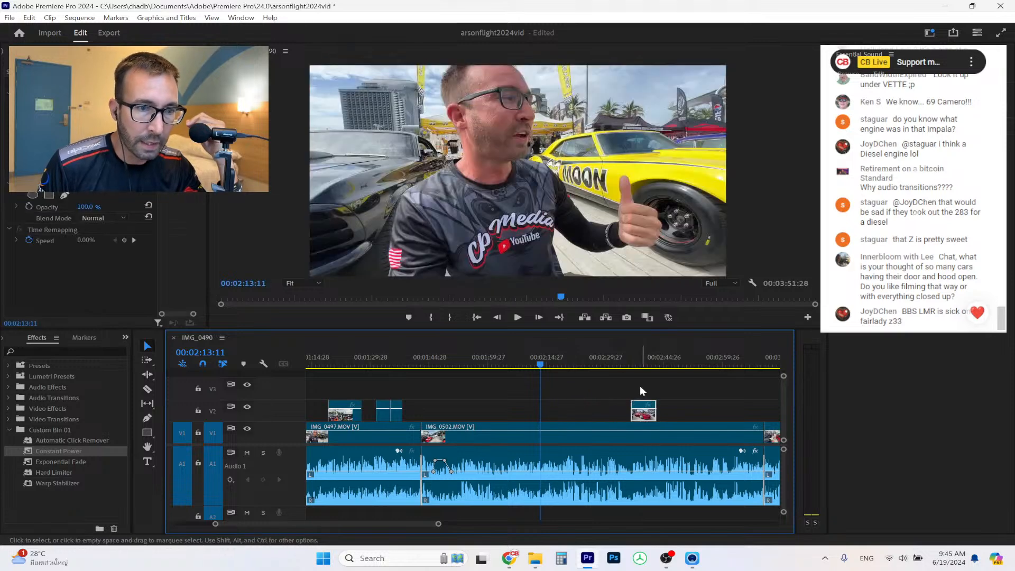
{"action": "left_click", "coordinate": [618, 365]}
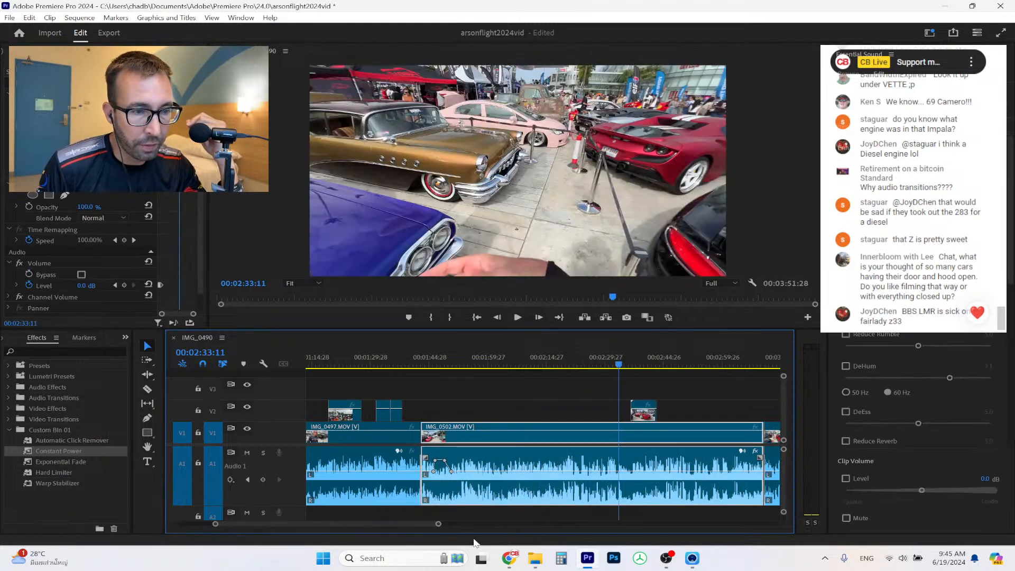
{"action": "left_click_drag", "start_coordinate": [438, 524], "coordinate": [403, 524]}
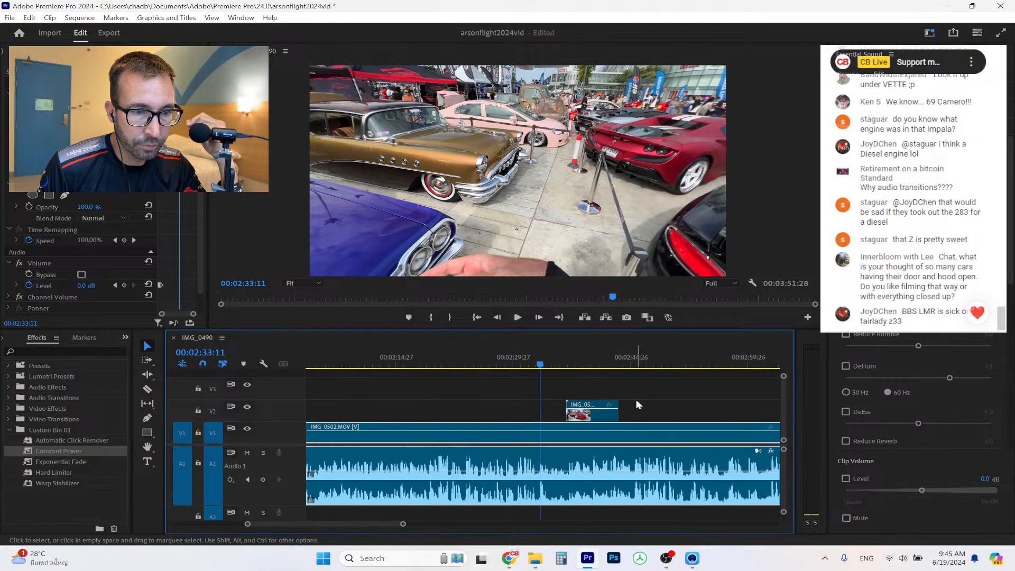
{"action": "left_click_drag", "start_coordinate": [605, 420], "coordinate": [706, 420]}
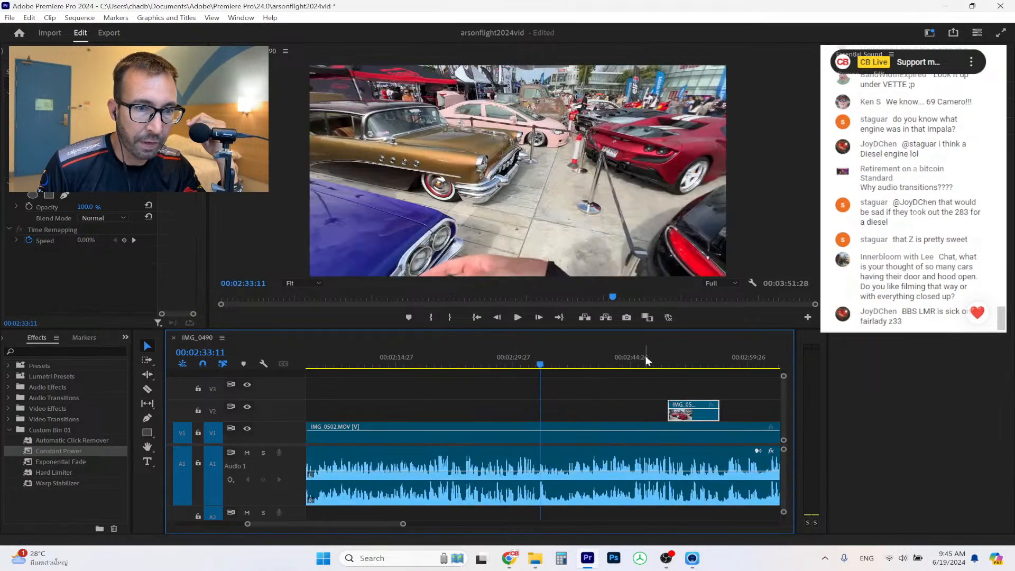
{"action": "left_click", "coordinate": [646, 361]}
{"action": "left_click_drag", "start_coordinate": [647, 361], "coordinate": [649, 355]}
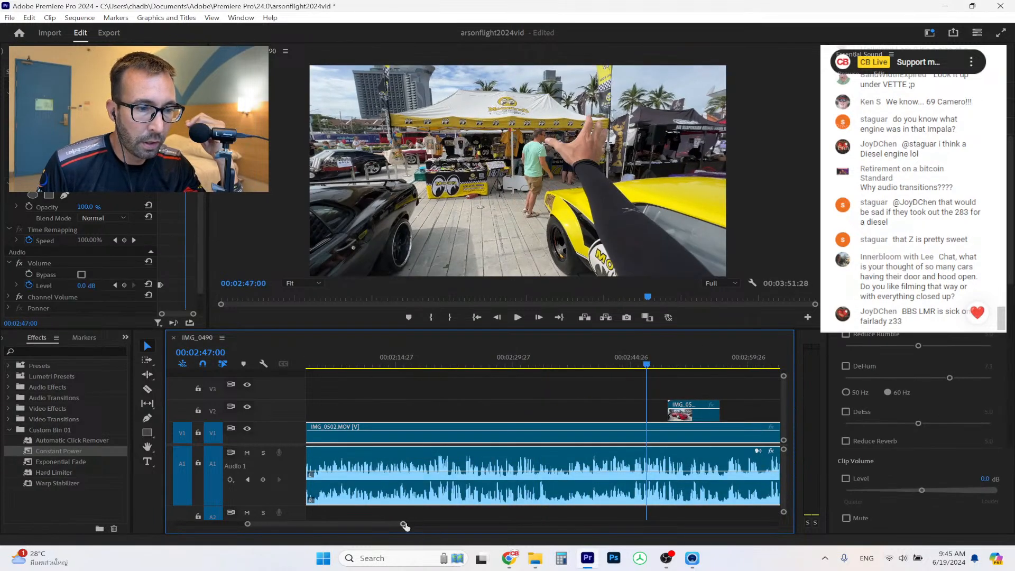
{"action": "scroll", "coordinate": [449, 528], "scroll_direction": "down", "scroll_amount": 3}
{"action": "scroll", "coordinate": [448, 528], "scroll_direction": "down", "scroll_amount": 2}
{"action": "left_click_drag", "start_coordinate": [563, 411], "coordinate": [586, 410]}
{"action": "left_click", "coordinate": [561, 357]}
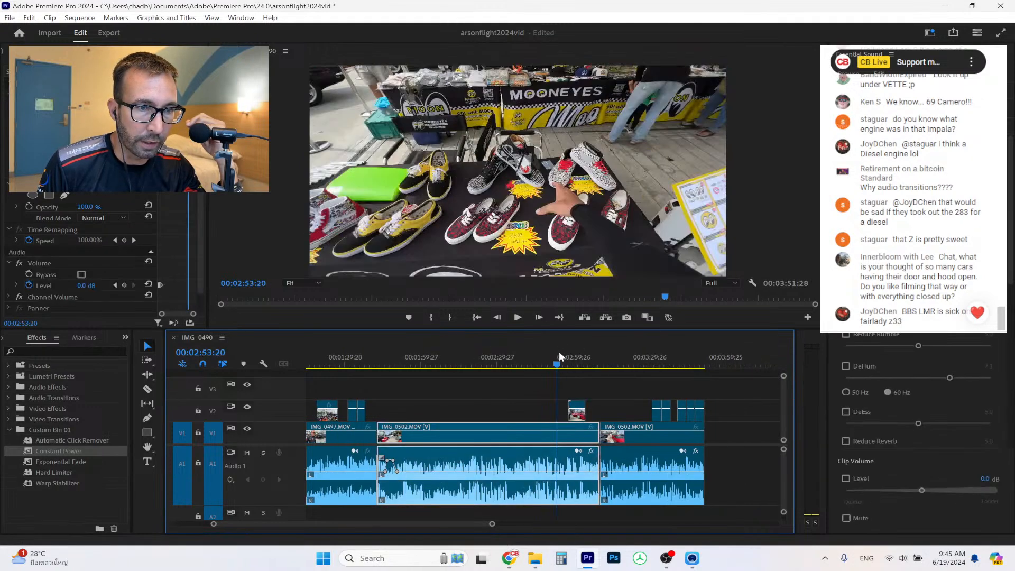
{"action": "left_click_drag", "start_coordinate": [560, 356], "coordinate": [643, 370]}
{"action": "left_click_drag", "start_coordinate": [579, 418], "coordinate": [635, 418]}
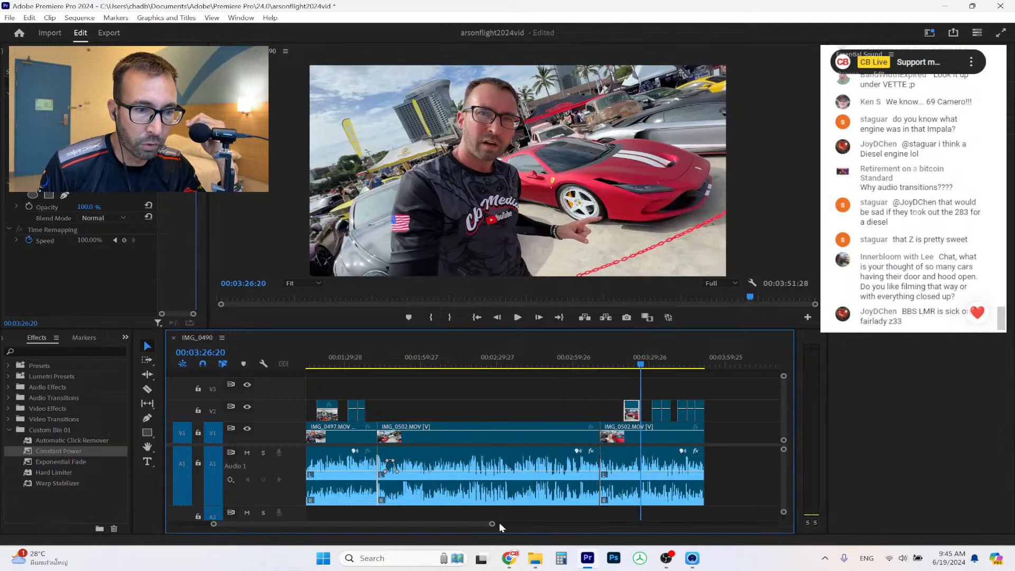
Trim both ends of IMG_0508 and shift it on V2 to start at 00:03:26:20.
{"action": "key", "text": "="}
{"action": "key", "text": "="}
{"action": "key", "text": "="}
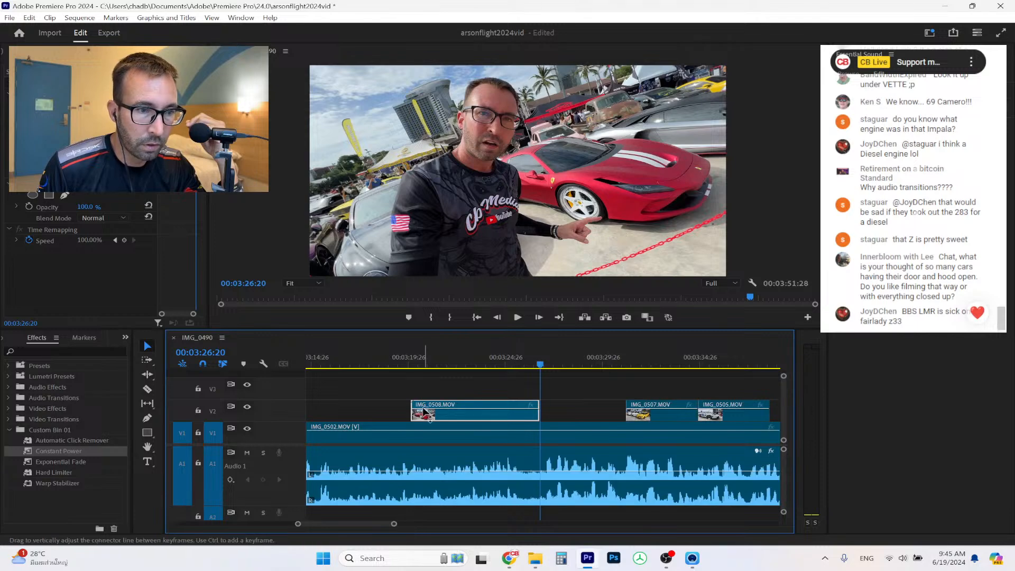
{"action": "left_click_drag", "start_coordinate": [414, 403], "coordinate": [434, 405]}
{"action": "left_click_drag", "start_coordinate": [536, 400], "coordinate": [511, 402]}
{"action": "left_click_drag", "start_coordinate": [451, 416], "coordinate": [541, 421]}
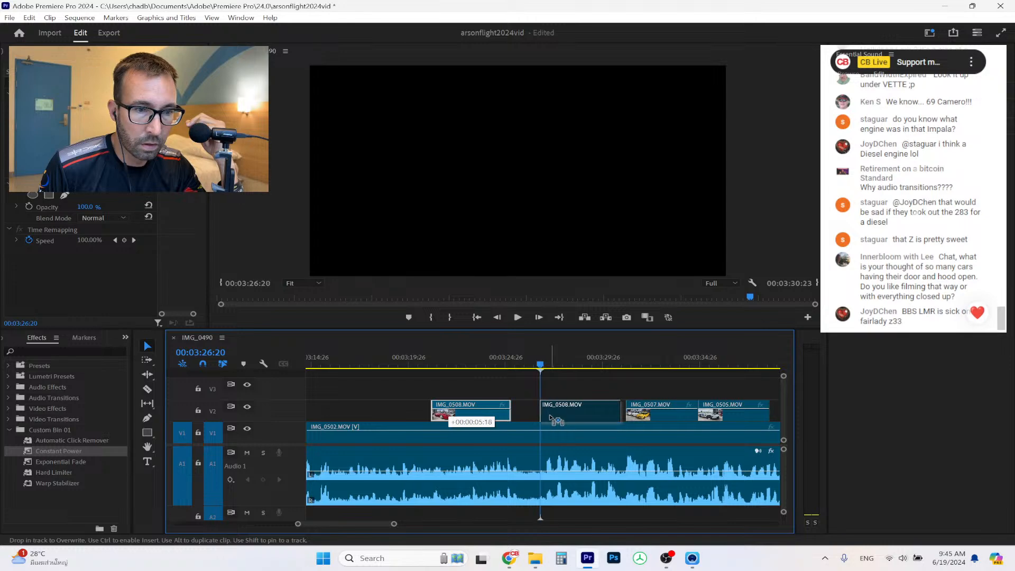
{"action": "left_click_drag", "start_coordinate": [555, 420], "coordinate": [596, 414]}
Play IMG_0508 against the talking clip, trim its start slightly, and extend its end to 00:03:30:06.
{"action": "left_click", "coordinate": [512, 431]}
{"action": "left_click", "coordinate": [518, 317]}
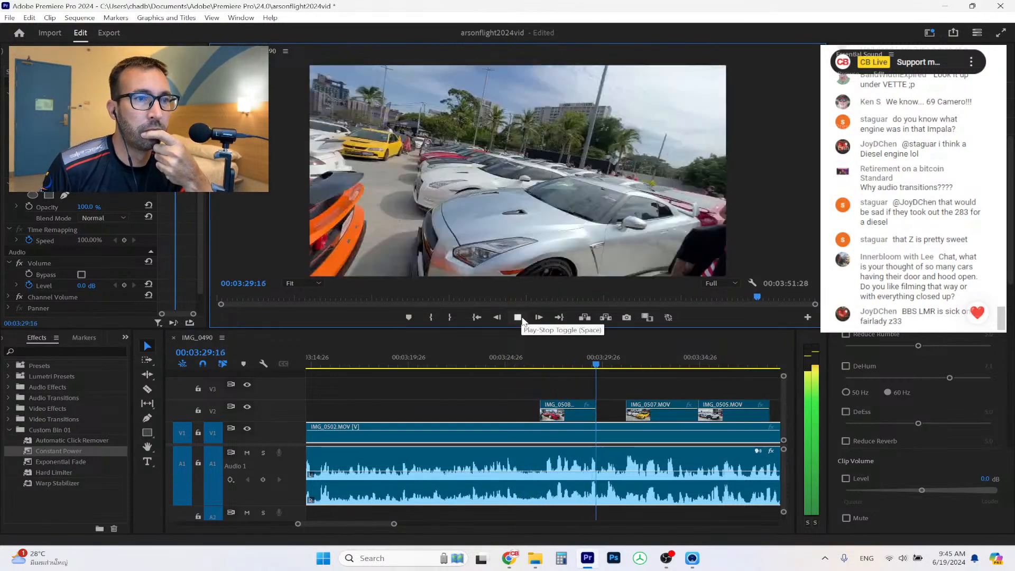
{"action": "left_click", "coordinate": [518, 318]}
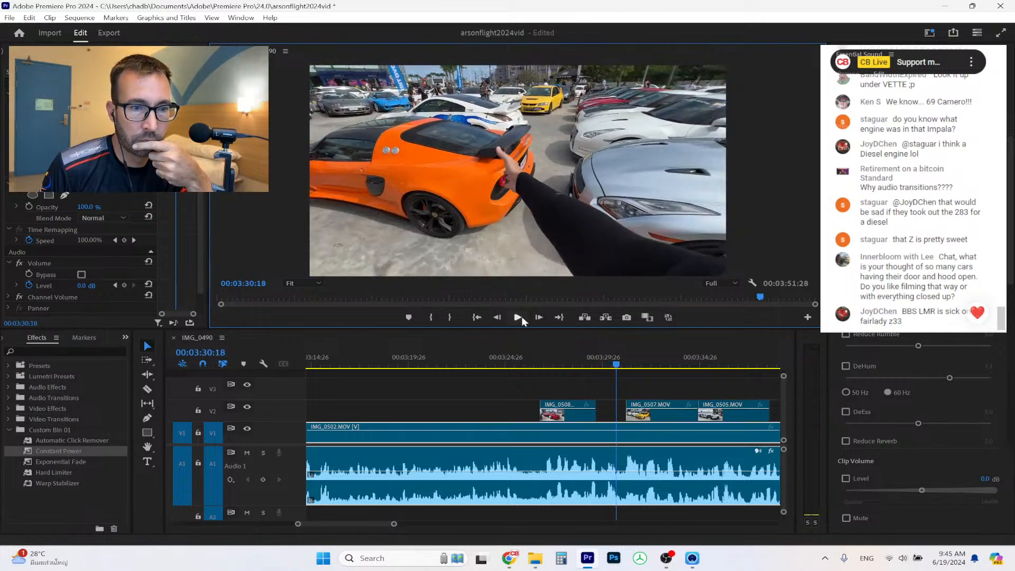
{"action": "left_click", "coordinate": [544, 405]}
{"action": "left_click_drag", "start_coordinate": [543, 405], "coordinate": [548, 406]}
{"action": "left_click_drag", "start_coordinate": [598, 364], "coordinate": [608, 364]}
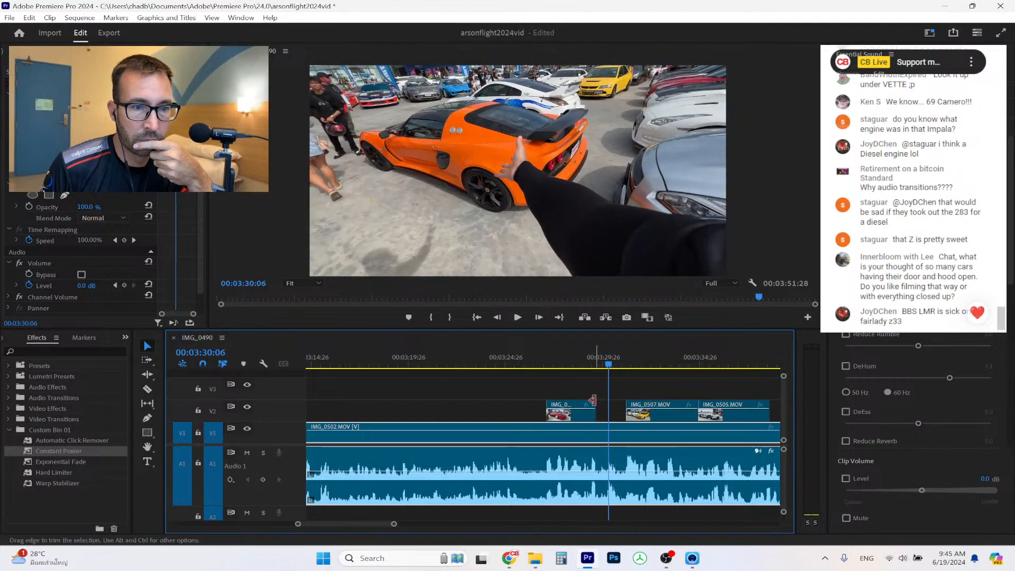
{"action": "left_click_drag", "start_coordinate": [578, 406], "coordinate": [591, 407]}
{"action": "left_click_drag", "start_coordinate": [514, 357], "coordinate": [545, 359]}
{"action": "left_click_drag", "start_coordinate": [563, 404], "coordinate": [546, 404]}
{"action": "left_click", "coordinate": [518, 360]}
{"action": "left_click", "coordinate": [520, 319]}
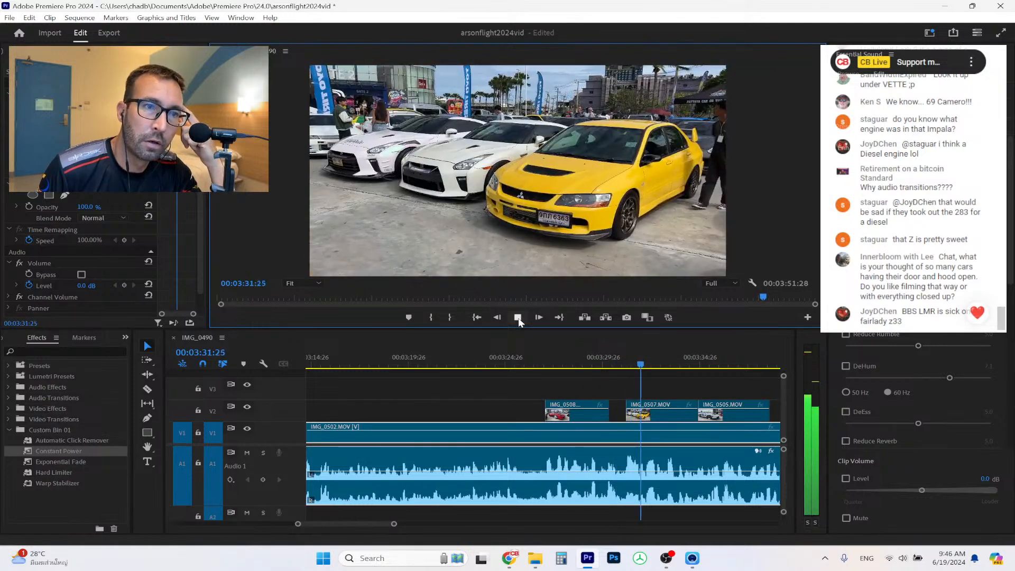
{"action": "left_click", "coordinate": [518, 318]}
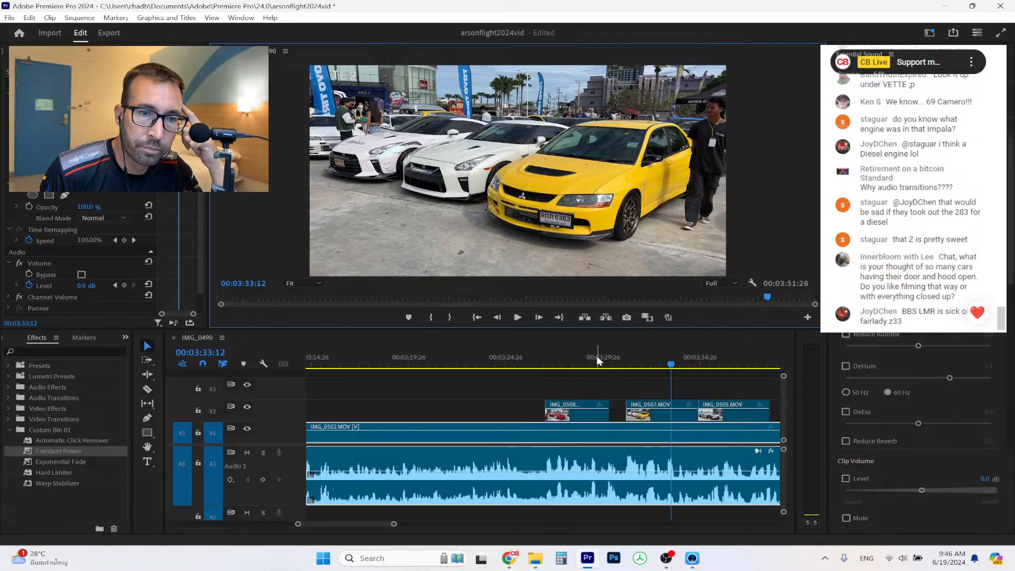
Append IMG_0515 from the 13 Pro Max folder directly after the last IMG_0502.MOV clip on V1 and play it through.
{"action": "left_click_drag", "start_coordinate": [396, 527], "coordinate": [504, 525]}
{"action": "mouse_move", "coordinate": [543, 561]}
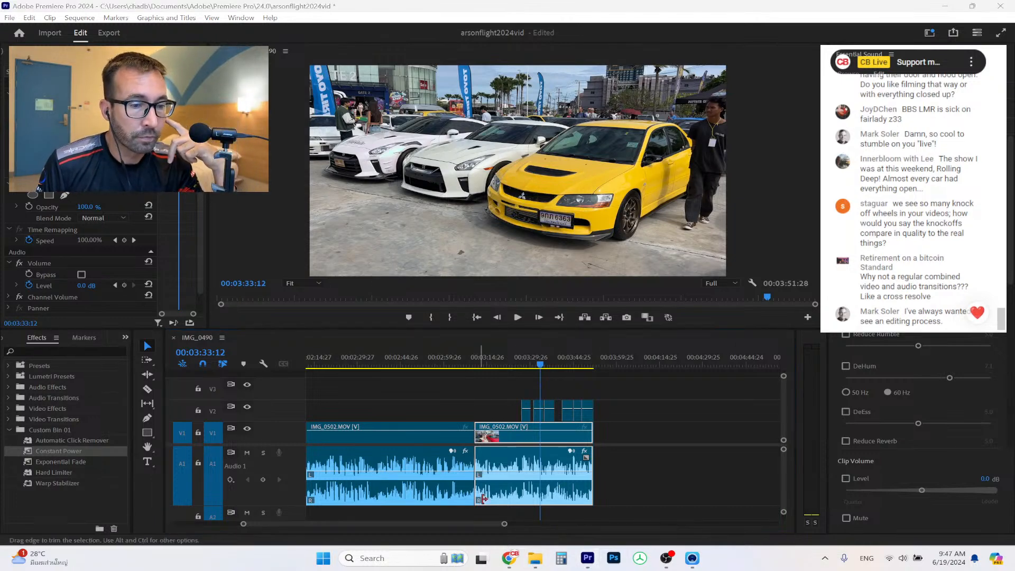
{"action": "left_click", "coordinate": [531, 557]}
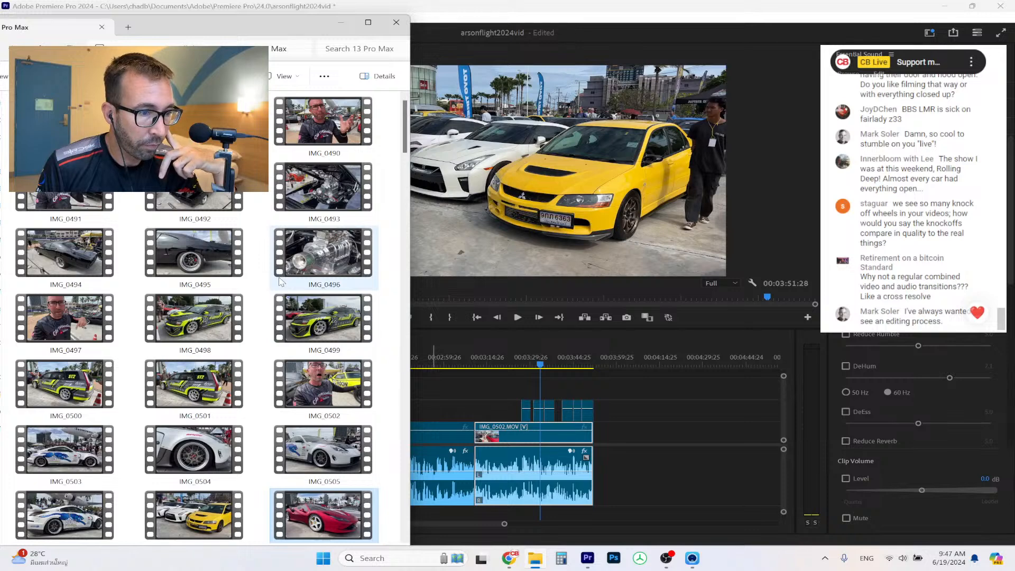
{"action": "scroll", "coordinate": [280, 282], "scroll_direction": "down", "scroll_amount": 3}
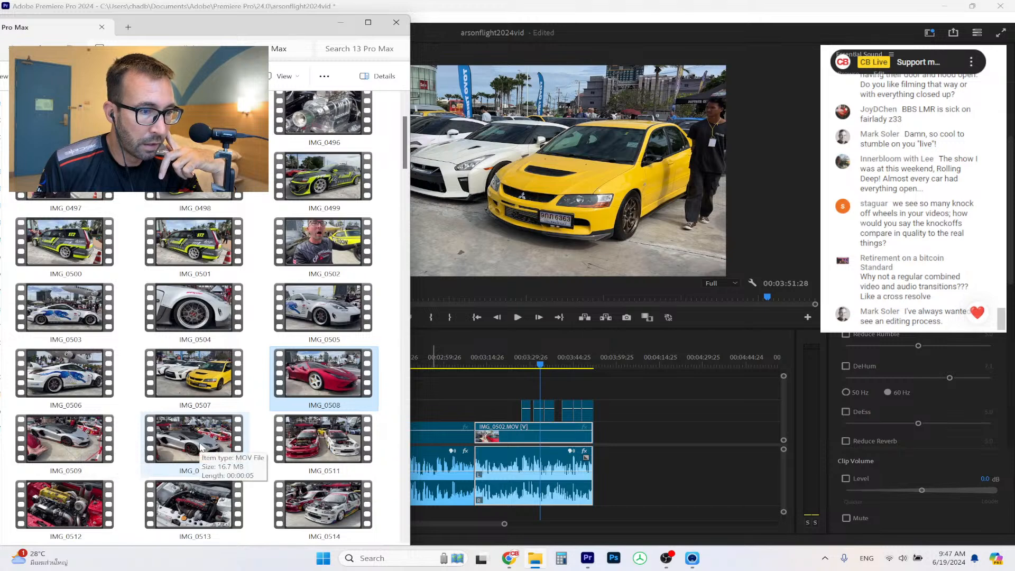
{"action": "scroll", "coordinate": [200, 446], "scroll_direction": "down", "scroll_amount": 3}
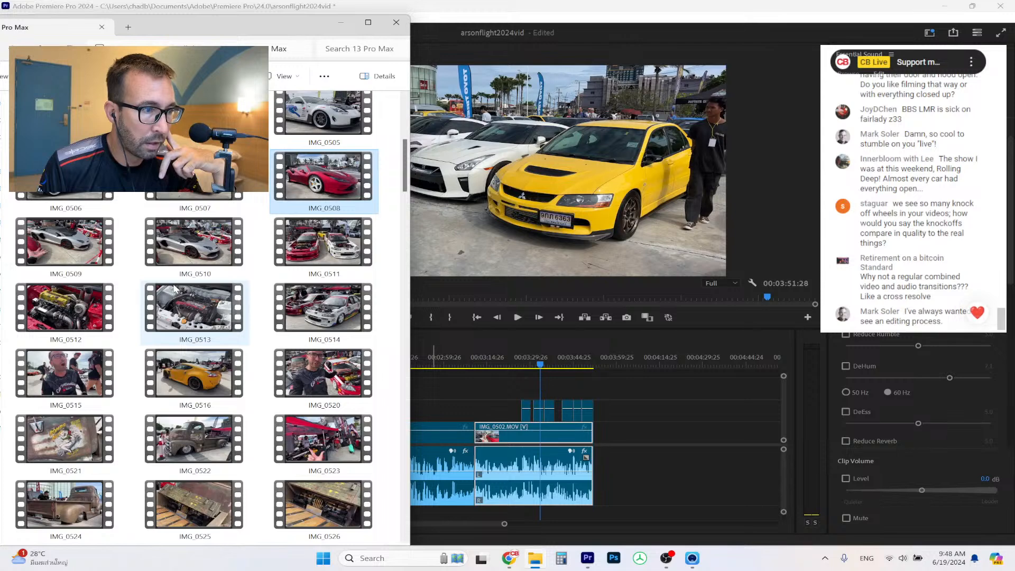
{"action": "left_click_drag", "start_coordinate": [77, 381], "coordinate": [606, 440]}
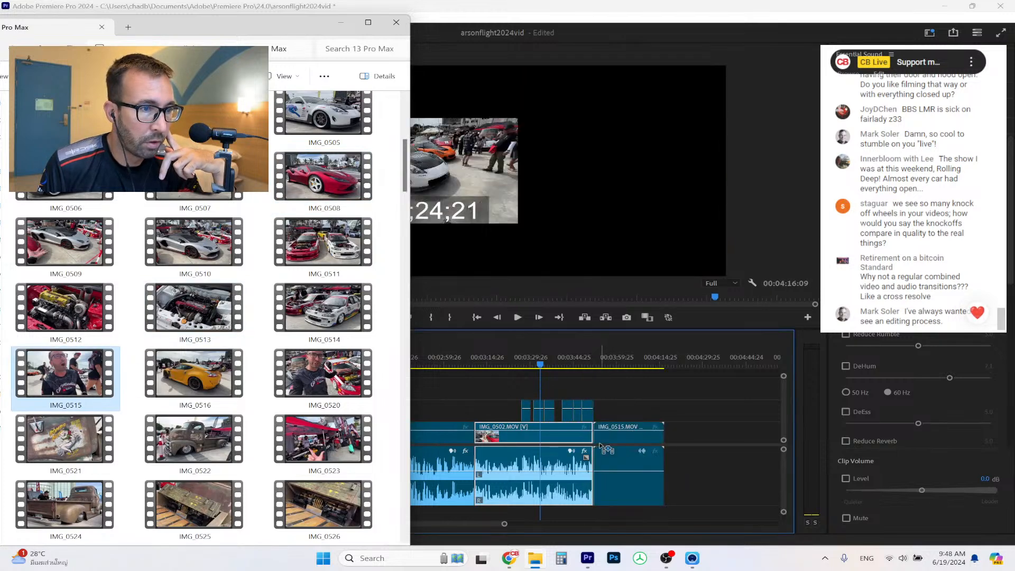
{"action": "left_click", "coordinate": [594, 356]}
{"action": "left_click", "coordinate": [521, 318]}
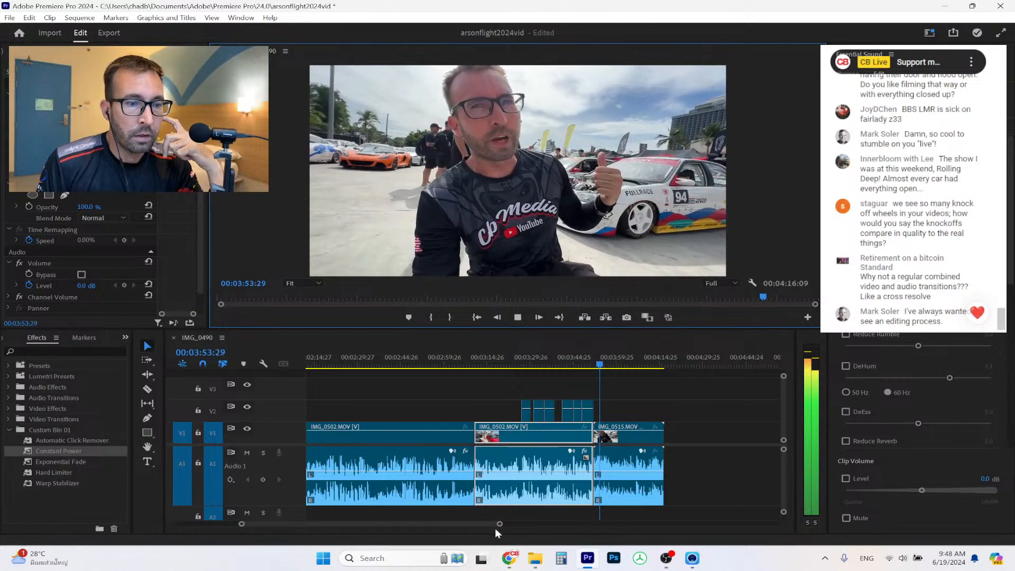
{"action": "left_click_drag", "start_coordinate": [499, 524], "coordinate": [457, 524]}
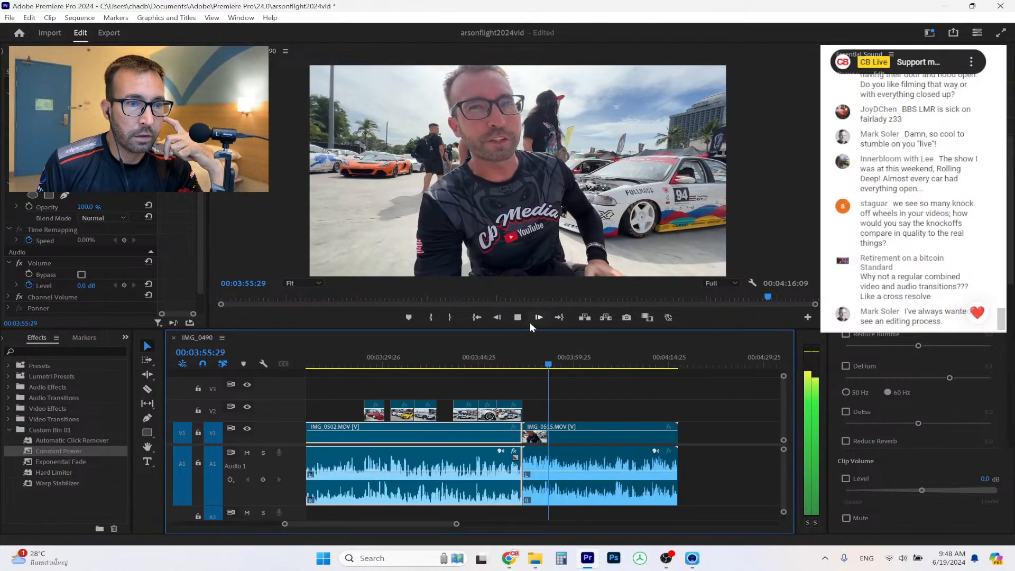
{"action": "left_click_drag", "start_coordinate": [457, 524], "coordinate": [499, 524]}
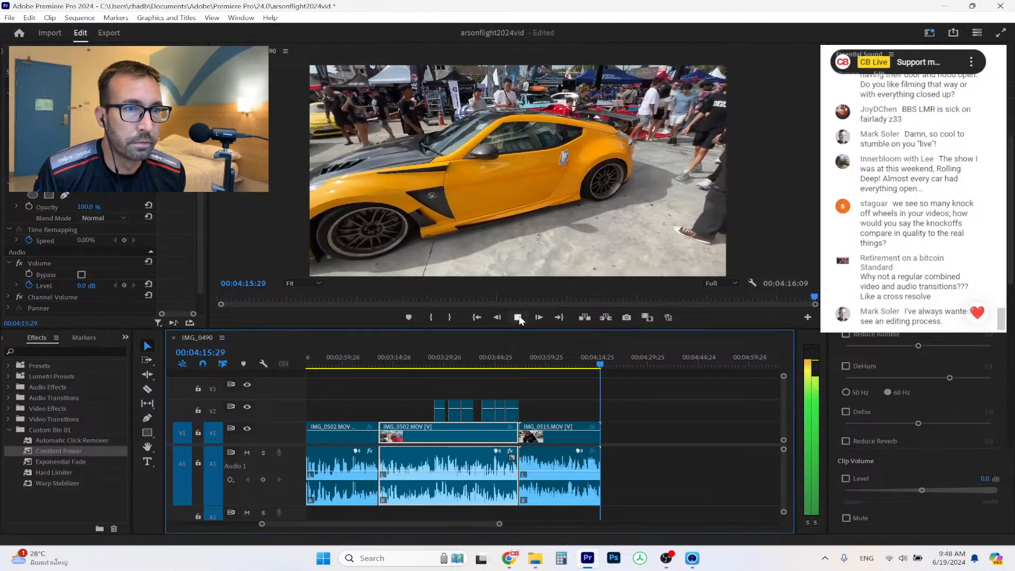
Add IMG_0520 from the 13 Pro Max folder to V1 after IMG_0515.MOV and play its opening.
{"action": "left_click", "coordinate": [531, 559]}
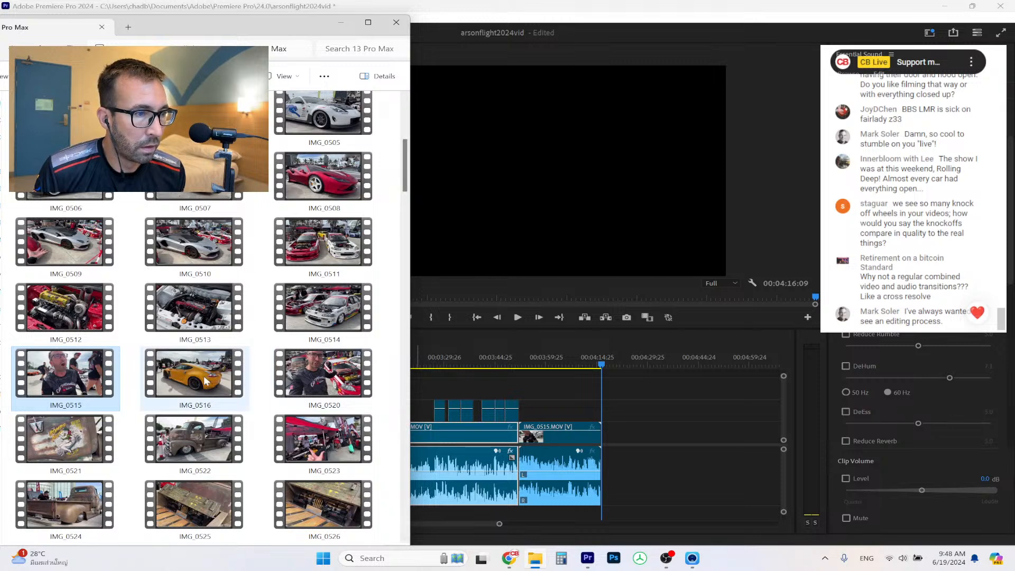
{"action": "left_click_drag", "start_coordinate": [320, 378], "coordinate": [609, 410]}
{"action": "left_click", "coordinate": [614, 364]}
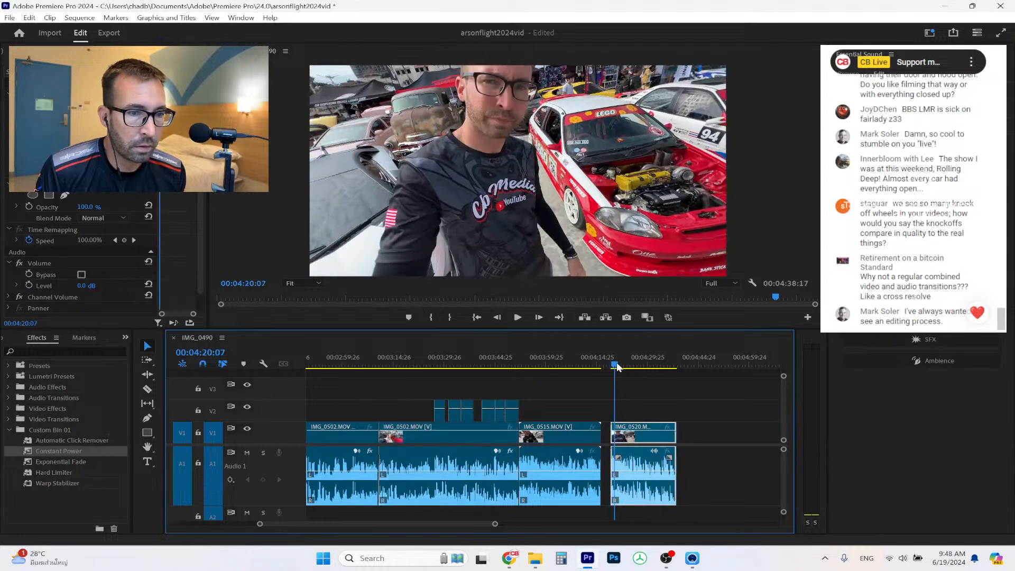
{"action": "left_click", "coordinate": [518, 318]}
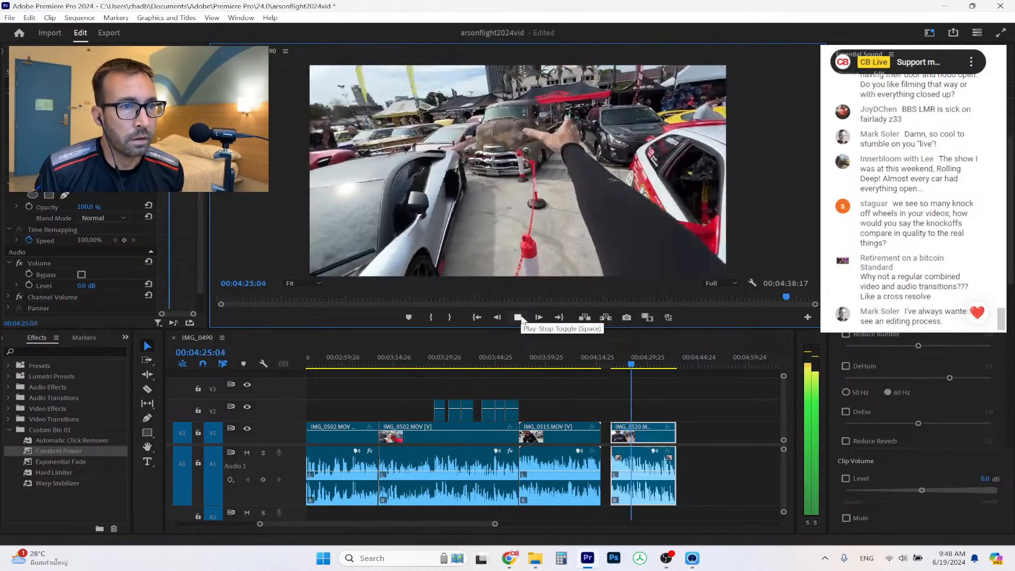
{"action": "left_click", "coordinate": [518, 317]}
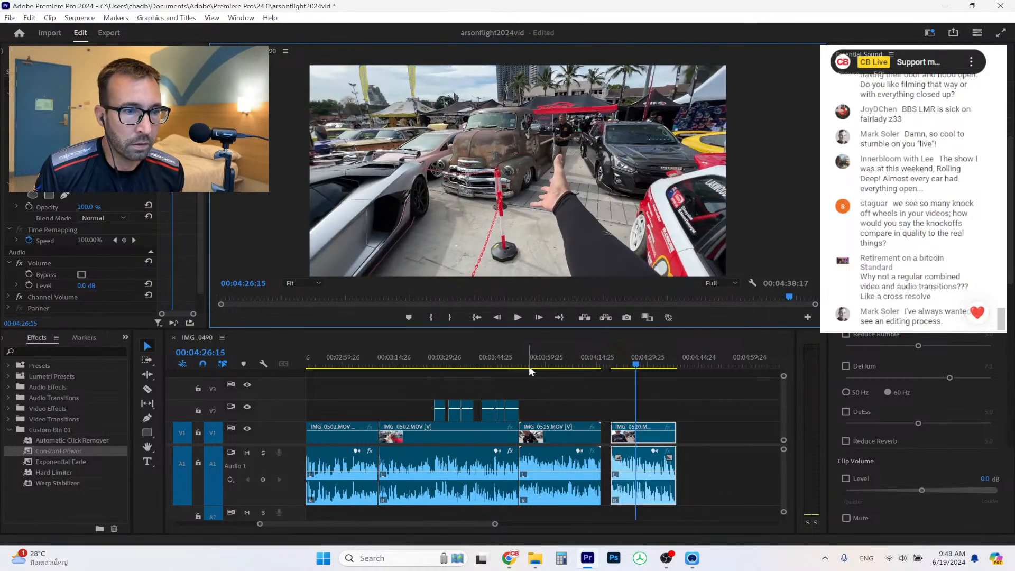
Trim the start of IMG_0515.MOV to 00:03:53:04 and close the gap before it.
{"action": "left_click", "coordinate": [564, 499]}
{"action": "left_click_drag", "start_coordinate": [496, 525], "coordinate": [387, 524]}
{"action": "left_click_drag", "start_coordinate": [467, 355], "coordinate": [503, 357]}
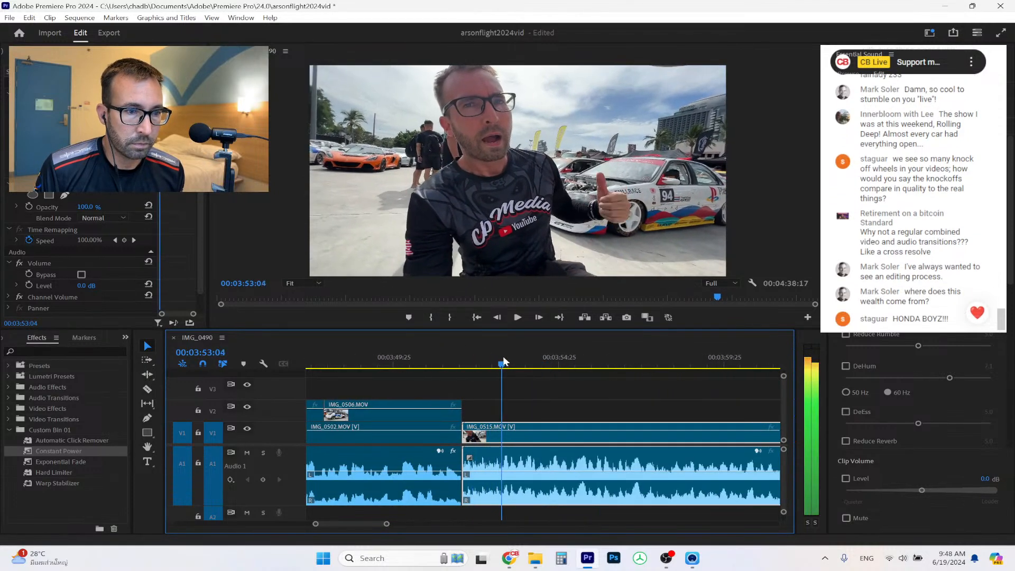
{"action": "left_click_drag", "start_coordinate": [470, 423], "coordinate": [502, 425]}
{"action": "left_click", "coordinate": [481, 433]}
{"action": "key", "text": "Delete"}
{"action": "left_click_drag", "start_coordinate": [97, 455], "coordinate": [340, 480]}
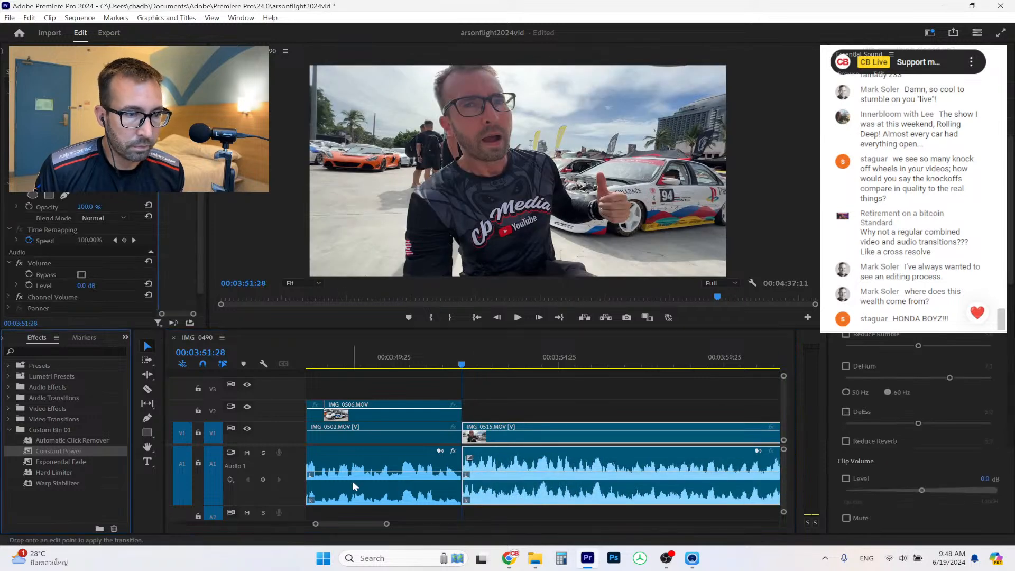
{"action": "mouse_move", "coordinate": [461, 485]}
{"action": "left_mouse_down"}
{"action": "mouse_move", "coordinate": [478, 493]}
{"action": "mouse_move", "coordinate": [455, 471]}
{"action": "left_mouse_up"}
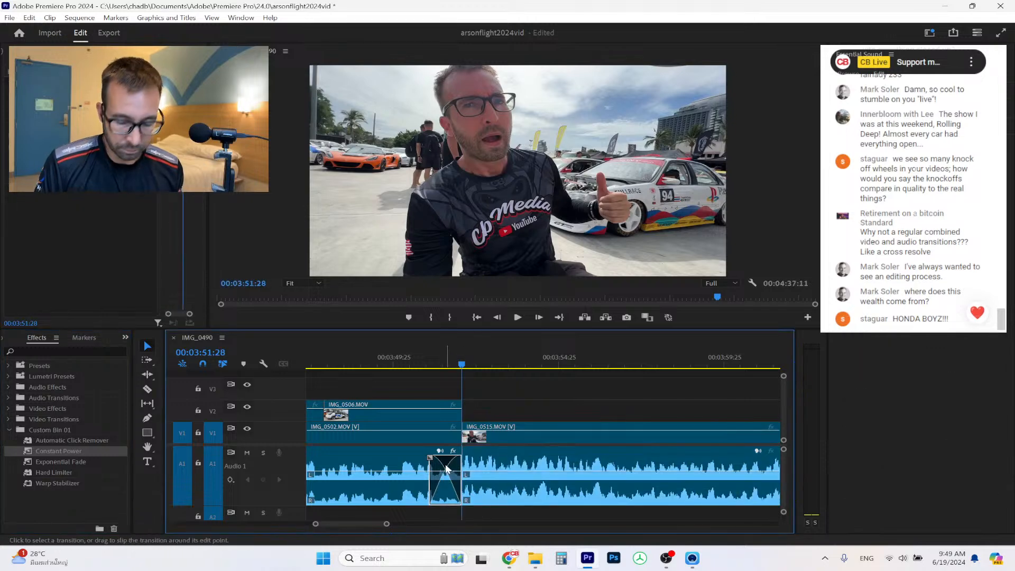
{"action": "key", "text": "Delete"}
Play the join before IMG_0515.MOV and ripple-trim the end of IMG_0502.MOV to 00:03:51:21.
{"action": "left_click", "coordinate": [395, 355]}
{"action": "left_click", "coordinate": [517, 319]}
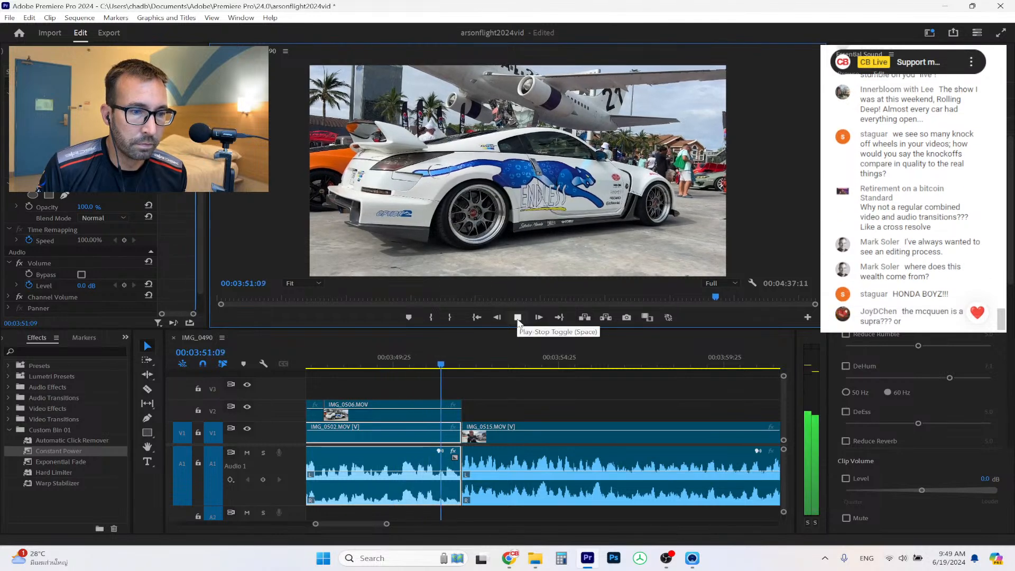
{"action": "left_click", "coordinate": [517, 318]}
{"action": "left_click_drag", "start_coordinate": [461, 434], "coordinate": [454, 435]}
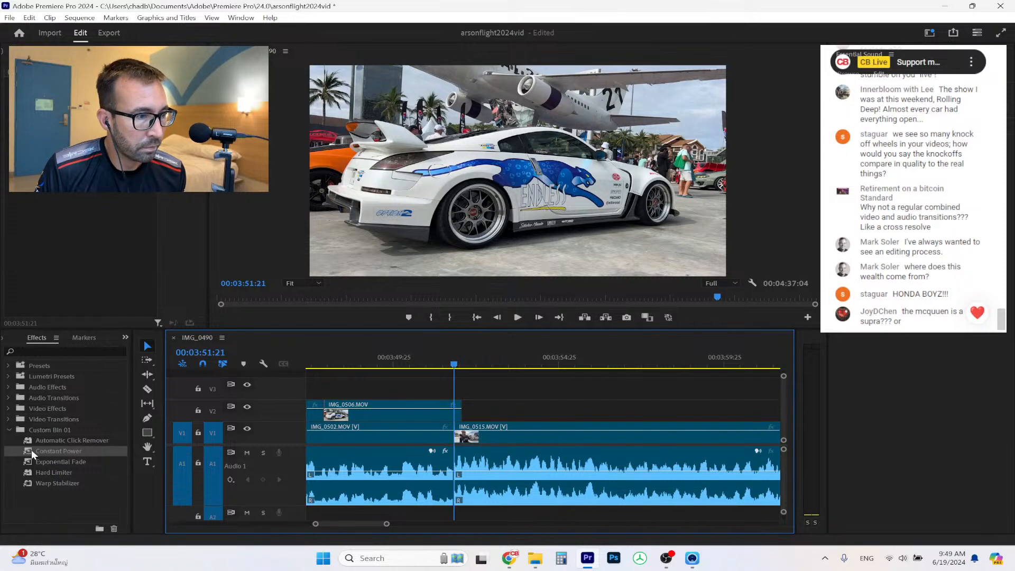
Add a Constant Power transition to the audio join between IMG_0502.MOV and IMG_0515.MOV, and play it back.
{"action": "left_click_drag", "start_coordinate": [59, 451], "coordinate": [458, 481]}
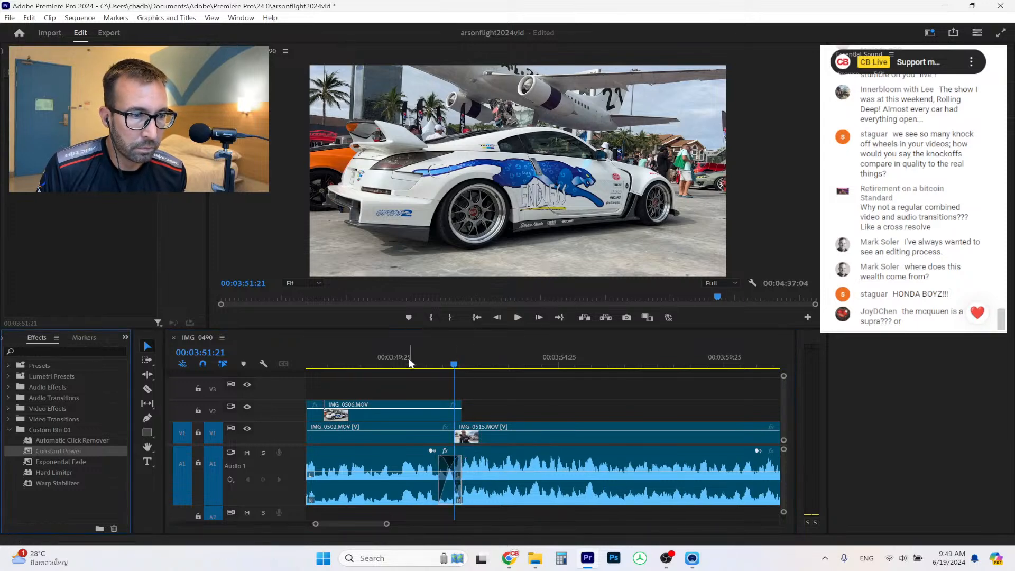
{"action": "left_click", "coordinate": [414, 363]}
{"action": "left_click", "coordinate": [518, 317]}
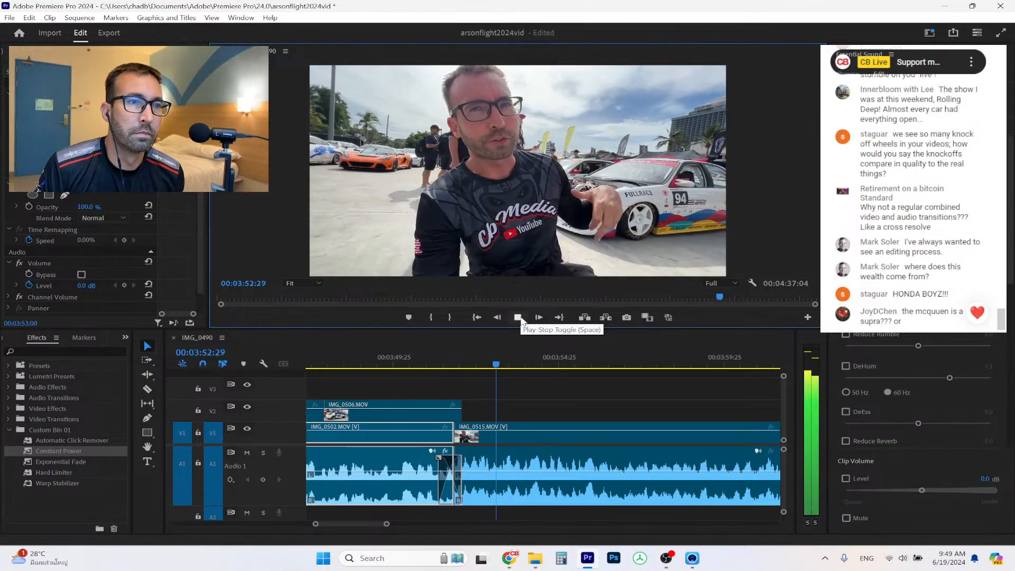
{"action": "left_click", "coordinate": [518, 318]}
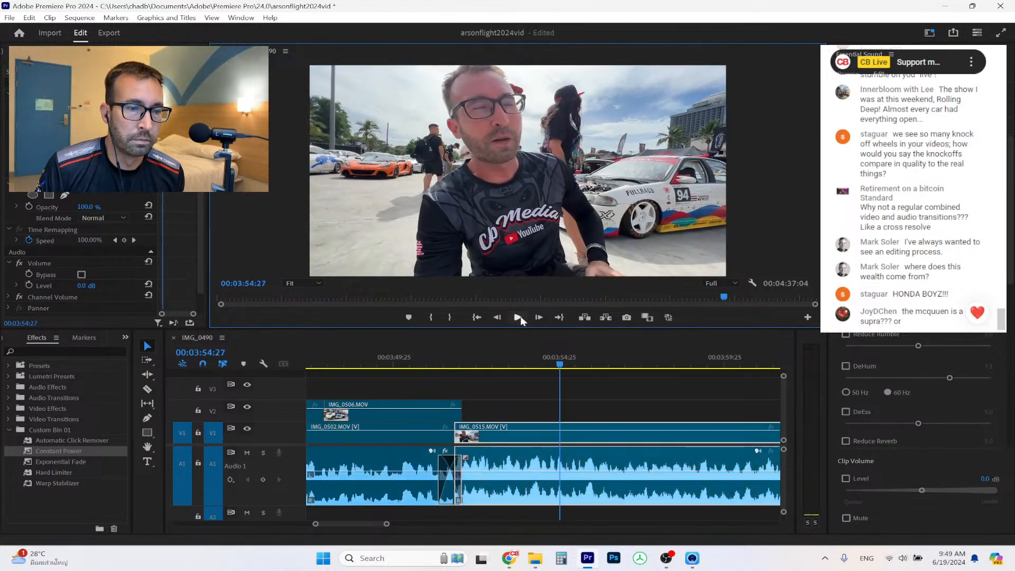
Add IMG_0514 from the 13 Pro Max folder to V2 above the beginning of IMG_0515.MOV.
{"action": "left_click", "coordinate": [535, 558]}
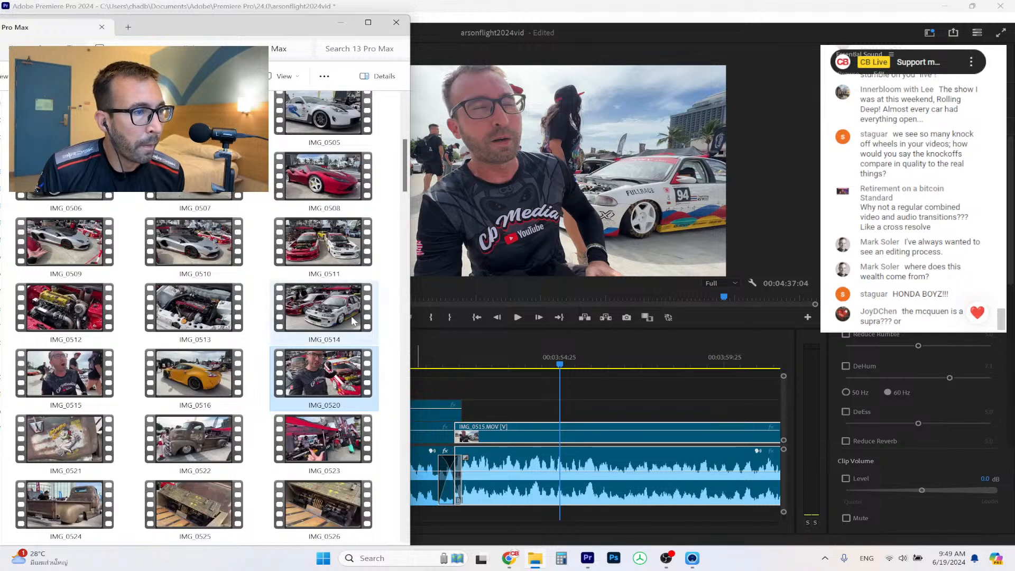
{"action": "left_click_drag", "start_coordinate": [344, 315], "coordinate": [561, 423]}
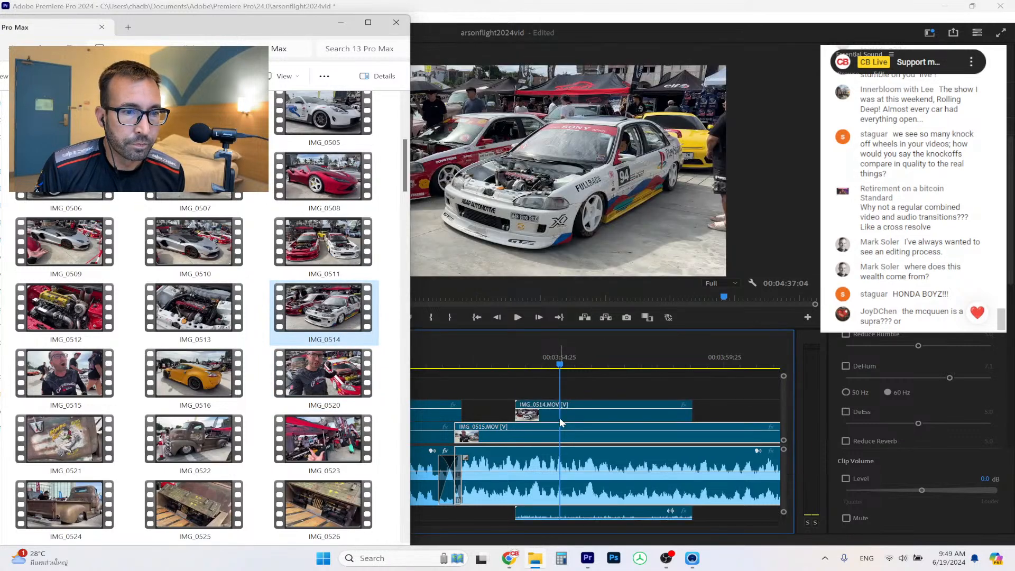
Unlink IMG_0514 on V2, delete its audio and trim both ends of the video clip.
{"action": "right_click", "coordinate": [561, 414]}
{"action": "left_click", "coordinate": [603, 217]}
{"action": "left_click", "coordinate": [604, 516]}
{"action": "key", "text": "Delete"}
{"action": "left_click_drag", "start_coordinate": [518, 403], "coordinate": [533, 404]}
{"action": "left_click_drag", "start_coordinate": [688, 405], "coordinate": [662, 405]}
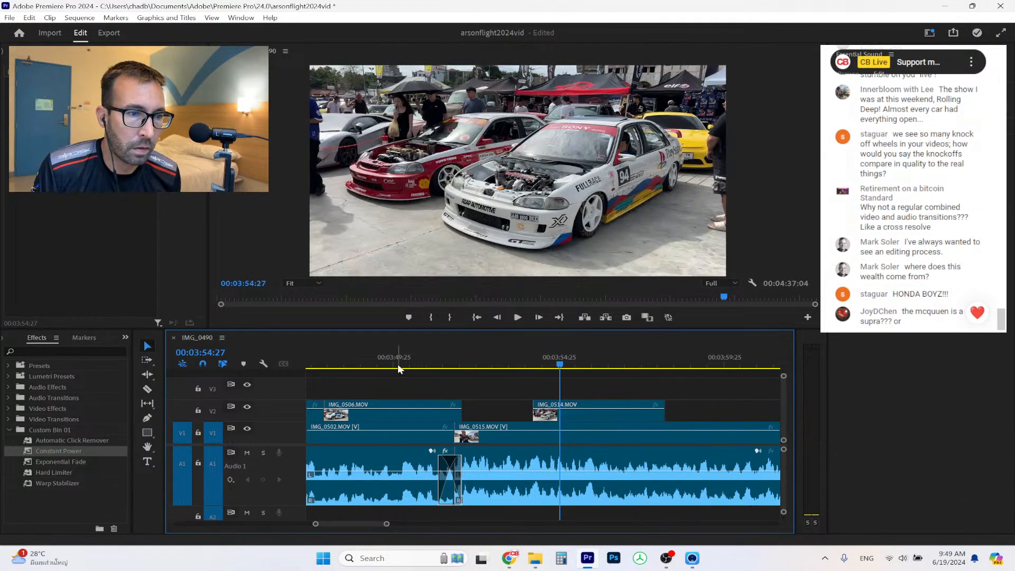
Review the IMG_0514 overlay in playback, add IMG_0512 on V2 directly after it and unlink its audio.
{"action": "left_click", "coordinate": [413, 365]}
{"action": "left_click", "coordinate": [519, 319]}
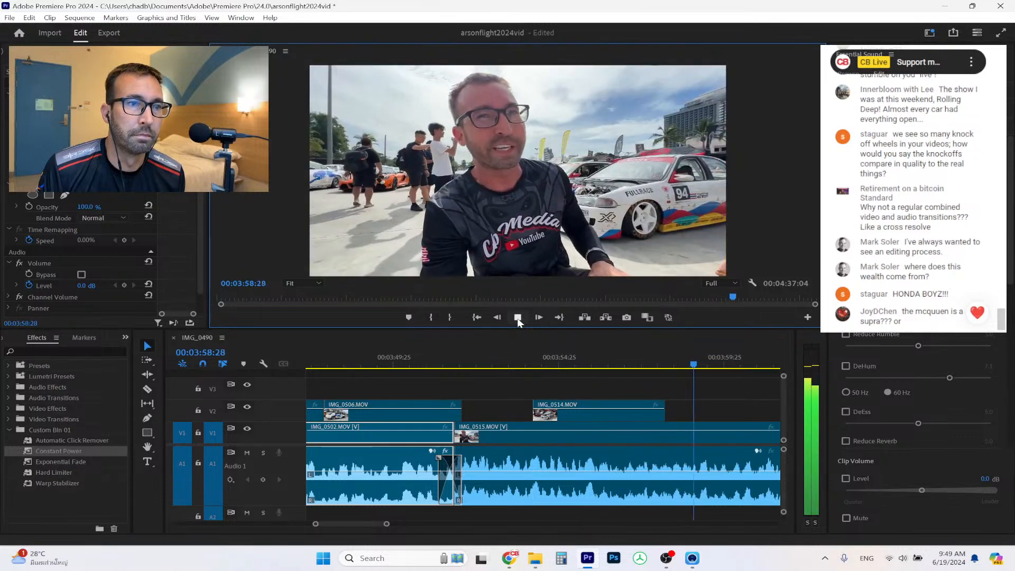
{"action": "left_click", "coordinate": [519, 319]}
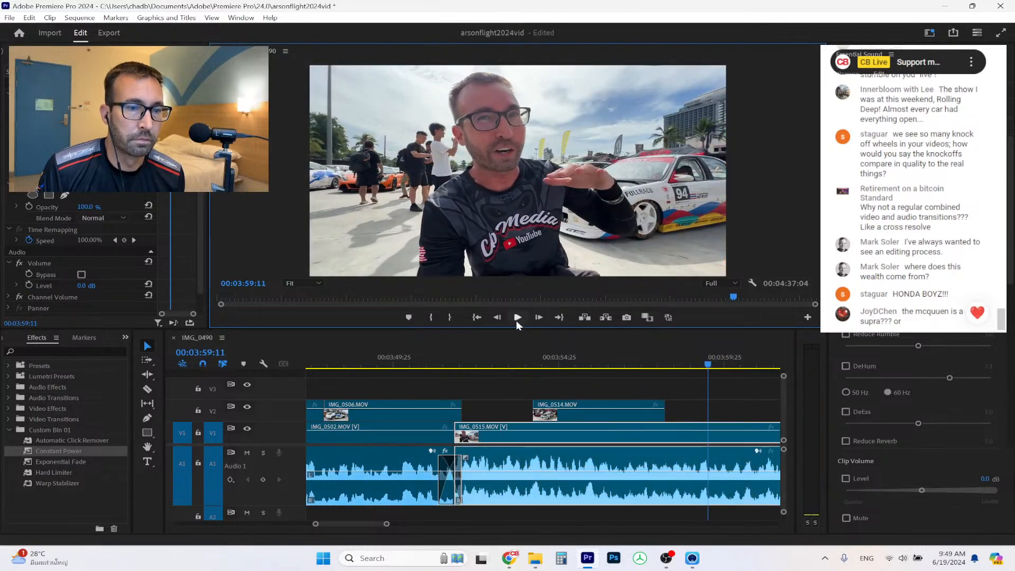
{"action": "left_click", "coordinate": [540, 558]}
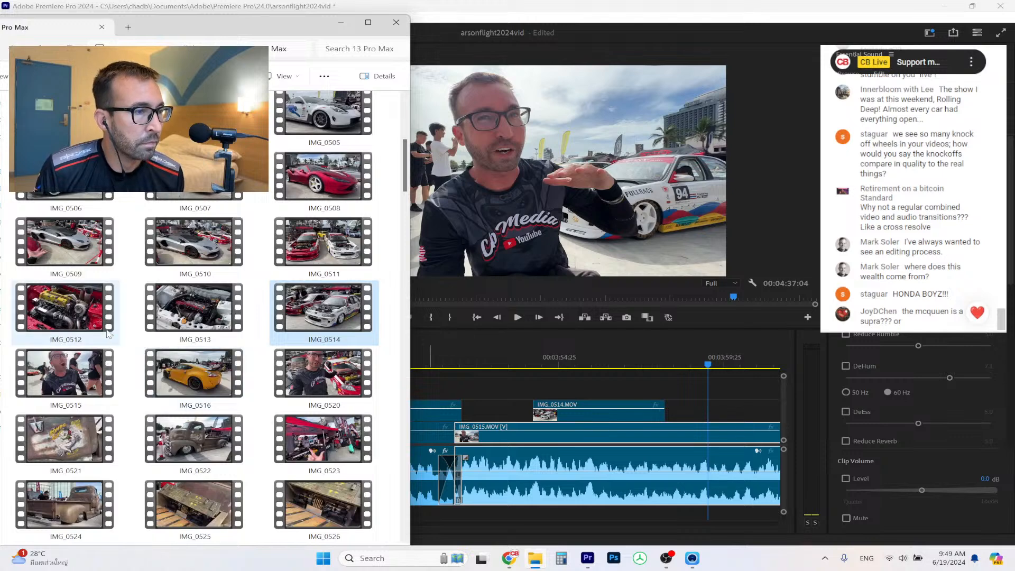
{"action": "left_click_drag", "start_coordinate": [58, 316], "coordinate": [688, 407]}
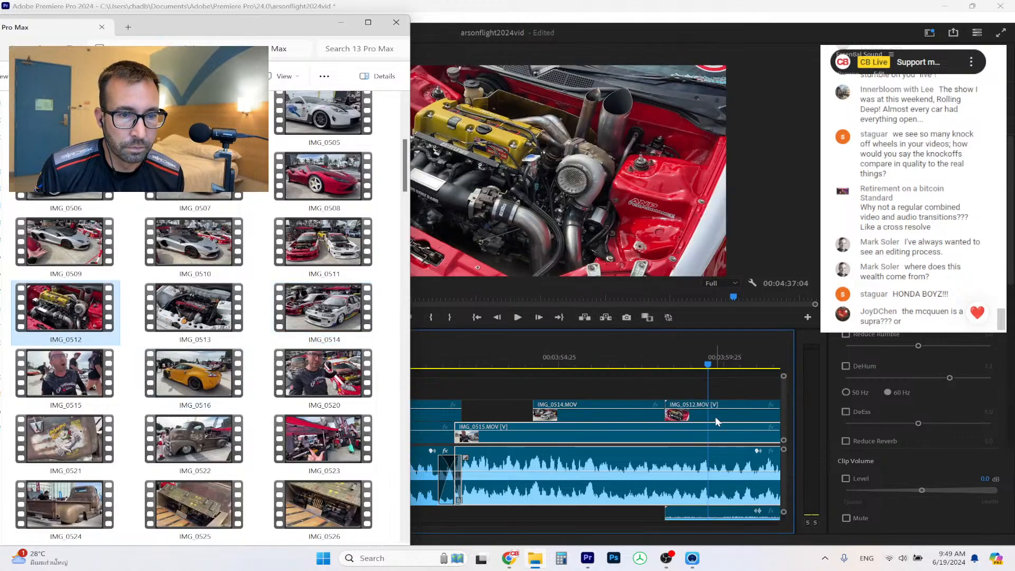
{"action": "right_click", "coordinate": [713, 411]}
{"action": "key", "text": "Escape"}
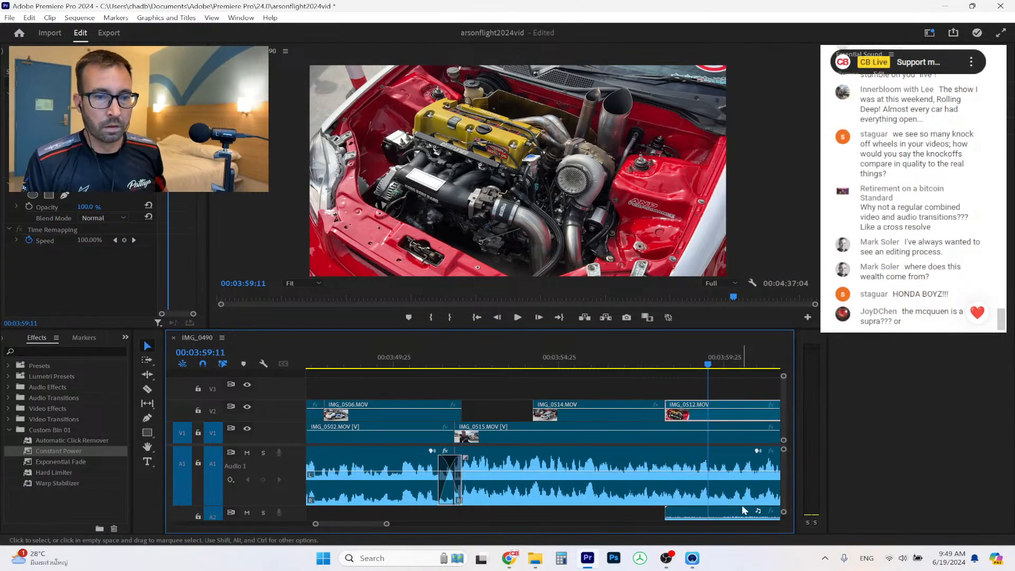
Delete IMG_0512's separate audio and shorten the video clip, keeping it against IMG_0514 on V2.
{"action": "left_click_drag", "start_coordinate": [666, 414], "coordinate": [709, 411]}
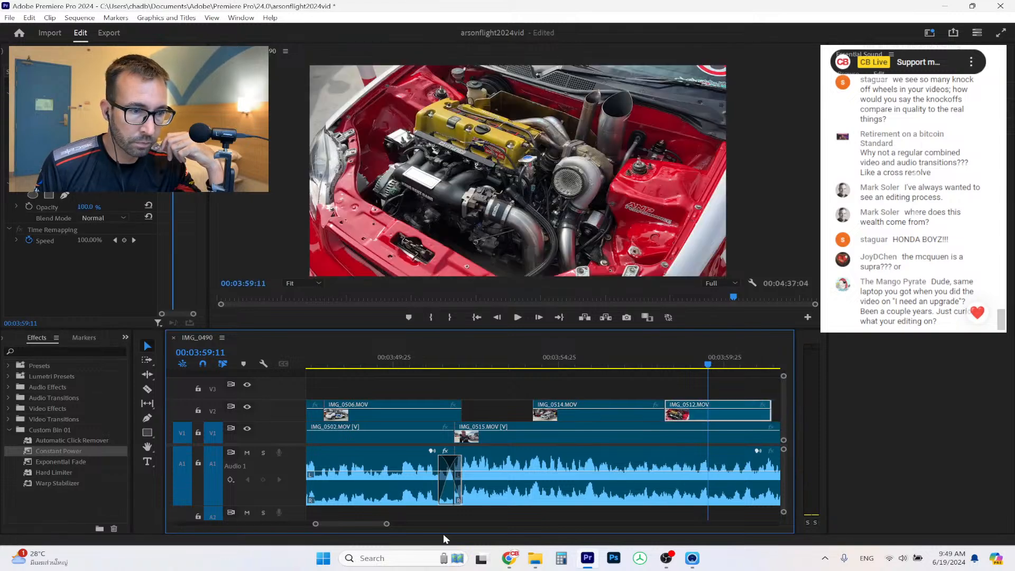
{"action": "left_click_drag", "start_coordinate": [386, 524], "coordinate": [406, 524]}
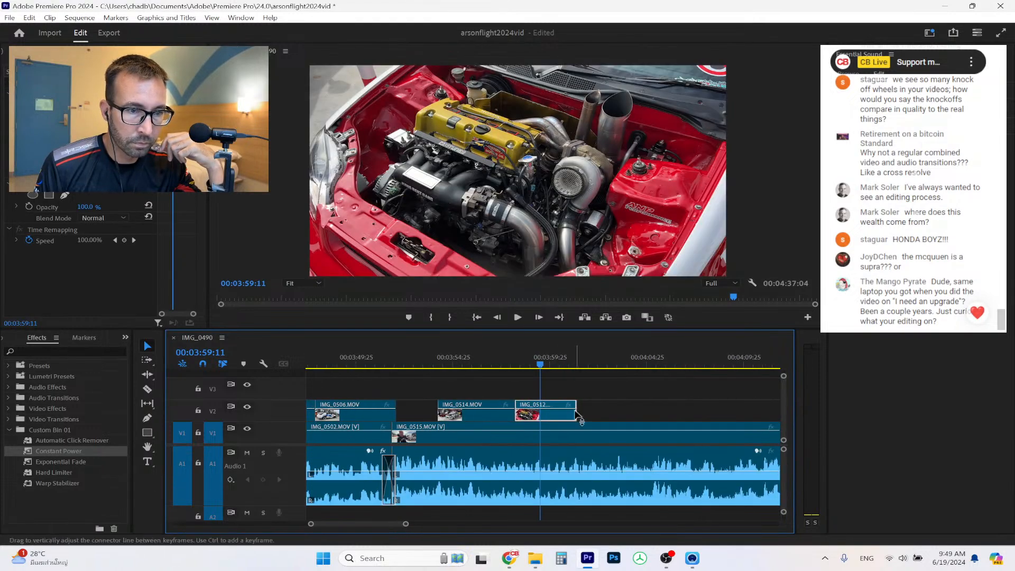
{"action": "left_click_drag", "start_coordinate": [575, 416], "coordinate": [569, 417]}
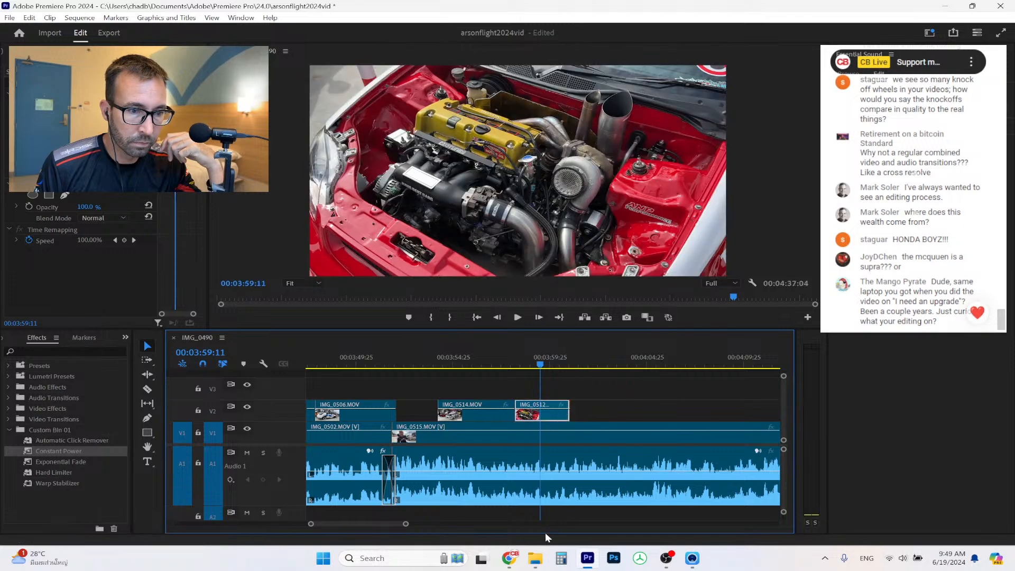
Add IMG_0511 on V2 after IMG_0512, unlink it and delete its audio.
{"action": "left_click", "coordinate": [535, 558]}
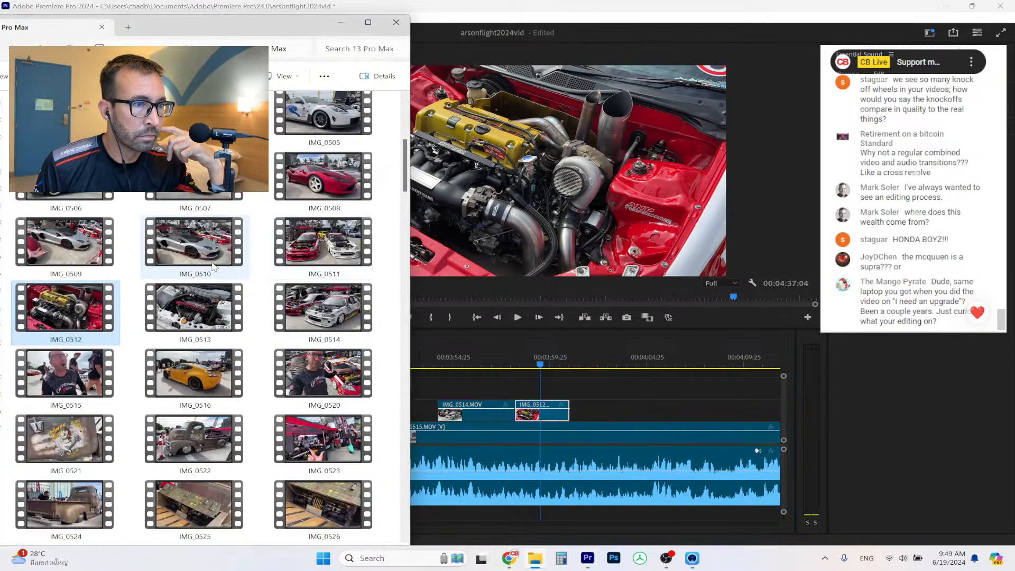
{"action": "left_click_drag", "start_coordinate": [311, 258], "coordinate": [640, 411]}
{"action": "right_click", "coordinate": [640, 411]}
{"action": "left_click", "coordinate": [687, 214]}
{"action": "left_click", "coordinate": [649, 516]}
{"action": "key", "text": "Delete"}
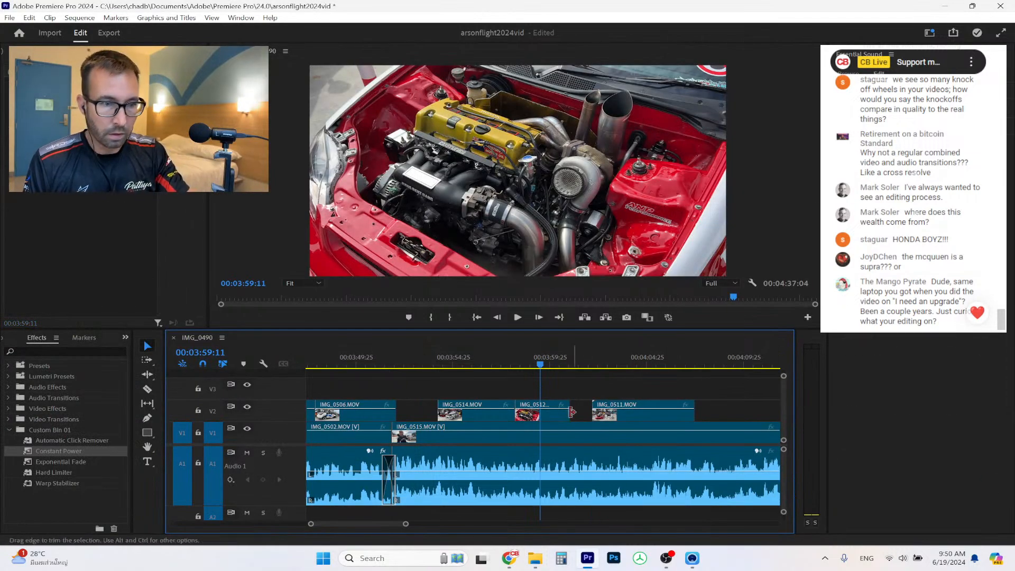
Move IMG_0512 further down V2, and trim IMG_0511 and place it directly after IMG_0514.
{"action": "left_click_drag", "start_coordinate": [552, 413], "coordinate": [768, 415]}
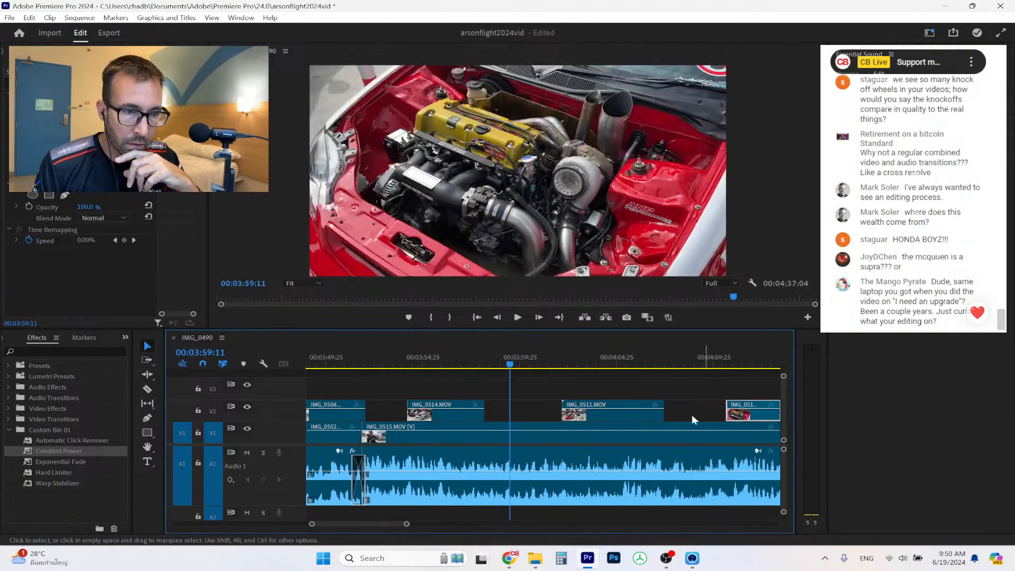
{"action": "left_click", "coordinate": [566, 402]}
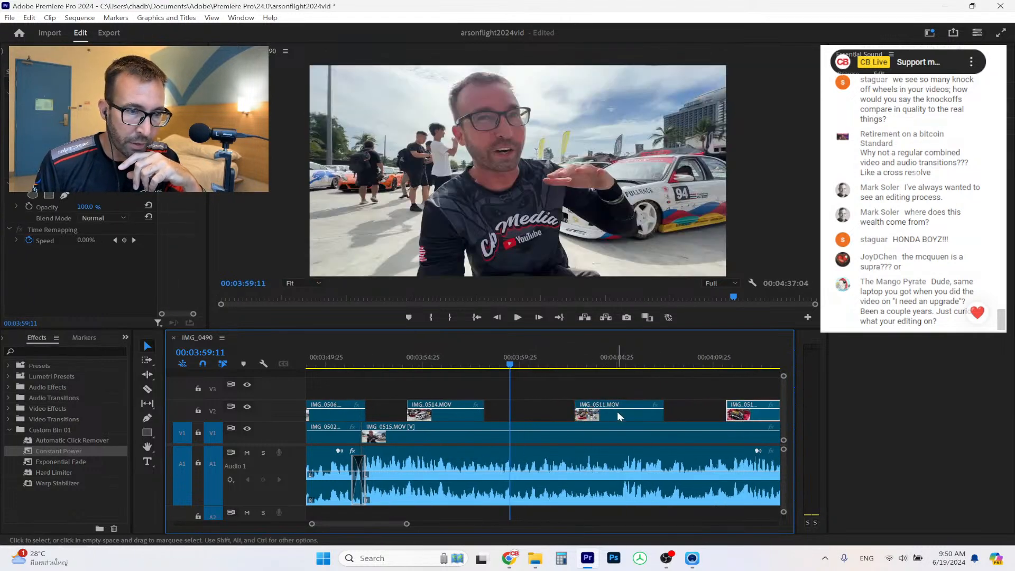
{"action": "left_click_drag", "start_coordinate": [620, 414], "coordinate": [560, 405]}
Play back the edited overlays over IMG_0515 and move IMG_0512 on V2 to the start of IMG_0520.
{"action": "left_click", "coordinate": [350, 359]}
{"action": "left_click", "coordinate": [518, 318]}
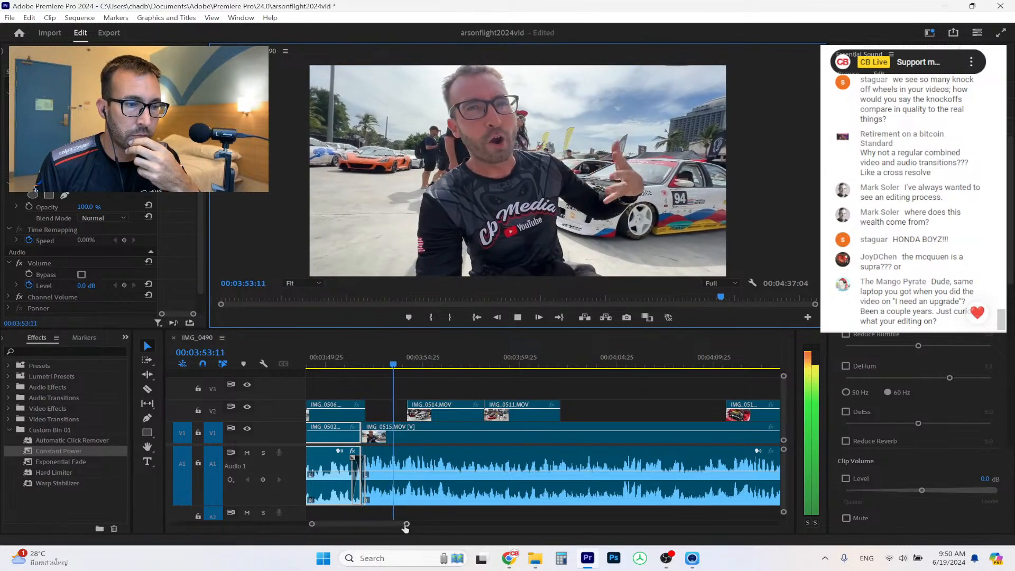
{"action": "left_click_drag", "start_coordinate": [406, 524], "coordinate": [429, 525]}
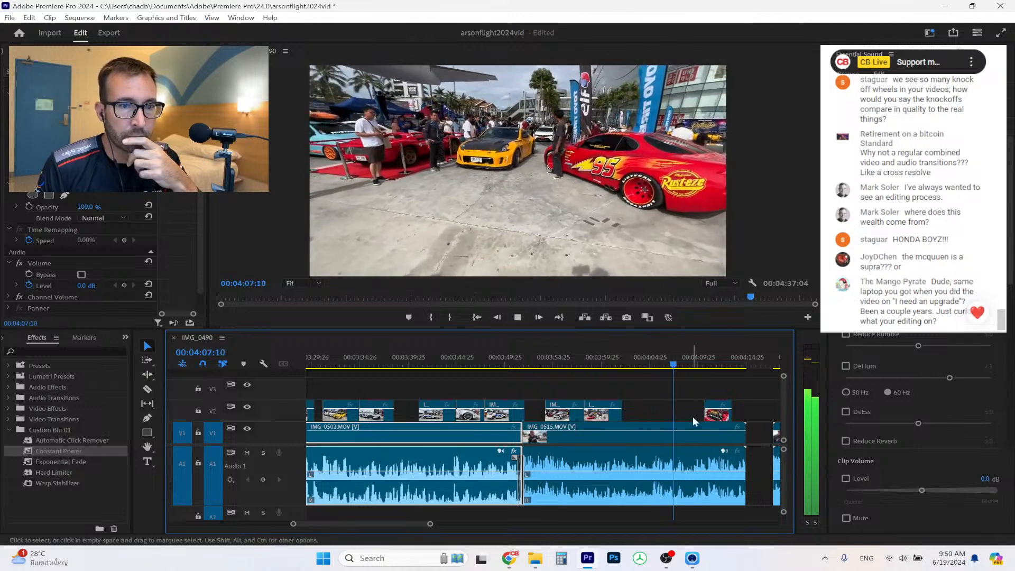
{"action": "left_click", "coordinate": [743, 425]}
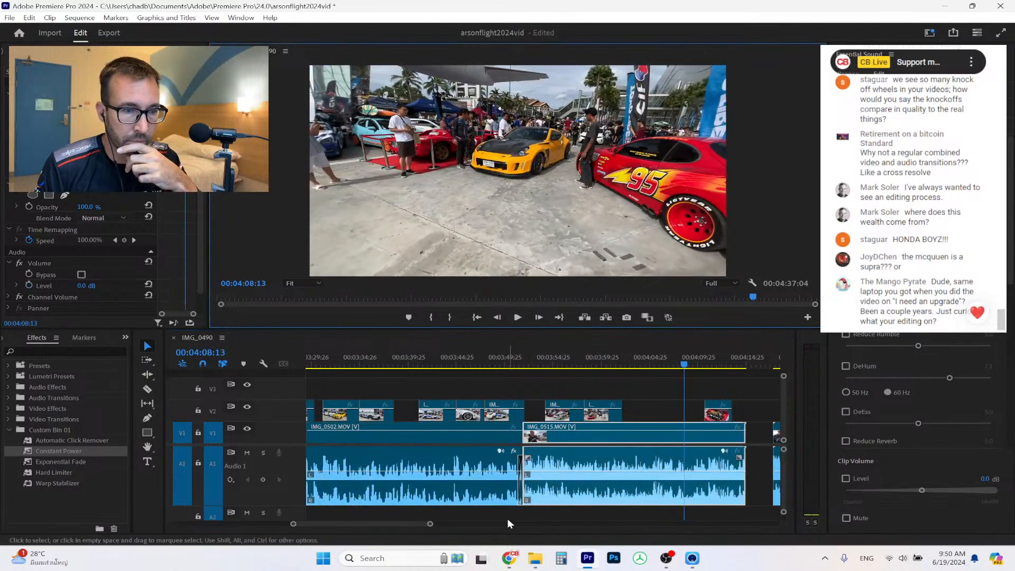
{"action": "left_click_drag", "start_coordinate": [433, 526], "coordinate": [496, 524]}
{"action": "left_click_drag", "start_coordinate": [553, 411], "coordinate": [581, 417]}
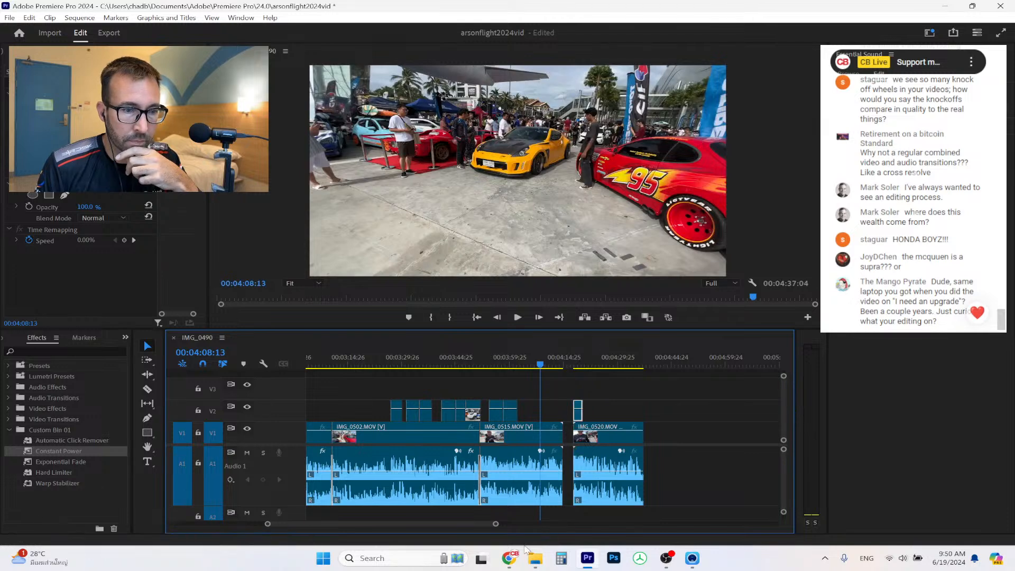
Add the yellow car clip IMG_0516, remove its audio and place it on V2 over the later part of IMG_0515.
{"action": "key", "text": "alt+Tab"}
{"action": "left_click_drag", "start_coordinate": [195, 372], "coordinate": [662, 434]}
{"action": "right_click", "coordinate": [664, 432]}
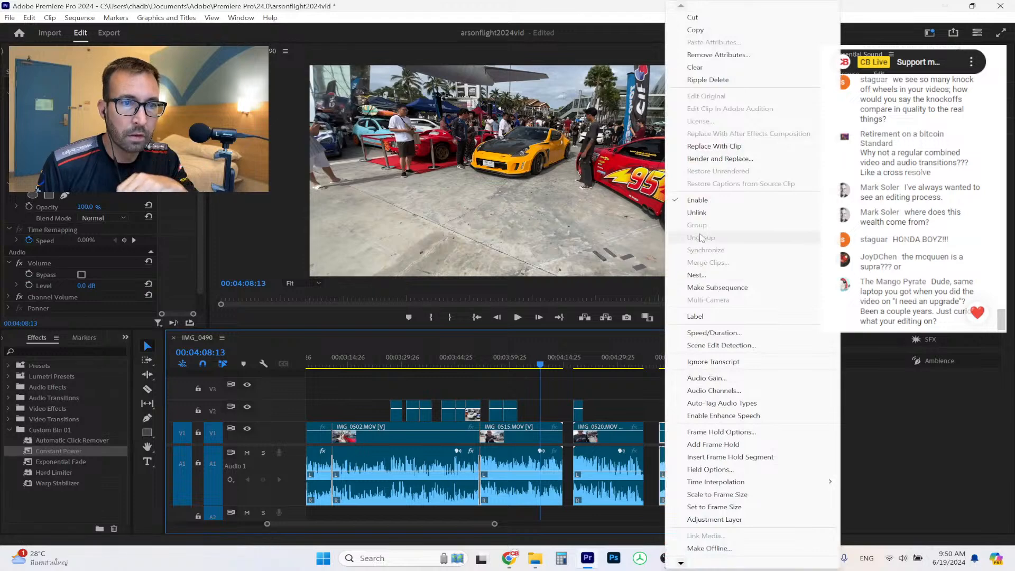
{"action": "left_click", "coordinate": [696, 213]}
{"action": "left_click", "coordinate": [665, 465]}
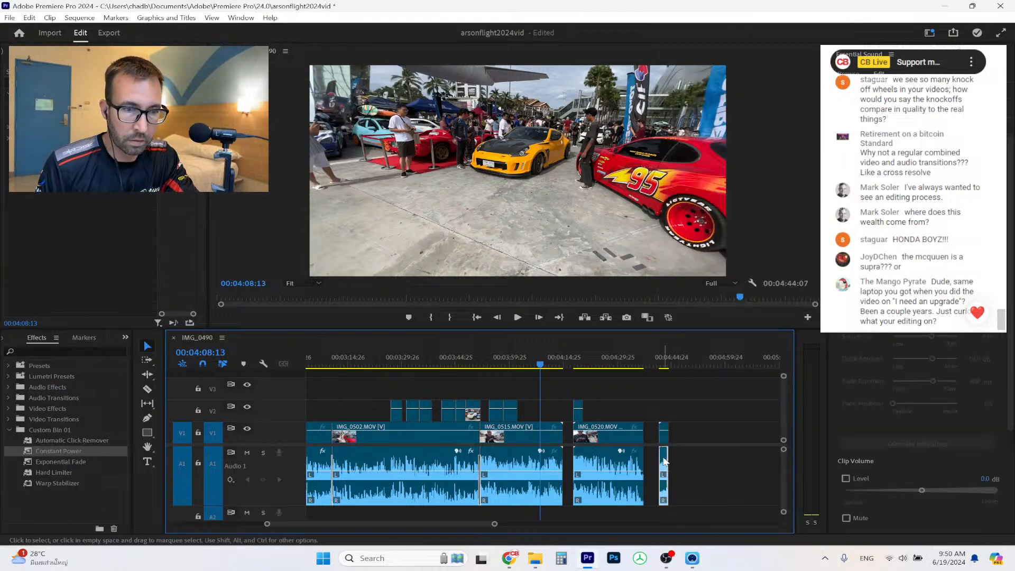
{"action": "key", "text": "Delete"}
{"action": "left_click_drag", "start_coordinate": [665, 439], "coordinate": [549, 419]}
Review the yellow car section, trim the end of IMG_0515 to 00:04:10:18 and move IMG_0516 to end there.
{"action": "left_click", "coordinate": [533, 360]}
{"action": "key", "text": "space"}
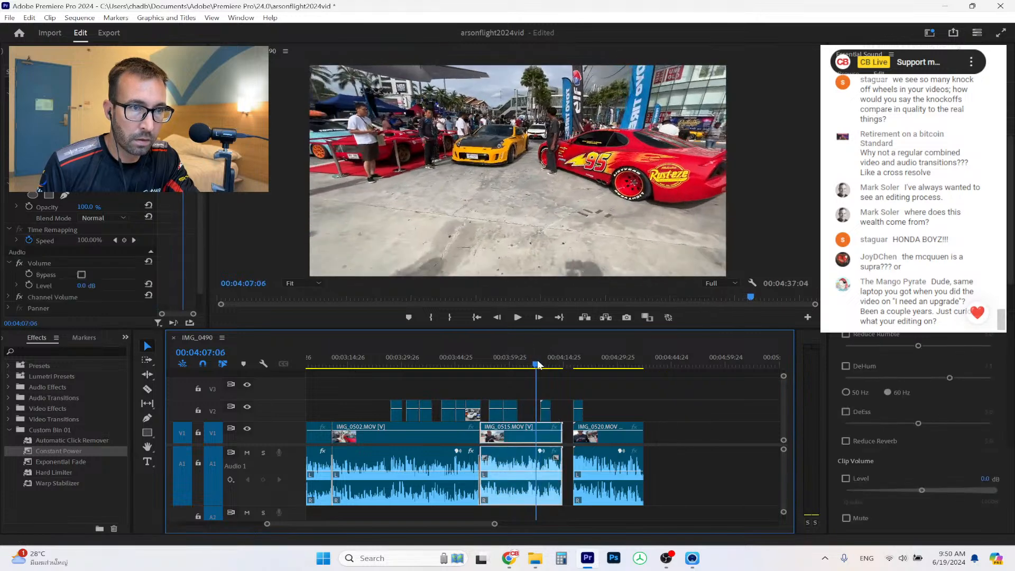
{"action": "left_click_drag", "start_coordinate": [495, 524], "coordinate": [412, 525]}
{"action": "left_click", "coordinate": [518, 319]}
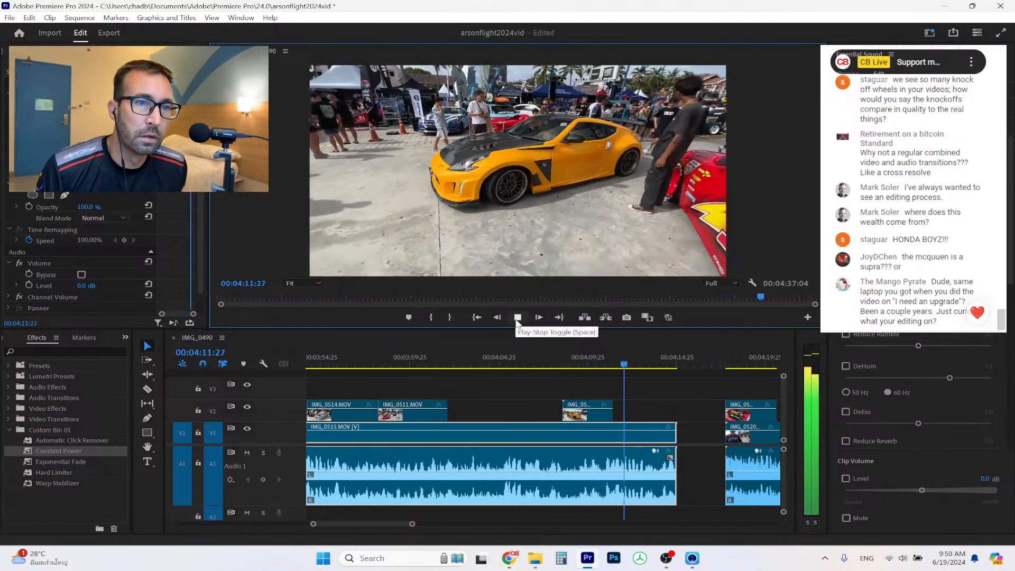
{"action": "left_click", "coordinate": [518, 319]}
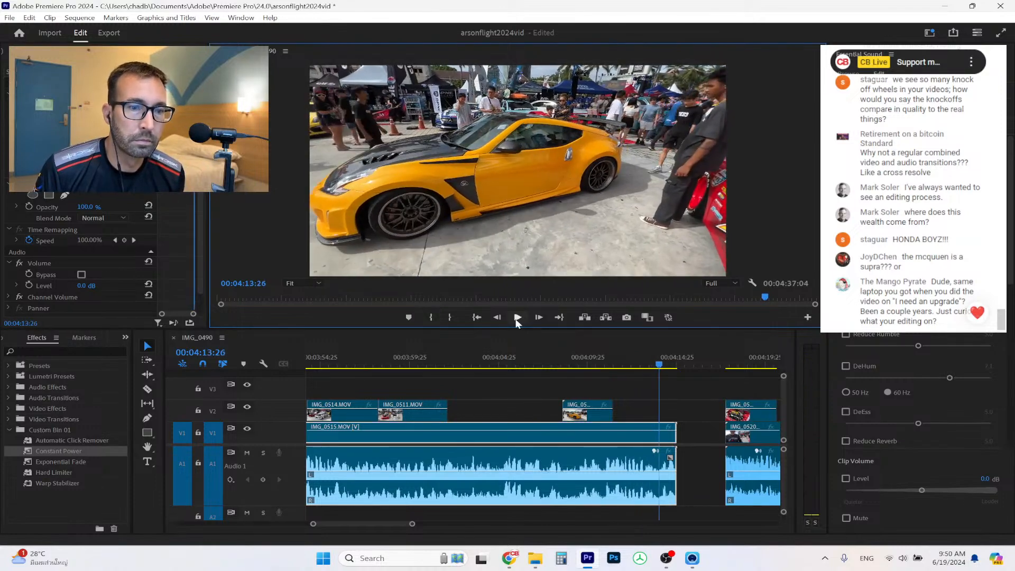
{"action": "left_click", "coordinate": [496, 353]}
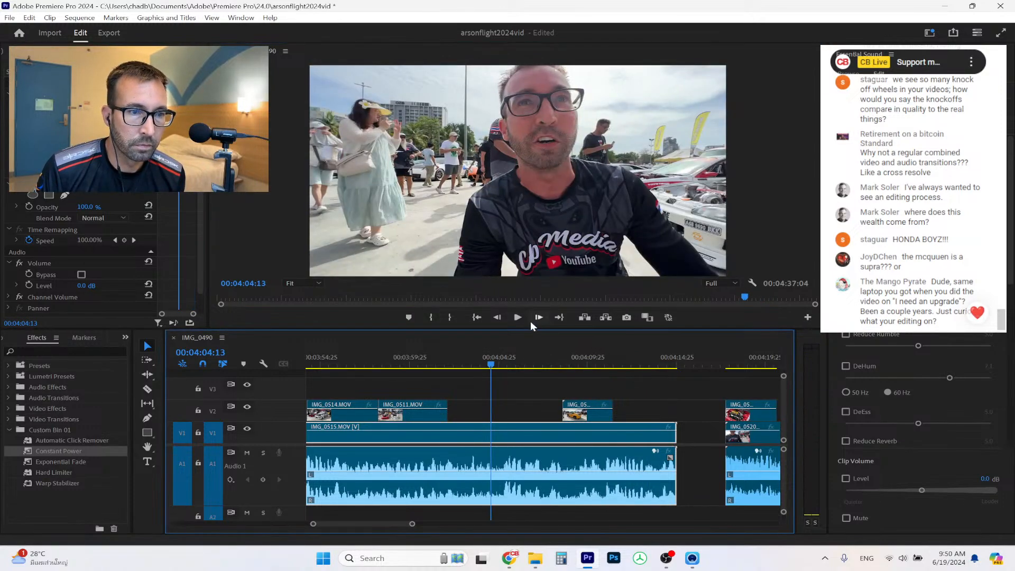
{"action": "left_click", "coordinate": [524, 316]}
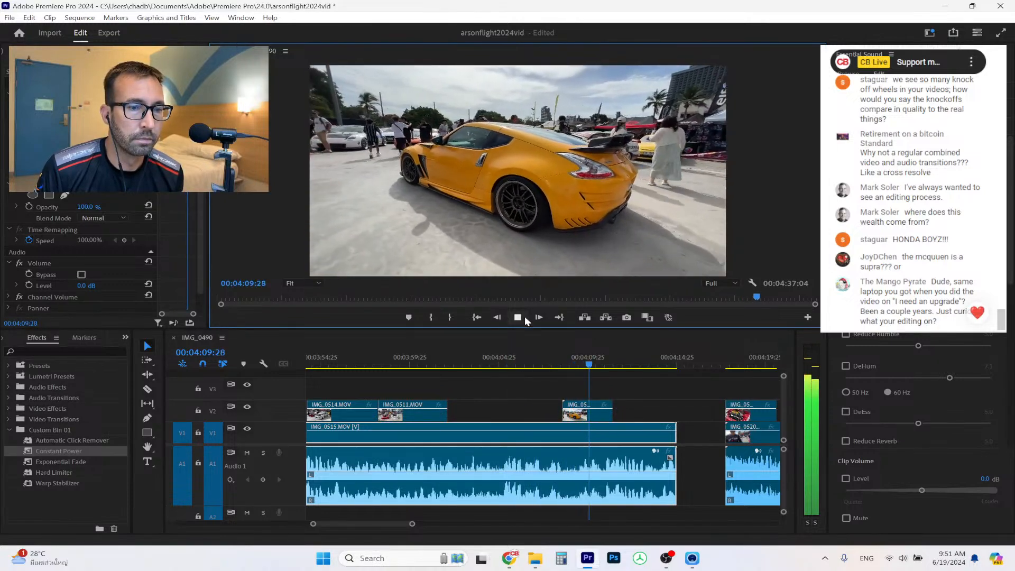
{"action": "left_click", "coordinate": [517, 317]}
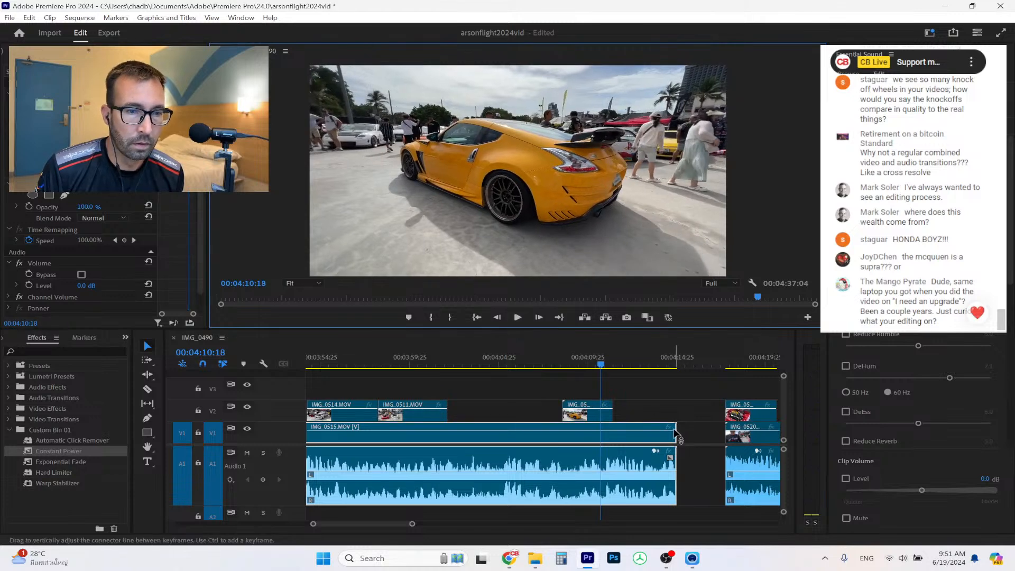
{"action": "left_click_drag", "start_coordinate": [675, 426], "coordinate": [585, 416]}
Ripple delete the gap between IMG_0515 and IMG_0520.
{"action": "left_click", "coordinate": [634, 435]}
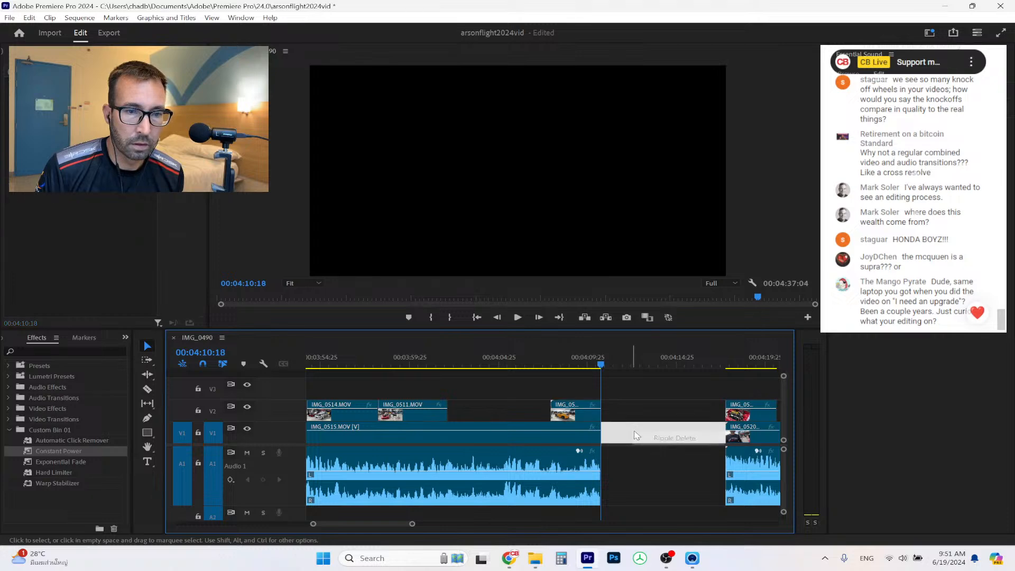
{"action": "key", "text": "Delete"}
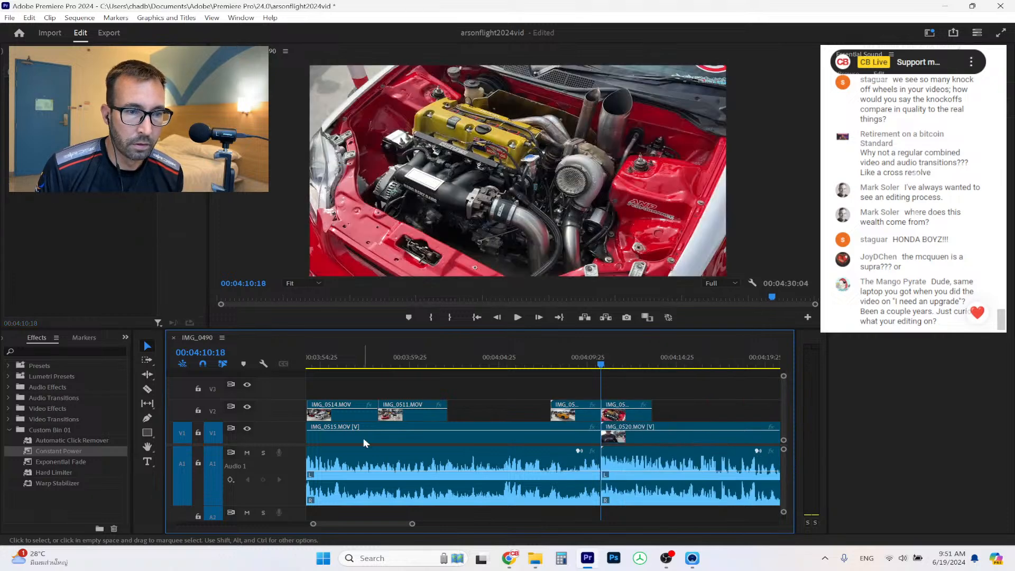
Play the opening of IMG_0520, trim its start up to 00:04:12:04 and close the gap after IMG_0515.
{"action": "mouse_move", "coordinate": [413, 524]}
{"action": "left_mouse_down"}
{"action": "mouse_move", "coordinate": [365, 526]}
{"action": "mouse_move", "coordinate": [399, 529]}
{"action": "left_mouse_up"}
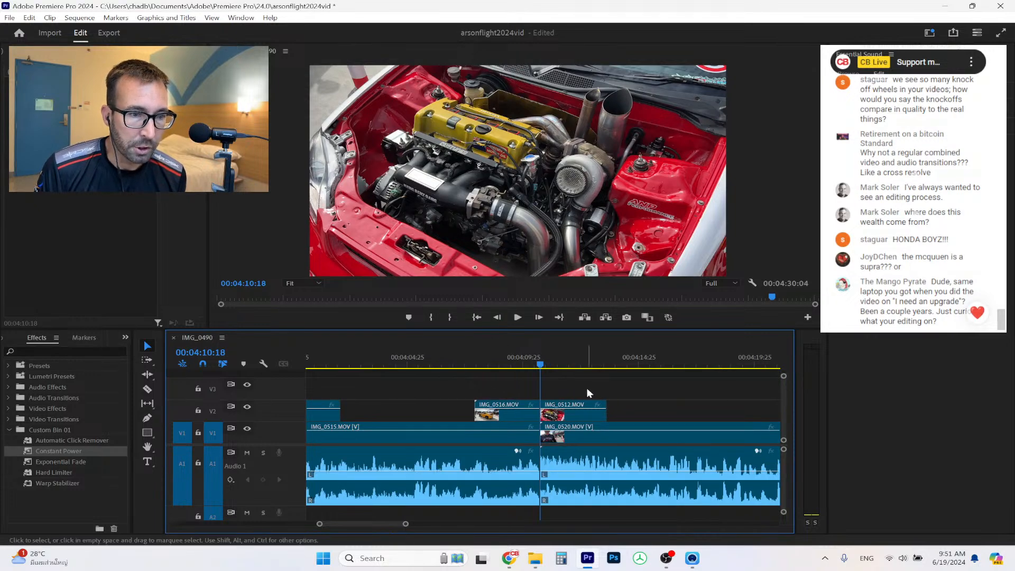
{"action": "left_click", "coordinate": [518, 317]}
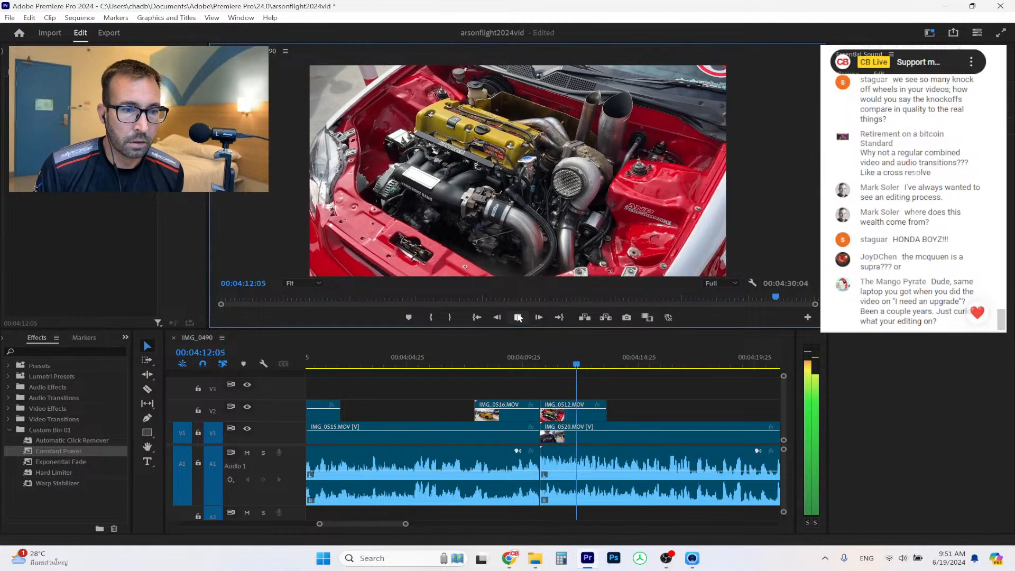
{"action": "left_click", "coordinate": [553, 434]}
{"action": "left_click", "coordinate": [557, 365]}
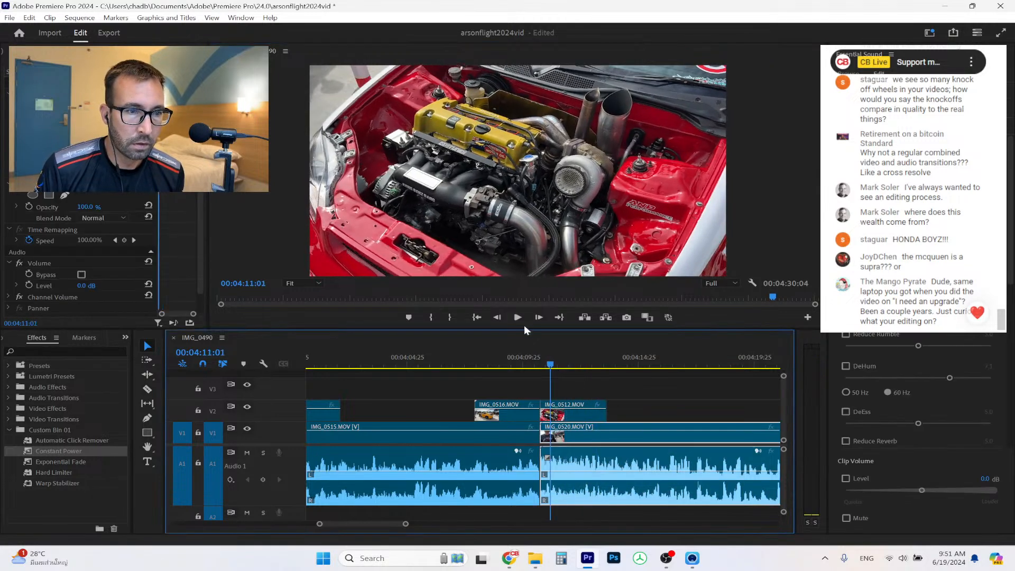
{"action": "left_click", "coordinate": [519, 317]}
{"action": "left_click", "coordinate": [519, 318]}
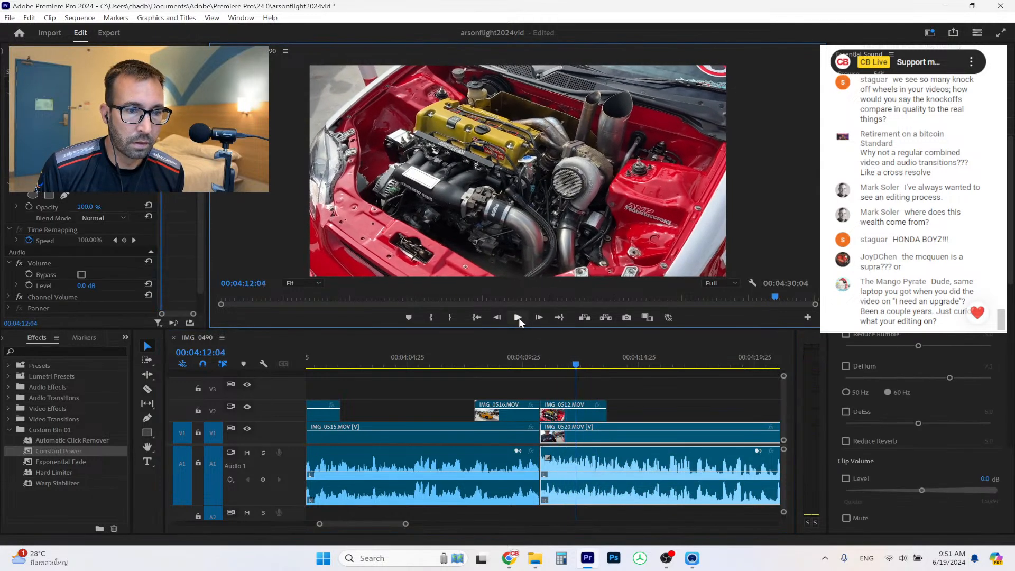
{"action": "left_click_drag", "start_coordinate": [547, 427], "coordinate": [596, 422]}
{"action": "left_click", "coordinate": [558, 431]}
{"action": "key", "text": "Delete"}
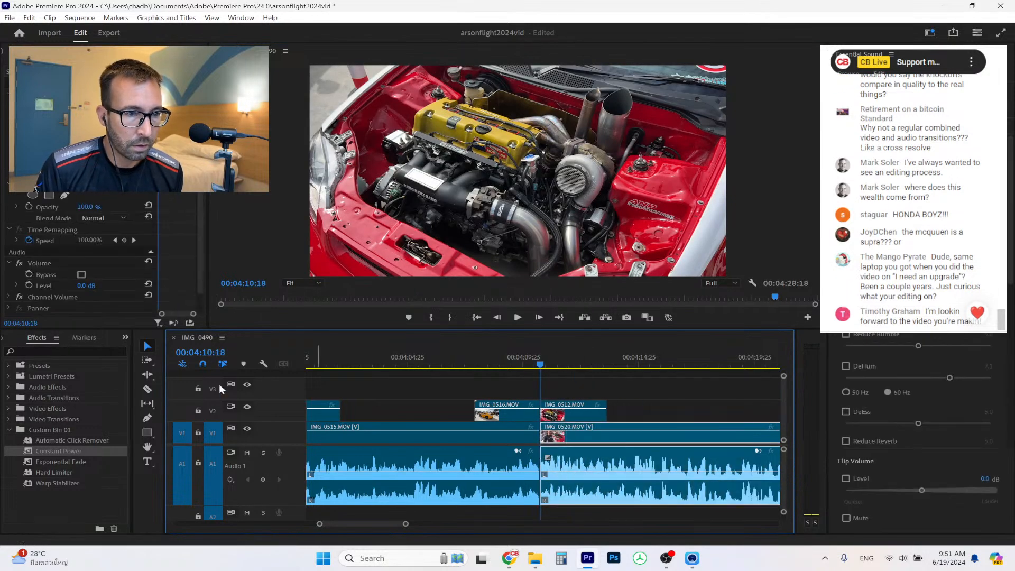
Try a Constant Power transition on the audio cut between IMG_0515 and IMG_0520, remove it and replay the cut.
{"action": "left_click_drag", "start_coordinate": [65, 451], "coordinate": [544, 482]}
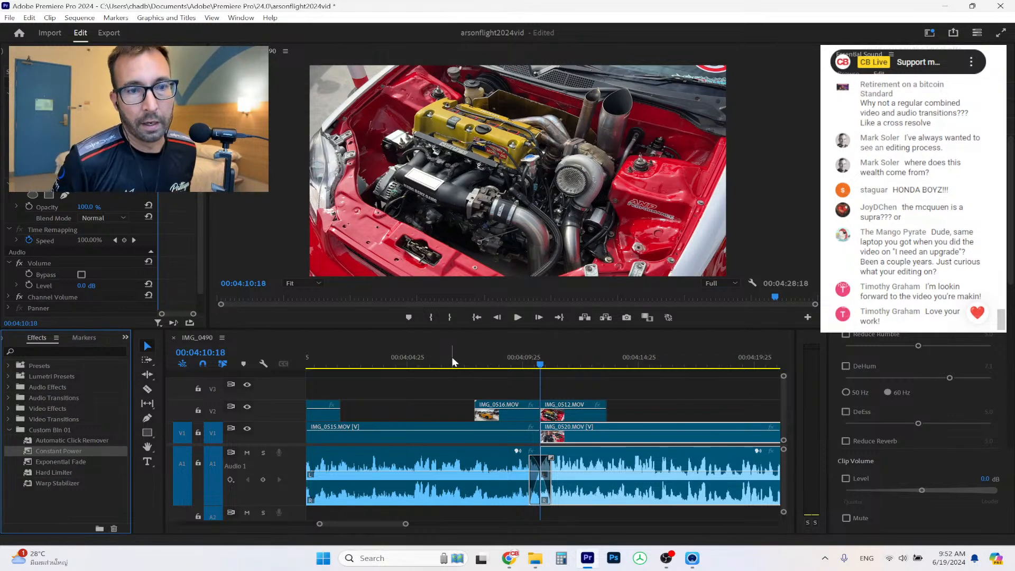
{"action": "left_click", "coordinate": [548, 471]}
{"action": "key", "text": "Delete"}
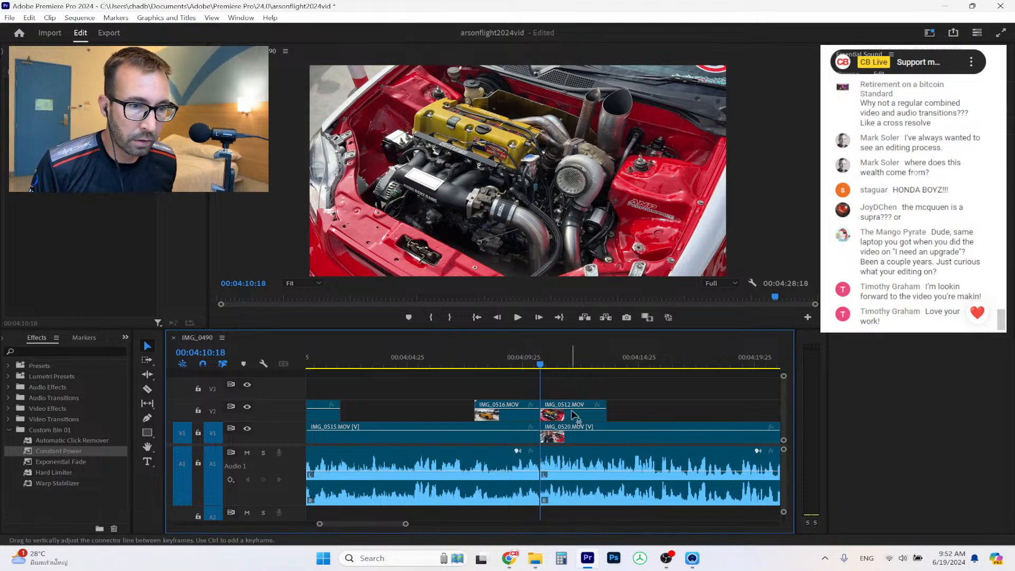
{"action": "left_click", "coordinate": [517, 318]}
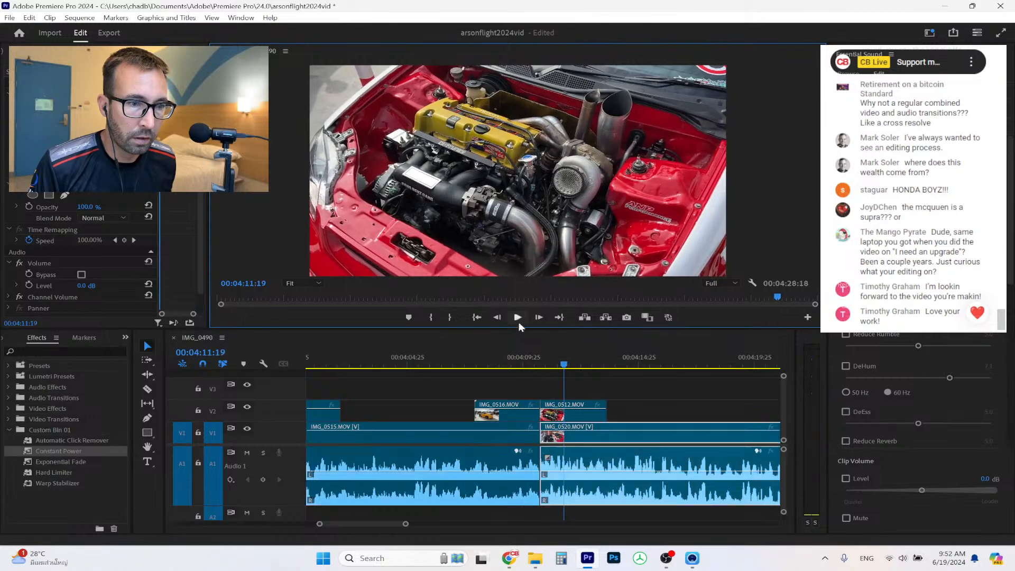
Replay the cut between IMG_0515 and IMG_0520 several times to judge how the audio changes there.
{"action": "left_click", "coordinate": [520, 317]}
{"action": "left_click", "coordinate": [518, 318]}
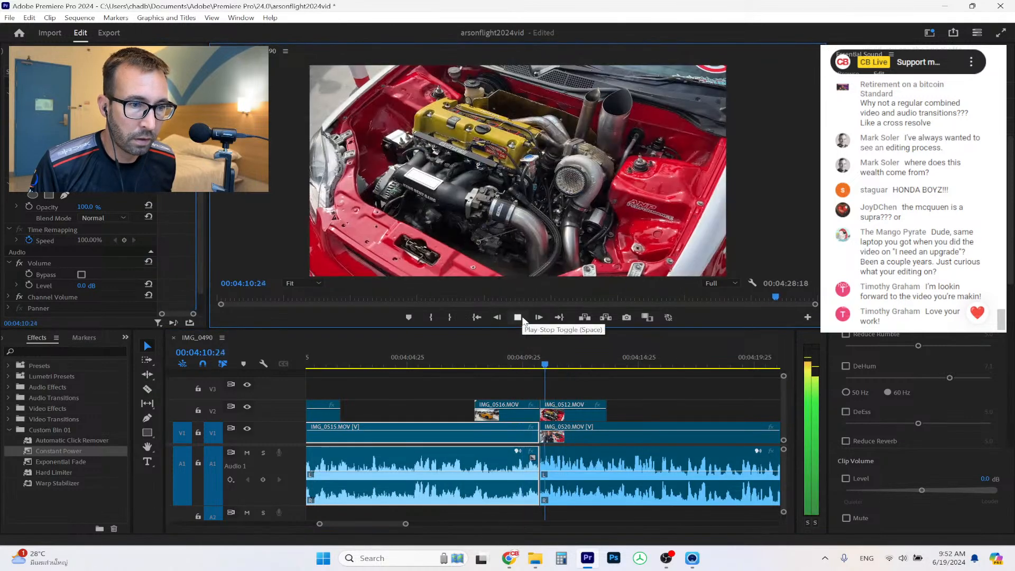
{"action": "left_click", "coordinate": [520, 317]}
{"action": "left_click", "coordinate": [518, 318]}
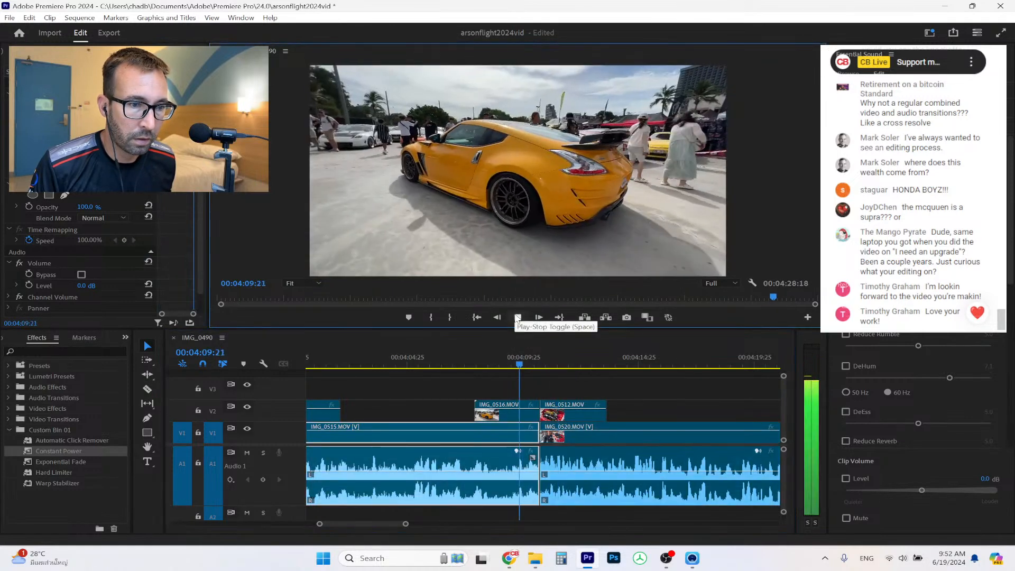
{"action": "left_click", "coordinate": [518, 318]}
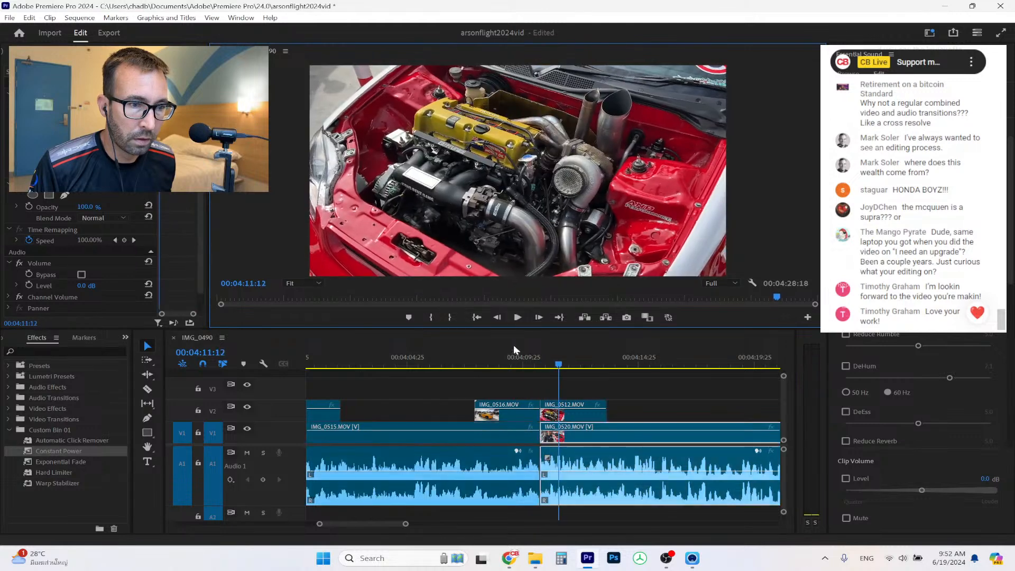
{"action": "left_click", "coordinate": [516, 321]}
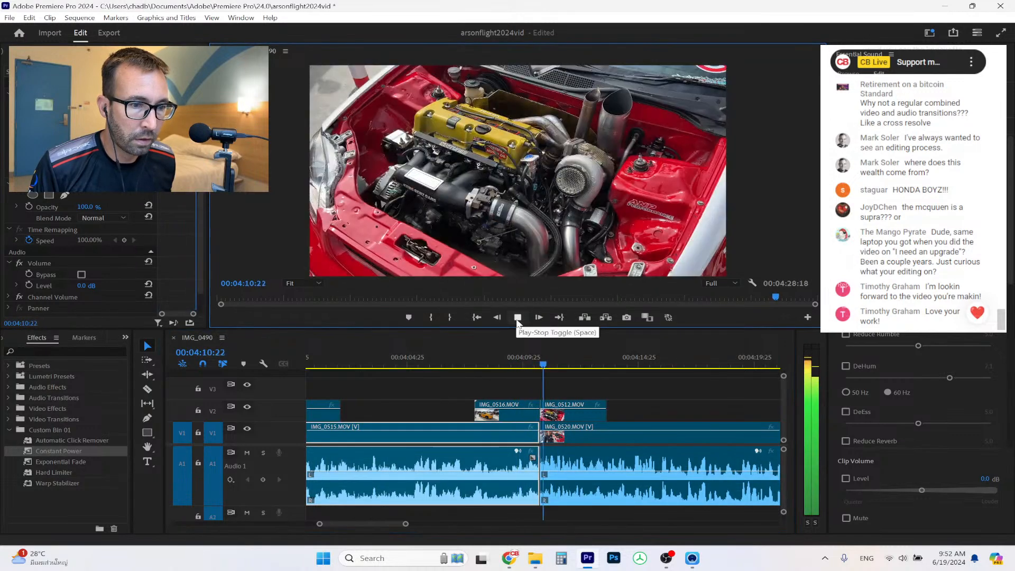
{"action": "left_click", "coordinate": [518, 319]}
Apply a Constant Power transition to the audio cut between IMG_0515 and IMG_0520 and play it back.
{"action": "left_click_drag", "start_coordinate": [285, 470], "coordinate": [549, 475]}
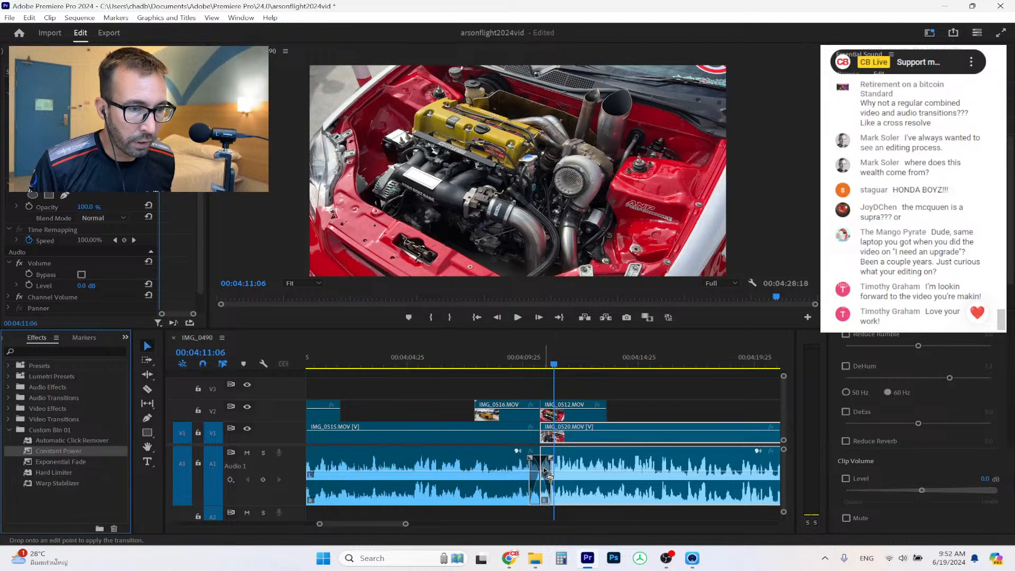
{"action": "left_click", "coordinate": [518, 364]}
{"action": "left_click", "coordinate": [517, 317]}
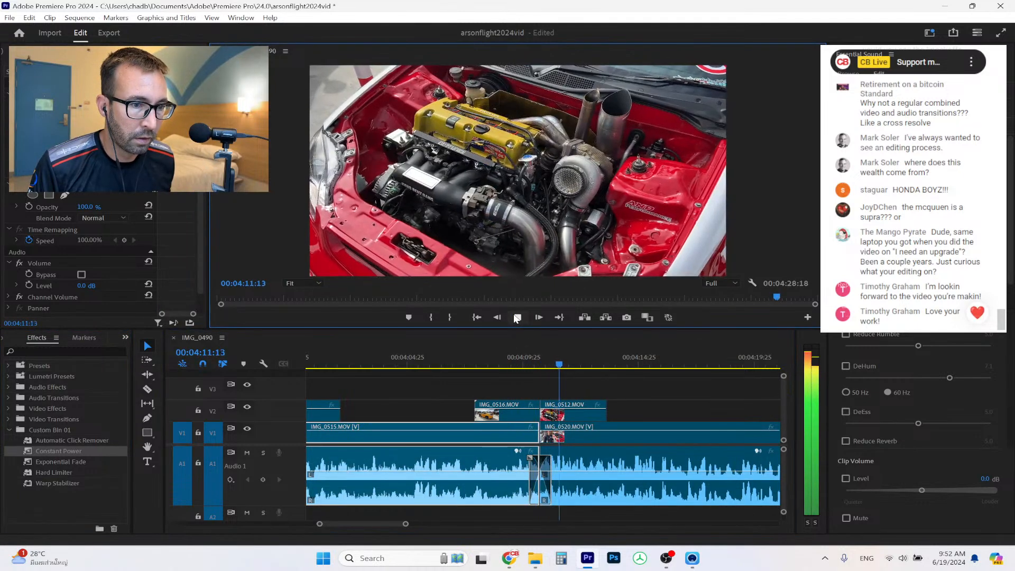
{"action": "left_click", "coordinate": [518, 318]}
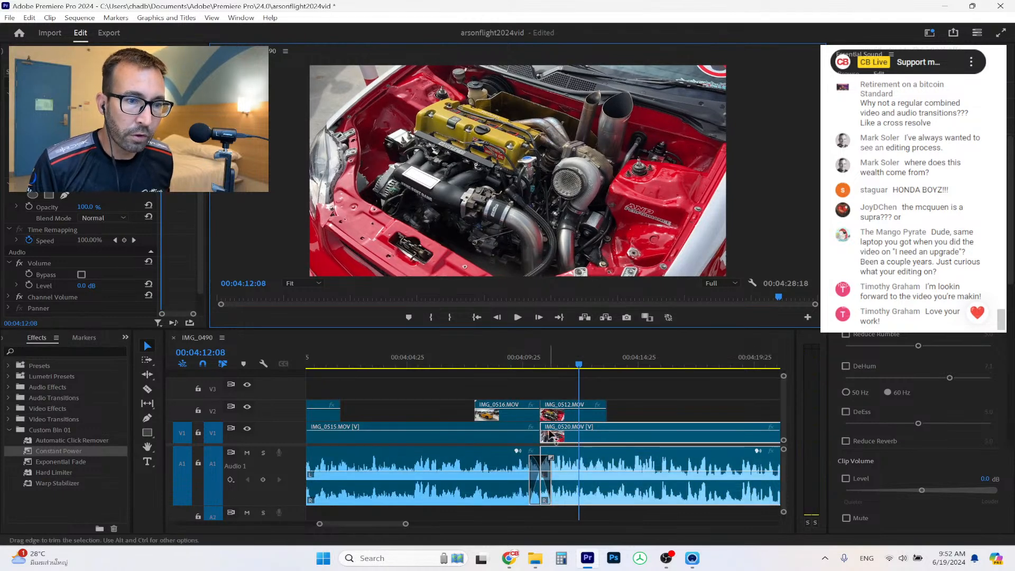
Shorten the Constant Power transition between IMG_0515 and IMG_0520 and replay the section through the start of IMG_0520.
{"action": "left_click_drag", "start_coordinate": [551, 459], "coordinate": [551, 462]}
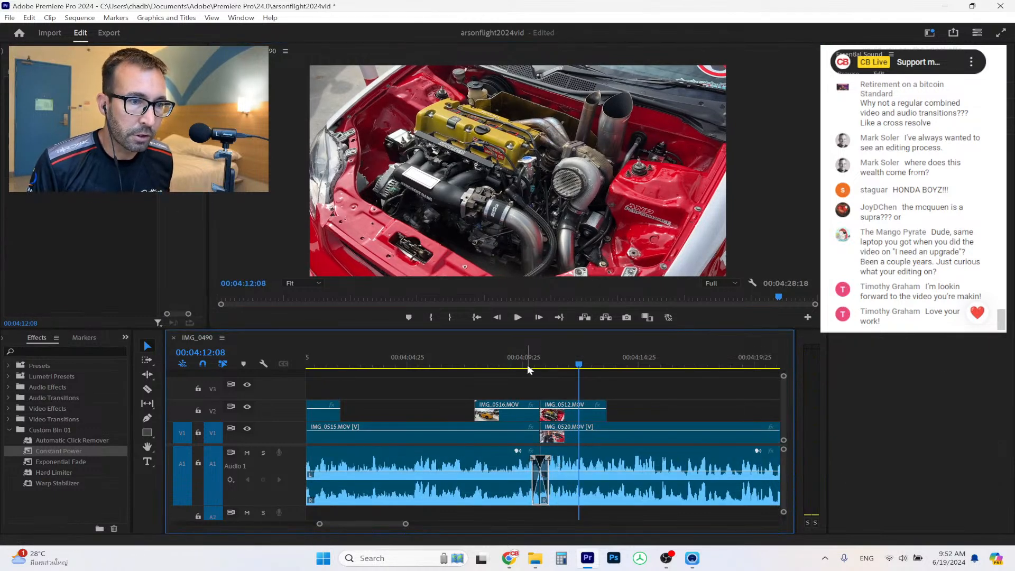
{"action": "left_click", "coordinate": [517, 362]}
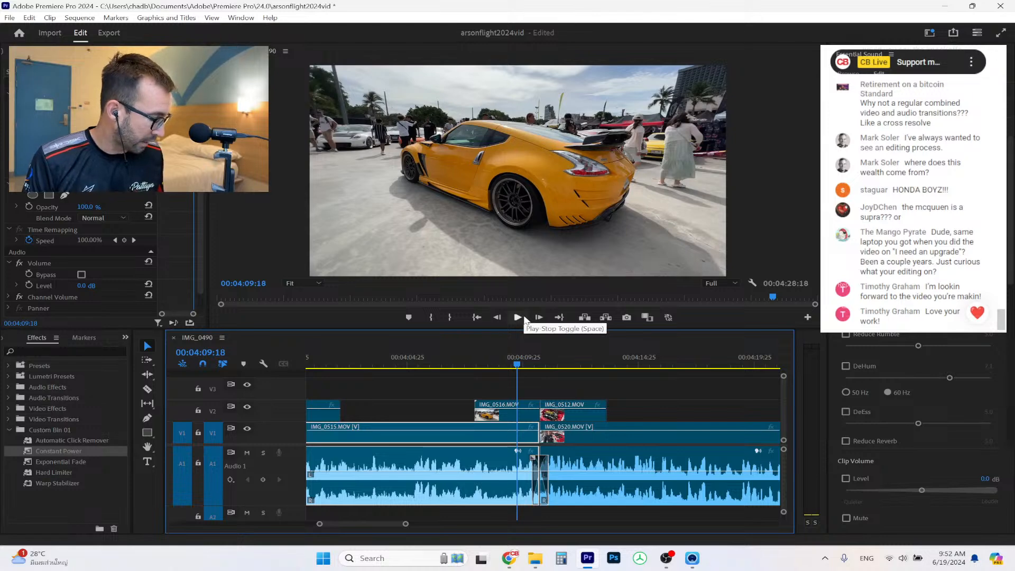
{"action": "left_click", "coordinate": [525, 318]}
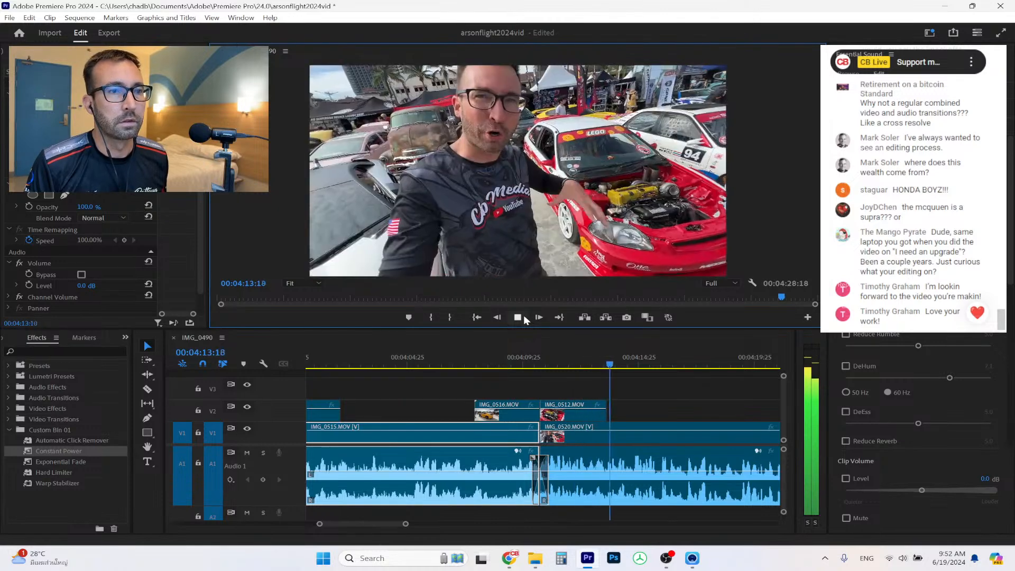
{"action": "left_click", "coordinate": [524, 317]}
Trim the end of IMG_0512 on V2 back to about 00:04:12 and review the return to IMG_0520.
{"action": "left_click_drag", "start_coordinate": [603, 414], "coordinate": [562, 408]}
{"action": "left_click", "coordinate": [519, 361]}
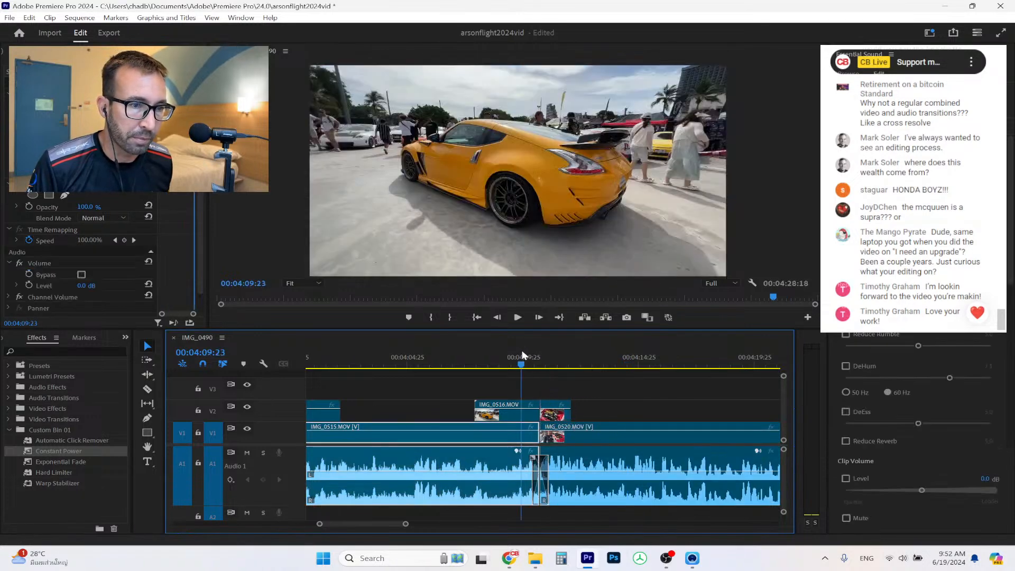
{"action": "left_click", "coordinate": [518, 317]}
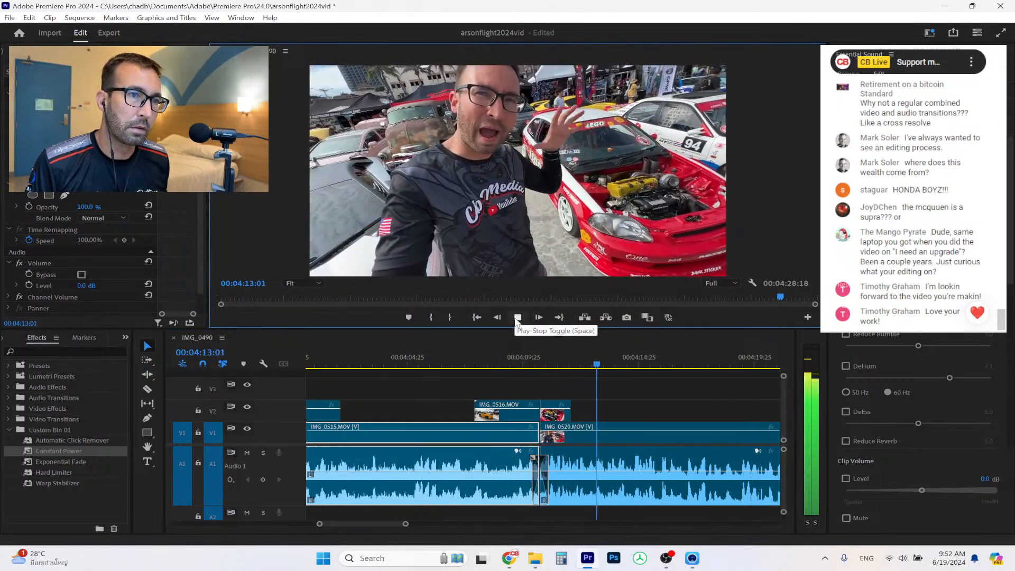
{"action": "left_click", "coordinate": [518, 320]}
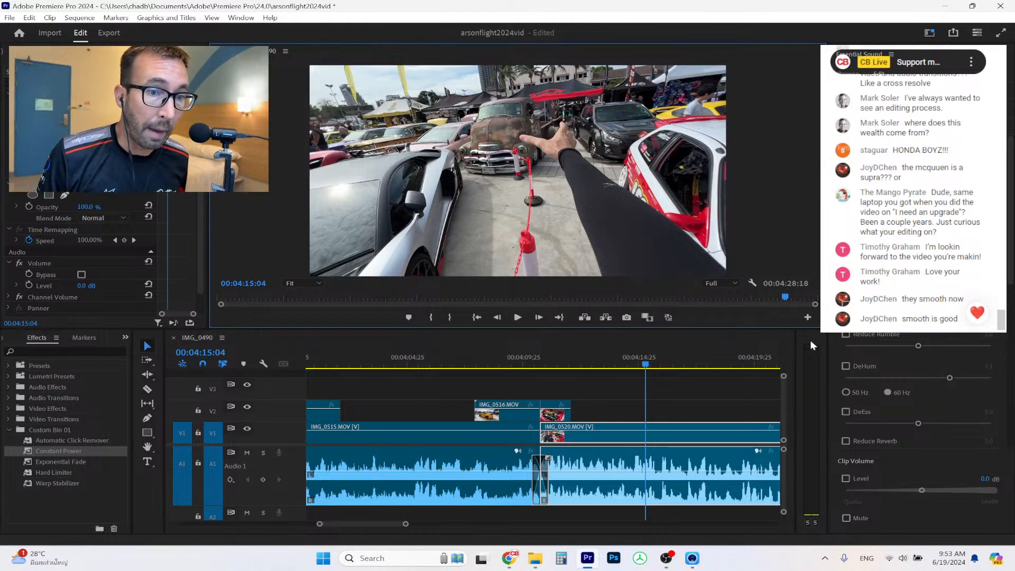
Set the program playback resolution to 1/2 and review the edit from 00:04:07:11 to 00:04:19:02.
{"action": "left_click", "coordinate": [715, 284]}
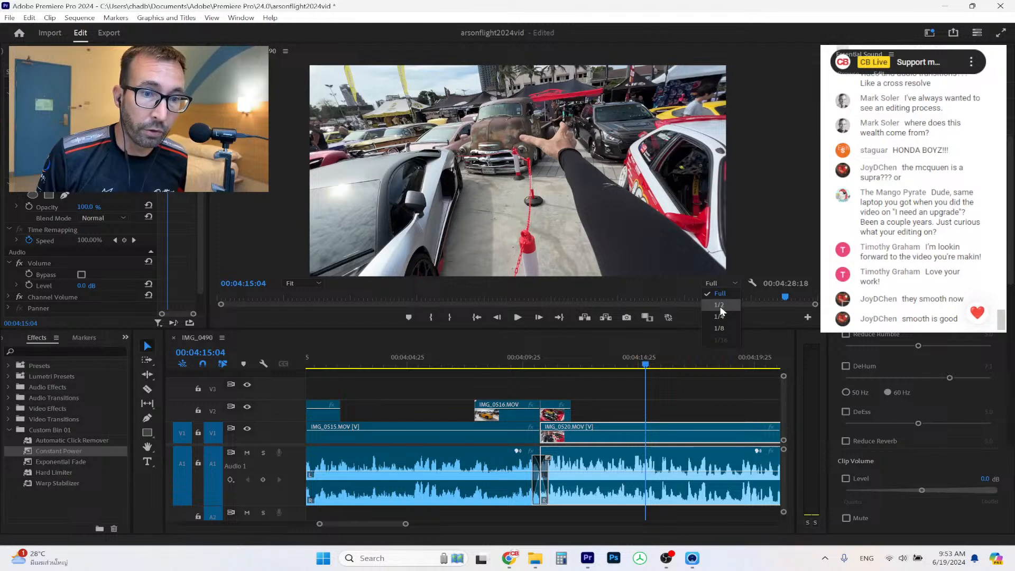
{"action": "left_click", "coordinate": [720, 307]}
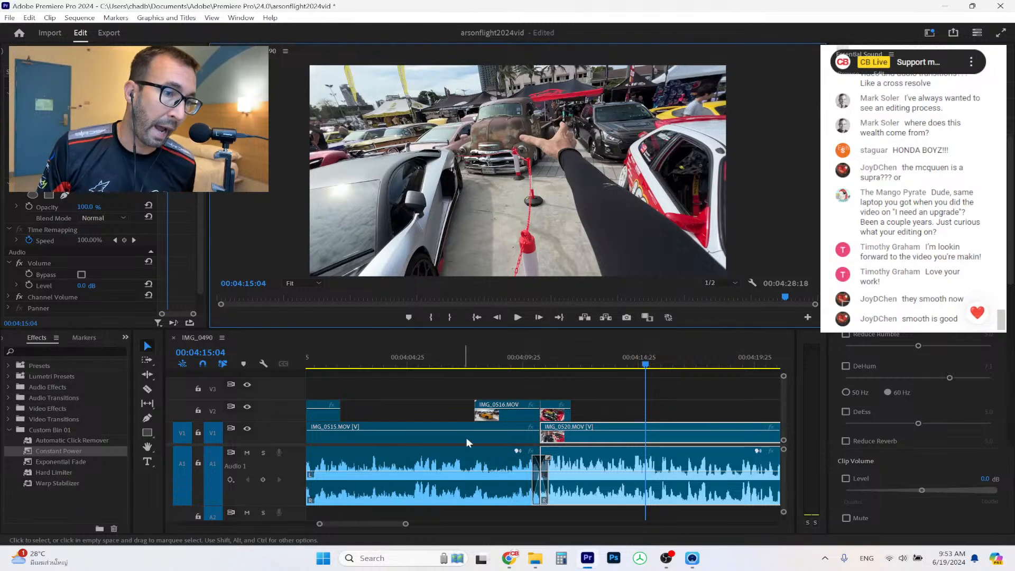
{"action": "left_click", "coordinate": [466, 361]}
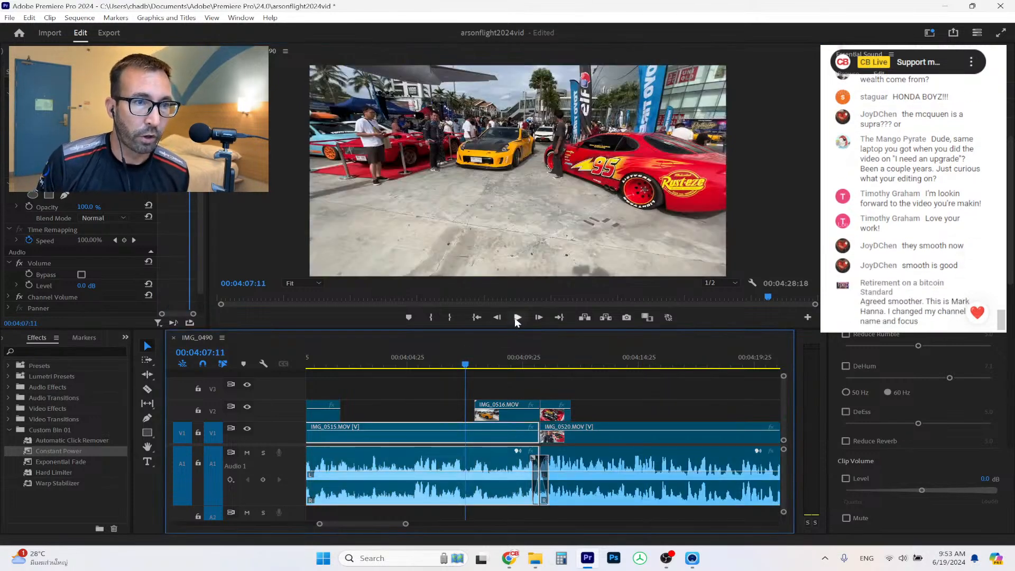
{"action": "left_click", "coordinate": [517, 317]}
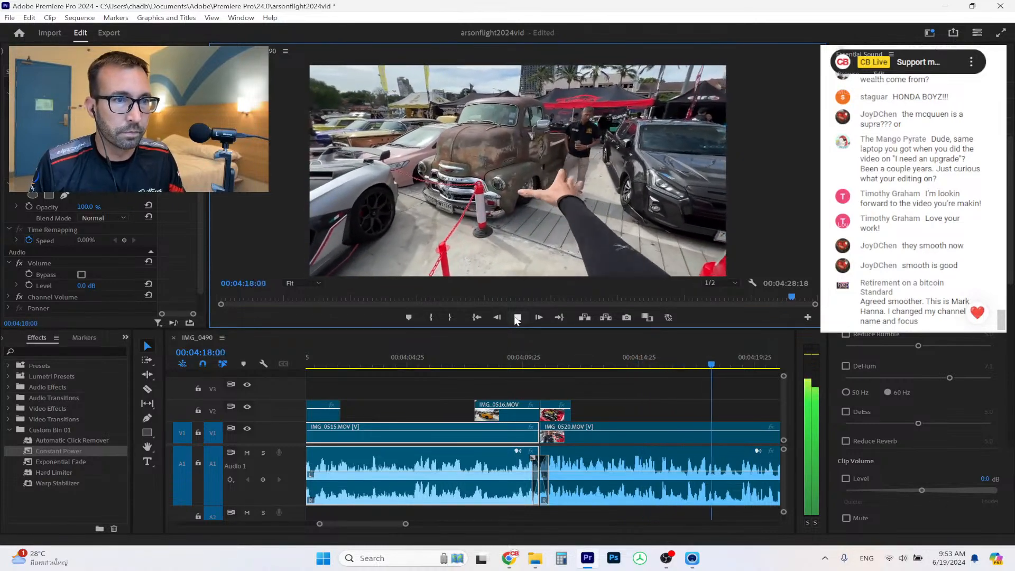
{"action": "left_click", "coordinate": [517, 318]}
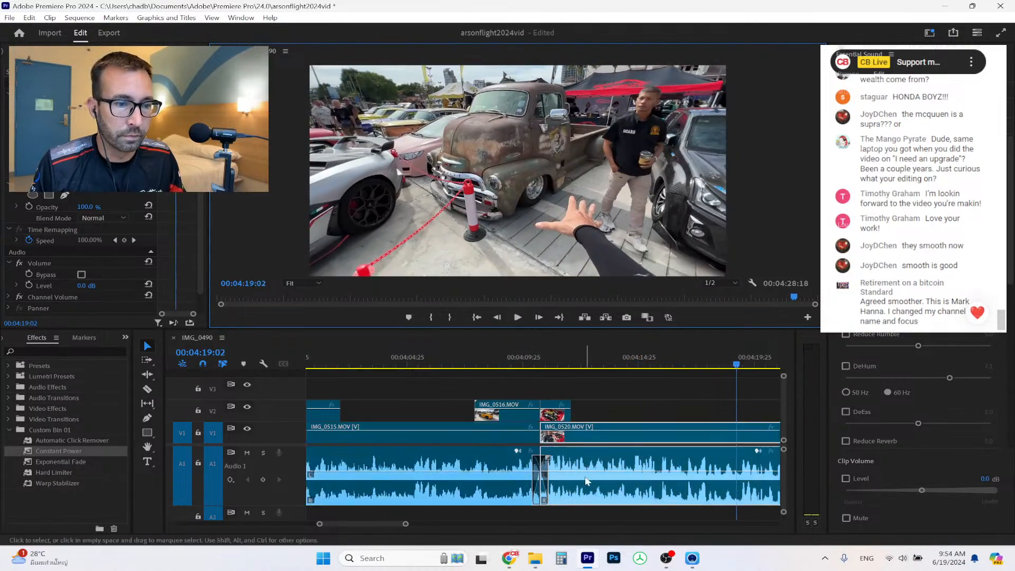
Switch to File Explorer and preview the IMG_0523 clip from the footage folder.
{"action": "left_click", "coordinate": [536, 558]}
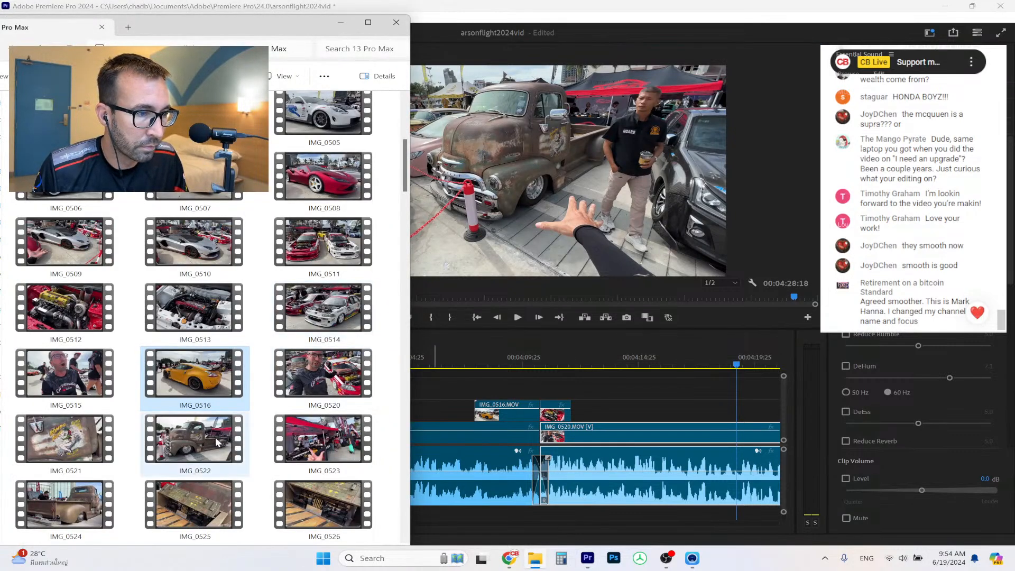
{"action": "double_click", "coordinate": [320, 441]}
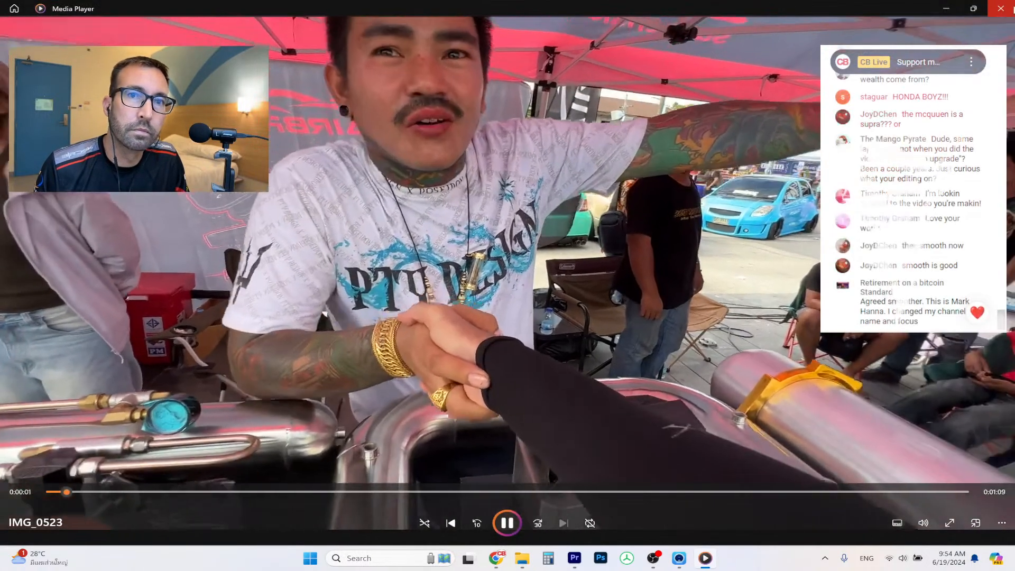
{"action": "key", "text": "alt+F4"}
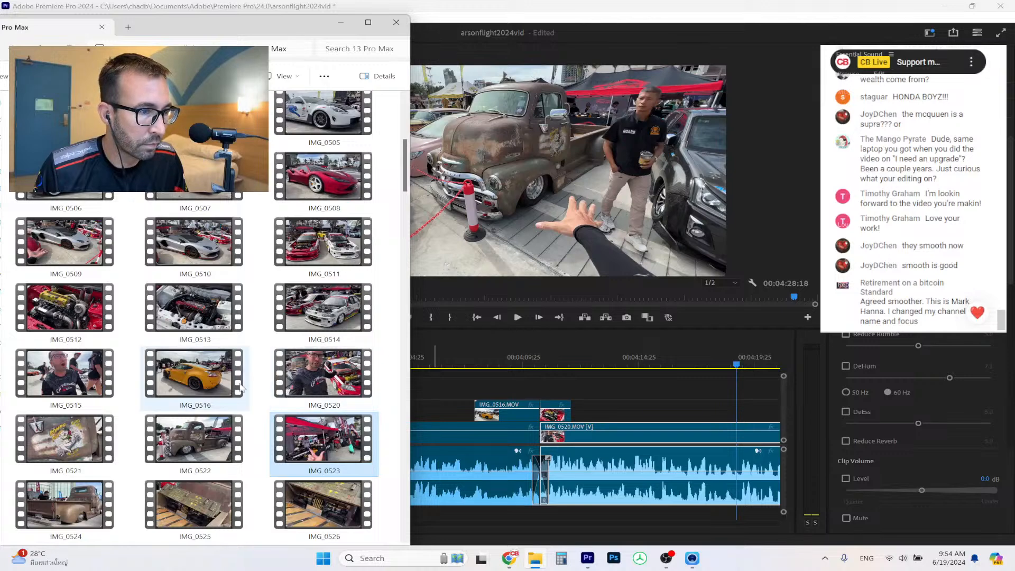
Add IMG_0522 to V2 over IMG_0520, IMG_0521 to V3, and a second copy of IMG_0522 to V2 at 00:04:19:02.
{"action": "left_click_drag", "start_coordinate": [195, 439], "coordinate": [582, 415]}
{"action": "left_click_drag", "start_coordinate": [64, 439], "coordinate": [648, 390]}
{"action": "left_click_drag", "start_coordinate": [194, 439], "coordinate": [739, 403]}
{"action": "left_click", "coordinate": [693, 415]}
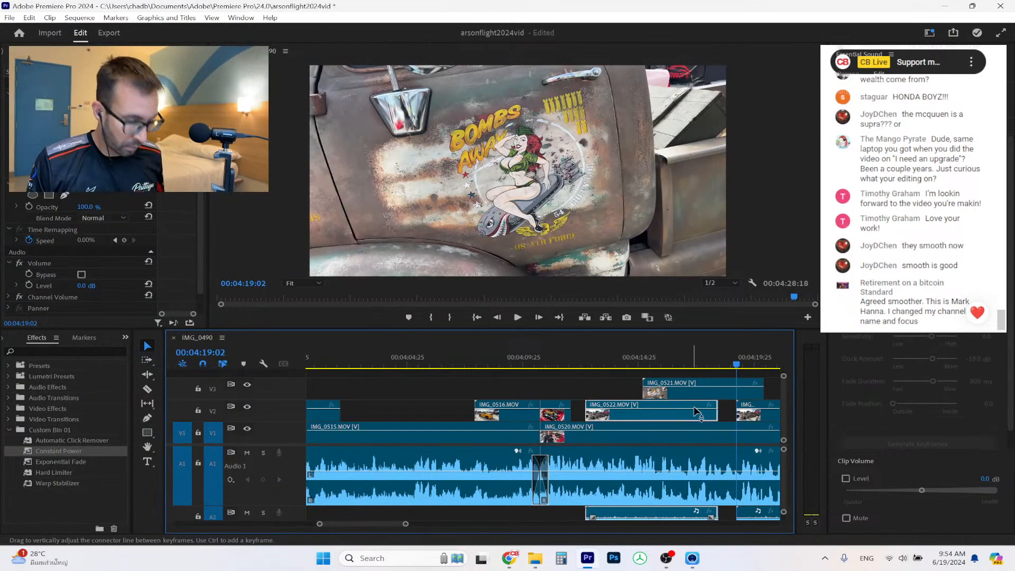
Enlarge the timeline area to show more tracks and select the Editing workspace.
{"action": "left_click_drag", "start_coordinate": [678, 329], "coordinate": [678, 254]}
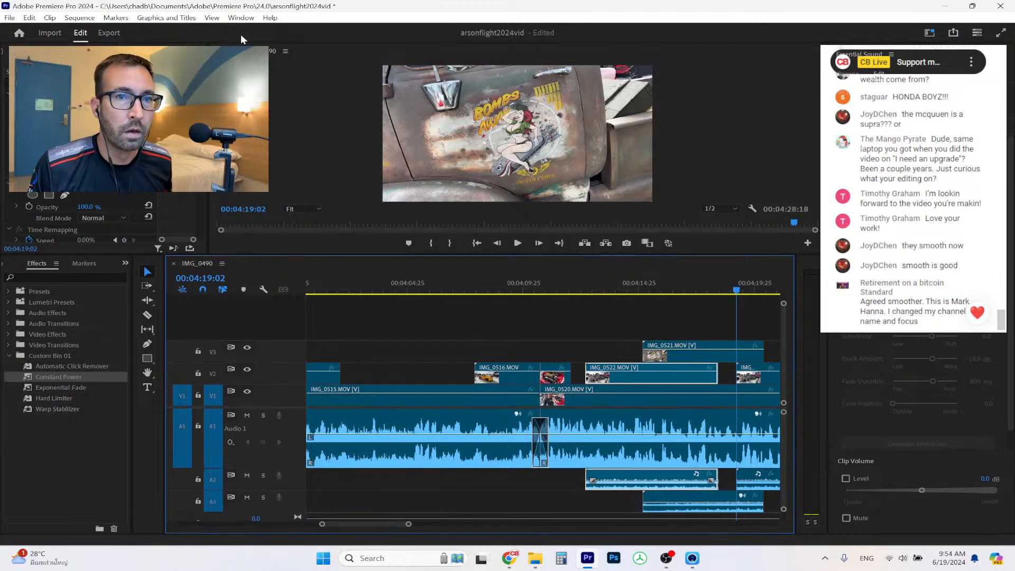
{"action": "left_click", "coordinate": [241, 17]}
{"action": "mouse_move", "coordinate": [318, 30]}
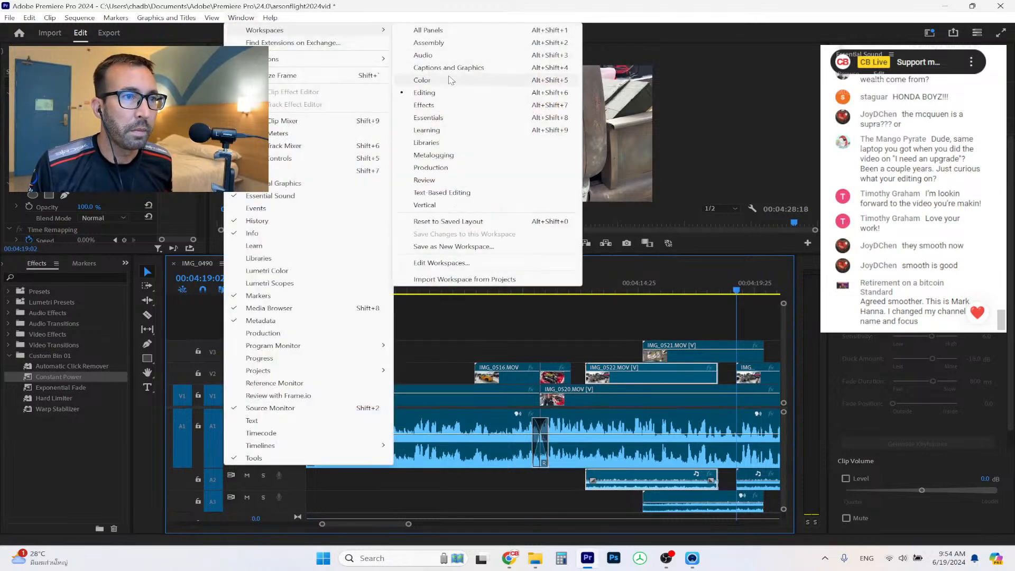
{"action": "left_click", "coordinate": [444, 92]}
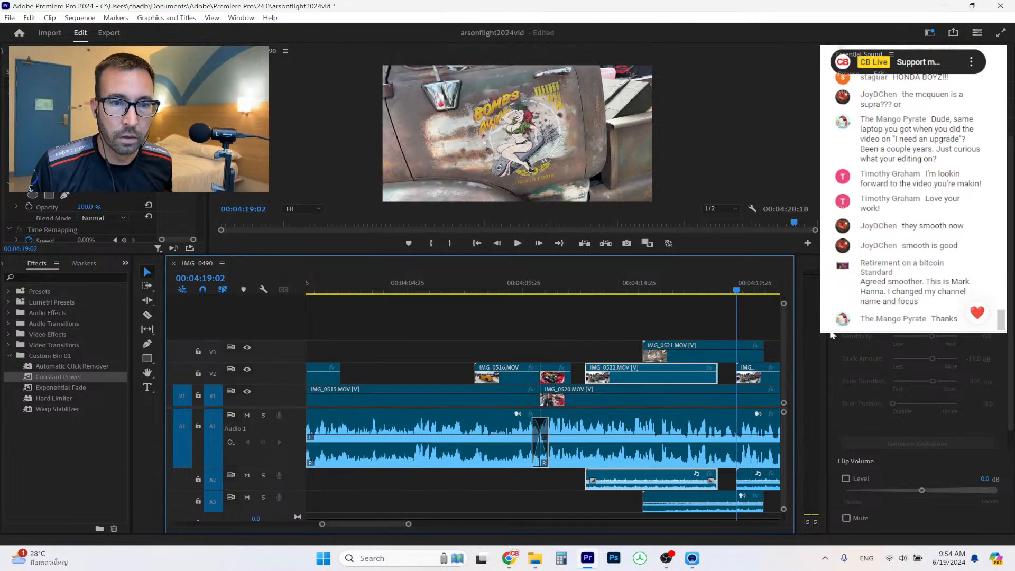
Unlink IMG_0521 and both IMG_0522 clips from their audio and delete that audio from A2 and A3.
{"action": "left_click", "coordinate": [709, 358], "text": "shift"}
{"action": "left_click", "coordinate": [752, 378], "text": "shift"}
{"action": "right_click", "coordinate": [754, 378]}
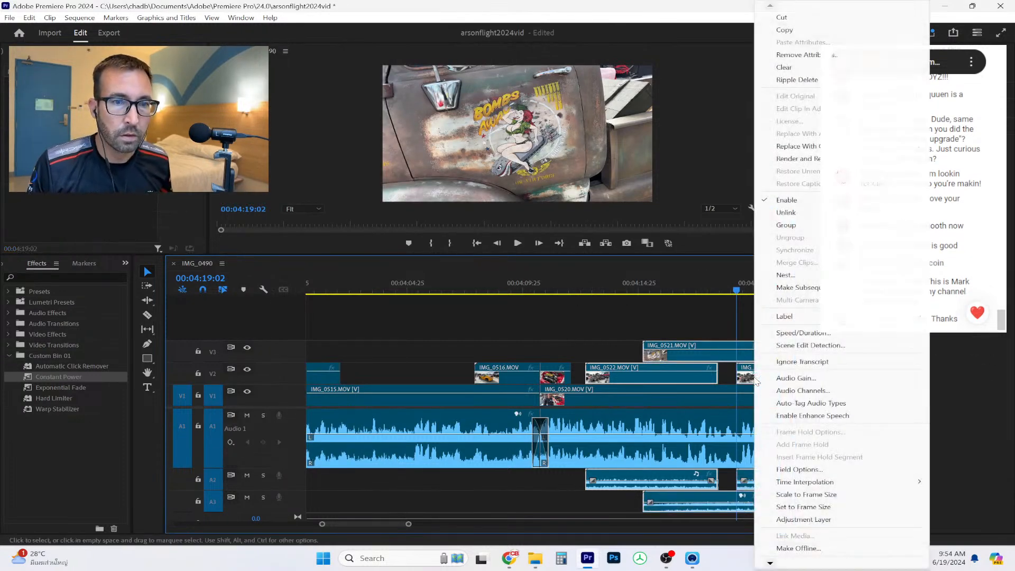
{"action": "left_click", "coordinate": [787, 212]}
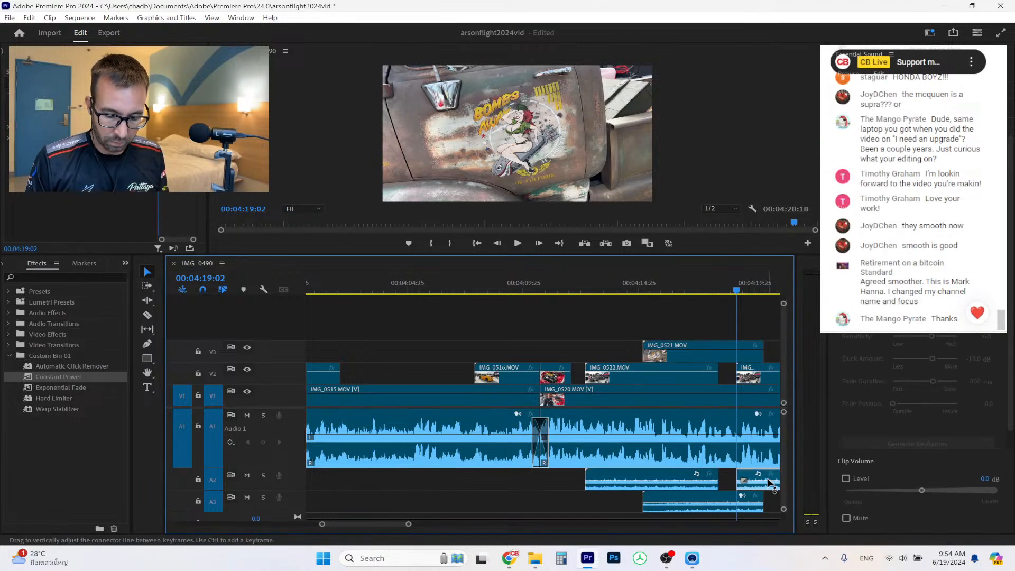
{"action": "left_click", "coordinate": [739, 503]}
{"action": "key", "text": "Delete"}
{"action": "left_click", "coordinate": [682, 484]}
{"action": "key", "text": "Delete"}
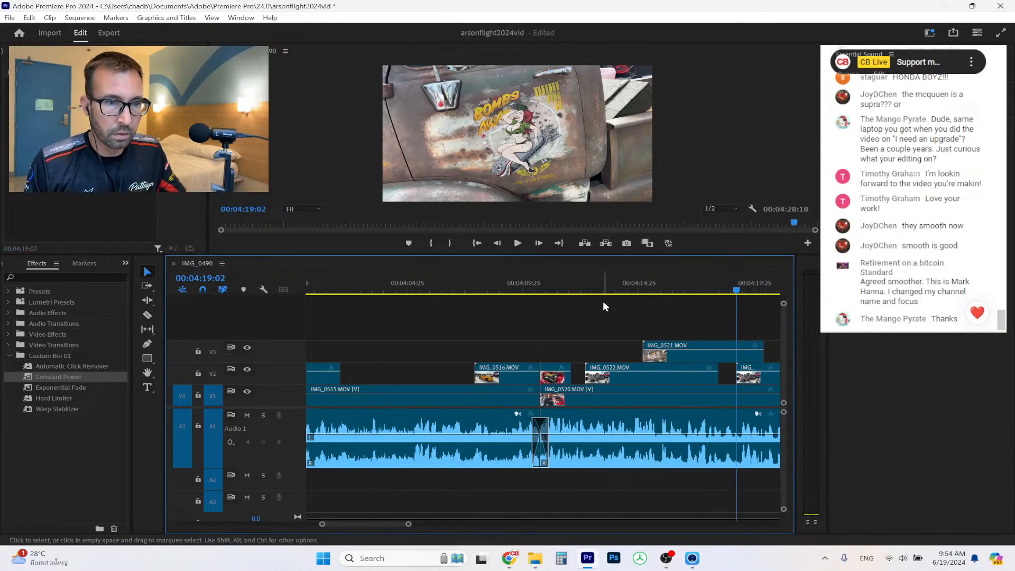
Trim the first IMG_0522 to start at 00:04:13:02 and IMG_0521 at about 00:04:15:22, and shorten the end of IMG_0521.
{"action": "left_click_drag", "start_coordinate": [578, 290], "coordinate": [597, 291]}
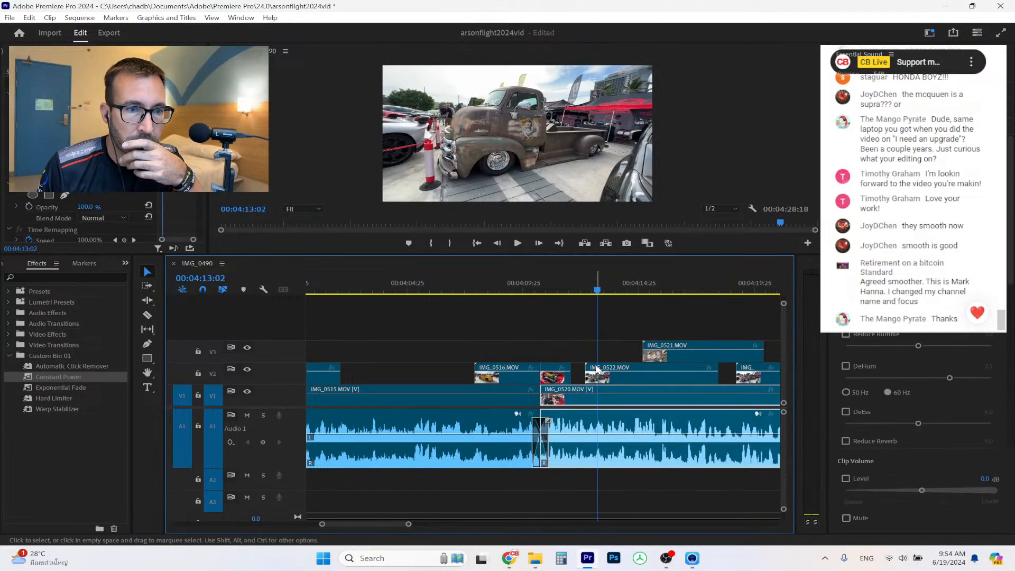
{"action": "left_click_drag", "start_coordinate": [591, 366], "coordinate": [598, 366]}
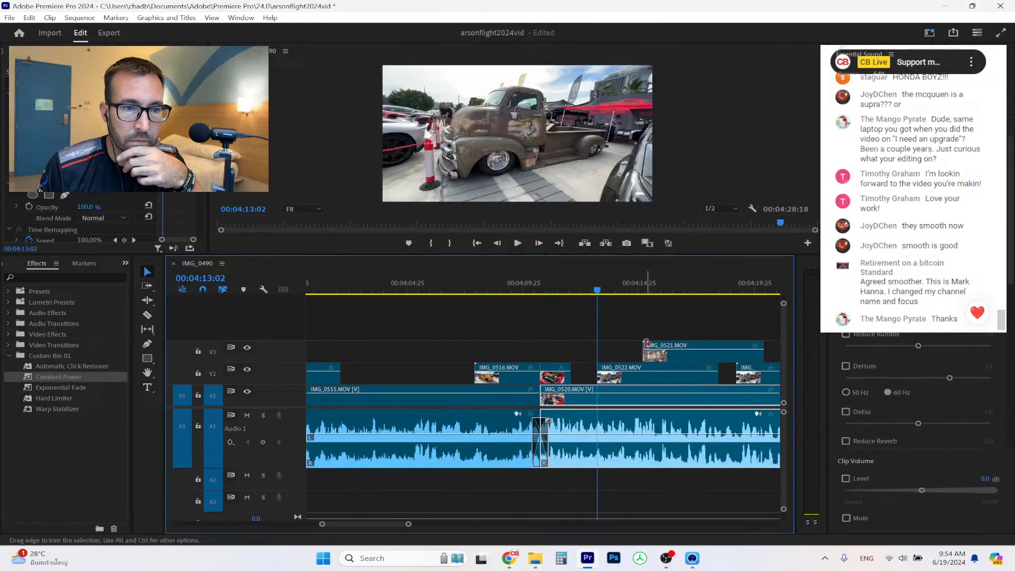
{"action": "left_click", "coordinate": [659, 284]}
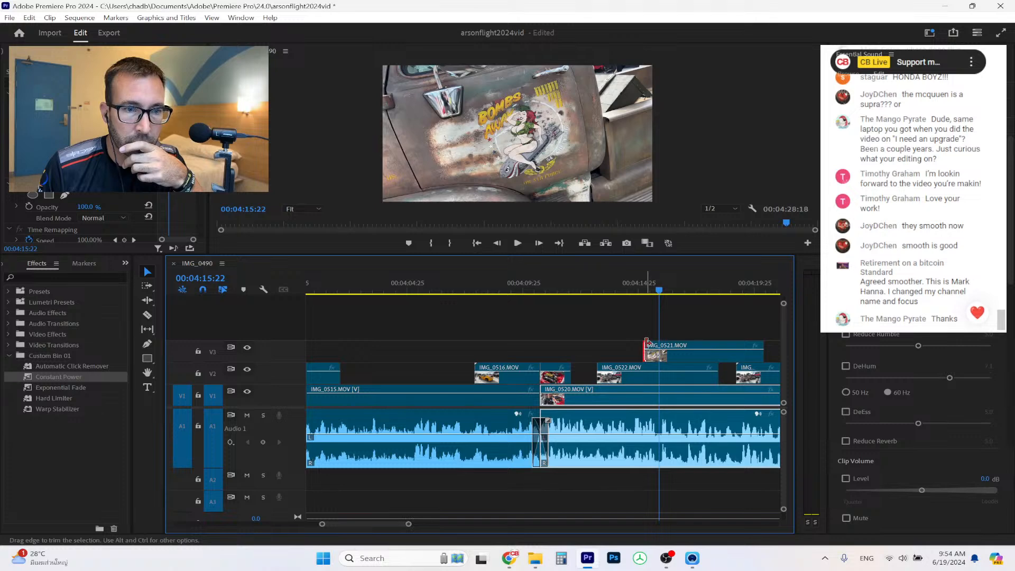
{"action": "left_click_drag", "start_coordinate": [644, 349], "coordinate": [664, 349]}
{"action": "left_click_drag", "start_coordinate": [763, 347], "coordinate": [753, 369]}
Trim the end of the second IMG_0522 on V2 back to about 00:04:23:15.
{"action": "left_click", "coordinate": [643, 288]}
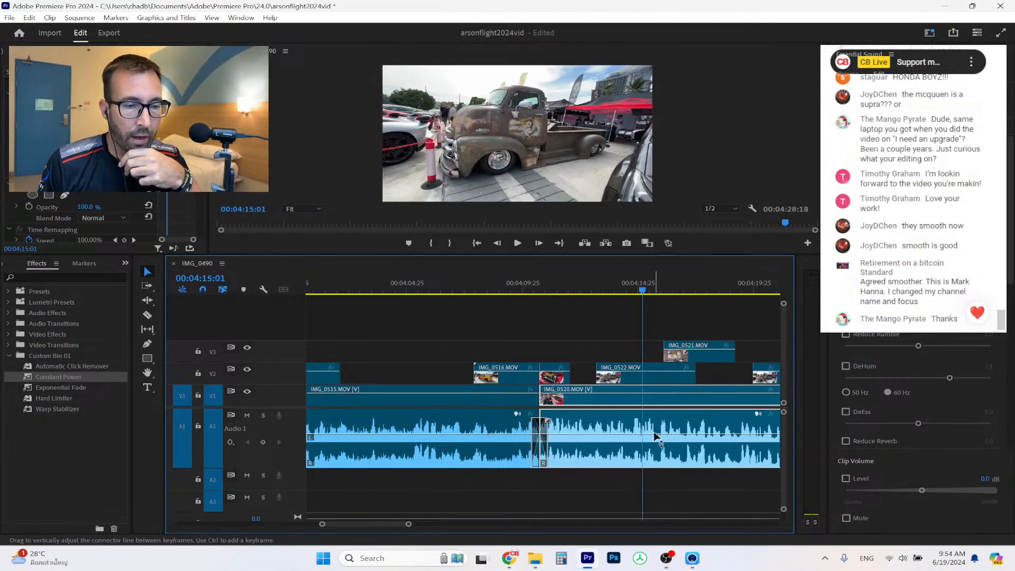
{"action": "scroll", "coordinate": [415, 529], "scroll_direction": "down", "scroll_amount": 3}
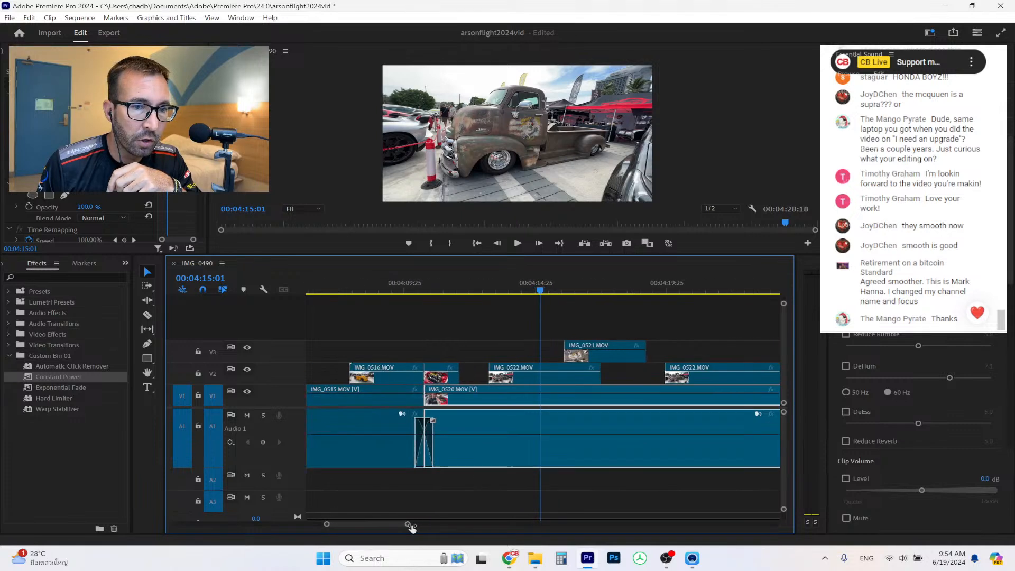
{"action": "left_click_drag", "start_coordinate": [705, 373], "coordinate": [685, 373]}
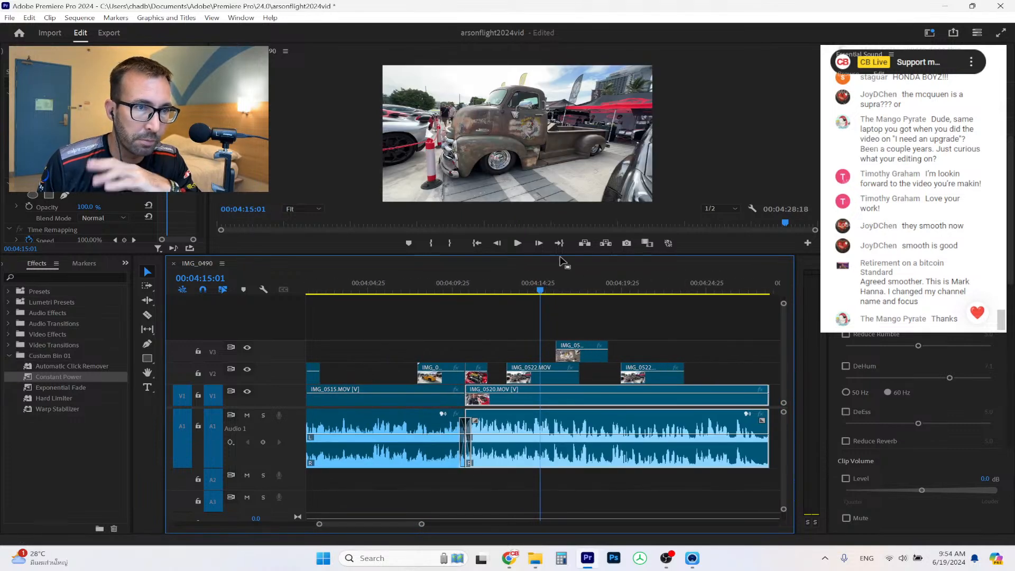
{"action": "mouse_move", "coordinate": [591, 353]}
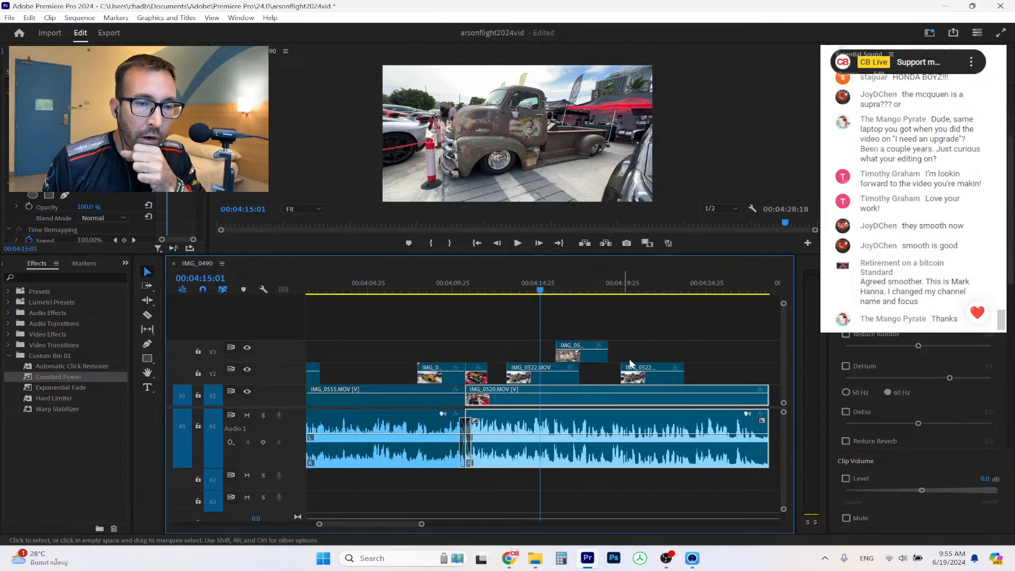
Move IMG_0521 down to V2 directly after the first IMG_0522 and place the second IMG_0522 right behind it.
{"action": "left_click", "coordinate": [653, 369]}
{"action": "left_click_drag", "start_coordinate": [654, 369], "coordinate": [673, 369]}
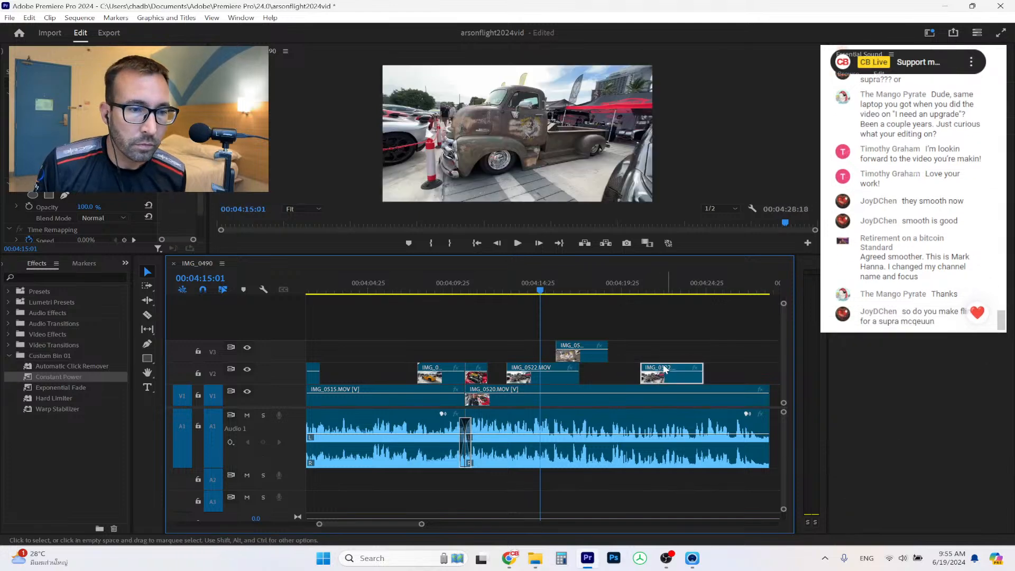
{"action": "left_click_drag", "start_coordinate": [583, 357], "coordinate": [604, 377]}
{"action": "left_click_drag", "start_coordinate": [684, 374], "coordinate": [676, 374]}
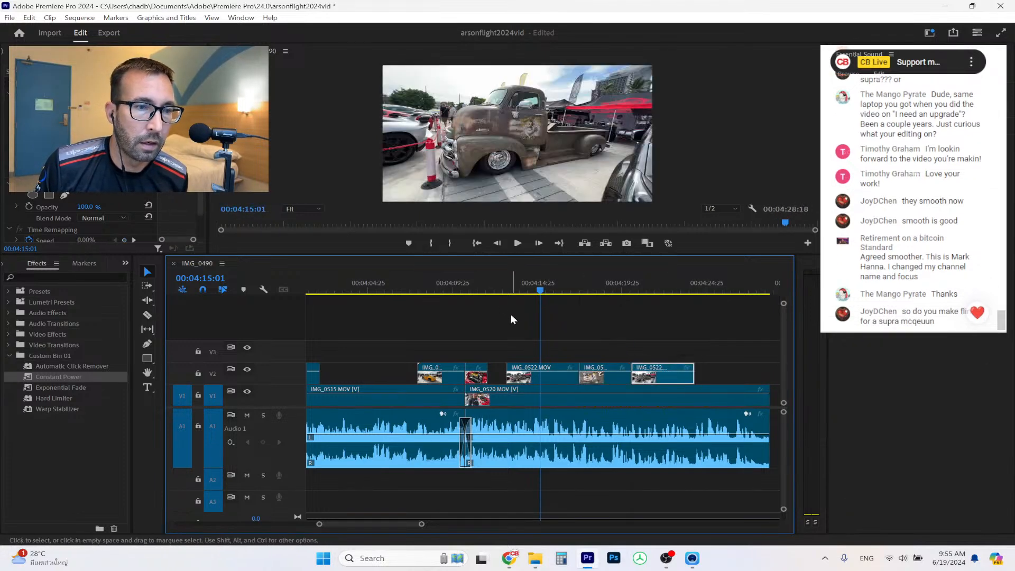
Play from 00:04:12:00 and move the three truck B-roll clips on V2 together so they start at about 00:04:16:04.
{"action": "left_click", "coordinate": [487, 291]}
{"action": "left_click", "coordinate": [518, 242]}
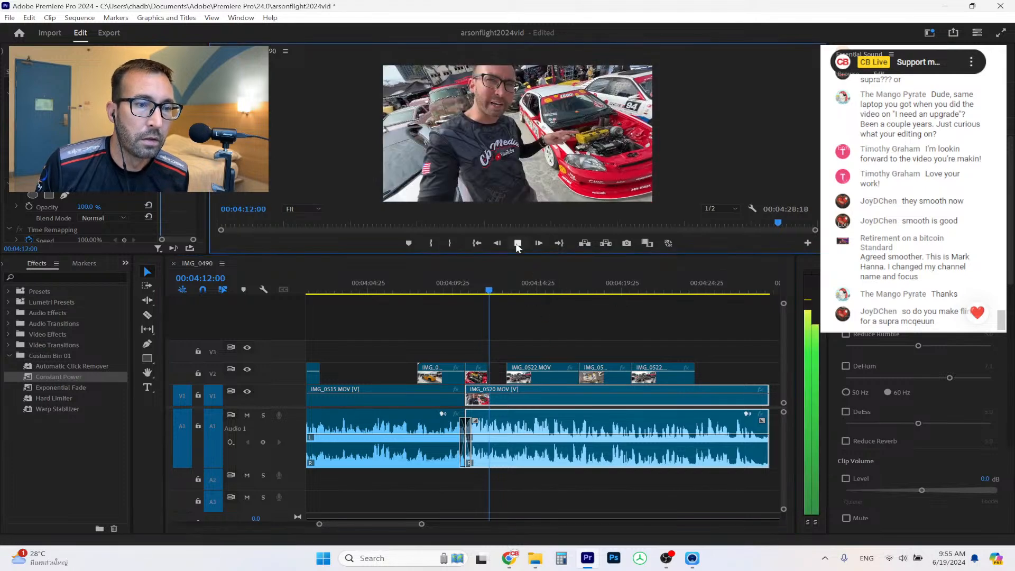
{"action": "left_click", "coordinate": [540, 343]}
{"action": "left_click_drag", "start_coordinate": [541, 342], "coordinate": [695, 385]}
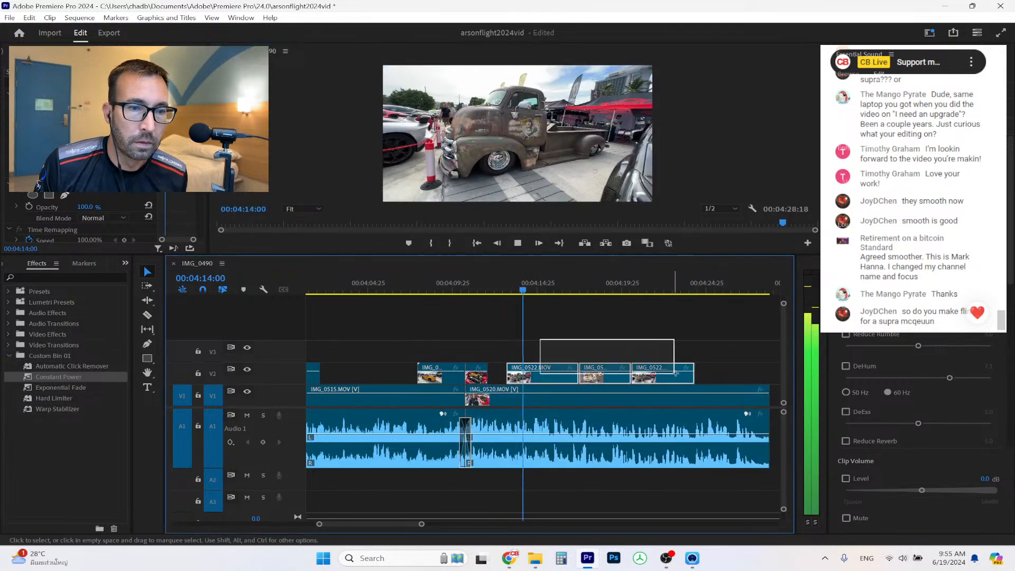
{"action": "left_click_drag", "start_coordinate": [561, 380], "coordinate": [613, 380]}
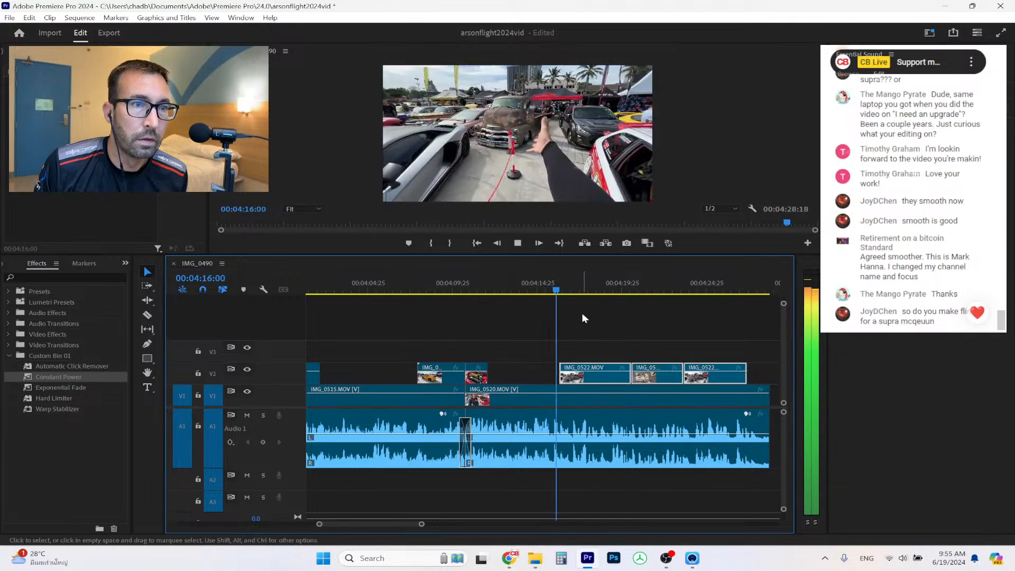
{"action": "left_click", "coordinate": [519, 247]}
Delete the second IMG_0522 clip after IMG_0521 on V2.
{"action": "left_click", "coordinate": [745, 391]}
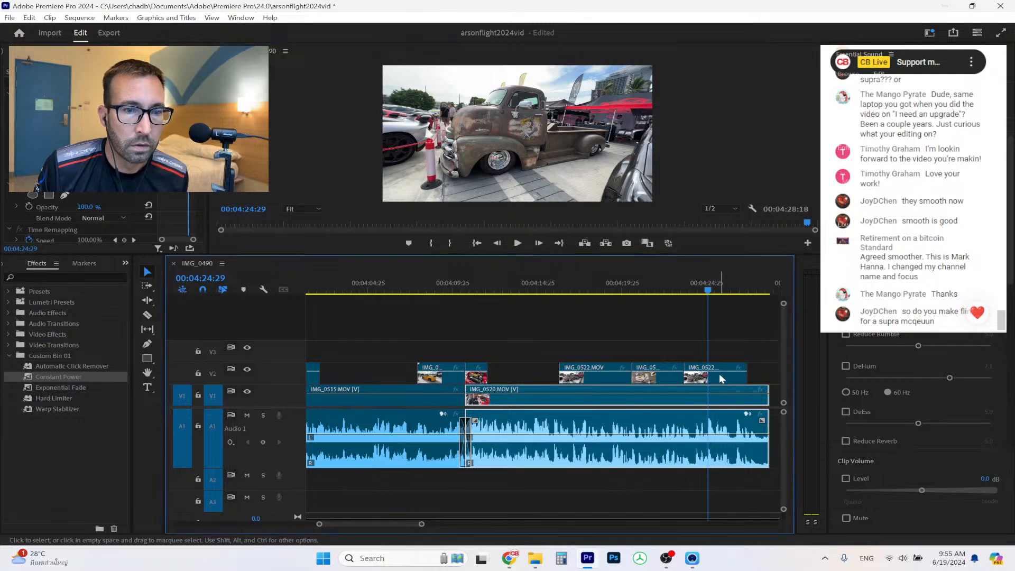
{"action": "left_click", "coordinate": [588, 291]}
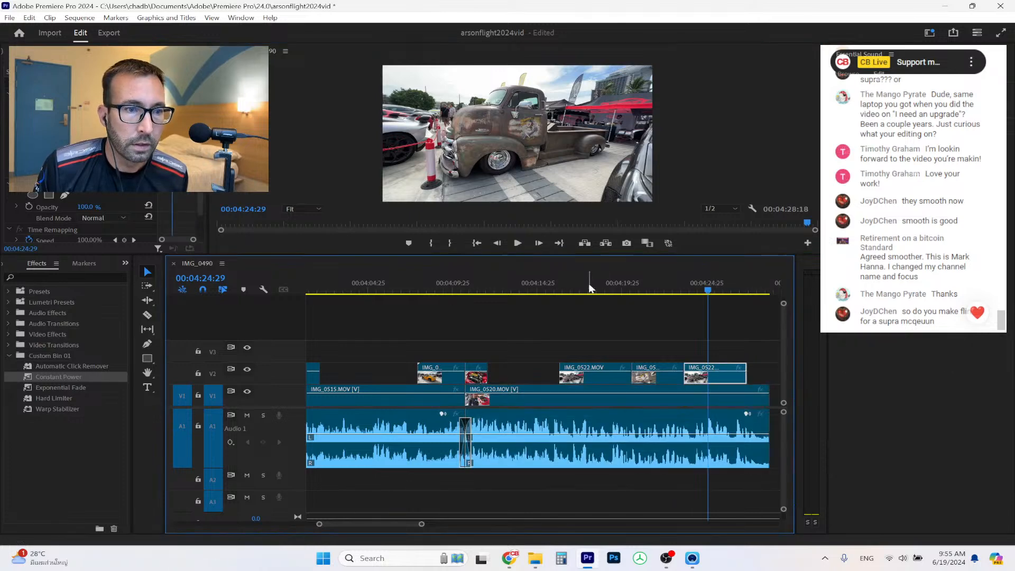
{"action": "left_click", "coordinate": [726, 375]}
{"action": "key", "text": "Delete"}
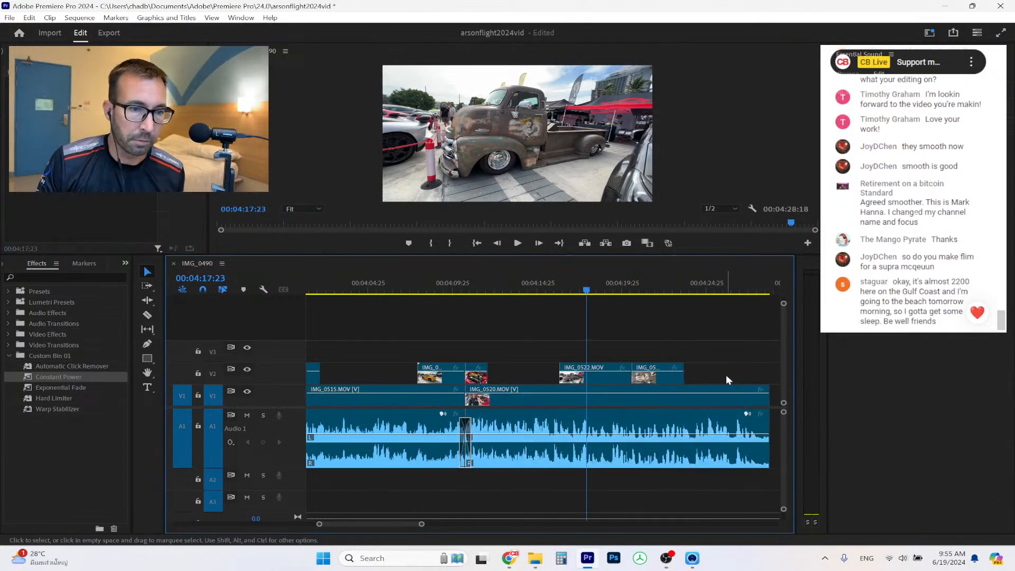
Add IMG_0524 from the 13 Pro Max folder to V2 after IMG_0521, unlink it and delete its audio from A2.
{"action": "left_click", "coordinate": [535, 558]}
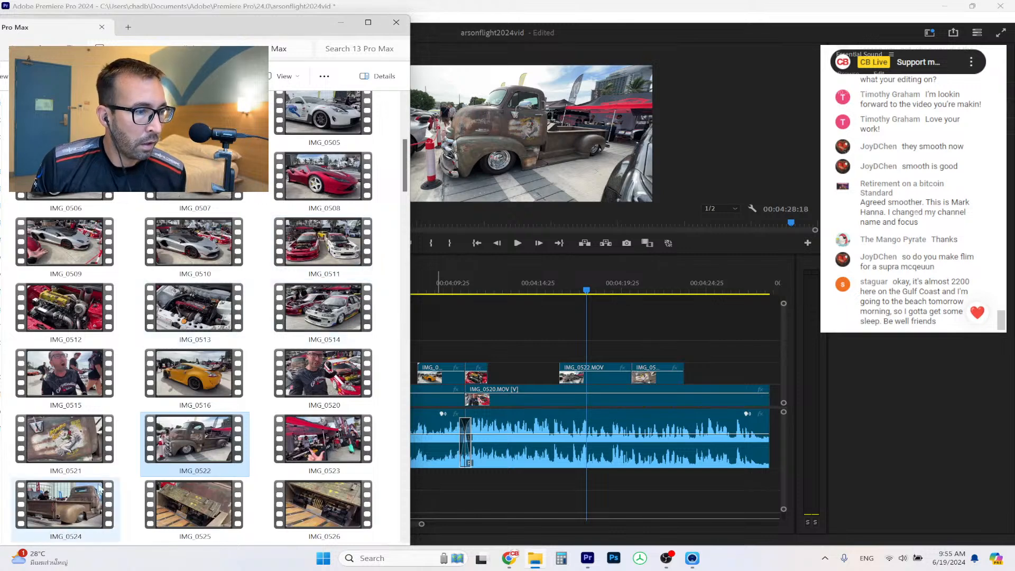
{"action": "left_click_drag", "start_coordinate": [73, 510], "coordinate": [737, 378]}
{"action": "right_click", "coordinate": [732, 377]}
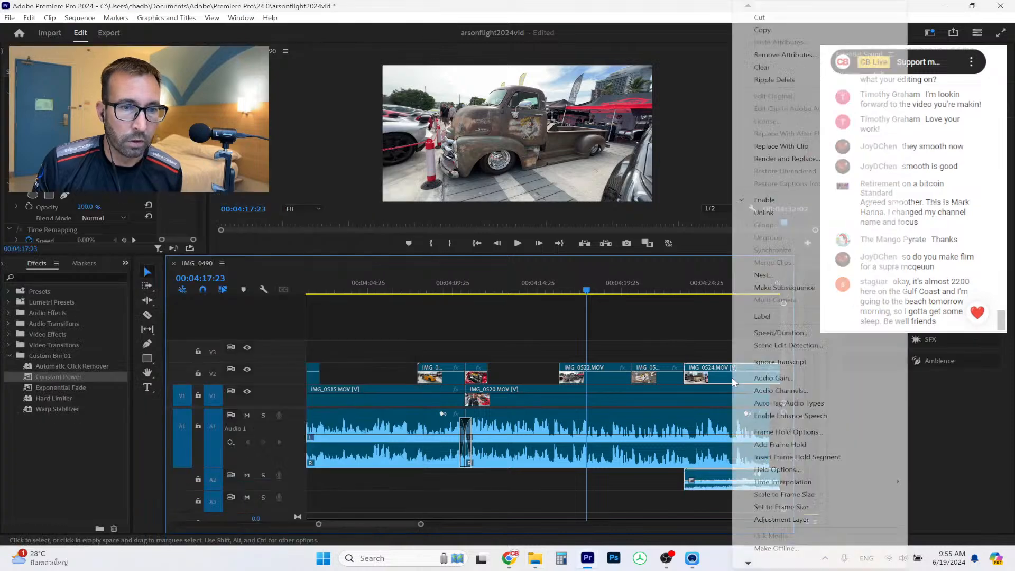
{"action": "left_click", "coordinate": [764, 213]}
{"action": "left_click", "coordinate": [729, 480]}
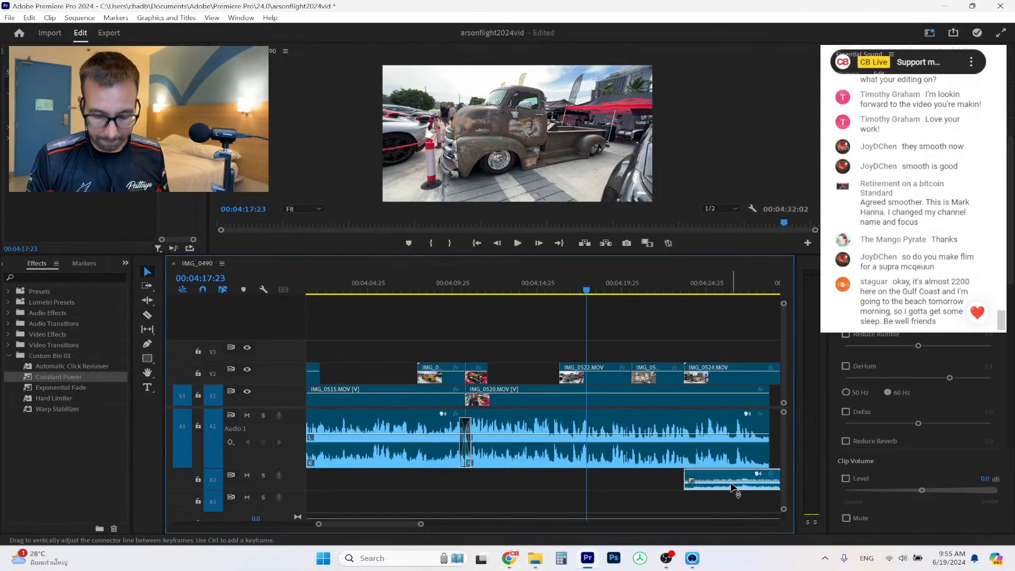
{"action": "key", "text": "Delete"}
Trim about one second off the start of IMG_0524, set it against IMG_0521, and trim its end to match IMG_0520 at 00:04:28:18.
{"action": "left_click_drag", "start_coordinate": [682, 366], "coordinate": [702, 366]}
{"action": "left_click", "coordinate": [732, 381]}
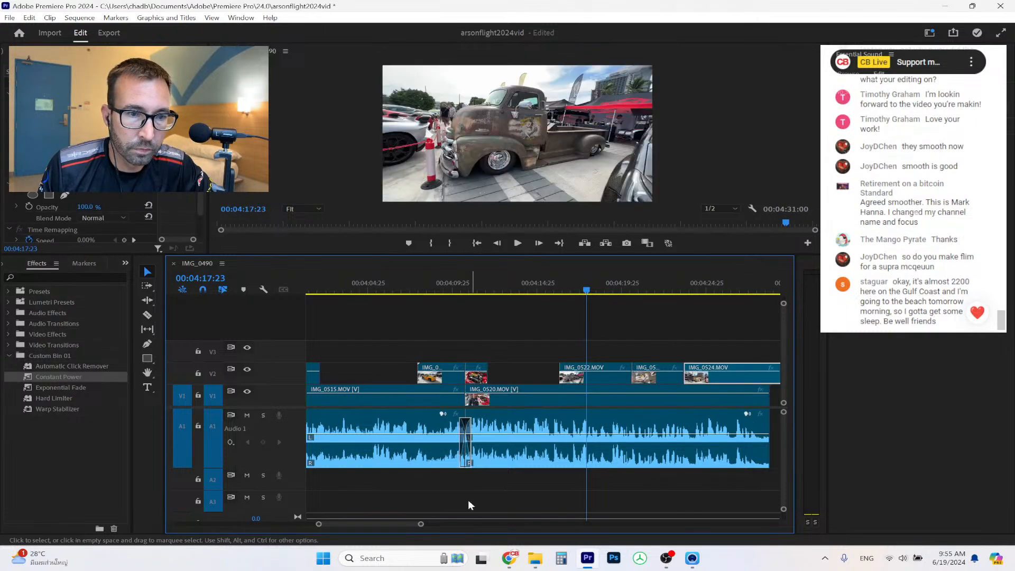
{"action": "left_click_drag", "start_coordinate": [420, 526], "coordinate": [440, 526]}
{"action": "left_click_drag", "start_coordinate": [677, 376], "coordinate": [653, 378]}
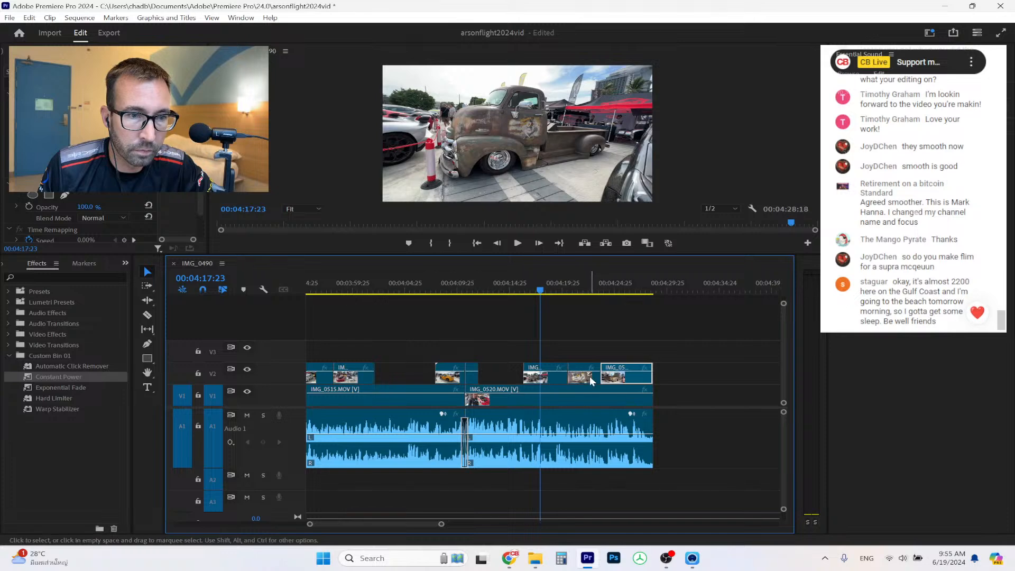
Shift IMG_0522 and IMG_0521 on V2 about one second later, shortening the start of IMG_0524 to fit.
{"action": "mouse_move", "coordinate": [585, 382]}
{"action": "left_mouse_down"}
{"action": "mouse_move", "coordinate": [596, 382]}
{"action": "mouse_move", "coordinate": [570, 382]}
{"action": "left_mouse_up"}
{"action": "left_click", "coordinate": [559, 383]}
{"action": "left_click", "coordinate": [529, 397]}
Enlarge the program preview and play the sequence through the truck B-roll to check its timing.
{"action": "left_click", "coordinate": [517, 243]}
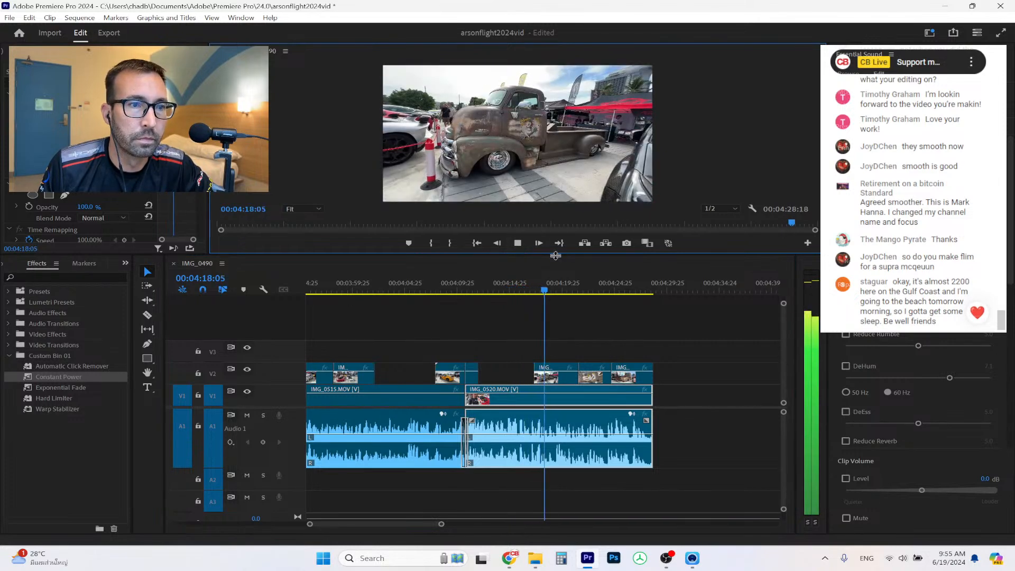
{"action": "left_click_drag", "start_coordinate": [556, 256], "coordinate": [558, 335]}
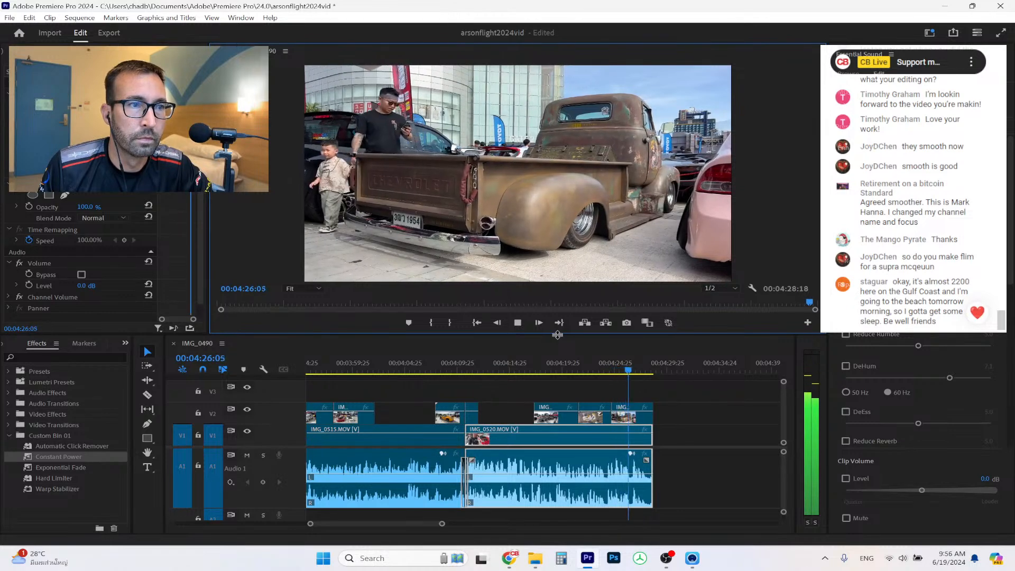
{"action": "left_click", "coordinate": [538, 323]}
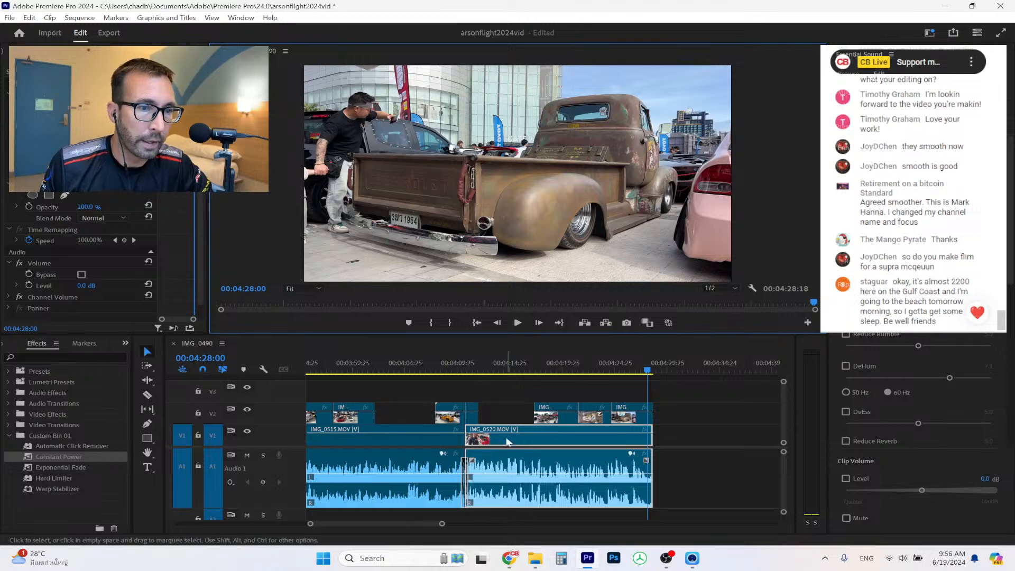
{"action": "left_click", "coordinate": [550, 370]}
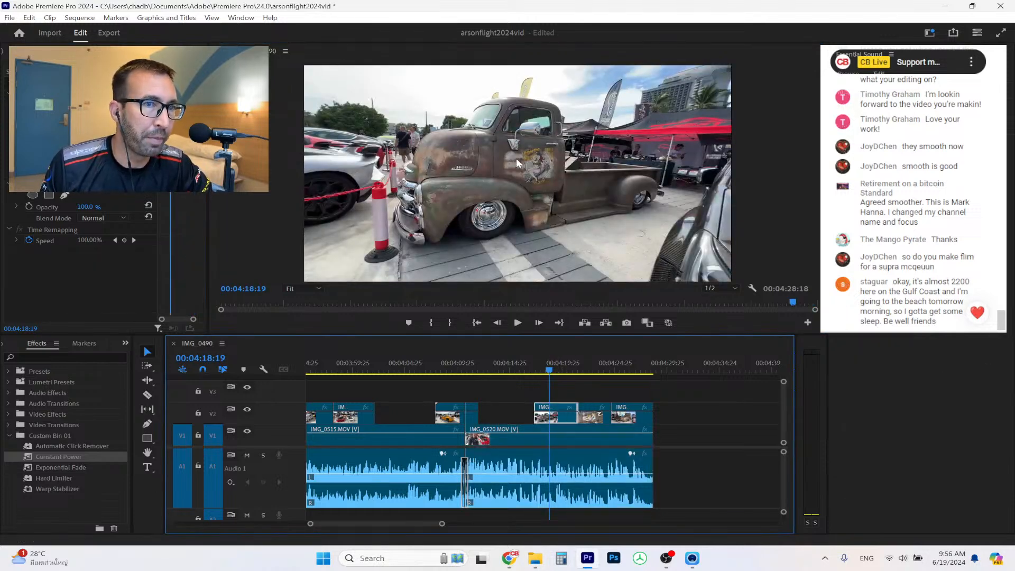
Try to restore the panel layout by reselecting the Editing workspace.
{"action": "left_click", "coordinate": [241, 18]}
{"action": "mouse_move", "coordinate": [317, 27]}
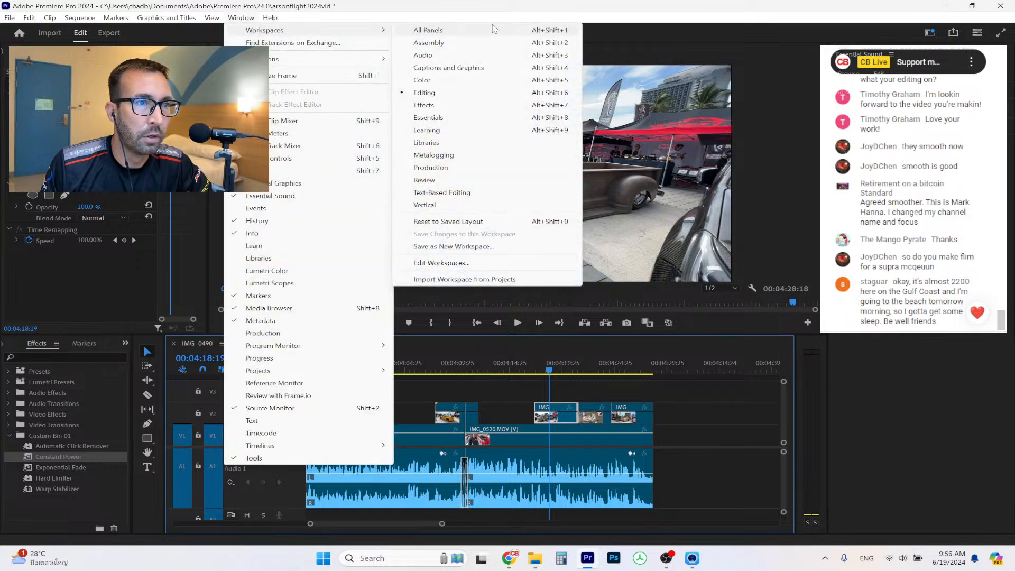
{"action": "left_click", "coordinate": [453, 94]}
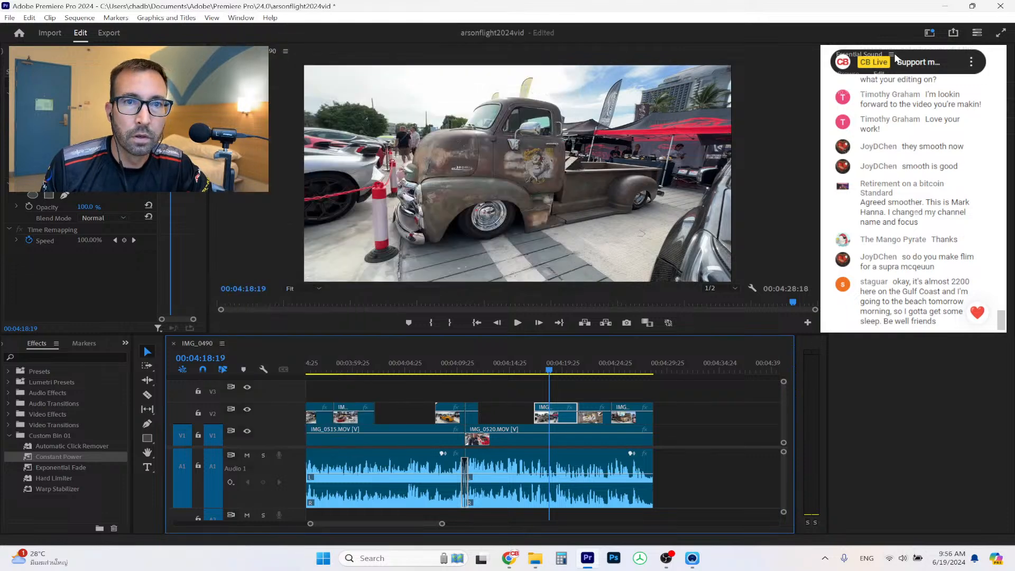
{"action": "key", "text": "d"}
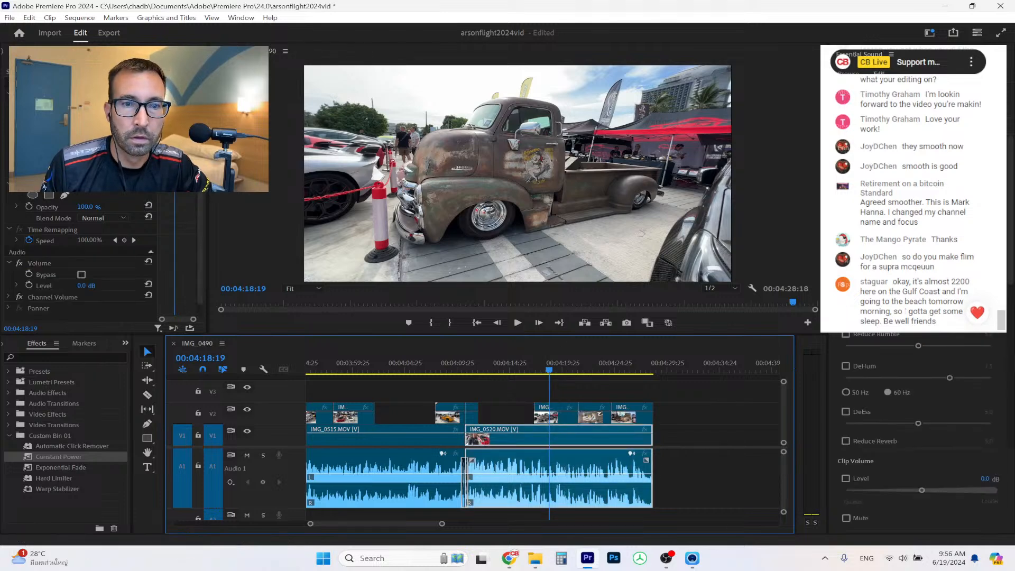
Switch to the Color workspace and dismiss any unrelated browser window.
{"action": "left_click", "coordinate": [247, 19]}
{"action": "mouse_move", "coordinate": [264, 33]}
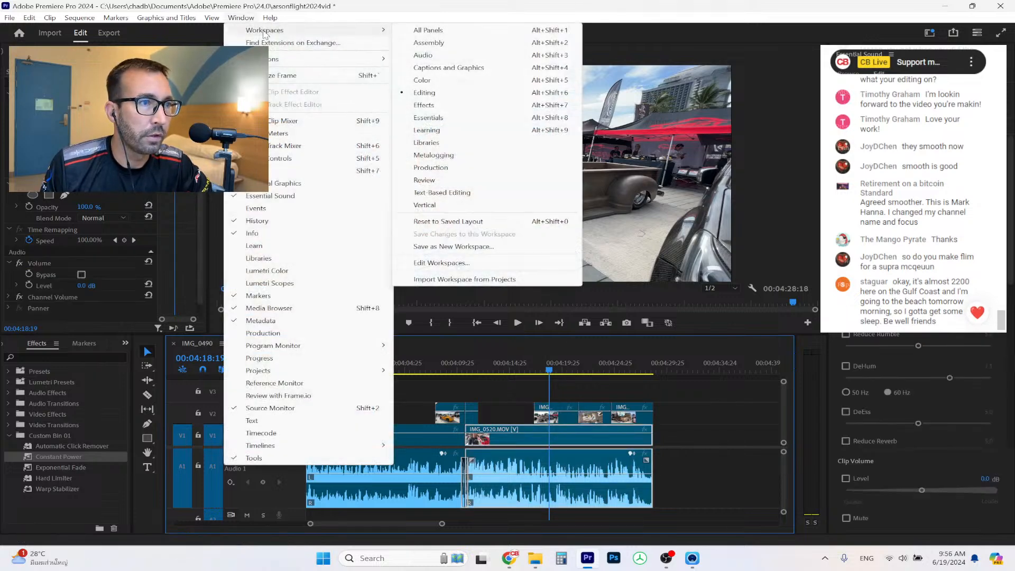
{"action": "left_click", "coordinate": [442, 80]}
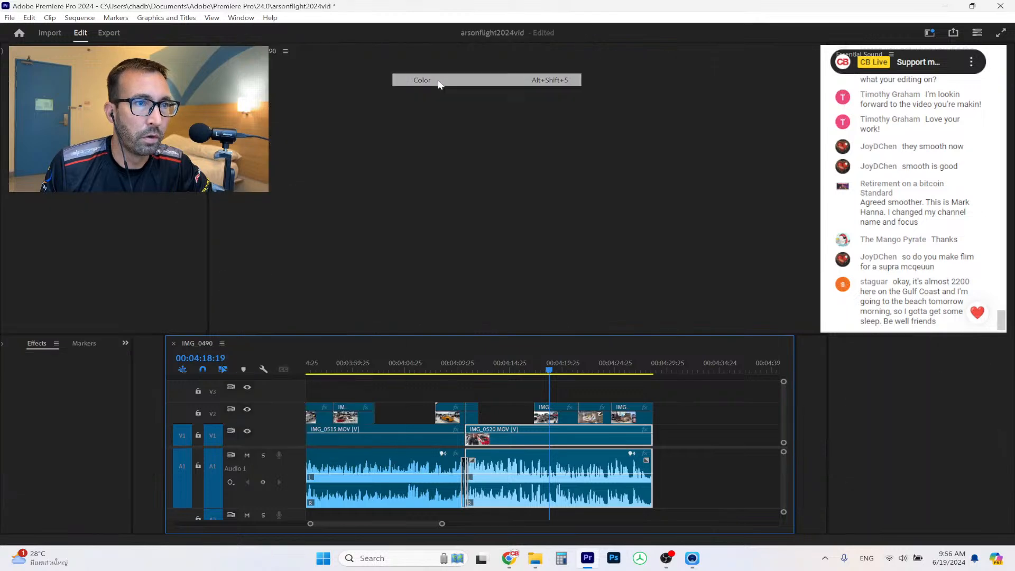
{"action": "left_click", "coordinate": [239, 18]}
{"action": "left_click", "coordinate": [281, 42]}
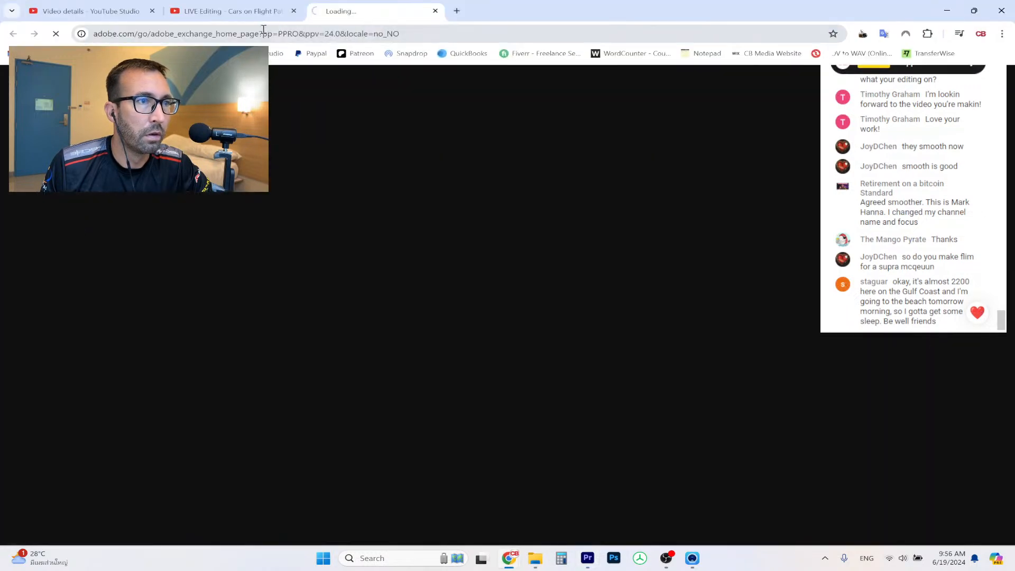
{"action": "left_click", "coordinate": [948, 10]}
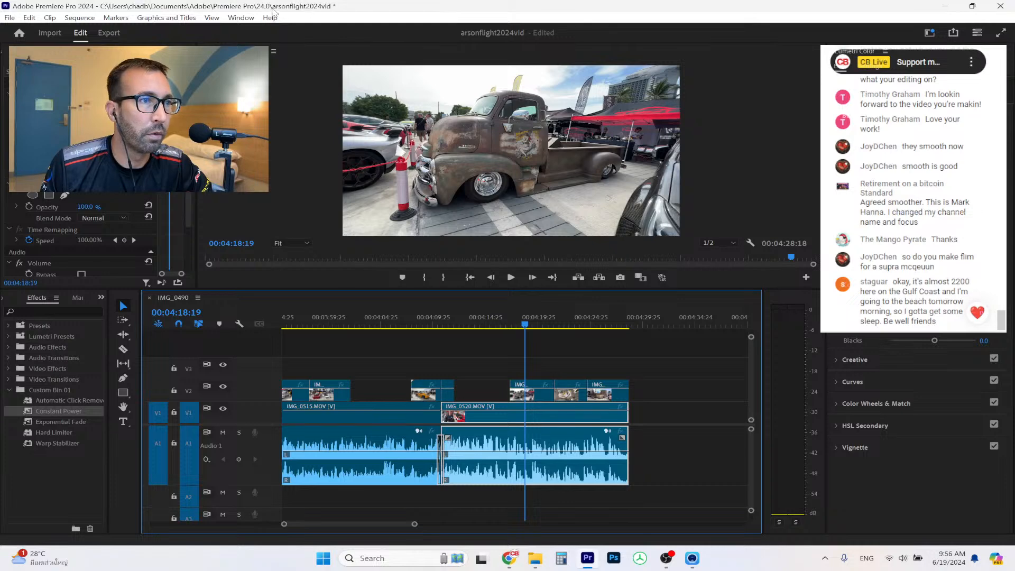
Return to the Editing workspace and widen the timeline by narrowing the audio meters.
{"action": "left_click", "coordinate": [241, 17]}
{"action": "mouse_move", "coordinate": [275, 30]}
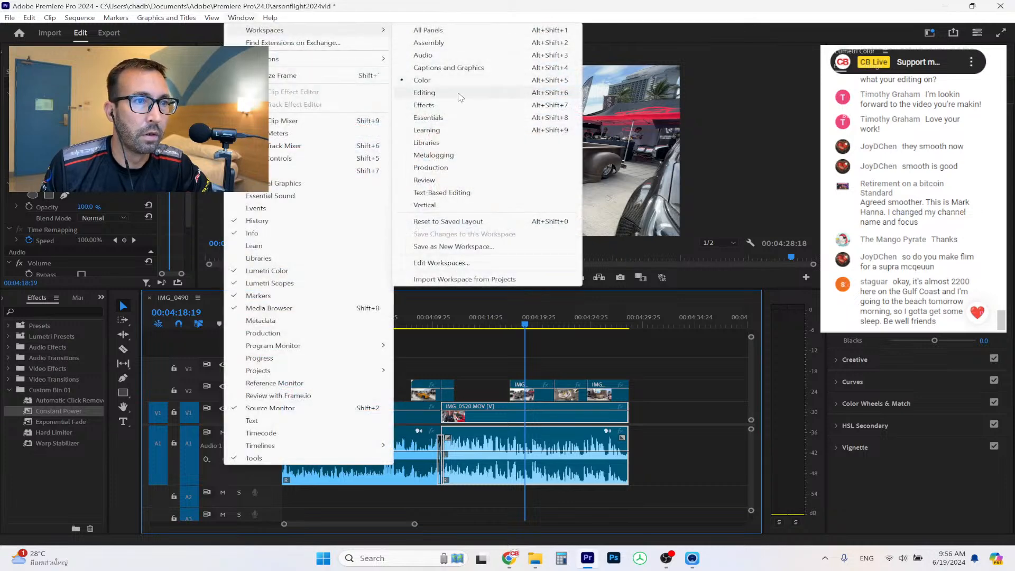
{"action": "left_click", "coordinate": [425, 92]}
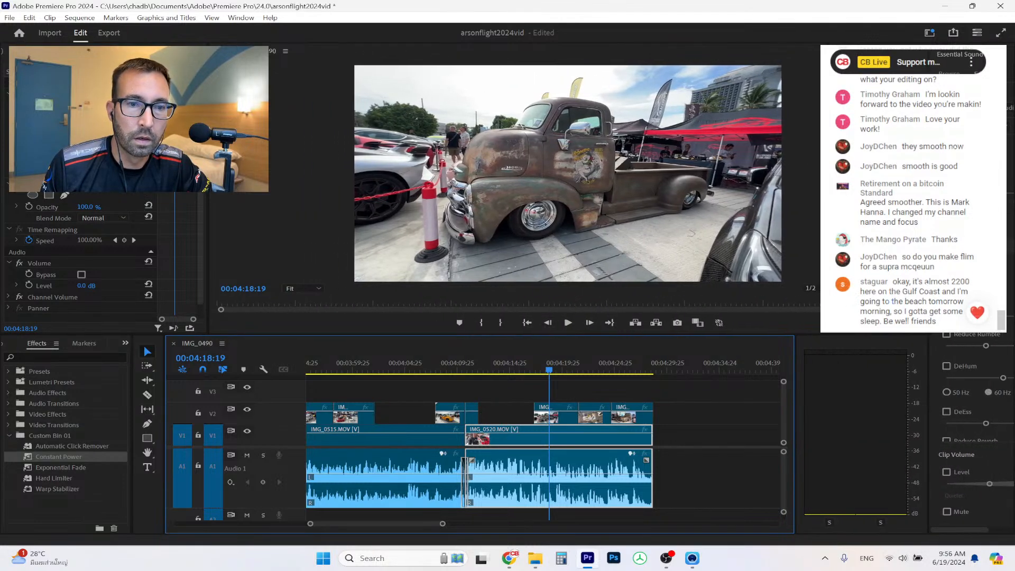
{"action": "left_click_drag", "start_coordinate": [796, 343], "coordinate": [916, 344]}
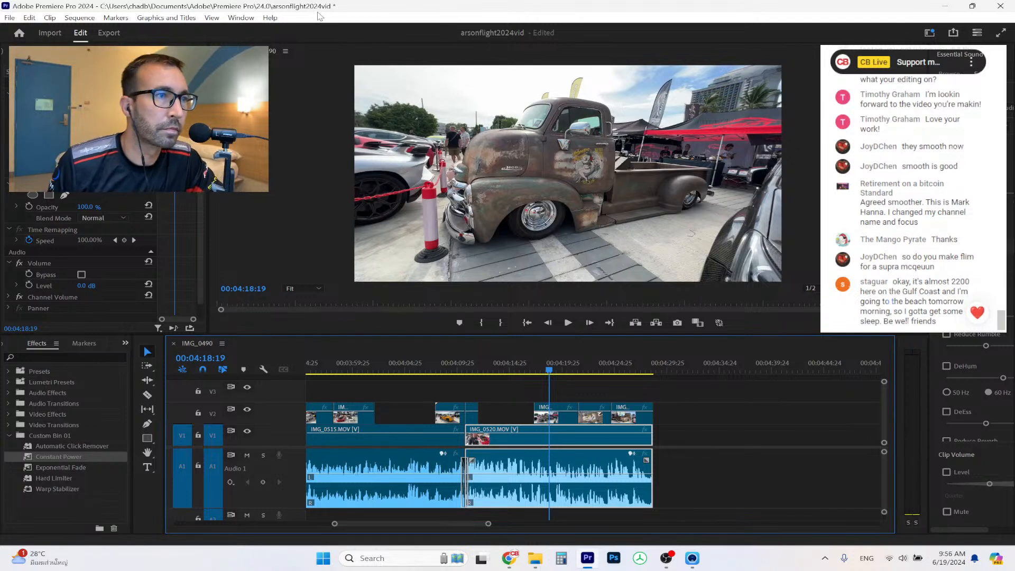
Reset the Editing workspace to its saved layout and widen the program preview by narrowing the source area.
{"action": "left_click", "coordinate": [241, 17]}
{"action": "mouse_move", "coordinate": [272, 34]}
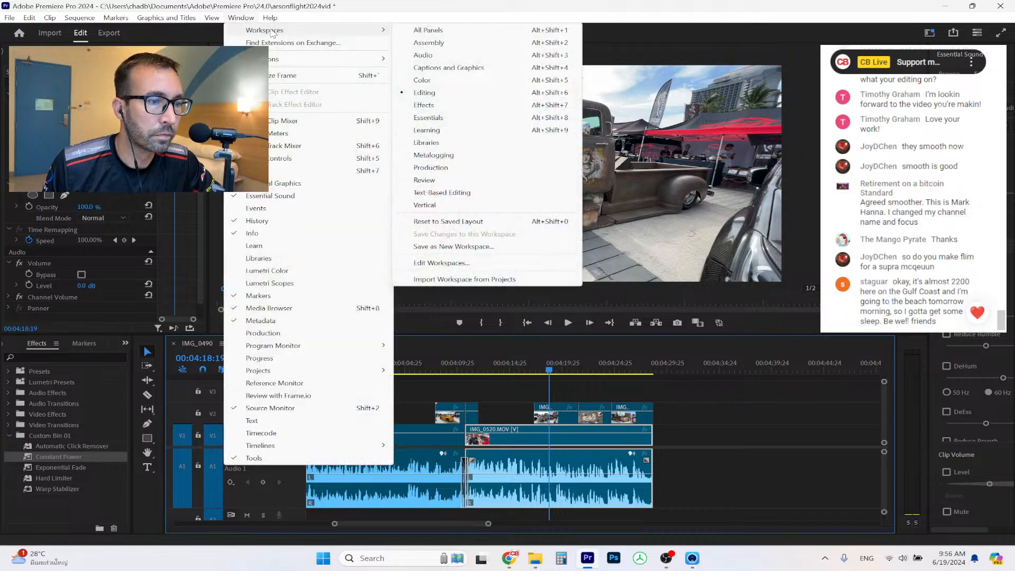
{"action": "left_click", "coordinate": [490, 222]}
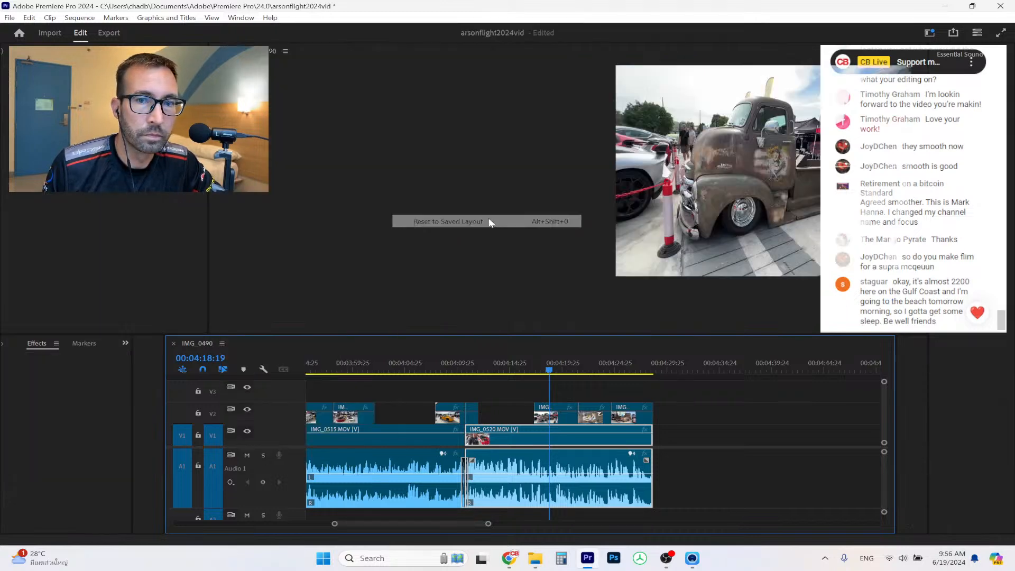
{"action": "left_click_drag", "start_coordinate": [513, 236], "coordinate": [194, 239]}
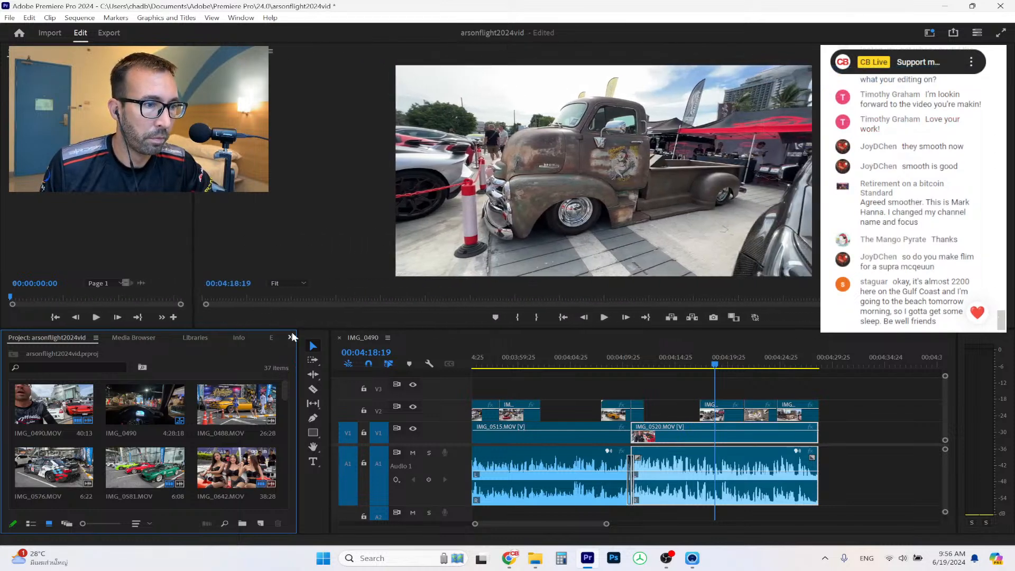
Show the Effects list in place of the project bin and narrow it to give the timeline more width.
{"action": "left_click", "coordinate": [291, 337]}
{"action": "left_click", "coordinate": [314, 395]}
{"action": "left_click_drag", "start_coordinate": [298, 374], "coordinate": [112, 379]}
{"action": "left_click_drag", "start_coordinate": [329, 359], "coordinate": [139, 366]}
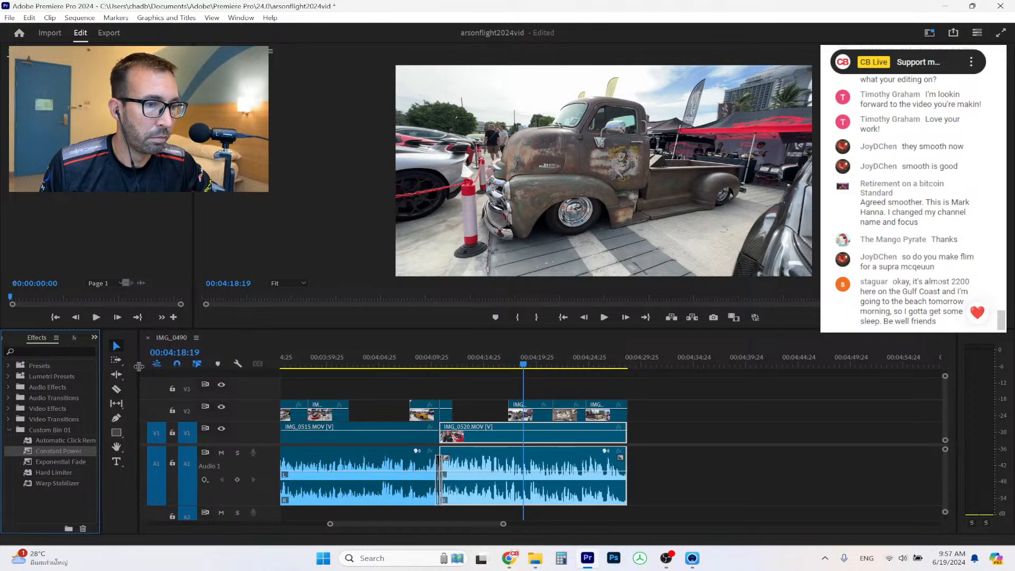
Narrow the source area further and show the Effect Controls there for IMG_0520.
{"action": "left_click_drag", "start_coordinate": [504, 526], "coordinate": [480, 526]}
{"action": "left_click_drag", "start_coordinate": [194, 183], "coordinate": [147, 183]}
{"action": "left_click", "coordinate": [80, 52]}
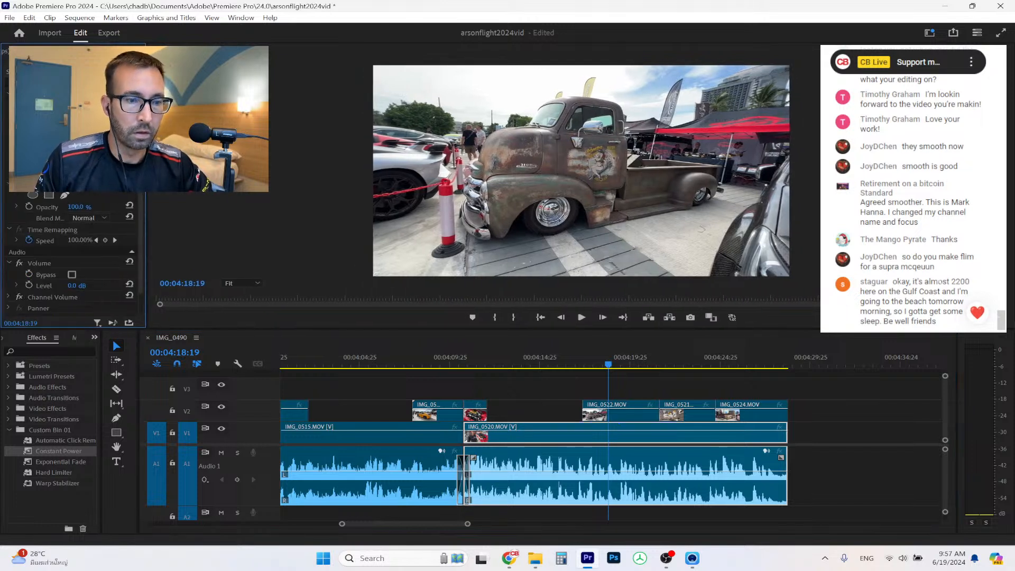
Place IMG_0523 from the 13 Pro Max folder on V1 a short distance after the end of IMG_0520.
{"action": "mouse_move", "coordinate": [515, 550]}
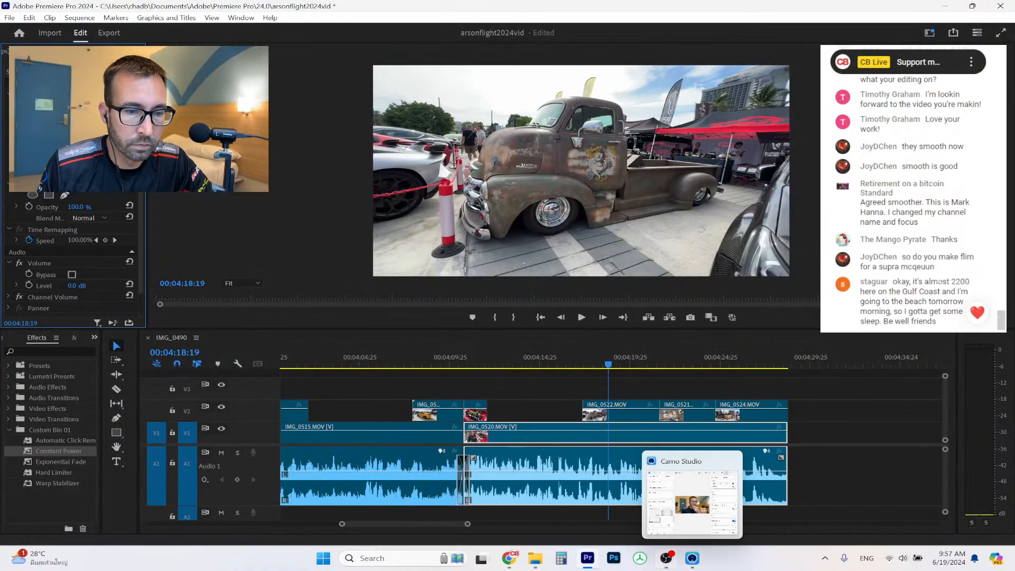
{"action": "mouse_move", "coordinate": [537, 566]}
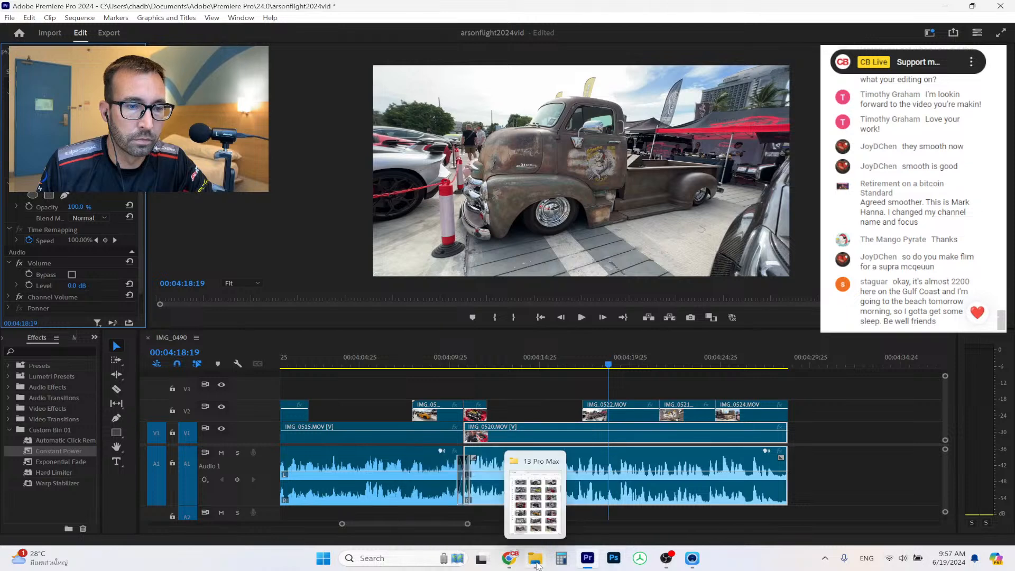
{"action": "left_click", "coordinate": [537, 521]}
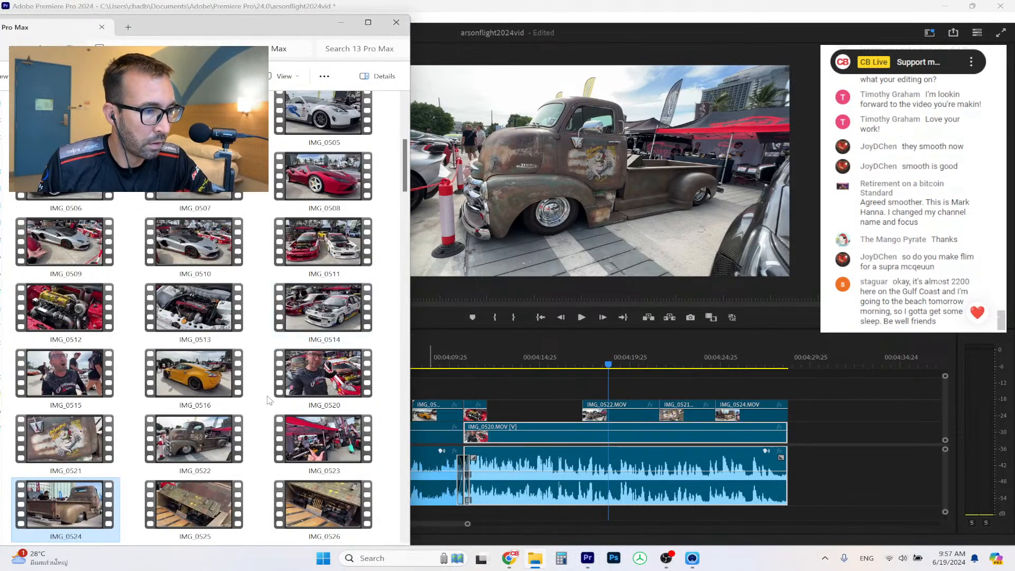
{"action": "left_click", "coordinate": [334, 447]}
{"action": "left_click_drag", "start_coordinate": [342, 445], "coordinate": [817, 428]}
Trim the opening of IMG_0523 to the handshake moment and close the gap after IMG_0520.
{"action": "left_click", "coordinate": [817, 365]}
{"action": "key", "text": "space"}
{"action": "key", "text": "space"}
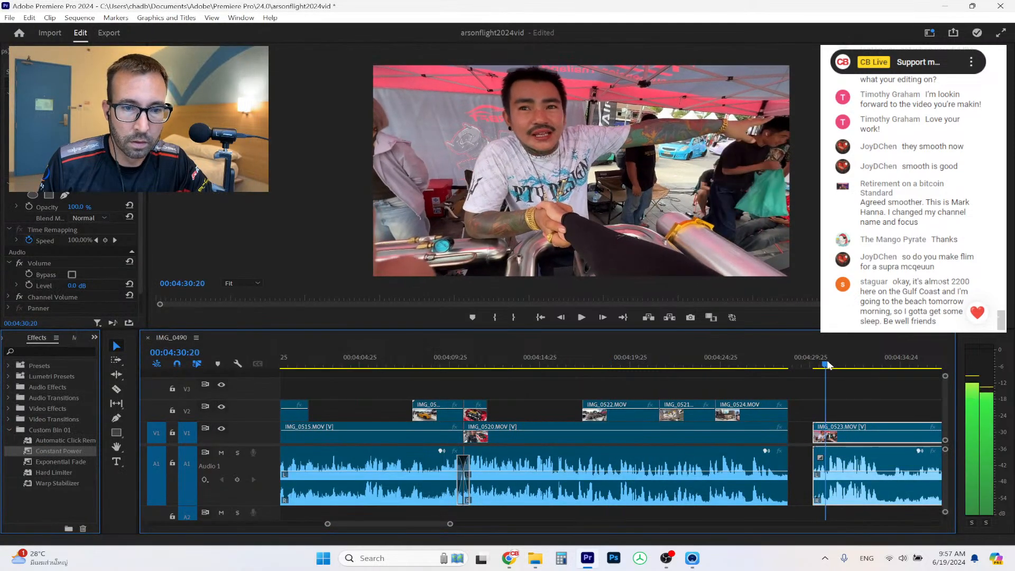
{"action": "left_click_drag", "start_coordinate": [822, 432], "coordinate": [836, 432]}
{"action": "left_click", "coordinate": [809, 437]}
{"action": "key", "text": "Delete"}
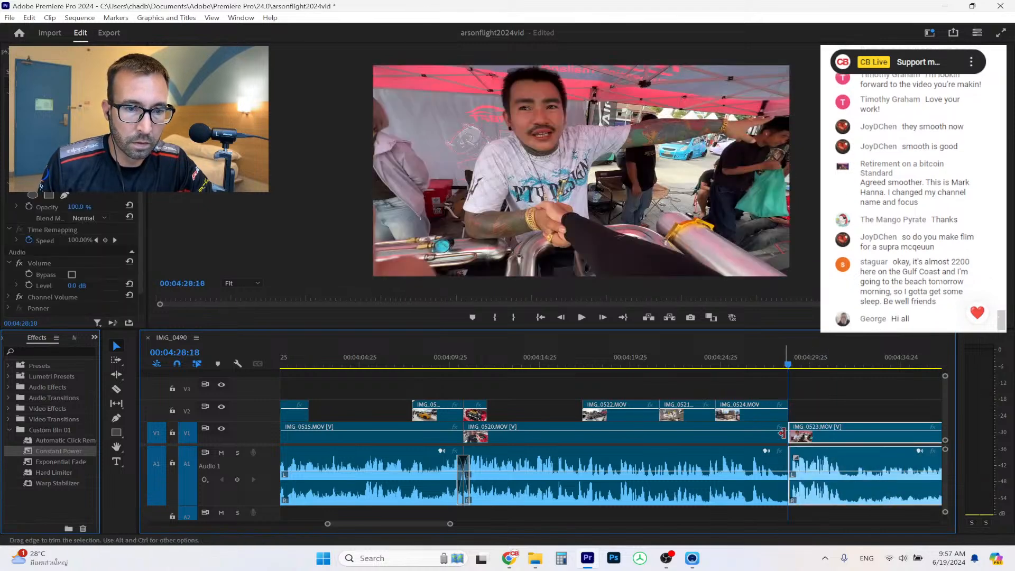
Trim IMG_0524 and IMG_0520 to end at 00:04:27:29 and close the gap before IMG_0523.
{"action": "left_click", "coordinate": [760, 364]}
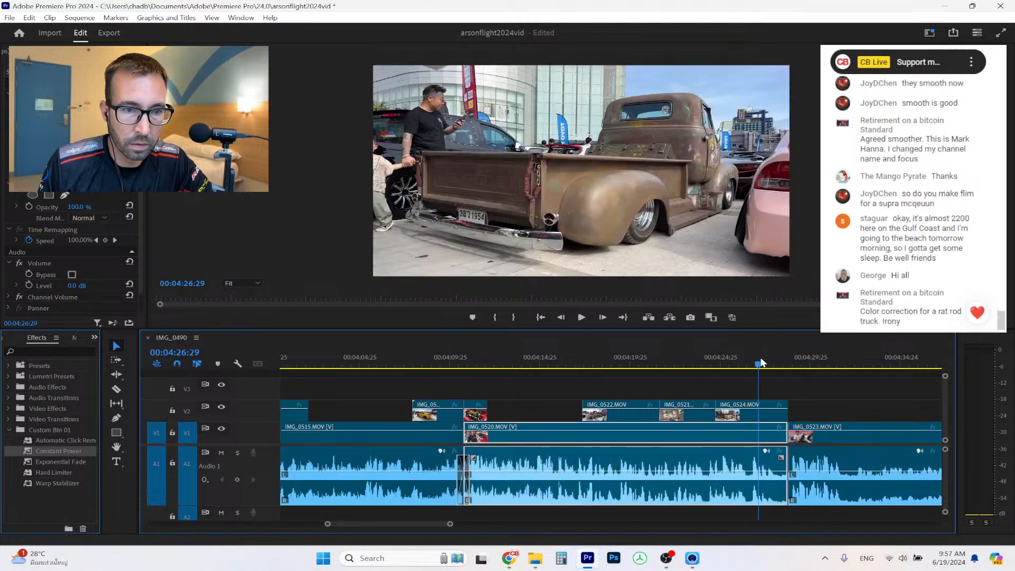
{"action": "left_click", "coordinate": [582, 317]}
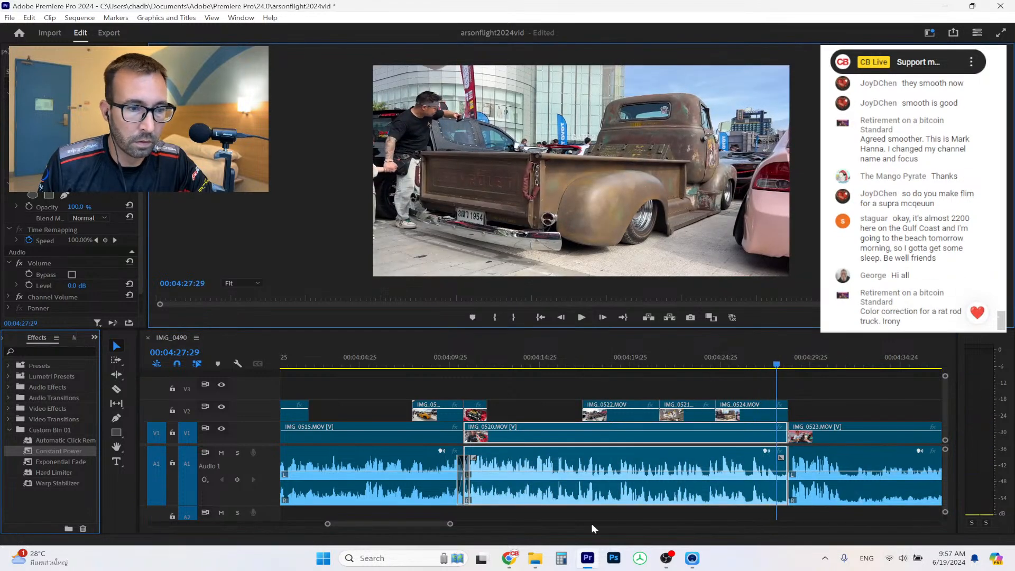
{"action": "left_click_drag", "start_coordinate": [450, 524], "coordinate": [412, 524]}
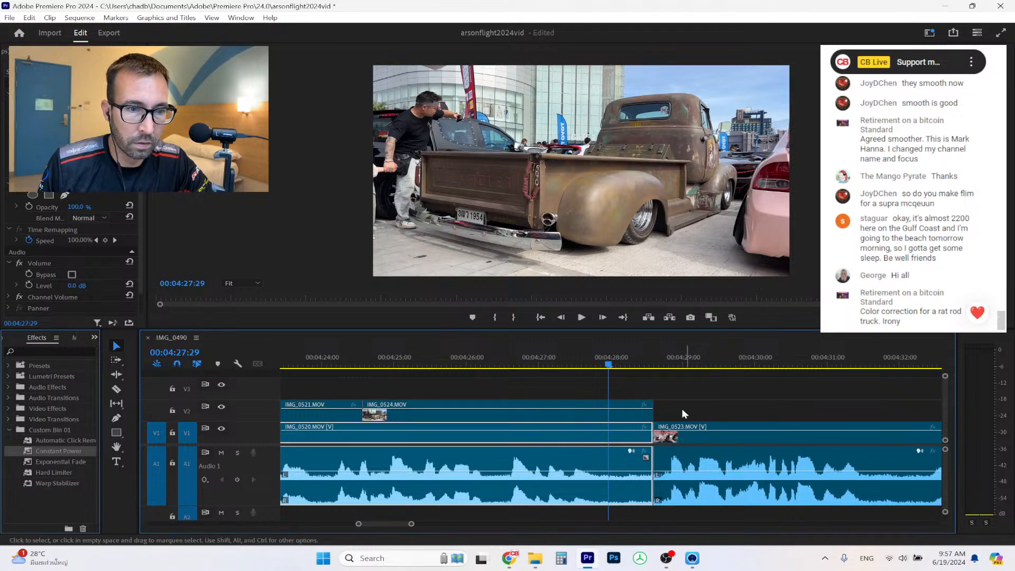
{"action": "left_click", "coordinate": [648, 411]}
{"action": "left_click_drag", "start_coordinate": [650, 405], "coordinate": [608, 407]}
{"action": "left_click_drag", "start_coordinate": [651, 434], "coordinate": [608, 434]}
{"action": "left_click", "coordinate": [630, 433]}
{"action": "key", "text": "Delete"}
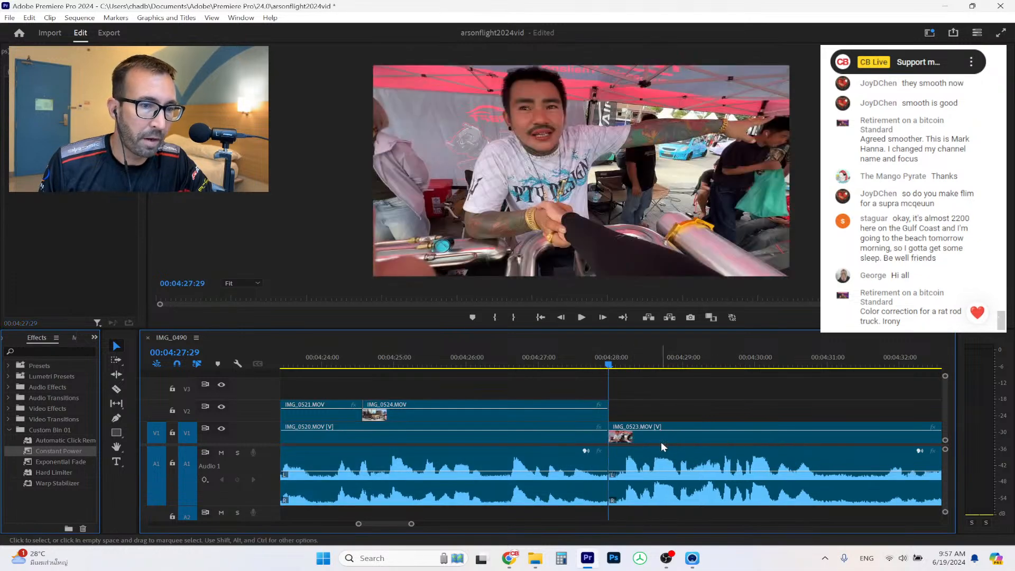
Add a Constant Power audio transition at the cut between IMG_0520 and IMG_0523.
{"action": "left_click_drag", "start_coordinate": [75, 451], "coordinate": [608, 472]}
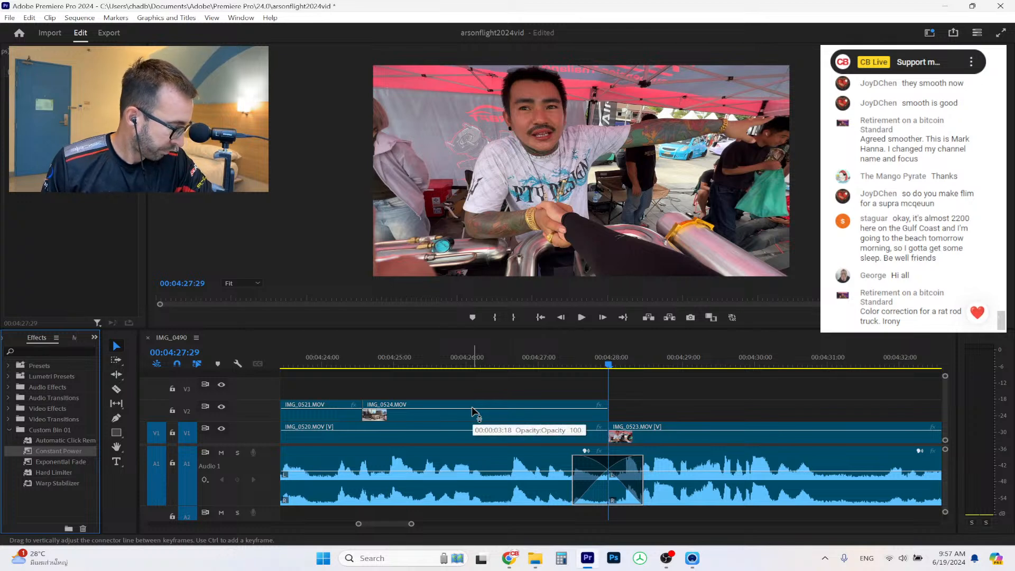
{"action": "scroll", "coordinate": [450, 524], "scroll_direction": "down", "scroll_amount": 4}
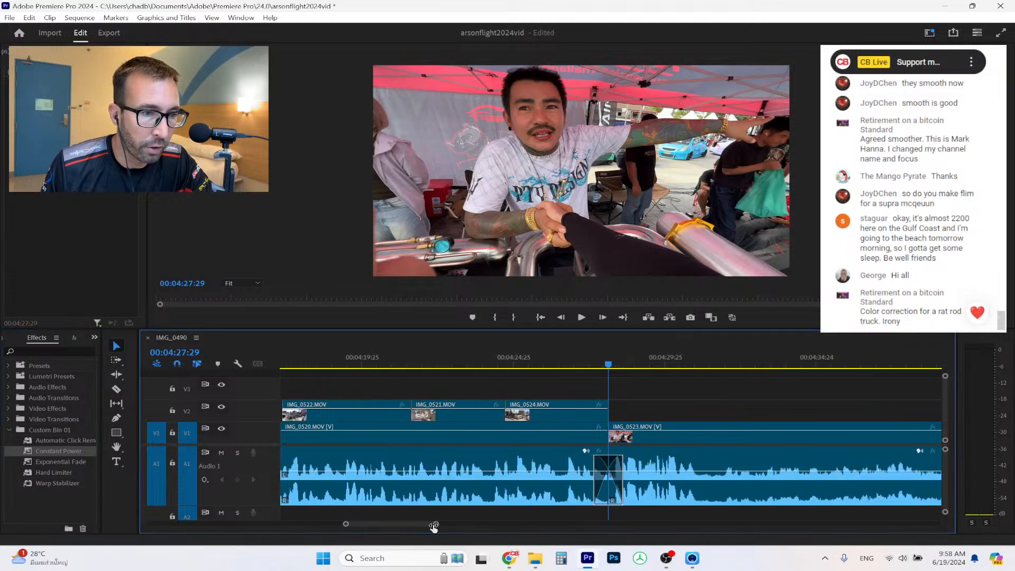
{"action": "scroll", "coordinate": [450, 524], "scroll_direction": "up", "scroll_amount": 2}
Switch to the Color workspace with IMG_0522 selected and shift the clip slightly right and down in the frame.
{"action": "left_click", "coordinate": [405, 355]}
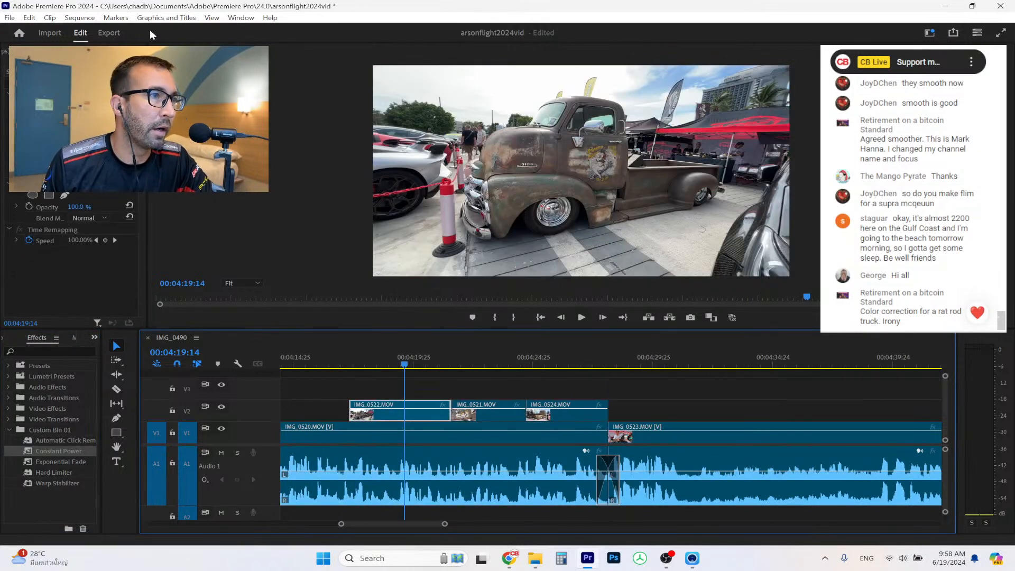
{"action": "left_click", "coordinate": [241, 18]}
{"action": "mouse_move", "coordinate": [275, 28]}
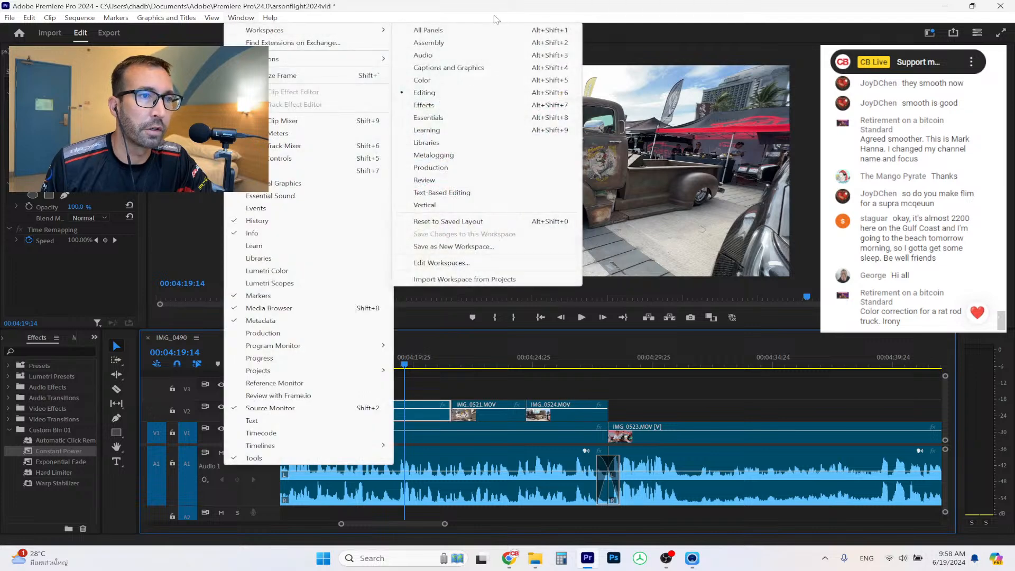
{"action": "left_click", "coordinate": [465, 78]}
{"action": "left_click", "coordinate": [86, 116]}
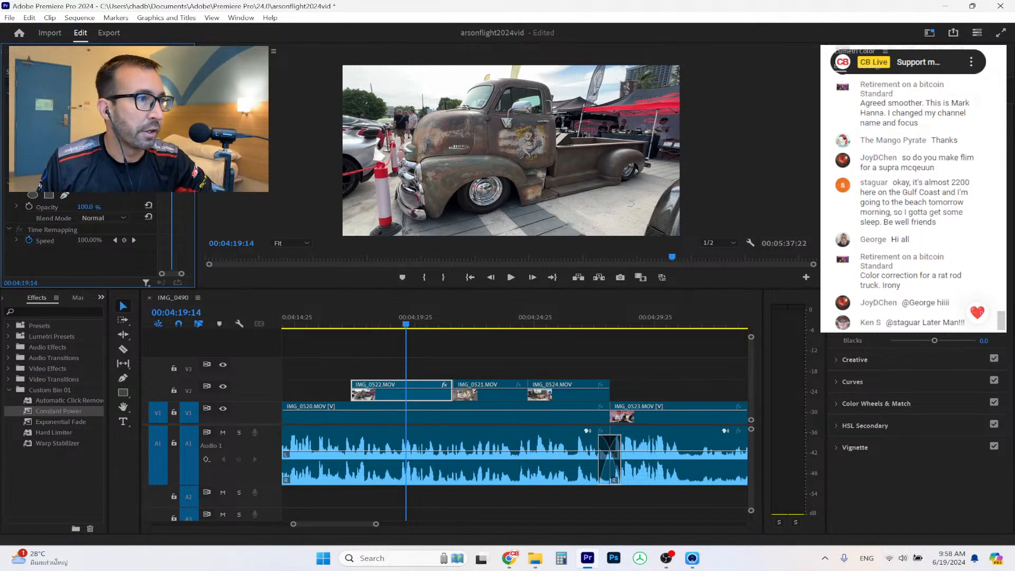
{"action": "left_click", "coordinate": [509, 154]}
{"action": "left_click_drag", "start_coordinate": [512, 154], "coordinate": [521, 157]}
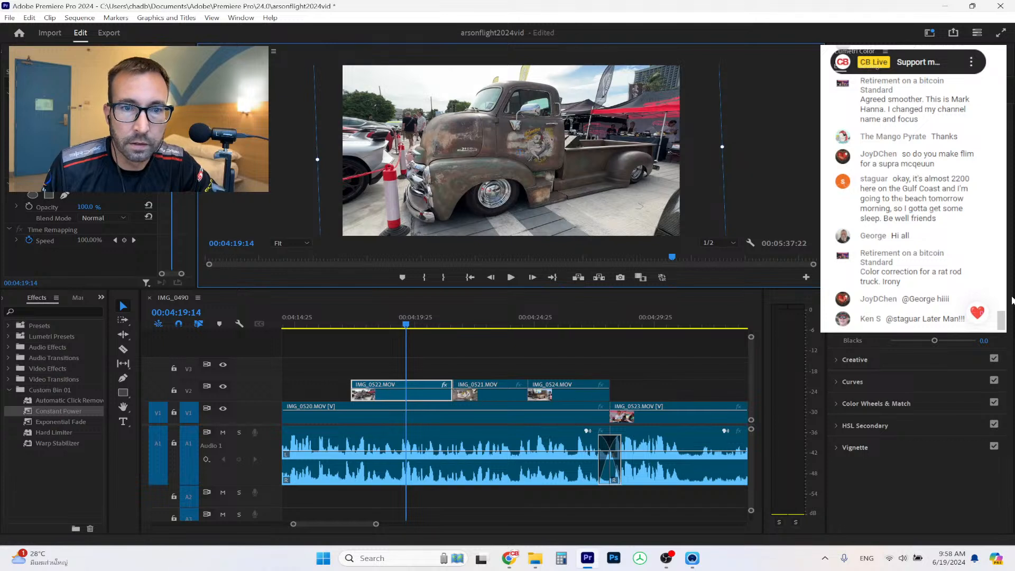
Try a Lumetri Basic Correction on IMG_0522.
{"action": "left_click", "coordinate": [982, 313]}
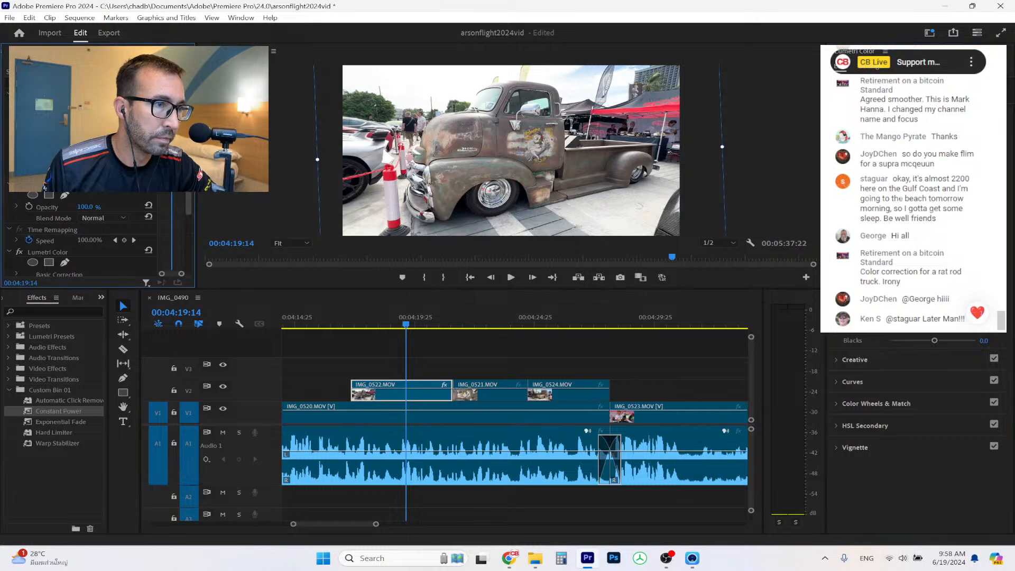
{"action": "scroll", "coordinate": [79, 232], "scroll_direction": "down", "scroll_amount": 2}
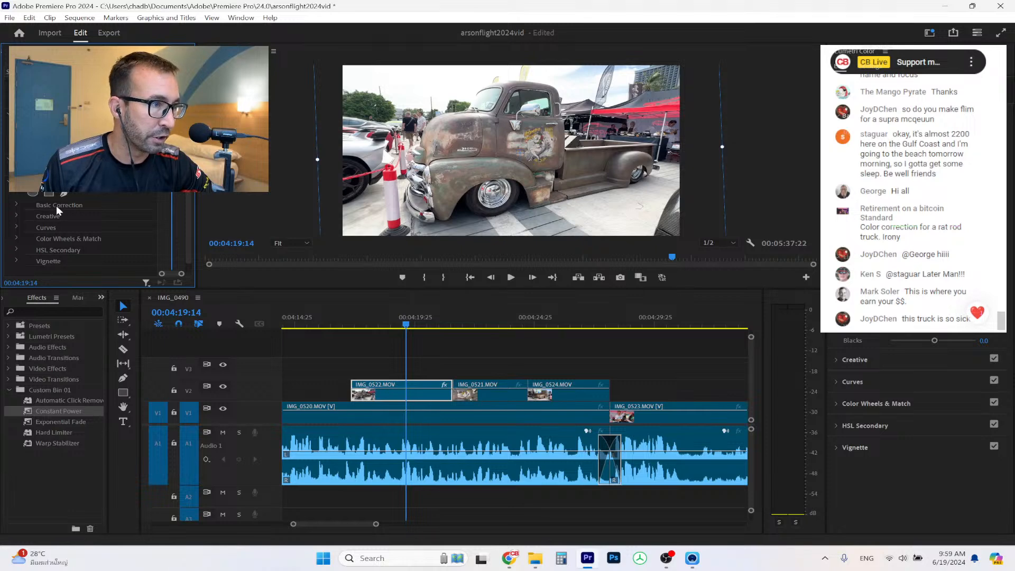
{"action": "left_click", "coordinate": [372, 417]}
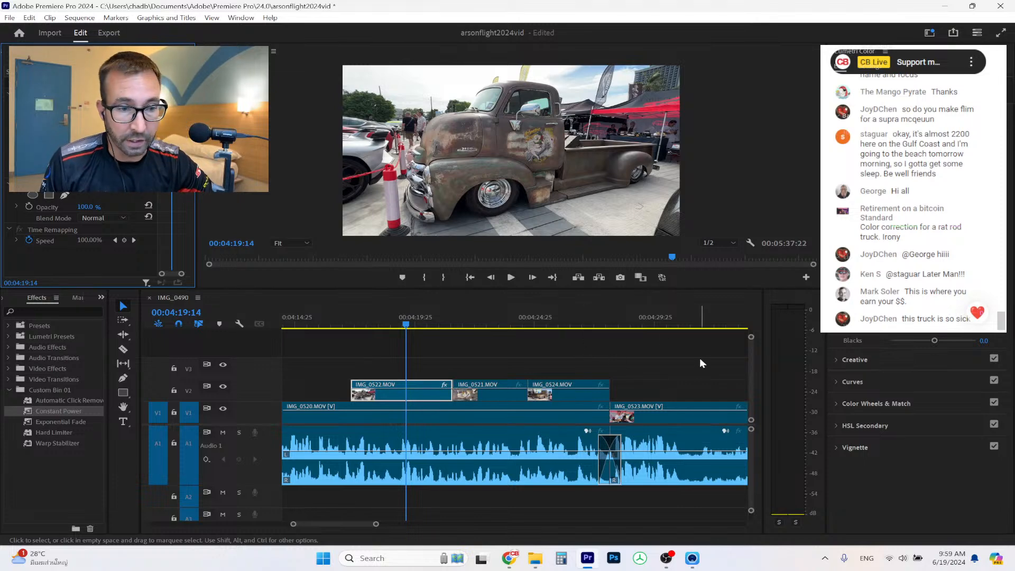
Play from the end of IMG_0520 through IMG_0523 to find dead footage to remove.
{"action": "left_click", "coordinate": [594, 320]}
{"action": "left_click", "coordinate": [511, 278]}
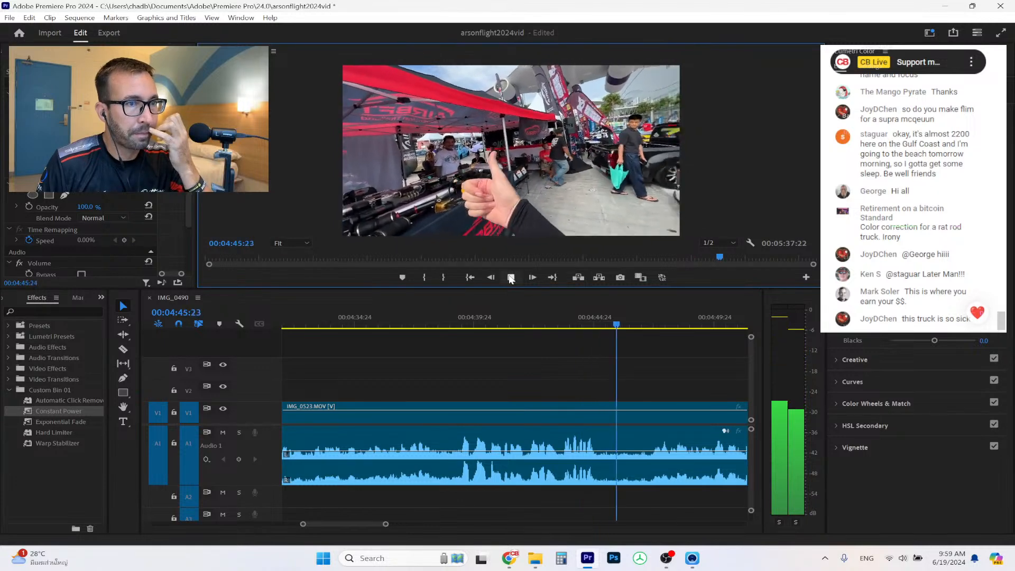
{"action": "left_click", "coordinate": [511, 278]}
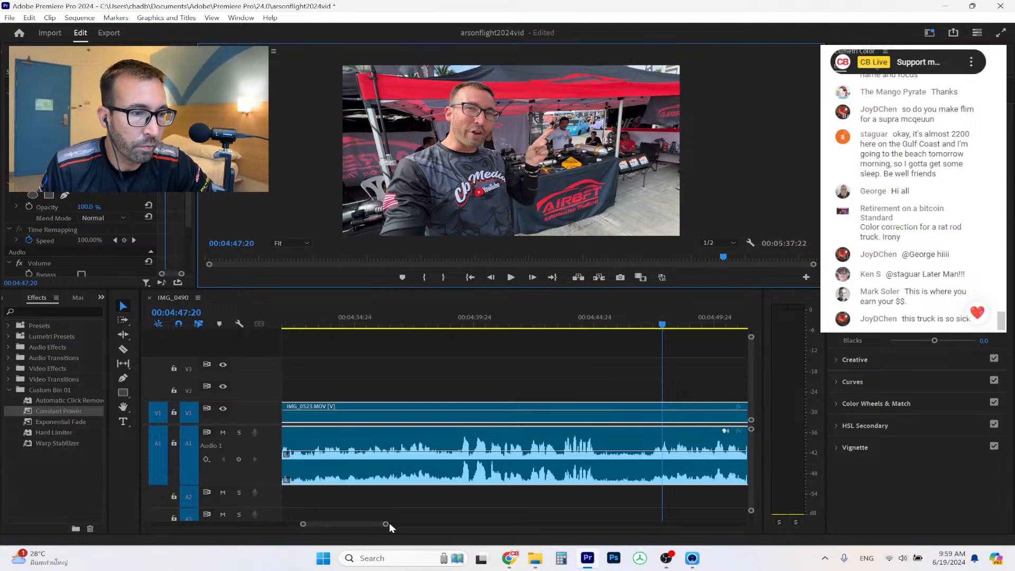
Try splitting IMG_0523 at 00:04:31:06, play on from the cut, and undo the split.
{"action": "left_click_drag", "start_coordinate": [386, 525], "coordinate": [420, 524]}
{"action": "left_click_drag", "start_coordinate": [338, 324], "coordinate": [353, 325]}
{"action": "left_click", "coordinate": [123, 349]}
{"action": "left_click", "coordinate": [356, 406]}
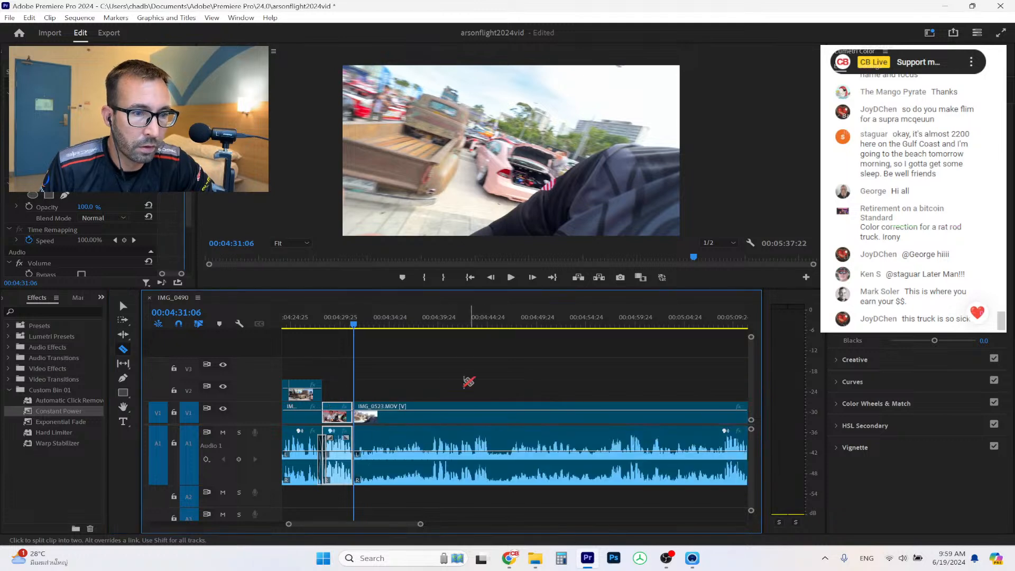
{"action": "left_click", "coordinate": [510, 278]}
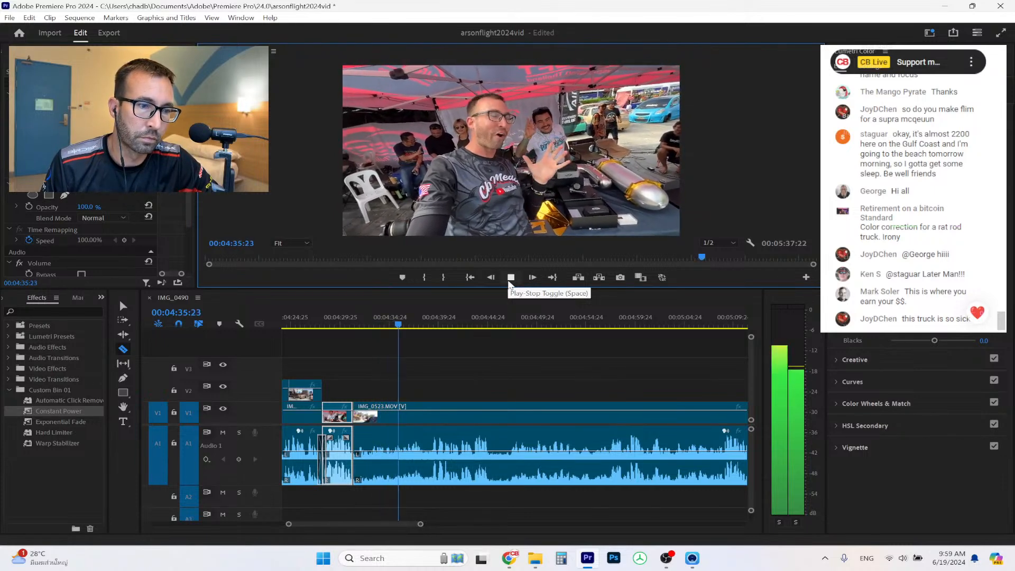
{"action": "left_click", "coordinate": [510, 281]}
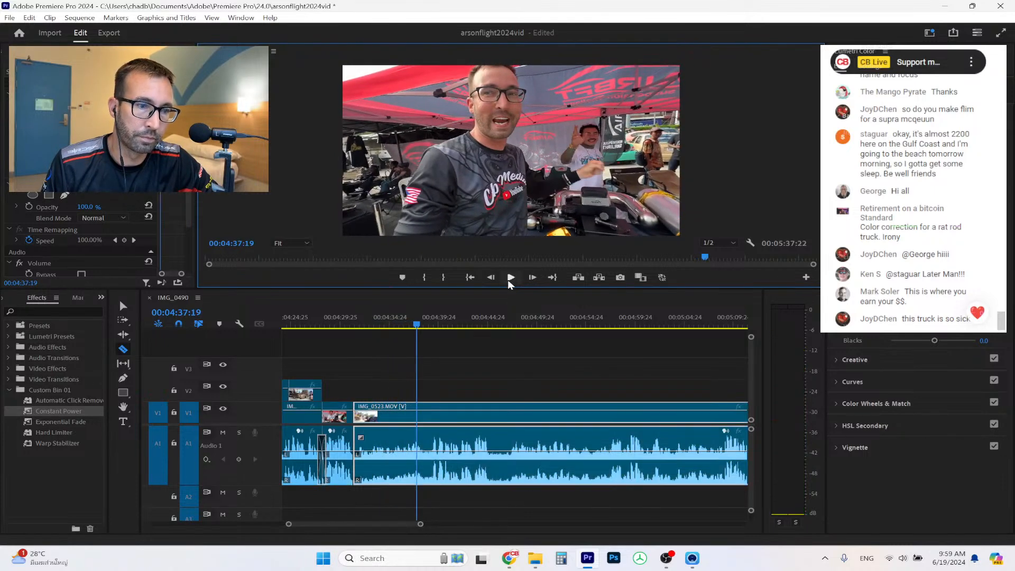
{"action": "key", "text": "ctrl+z"}
Split IMG_0523 at 00:04:38:08 and again at 00:04:47:06.
{"action": "left_click", "coordinate": [509, 279]}
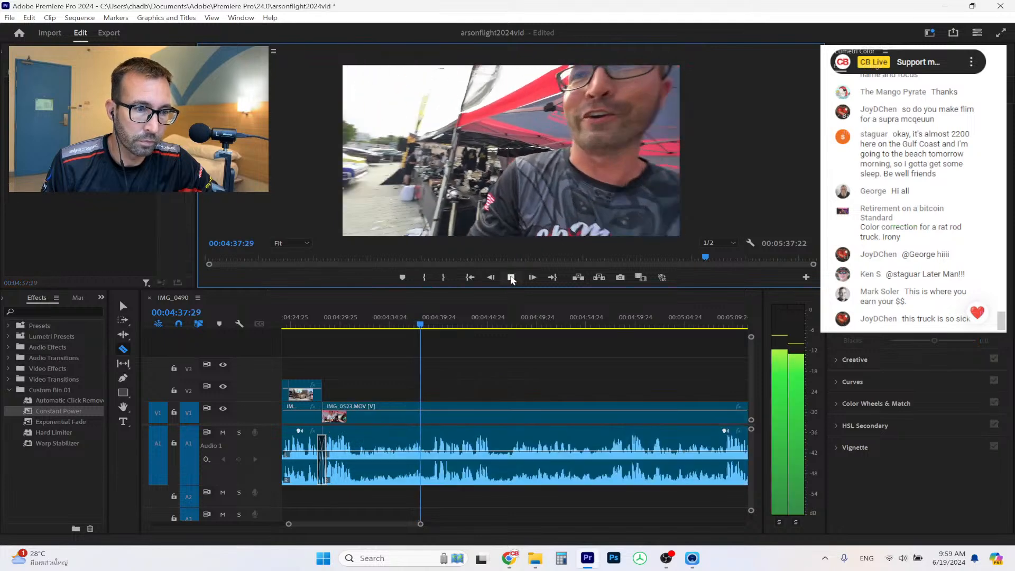
{"action": "left_click", "coordinate": [509, 280]}
{"action": "left_click", "coordinate": [425, 406]}
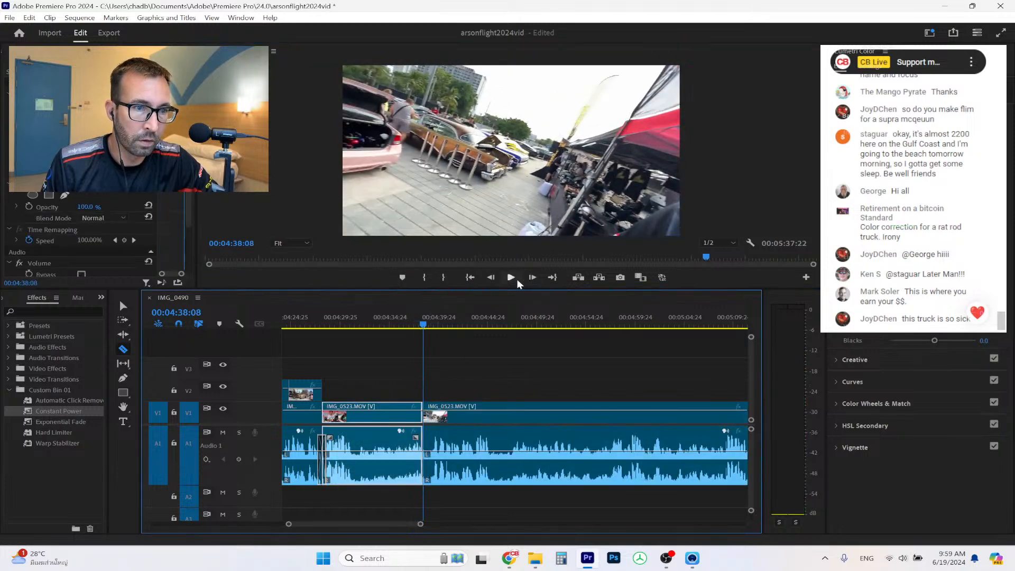
{"action": "left_click_drag", "start_coordinate": [478, 326], "coordinate": [511, 325]}
{"action": "left_click", "coordinate": [511, 412]}
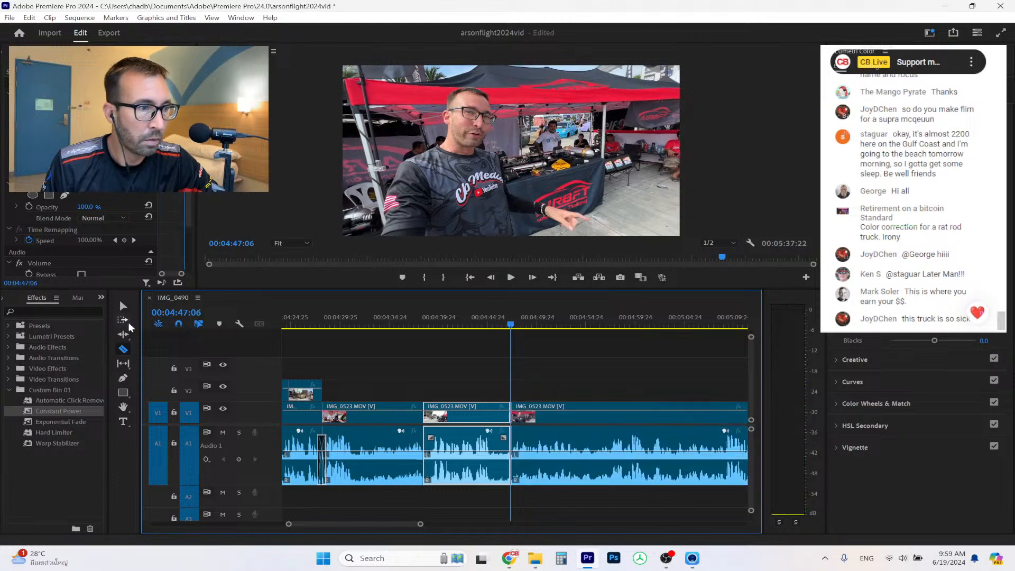
Delete the middle section of IMG_0523 between the two cuts and close the gap.
{"action": "left_click", "coordinate": [122, 307]}
{"action": "left_click", "coordinate": [501, 421]}
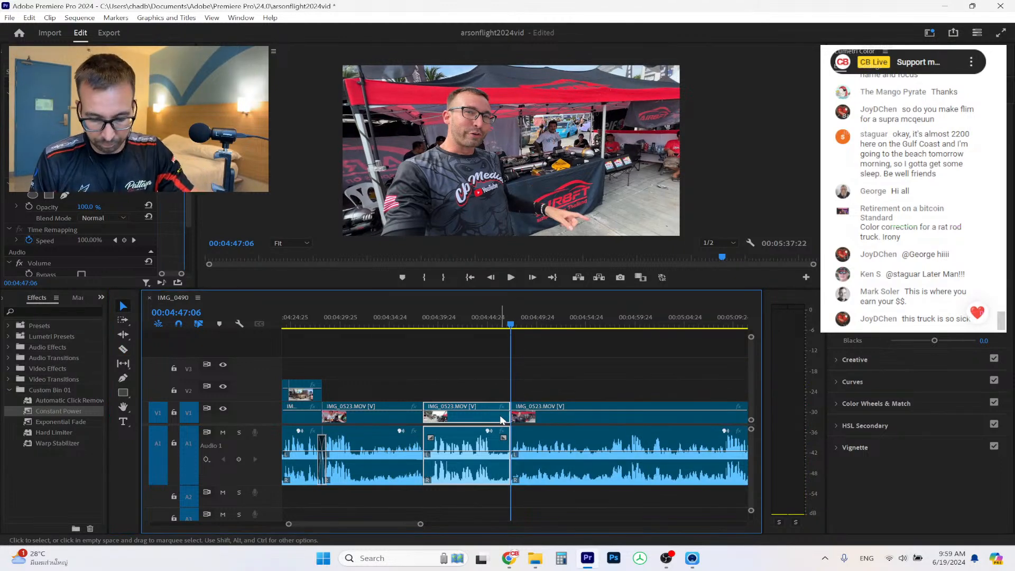
{"action": "key", "text": "Delete"}
{"action": "left_click", "coordinate": [482, 414]}
{"action": "key", "text": "Delete"}
Add a Constant Power audio transition between the two IMG_0523 pieces and play back the edited sequence.
{"action": "left_click_drag", "start_coordinate": [62, 411], "coordinate": [360, 430]}
{"action": "left_click", "coordinate": [316, 322]}
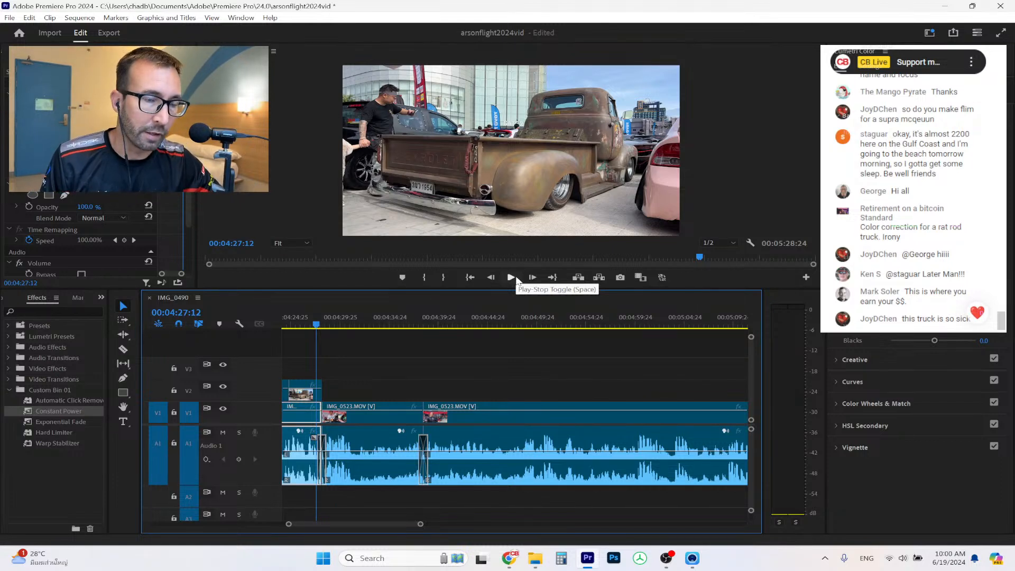
{"action": "left_click", "coordinate": [512, 278]}
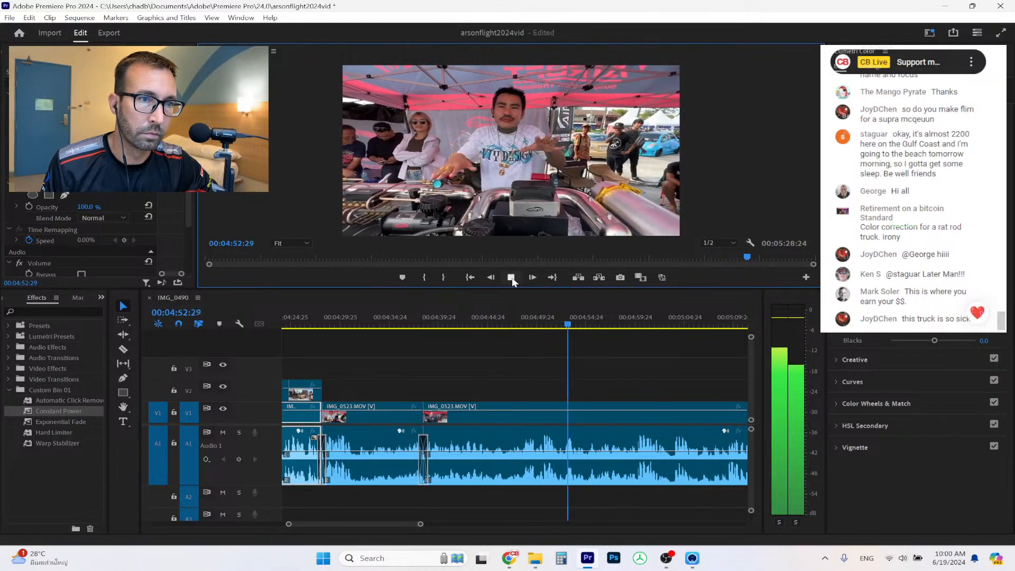
{"action": "left_click", "coordinate": [511, 278]}
Split IMG_0523 at 00:04:52:00 and again shortly before 00:05:05:01, playing through the section between the two cuts.
{"action": "left_click_drag", "start_coordinate": [537, 323], "coordinate": [560, 316]}
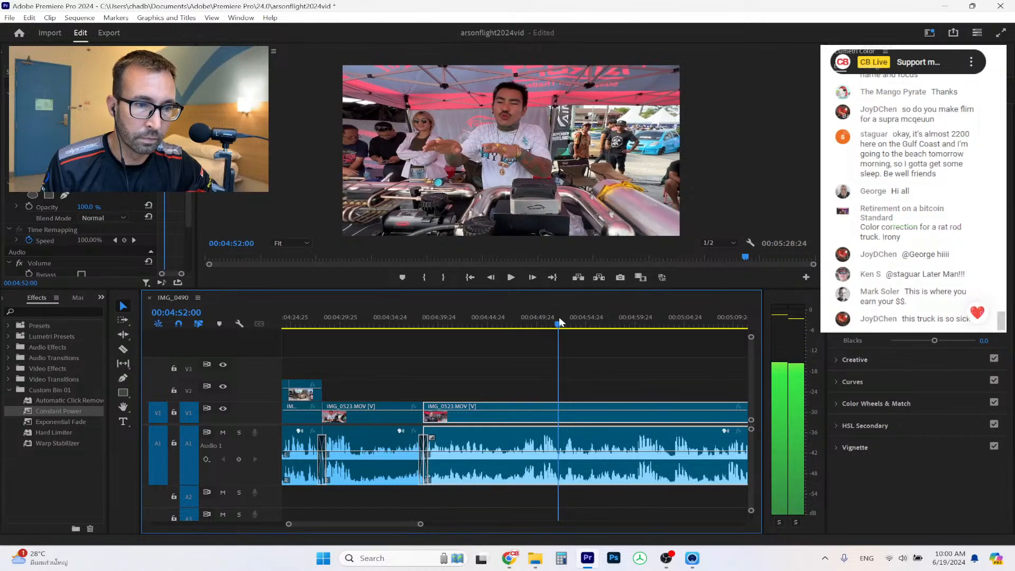
{"action": "key", "text": "c"}
{"action": "left_click", "coordinate": [559, 412]}
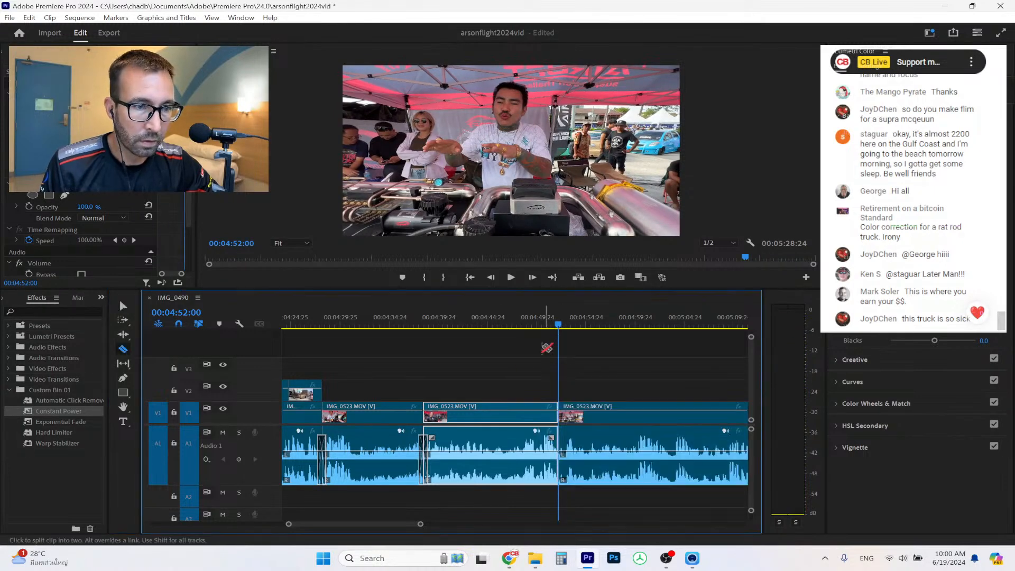
{"action": "left_click", "coordinate": [511, 279]}
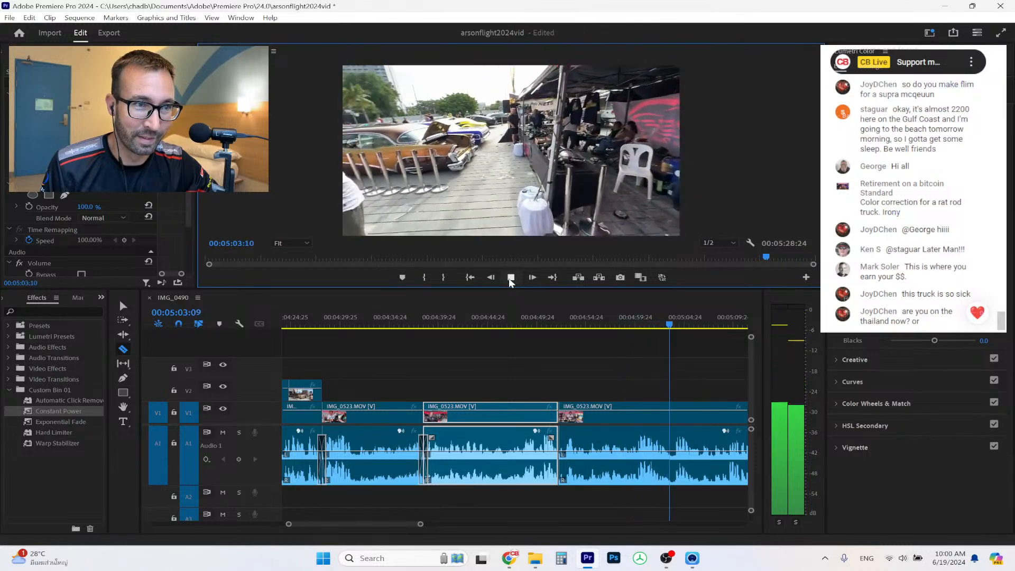
{"action": "left_click", "coordinate": [511, 278]}
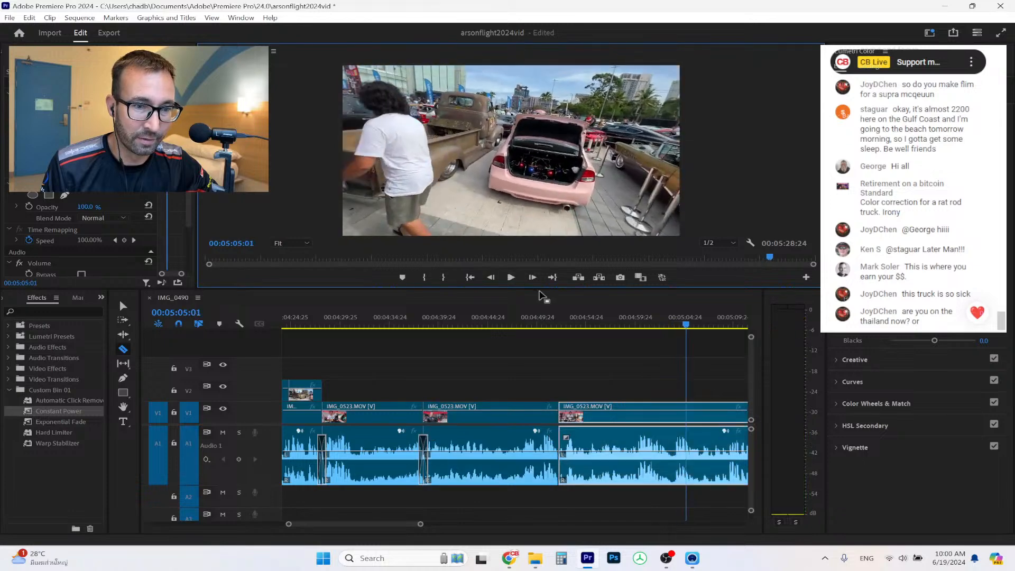
{"action": "left_click", "coordinate": [675, 409]}
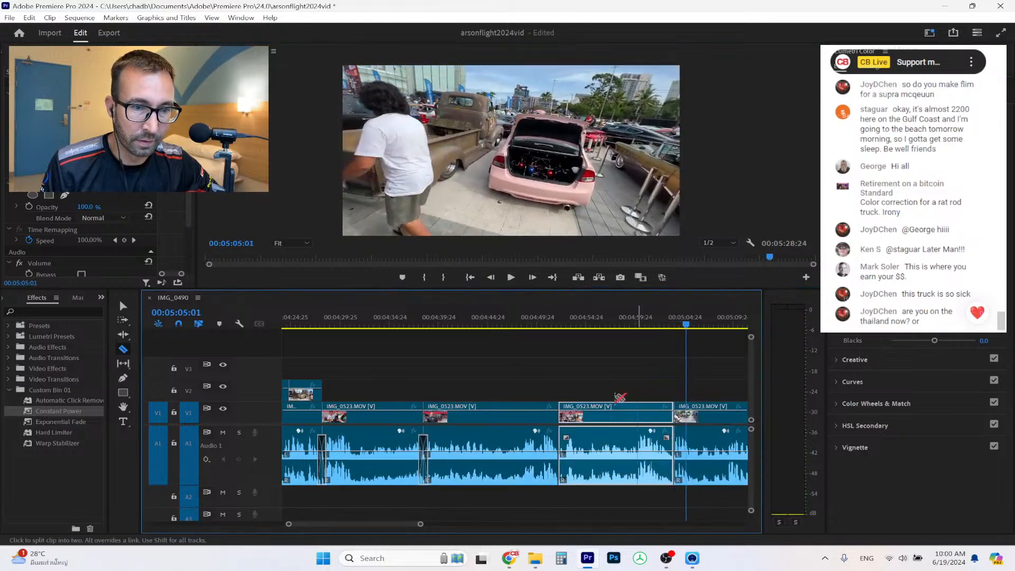
Delete the IMG_0523 section between the two new cuts and ripple delete the gap.
{"action": "left_click", "coordinate": [123, 305]}
{"action": "left_click", "coordinate": [634, 408]}
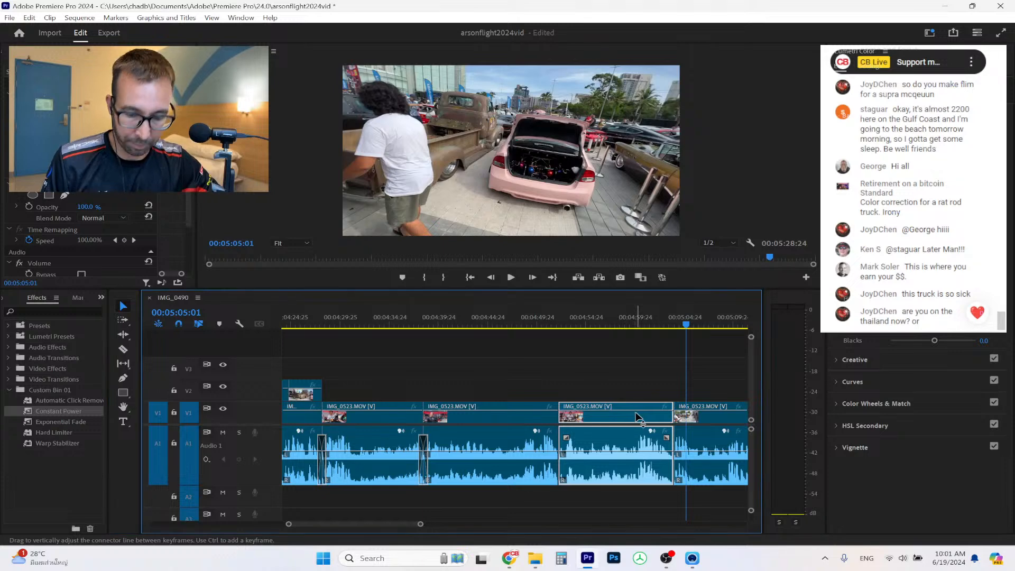
{"action": "key", "text": "Delete"}
{"action": "right_click", "coordinate": [625, 412]}
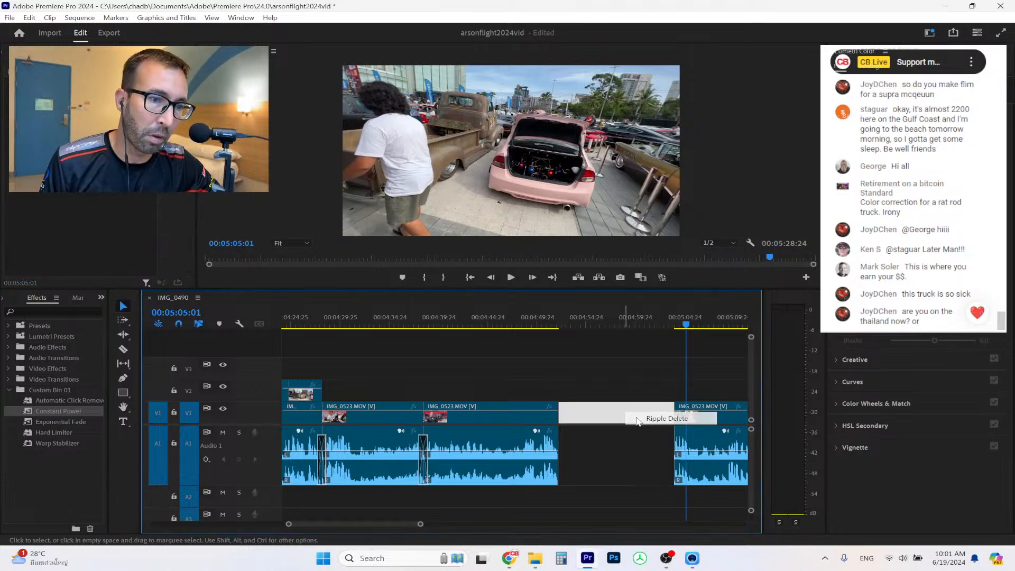
{"action": "left_click", "coordinate": [669, 421]}
Add a Constant Power audio transition at the IMG_0523 cut at 00:04:52:00.
{"action": "scroll", "coordinate": [418, 526], "scroll_direction": "up", "scroll_amount": 5}
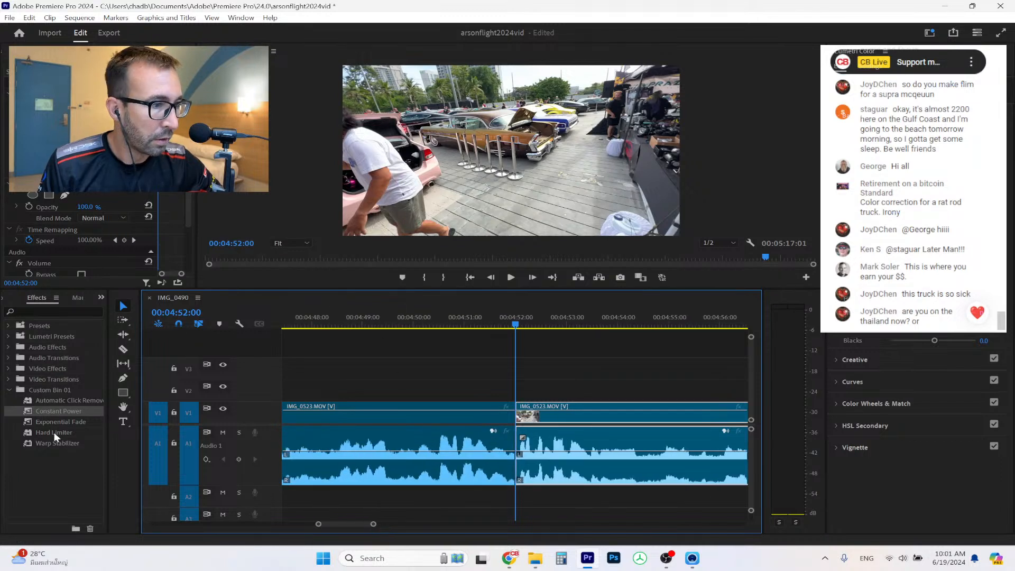
{"action": "left_click_drag", "start_coordinate": [65, 412], "coordinate": [537, 444]}
{"action": "left_click_drag", "start_coordinate": [373, 525], "coordinate": [385, 526]}
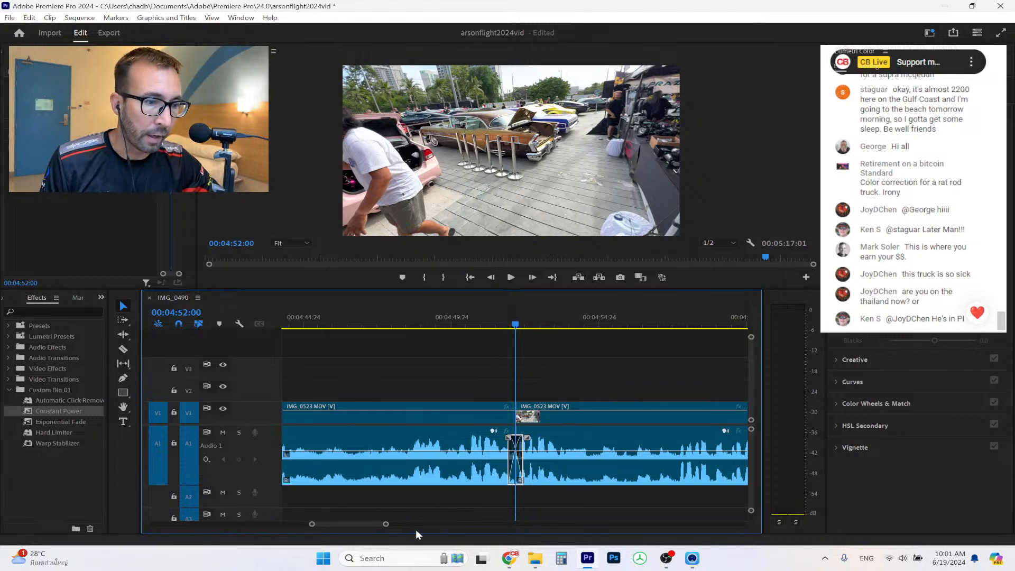
{"action": "left_click_drag", "start_coordinate": [388, 527], "coordinate": [415, 526]}
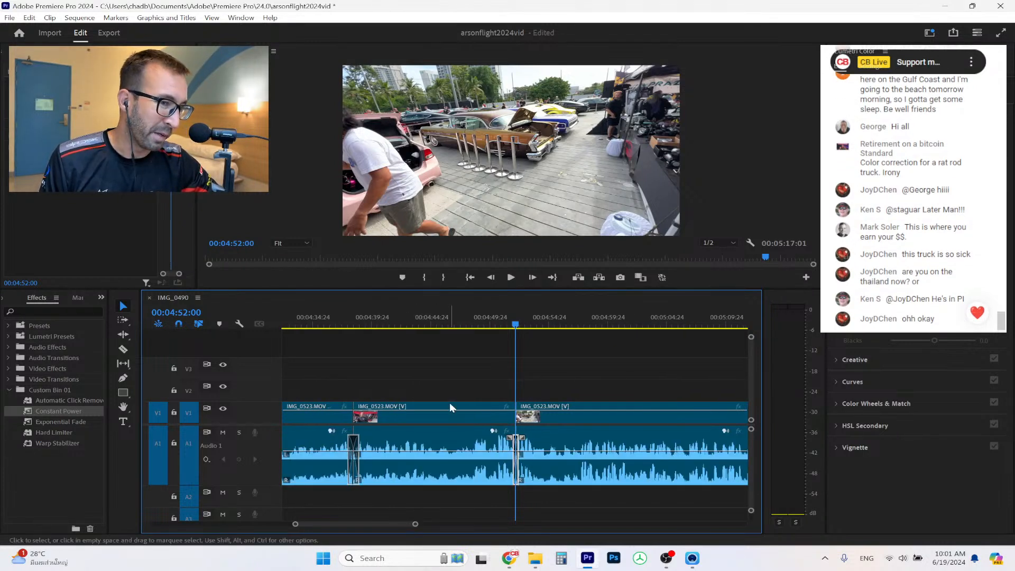
{"action": "left_click_drag", "start_coordinate": [401, 525], "coordinate": [397, 523]}
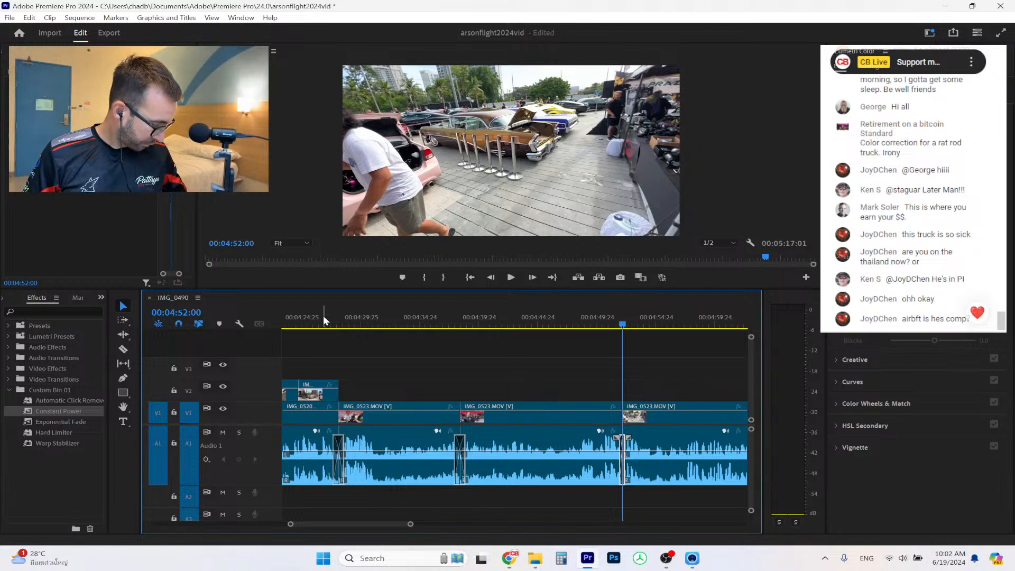
Play into the first IMG_0523 piece, stop at 00:04:28:19, then scale up the shot and shift it slightly down in the frame.
{"action": "left_click", "coordinate": [333, 320]}
{"action": "left_click", "coordinate": [317, 416]}
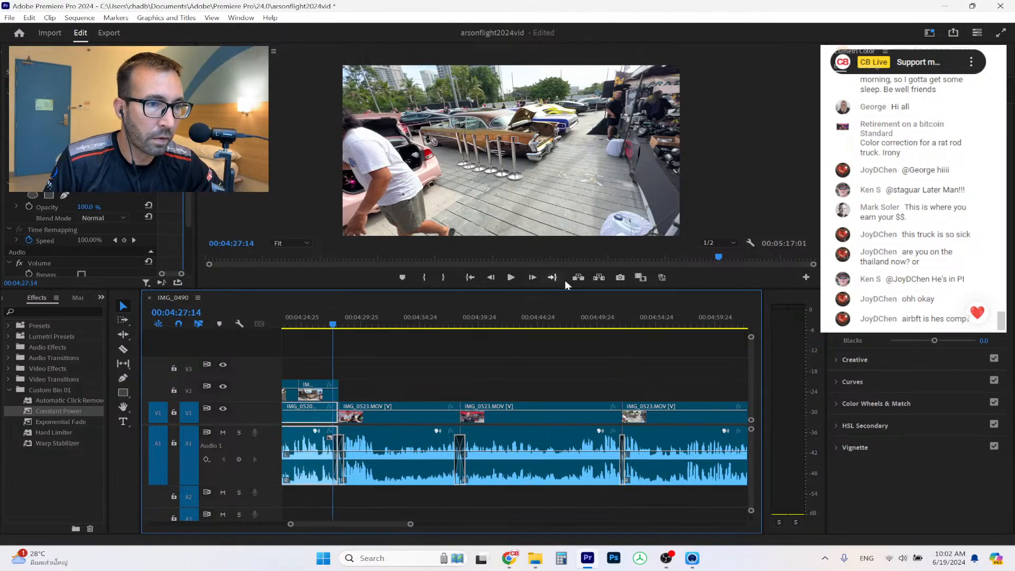
{"action": "left_click", "coordinate": [509, 279]}
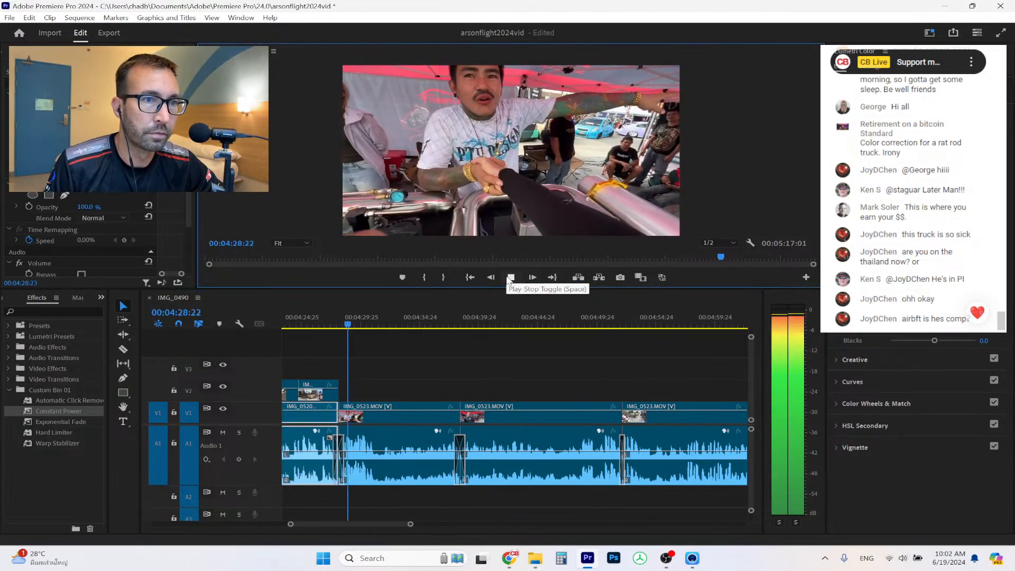
{"action": "left_click", "coordinate": [510, 278]}
{"action": "left_click_drag", "start_coordinate": [382, 315], "coordinate": [346, 317]}
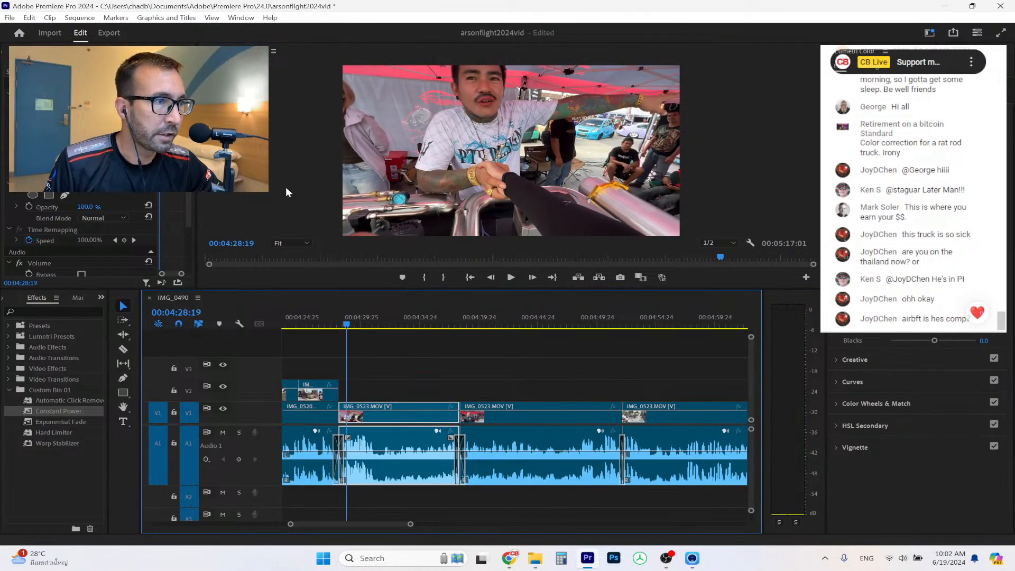
{"action": "left_click", "coordinate": [85, 117]}
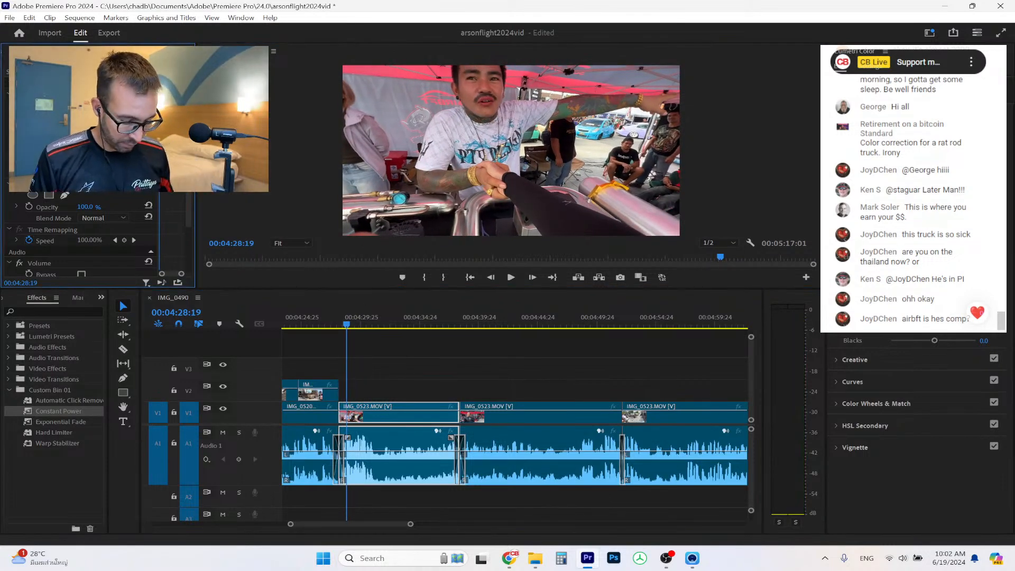
{"action": "key", "text": "Return"}
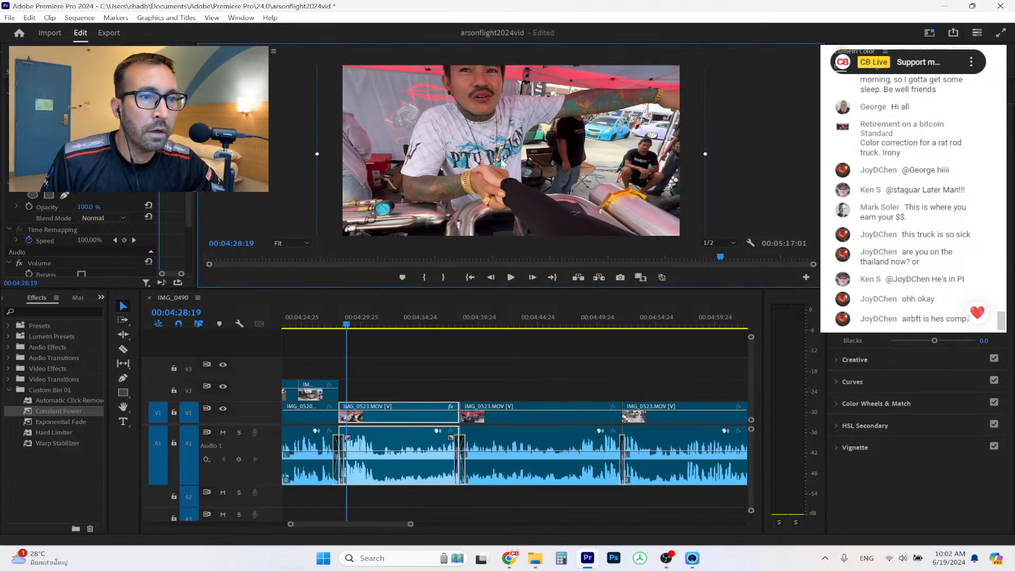
{"action": "left_click_drag", "start_coordinate": [503, 153], "coordinate": [502, 167]}
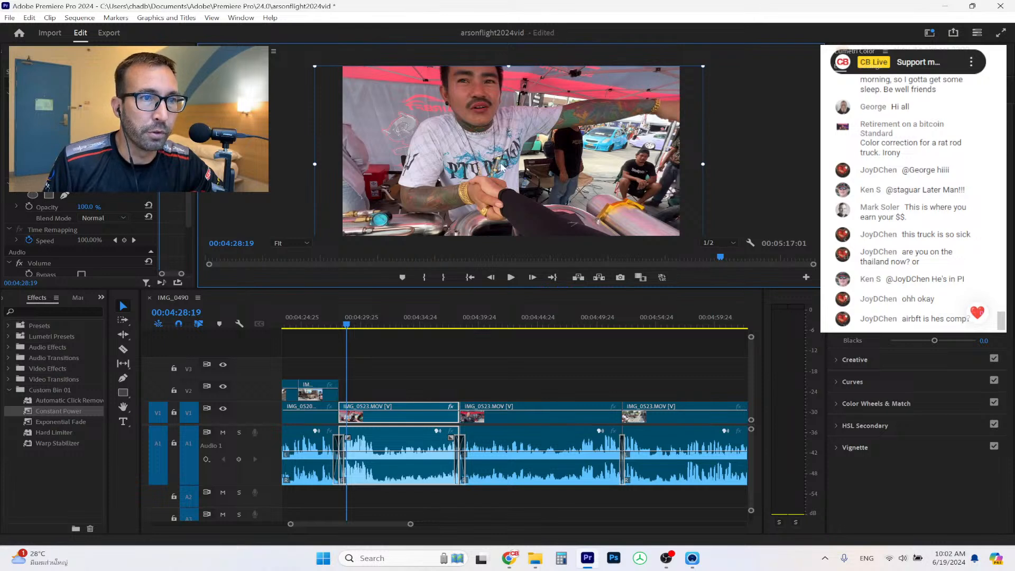
{"action": "left_click_drag", "start_coordinate": [501, 159], "coordinate": [501, 158]}
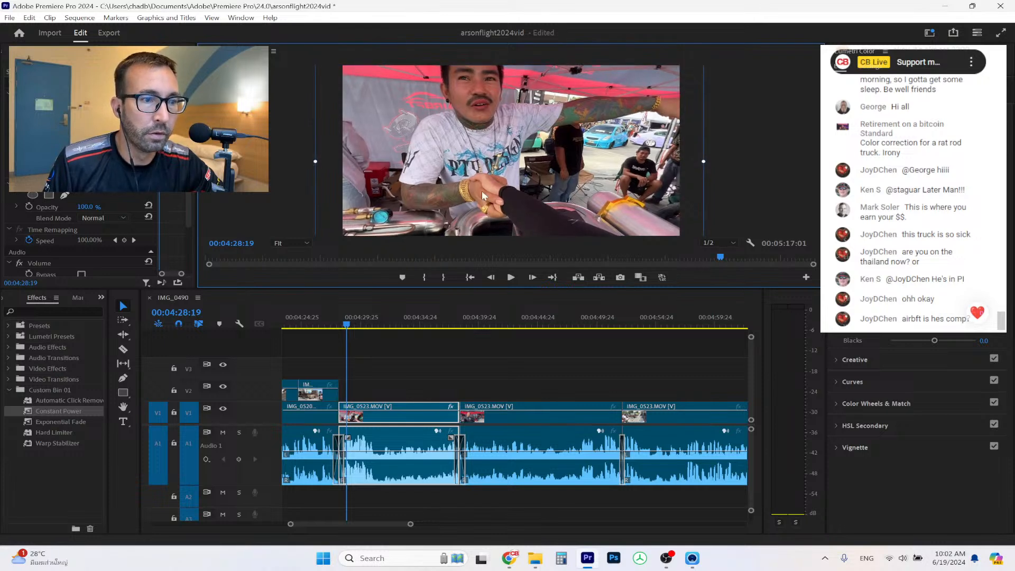
Play back the IMG_0523 pieces from just before the reframed shot through to about 00:04:51:00.
{"action": "left_click", "coordinate": [332, 320]}
{"action": "left_click", "coordinate": [519, 279]}
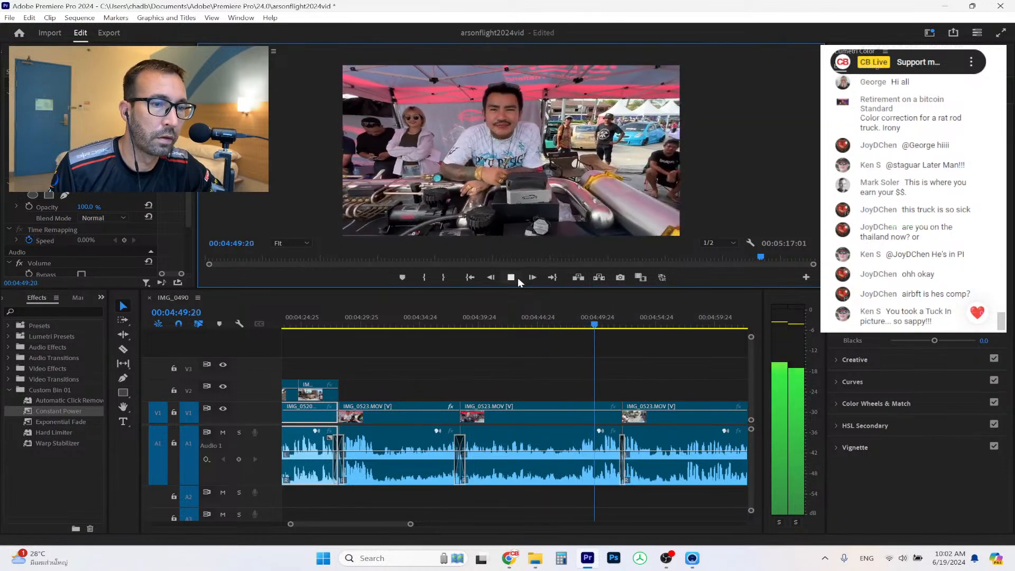
{"action": "left_click", "coordinate": [519, 278]}
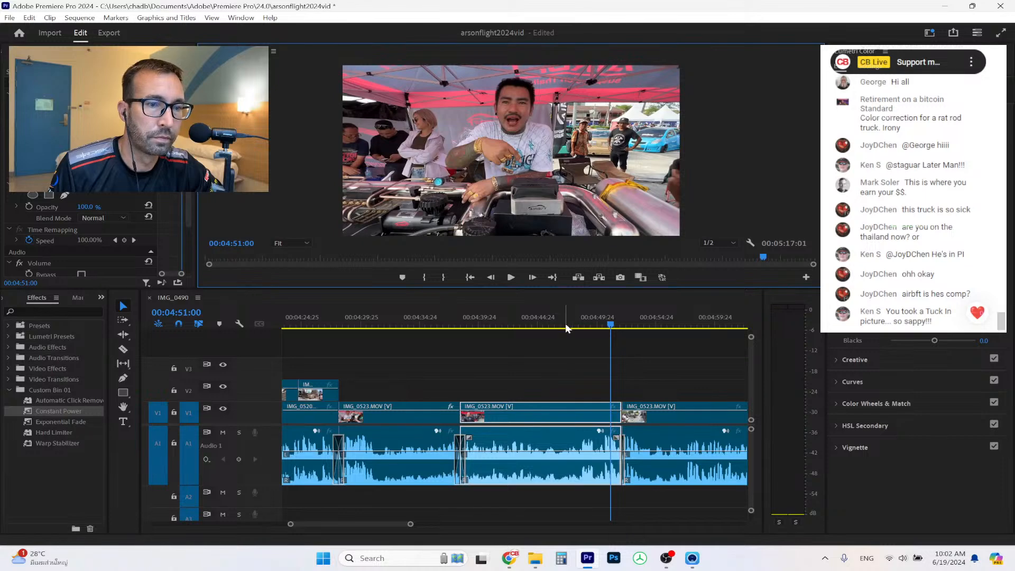
Move the last IMG_0523 piece further along the timeline to leave a gap after the second piece.
{"action": "left_click_drag", "start_coordinate": [448, 319], "coordinate": [469, 351]}
{"action": "left_click_drag", "start_coordinate": [411, 526], "coordinate": [504, 525]}
{"action": "left_click_drag", "start_coordinate": [571, 419], "coordinate": [662, 425]}
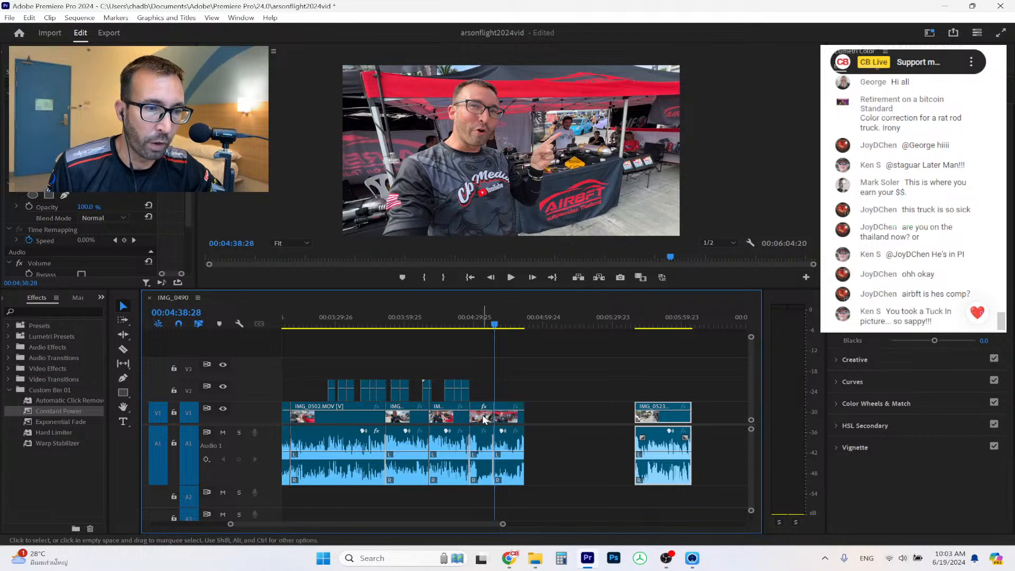
Play from 00:04:24:12 through the first two IMG_0523 pieces to review their order.
{"action": "left_click", "coordinate": [461, 324]}
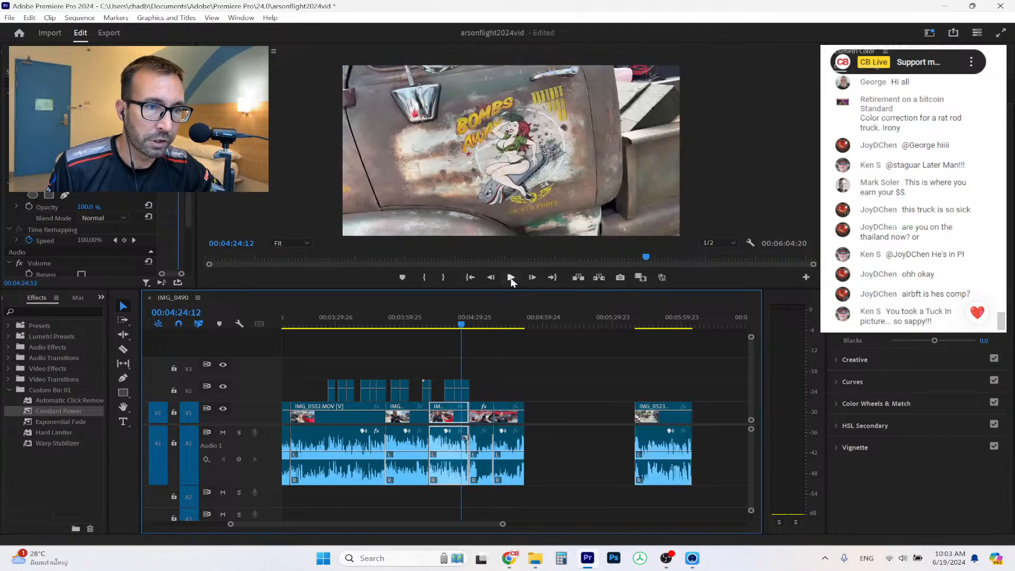
{"action": "left_click", "coordinate": [511, 278]}
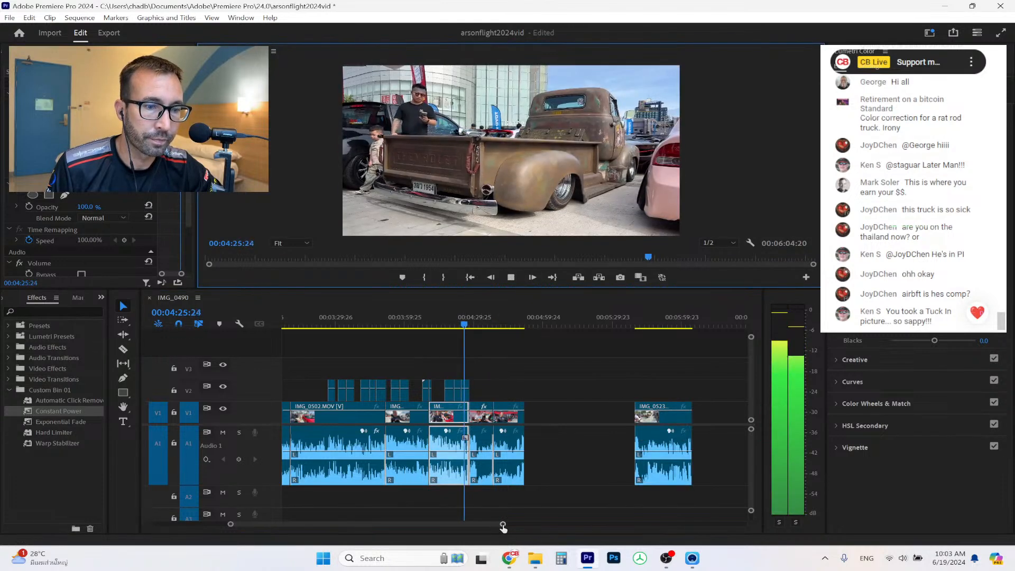
{"action": "left_click_drag", "start_coordinate": [502, 528], "coordinate": [442, 525]}
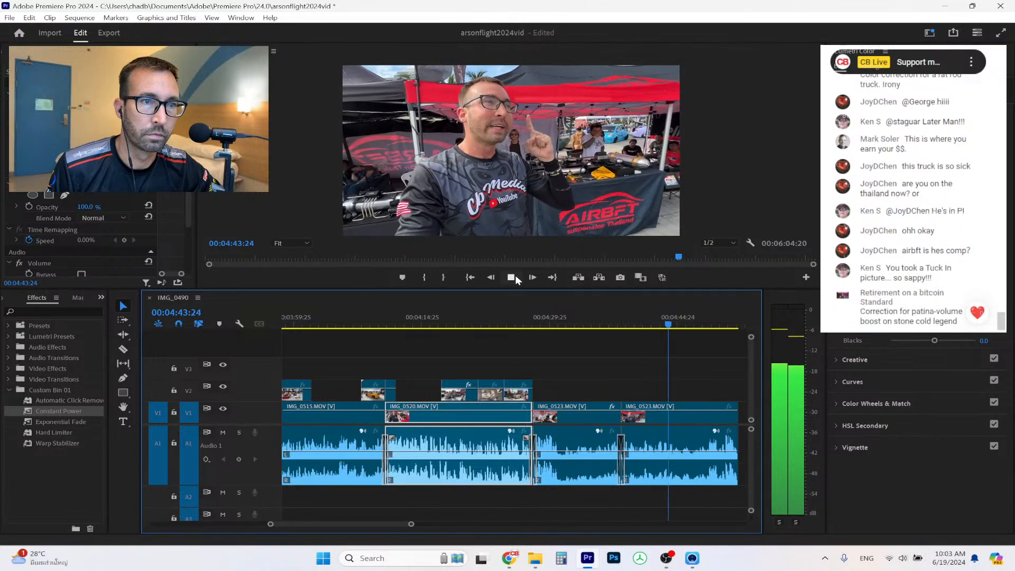
{"action": "left_click", "coordinate": [515, 275]}
Move the reframed IMG_0523 piece behind the second IMG_0523 piece and ripple delete the space it left.
{"action": "left_click_drag", "start_coordinate": [412, 526], "coordinate": [465, 525]}
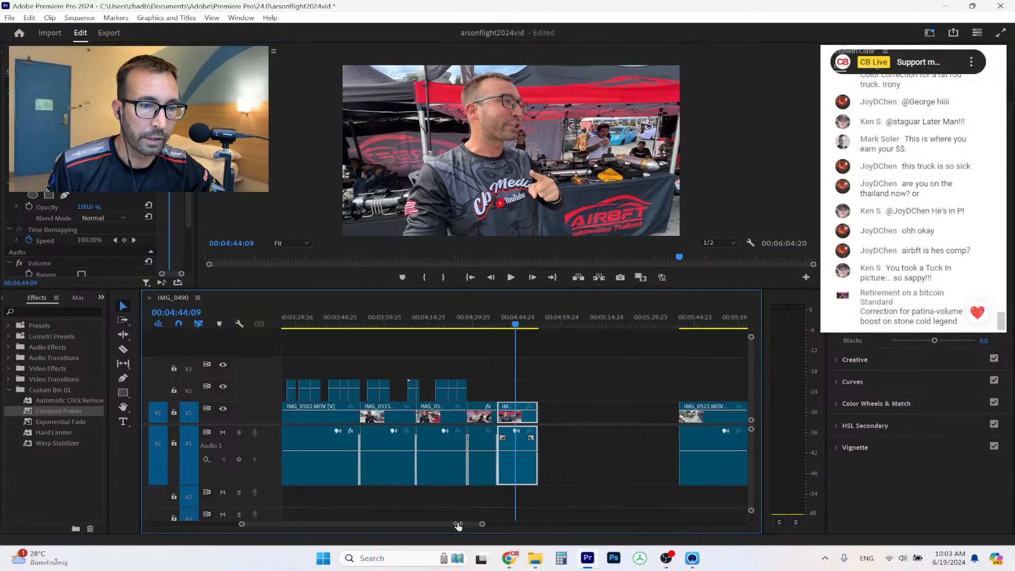
{"action": "left_click", "coordinate": [476, 419]}
{"action": "left_click_drag", "start_coordinate": [476, 423], "coordinate": [565, 431]}
{"action": "right_click", "coordinate": [472, 414]}
{"action": "left_click", "coordinate": [492, 419]}
Add Constant Power audio transitions between IMG_0520 and IMG_0523 and between the two reordered IMG_0523 pieces, checking the joins by playback.
{"action": "left_click_drag", "start_coordinate": [467, 525], "coordinate": [366, 524]}
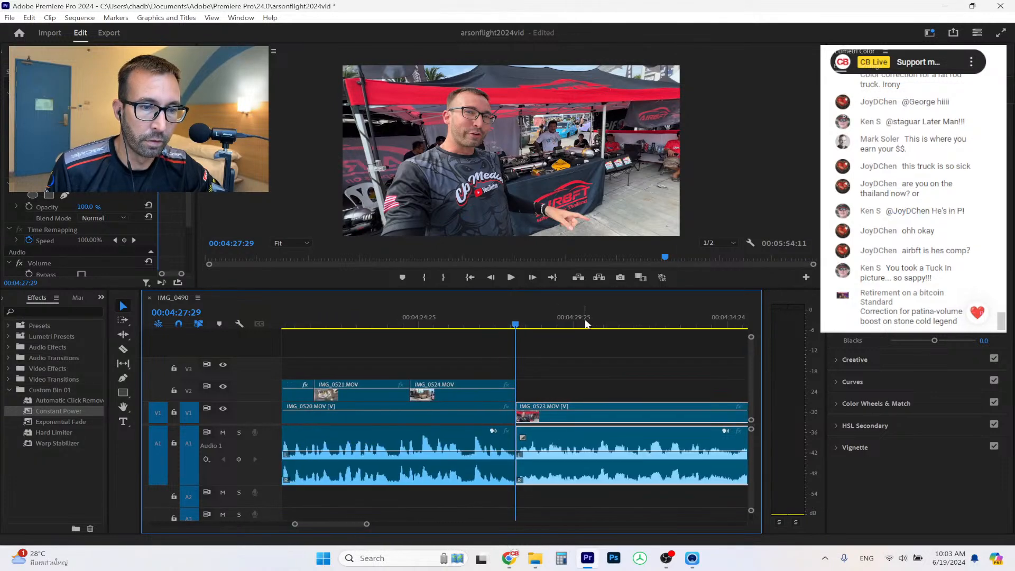
{"action": "left_click", "coordinate": [511, 278]}
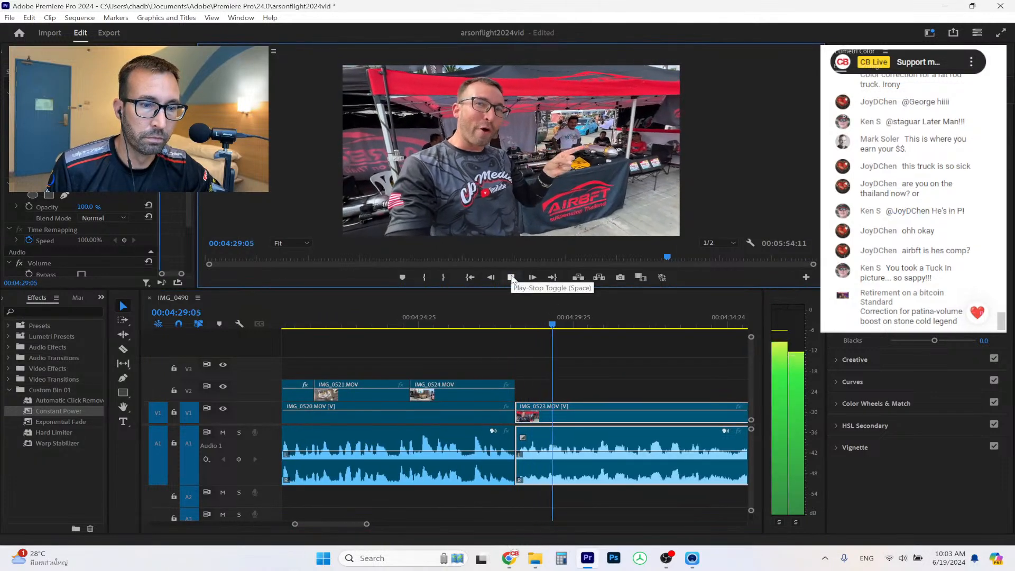
{"action": "left_click", "coordinate": [512, 278]}
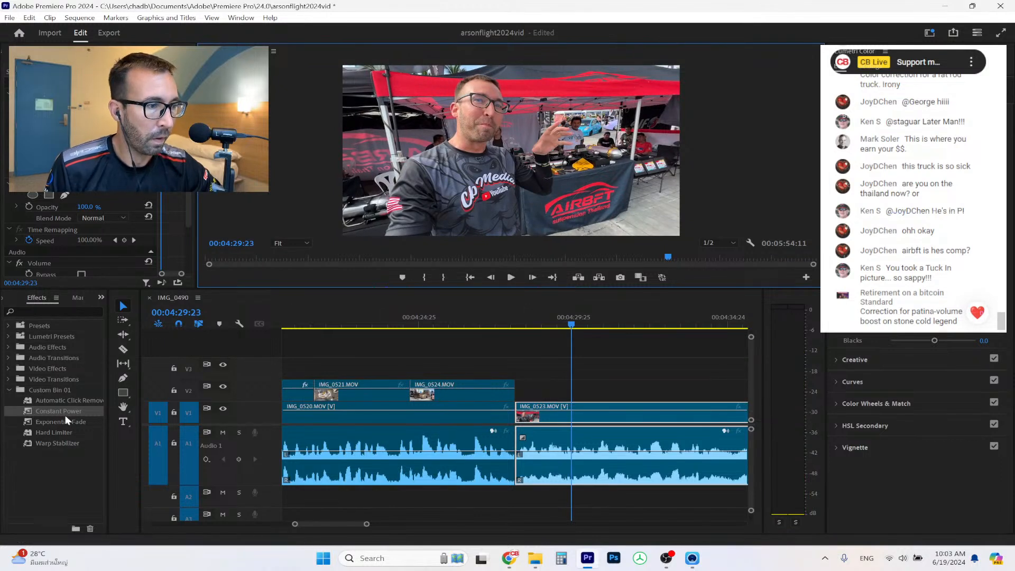
{"action": "left_click_drag", "start_coordinate": [65, 412], "coordinate": [519, 449]}
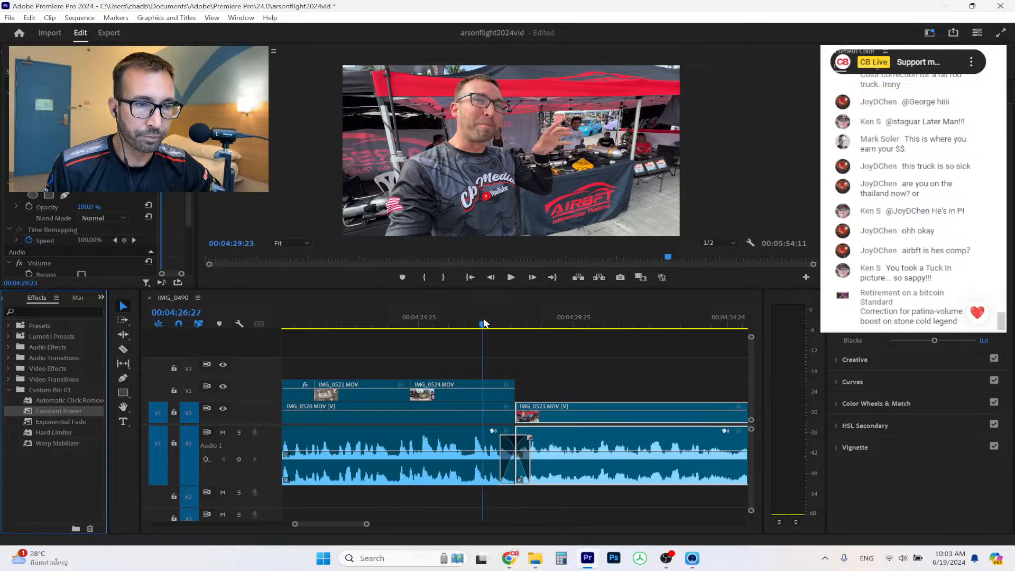
{"action": "left_click", "coordinate": [485, 323]}
{"action": "key", "text": "space"}
{"action": "left_click_drag", "start_coordinate": [367, 524], "coordinate": [404, 525]}
{"action": "left_click_drag", "start_coordinate": [65, 412], "coordinate": [641, 456]}
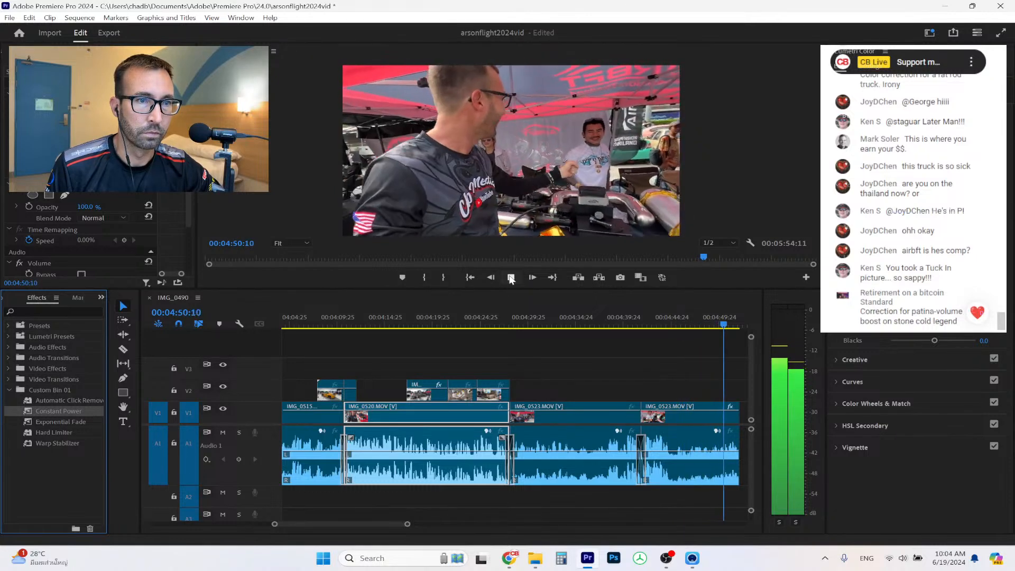
Stop playback and close the gap before the last IMG_0523 piece.
{"action": "left_click", "coordinate": [511, 278]}
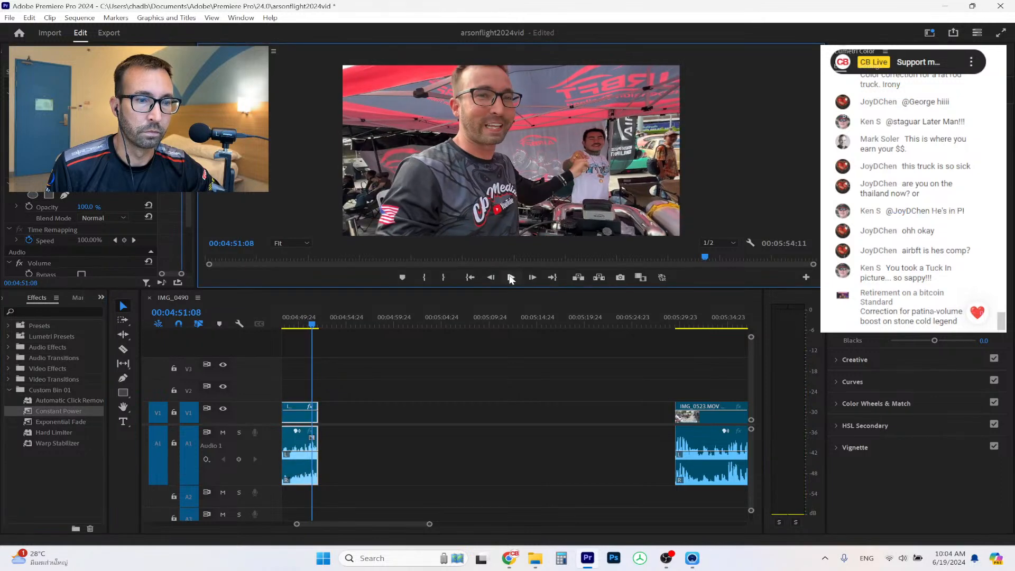
{"action": "left_click", "coordinate": [455, 428]}
{"action": "key", "text": "Delete"}
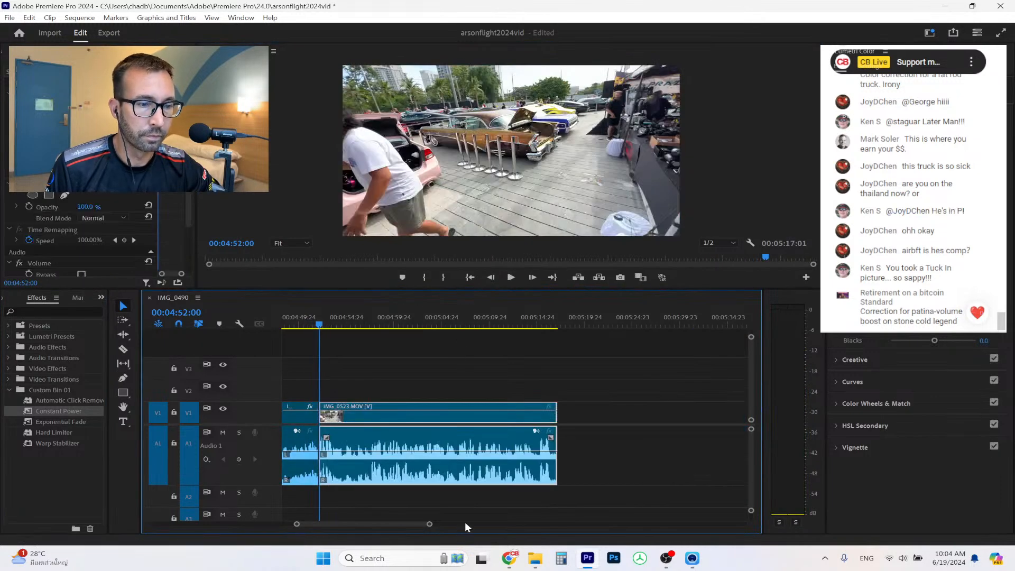
Apply Constant Power to the audio cut into the last IMG_0523 piece at 00:04:52:00 and play across it.
{"action": "left_click_drag", "start_coordinate": [431, 527], "coordinate": [395, 530]}
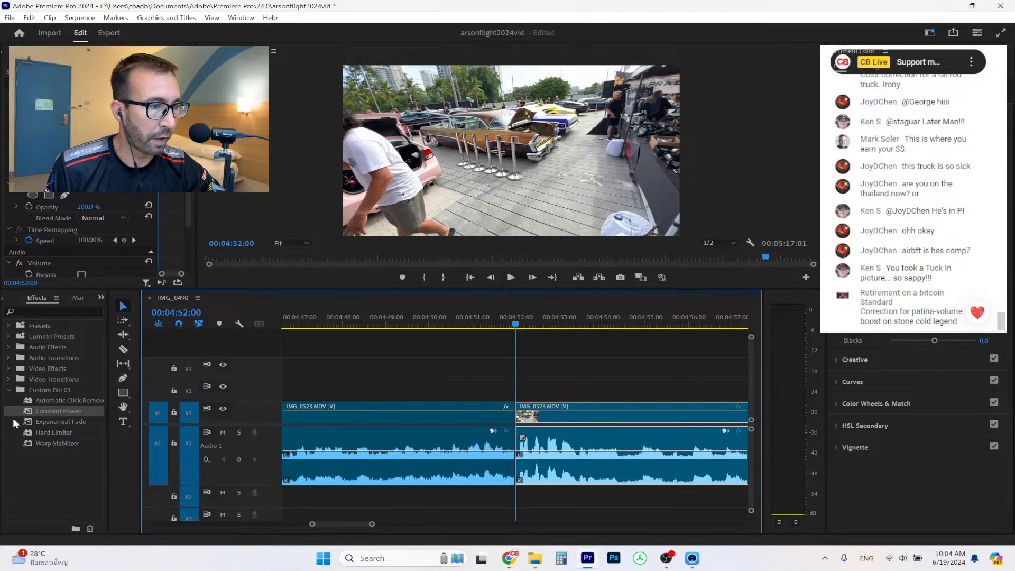
{"action": "left_click_drag", "start_coordinate": [45, 412], "coordinate": [529, 442]}
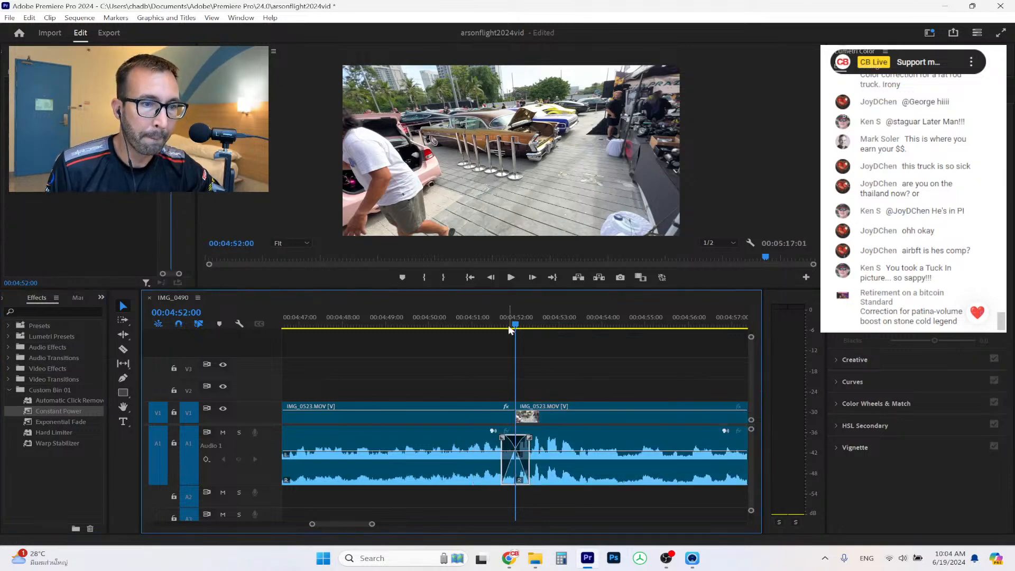
{"action": "left_click", "coordinate": [479, 319]}
{"action": "left_click", "coordinate": [508, 277]}
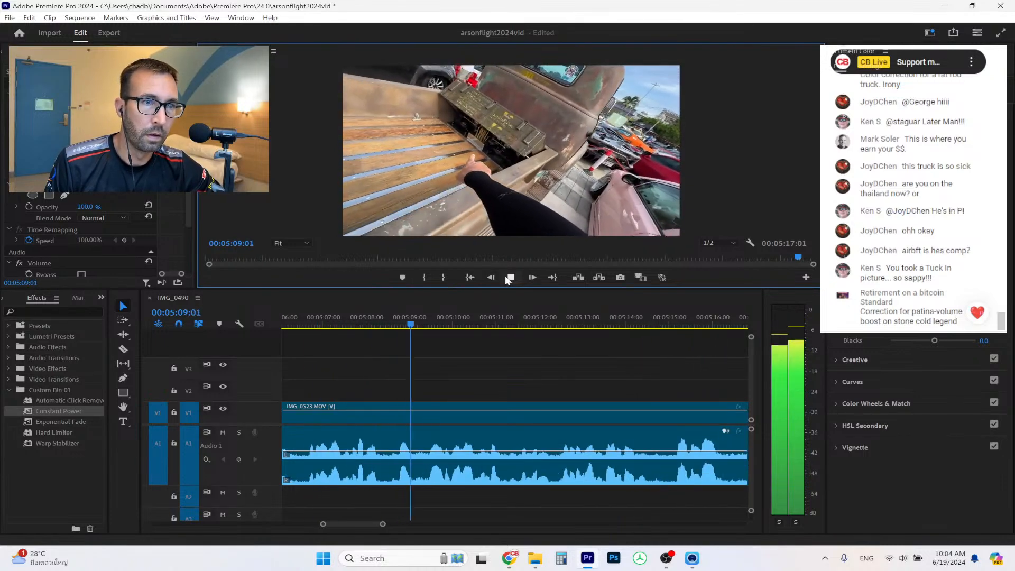
Trim nearly three seconds off the start of the last IMG_0523 piece and ripple delete the gap this leaves.
{"action": "left_click", "coordinate": [506, 275]}
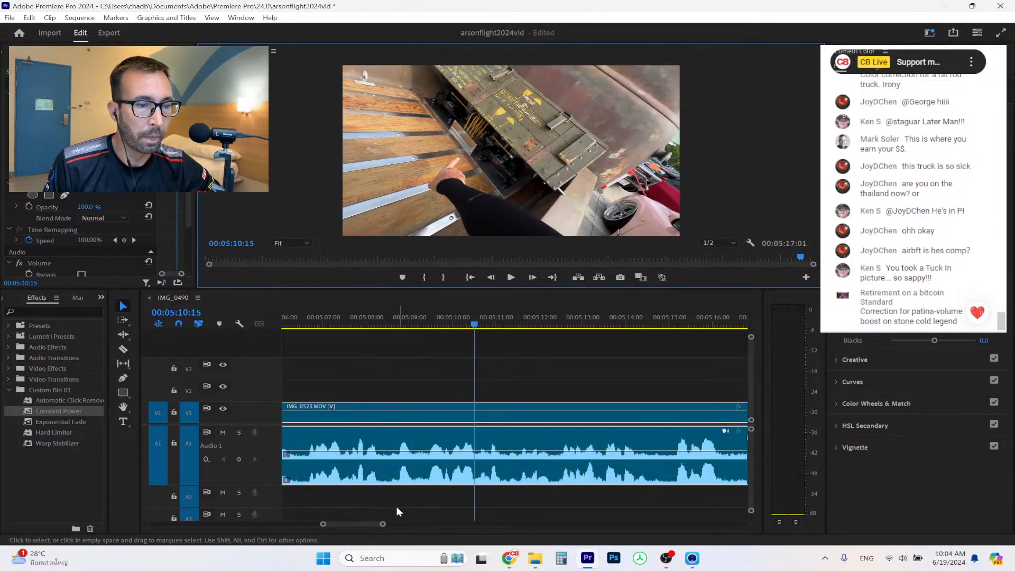
{"action": "left_click_drag", "start_coordinate": [386, 526], "coordinate": [465, 525]}
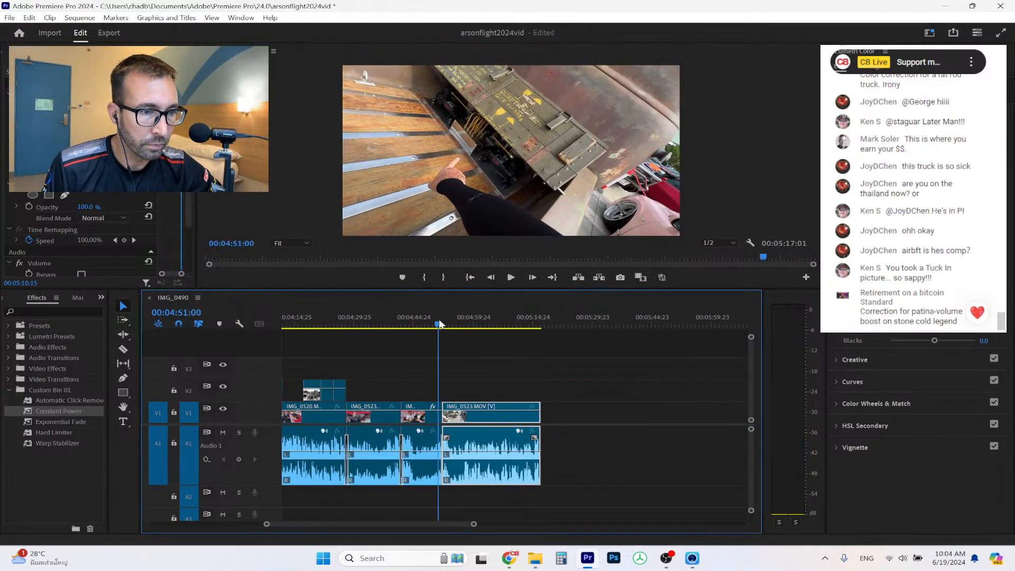
{"action": "left_click", "coordinate": [511, 277]}
{"action": "left_click_drag", "start_coordinate": [474, 525], "coordinate": [381, 525]}
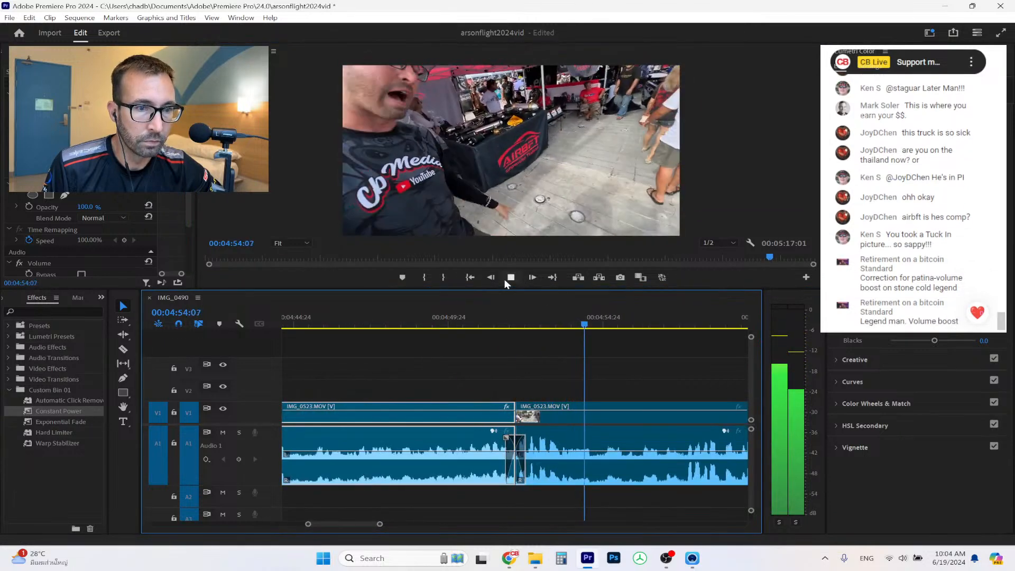
{"action": "left_click", "coordinate": [510, 278]}
{"action": "left_click_drag", "start_coordinate": [522, 407], "coordinate": [608, 419]}
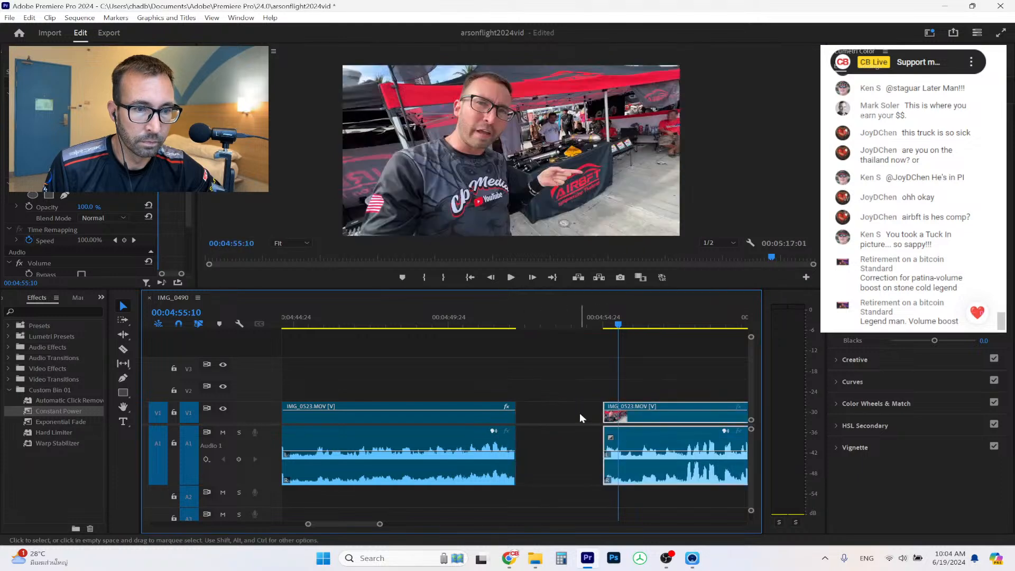
{"action": "right_click", "coordinate": [582, 415]}
{"action": "left_click", "coordinate": [620, 422]}
Apply Constant Power to the IMG_0523 audio cut at 00:04:52:00 and play from there to about 00:05:00:08.
{"action": "left_click_drag", "start_coordinate": [30, 416], "coordinate": [374, 449]}
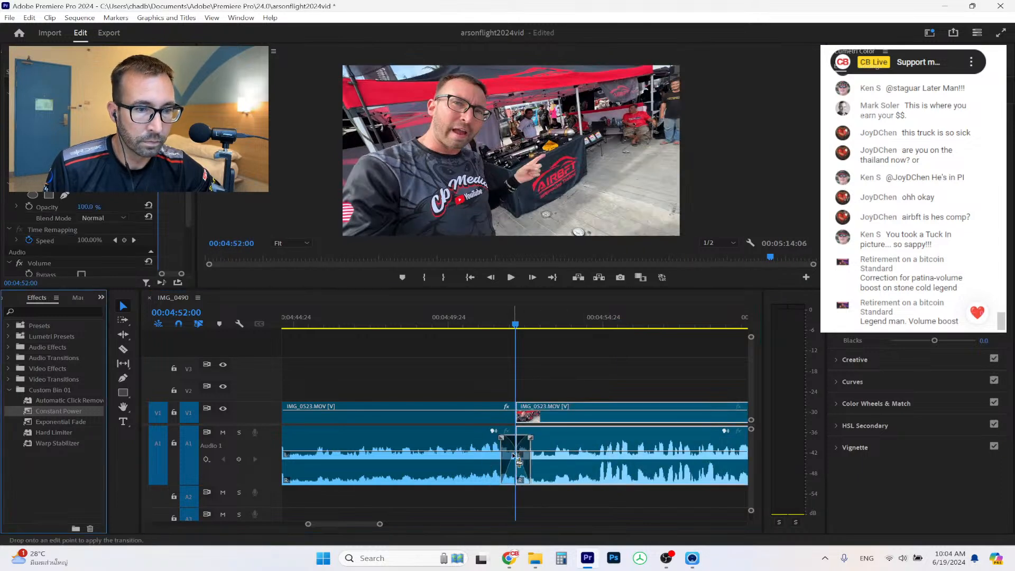
{"action": "left_click", "coordinate": [511, 277]}
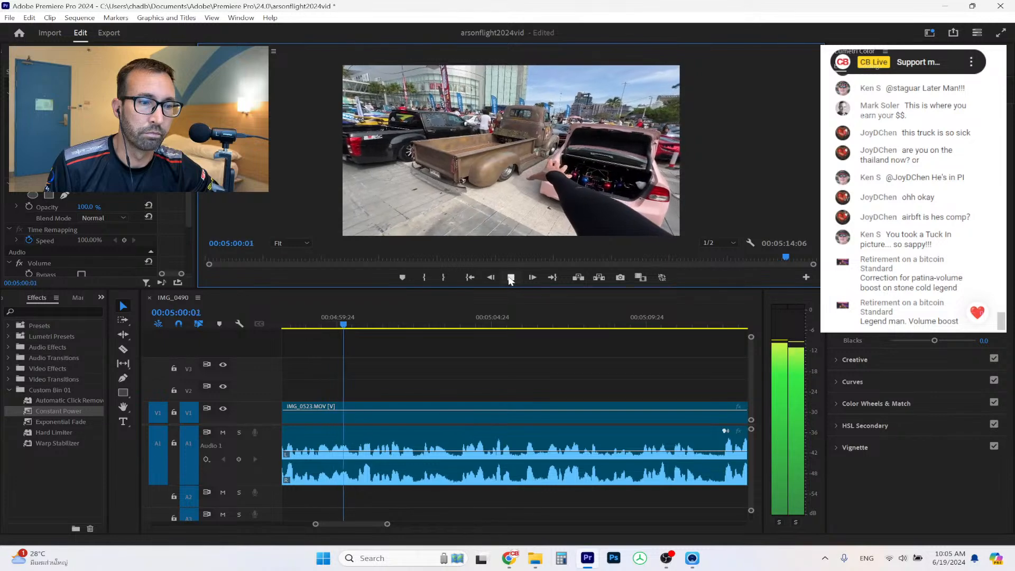
{"action": "left_click", "coordinate": [511, 278]}
Split the last IMG_0523 piece at 00:05:00:08 and about 00:05:04:24, then delete the middle section and close its gap.
{"action": "left_click", "coordinate": [123, 349]}
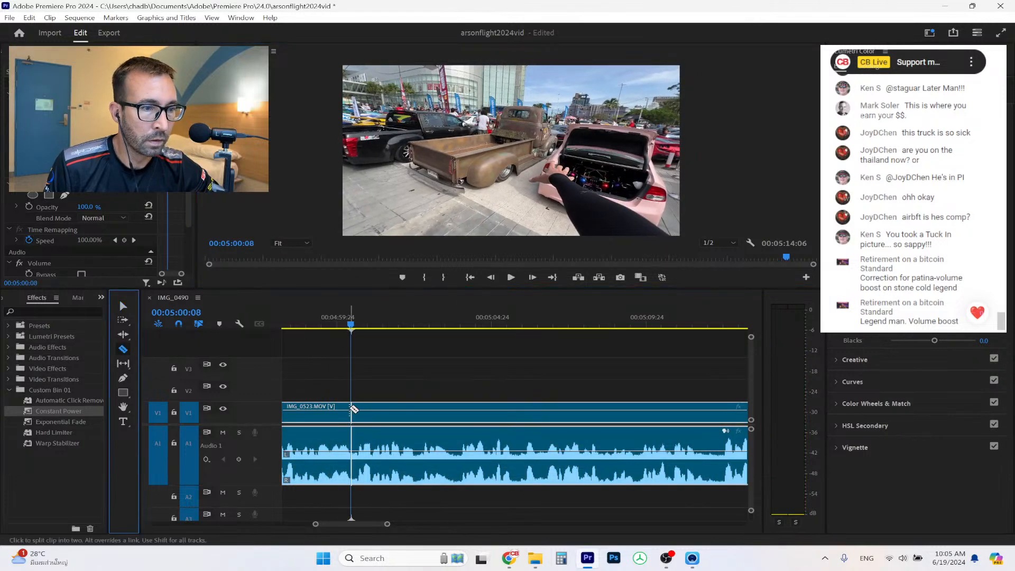
{"action": "left_click", "coordinate": [351, 411]}
{"action": "left_click", "coordinate": [511, 279]}
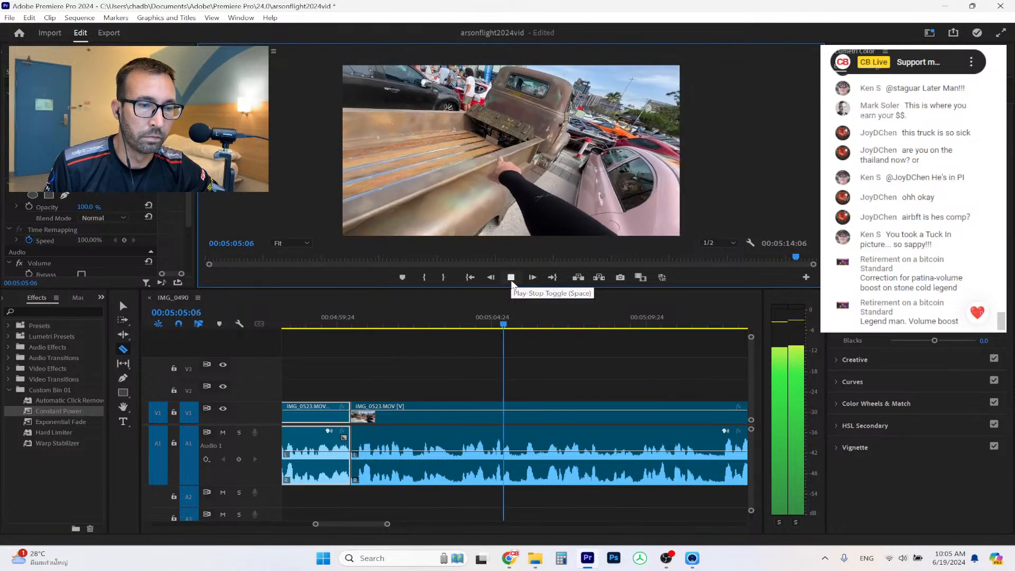
{"action": "left_click", "coordinate": [512, 278]}
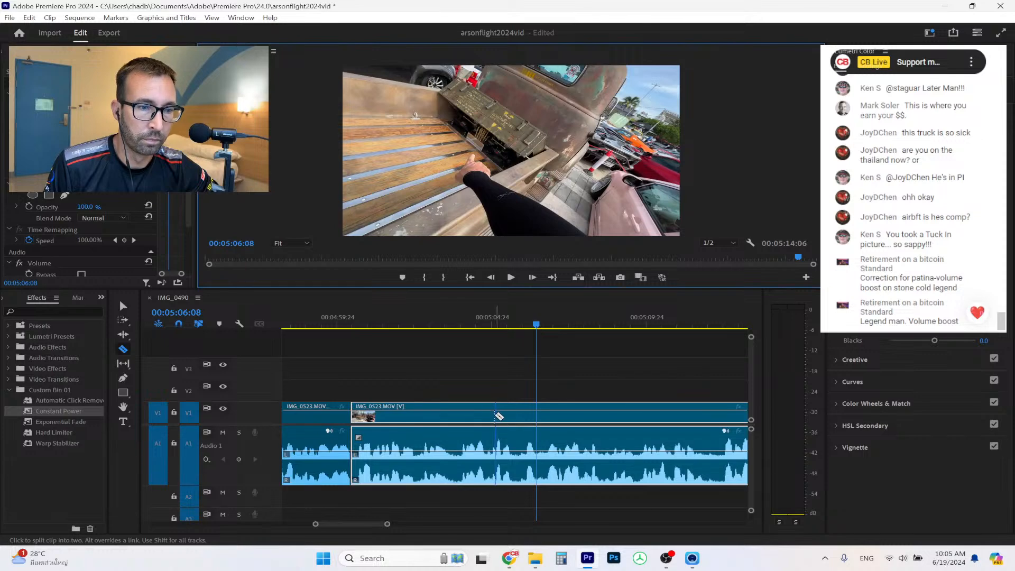
{"action": "left_click", "coordinate": [493, 417]}
{"action": "key", "text": "v"}
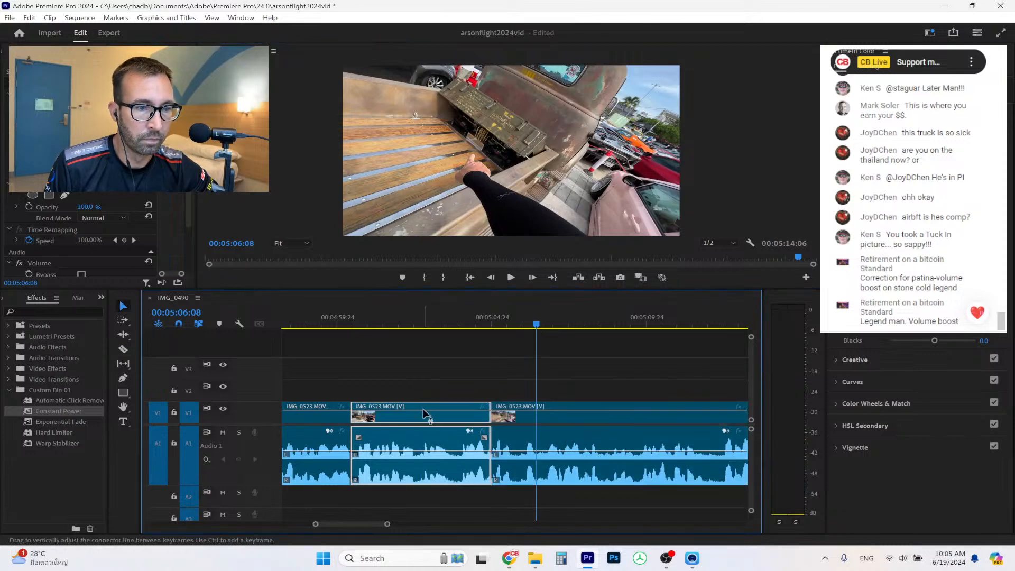
{"action": "left_click", "coordinate": [424, 409]}
{"action": "key", "text": "Delete"}
{"action": "right_click", "coordinate": [439, 413]}
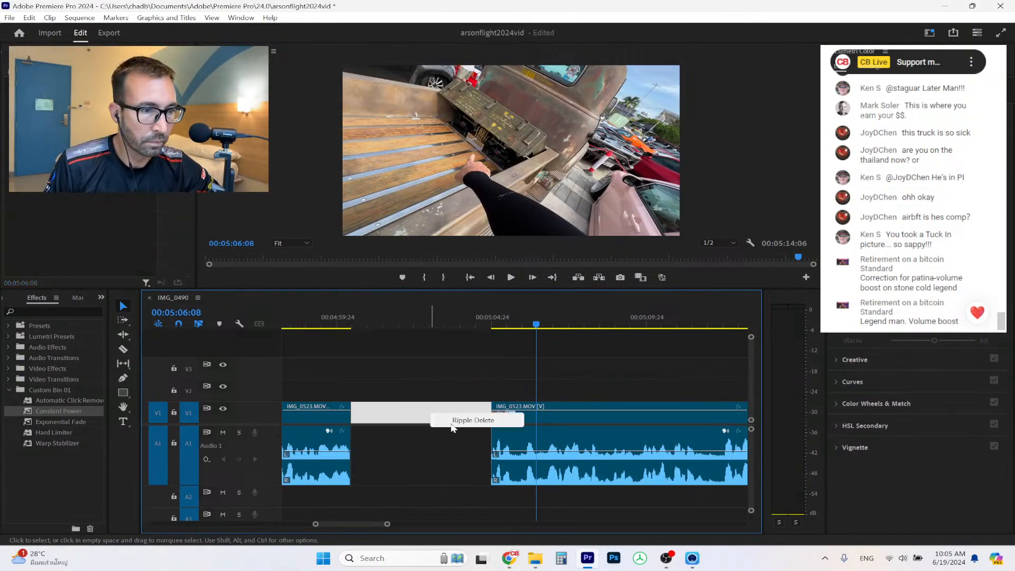
{"action": "left_click", "coordinate": [468, 416]}
Add a shortened Constant Power transition across the IMG_0523 audio cut at 00:05:00:08 and play over the join.
{"action": "key", "text": "Up"}
{"action": "left_click_drag", "start_coordinate": [59, 414], "coordinate": [273, 463]}
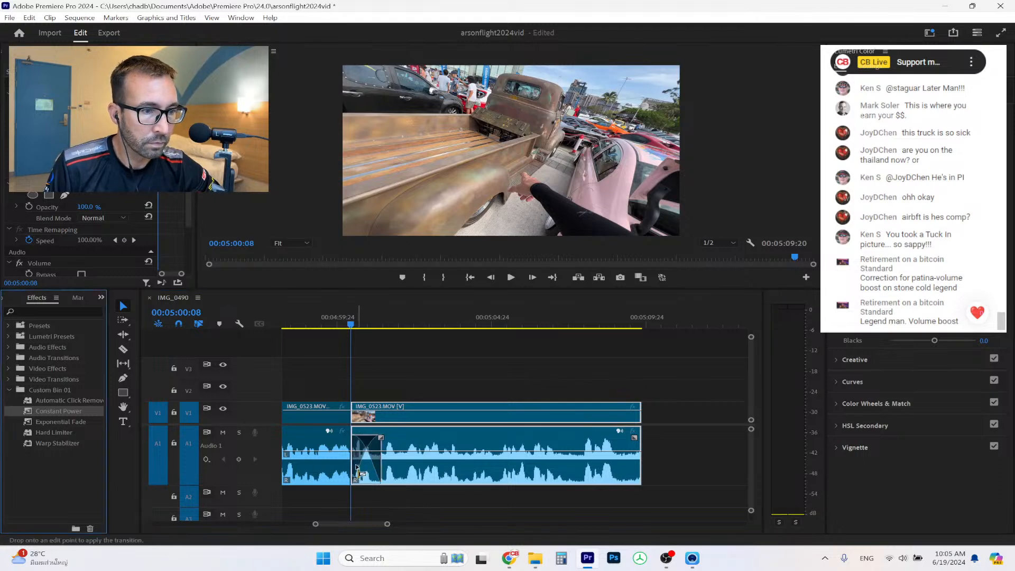
{"action": "left_click_drag", "start_coordinate": [369, 444], "coordinate": [360, 444]}
{"action": "left_click", "coordinate": [322, 319]}
{"action": "left_click", "coordinate": [511, 277]}
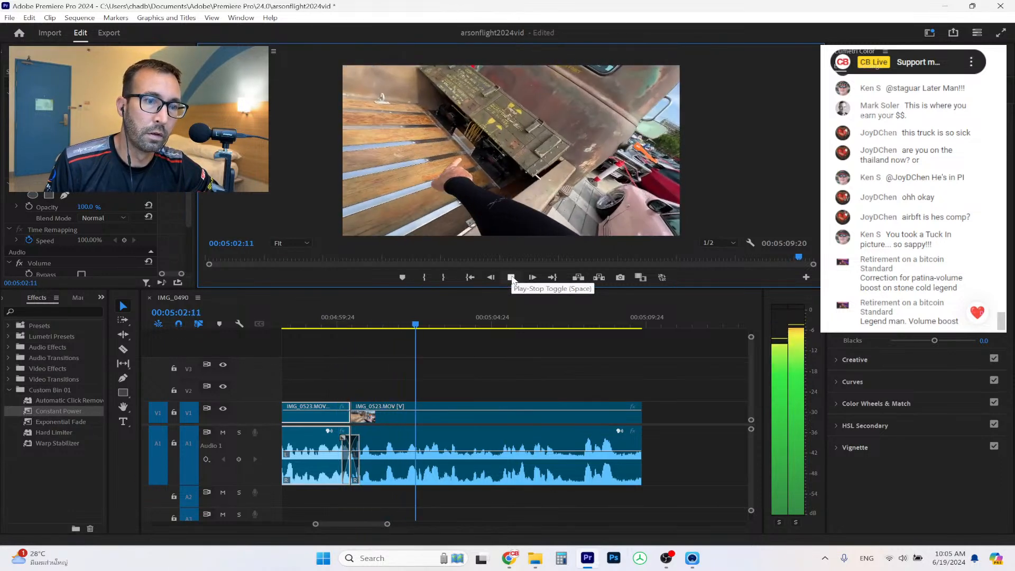
{"action": "left_click", "coordinate": [512, 277]}
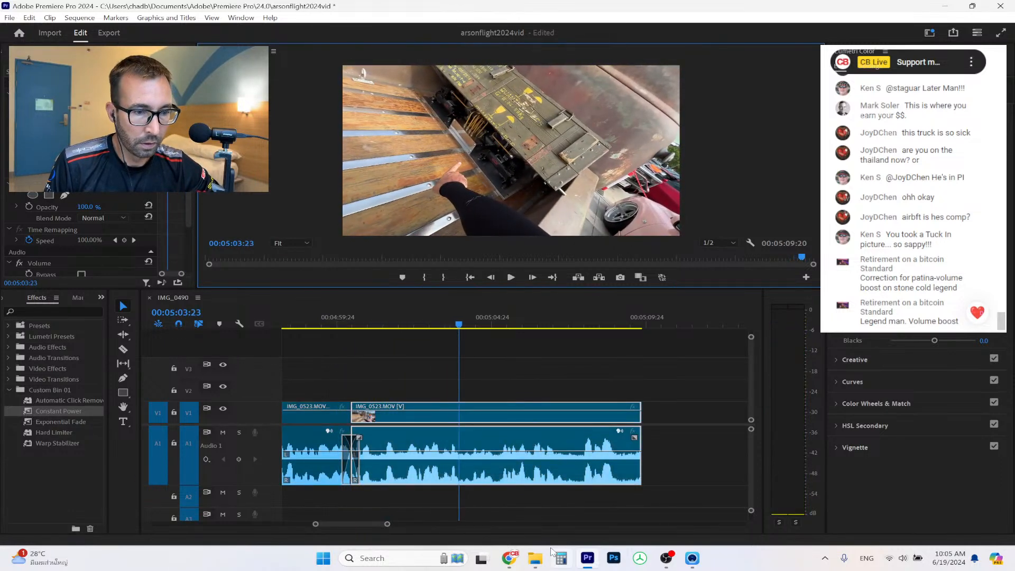
Add B-roll clips IMG_0525 on V2 and IMG_0526 on V3 above the last IMG_0523 piece.
{"action": "left_click", "coordinate": [536, 558]}
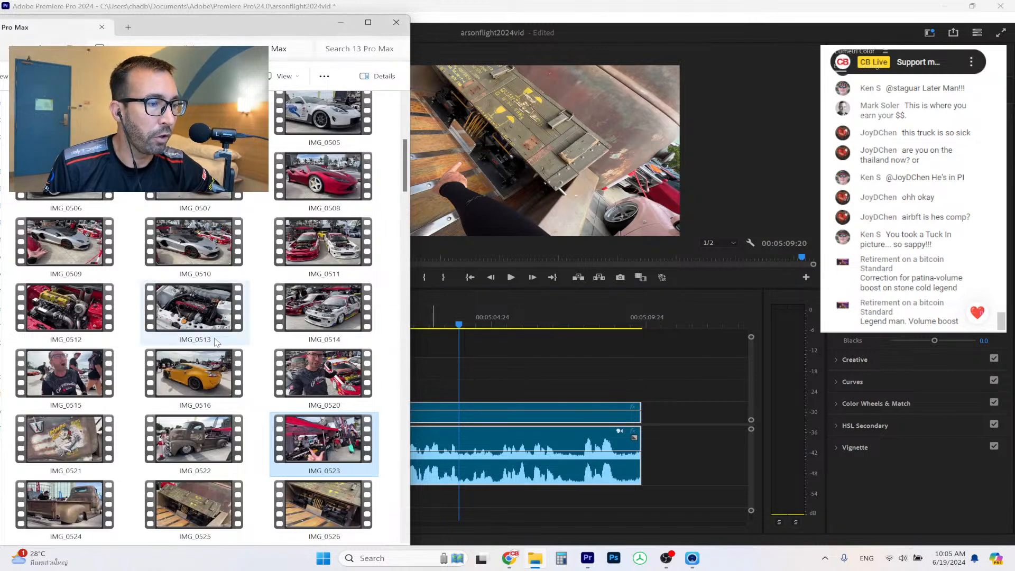
{"action": "scroll", "coordinate": [217, 342], "scroll_direction": "down", "scroll_amount": 3}
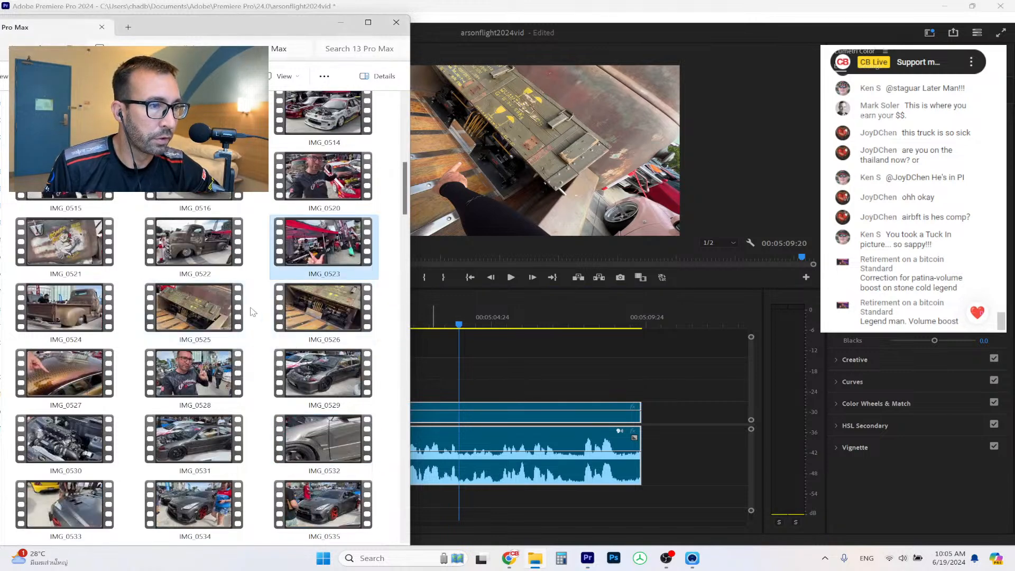
{"action": "left_click_drag", "start_coordinate": [204, 300], "coordinate": [453, 391]}
{"action": "left_click_drag", "start_coordinate": [323, 307], "coordinate": [523, 369]}
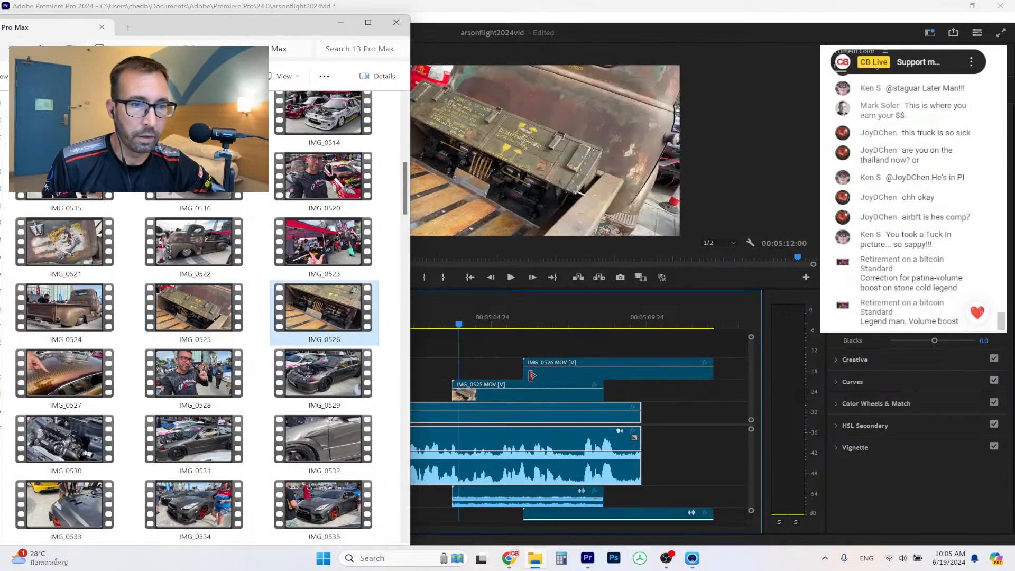
Unlink the audio of IMG_0525 and IMG_0526 and delete both clips' audio from the timeline.
{"action": "left_click", "coordinate": [541, 394]}
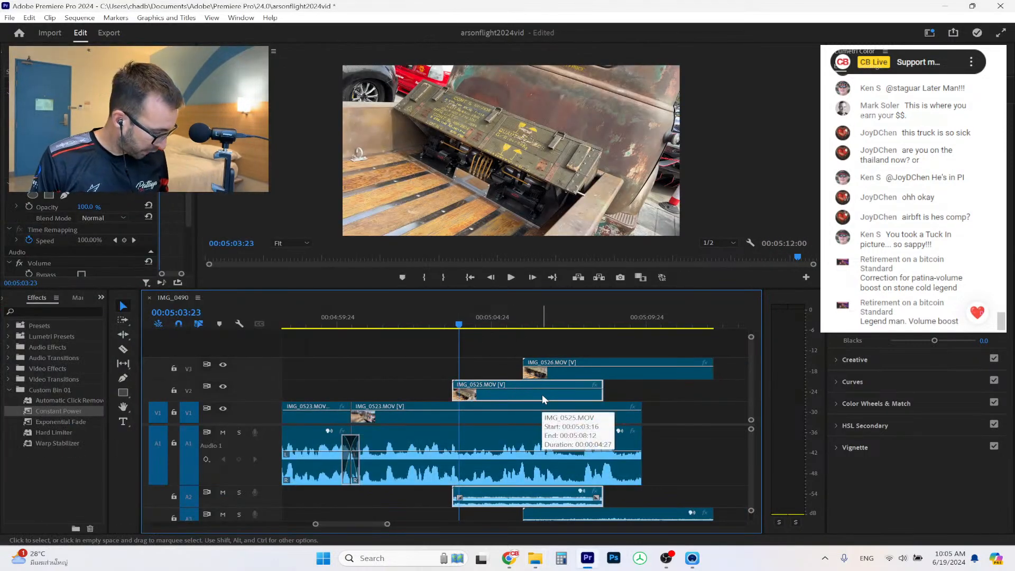
{"action": "left_click", "coordinate": [623, 374], "text": "shift"}
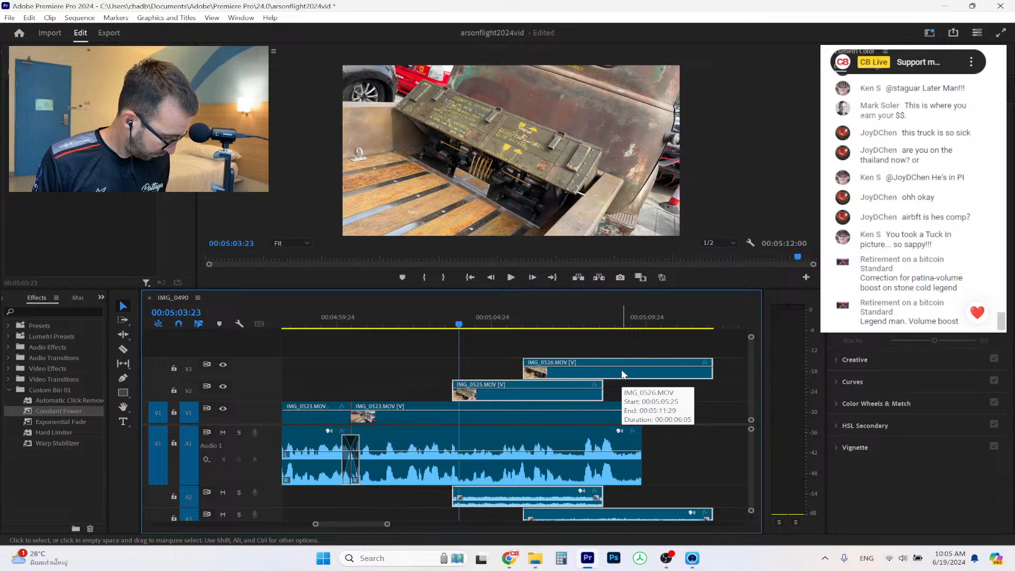
{"action": "right_click", "coordinate": [621, 373]}
{"action": "left_click", "coordinate": [656, 214]}
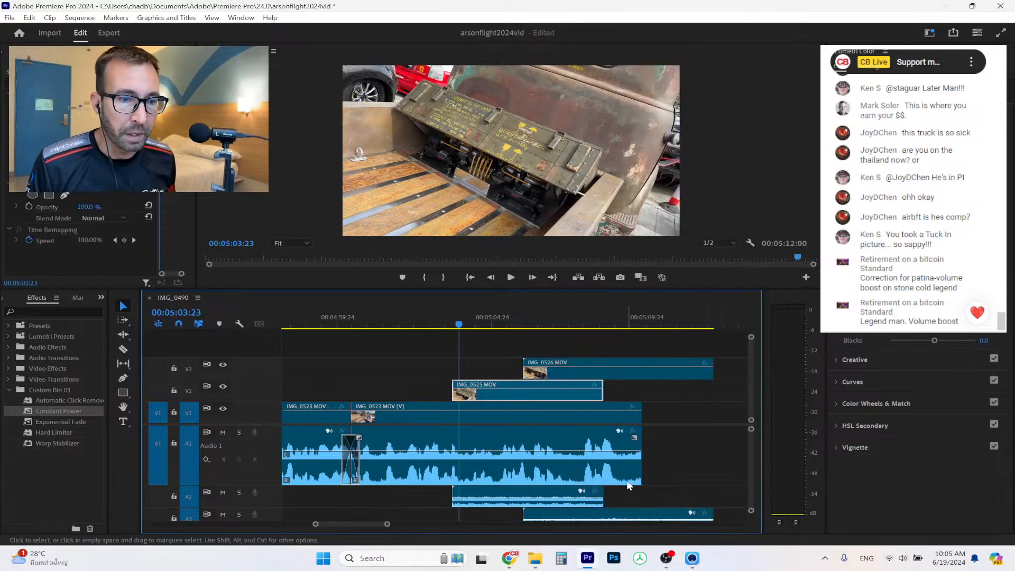
{"action": "left_click", "coordinate": [623, 515]}
{"action": "key", "text": "Delete"}
{"action": "left_click", "coordinate": [581, 503]}
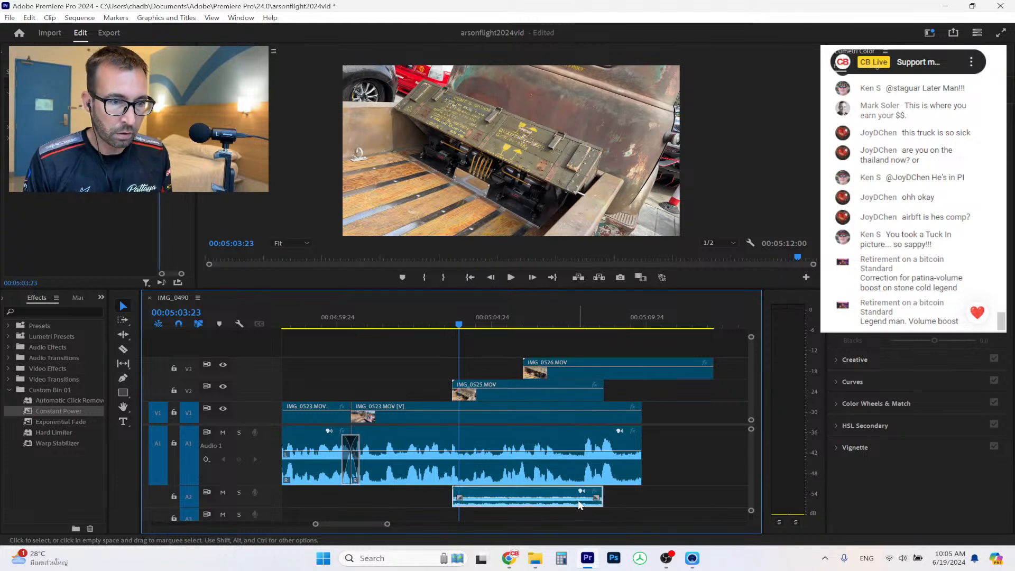
{"action": "key", "text": "Delete"}
Trim the start and end of both B-roll clips, IMG_0525 and IMG_0526.
{"action": "left_click_drag", "start_coordinate": [454, 381], "coordinate": [472, 385]}
{"action": "left_click_drag", "start_coordinate": [600, 384], "coordinate": [580, 389]}
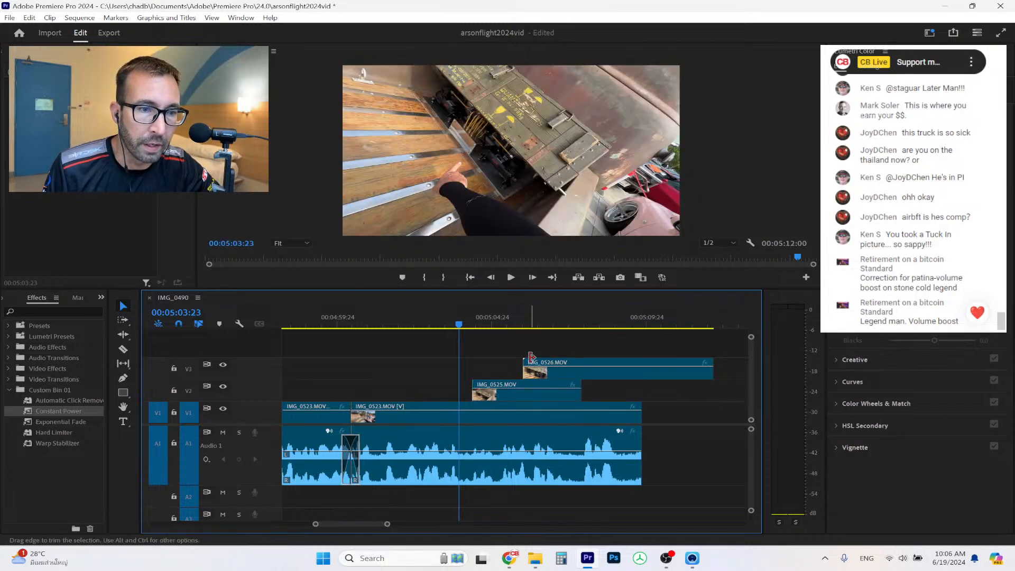
{"action": "left_click_drag", "start_coordinate": [526, 358], "coordinate": [558, 364]}
{"action": "left_click_drag", "start_coordinate": [710, 363], "coordinate": [660, 365]}
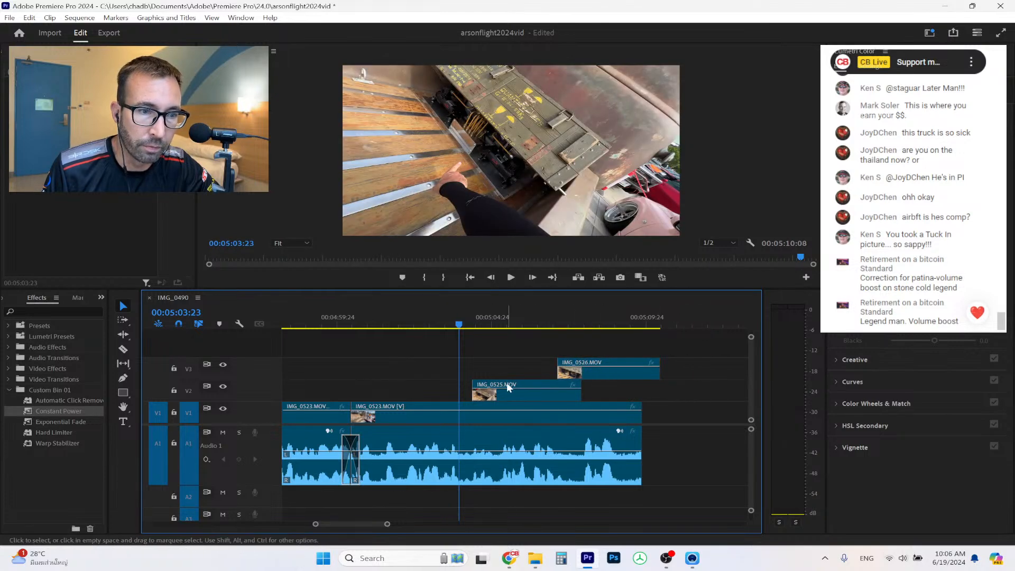
Trim the start of IMG_0525 to about 00:05:05:00 and move IMG_0526 down to V2 directly behind it.
{"action": "key", "text": "space"}
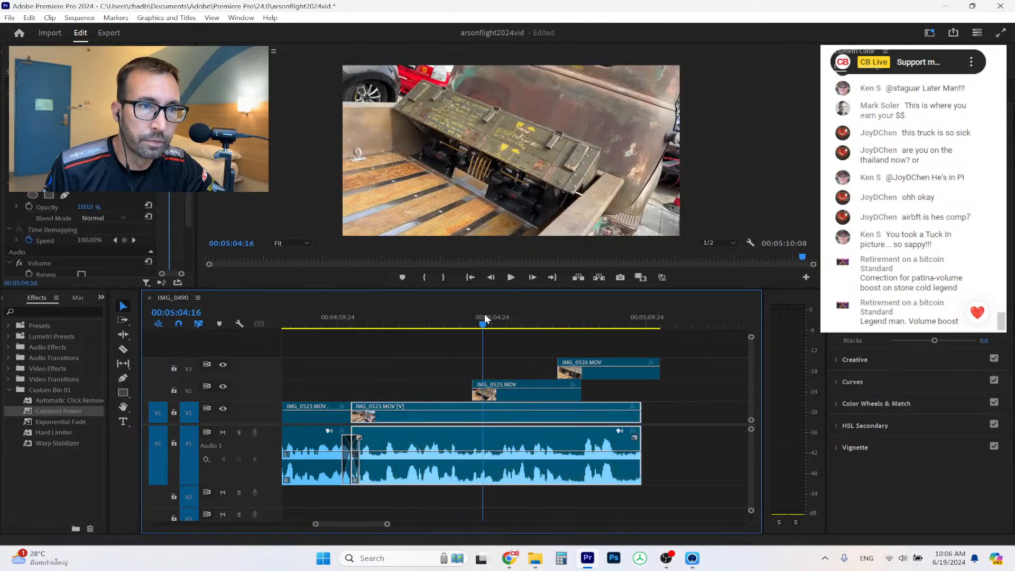
{"action": "key", "text": "space"}
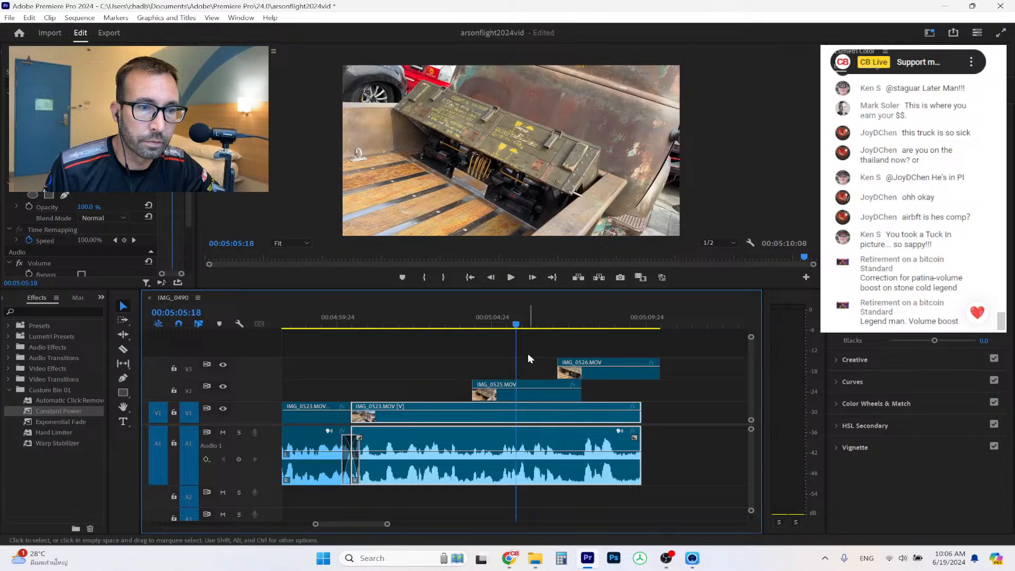
{"action": "left_click_drag", "start_coordinate": [476, 384], "coordinate": [503, 390]}
{"action": "left_click_drag", "start_coordinate": [575, 385], "coordinate": [601, 394]}
{"action": "left_click", "coordinate": [454, 324]}
{"action": "left_click", "coordinate": [511, 279]}
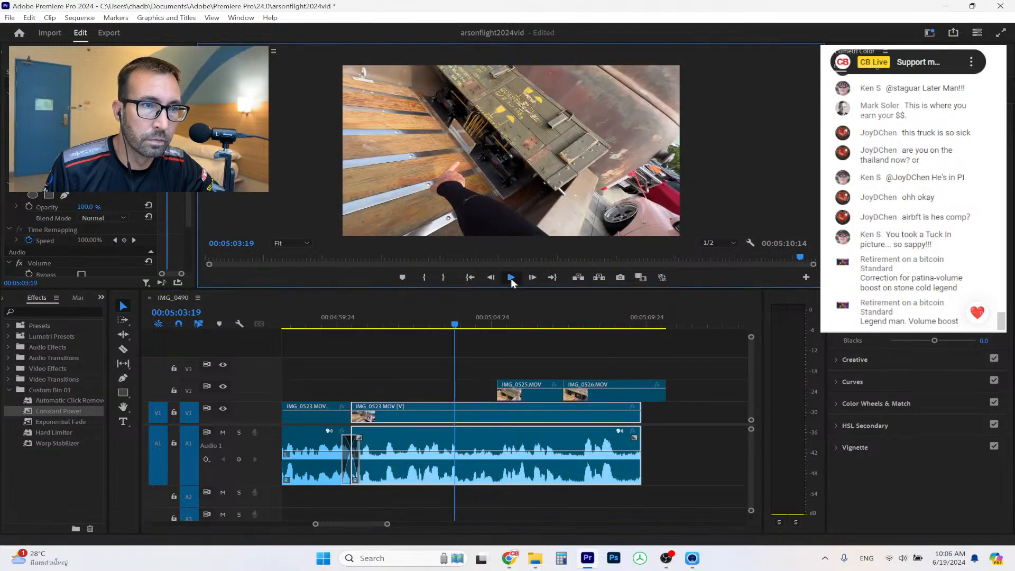
Start IMG_0525 at 00:05:03:05, butt IMG_0526 against it ending level with IMG_0523, and play through the B-roll.
{"action": "left_click", "coordinate": [397, 319]}
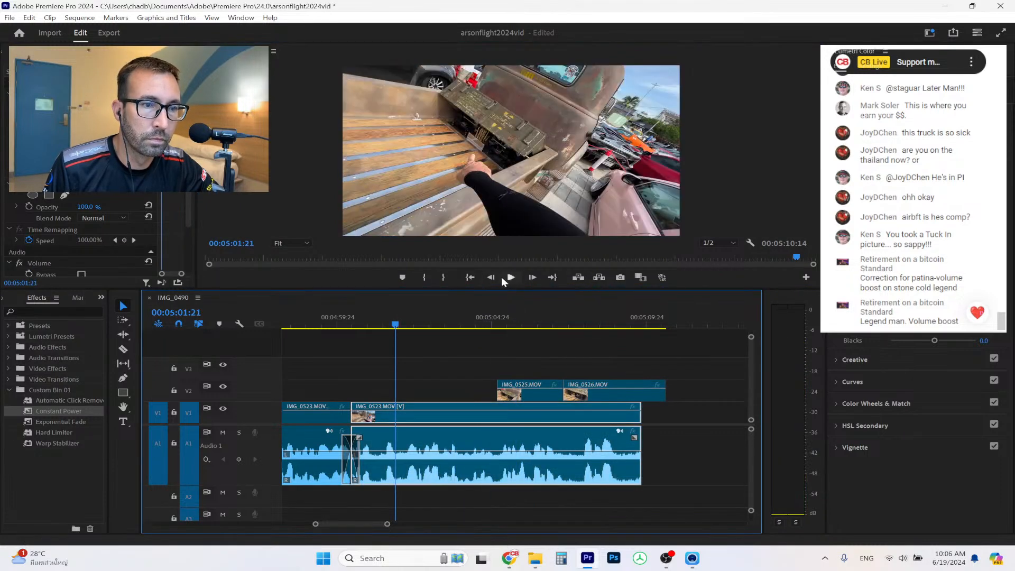
{"action": "left_click", "coordinate": [511, 278]}
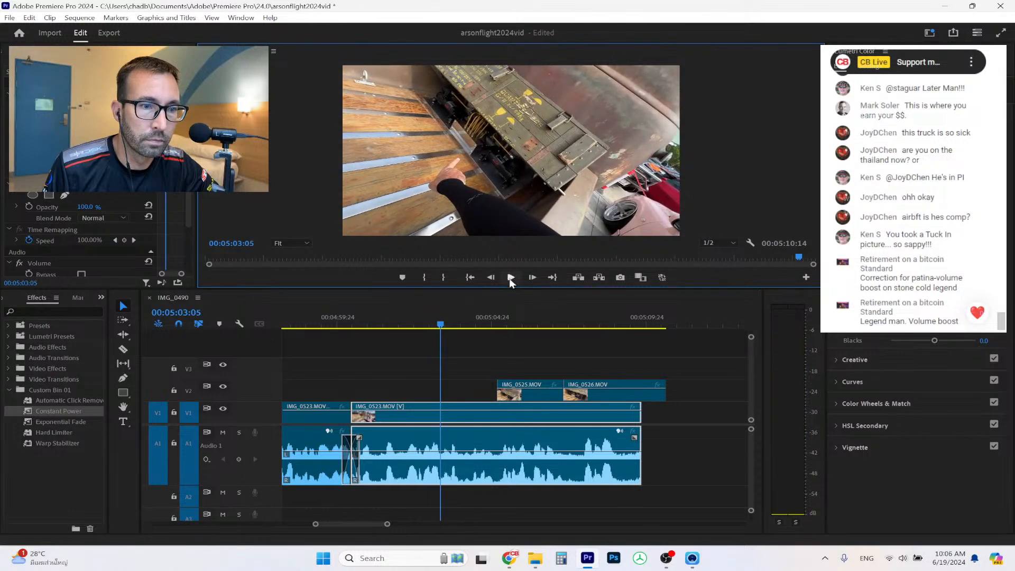
{"action": "left_click_drag", "start_coordinate": [503, 385], "coordinate": [458, 384]}
{"action": "left_click_drag", "start_coordinate": [522, 395], "coordinate": [512, 396]}
{"action": "mouse_move", "coordinate": [650, 398]}
{"action": "left_mouse_down"}
{"action": "mouse_move", "coordinate": [635, 400]}
{"action": "mouse_move", "coordinate": [641, 394]}
{"action": "left_mouse_up"}
{"action": "left_click", "coordinate": [392, 318]}
{"action": "left_click", "coordinate": [512, 277]}
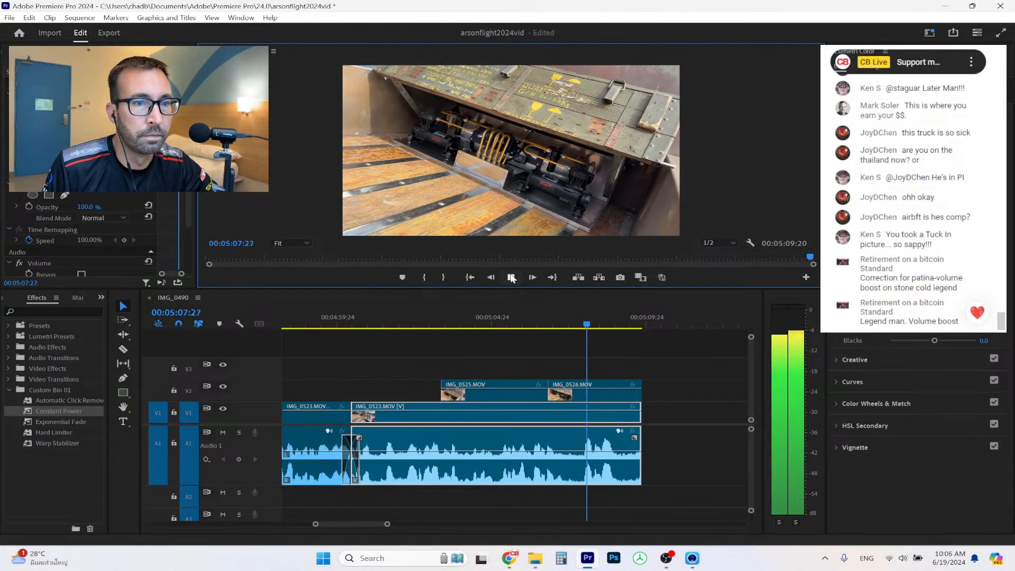
{"action": "left_click", "coordinate": [511, 277]}
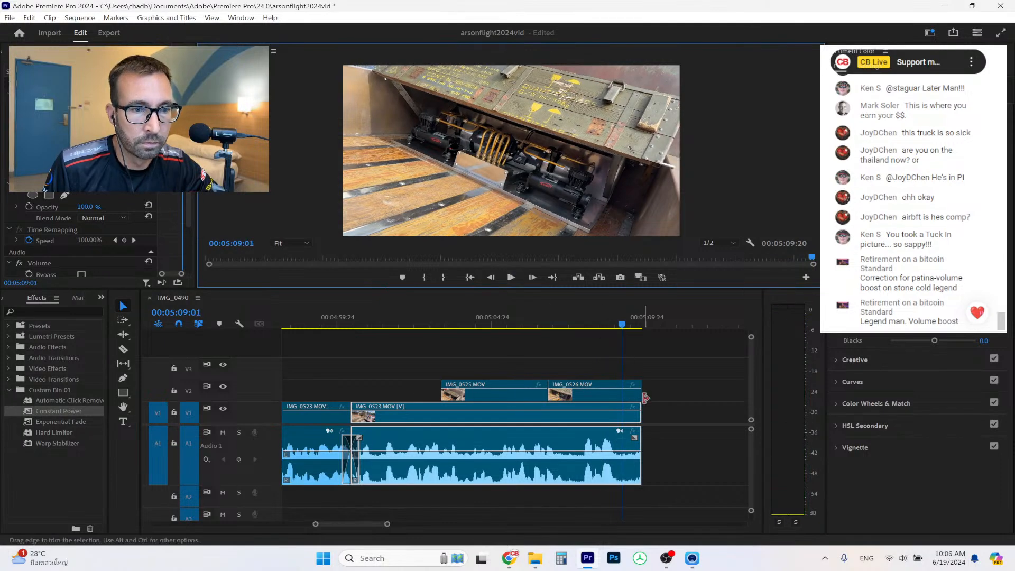
Trim the last IMG_0523 piece to end at 00:05:07:17 and shorten IMG_0525 and IMG_0526 to finish with it.
{"action": "left_click_drag", "start_coordinate": [638, 406], "coordinate": [575, 406]}
{"action": "left_click_drag", "start_coordinate": [445, 380], "coordinate": [464, 381]}
{"action": "left_click_drag", "start_coordinate": [523, 397], "coordinate": [499, 392]}
{"action": "mouse_move", "coordinate": [580, 397]}
{"action": "left_mouse_down"}
{"action": "mouse_move", "coordinate": [534, 400]}
{"action": "mouse_move", "coordinate": [581, 396]}
{"action": "mouse_move", "coordinate": [572, 396]}
{"action": "left_mouse_up"}
Add IMG_0527 to V1 after the last IMG_0523 piece and trim its start to 00:05:07:29.
{"action": "left_click", "coordinate": [536, 558]}
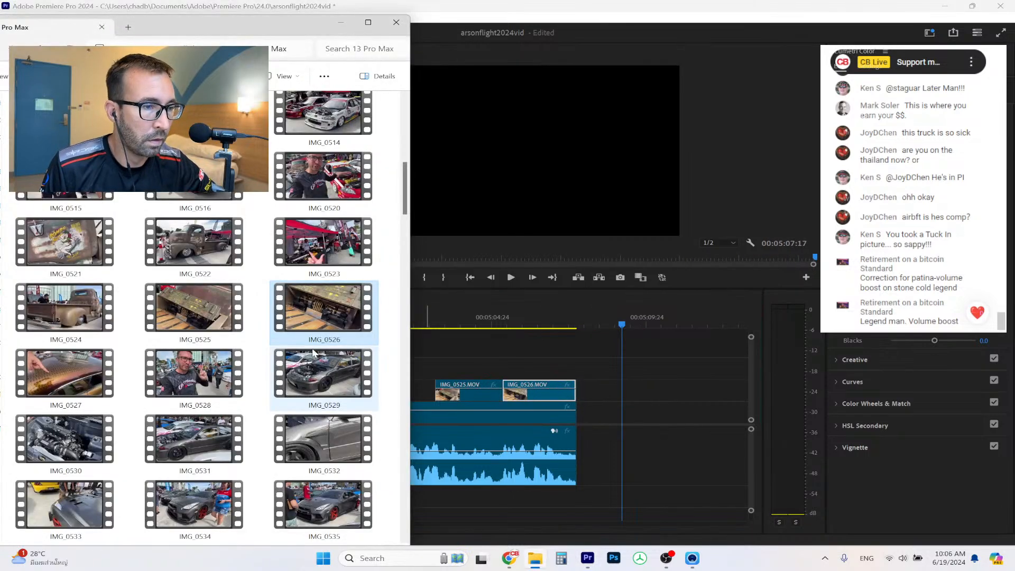
{"action": "left_click_drag", "start_coordinate": [63, 373], "coordinate": [589, 410]}
{"action": "left_click_drag", "start_coordinate": [613, 318], "coordinate": [590, 321]}
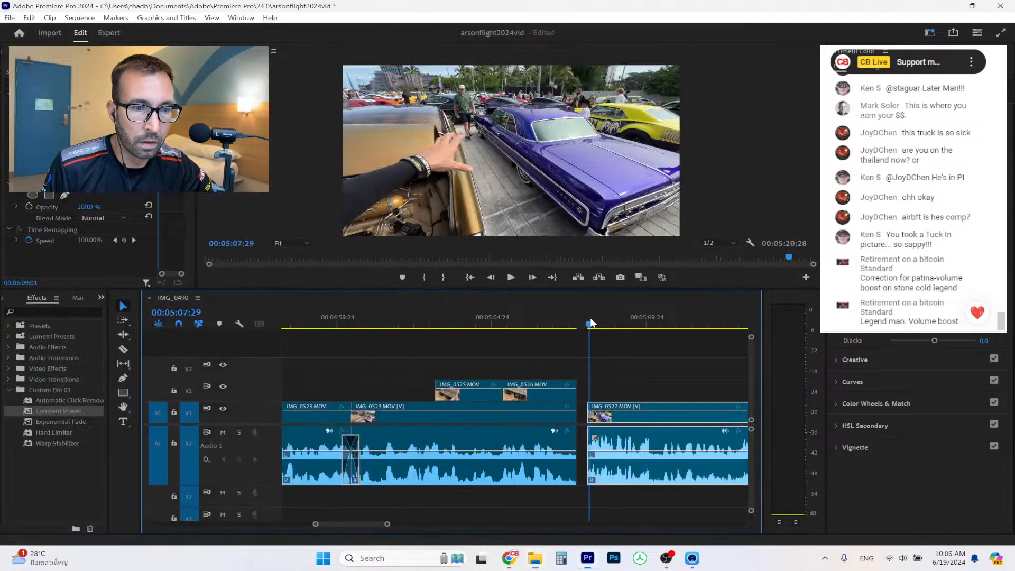
{"action": "left_click_drag", "start_coordinate": [589, 412], "coordinate": [592, 415]}
Ripple delete the gap before IMG_0527 and play the clip through to 00:05:19:21.
{"action": "right_click", "coordinate": [583, 414]}
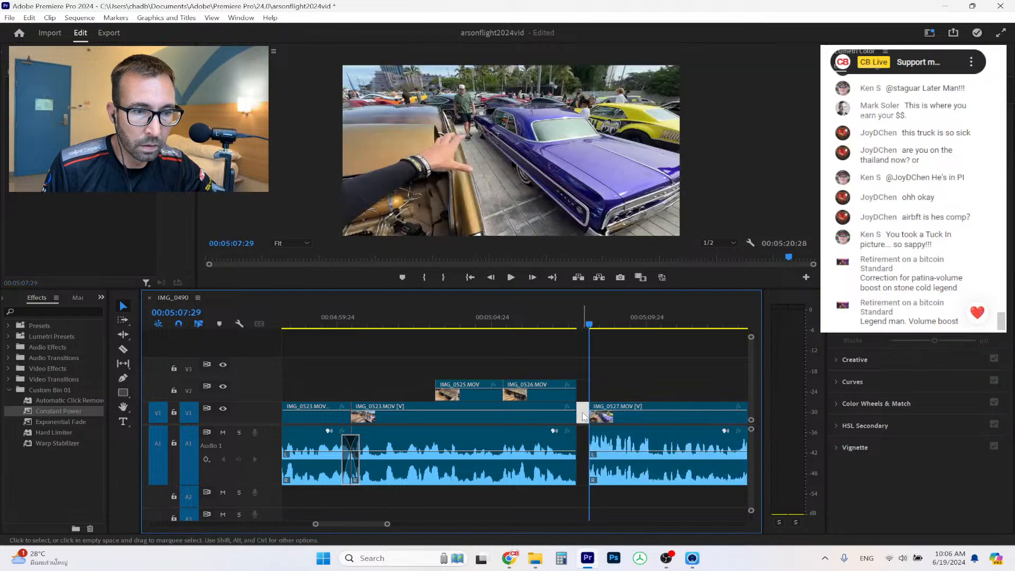
{"action": "left_click", "coordinate": [607, 421]}
{"action": "left_click", "coordinate": [511, 278]}
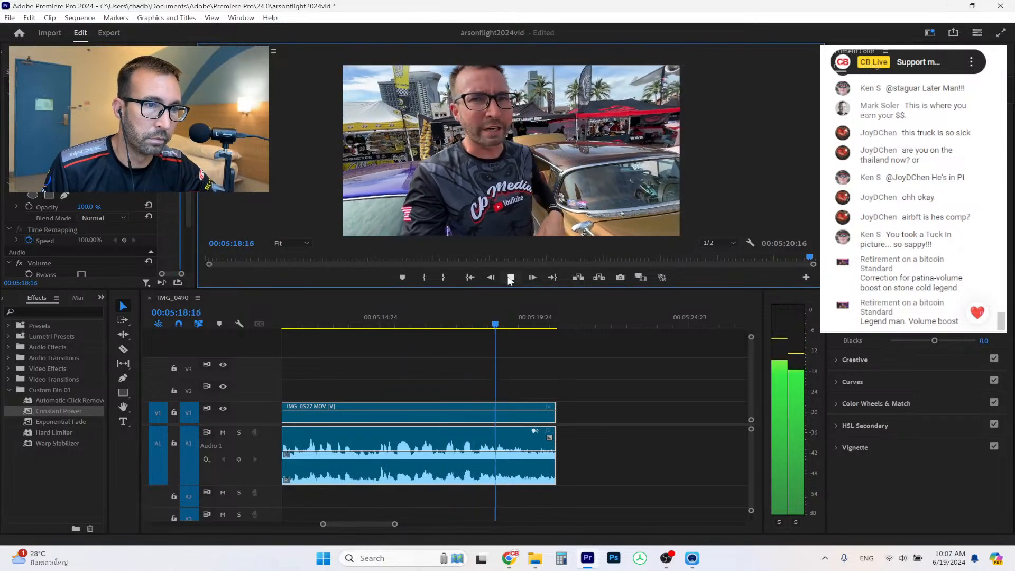
{"action": "left_click", "coordinate": [511, 277]}
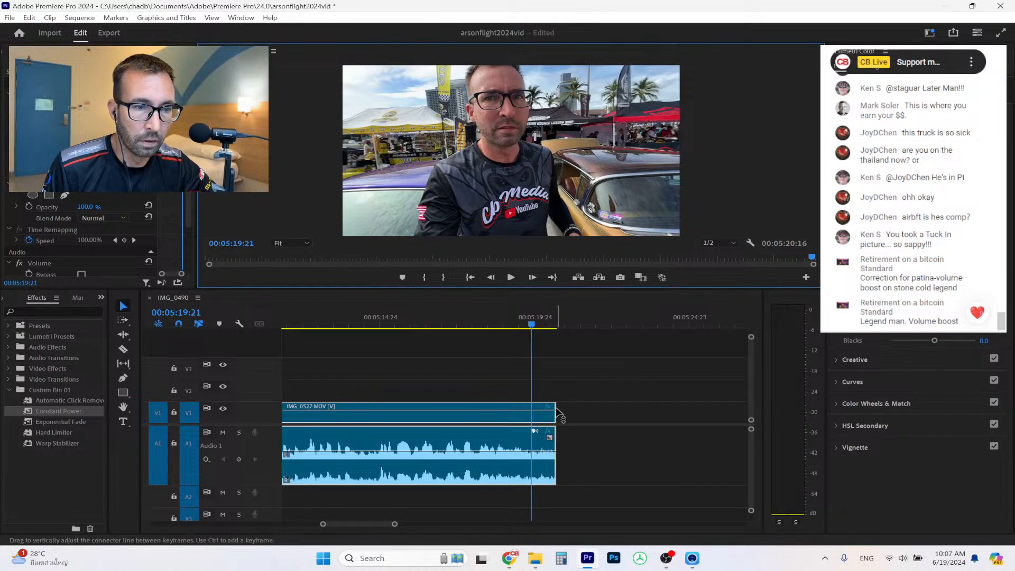
Trim IMG_0527 to end at 00:05:19:21 and park it well clear of the other clips, ending at 00:06:45:20.
{"action": "left_click_drag", "start_coordinate": [552, 406], "coordinate": [531, 407]}
{"action": "left_click_drag", "start_coordinate": [405, 525], "coordinate": [516, 524]}
{"action": "left_click_drag", "start_coordinate": [502, 420], "coordinate": [700, 420]}
Review the IMG_0502 talking section about the gold car and split the clip at 00:02:36:16.
{"action": "left_click", "coordinate": [314, 326]}
{"action": "left_click_drag", "start_coordinate": [320, 325], "coordinate": [294, 325]}
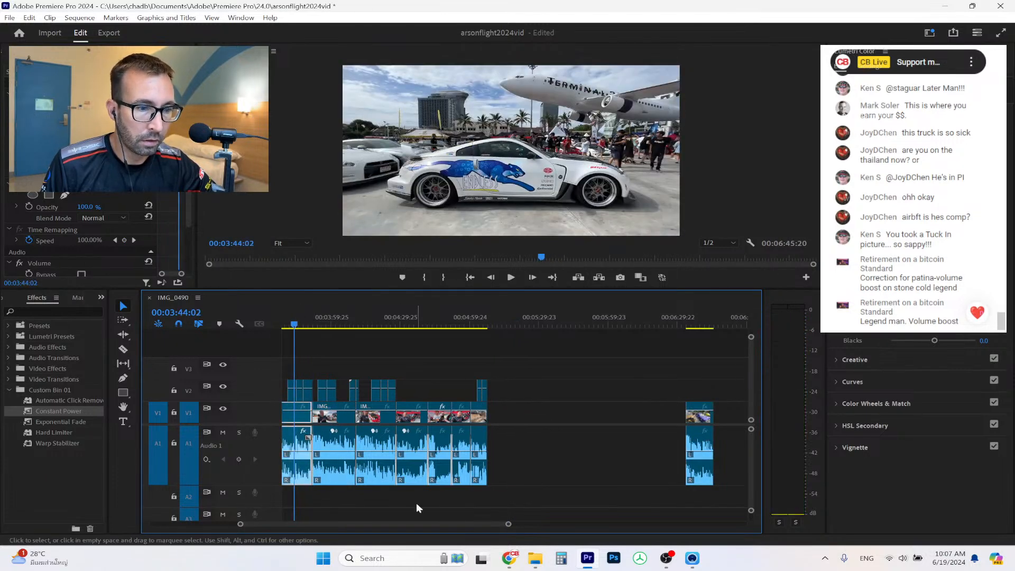
{"action": "left_click_drag", "start_coordinate": [440, 525], "coordinate": [410, 525]}
{"action": "left_click", "coordinate": [352, 317]}
{"action": "left_click_drag", "start_coordinate": [354, 310], "coordinate": [312, 314]}
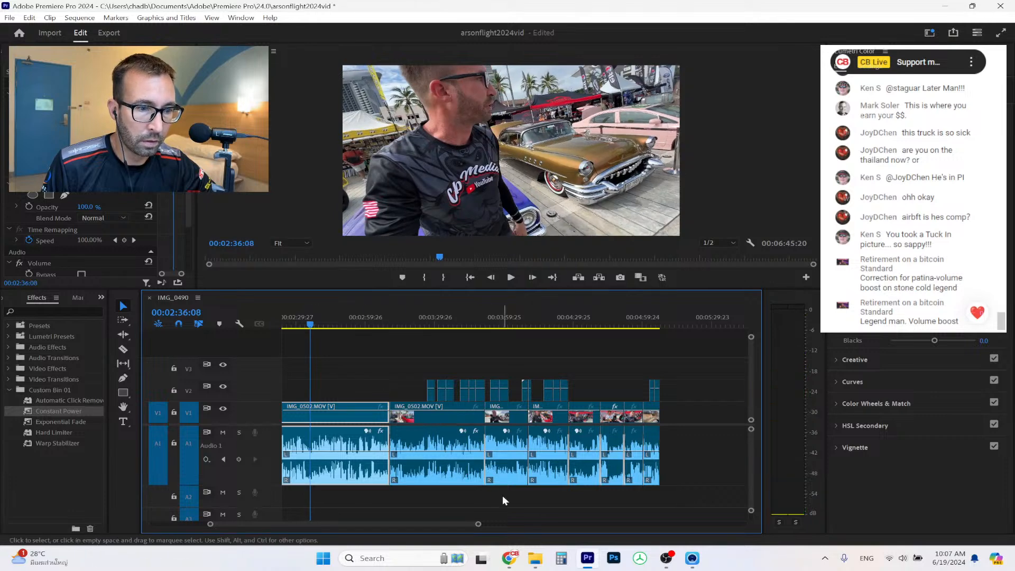
{"action": "left_click_drag", "start_coordinate": [478, 524], "coordinate": [308, 524]}
{"action": "left_click", "coordinate": [479, 324]}
{"action": "left_click", "coordinate": [511, 277]}
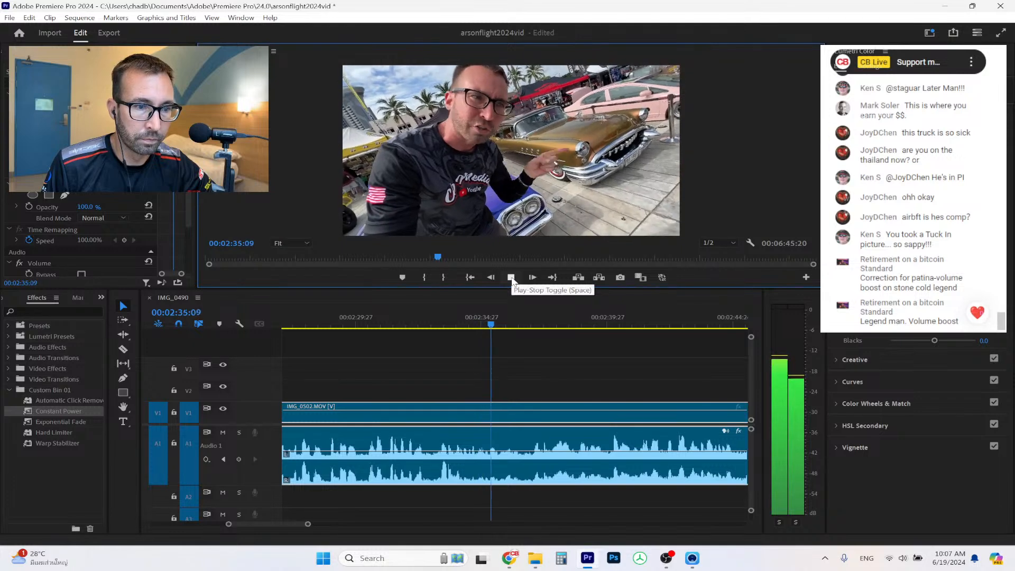
{"action": "left_click", "coordinate": [510, 277]}
{"action": "left_click", "coordinate": [123, 350]}
{"action": "left_click", "coordinate": [529, 406]}
Trim the start of the second IMG_0502 piece to 00:02:36:27.
{"action": "mouse_move", "coordinate": [522, 324]}
{"action": "left_mouse_down"}
{"action": "mouse_move", "coordinate": [559, 325]}
{"action": "mouse_move", "coordinate": [533, 326]}
{"action": "left_mouse_up"}
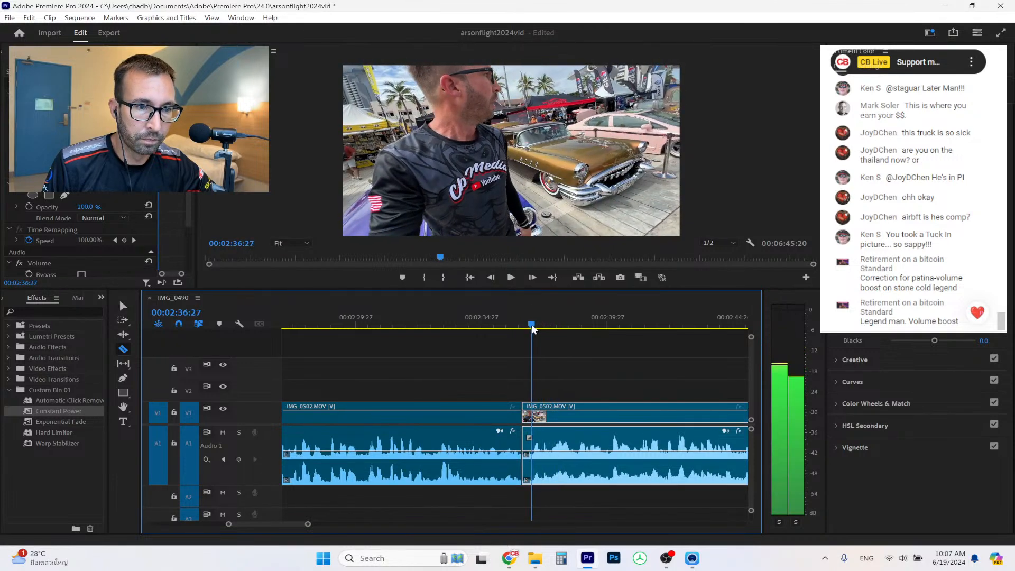
{"action": "key", "text": "v"}
{"action": "left_click_drag", "start_coordinate": [528, 400], "coordinate": [538, 405]}
Shift all clips after the split to a later time, place IMG_0527 at 00:02:36:27 and close the space behind it.
{"action": "left_click", "coordinate": [118, 321]}
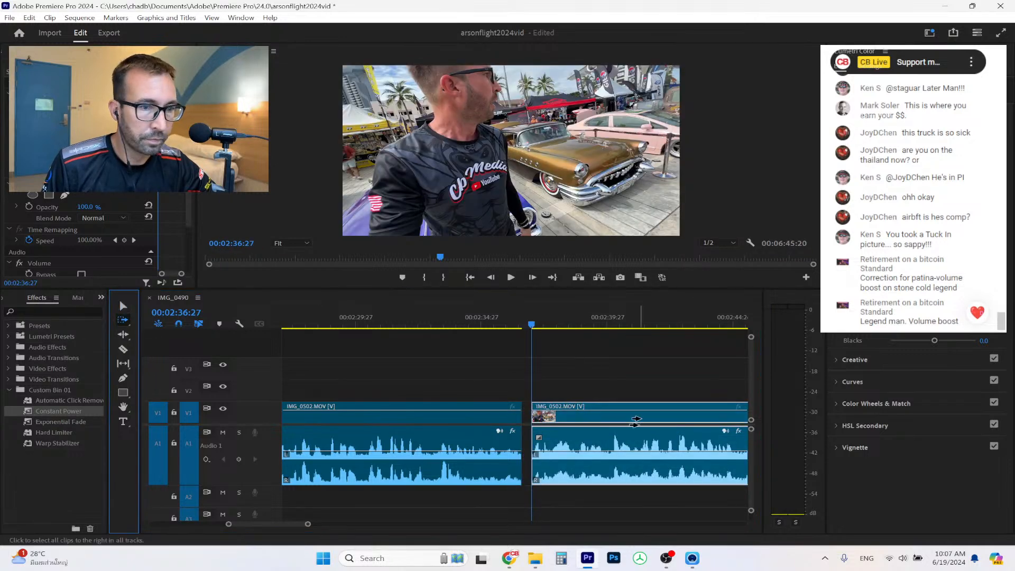
{"action": "key", "text": "backslash"}
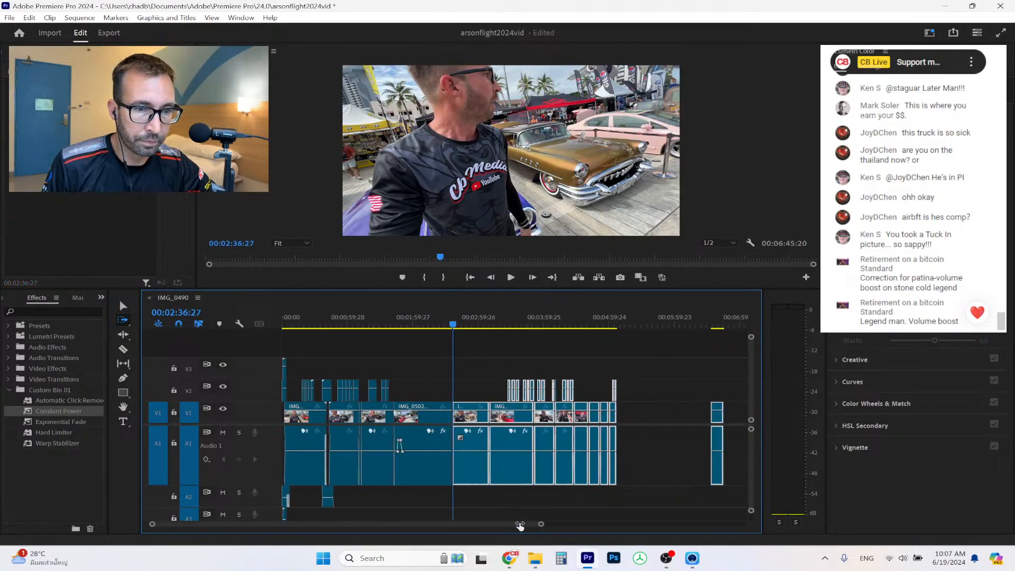
{"action": "left_click", "coordinate": [123, 306]}
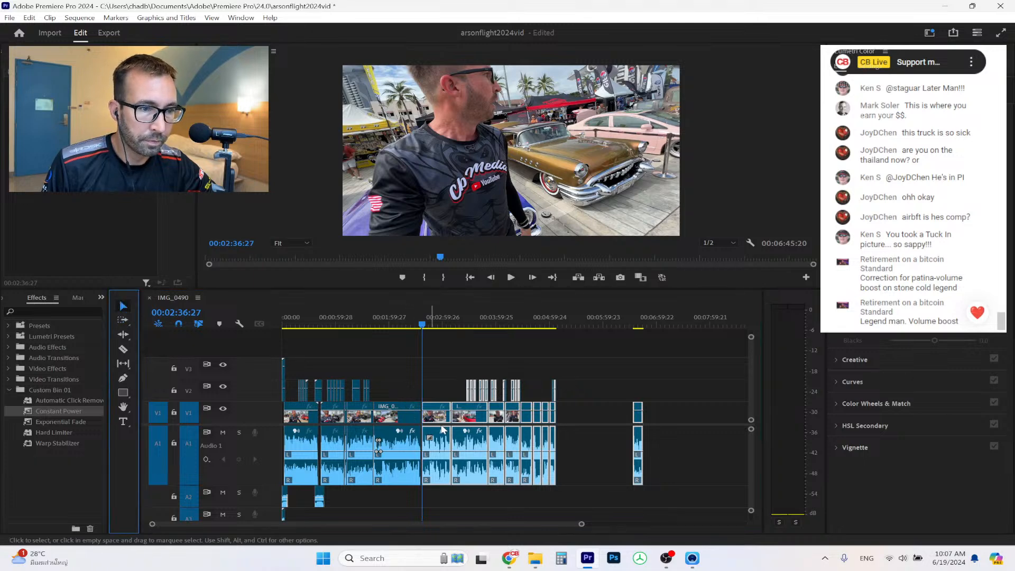
{"action": "left_click_drag", "start_coordinate": [443, 430], "coordinate": [513, 423]}
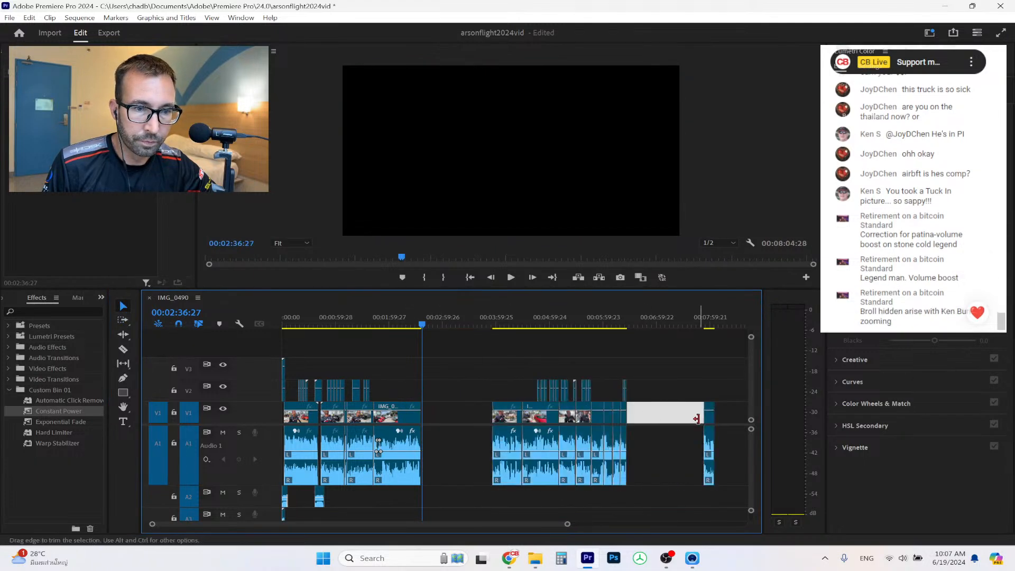
{"action": "left_click_drag", "start_coordinate": [710, 420], "coordinate": [435, 412]}
Ripple delete the small gap between the first IMG_0502 piece and IMG_0527.
{"action": "key", "text": "d"}
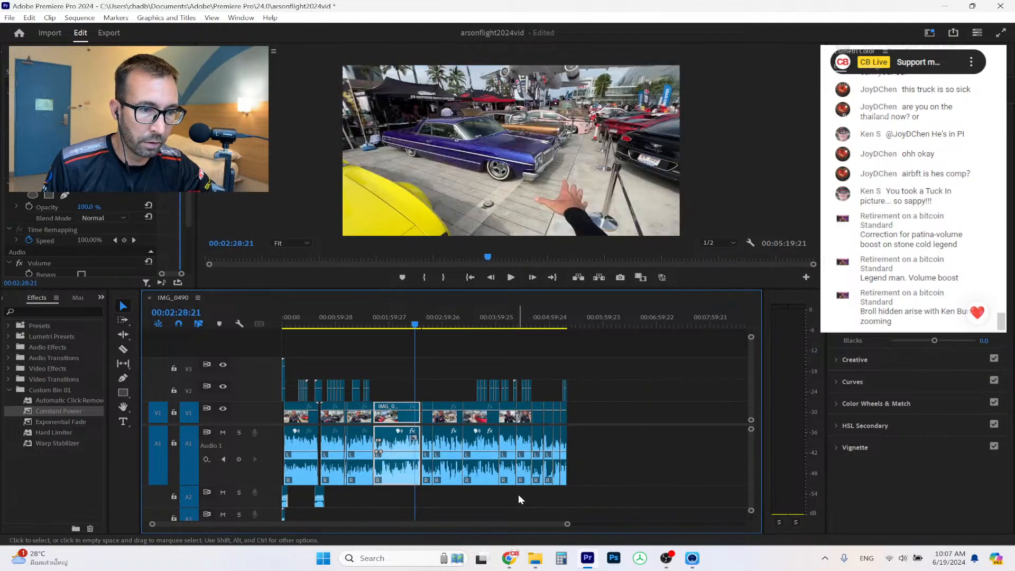
{"action": "key", "text": "="}
{"action": "key", "text": "="}
{"action": "key", "text": "="}
{"action": "key", "text": "="}
{"action": "key", "text": "="}
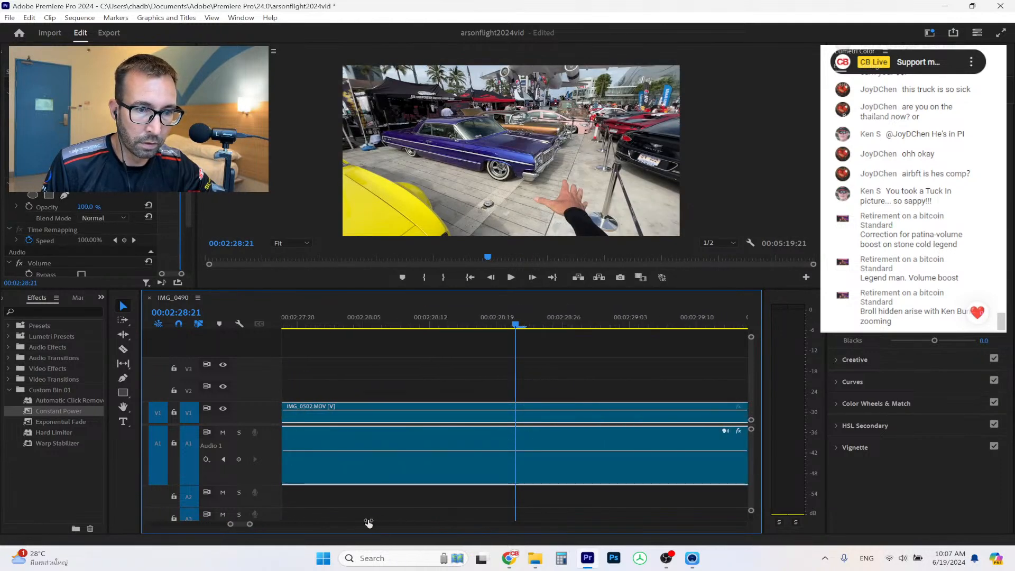
{"action": "key", "text": "minus"}
{"action": "left_click", "coordinate": [669, 412]}
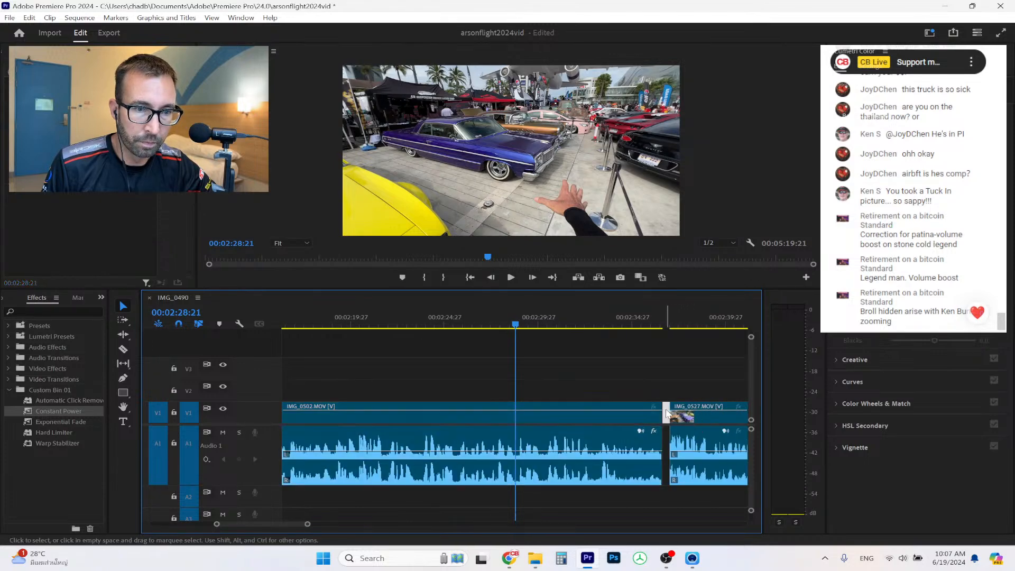
{"action": "right_click", "coordinate": [670, 412]}
{"action": "left_click", "coordinate": [672, 414]}
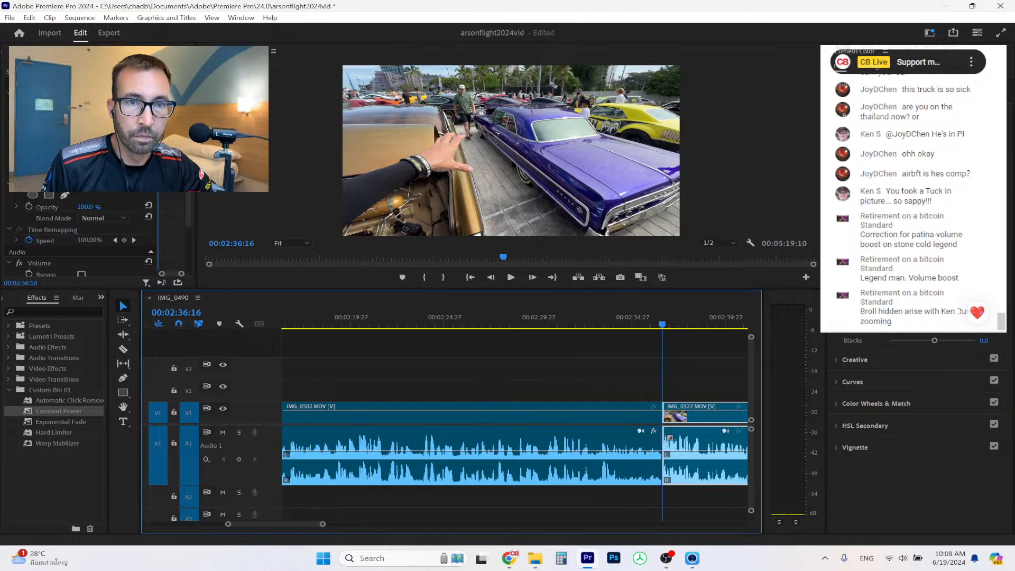
Reset the Color workspace to its saved layout and switch to the Editing workspace.
{"action": "left_click", "coordinate": [241, 18]}
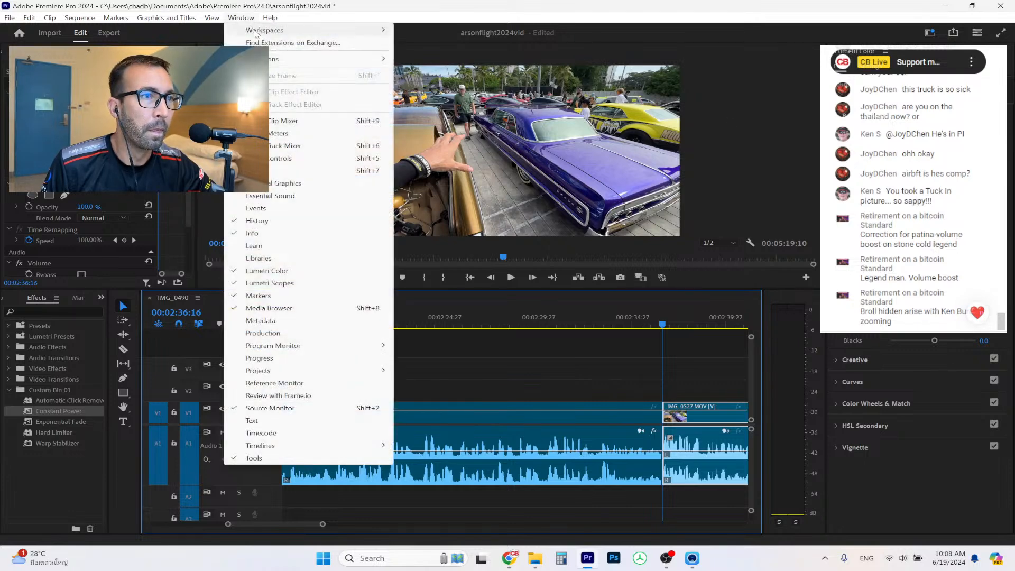
{"action": "mouse_move", "coordinate": [259, 30]}
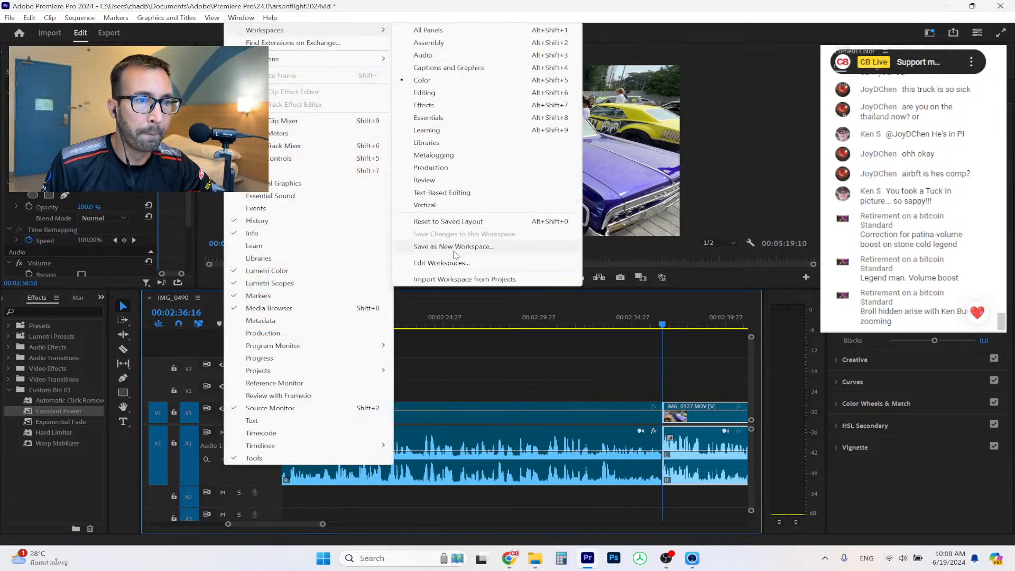
{"action": "left_click", "coordinate": [459, 221]}
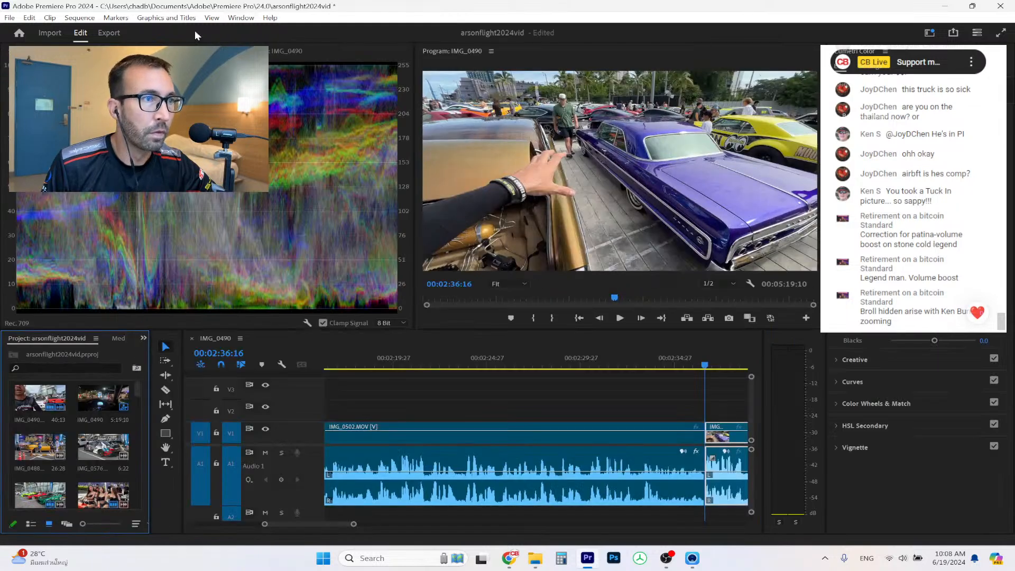
{"action": "left_click", "coordinate": [243, 18]}
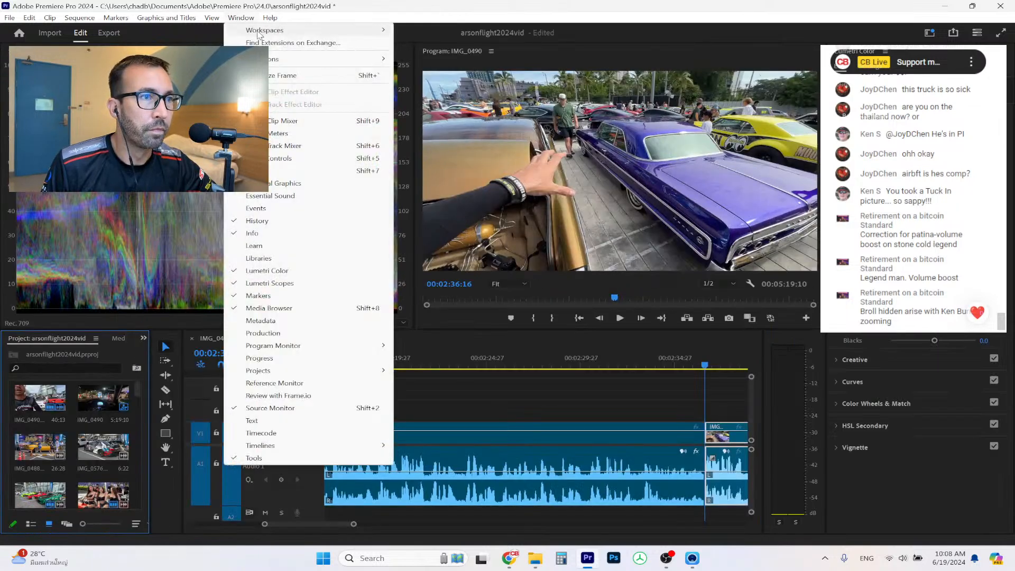
{"action": "mouse_move", "coordinate": [296, 30]}
{"action": "left_click", "coordinate": [440, 93]}
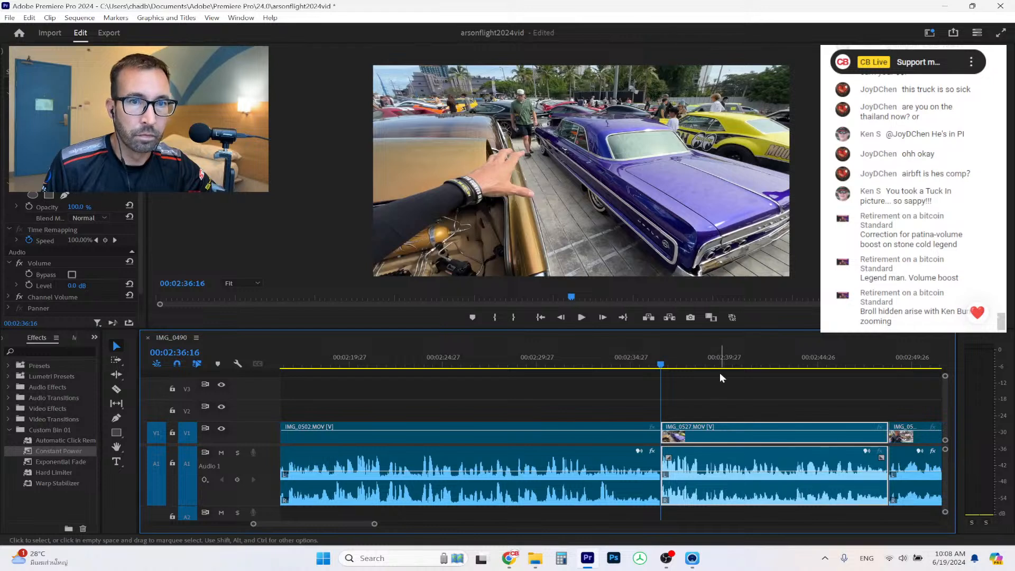
Apply Constant Power to the audio cuts at both ends of IMG_0527 and play across the first cut.
{"action": "left_click_drag", "start_coordinate": [65, 456], "coordinate": [550, 489]}
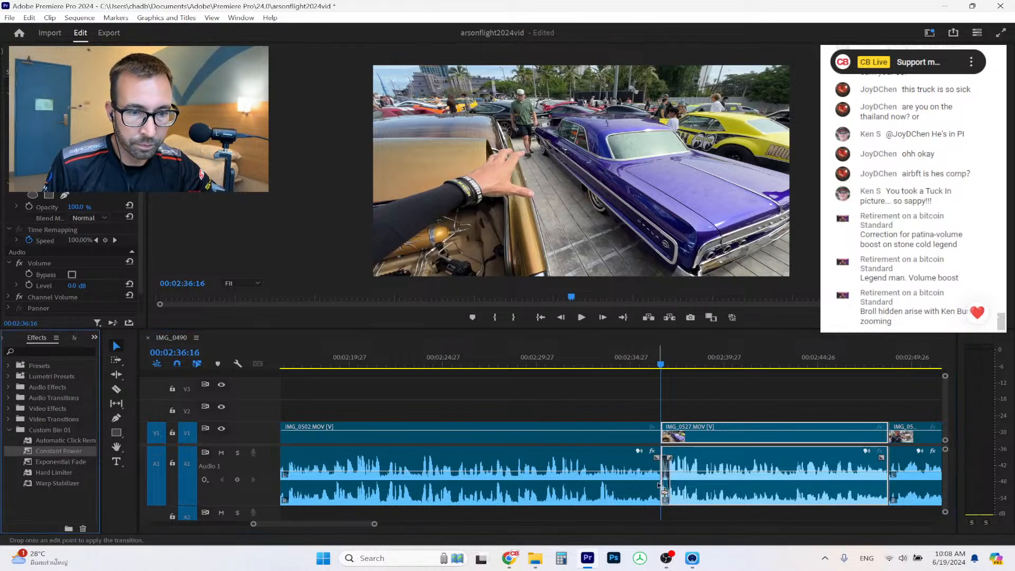
{"action": "left_click_drag", "start_coordinate": [60, 449], "coordinate": [668, 497]}
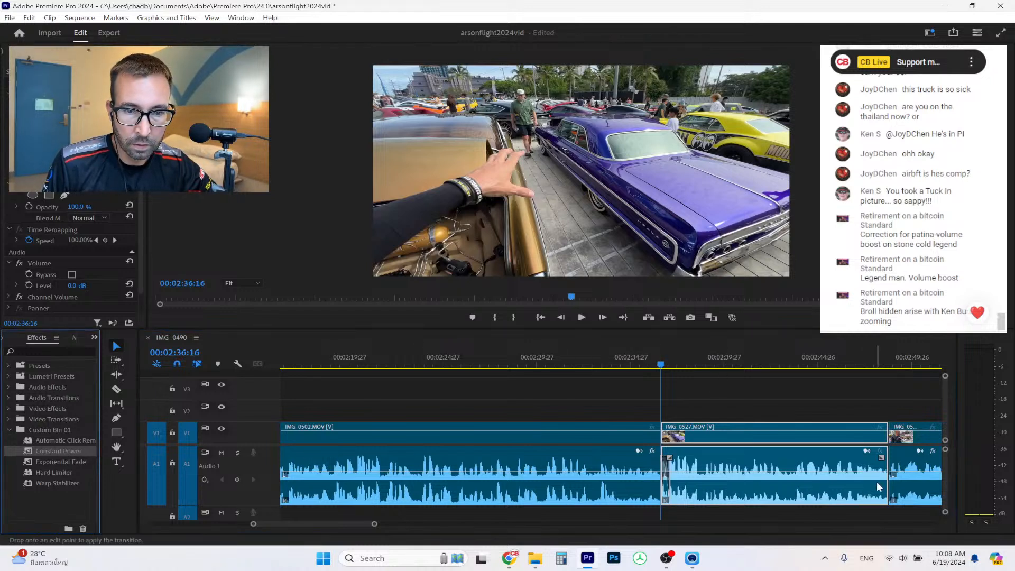
{"action": "left_click", "coordinate": [642, 355]}
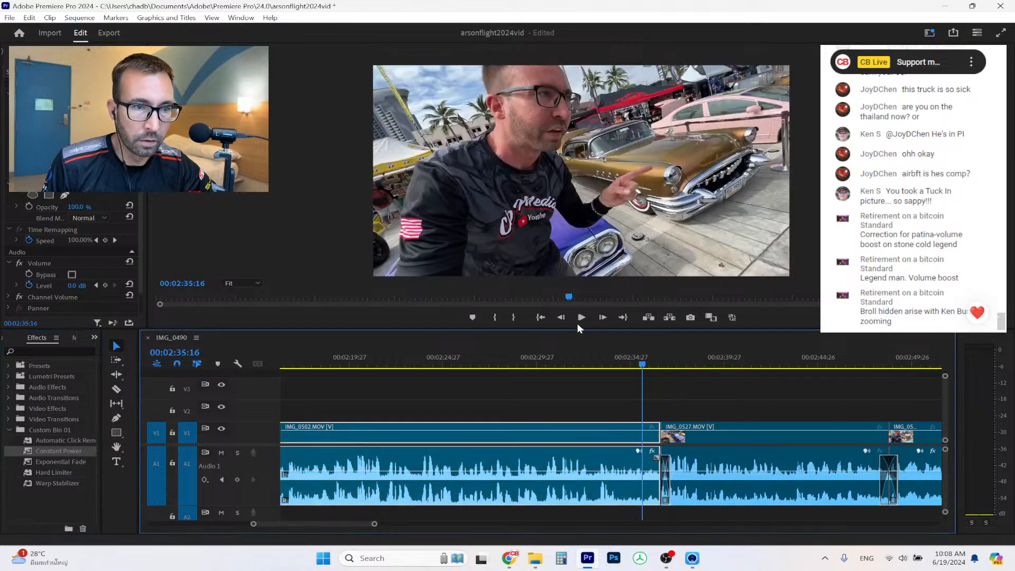
{"action": "left_click", "coordinate": [582, 317]}
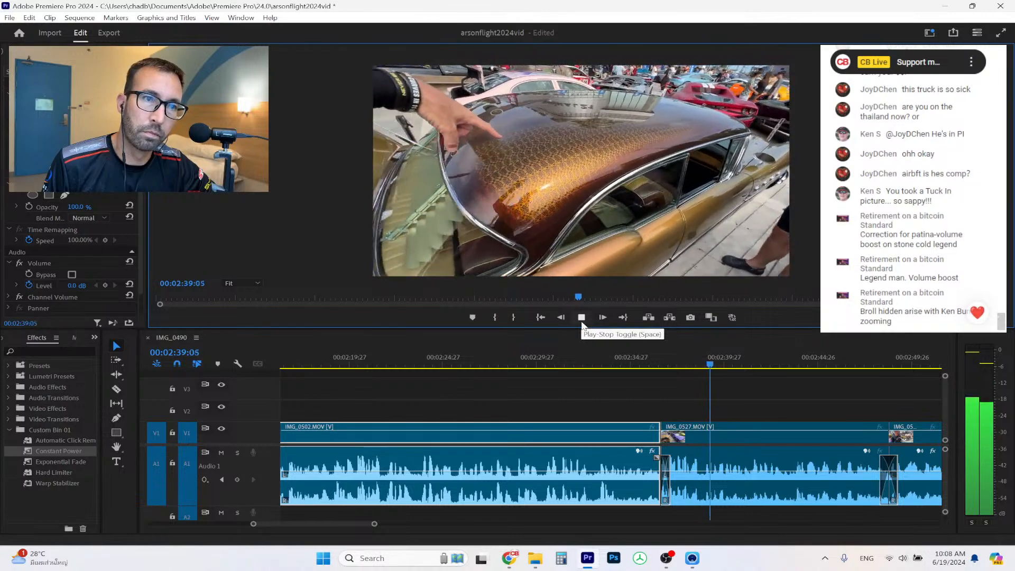
{"action": "left_click", "coordinate": [582, 318]}
Replay the cut into IMG_0527, trim the preceding IMG_0502 piece to end at 00:02:36:10 and ripple delete the gap.
{"action": "left_click_drag", "start_coordinate": [376, 527], "coordinate": [345, 528]}
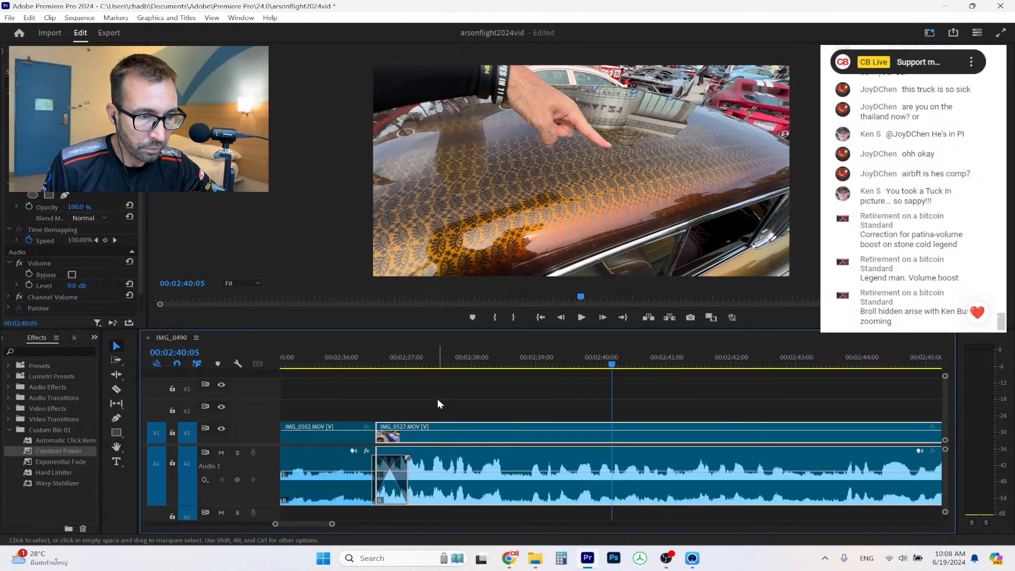
{"action": "left_click", "coordinate": [316, 362]}
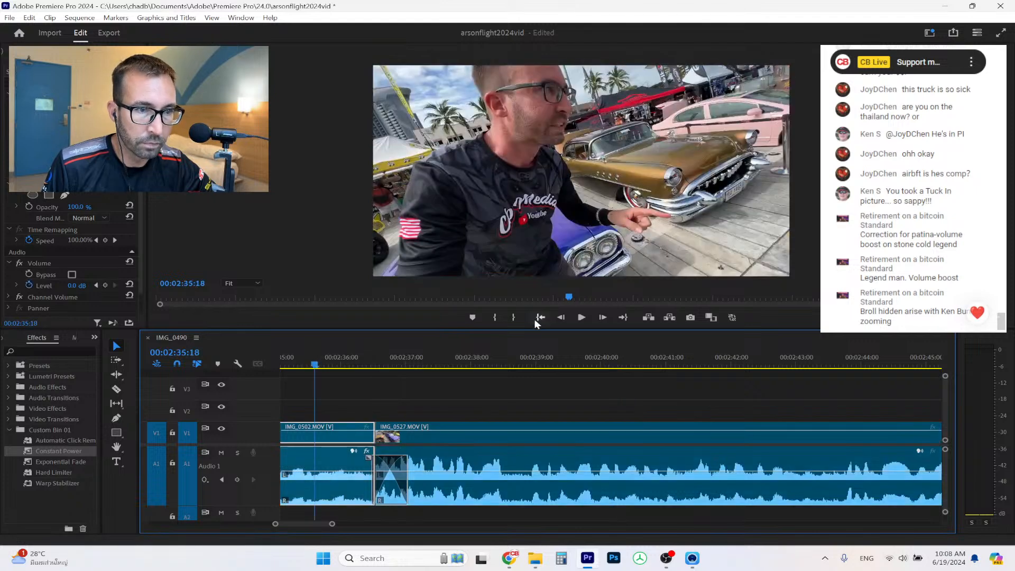
{"action": "left_click", "coordinate": [582, 318]}
{"action": "left_click", "coordinate": [582, 317]}
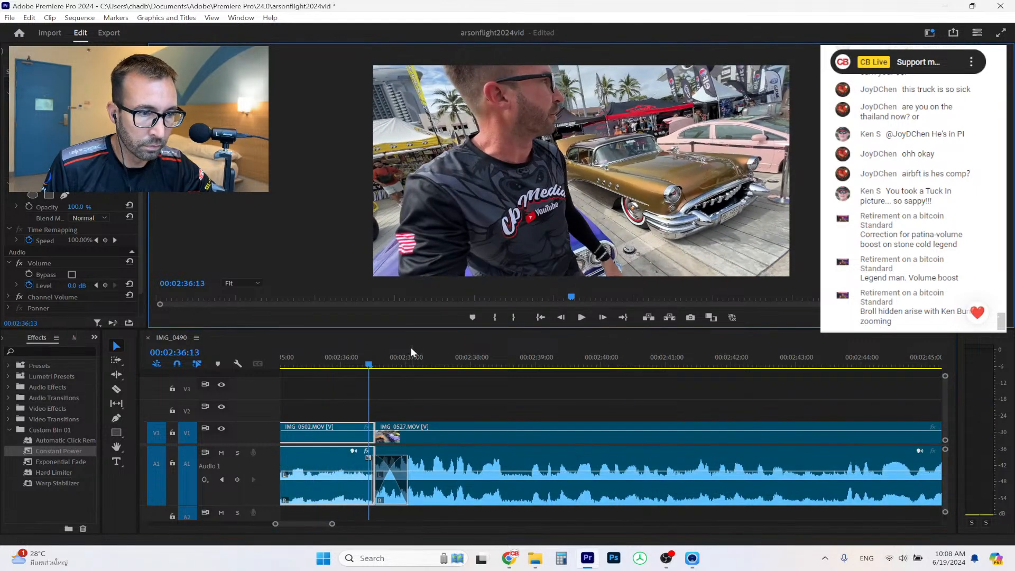
{"action": "left_click_drag", "start_coordinate": [333, 525], "coordinate": [349, 525]}
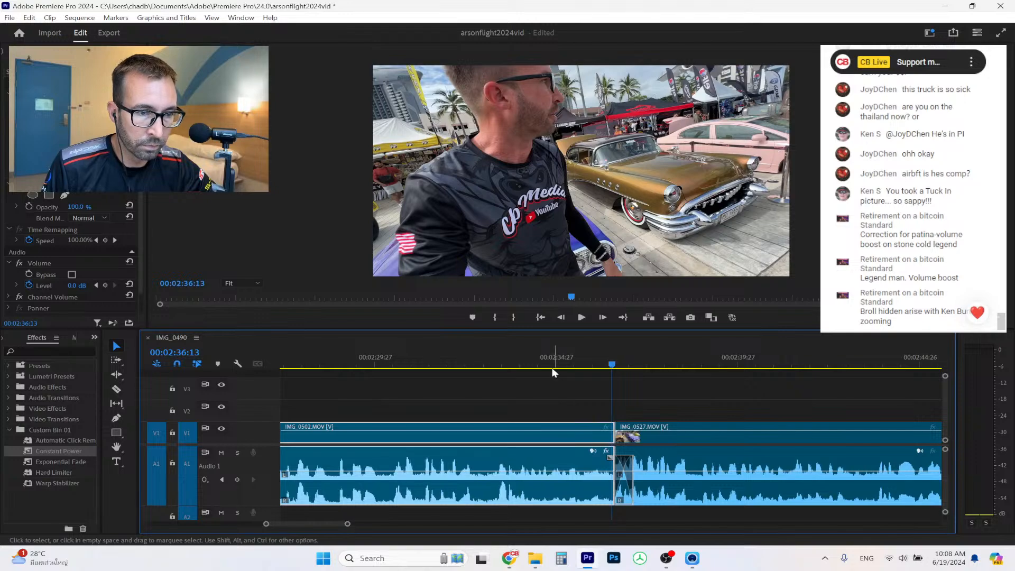
{"action": "left_click", "coordinate": [582, 318]}
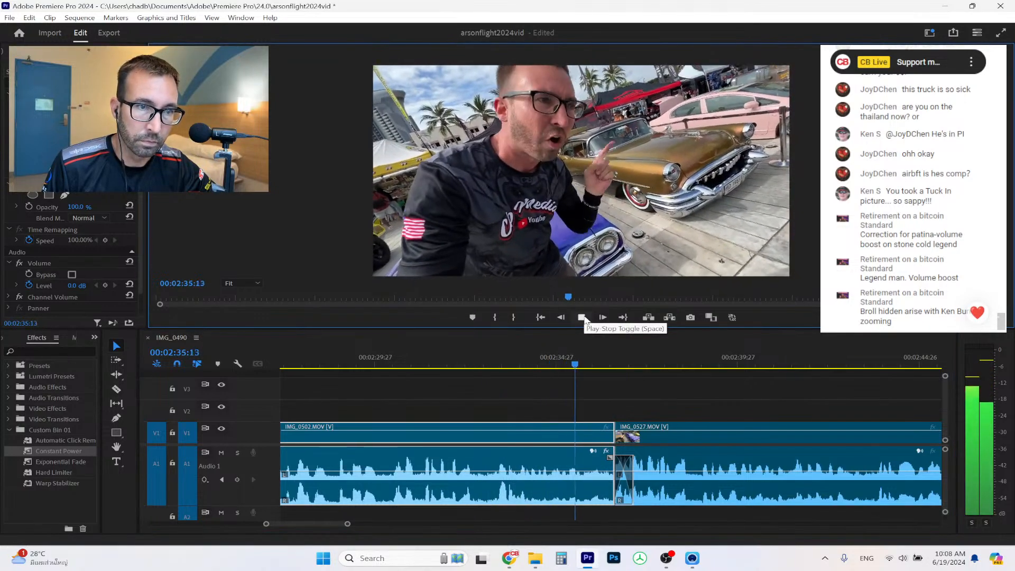
{"action": "left_click", "coordinate": [583, 318]}
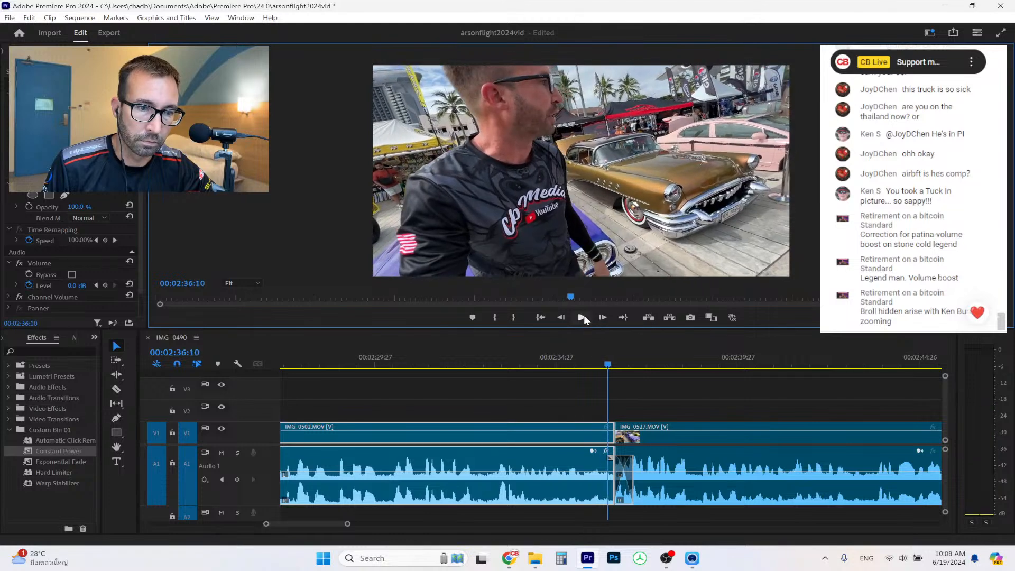
{"action": "left_click_drag", "start_coordinate": [613, 426], "coordinate": [608, 426]}
{"action": "right_click", "coordinate": [617, 436]}
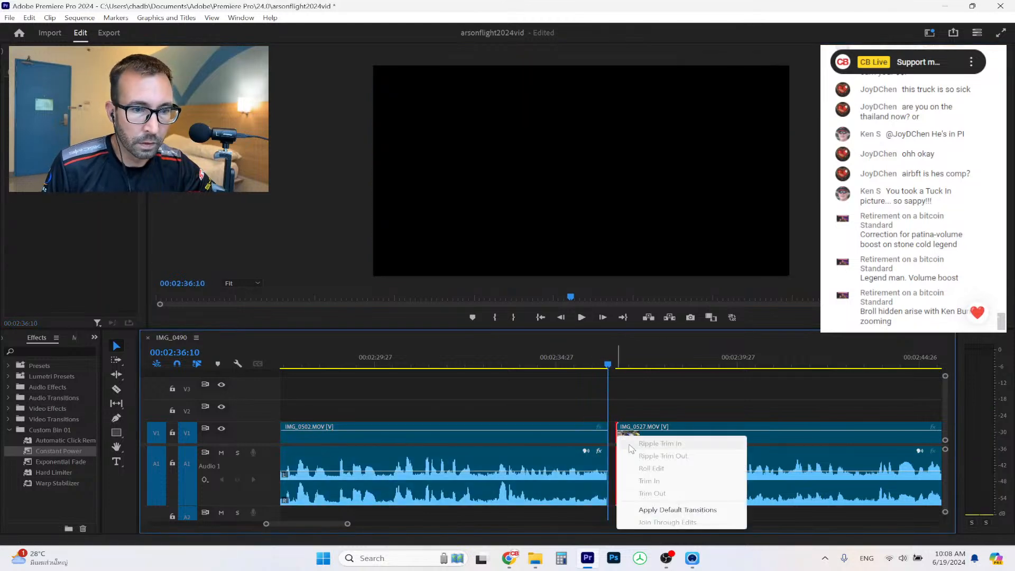
{"action": "right_click", "coordinate": [612, 433]}
{"action": "left_click", "coordinate": [653, 437]}
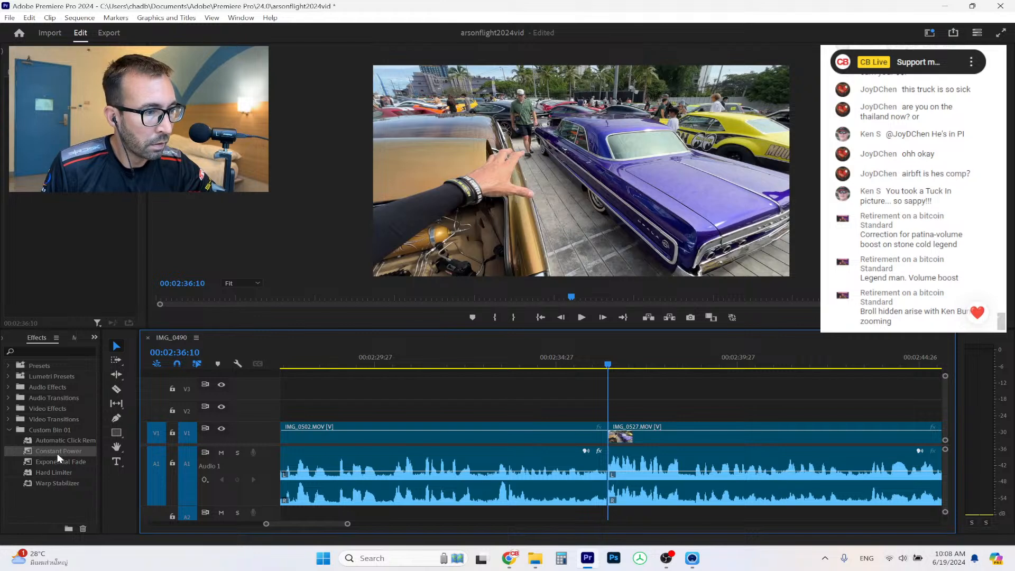
Reapply Constant Power to the audio cut between IMG_0502 and IMG_0527 and play through the inserted clip.
{"action": "left_click_drag", "start_coordinate": [58, 455], "coordinate": [518, 478]}
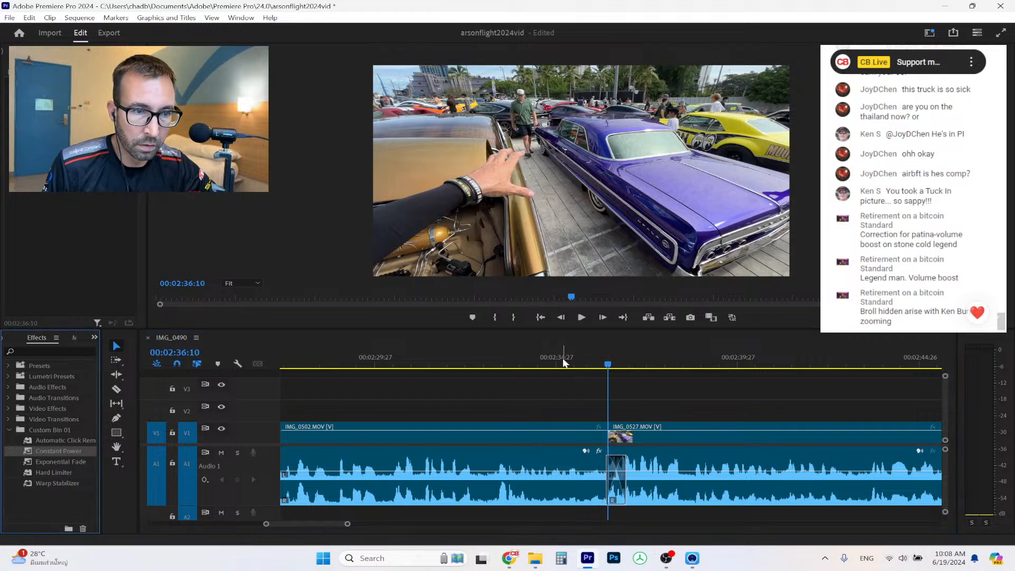
{"action": "left_click", "coordinate": [569, 367]}
{"action": "left_click", "coordinate": [582, 317]}
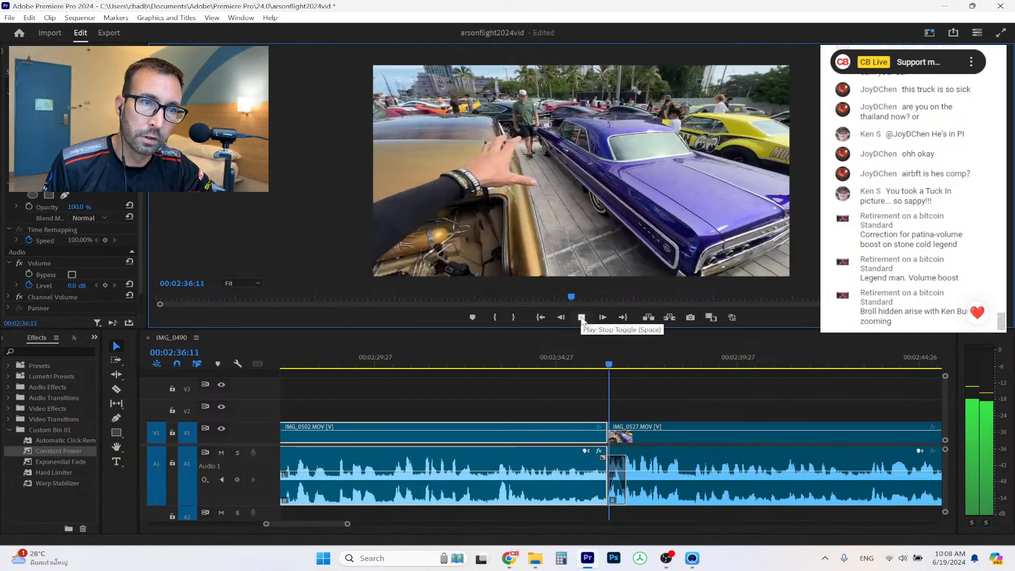
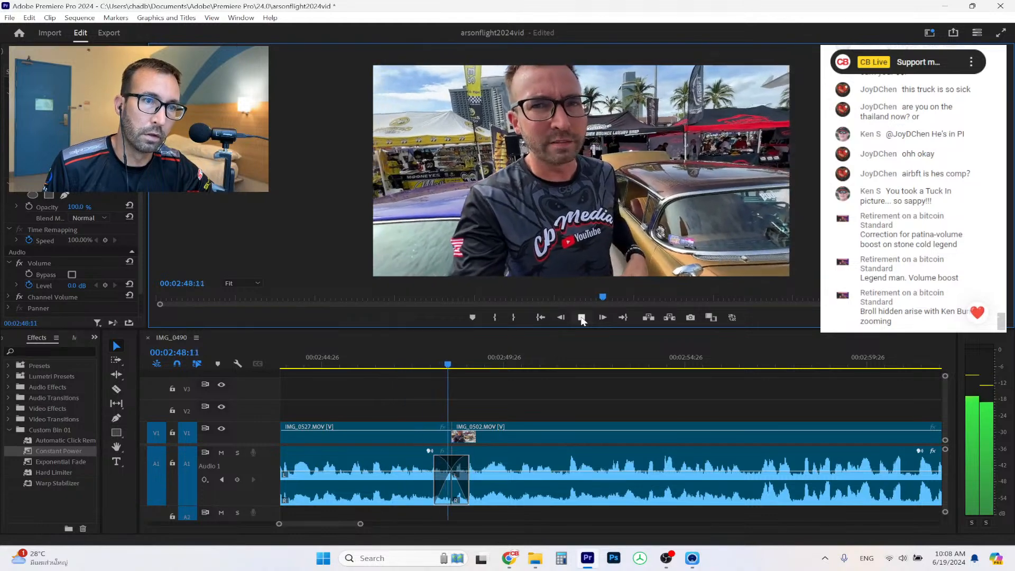
{"action": "left_click", "coordinate": [582, 318]}
Replay the end of IMG_0527 and trim the clip to finish at 00:02:48:04.
{"action": "left_click", "coordinate": [401, 360]}
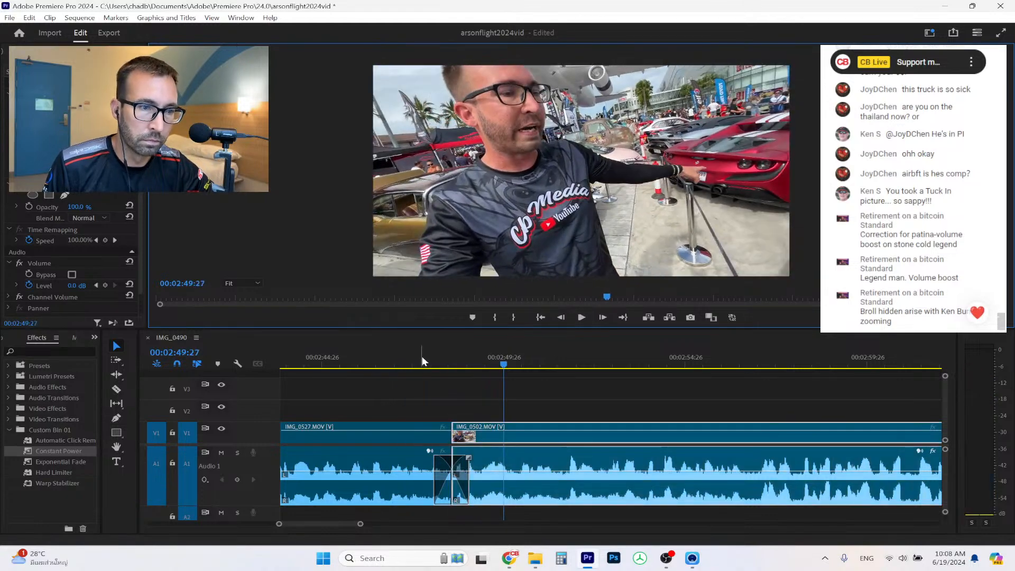
{"action": "left_click", "coordinate": [575, 317]}
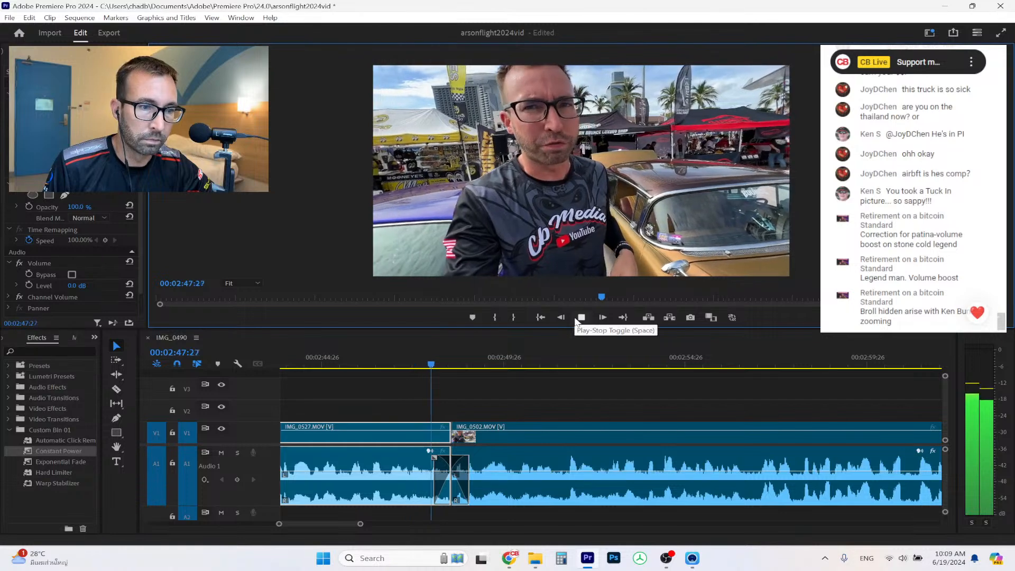
{"action": "left_click_drag", "start_coordinate": [447, 426], "coordinate": [438, 428]}
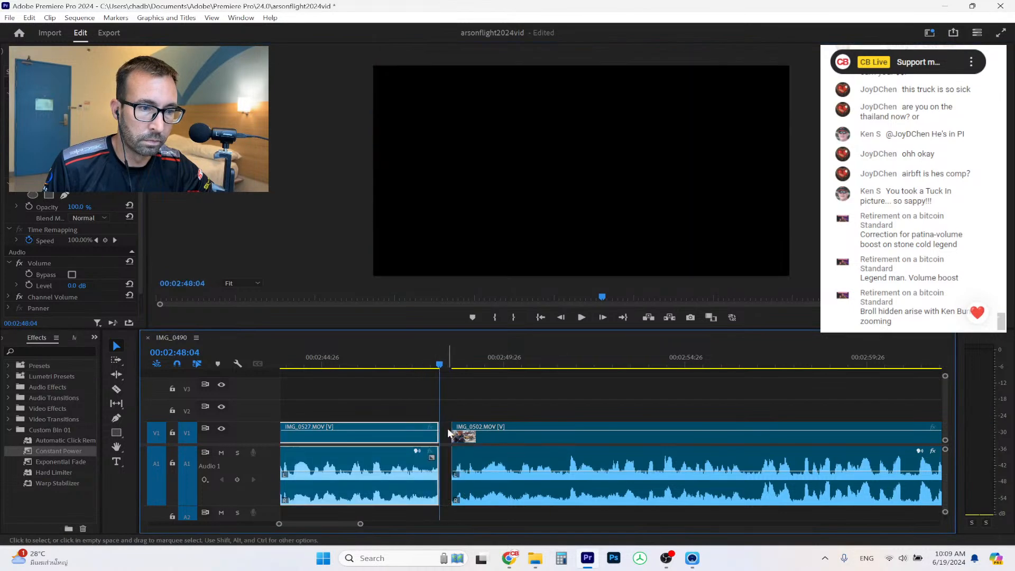
Close the gap after IMG_0527, apply Constant Power to its audio cut with IMG_0502 and play across the cut.
{"action": "left_click", "coordinate": [447, 434]}
{"action": "key", "text": "Delete"}
{"action": "left_click_drag", "start_coordinate": [58, 451], "coordinate": [443, 489]}
{"action": "left_click", "coordinate": [580, 318]}
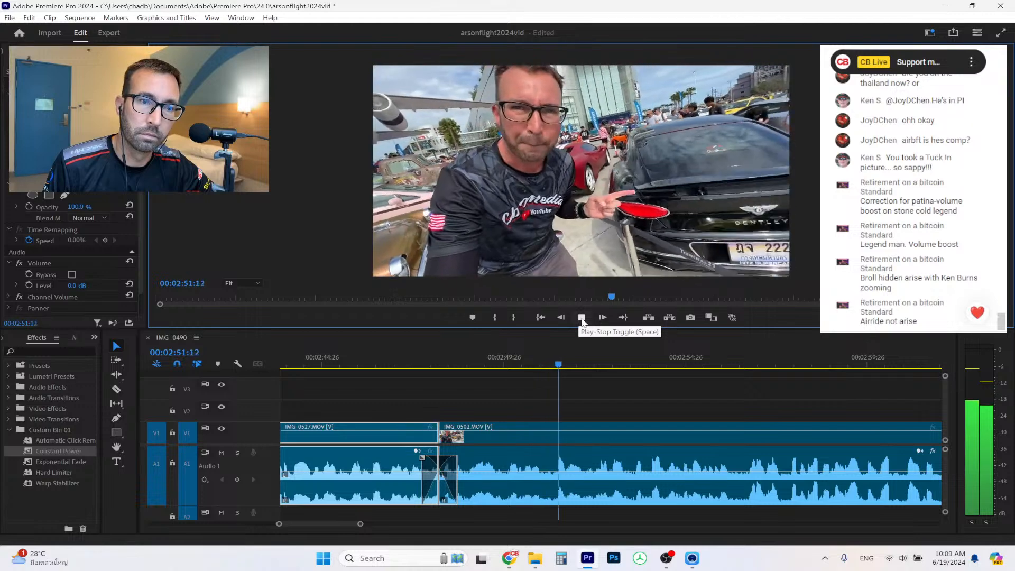
{"action": "left_click", "coordinate": [582, 320]}
Add IMG_0528 from the 13 Pro Max footage folder to the main track after the sequence's last clip.
{"action": "left_click", "coordinate": [623, 318]}
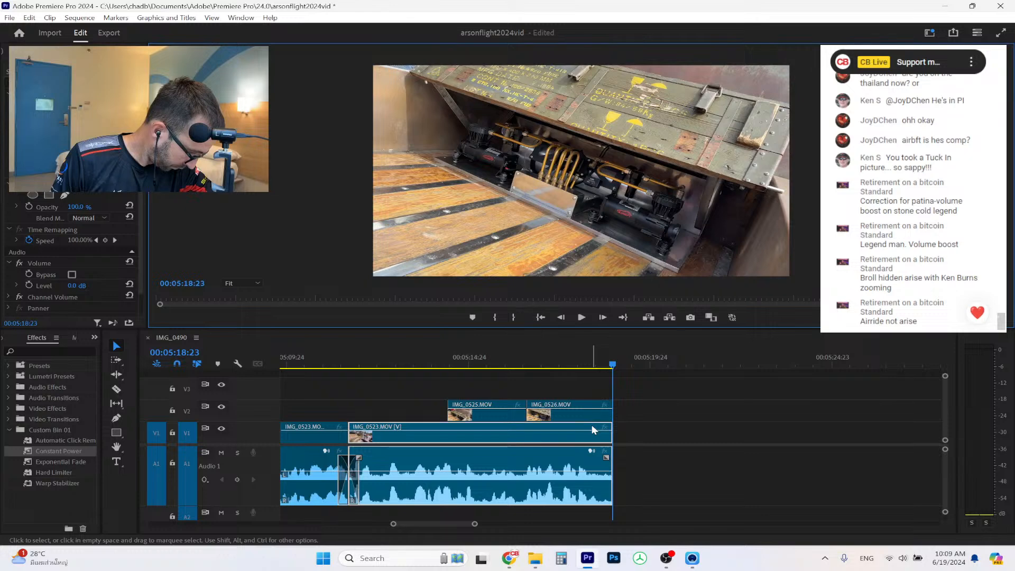
{"action": "left_click", "coordinate": [539, 565]}
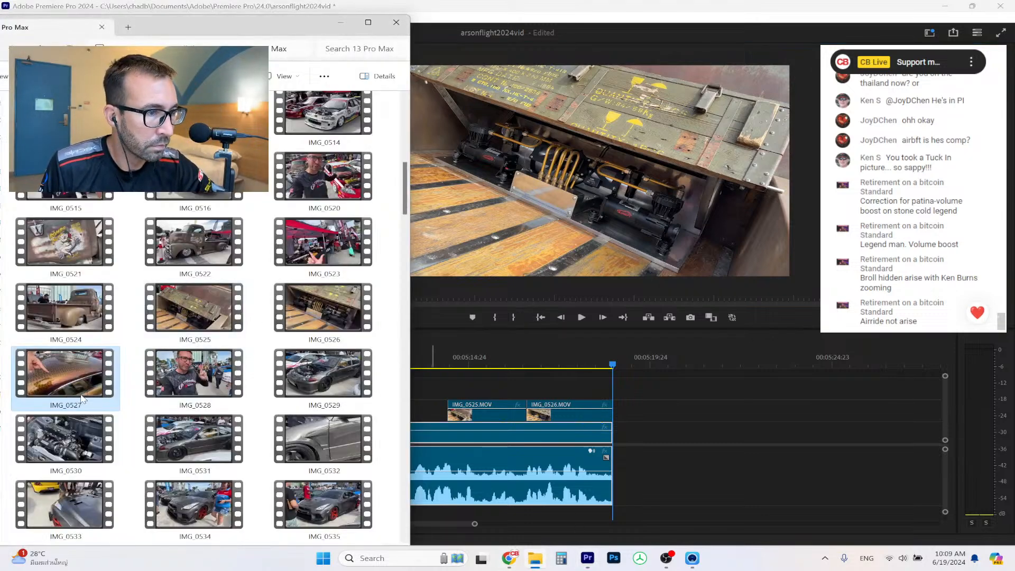
{"action": "left_click_drag", "start_coordinate": [217, 381], "coordinate": [689, 361]}
{"action": "left_click", "coordinate": [651, 362]}
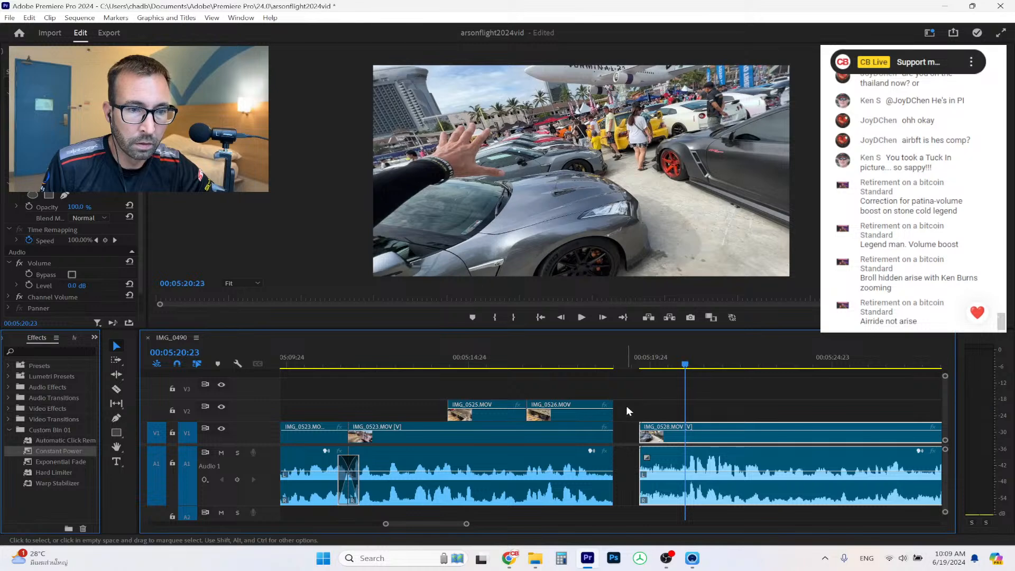
Trim the start of IMG_0528 to 00:05:20:23, ripple delete the gap and apply Constant Power to its audio cut with IMG_0523.
{"action": "left_click_drag", "start_coordinate": [642, 432], "coordinate": [687, 431]}
{"action": "right_click", "coordinate": [655, 433]}
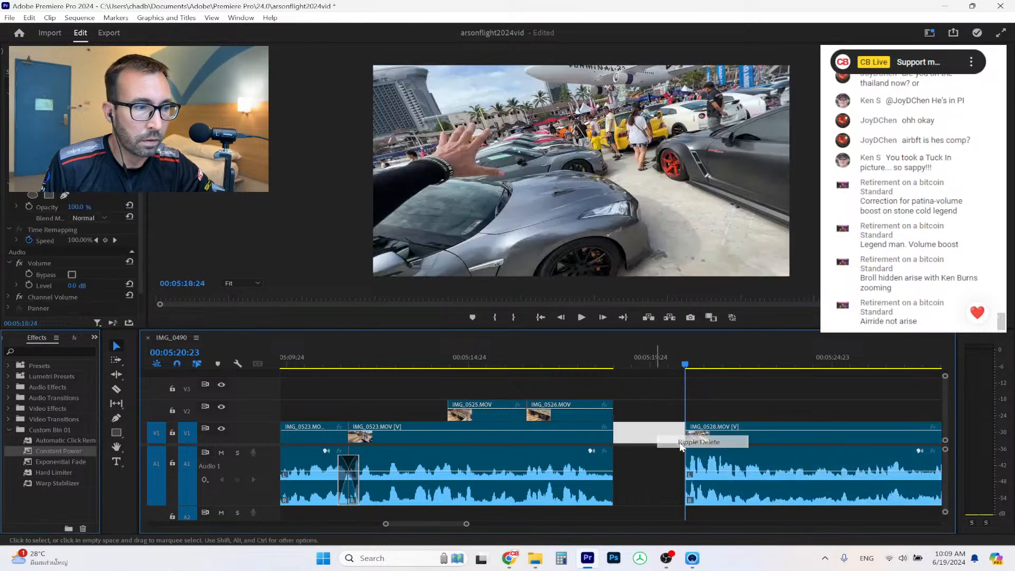
{"action": "left_click", "coordinate": [685, 442]}
{"action": "left_click_drag", "start_coordinate": [72, 452], "coordinate": [462, 470]}
{"action": "left_click_drag", "start_coordinate": [600, 471], "coordinate": [612, 471]}
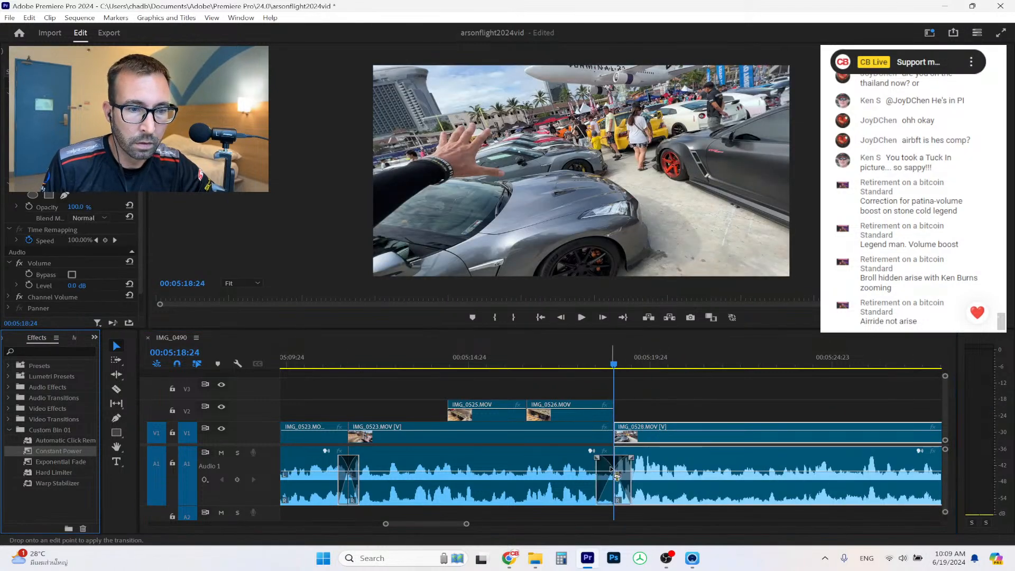
Play across the cut, trim IMG_0523 to end at 00:05:18:11, ripple delete the gap and reapply Constant Power to the audio cut.
{"action": "left_click", "coordinate": [549, 361]}
{"action": "left_click", "coordinate": [584, 318]}
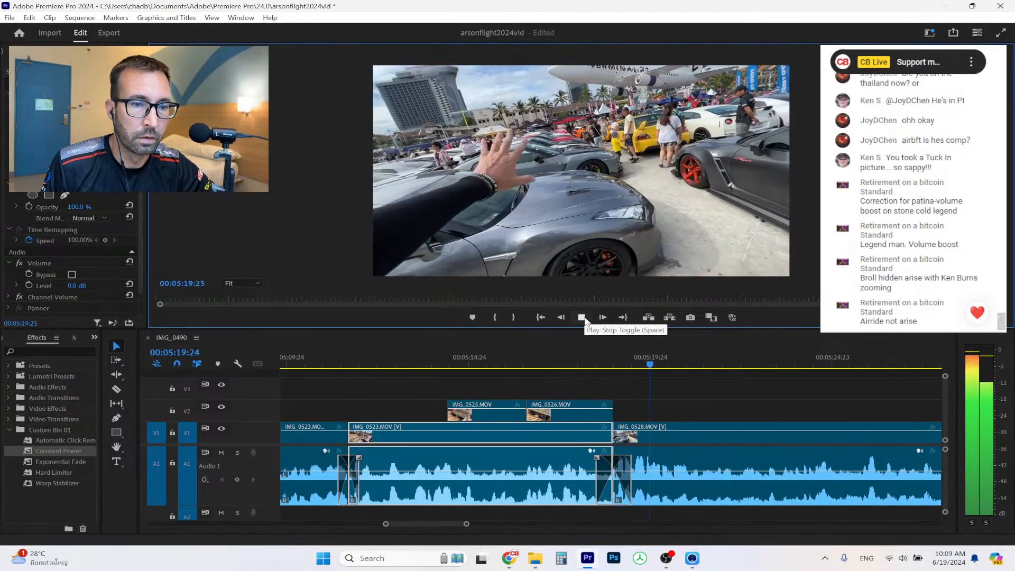
{"action": "left_click", "coordinate": [582, 317]}
{"action": "left_click", "coordinate": [598, 351]}
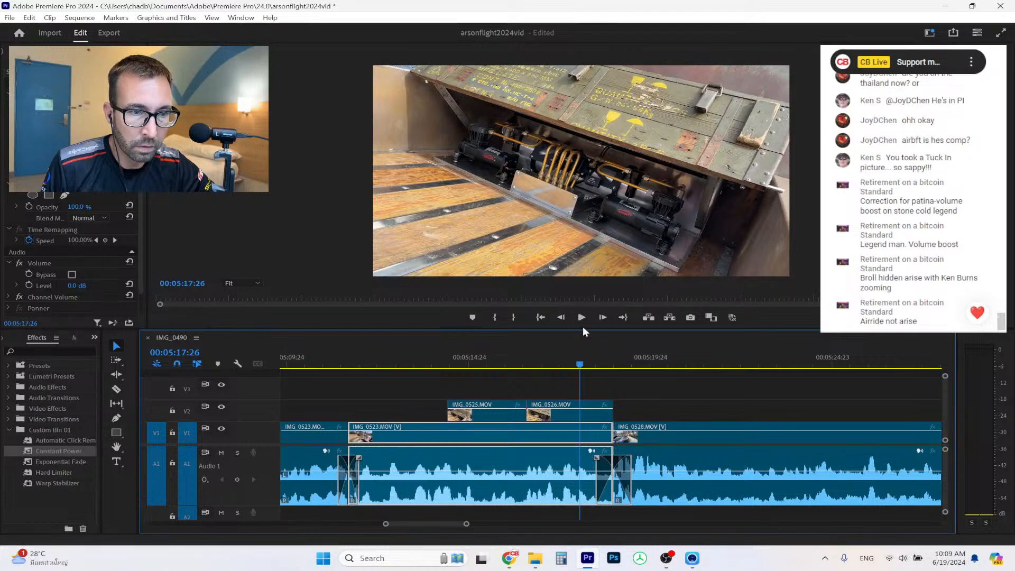
{"action": "left_click_drag", "start_coordinate": [607, 423], "coordinate": [598, 423]}
{"action": "right_click", "coordinate": [605, 431]}
{"action": "left_click", "coordinate": [626, 439]}
{"action": "left_click_drag", "start_coordinate": [92, 447], "coordinate": [473, 474]}
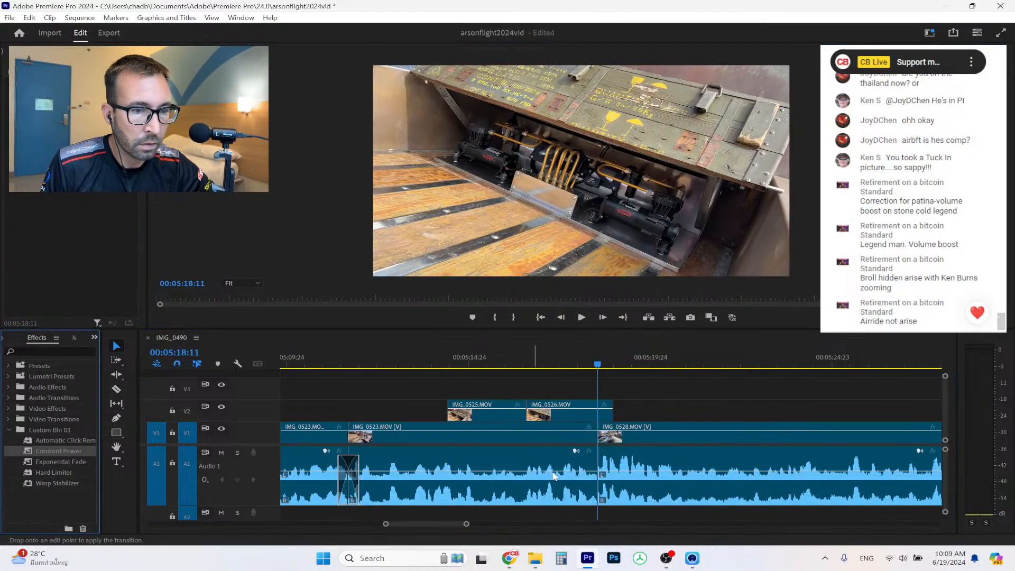
{"action": "left_click_drag", "start_coordinate": [618, 478], "coordinate": [603, 476]}
Play from the end of IMG_0523 into IMG_0528 to check the tightened cut and the clip's opening.
{"action": "left_click", "coordinate": [548, 350]}
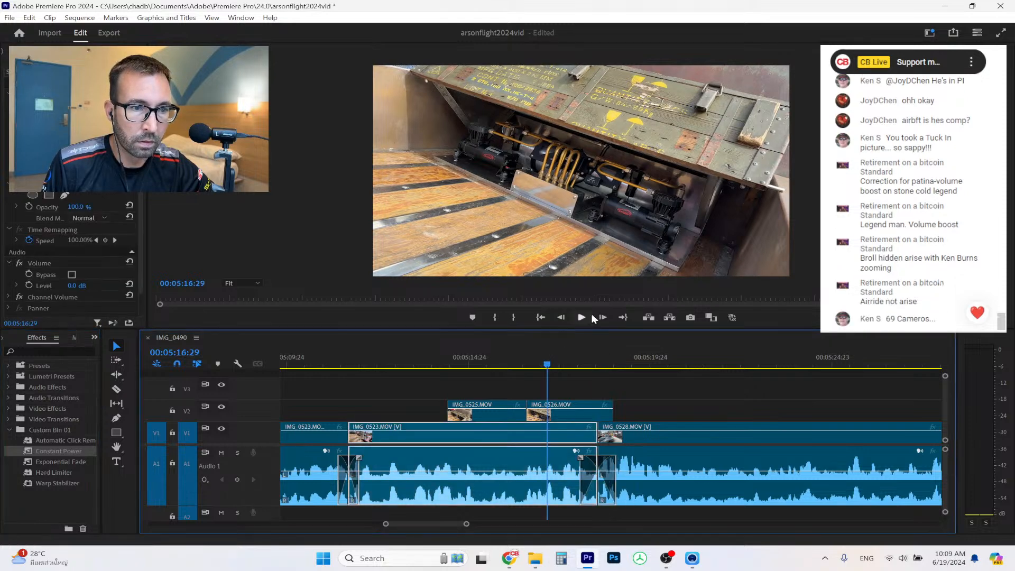
{"action": "left_click", "coordinate": [582, 317]}
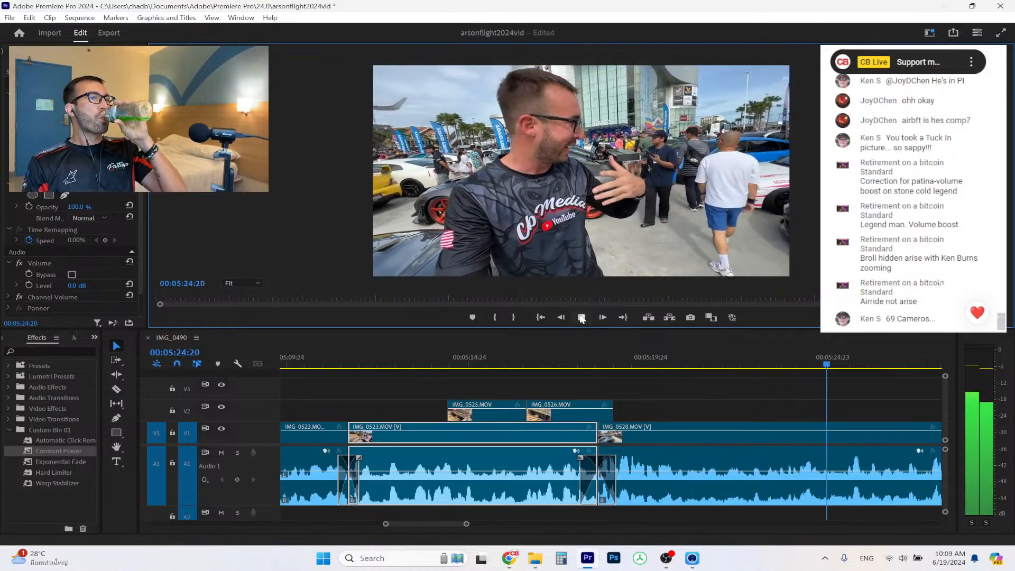
{"action": "left_click", "coordinate": [582, 318]}
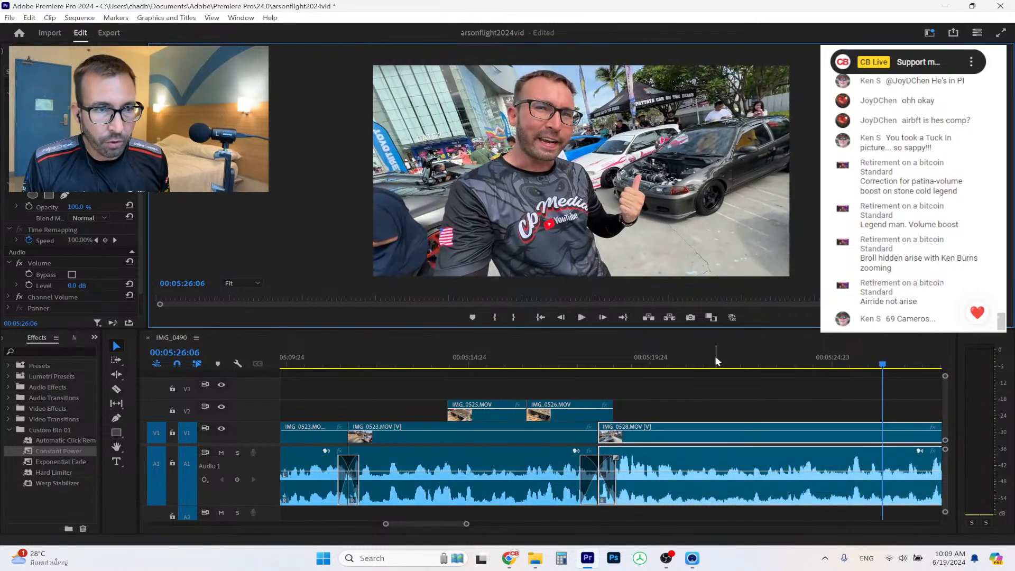
Replay IMG_0528's opening, trim its start to 00:05:23:06, ripple delete the gap and reapply Constant Power to the cut with IMG_0523.
{"action": "left_click", "coordinate": [664, 354]}
{"action": "left_click", "coordinate": [586, 317]}
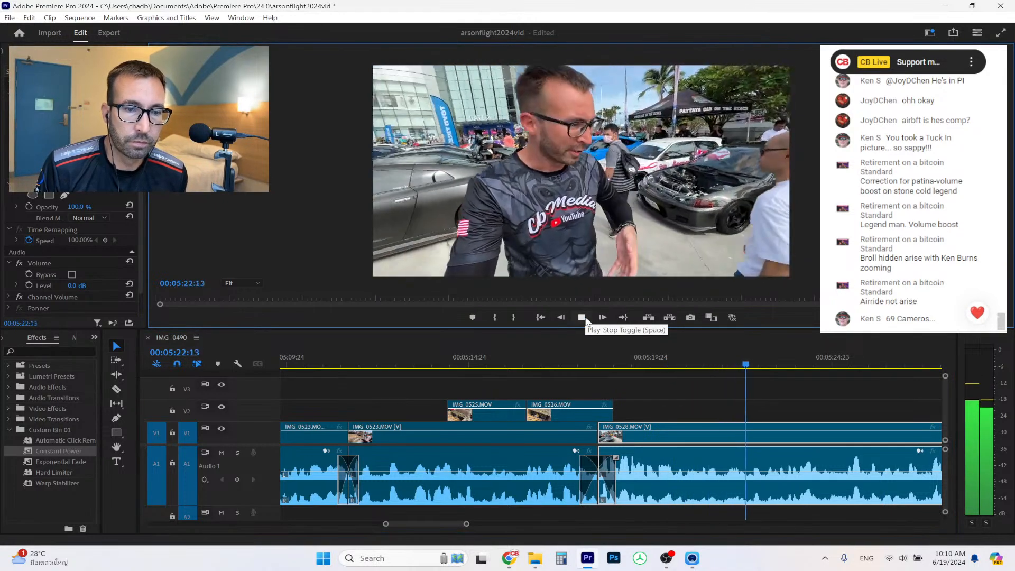
{"action": "left_click", "coordinate": [584, 318]}
{"action": "left_click", "coordinate": [735, 349]}
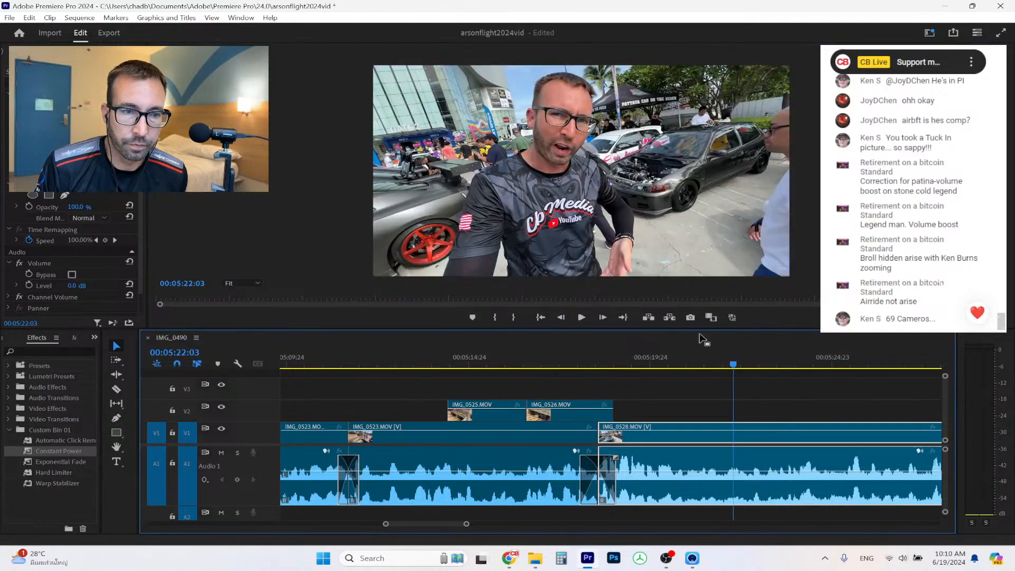
{"action": "left_click", "coordinate": [582, 318]}
{"action": "left_click", "coordinate": [582, 317]}
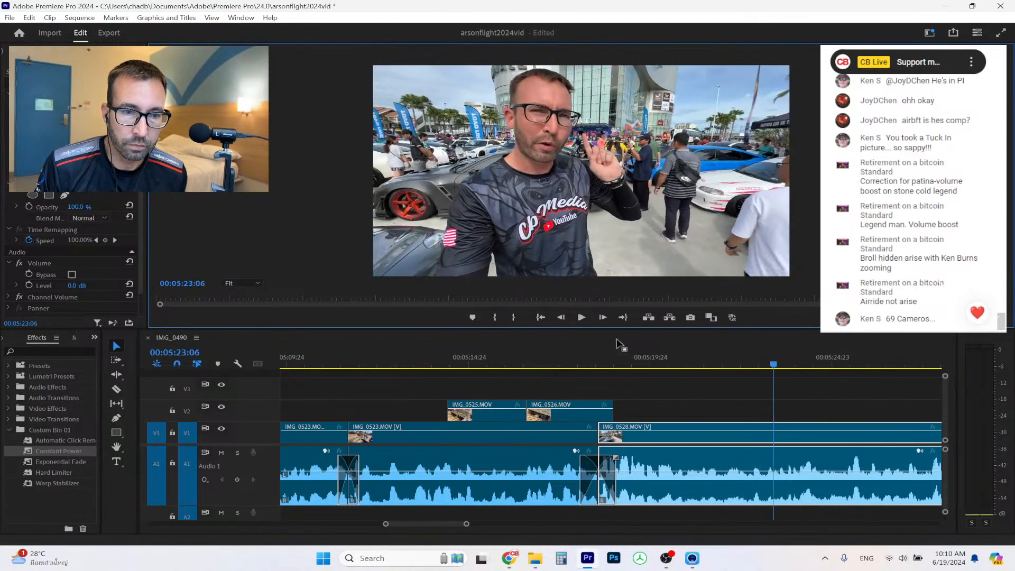
{"action": "left_click_drag", "start_coordinate": [602, 435], "coordinate": [765, 437]}
{"action": "right_click", "coordinate": [744, 438]}
{"action": "left_click", "coordinate": [747, 443]}
{"action": "left_click_drag", "start_coordinate": [76, 452], "coordinate": [615, 466]}
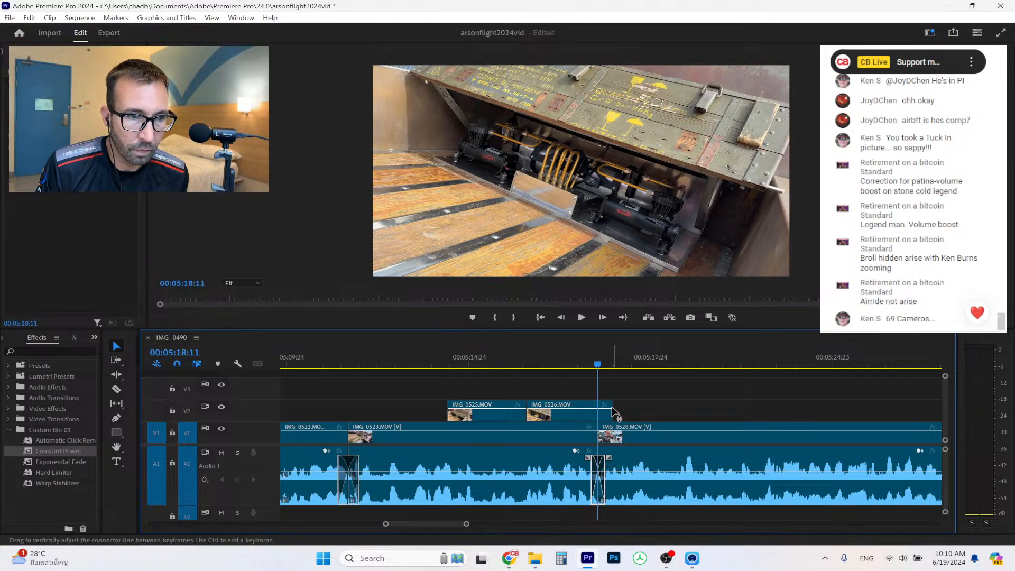
Play from before the new cut through IMG_0528 to 00:05:31:05 to judge where B-roll is needed.
{"action": "left_click", "coordinate": [564, 360]}
{"action": "left_click", "coordinate": [582, 318]}
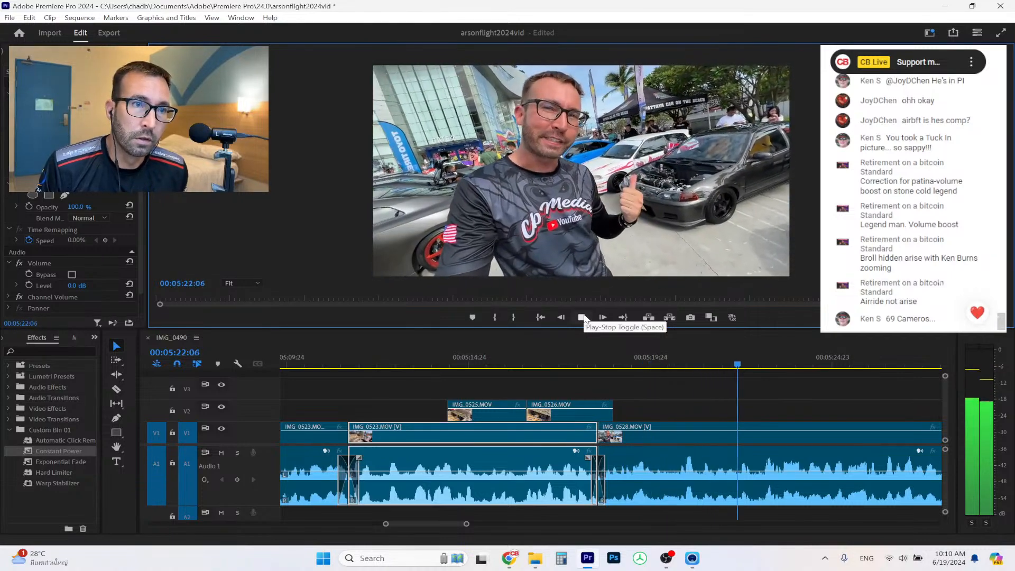
{"action": "left_click_drag", "start_coordinate": [466, 524], "coordinate": [550, 507]}
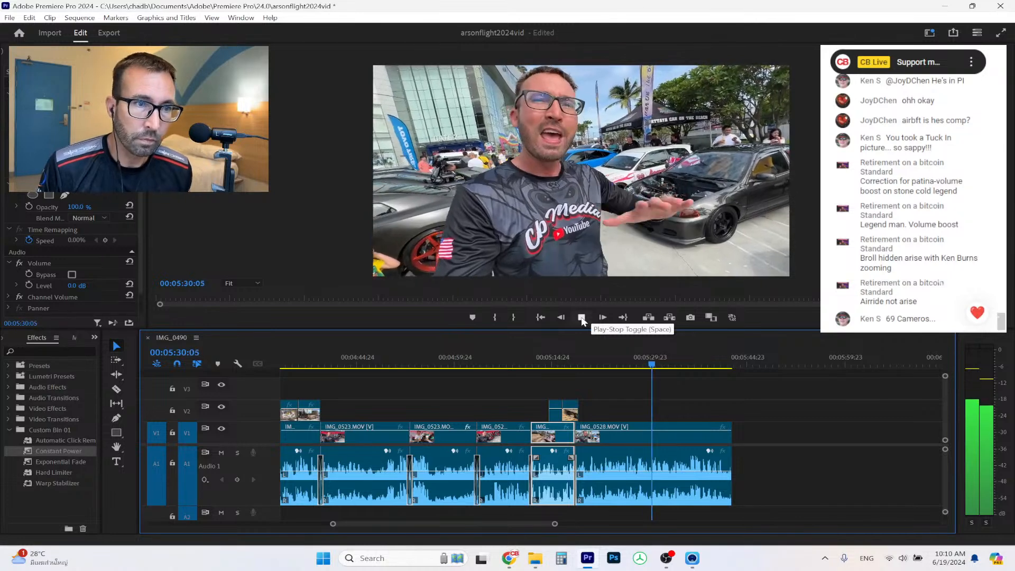
{"action": "left_click", "coordinate": [581, 318]}
Add the B-roll clips IMG_0529 to IMG_0532 from the footage folder to the main track beyond IMG_0528.
{"action": "left_click", "coordinate": [535, 558]}
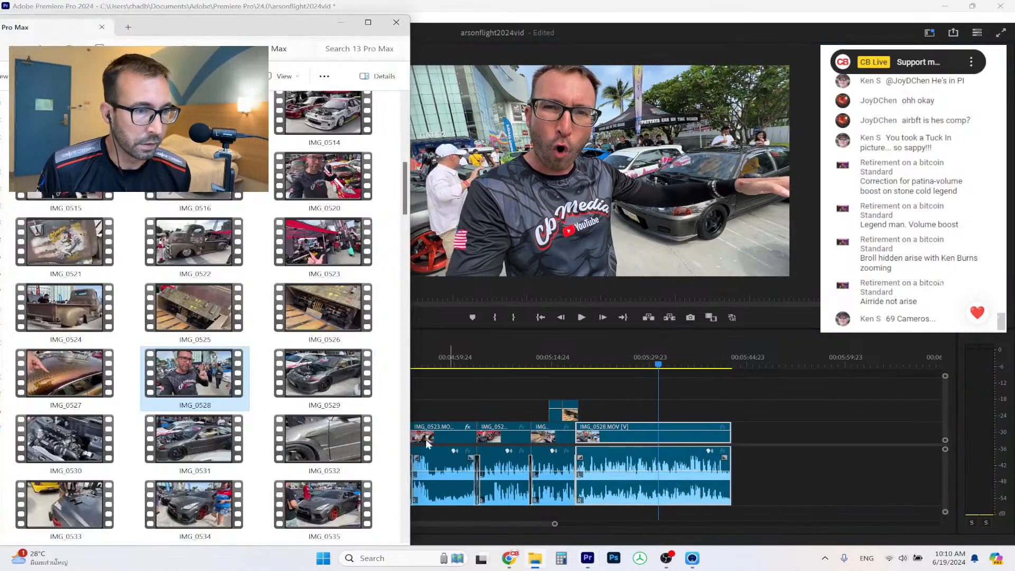
{"action": "left_click", "coordinate": [348, 376]}
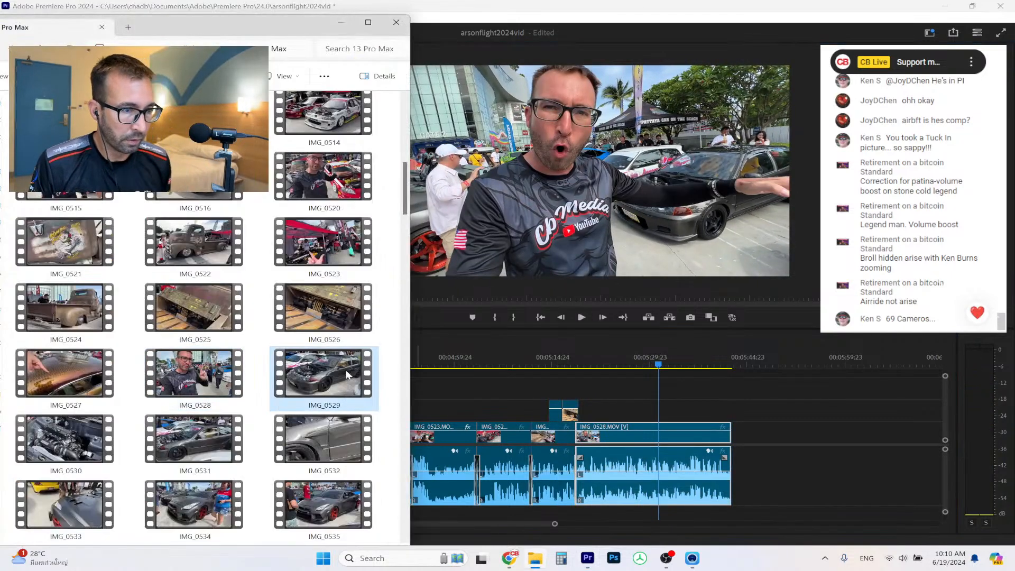
{"action": "left_click", "coordinate": [338, 437], "text": "shift"}
{"action": "left_click_drag", "start_coordinate": [343, 401], "coordinate": [894, 441]}
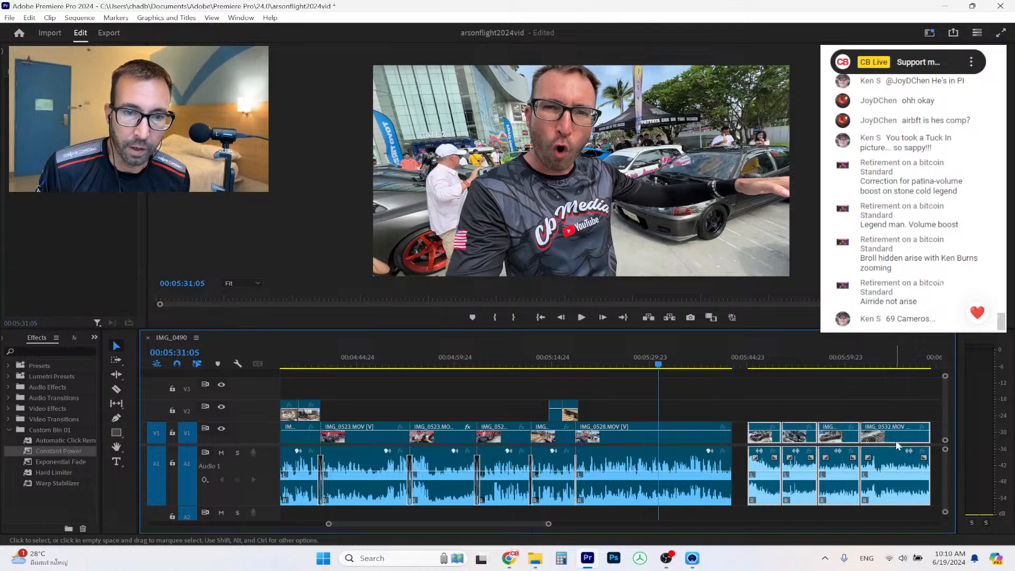
Unlink the four new B-roll clips and delete their audio, keeping only the video.
{"action": "right_click", "coordinate": [893, 439]}
{"action": "left_click", "coordinate": [879, 225]}
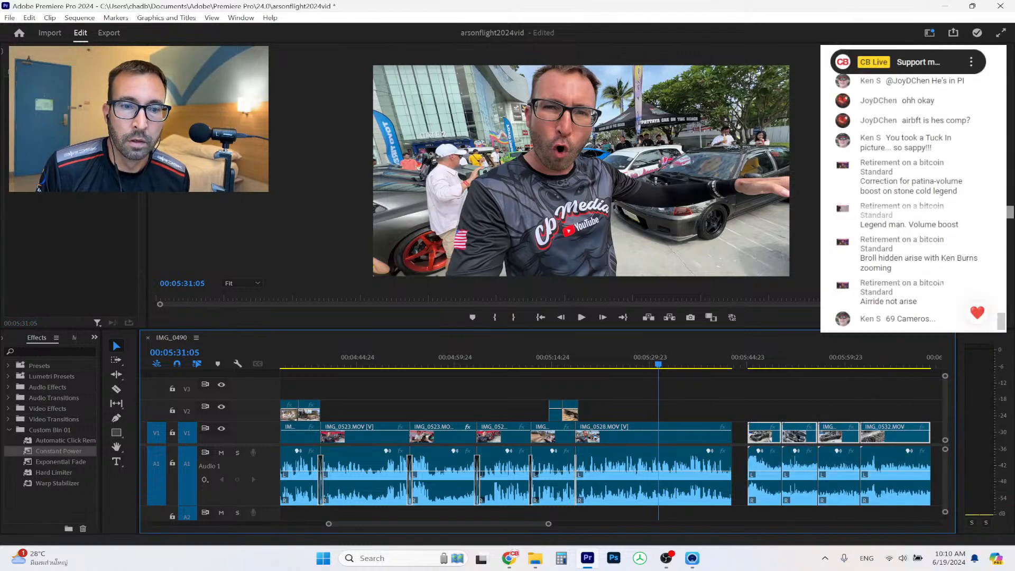
{"action": "left_click", "coordinate": [898, 476]}
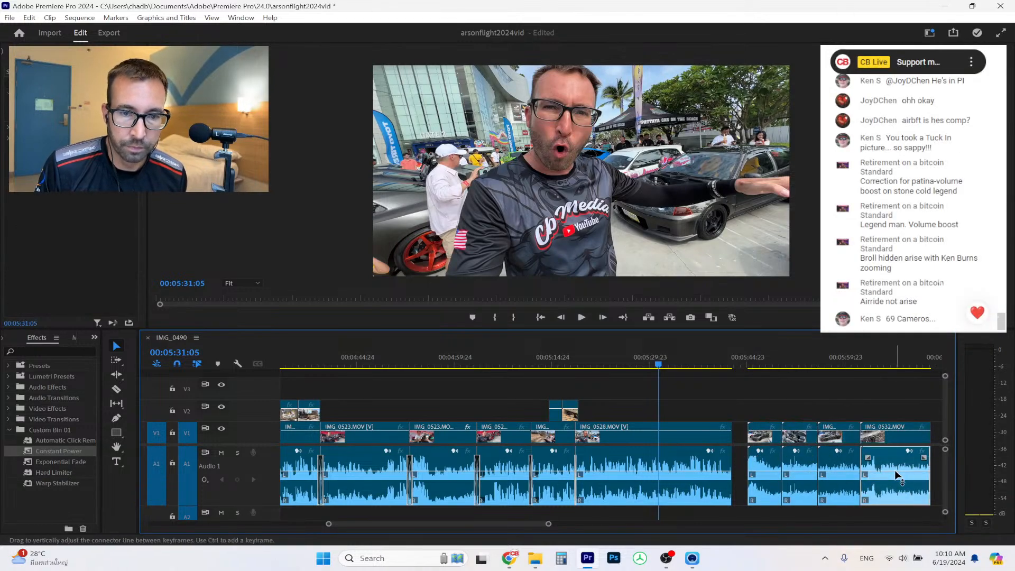
{"action": "key", "text": "Delete"}
{"action": "left_click", "coordinate": [846, 479]}
{"action": "key", "text": "Delete"}
{"action": "left_click", "coordinate": [800, 483]}
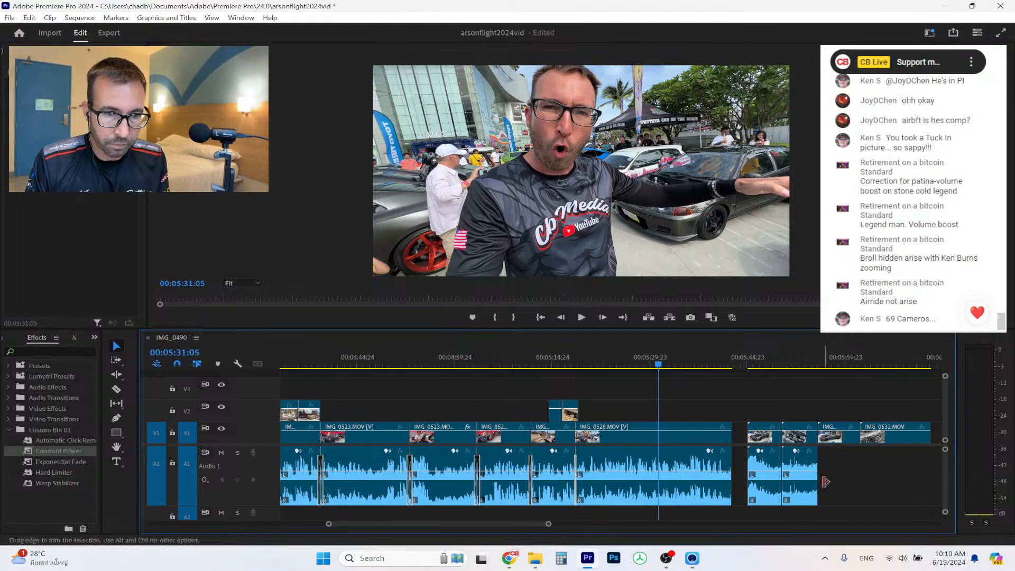
{"action": "key", "text": "Delete"}
{"action": "left_click", "coordinate": [769, 483]}
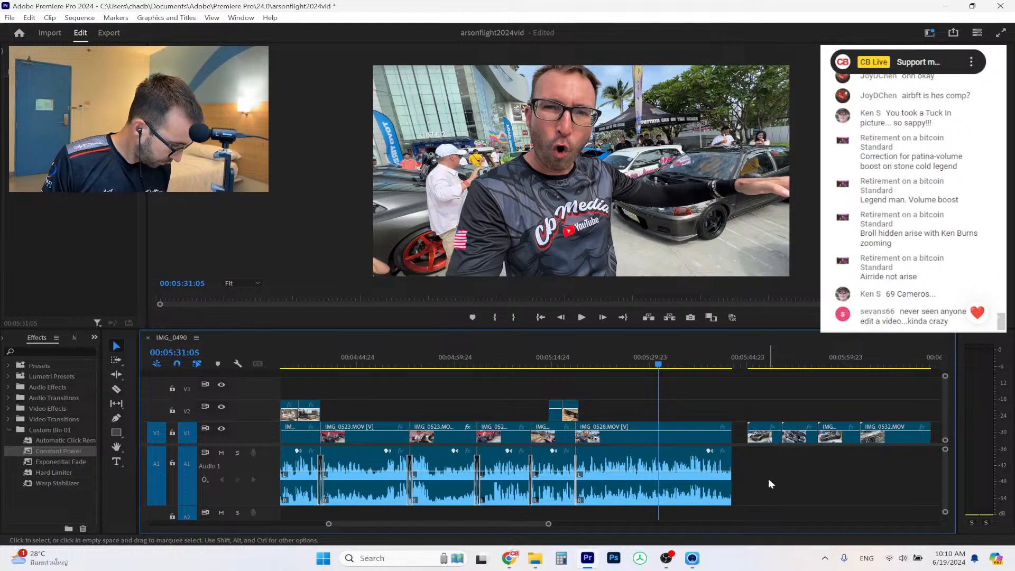
Skim the B-roll and move the clips onto V2 above IMG_0528 in the order IMG_0531, IMG_0530, IMG_0532, IMG_0529.
{"action": "left_click", "coordinate": [758, 363]}
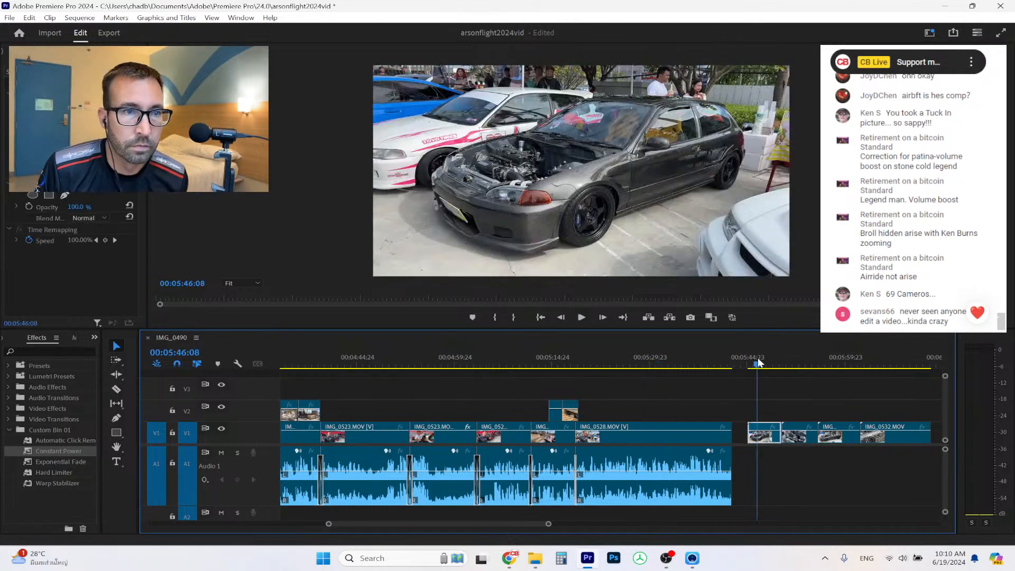
{"action": "left_click", "coordinate": [793, 363]}
{"action": "left_click", "coordinate": [838, 364]}
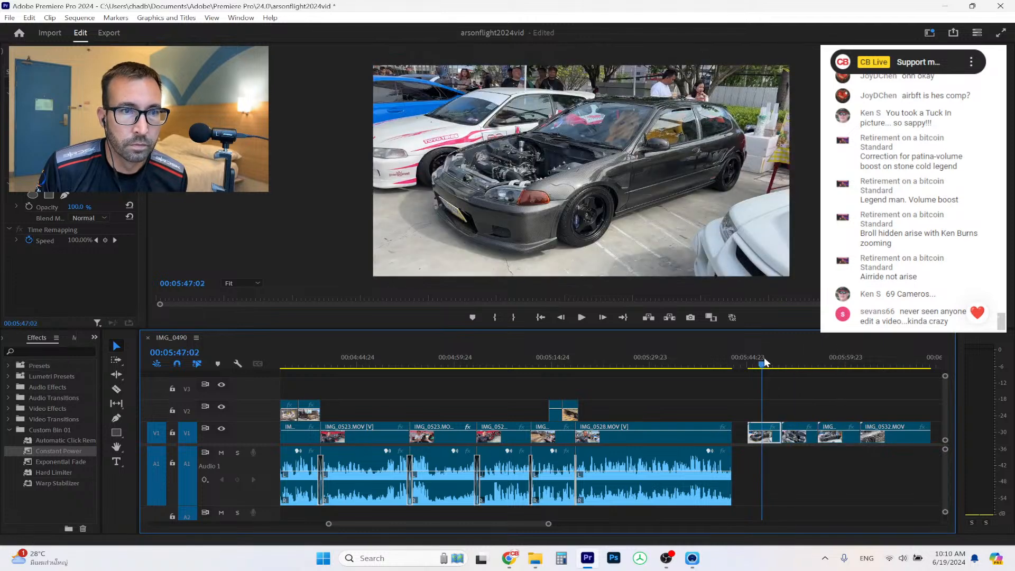
{"action": "left_click", "coordinate": [838, 364]}
{"action": "left_click_drag", "start_coordinate": [845, 436], "coordinate": [626, 413]}
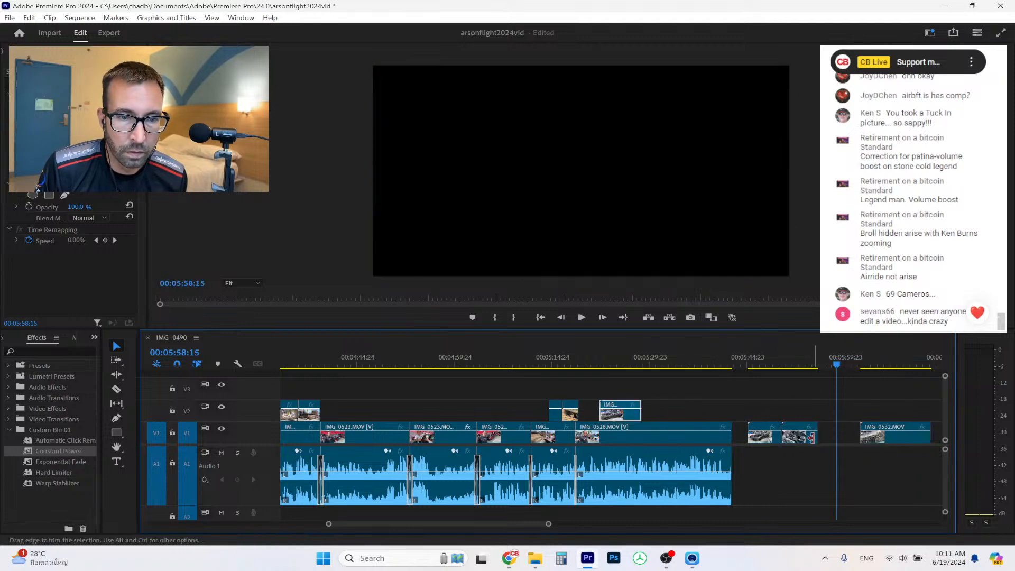
{"action": "left_click_drag", "start_coordinate": [807, 442], "coordinate": [667, 413]}
{"action": "left_click_drag", "start_coordinate": [910, 438], "coordinate": [770, 413]}
Play into the B-roll over IMG_0528, shorten the end of IMG_0531 and undo the last shift of IMG_0530.
{"action": "left_click", "coordinate": [569, 363]}
{"action": "left_click", "coordinate": [581, 317]}
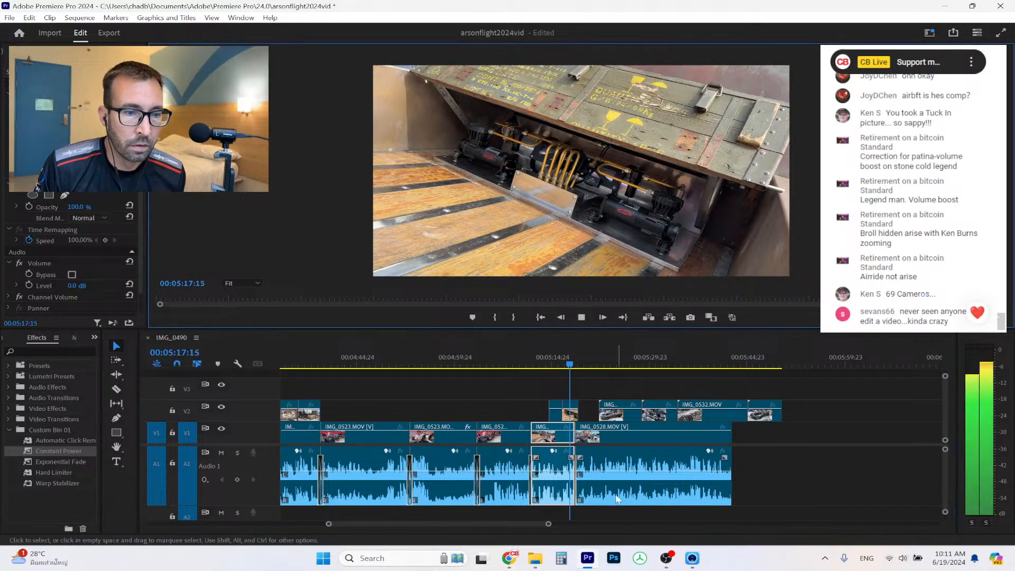
{"action": "left_click_drag", "start_coordinate": [551, 525], "coordinate": [470, 524]}
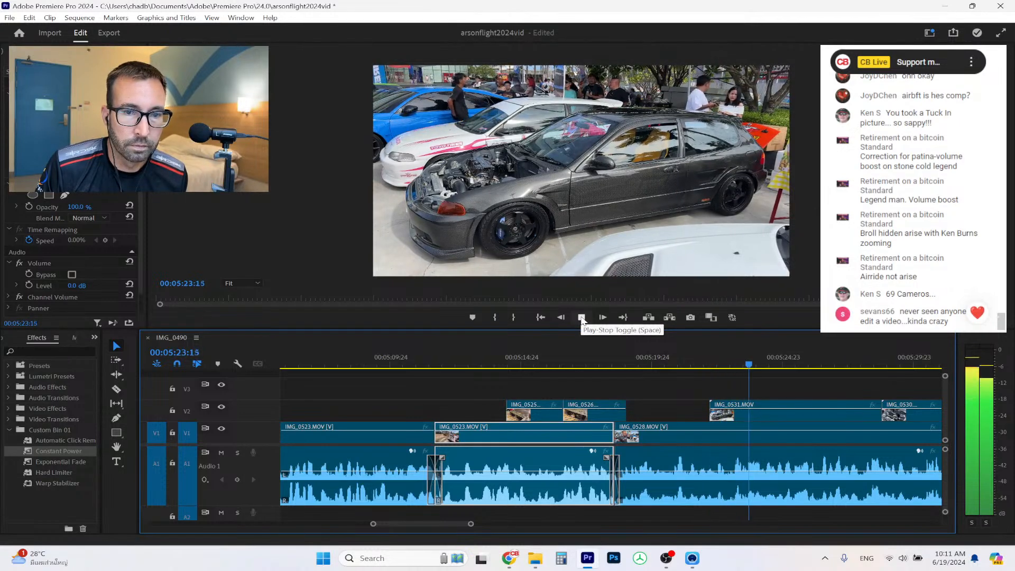
{"action": "left_click", "coordinate": [582, 317]}
{"action": "left_click_drag", "start_coordinate": [878, 404], "coordinate": [844, 407]}
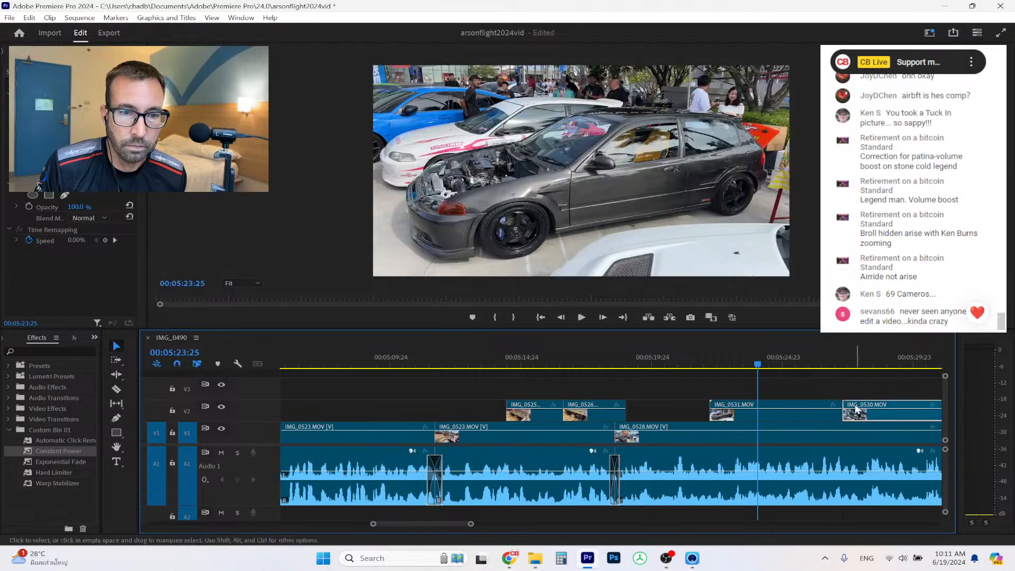
{"action": "key", "text": "ctrl+z"}
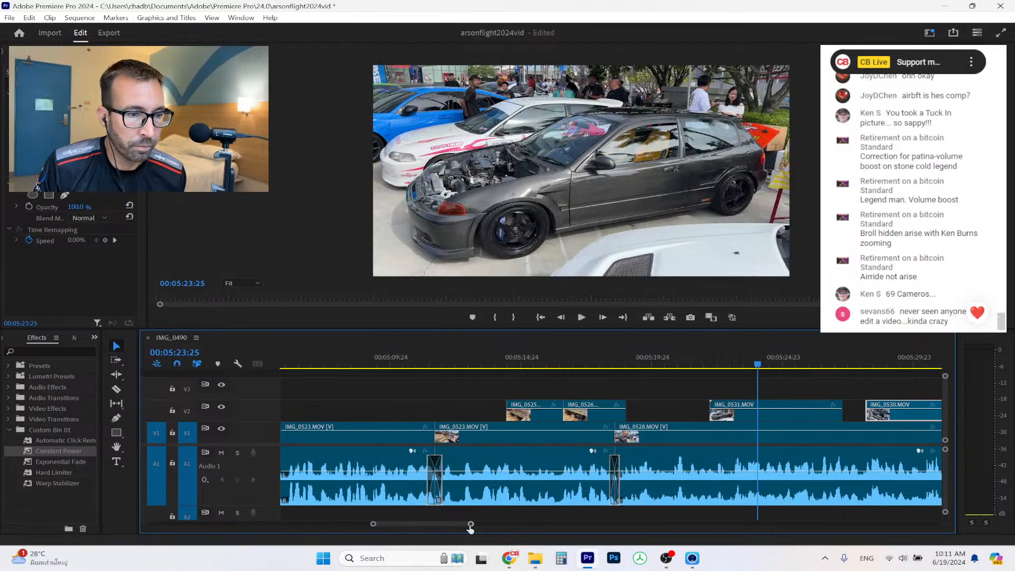
Close the gap between IMG_0531 and IMG_0530 on V2, and place a shortened IMG_0532 directly after them.
{"action": "left_click_drag", "start_coordinate": [471, 525], "coordinate": [495, 526]}
{"action": "left_click_drag", "start_coordinate": [740, 412], "coordinate": [720, 412]}
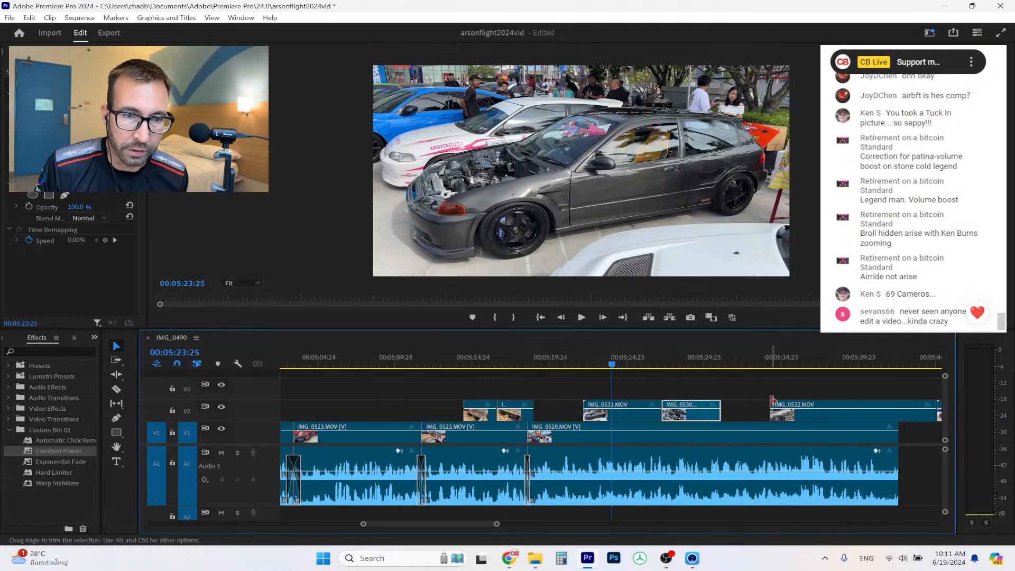
{"action": "left_click", "coordinate": [788, 363]}
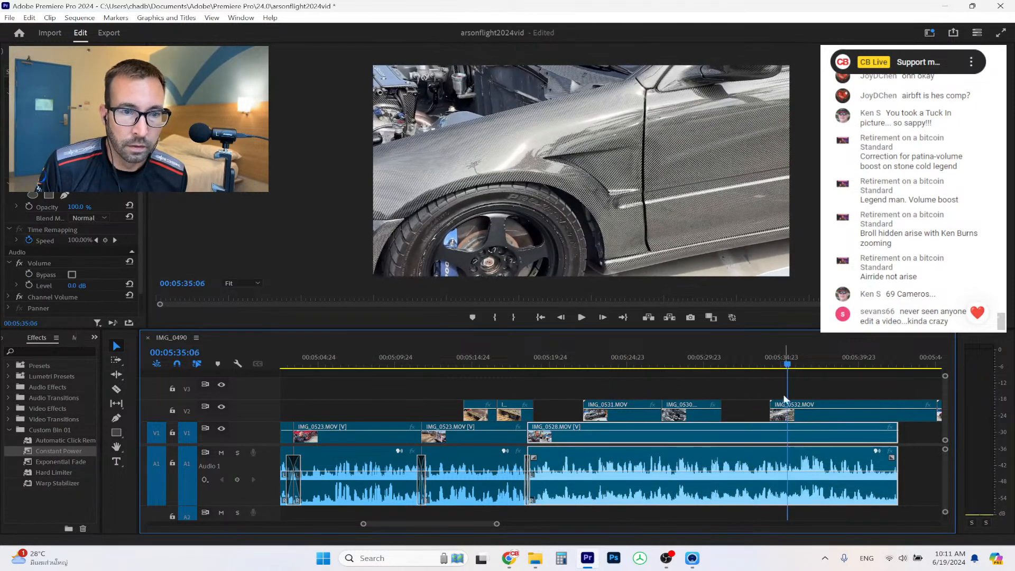
{"action": "mouse_move", "coordinate": [773, 402]}
{"action": "left_mouse_down"}
{"action": "mouse_move", "coordinate": [814, 418]}
{"action": "mouse_move", "coordinate": [778, 421]}
{"action": "left_mouse_up"}
{"action": "left_click_drag", "start_coordinate": [866, 404], "coordinate": [820, 405]}
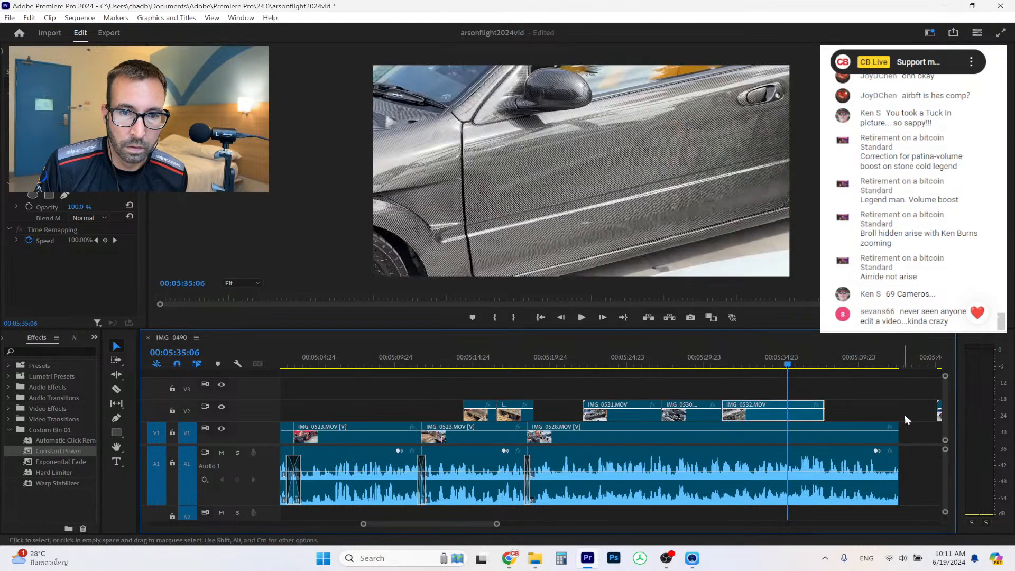
Move IMG_0529 on V2 so that it directly follows IMG_0532 above the end of IMG_0528.
{"action": "left_click_drag", "start_coordinate": [939, 413], "coordinate": [864, 418]}
{"action": "key", "text": "Down"}
{"action": "left_click", "coordinate": [868, 418]}
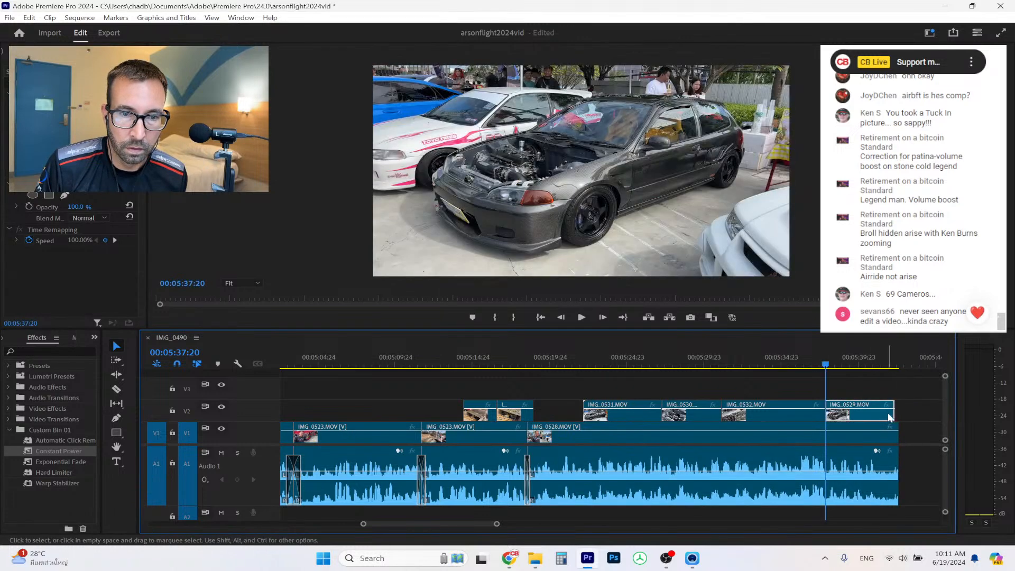
Play back the IMG_0528 section with its B-roll and trim the end of IMG_0528 to 00:05:41:02.
{"action": "left_click", "coordinate": [583, 363]}
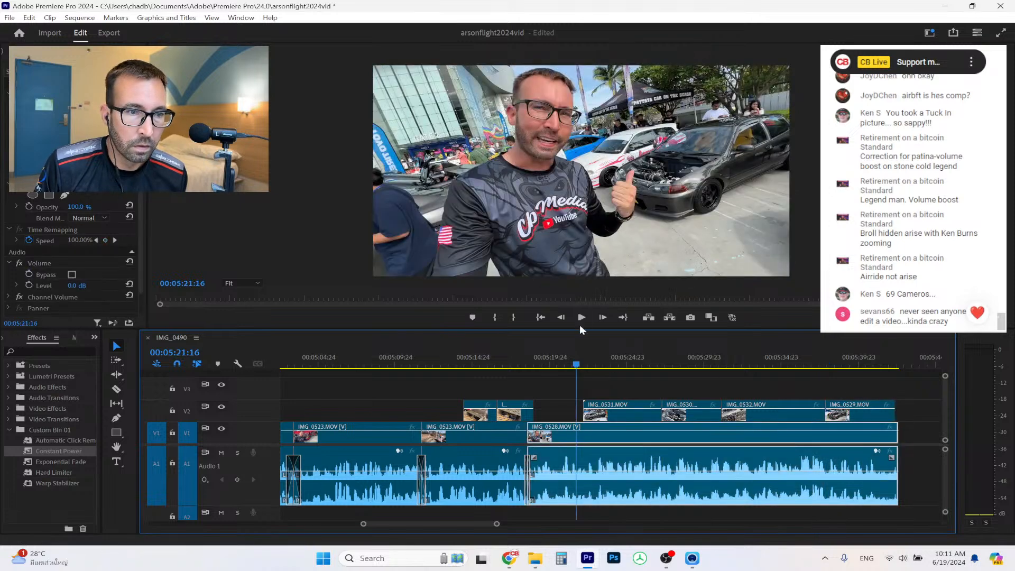
{"action": "left_click", "coordinate": [582, 317]}
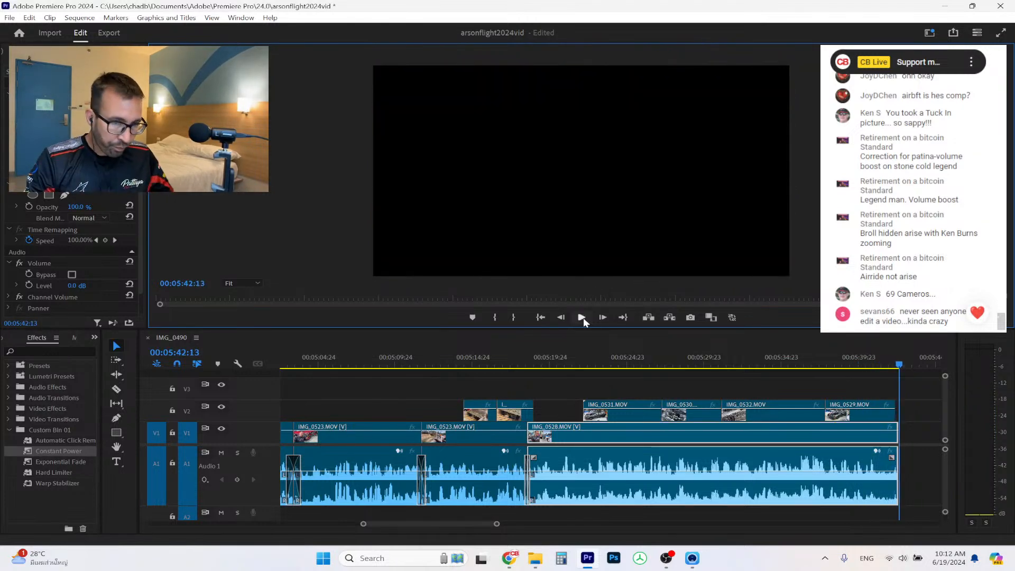
{"action": "left_click", "coordinate": [841, 364]}
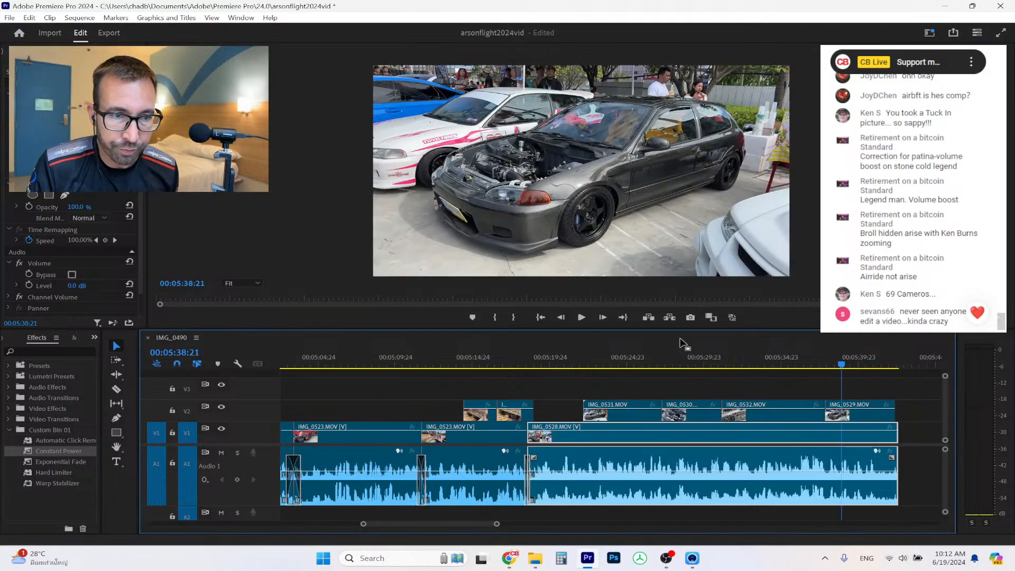
{"action": "left_click", "coordinate": [582, 317]}
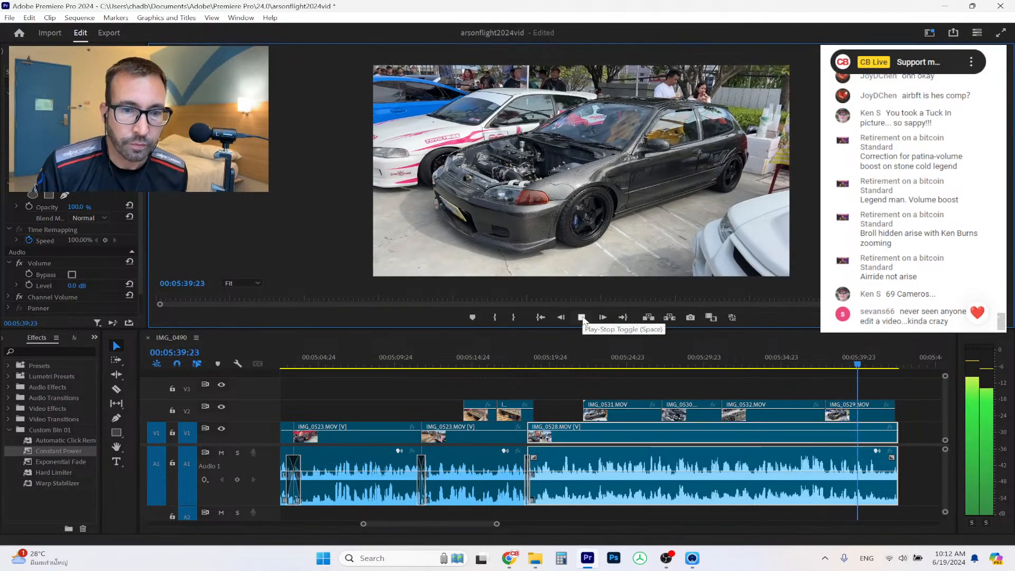
{"action": "left_click", "coordinate": [581, 317]}
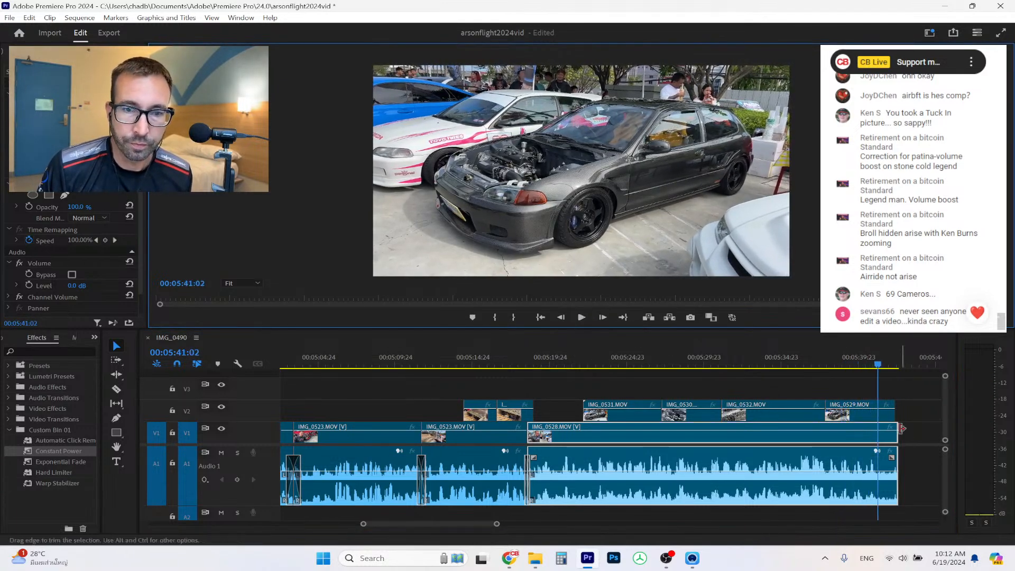
{"action": "left_click_drag", "start_coordinate": [904, 430], "coordinate": [877, 430]}
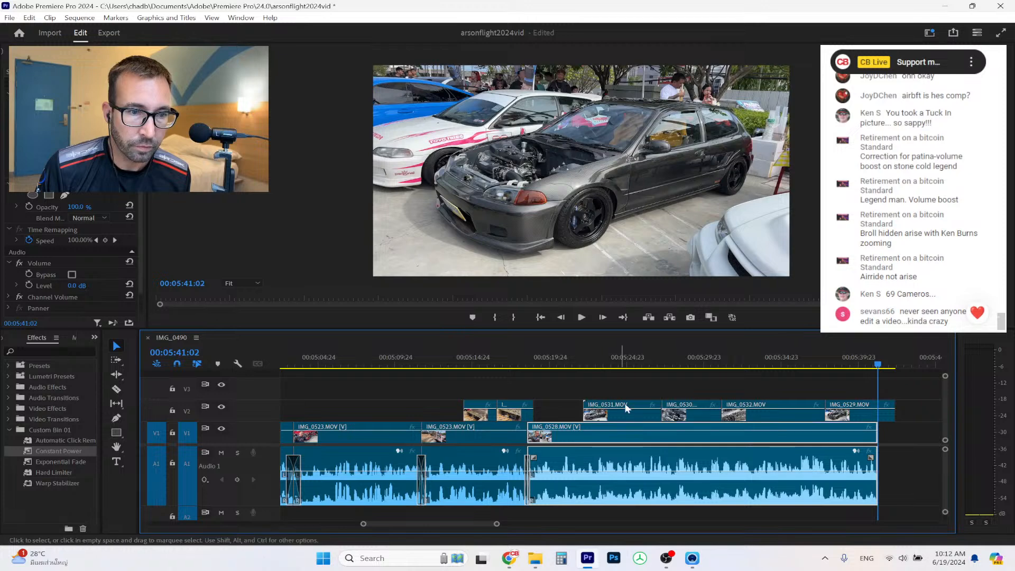
Shorten IMG_0531, close the B-roll gaps by moving IMG_0530 and extending IMG_0532's start, and trim IMG_0529 to end with IMG_0528.
{"action": "left_click_drag", "start_coordinate": [657, 403], "coordinate": [638, 403]}
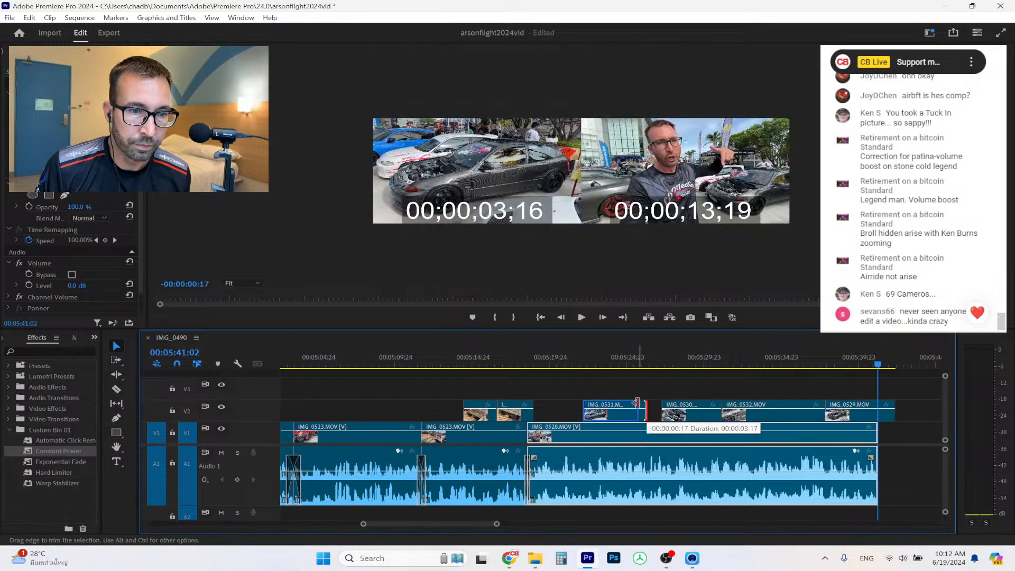
{"action": "left_click_drag", "start_coordinate": [717, 412], "coordinate": [751, 418]}
{"action": "left_click_drag", "start_coordinate": [822, 410], "coordinate": [824, 412]}
{"action": "left_click_drag", "start_coordinate": [890, 415], "coordinate": [878, 415]}
Preview IMG_0533 from the 13 Pro Max folder and add it to V1 after IMG_0528.
{"action": "mouse_move", "coordinate": [540, 565]}
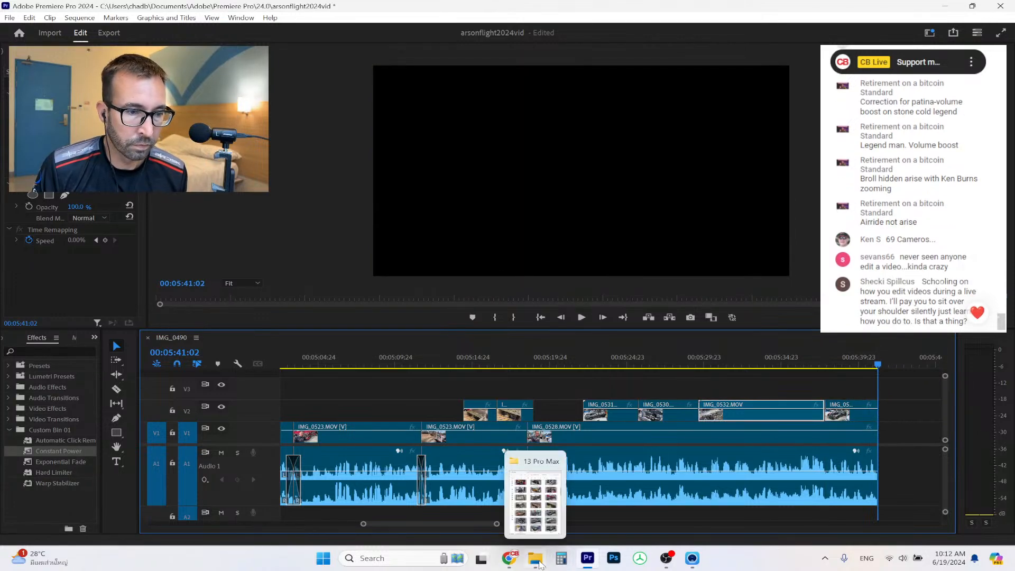
{"action": "left_click", "coordinate": [537, 508]}
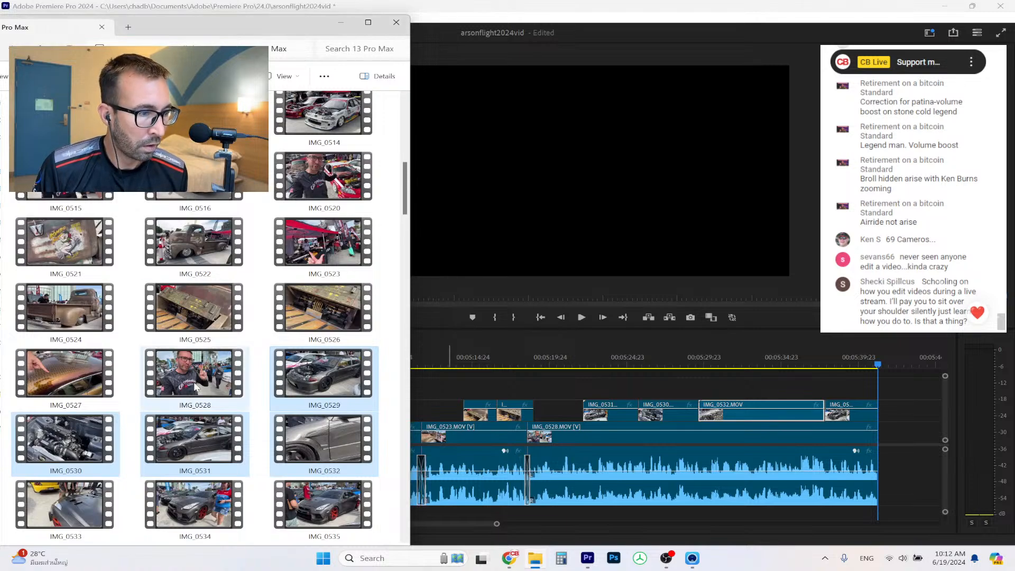
{"action": "double_click", "coordinate": [92, 501]}
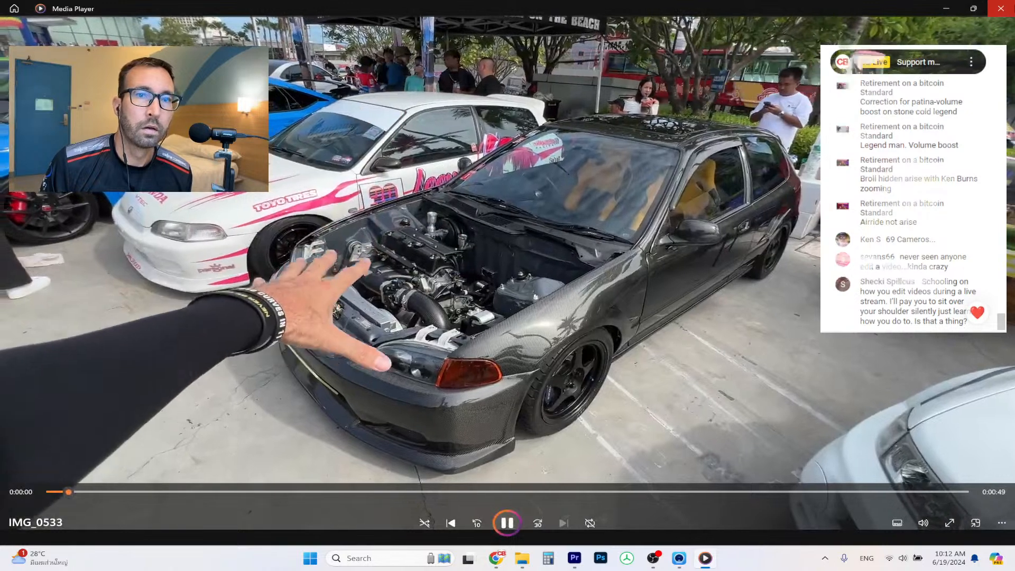
{"action": "left_click", "coordinate": [1011, 11]}
{"action": "left_click_drag", "start_coordinate": [72, 514], "coordinate": [899, 434]}
{"action": "left_click", "coordinate": [902, 363]}
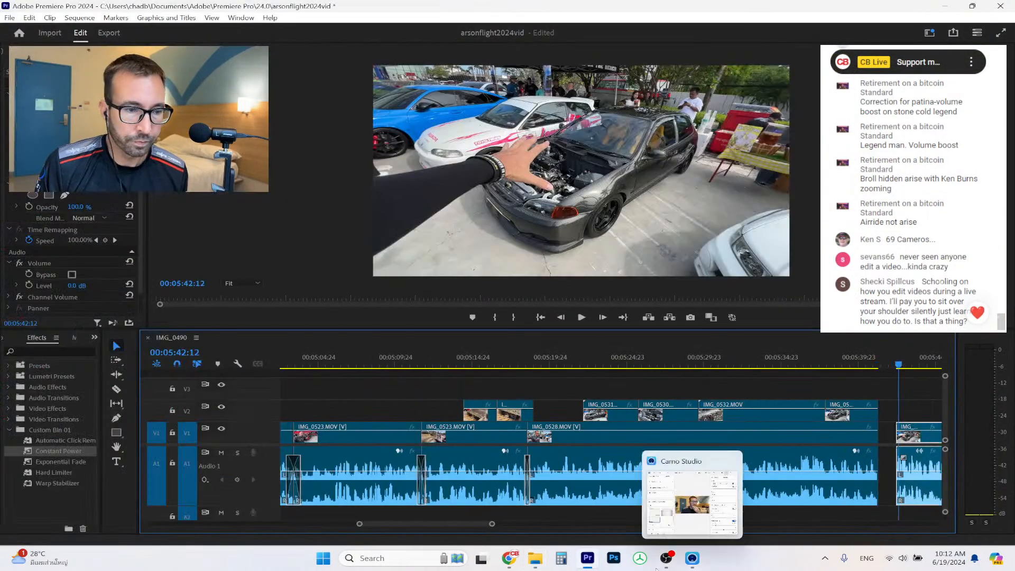
Trim a few frames off the start of IMG_0533 and delete the gap between it and IMG_0528.
{"action": "left_click_drag", "start_coordinate": [493, 525], "coordinate": [444, 524]}
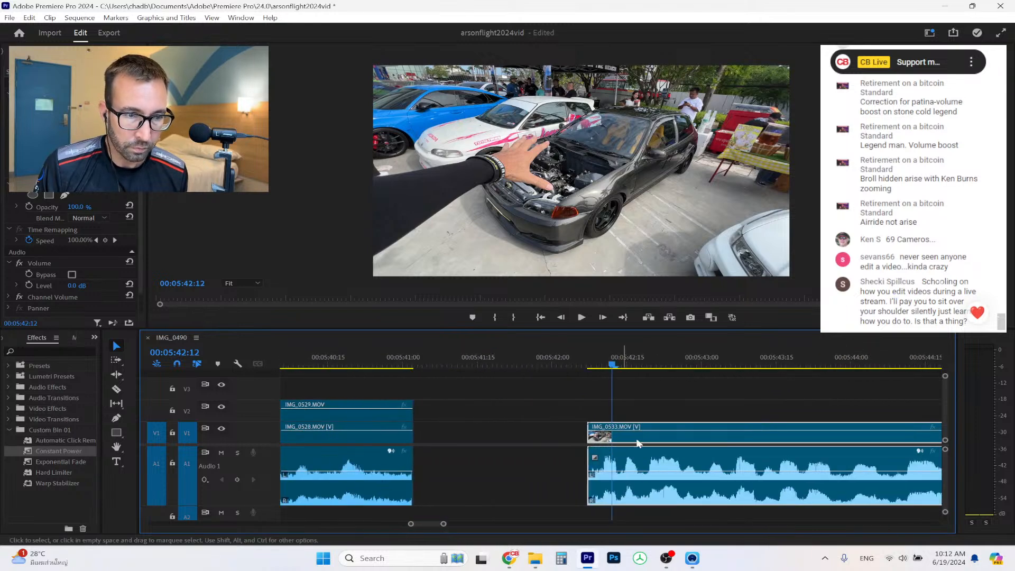
{"action": "left_click_drag", "start_coordinate": [596, 426], "coordinate": [605, 426]}
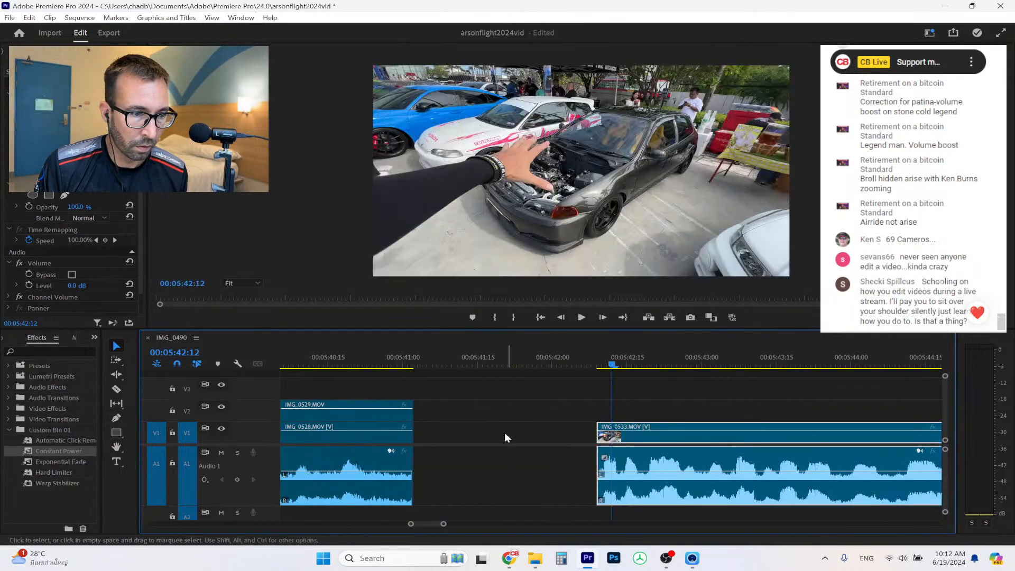
{"action": "left_click", "coordinate": [417, 429]}
{"action": "key", "text": "Delete"}
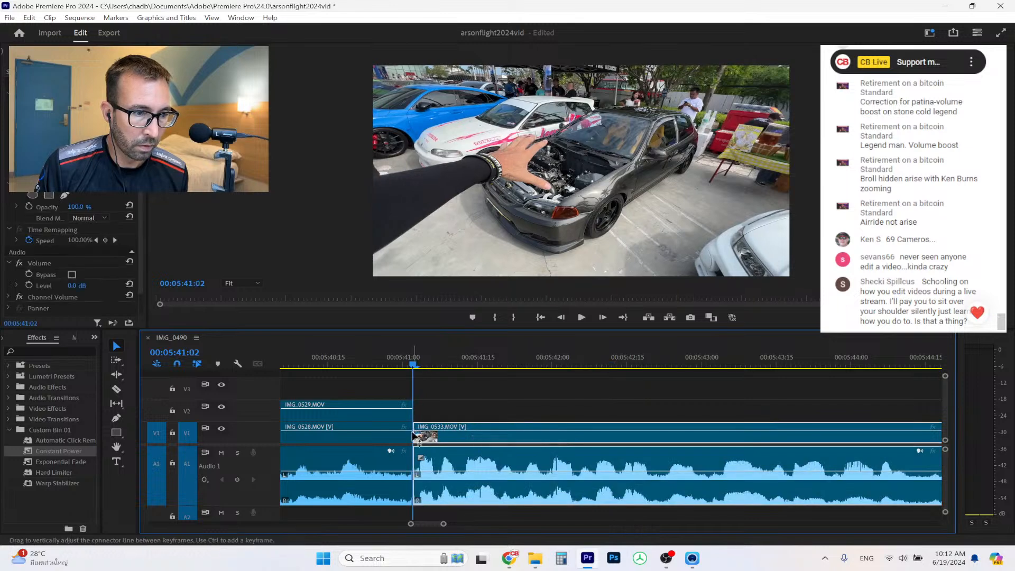
Tighten the end of IMG_0528 to 00:05:40:27 against IMG_0533 and add a Constant Power audio transition at their cut.
{"action": "left_click_drag", "start_coordinate": [412, 434], "coordinate": [388, 437]}
{"action": "right_click", "coordinate": [407, 441]}
{"action": "left_click", "coordinate": [421, 448]}
{"action": "left_click", "coordinate": [66, 453]}
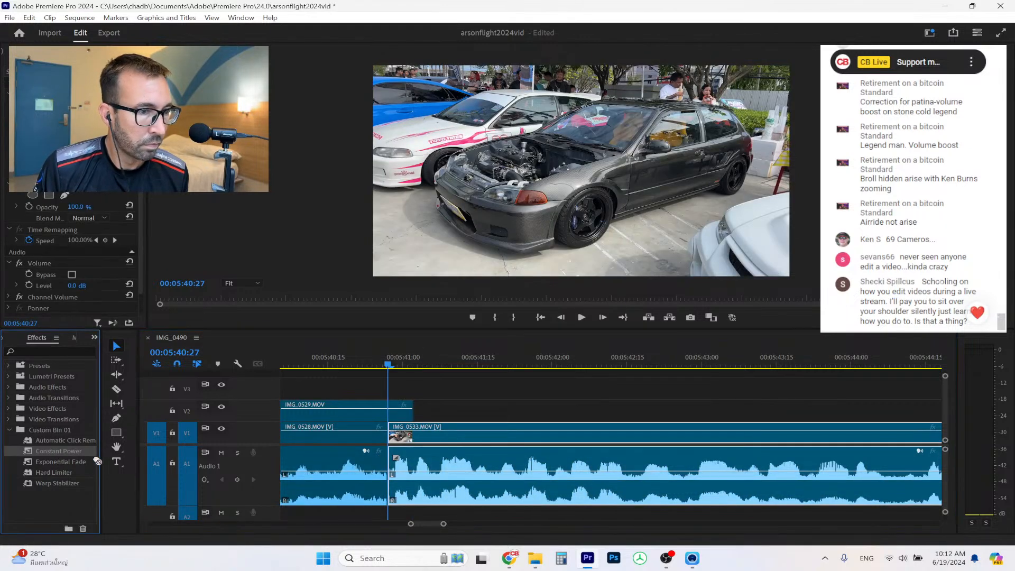
{"action": "left_click_drag", "start_coordinate": [359, 479], "coordinate": [389, 477]}
Play back the cut and IMG_0533, and trim the end of IMG_0533 to 00:06:29:01.
{"action": "left_click", "coordinate": [313, 364]}
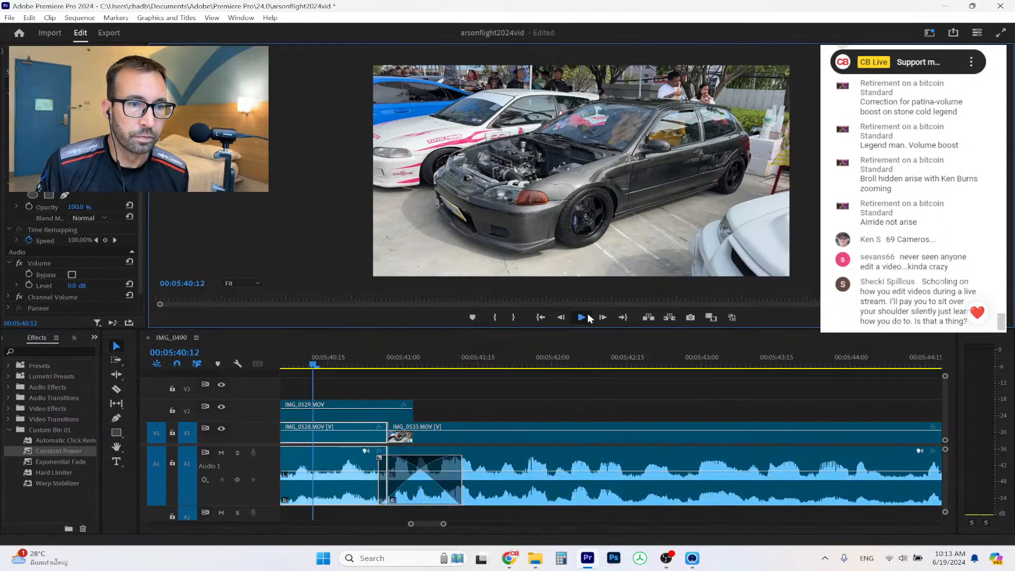
{"action": "left_click", "coordinate": [588, 317]}
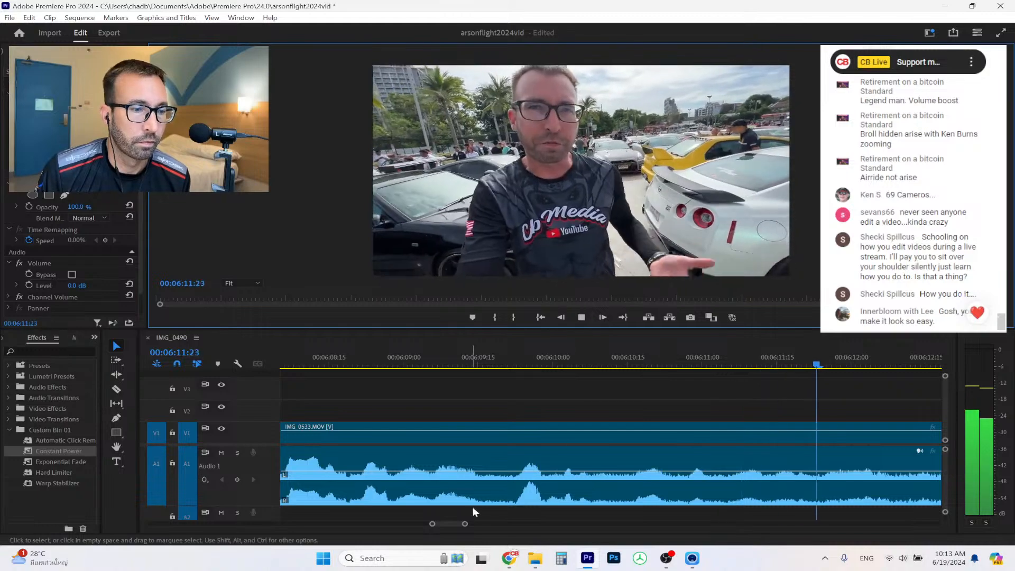
{"action": "left_click_drag", "start_coordinate": [465, 524], "coordinate": [522, 523]}
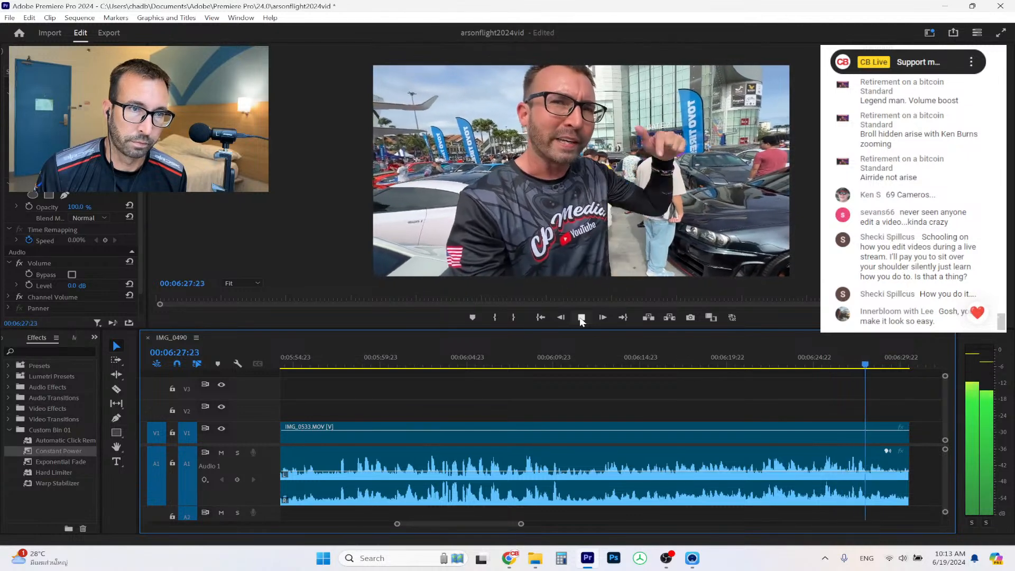
{"action": "left_click", "coordinate": [582, 318]}
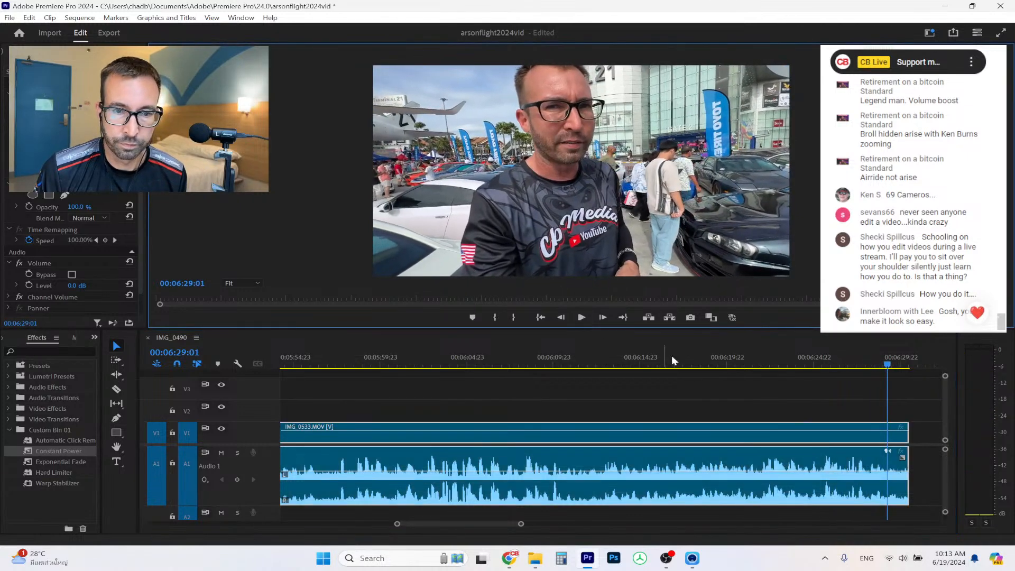
{"action": "left_click_drag", "start_coordinate": [521, 524], "coordinate": [504, 524]}
{"action": "left_click_drag", "start_coordinate": [657, 434], "coordinate": [606, 439]}
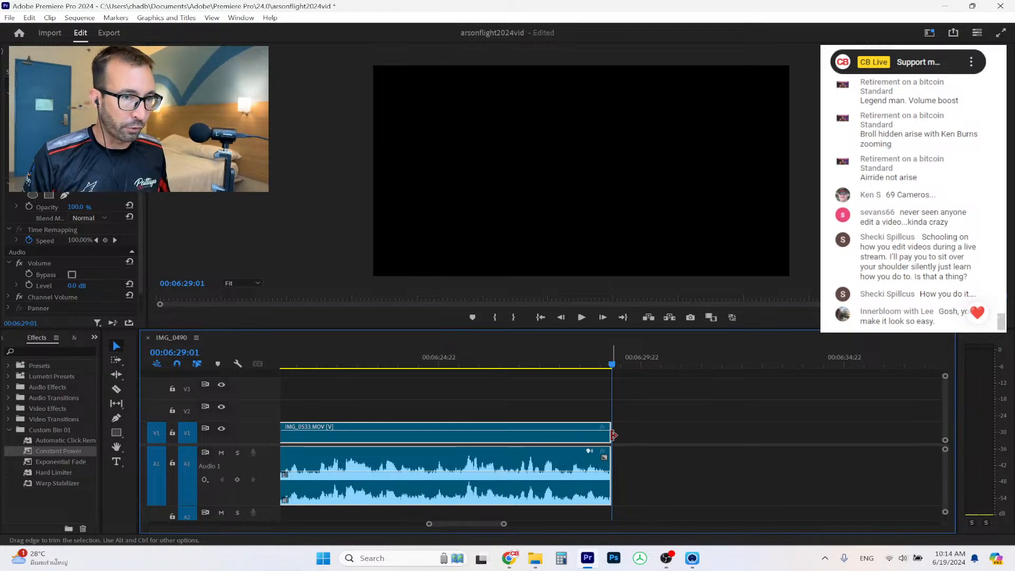
Add IMG_0536, IMG_0537 and IMG_0538 from the 13 Pro Max folder to V1, beyond the end of IMG_0533.
{"action": "left_click", "coordinate": [537, 363]}
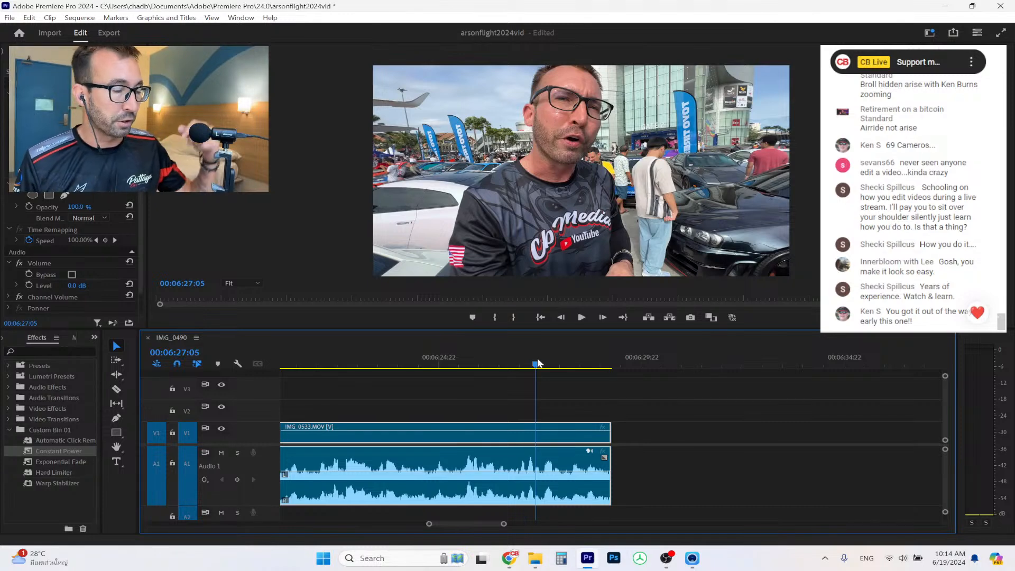
{"action": "left_click_drag", "start_coordinate": [504, 525], "coordinate": [573, 521]}
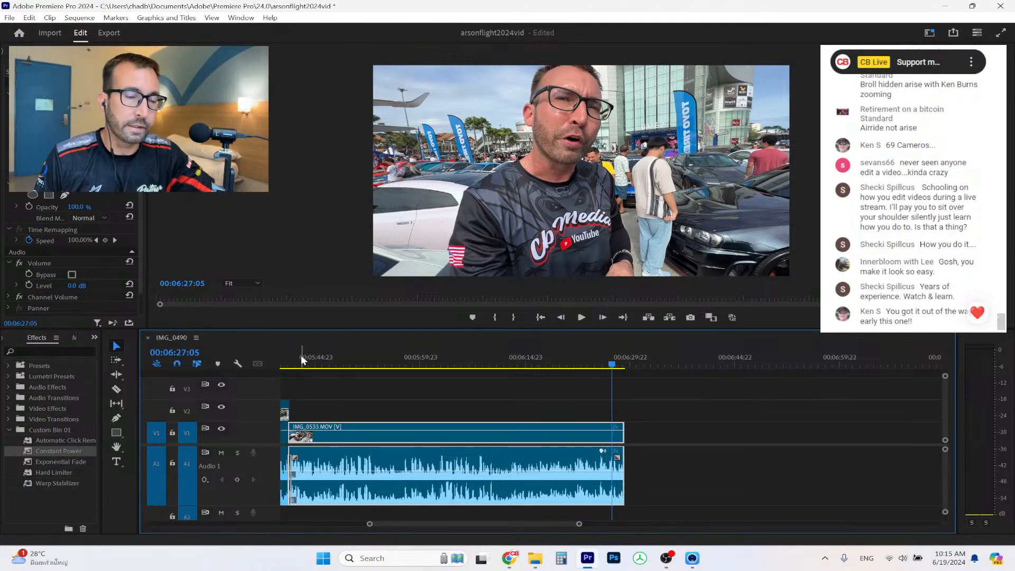
{"action": "left_click", "coordinate": [532, 563]}
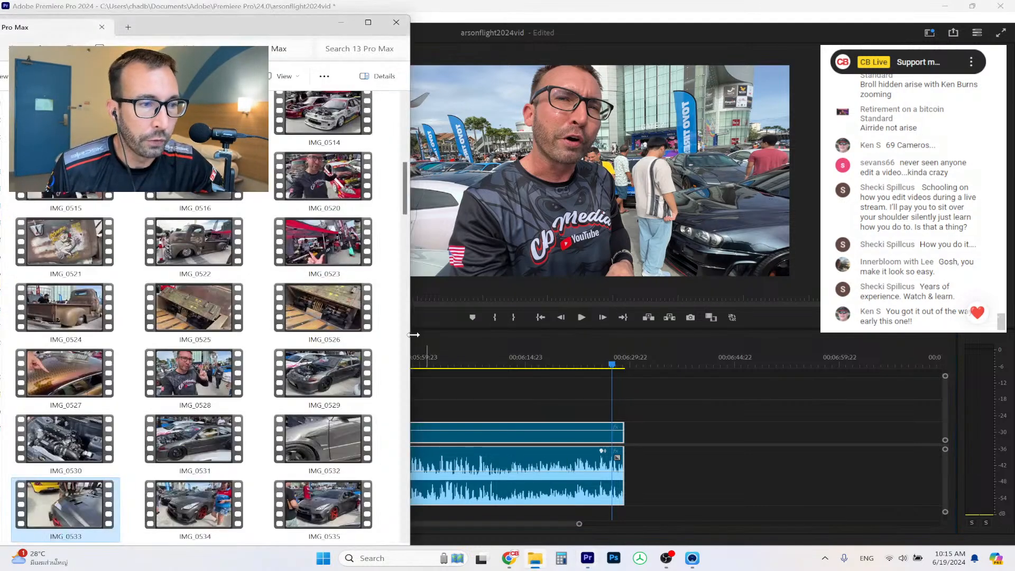
{"action": "scroll", "coordinate": [286, 332], "scroll_direction": "down", "scroll_amount": 3}
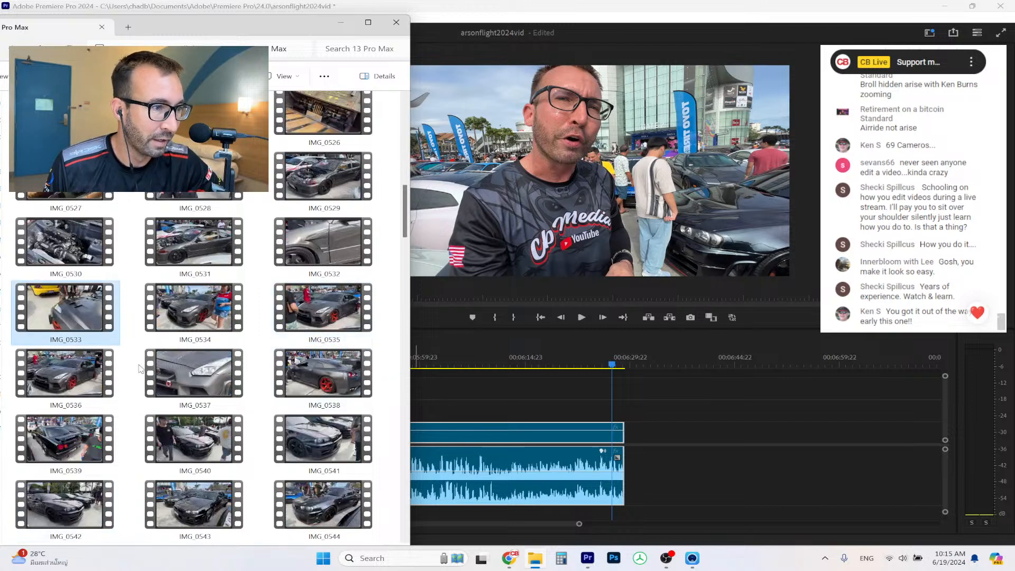
{"action": "left_click_drag", "start_coordinate": [73, 379], "coordinate": [685, 452]}
{"action": "left_click_drag", "start_coordinate": [194, 373], "coordinate": [755, 437]}
{"action": "left_click_drag", "start_coordinate": [325, 375], "coordinate": [783, 434]}
Unlink the audio of the three newly added clips after IMG_0533 and delete their audio parts.
{"action": "left_click", "coordinate": [694, 415]}
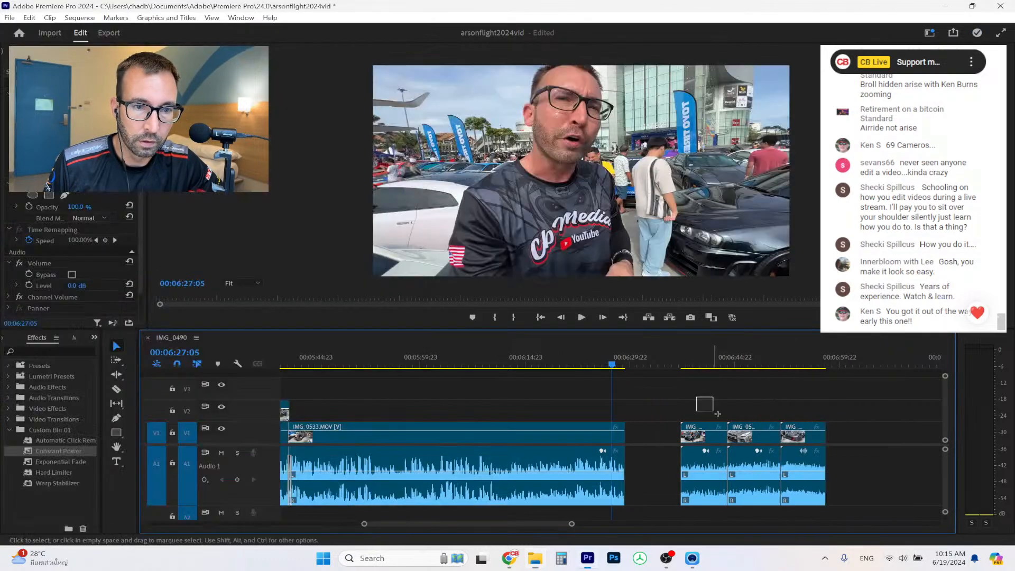
{"action": "right_click", "coordinate": [804, 435]}
{"action": "left_click", "coordinate": [846, 212]}
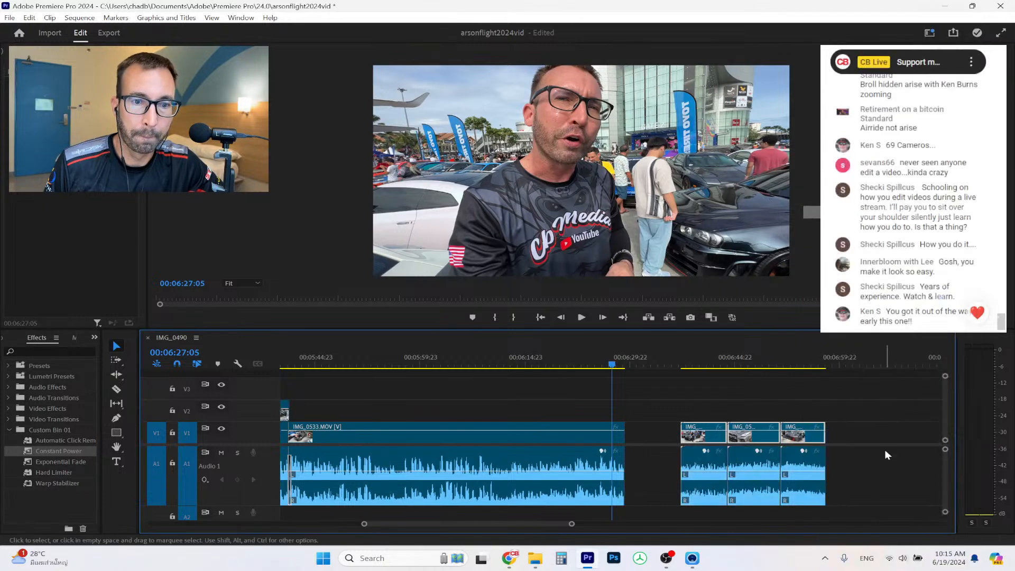
{"action": "left_click_drag", "start_coordinate": [858, 476], "coordinate": [696, 484]}
{"action": "key", "text": "Delete"}
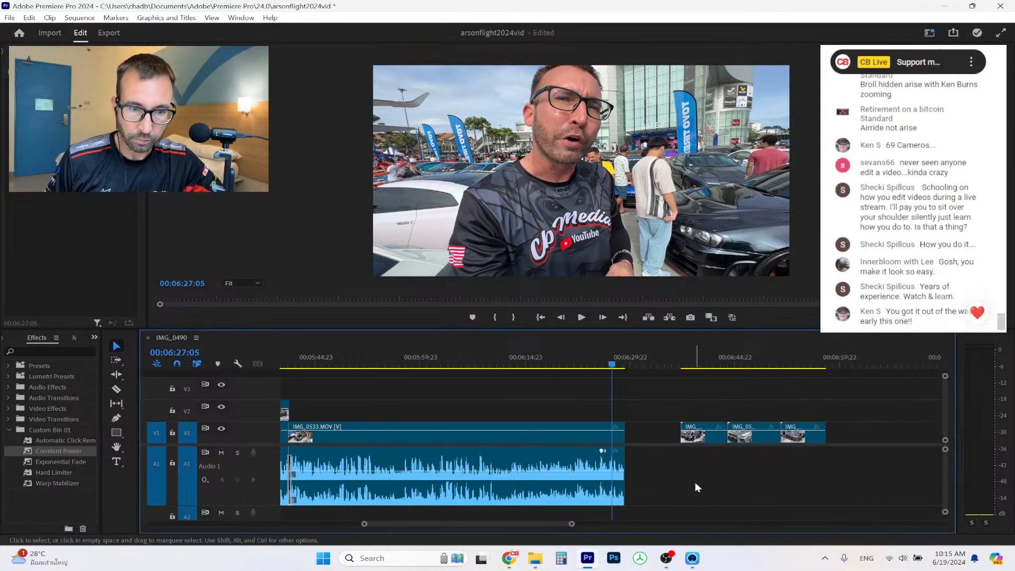
Scrub through the three new B-roll clips and trim the start of the first one to 00:06:38:14.
{"action": "left_click", "coordinate": [694, 365]}
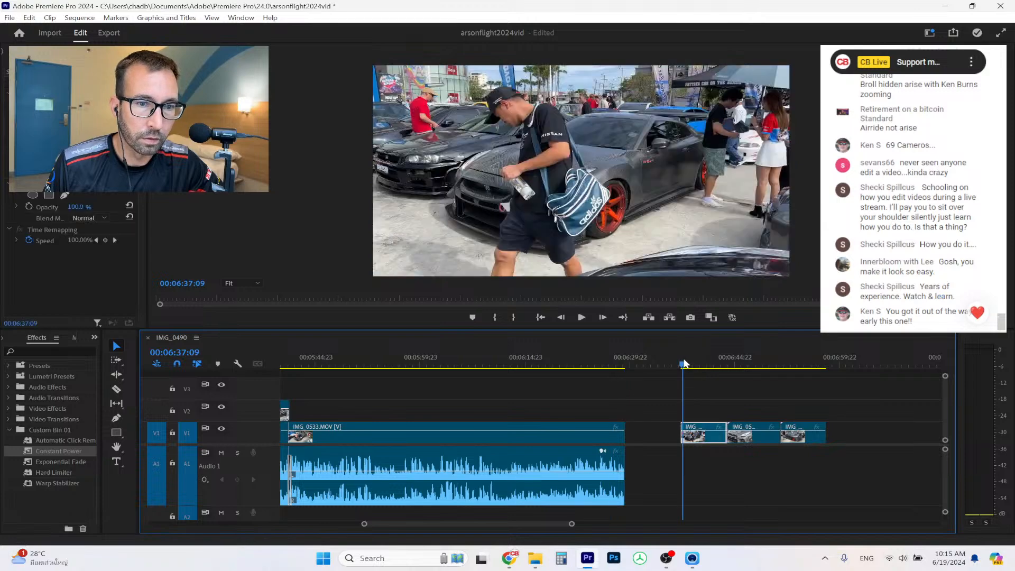
{"action": "left_click_drag", "start_coordinate": [693, 365], "coordinate": [817, 379]}
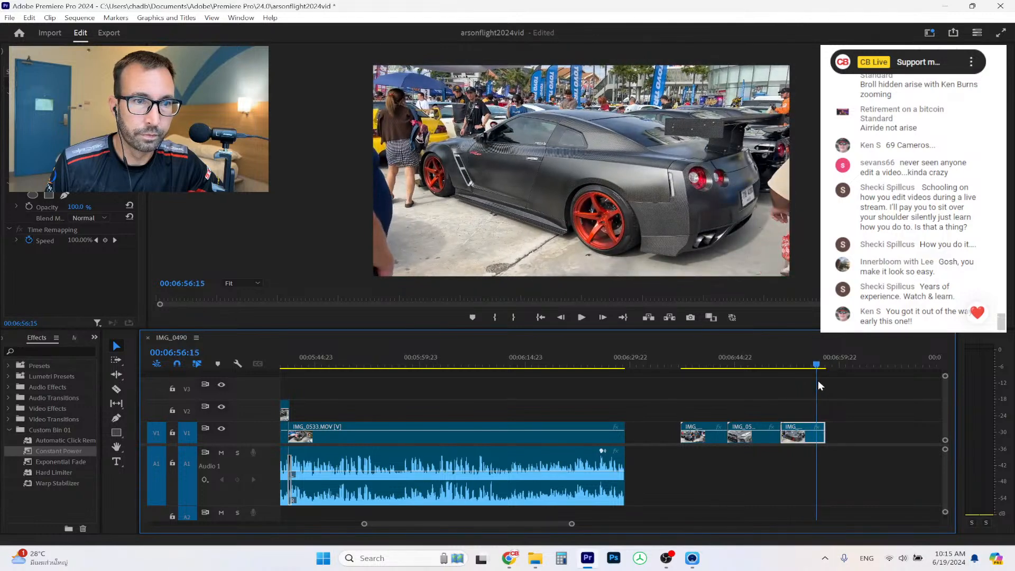
{"action": "left_click_drag", "start_coordinate": [676, 364], "coordinate": [691, 364]}
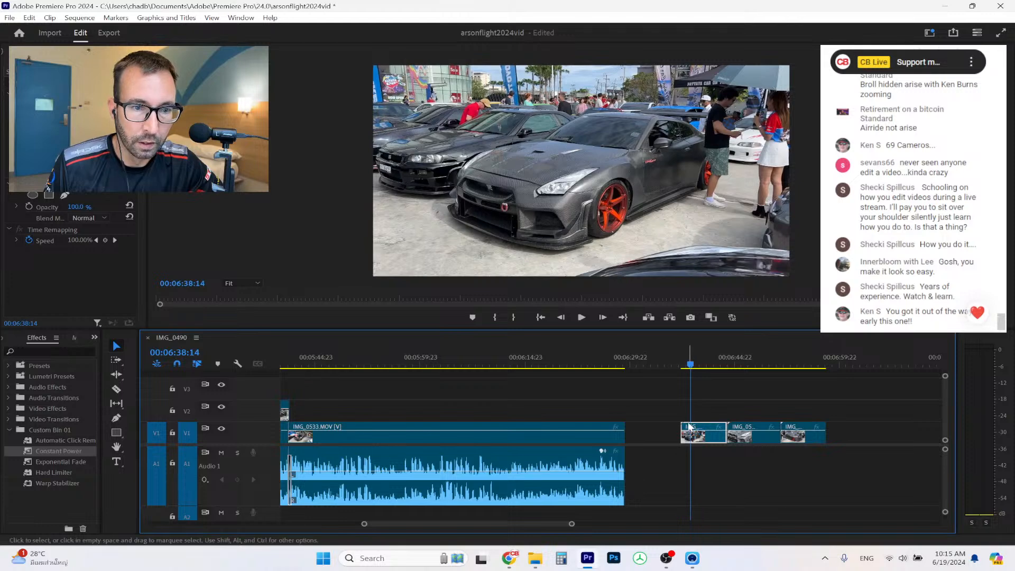
{"action": "left_click_drag", "start_coordinate": [686, 423], "coordinate": [818, 438]}
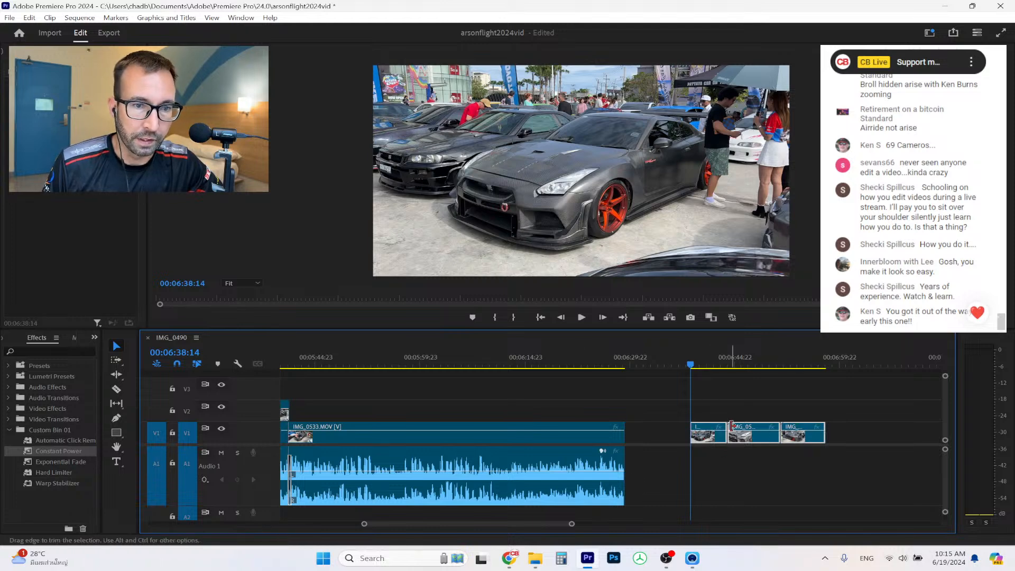
Move the three B-roll clips onto V2 above IMG_0533, starting at about 00:05:49, and play the section leading up to them.
{"action": "left_click_drag", "start_coordinate": [710, 432], "coordinate": [326, 409]}
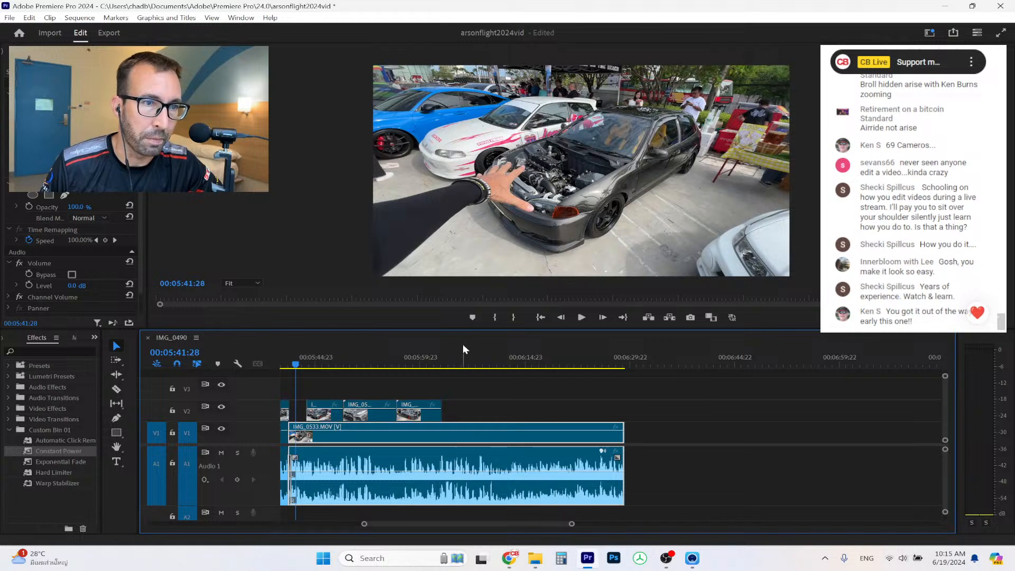
{"action": "left_click_drag", "start_coordinate": [328, 387], "coordinate": [409, 405]}
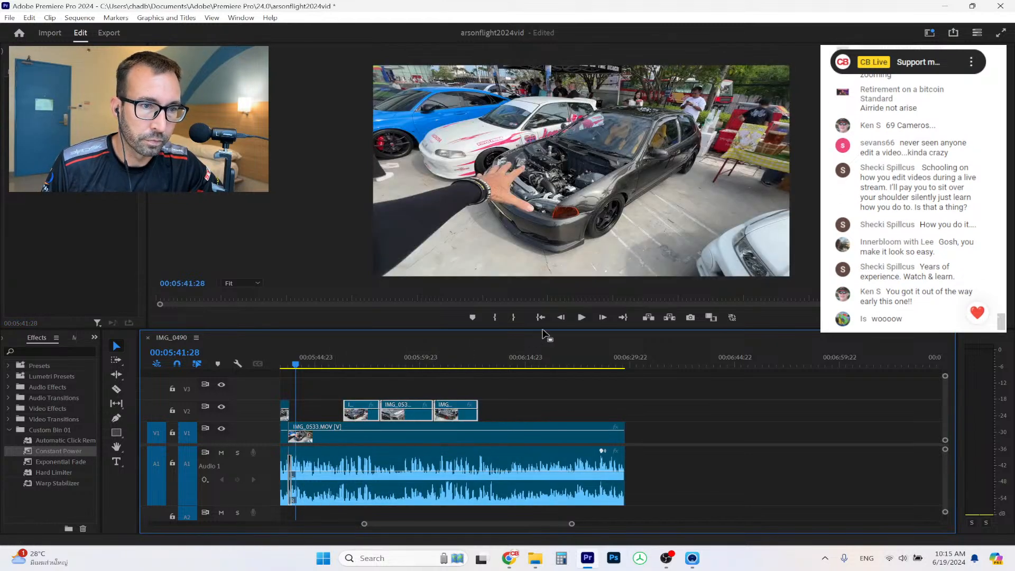
{"action": "left_click", "coordinate": [581, 318]}
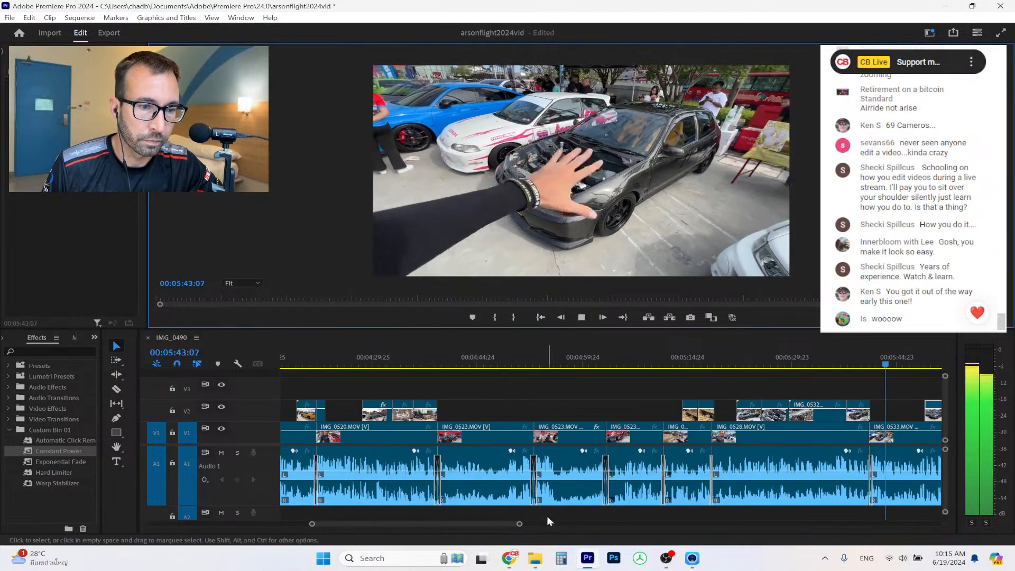
{"action": "left_click_drag", "start_coordinate": [522, 527], "coordinate": [504, 526]}
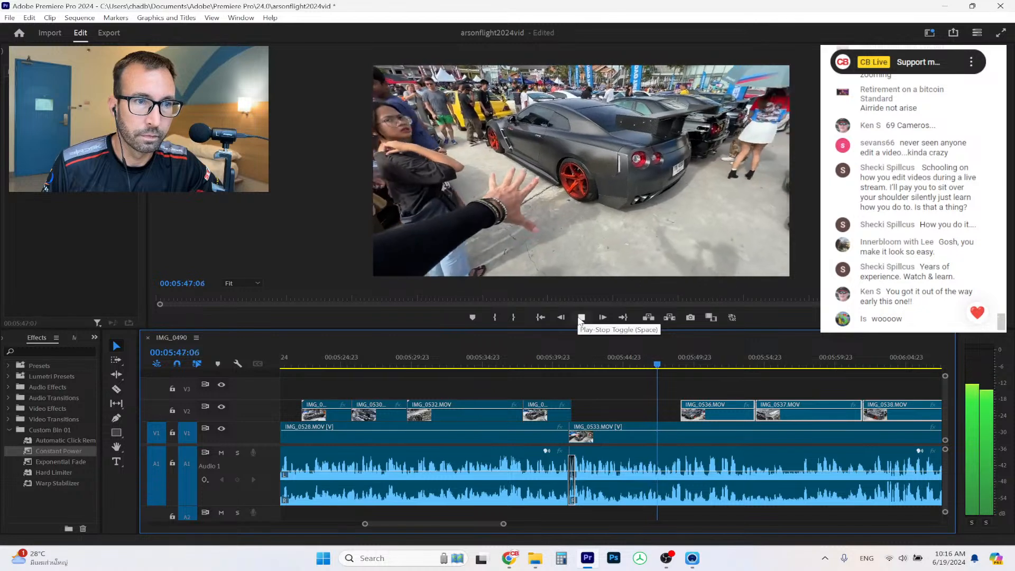
Shift IMG_0536 earlier on V2 to start at about 00:05:48 and play it back.
{"action": "left_click", "coordinate": [581, 319]}
{"action": "left_click_drag", "start_coordinate": [711, 410], "coordinate": [691, 410]}
{"action": "left_click", "coordinate": [585, 318]}
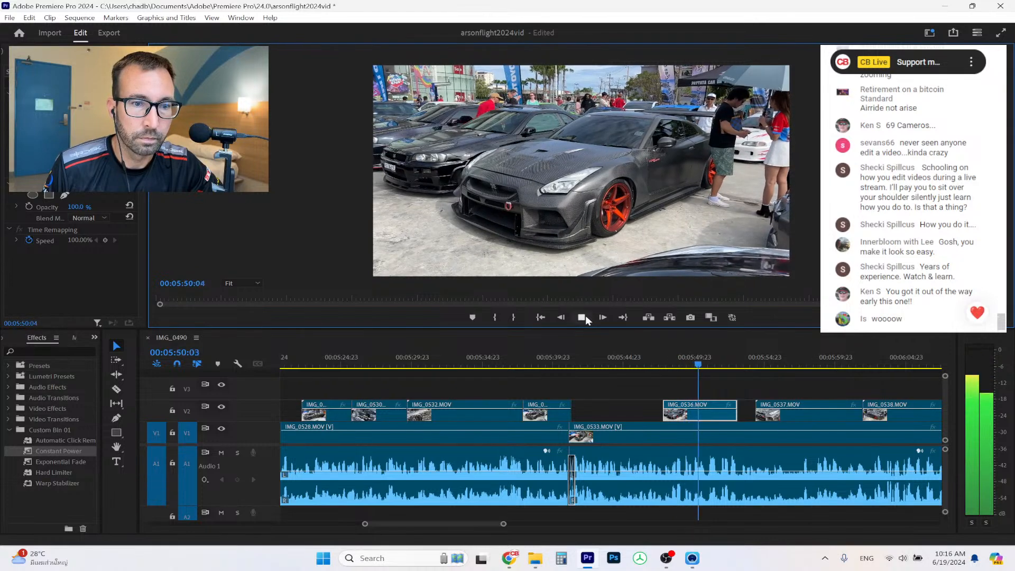
Trim the end of IMG_0536 to about 00:05:51, place IMG_0537 directly after it on V2, and play back IMG_0537.
{"action": "left_click", "coordinate": [586, 316]}
{"action": "left_click_drag", "start_coordinate": [737, 407], "coordinate": [755, 420]}
{"action": "left_click", "coordinate": [766, 363]}
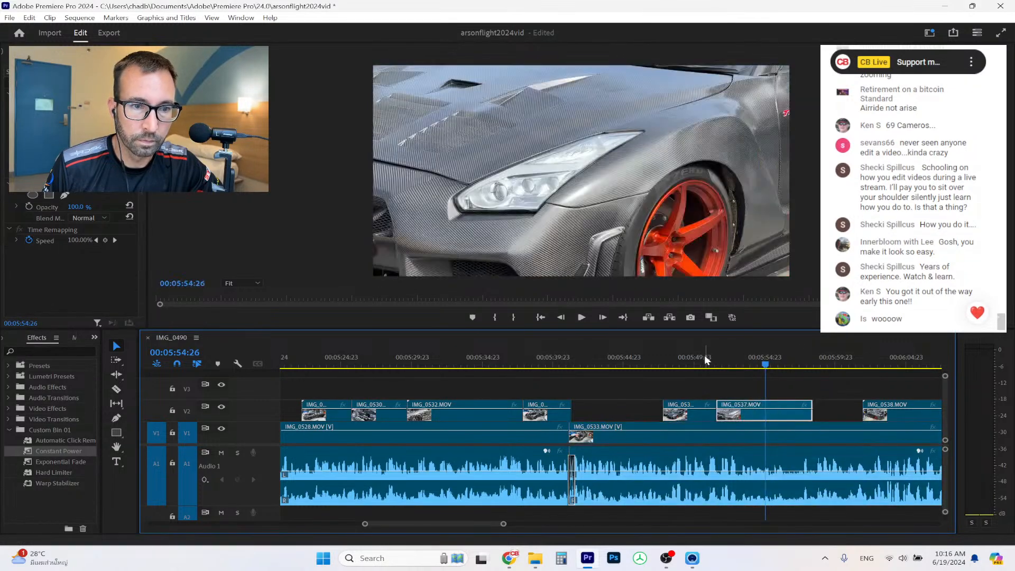
{"action": "left_click", "coordinate": [586, 317]}
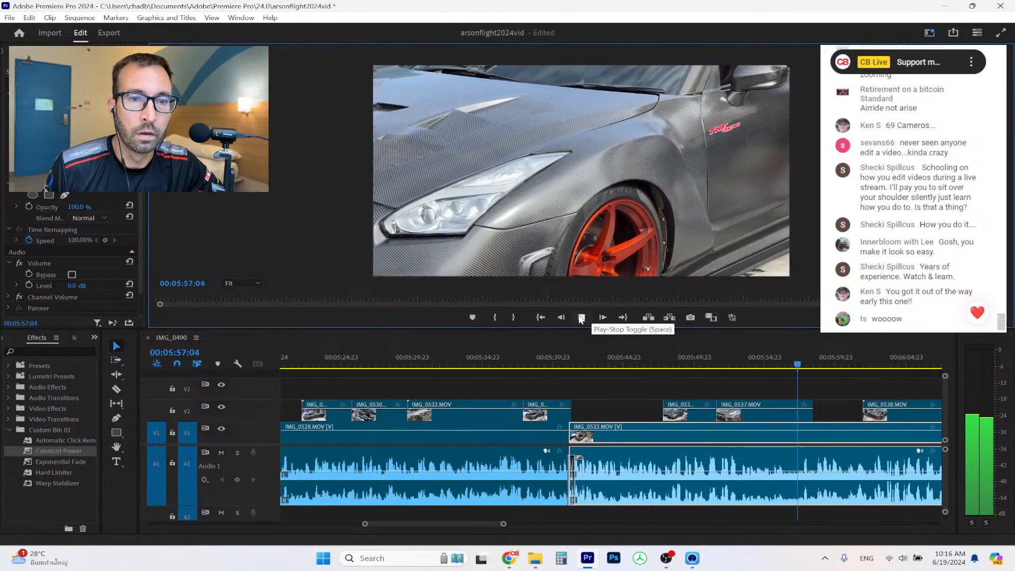
{"action": "left_click", "coordinate": [581, 318]}
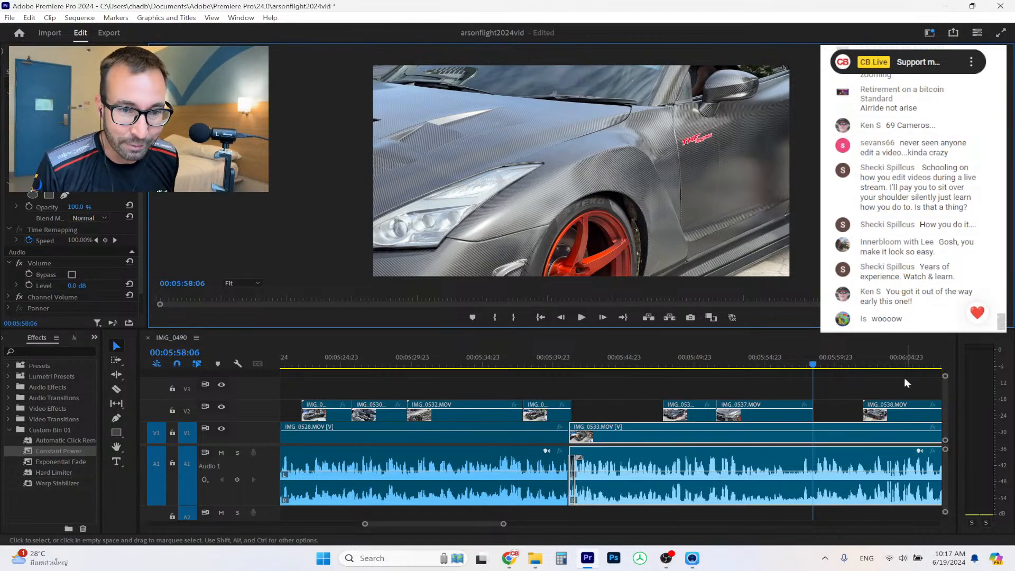
Preview IMG_0538, move it directly after IMG_0536 on V2 over IMG_0537, and delete the leftover piece of IMG_0537.
{"action": "left_click", "coordinate": [872, 360]}
{"action": "key", "text": "space"}
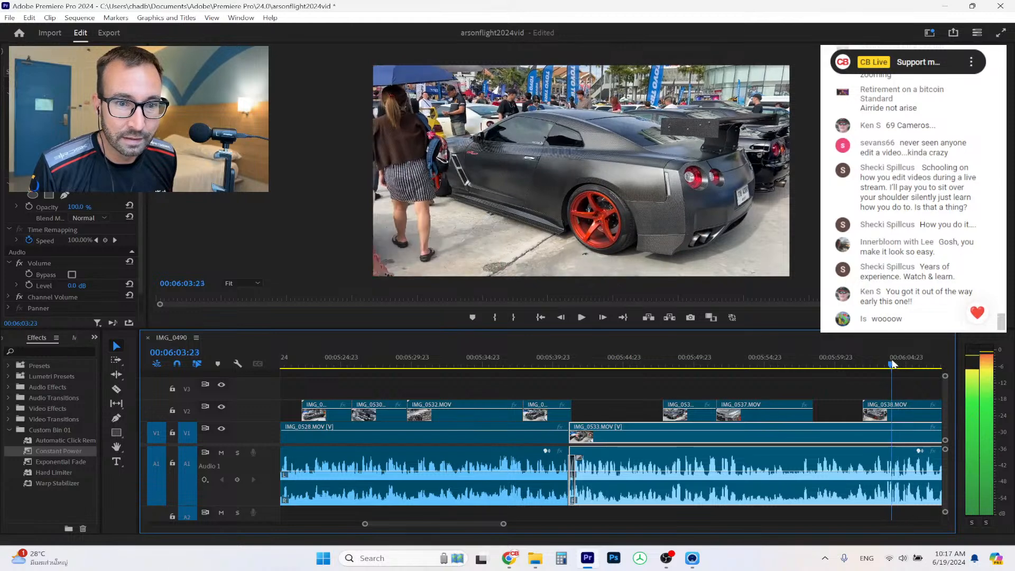
{"action": "left_click_drag", "start_coordinate": [865, 407], "coordinate": [752, 415]}
{"action": "left_click", "coordinate": [786, 414]}
{"action": "key", "text": "Delete"}
{"action": "left_click", "coordinate": [702, 361]}
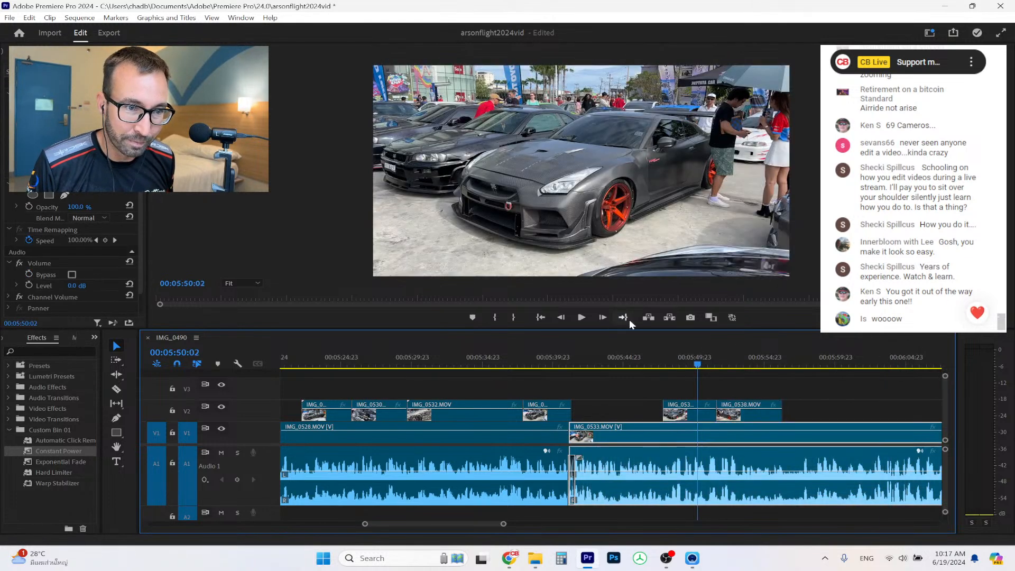
Play back the overlaid section and add a Volume Level keyframe to IMG_0533 at 00:06:09:20.
{"action": "left_click", "coordinate": [582, 318]}
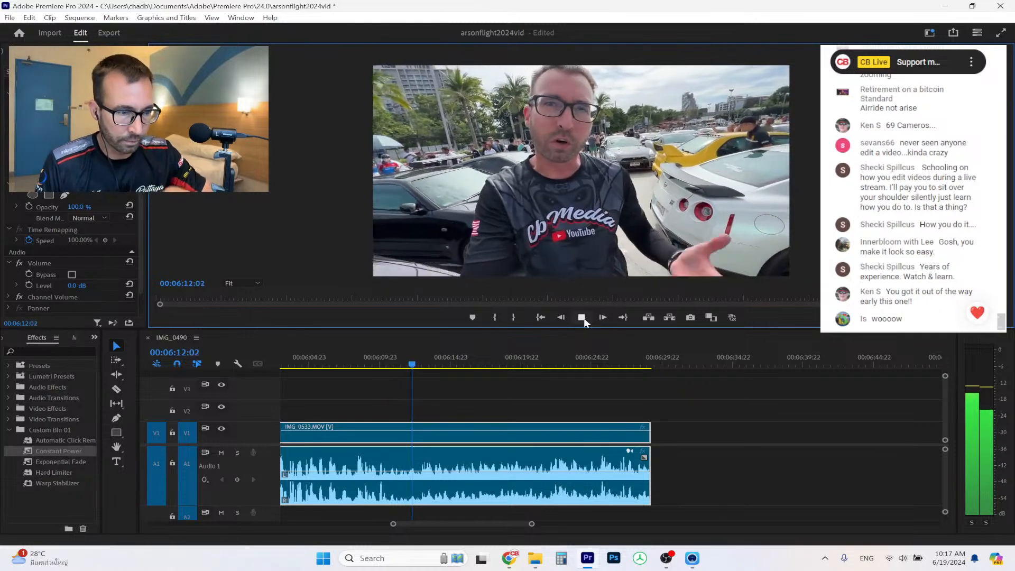
{"action": "left_click", "coordinate": [583, 318]}
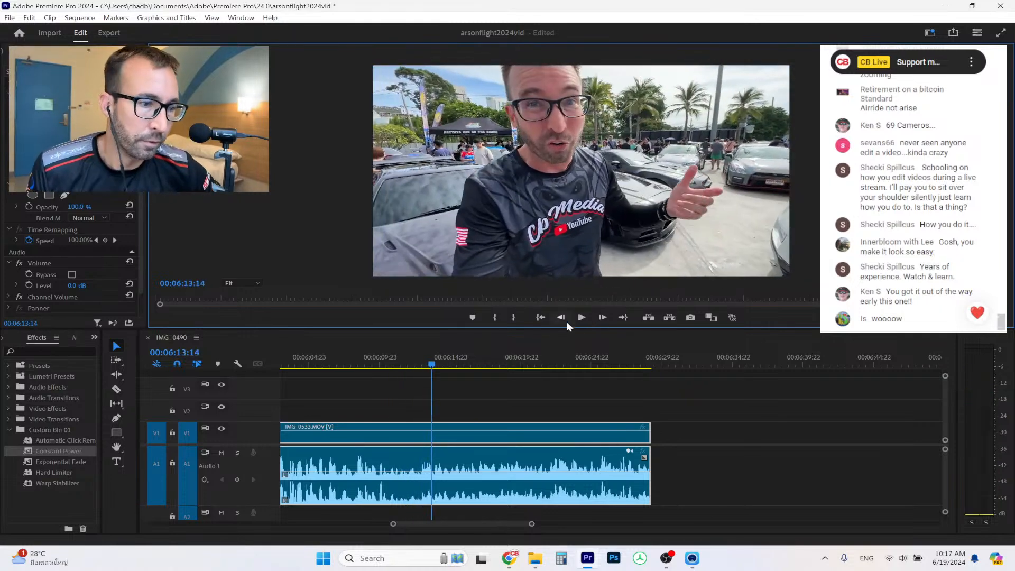
{"action": "left_click", "coordinate": [387, 357]}
{"action": "left_click_drag", "start_coordinate": [532, 524], "coordinate": [492, 528]}
{"action": "left_click_drag", "start_coordinate": [614, 365], "coordinate": [575, 369]}
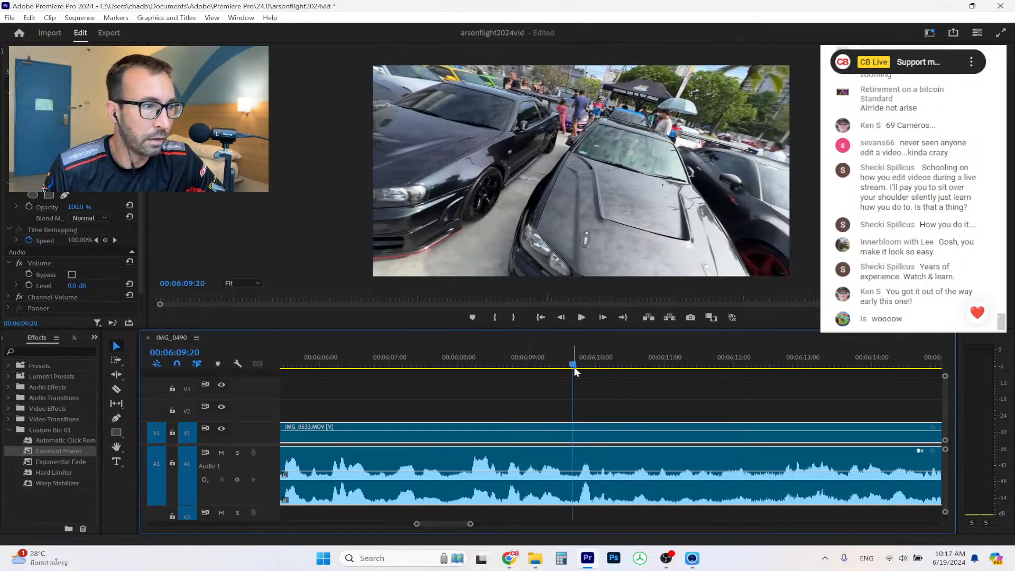
{"action": "left_click", "coordinate": [29, 286]}
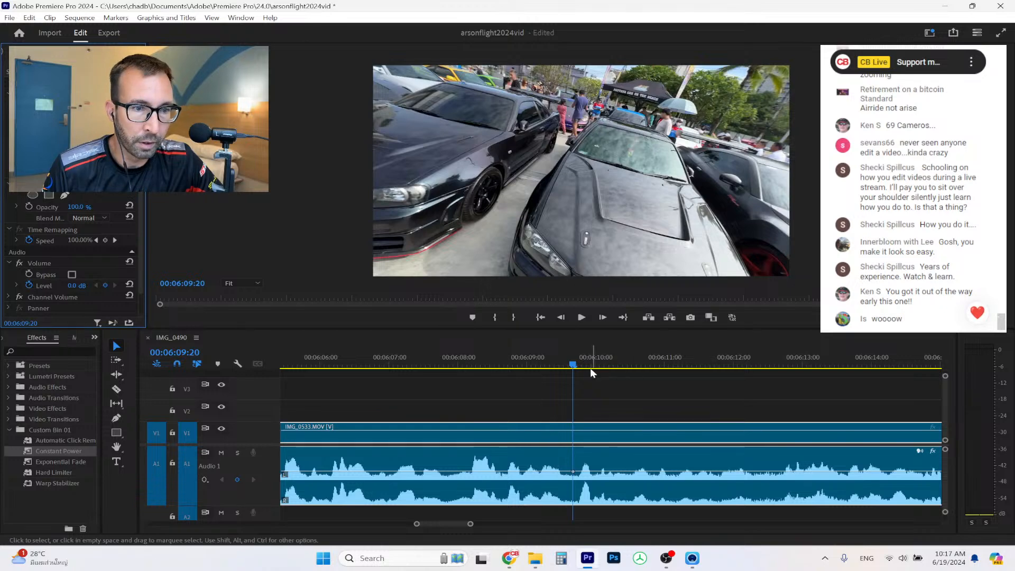
Add a Volume Level keyframe of 9 dB to IMG_0533 at 00:06:10:26.
{"action": "left_click_drag", "start_coordinate": [574, 366], "coordinate": [656, 368]}
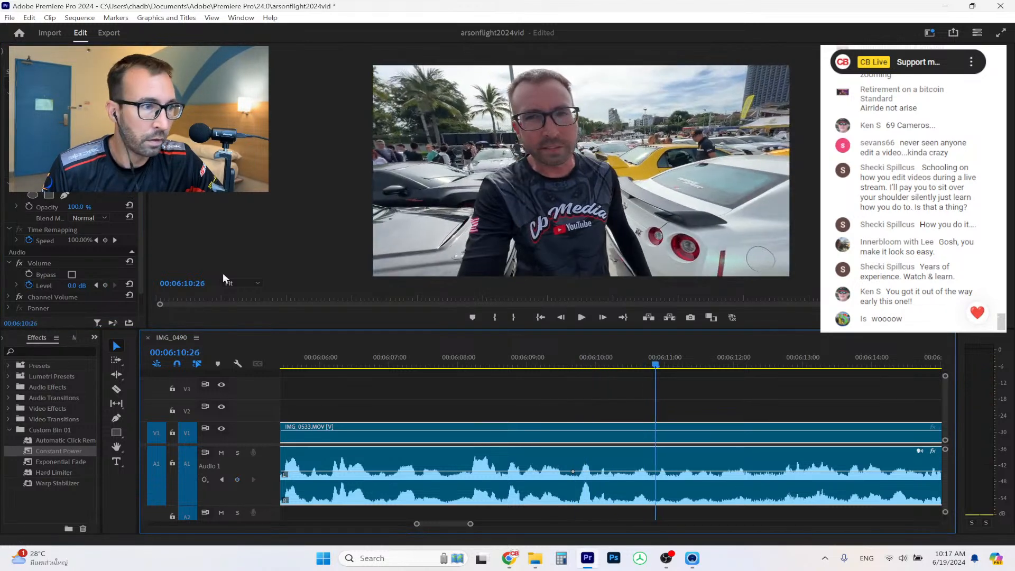
{"action": "left_click", "coordinate": [106, 286]}
{"action": "left_click", "coordinate": [85, 284]}
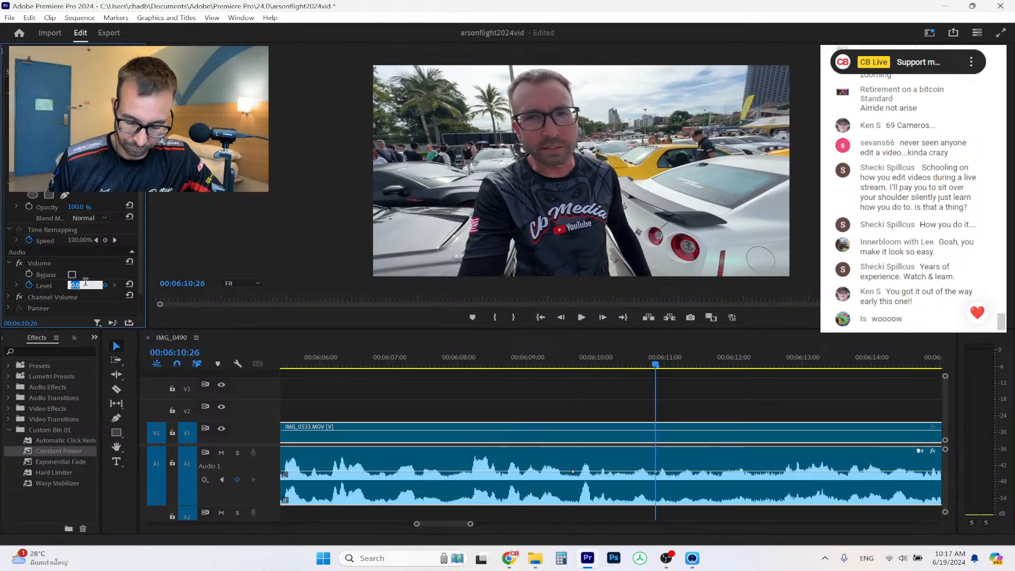
{"action": "type", "text": "9"}
{"action": "key", "text": "Return"}
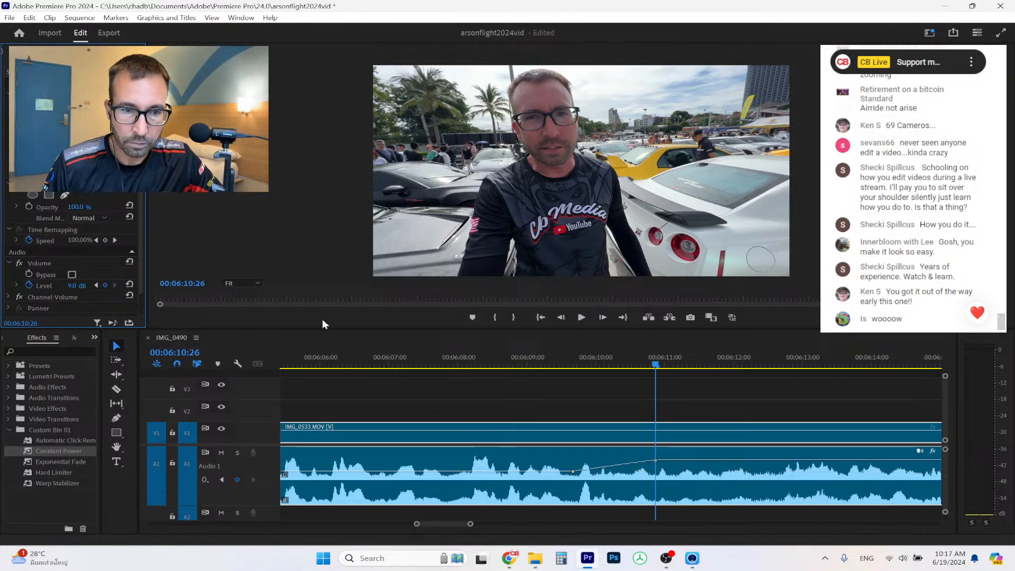
Add a 9 dB Level keyframe to IMG_0533 at 00:06:13:13 and a 0 dB keyframe at 00:06:16:20.
{"action": "left_click", "coordinate": [833, 365]}
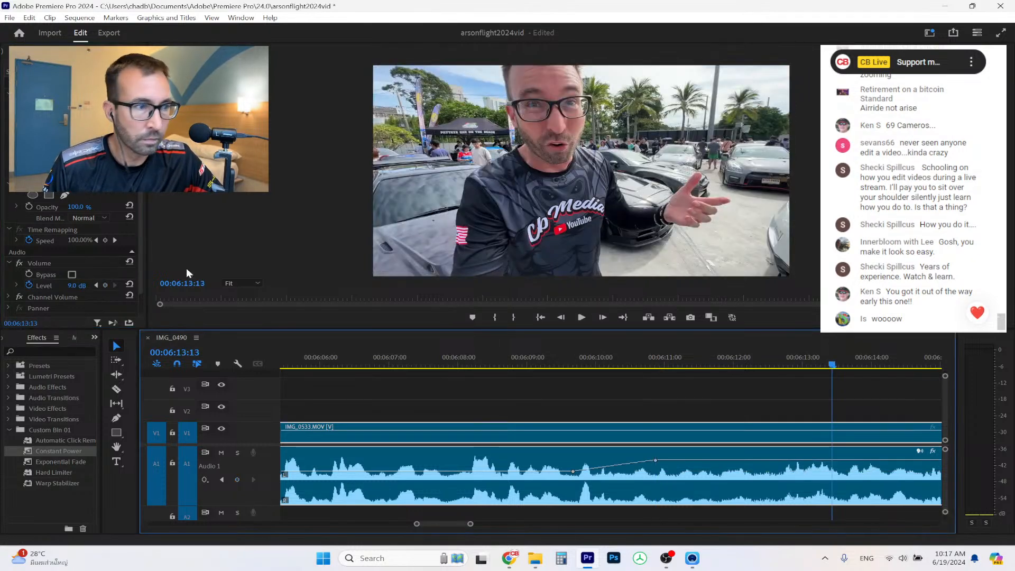
{"action": "left_click", "coordinate": [106, 285]}
{"action": "left_click_drag", "start_coordinate": [476, 525], "coordinate": [503, 524]}
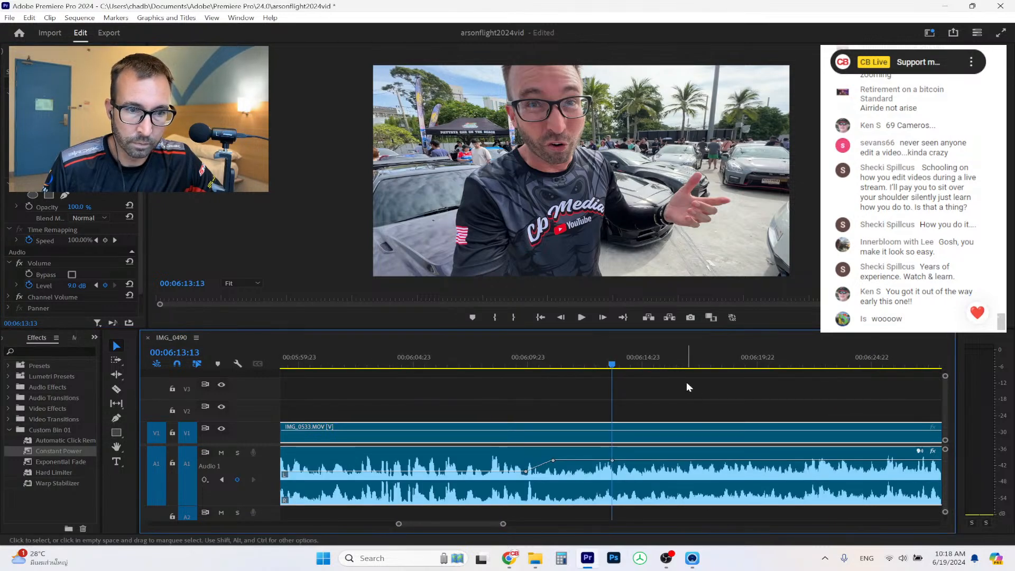
{"action": "left_click", "coordinate": [686, 365]}
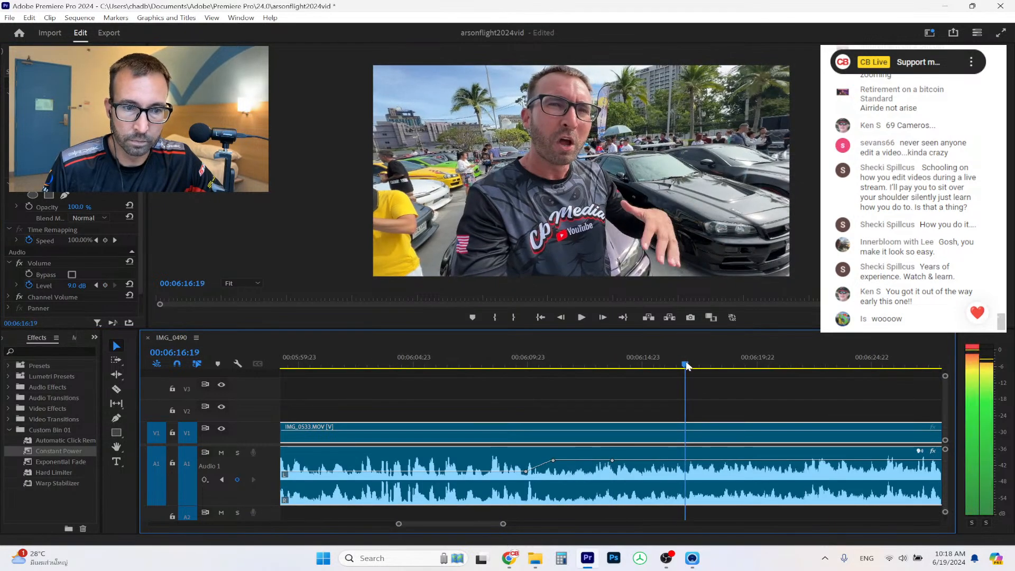
{"action": "left_click_drag", "start_coordinate": [686, 365], "coordinate": [688, 366]}
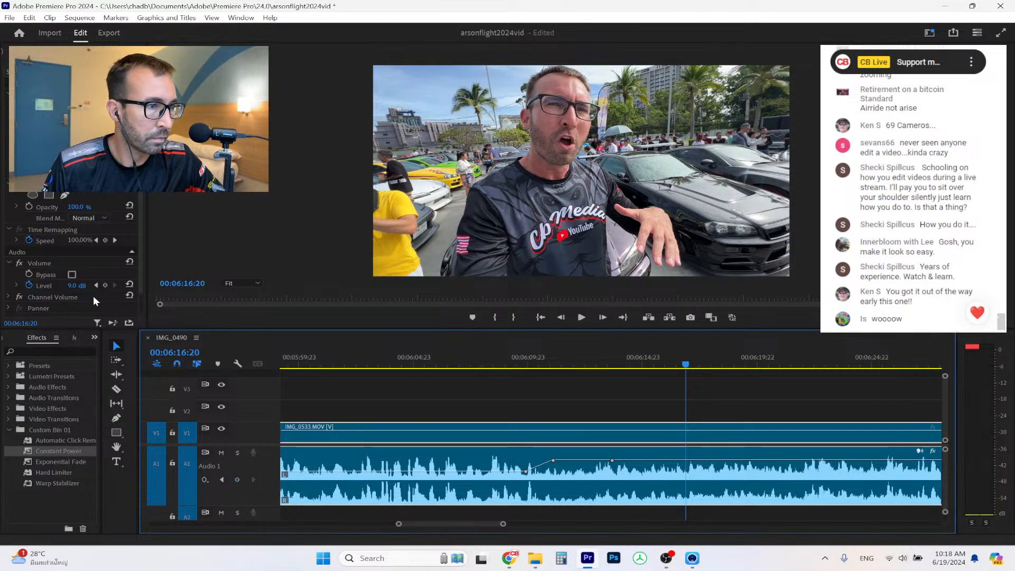
{"action": "left_click", "coordinate": [74, 285]}
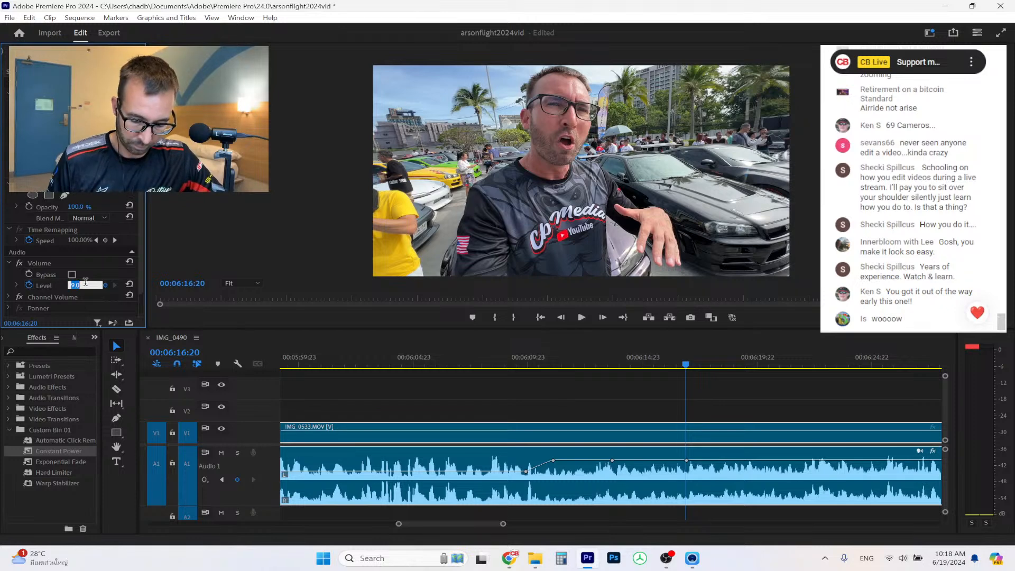
{"action": "key", "text": "Return"}
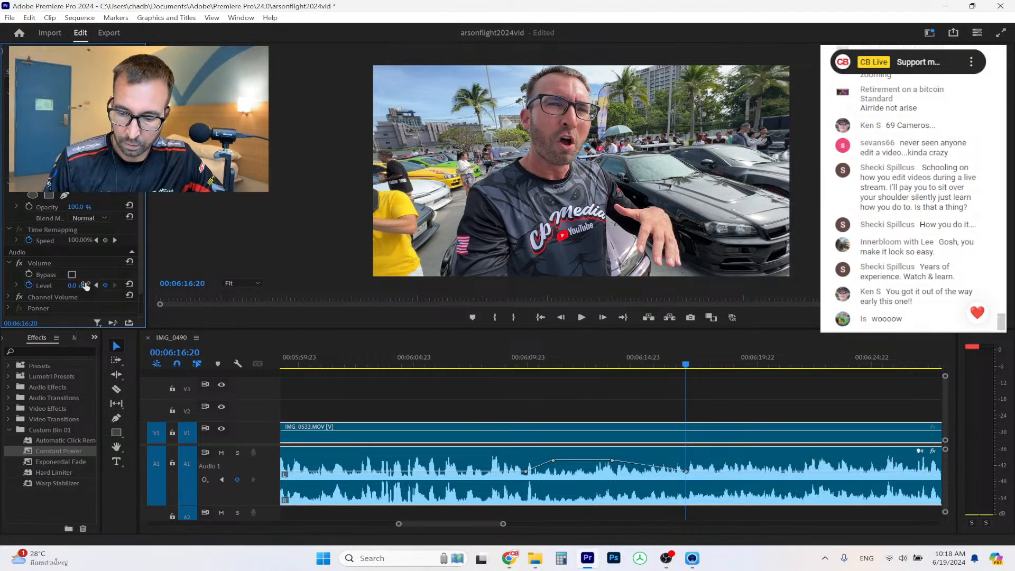
Play back the boosted audio, move the second 9 dB keyframe to about 5 dB at 00:06:12:25, and listen to the section again.
{"action": "left_click", "coordinate": [522, 360]}
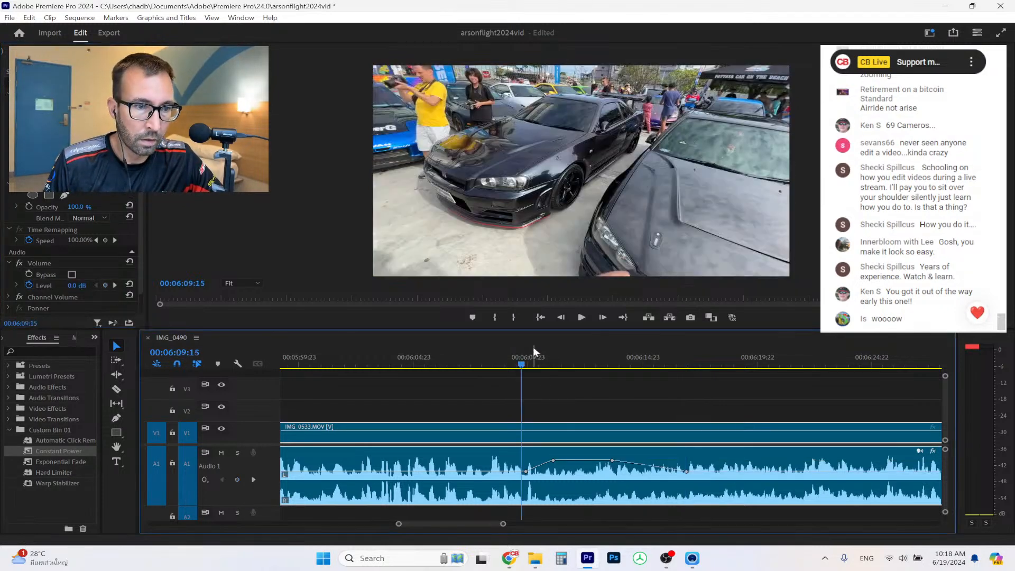
{"action": "left_click", "coordinate": [588, 317]}
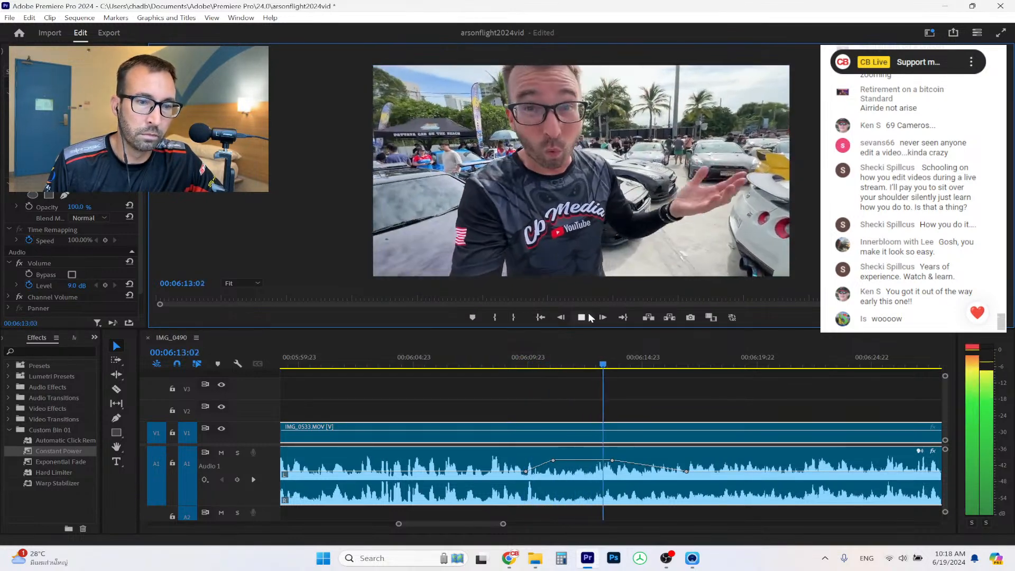
{"action": "left_click", "coordinate": [585, 318]}
{"action": "left_click_drag", "start_coordinate": [612, 462], "coordinate": [612, 464]}
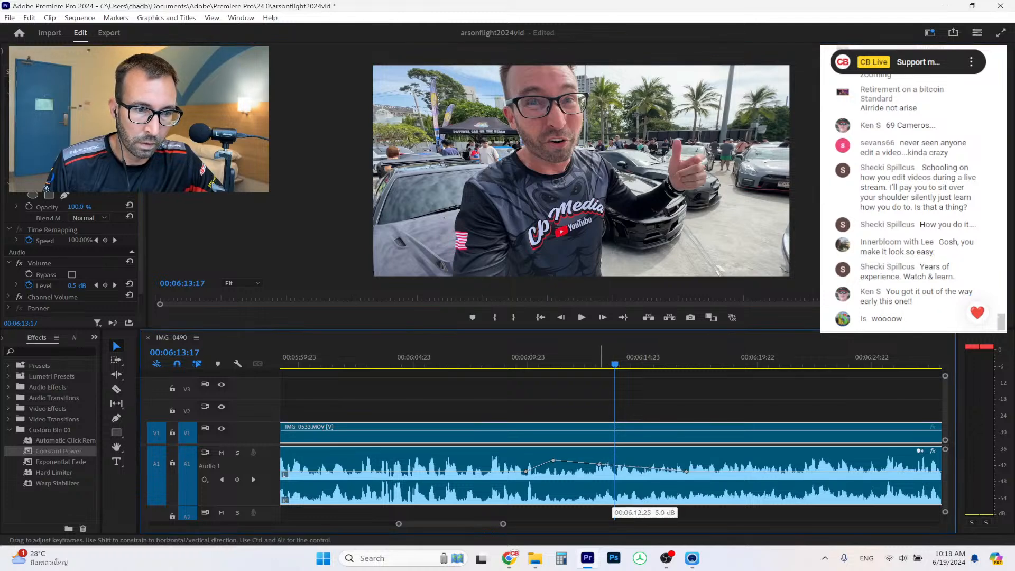
{"action": "left_click", "coordinate": [507, 360]}
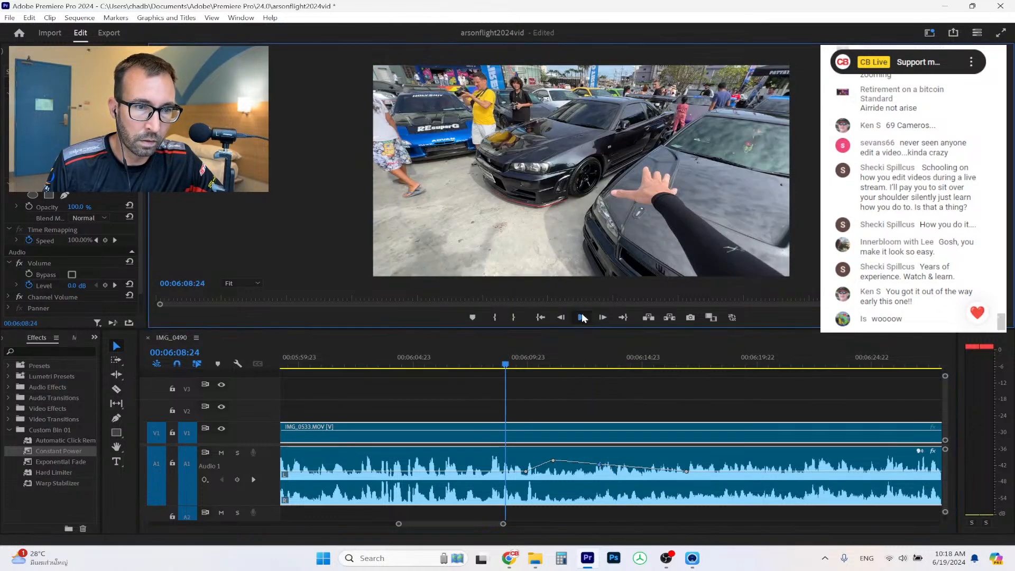
{"action": "left_click", "coordinate": [581, 316]}
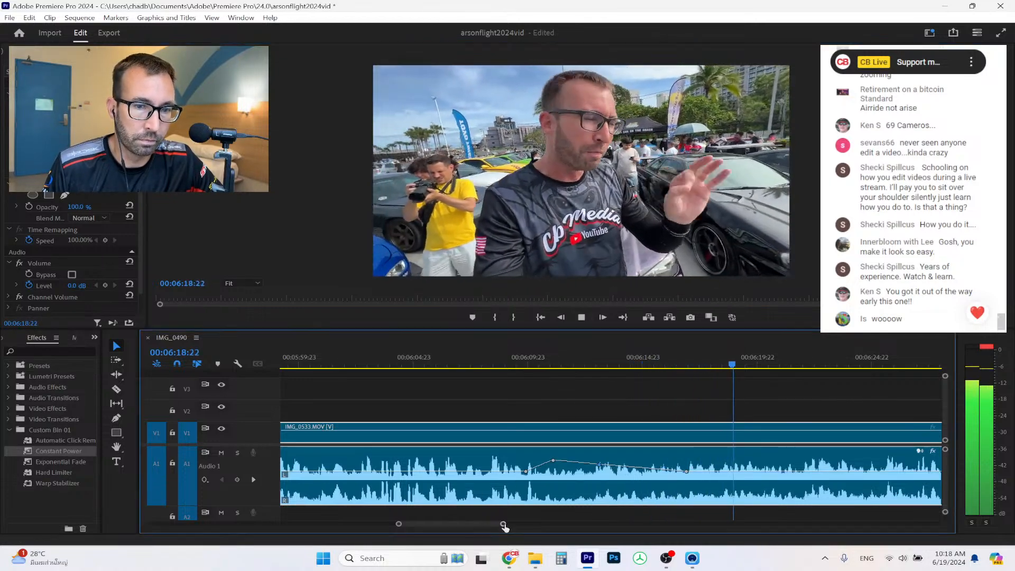
{"action": "left_click_drag", "start_coordinate": [504, 526], "coordinate": [561, 524]}
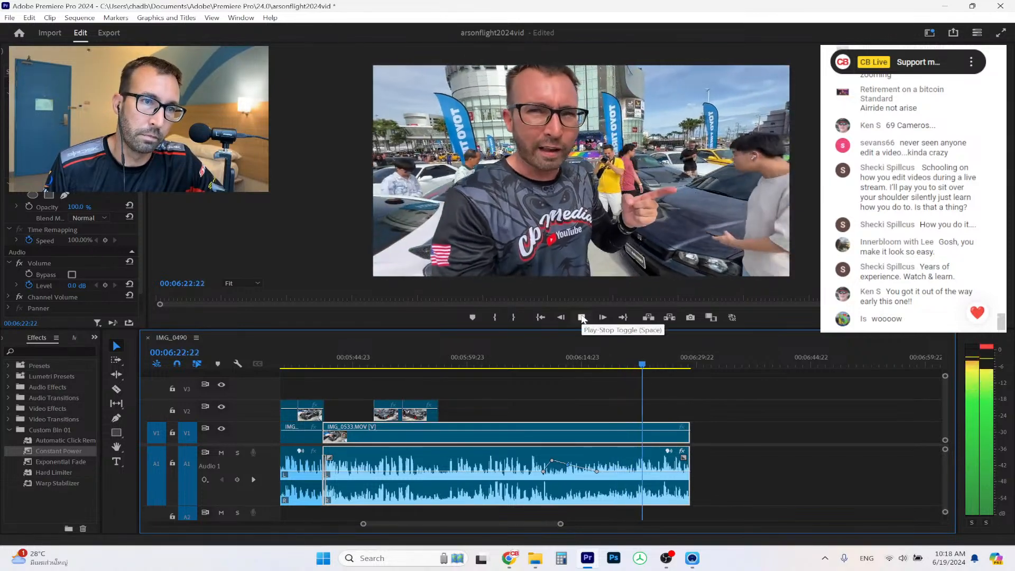
{"action": "left_click", "coordinate": [582, 318]}
Switch to File Explorer and add IMG_0545 and IMG_0543 from the 13 Pro Max folder to V1, beyond the end of IMG_0533.
{"action": "left_click", "coordinate": [546, 566]}
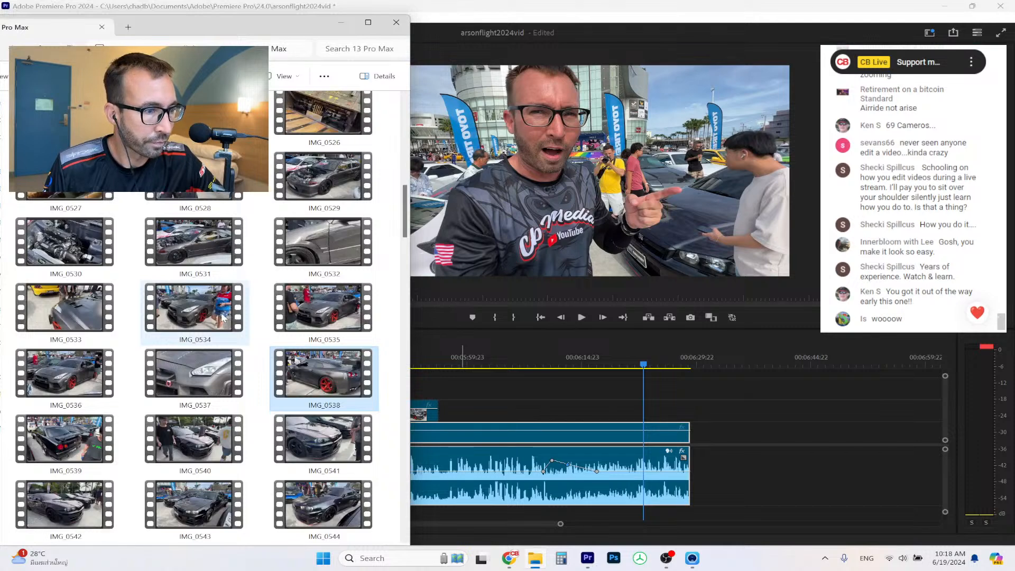
{"action": "scroll", "coordinate": [201, 334], "scroll_direction": "down", "scroll_amount": 3}
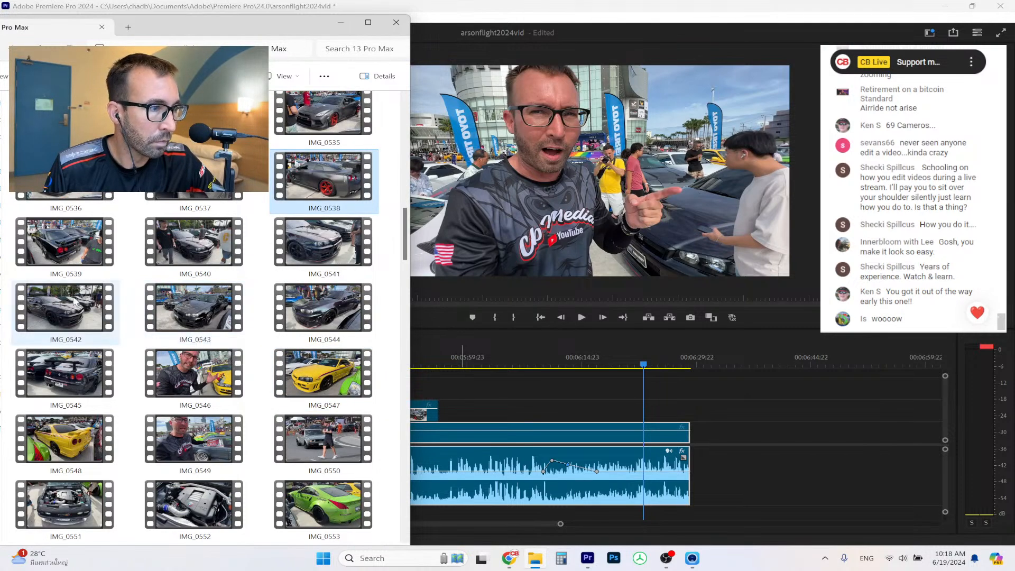
{"action": "left_click_drag", "start_coordinate": [64, 372], "coordinate": [730, 434]}
{"action": "left_click_drag", "start_coordinate": [195, 310], "coordinate": [754, 407]}
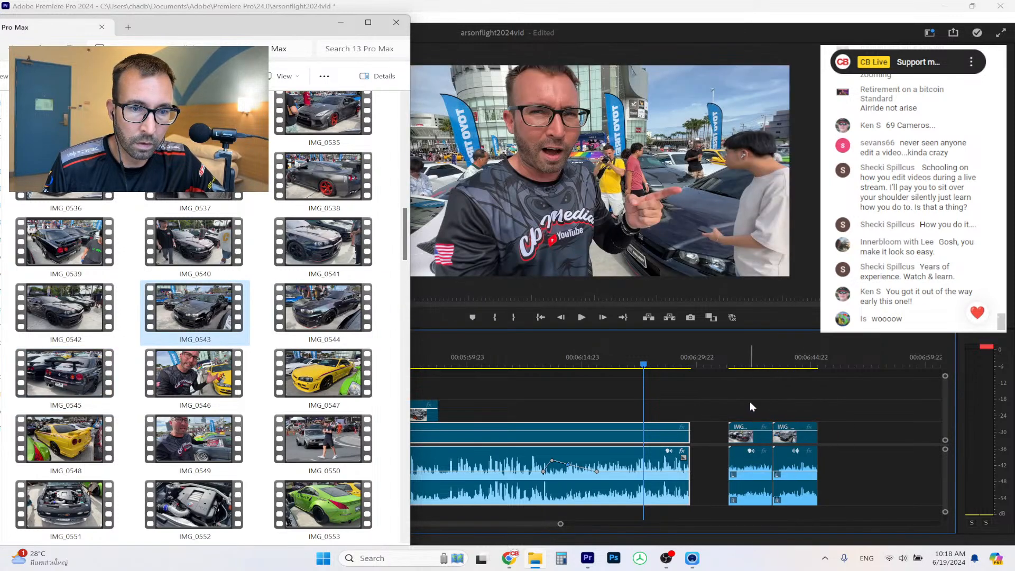
Unlink the two newly added clips after IMG_0533 and delete their audio parts.
{"action": "right_click", "coordinate": [793, 431]}
{"action": "key", "text": "Escape"}
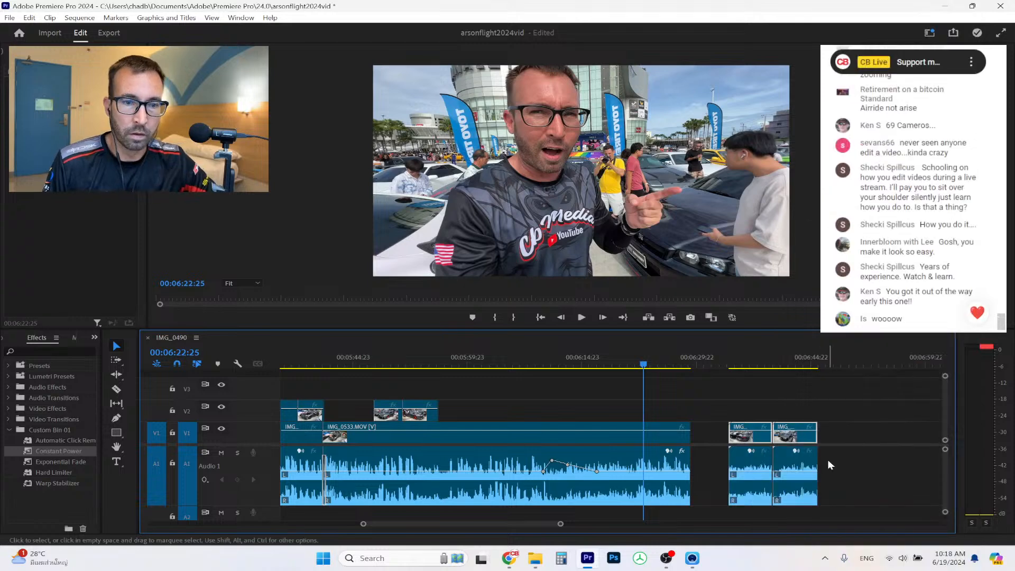
{"action": "left_click", "coordinate": [808, 476]}
{"action": "key", "text": "Delete"}
{"action": "left_click", "coordinate": [754, 482]}
{"action": "key", "text": "Delete"}
Move the two new B-roll clips onto V2 above IMG_0533, starting at about 00:06:09, and play back from 00:06:05.
{"action": "left_click_drag", "start_coordinate": [743, 401], "coordinate": [608, 423]}
{"action": "left_click", "coordinate": [511, 354]}
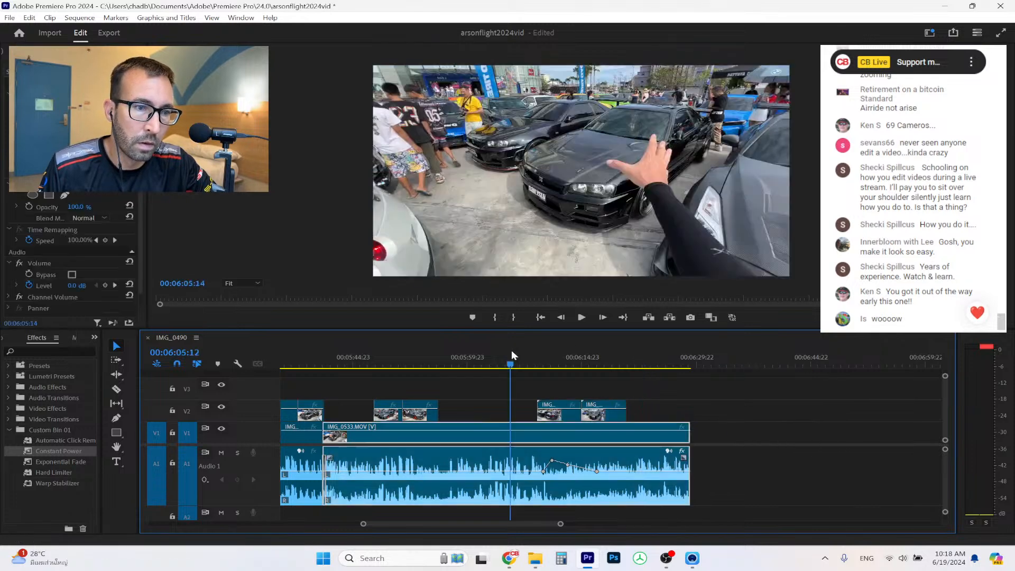
{"action": "left_click", "coordinate": [583, 318]}
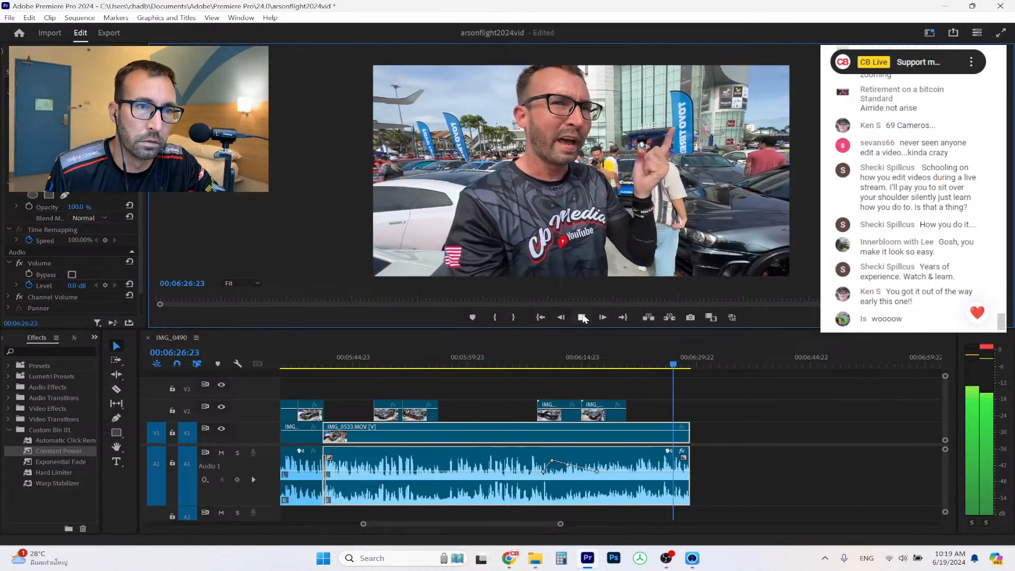
Stop playback, switch to File Explorer, and preview IMG_0542 and IMG_0544 in the 13 Pro Max folder.
{"action": "left_click", "coordinate": [584, 318]}
{"action": "left_click", "coordinate": [536, 557]}
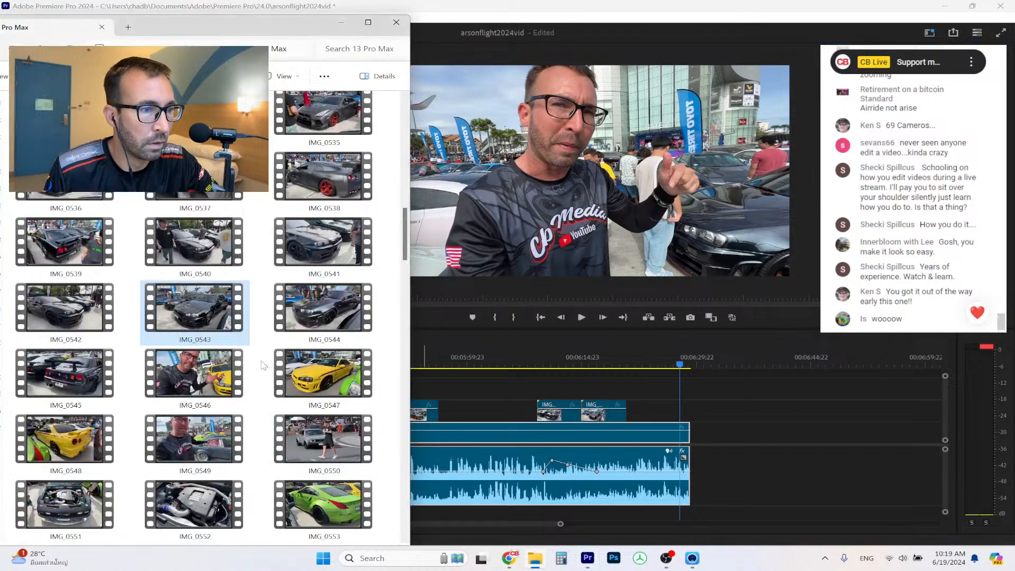
{"action": "double_click", "coordinate": [200, 316]}
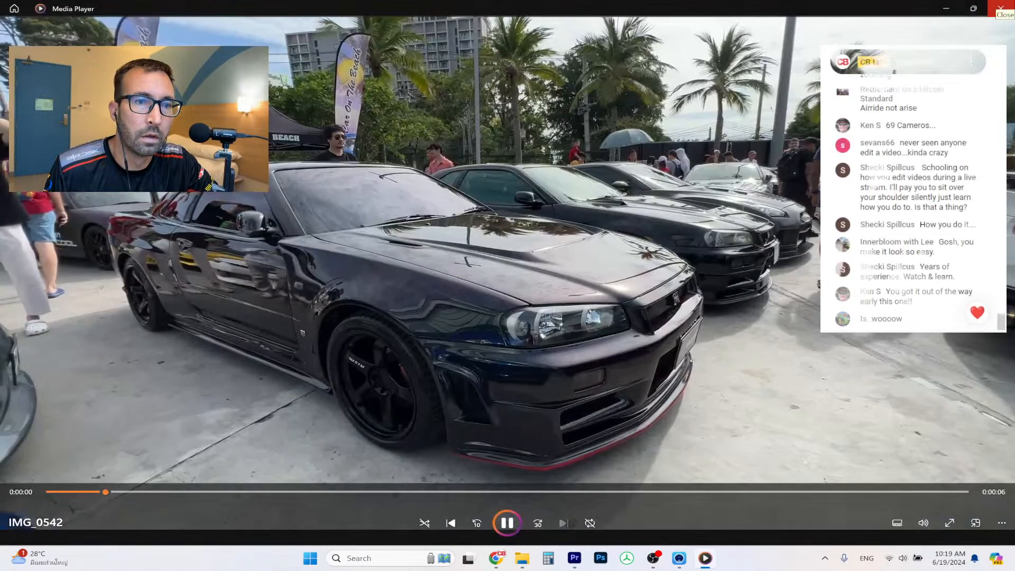
{"action": "left_click", "coordinate": [1001, 8]}
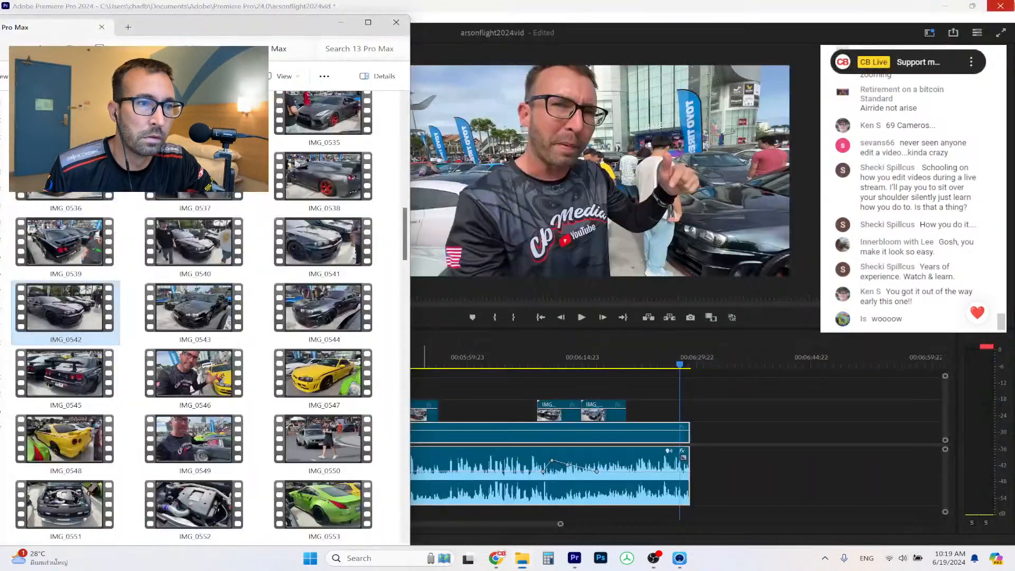
{"action": "left_click", "coordinate": [308, 320]}
{"action": "double_click", "coordinate": [307, 320]}
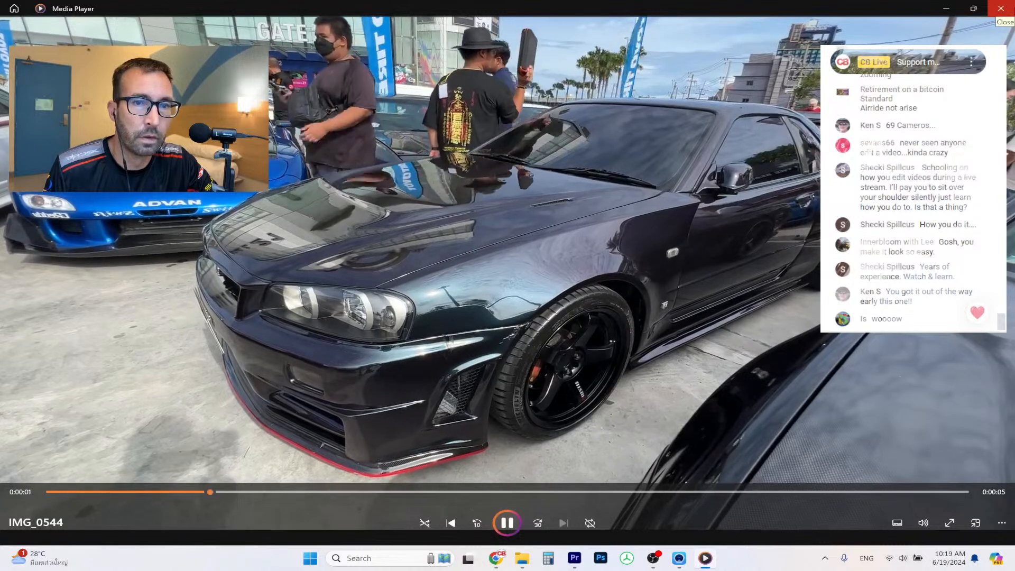
{"action": "left_click", "coordinate": [1002, 8]}
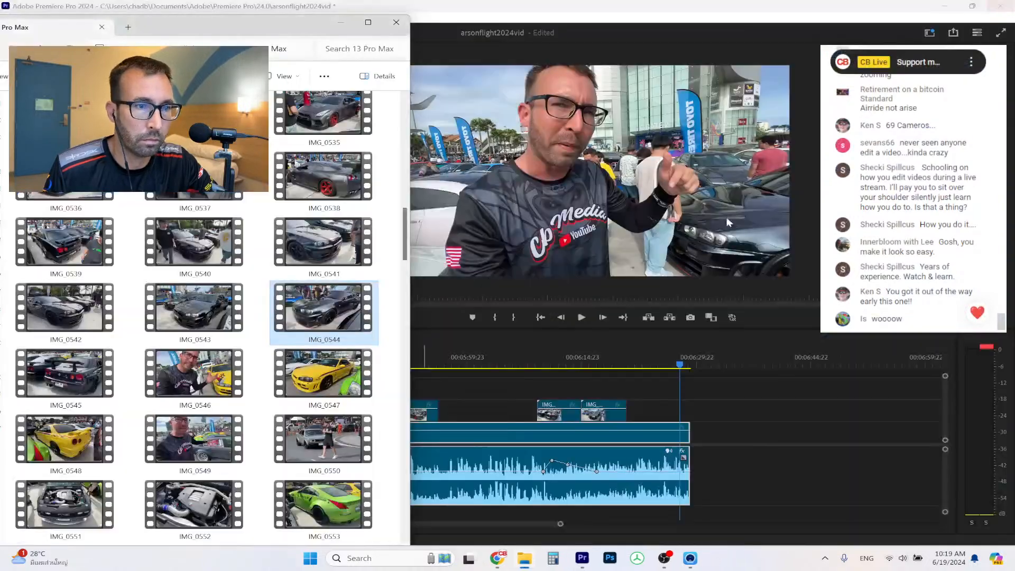
Replace the second B-roll clip on V2 above IMG_0533 with IMG_0544 from the folder.
{"action": "left_click_drag", "start_coordinate": [334, 319], "coordinate": [611, 406]}
{"action": "left_click", "coordinate": [605, 414]}
{"action": "key", "text": "Delete"}
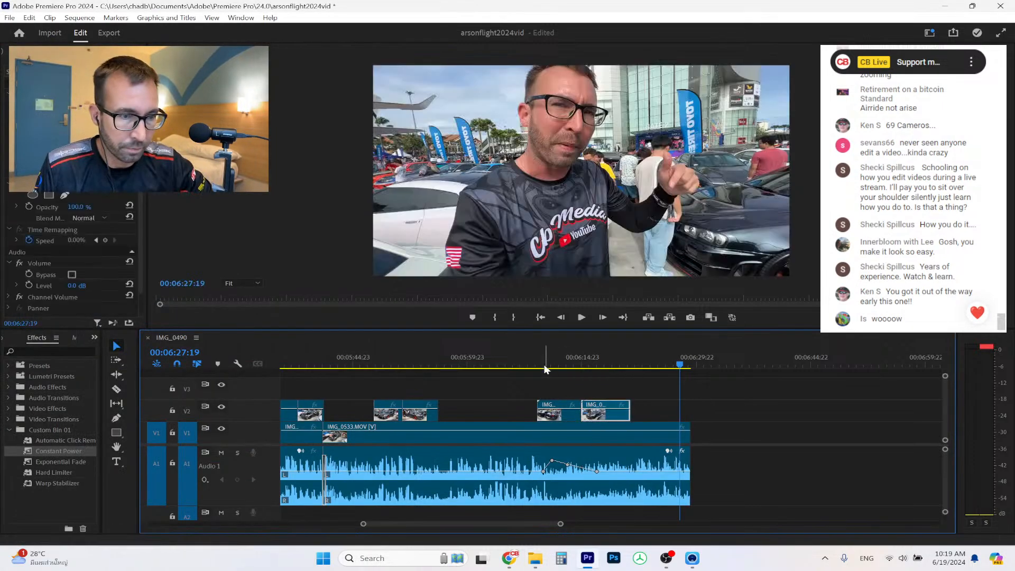
Trim IMG_0545 and IMG_0544 on V2, butt them together starting at about 00:06:08:13, and play the B-roll back.
{"action": "left_click", "coordinate": [533, 363]}
{"action": "left_click_drag", "start_coordinate": [560, 524], "coordinate": [495, 524]}
{"action": "left_click_drag", "start_coordinate": [629, 414], "coordinate": [657, 415]}
{"action": "left_click_drag", "start_coordinate": [742, 404], "coordinate": [795, 404]}
{"action": "left_click", "coordinate": [848, 415]}
{"action": "left_click_drag", "start_coordinate": [855, 421], "coordinate": [795, 421]}
{"action": "left_click_drag", "start_coordinate": [880, 405], "coordinate": [876, 405]}
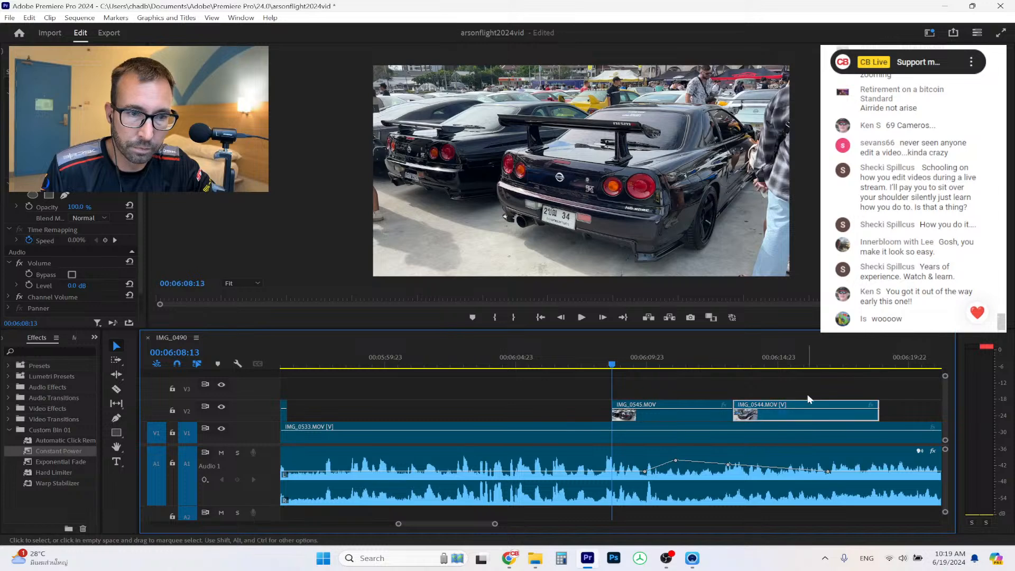
{"action": "left_click", "coordinate": [584, 317]}
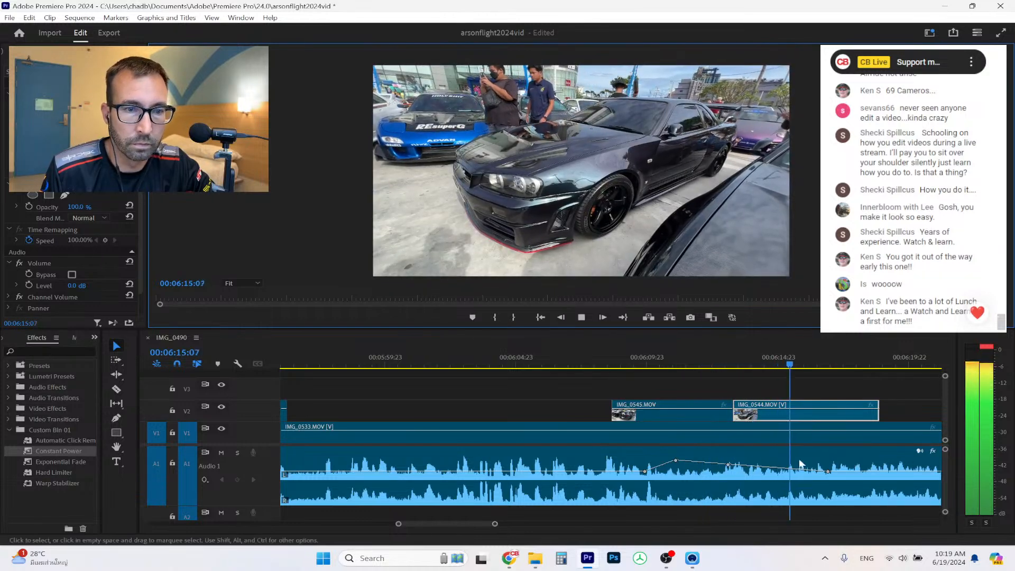
{"action": "key", "text": "space"}
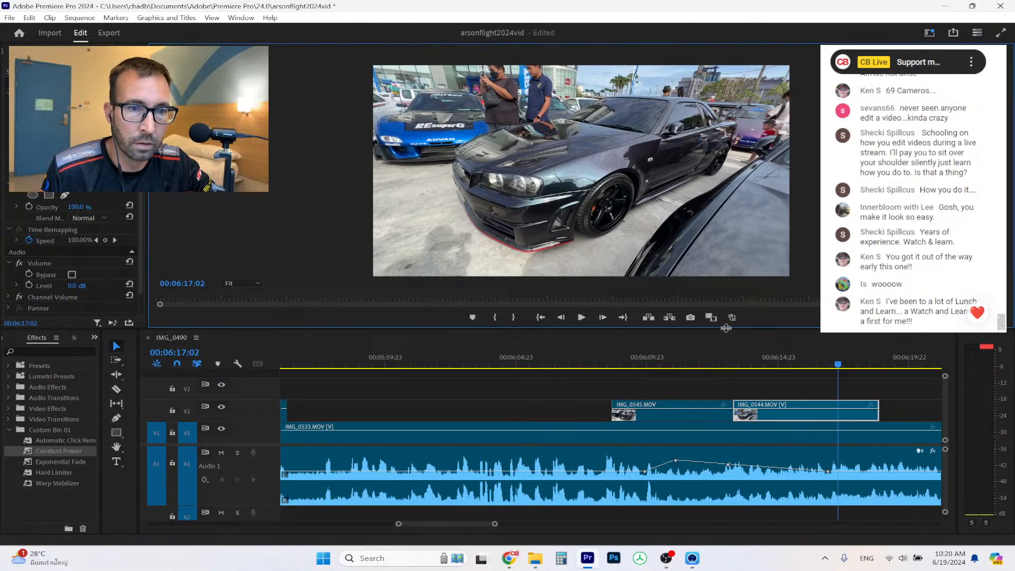
Unlink IMG_0544 from its audio and delete the audio part on A3.
{"action": "left_click_drag", "start_coordinate": [725, 330], "coordinate": [719, 278]}
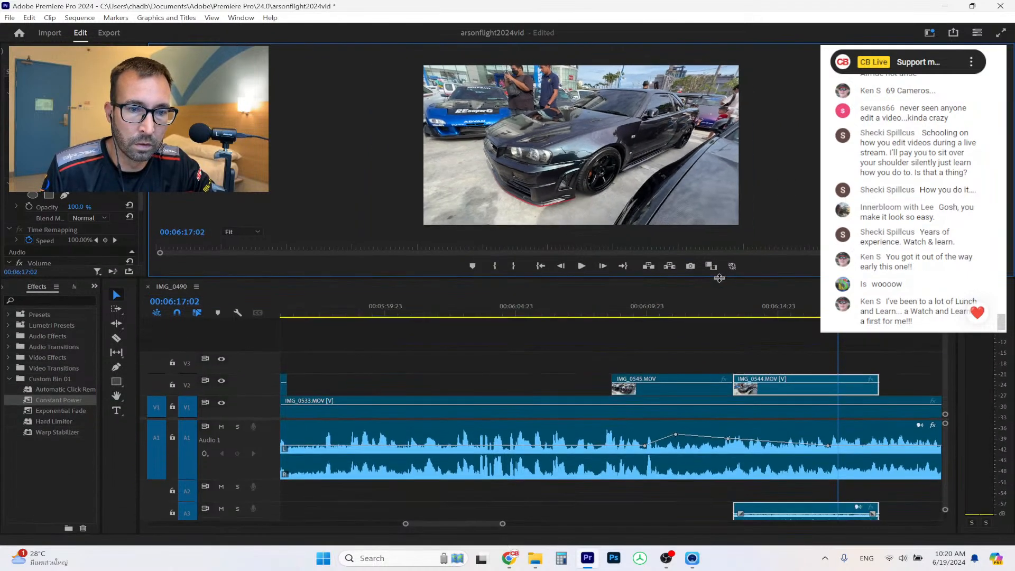
{"action": "right_click", "coordinate": [789, 385]}
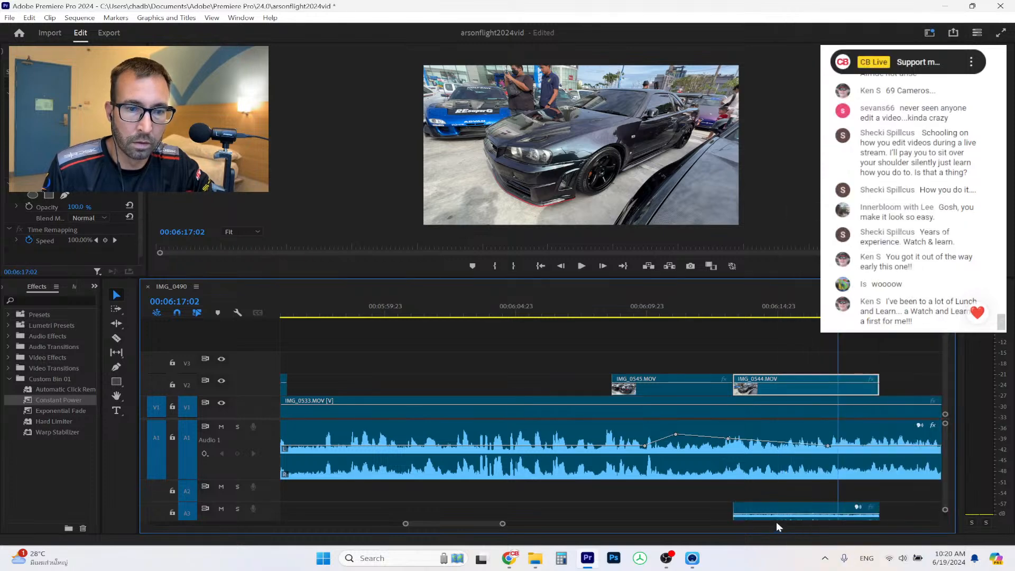
{"action": "left_click", "coordinate": [779, 517]}
{"action": "key", "text": "Delete"}
Shorten the end of IMG_0545, move IMG_0544 up against it, and play back from 00:06:08:01 towards the end of IMG_0533.
{"action": "left_click_drag", "start_coordinate": [608, 312], "coordinate": [721, 319]}
{"action": "left_click_drag", "start_coordinate": [731, 378], "coordinate": [720, 379]}
{"action": "left_click_drag", "start_coordinate": [782, 380], "coordinate": [765, 380]}
{"action": "left_click", "coordinate": [601, 312]}
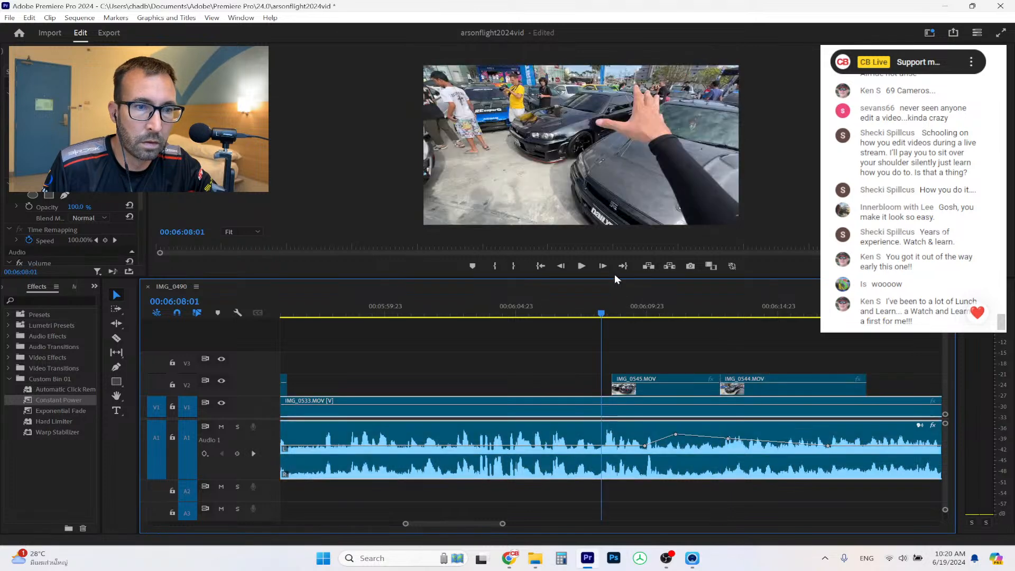
{"action": "left_click", "coordinate": [581, 266]}
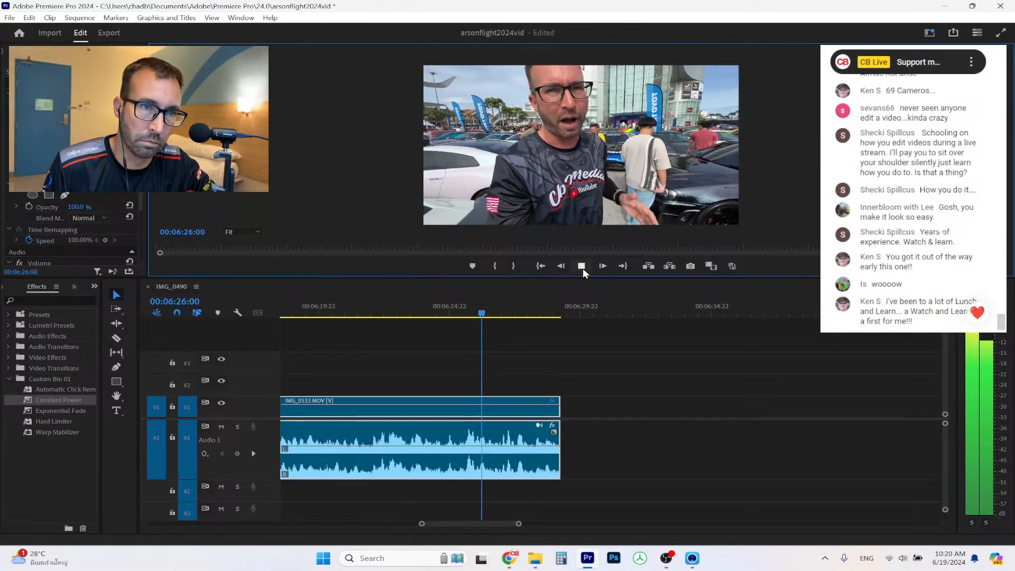
{"action": "left_click", "coordinate": [582, 266]}
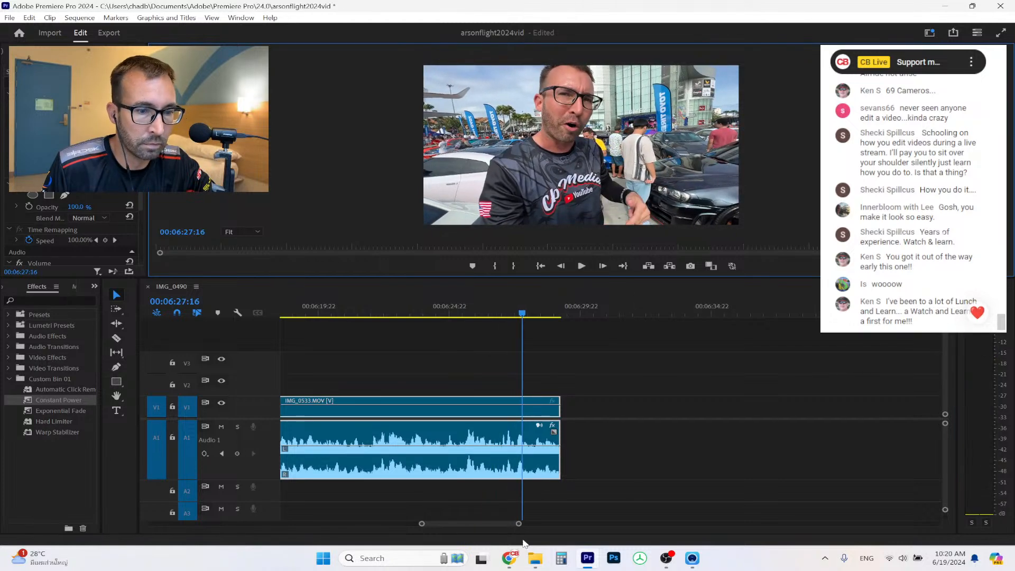
Add IMG_0546 to V1 after IMG_0533, trim its start to 00:06:31:12, and ripple delete the gap between the two clips.
{"action": "key", "text": "alt+Tab"}
{"action": "left_click_drag", "start_coordinate": [222, 373], "coordinate": [582, 404]}
{"action": "left_click_drag", "start_coordinate": [577, 311], "coordinate": [622, 312]}
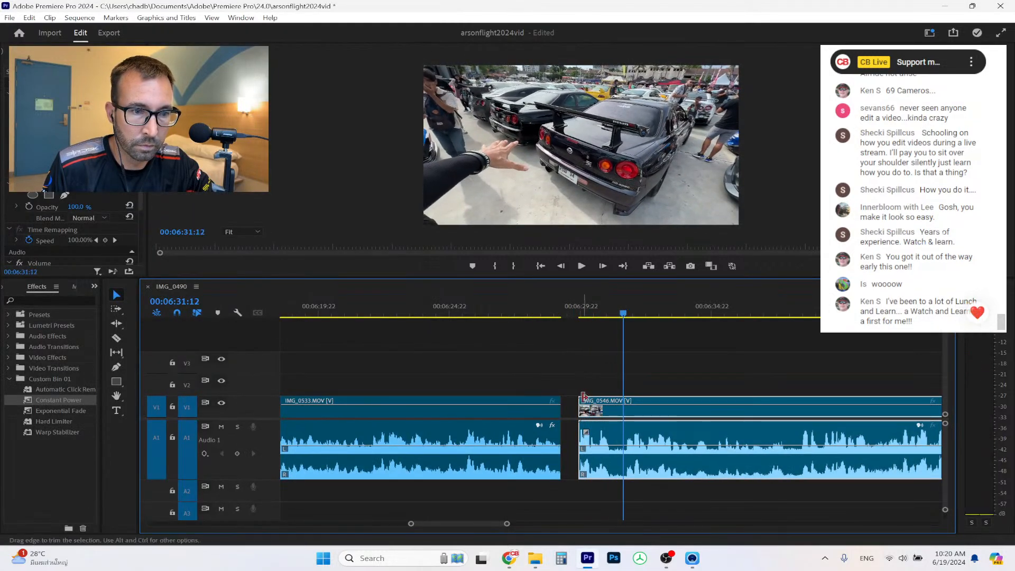
{"action": "left_click_drag", "start_coordinate": [583, 397], "coordinate": [624, 400]}
{"action": "right_click", "coordinate": [608, 407]}
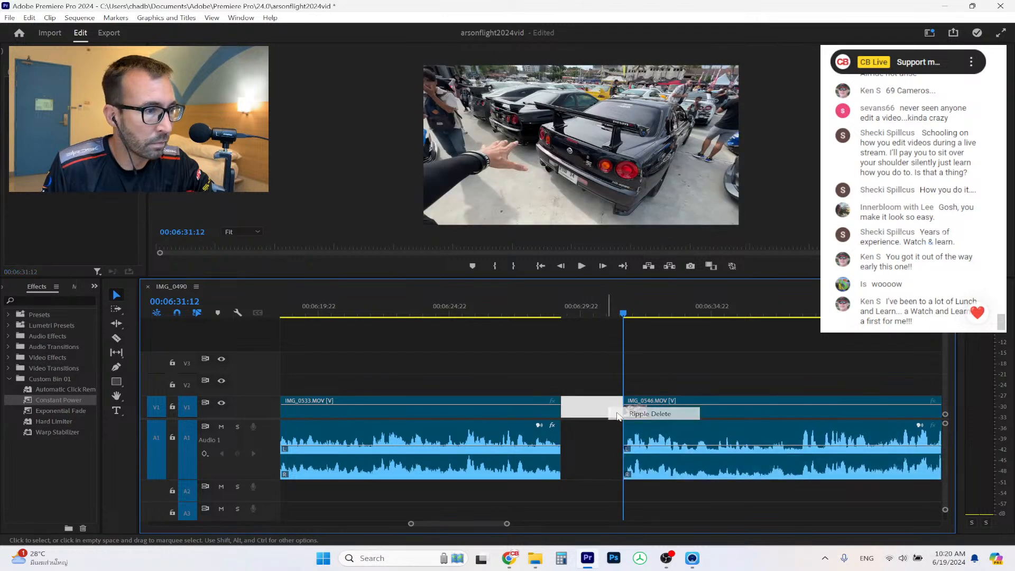
{"action": "left_click", "coordinate": [629, 414]}
Apply a Constant Power crossfade to the audio join of IMG_0533 and IMG_0546 and play it back.
{"action": "left_click_drag", "start_coordinate": [74, 401], "coordinate": [219, 415]}
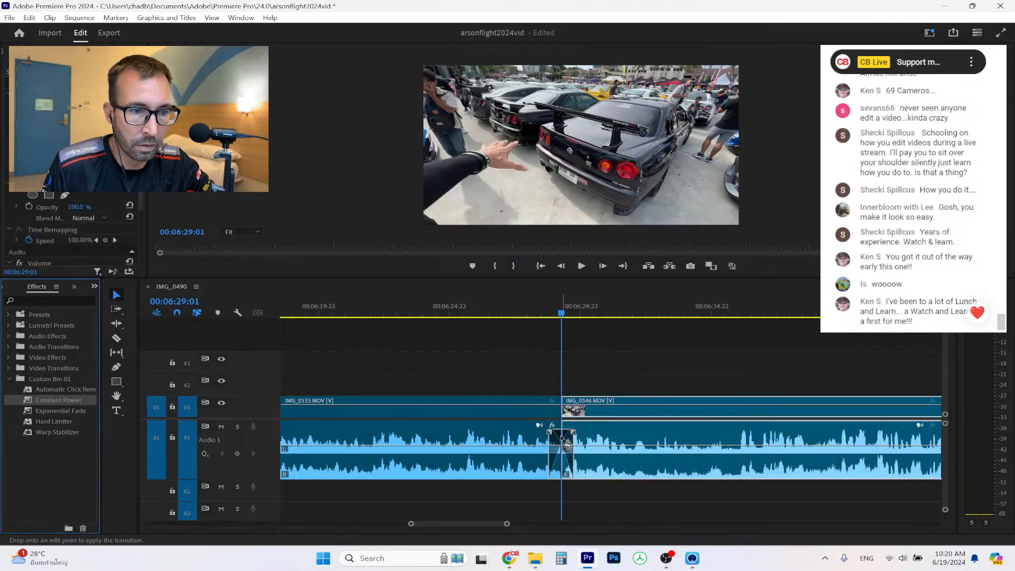
{"action": "left_click", "coordinate": [536, 314]}
{"action": "left_click", "coordinate": [584, 266]}
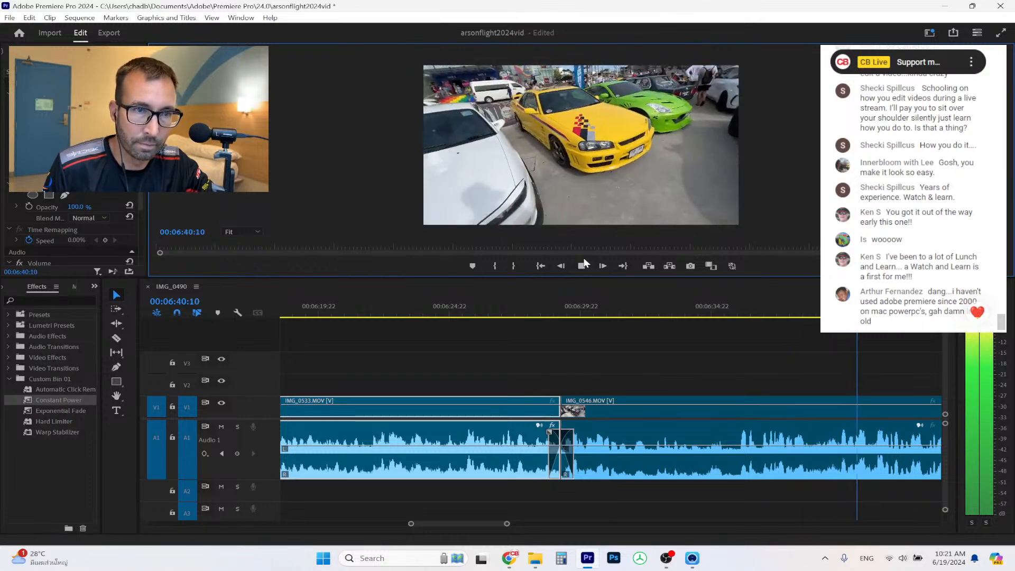
Replay IMG_0546 from 00:06:34:05 and split the clip at 00:06:39:18.
{"action": "left_click", "coordinate": [696, 312]}
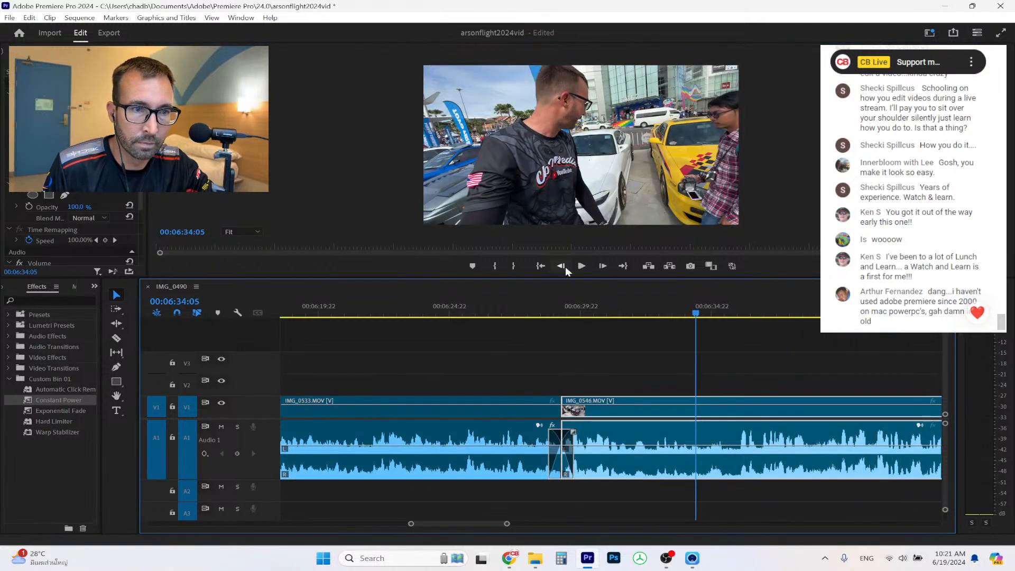
{"action": "left_click", "coordinate": [582, 266]}
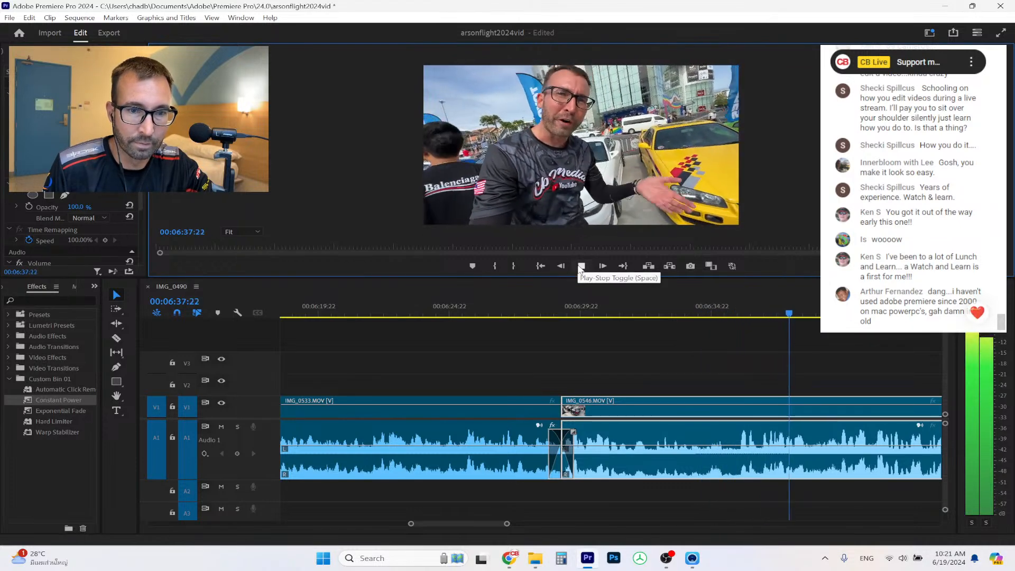
{"action": "left_click", "coordinate": [581, 266]}
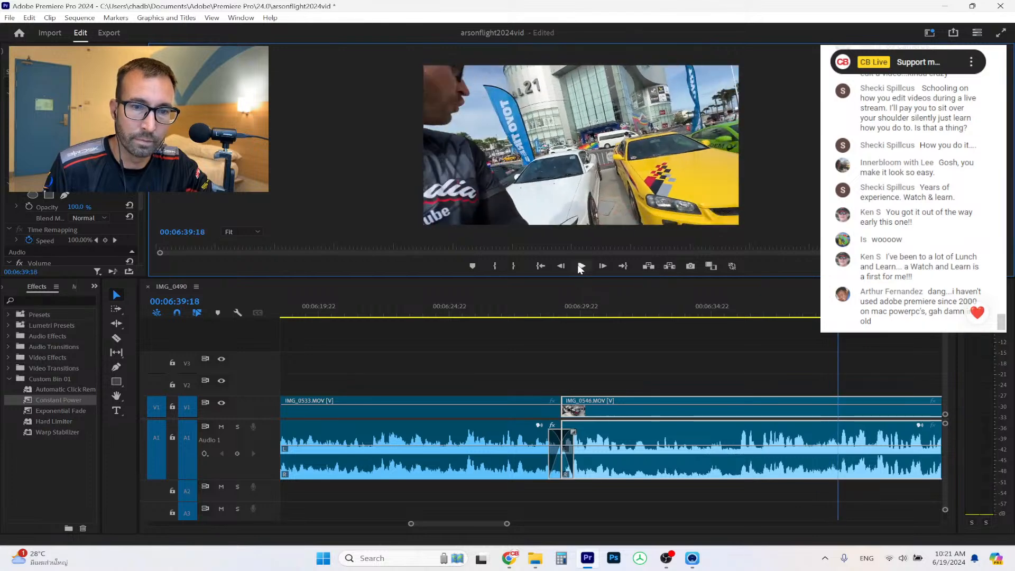
{"action": "left_click", "coordinate": [116, 338]}
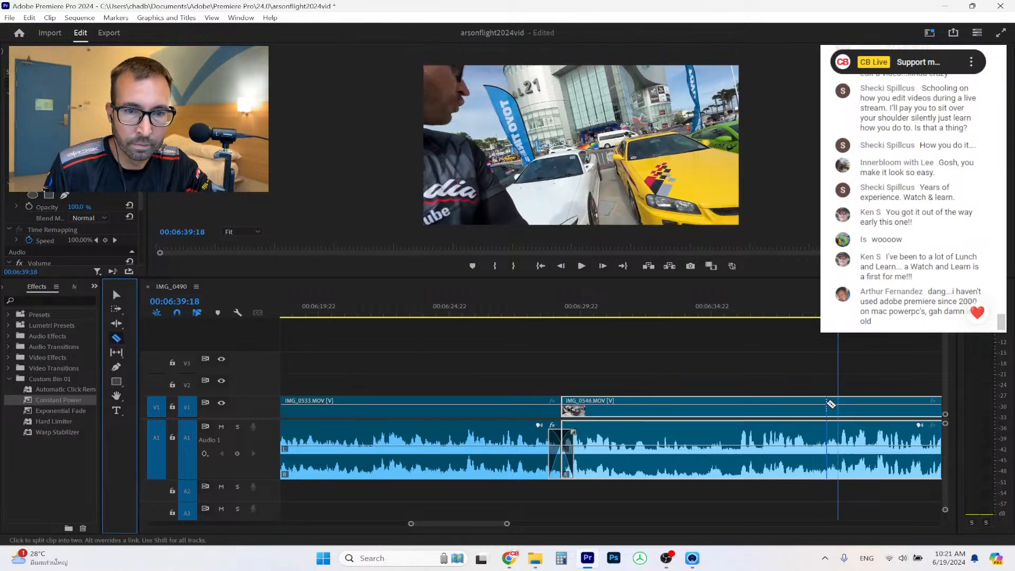
{"action": "left_click", "coordinate": [835, 405]}
Play on to 00:06:41:28, split IMG_0546 again shortly before that point, delete the short middle piece, and close the gap.
{"action": "left_click", "coordinate": [582, 266]}
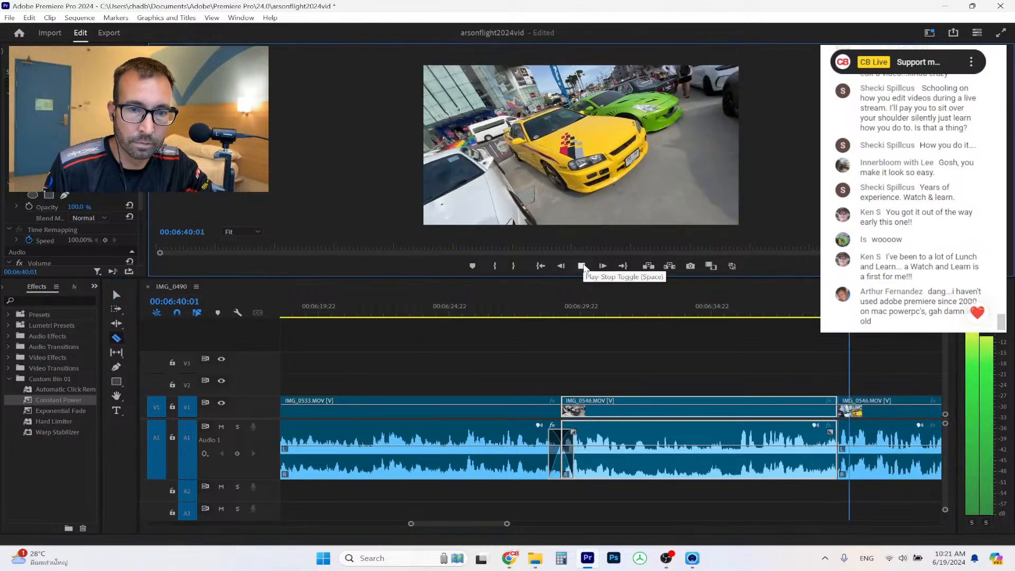
{"action": "left_click", "coordinate": [584, 268]}
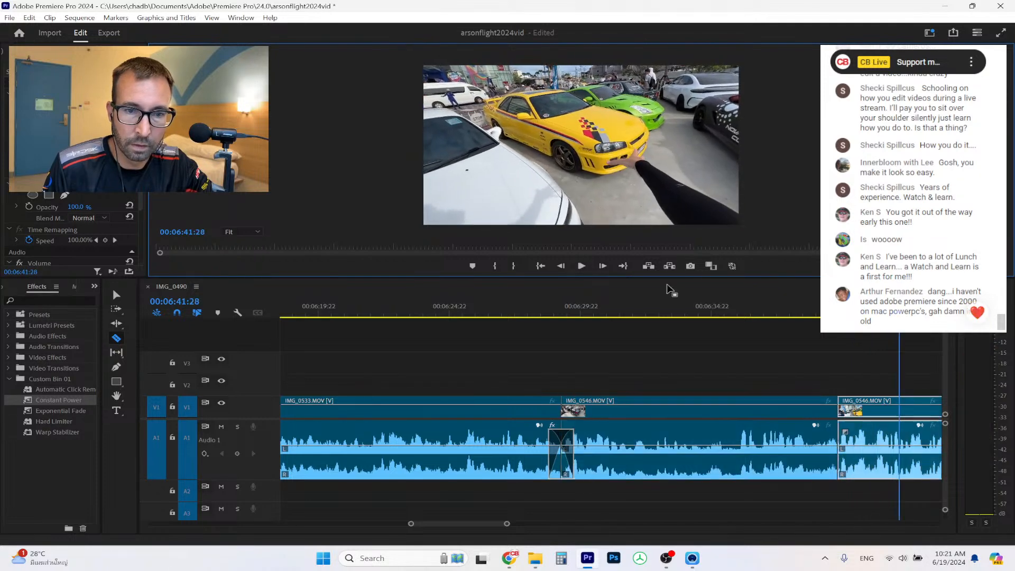
{"action": "left_click", "coordinate": [875, 409]}
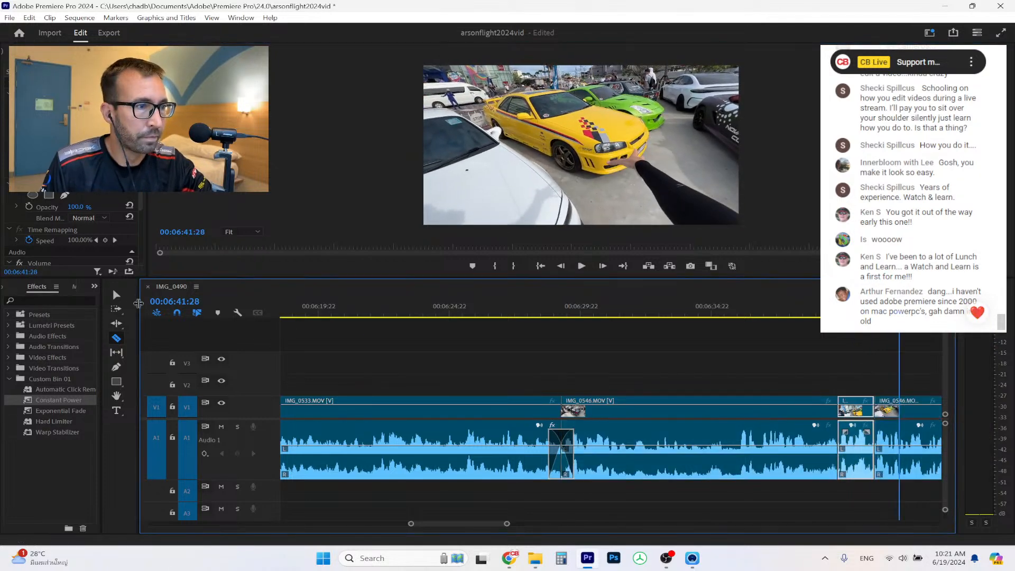
{"action": "left_click", "coordinate": [117, 294]}
{"action": "left_click", "coordinate": [861, 413]}
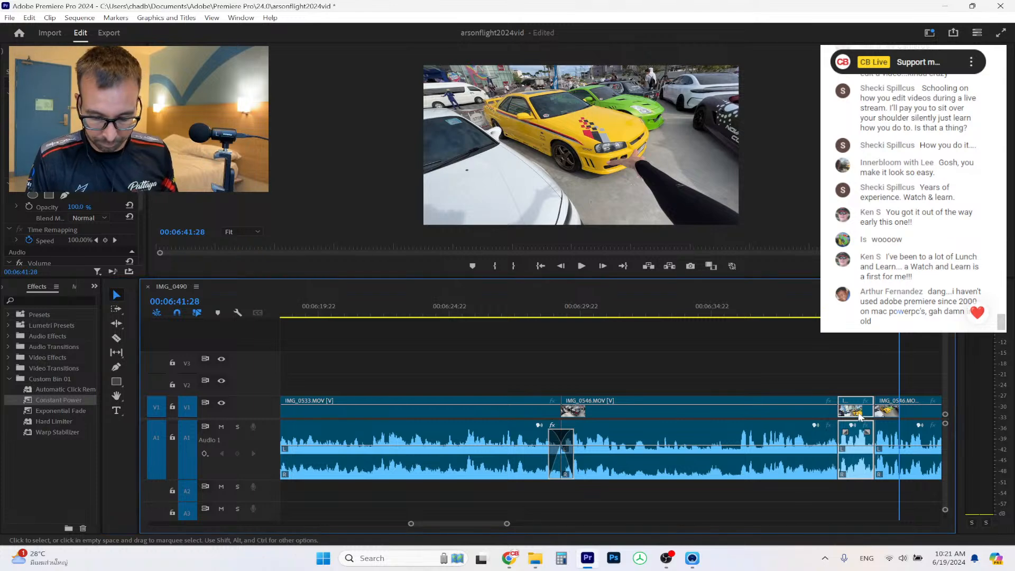
{"action": "key", "text": "Delete"}
{"action": "left_click", "coordinate": [861, 416]}
{"action": "key", "text": "Delete"}
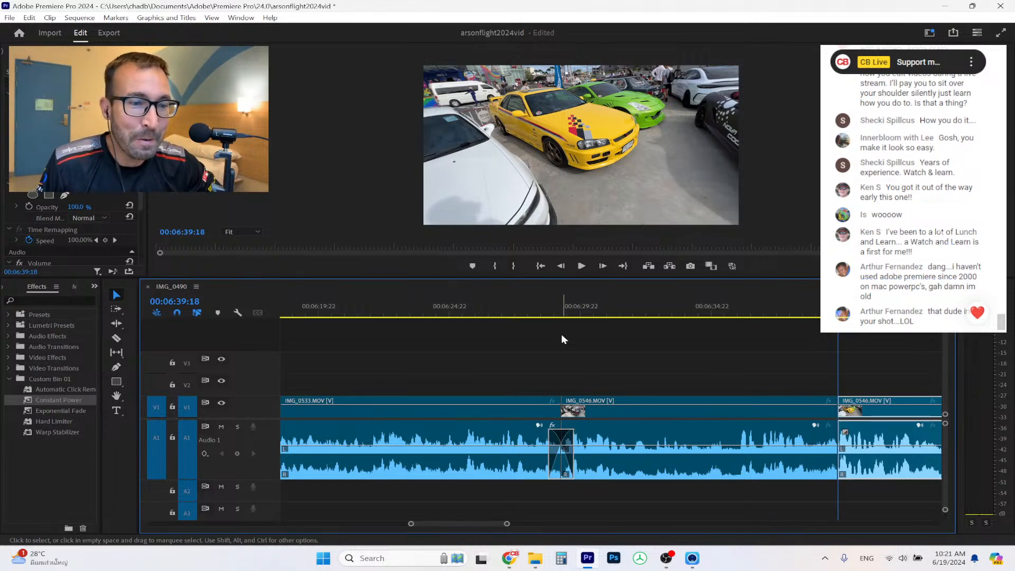
Play back across the new cut and apply a short Constant Power crossfade between the two IMG_0546 parts.
{"action": "left_click", "coordinate": [543, 305]}
{"action": "left_click", "coordinate": [582, 266]}
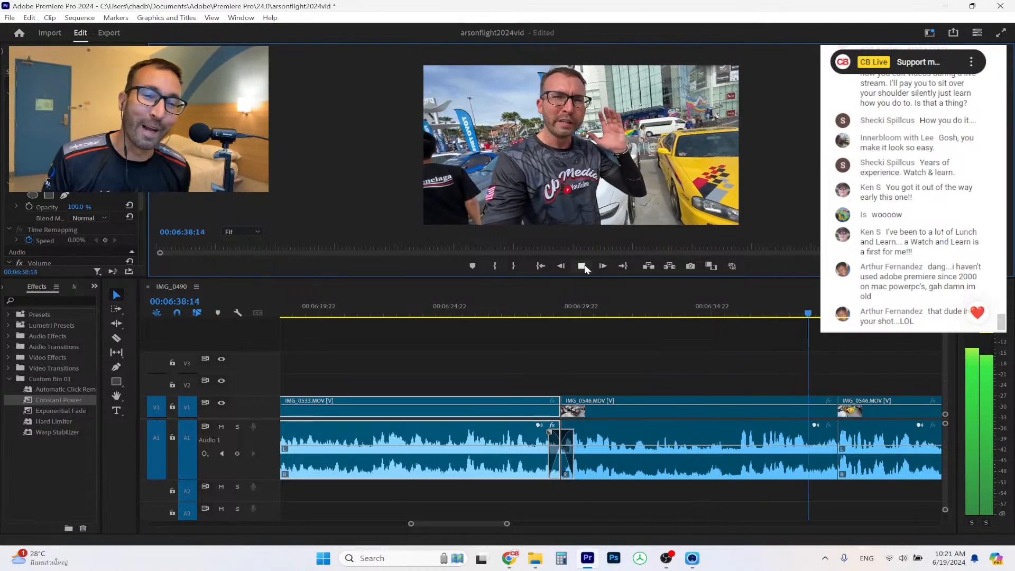
{"action": "left_click", "coordinate": [583, 267]}
{"action": "left_click_drag", "start_coordinate": [78, 399], "coordinate": [739, 428]}
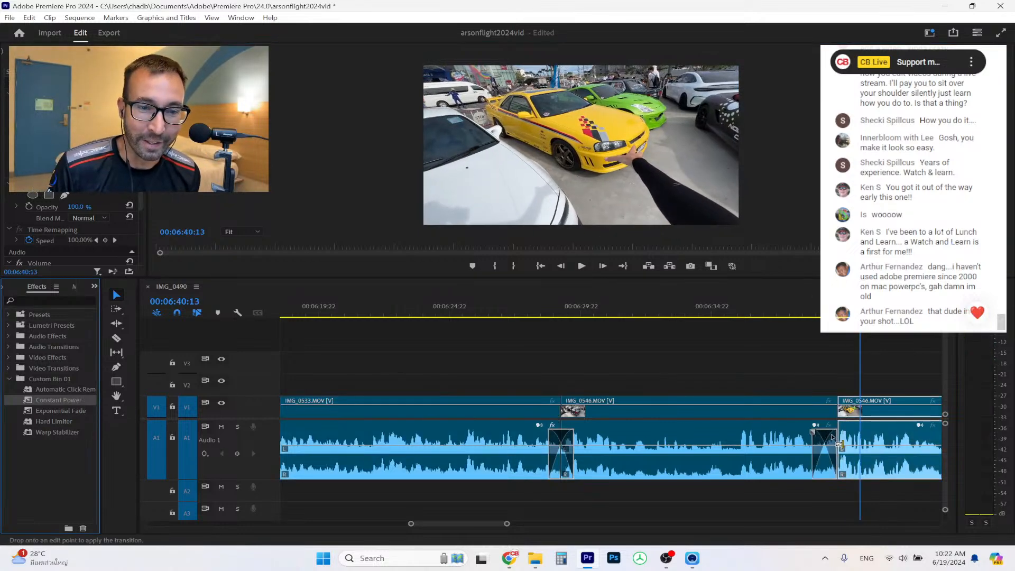
{"action": "left_click_drag", "start_coordinate": [850, 432], "coordinate": [852, 437]}
Play back the join from 00:06:27:15, shorten the crossfade between IMG_0533 and IMG_0546, and listen to it again.
{"action": "left_click", "coordinate": [521, 308]}
{"action": "left_click", "coordinate": [582, 266]}
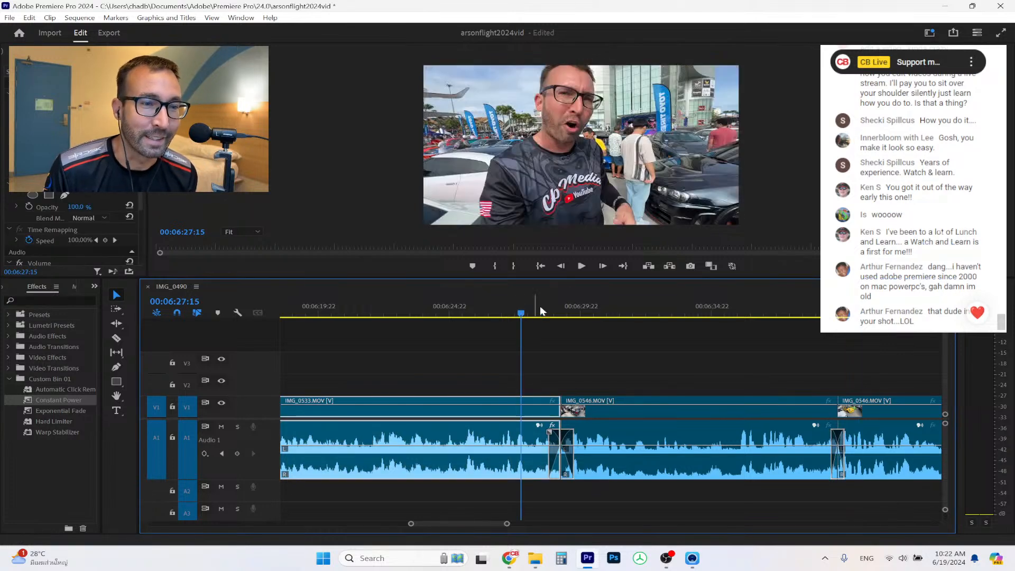
{"action": "left_click", "coordinate": [582, 266]}
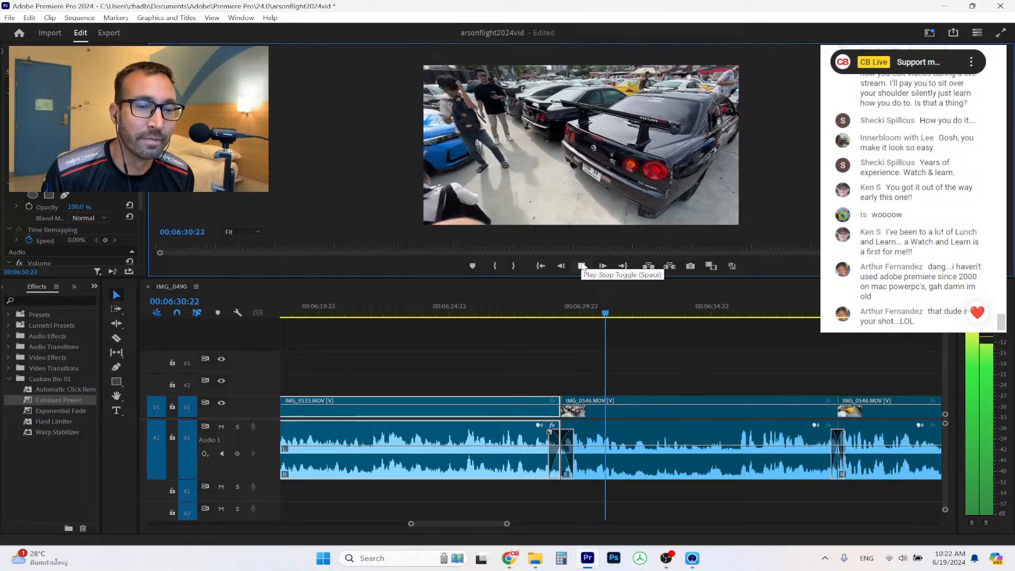
{"action": "left_click_drag", "start_coordinate": [551, 442], "coordinate": [558, 442]}
{"action": "left_click", "coordinate": [535, 315]}
{"action": "left_click", "coordinate": [582, 266]}
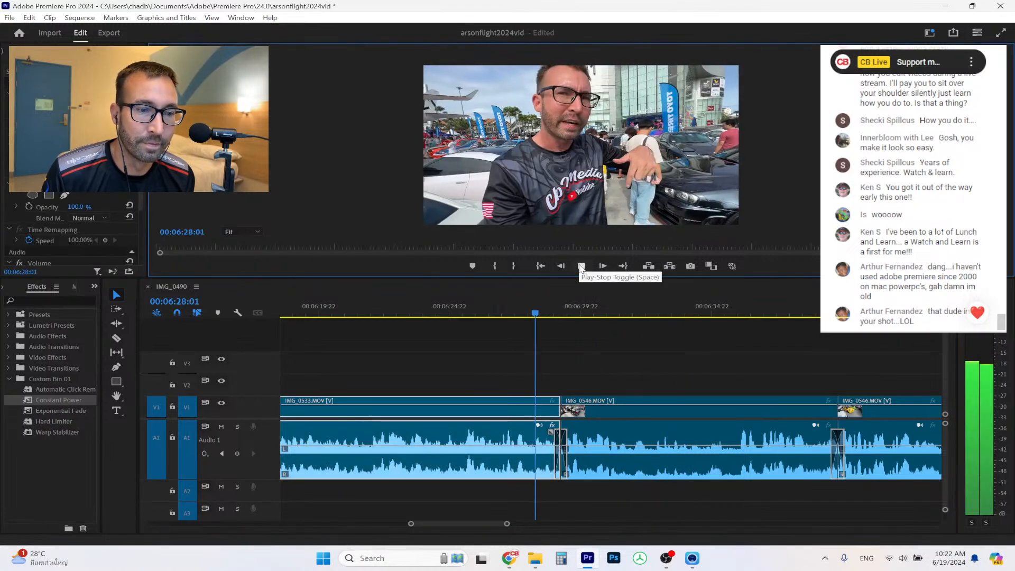
{"action": "left_click", "coordinate": [581, 267]}
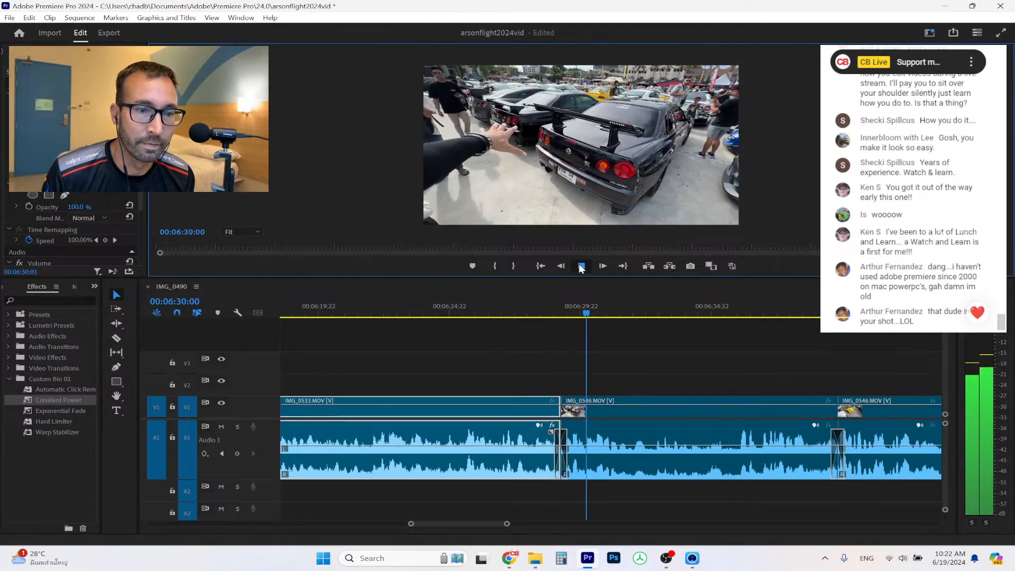
Trim the start of the IMG_0546 clip following IMG_0533 to 00:06:29:13 and close the resulting gap.
{"action": "left_click_drag", "start_coordinate": [509, 525], "coordinate": [476, 526]}
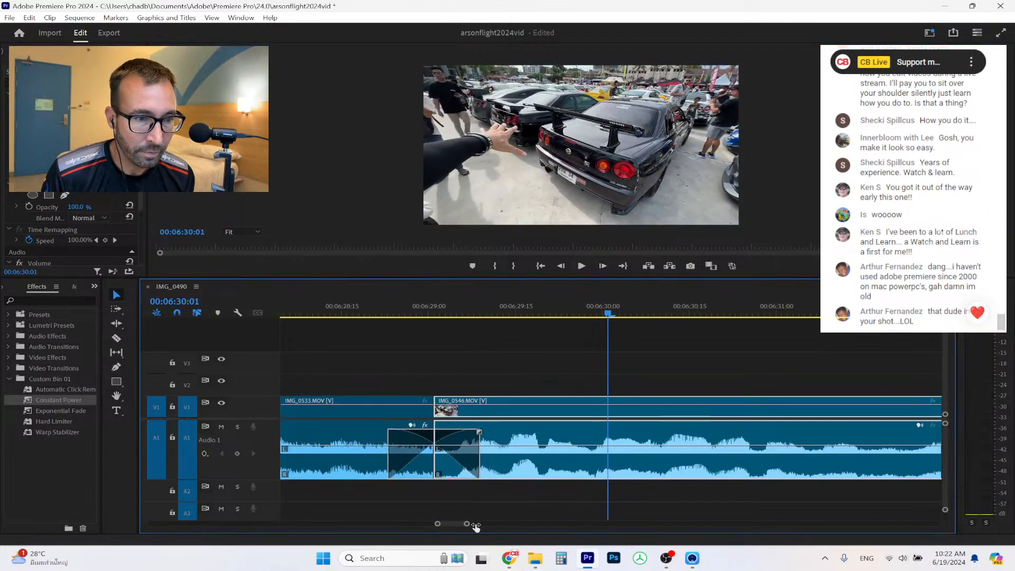
{"action": "left_click", "coordinate": [499, 312]}
{"action": "left_click", "coordinate": [581, 266]}
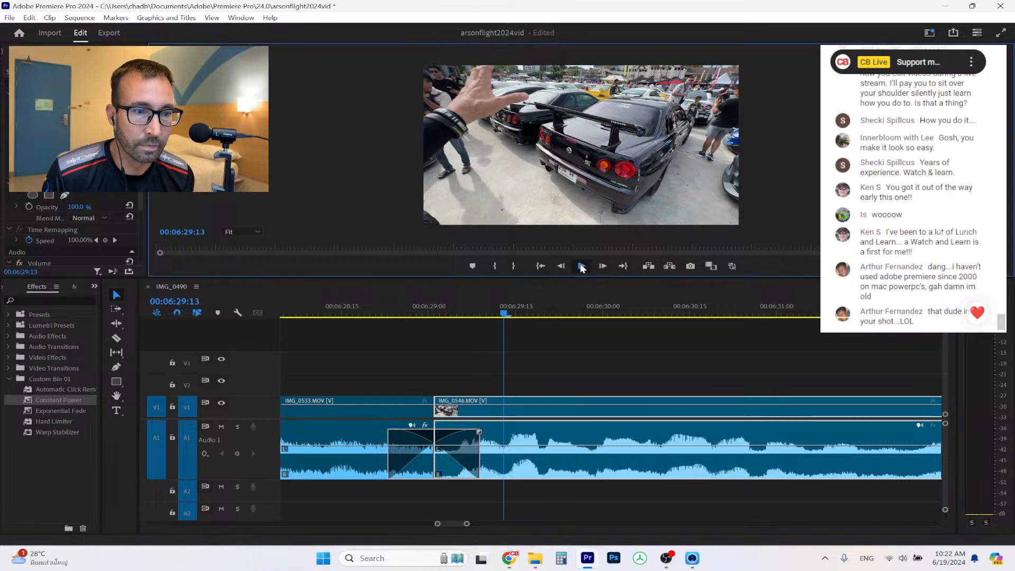
{"action": "left_click_drag", "start_coordinate": [439, 401], "coordinate": [504, 401]}
{"action": "right_click", "coordinate": [471, 410]}
{"action": "left_click", "coordinate": [481, 415]}
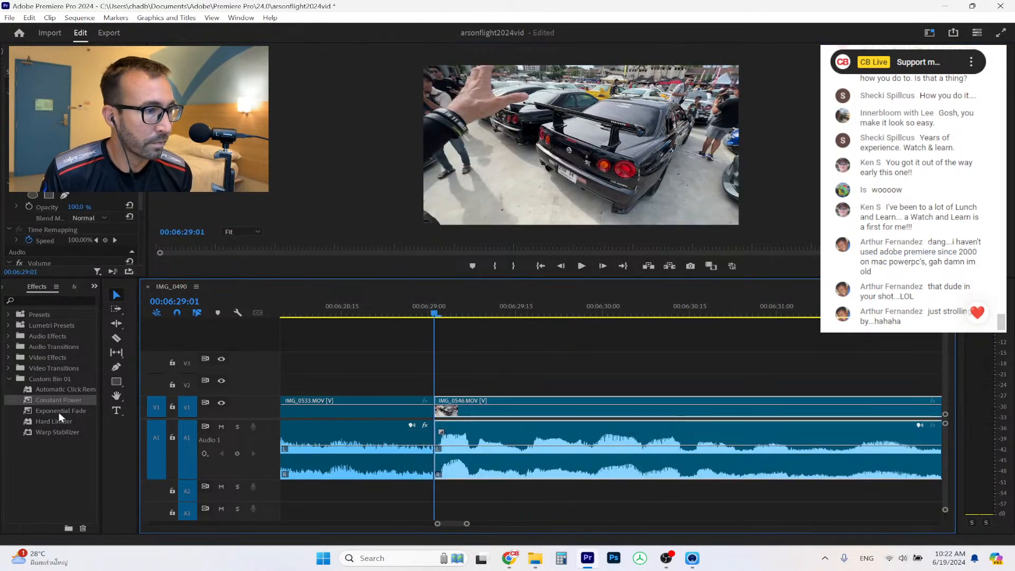
Apply a shortened Constant Power crossfade between IMG_0533 and IMG_0546, and play back from 00:06:28:10 to 00:07:04:18.
{"action": "left_click_drag", "start_coordinate": [424, 439], "coordinate": [435, 442]}
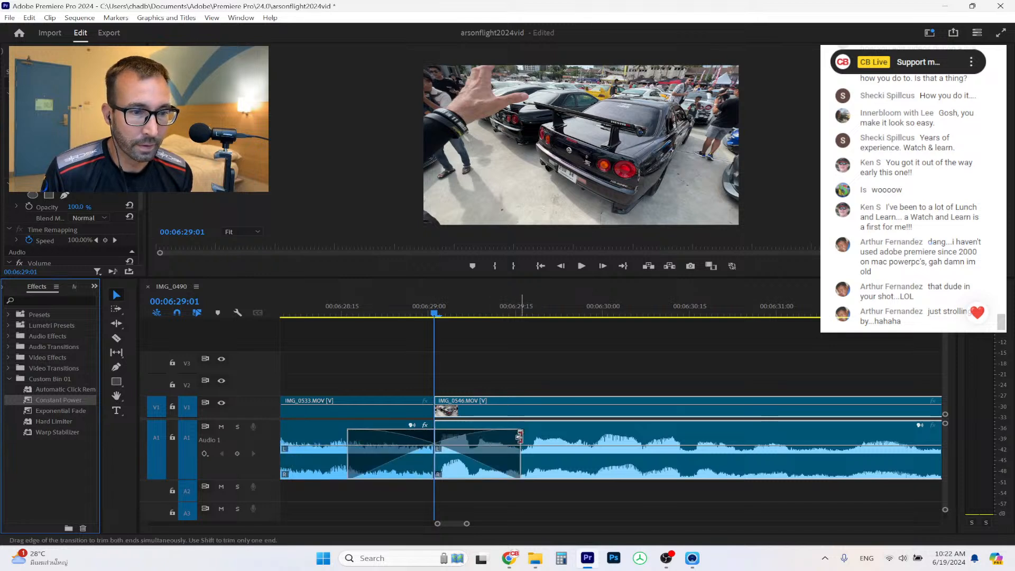
{"action": "left_click_drag", "start_coordinate": [522, 433], "coordinate": [480, 445]}
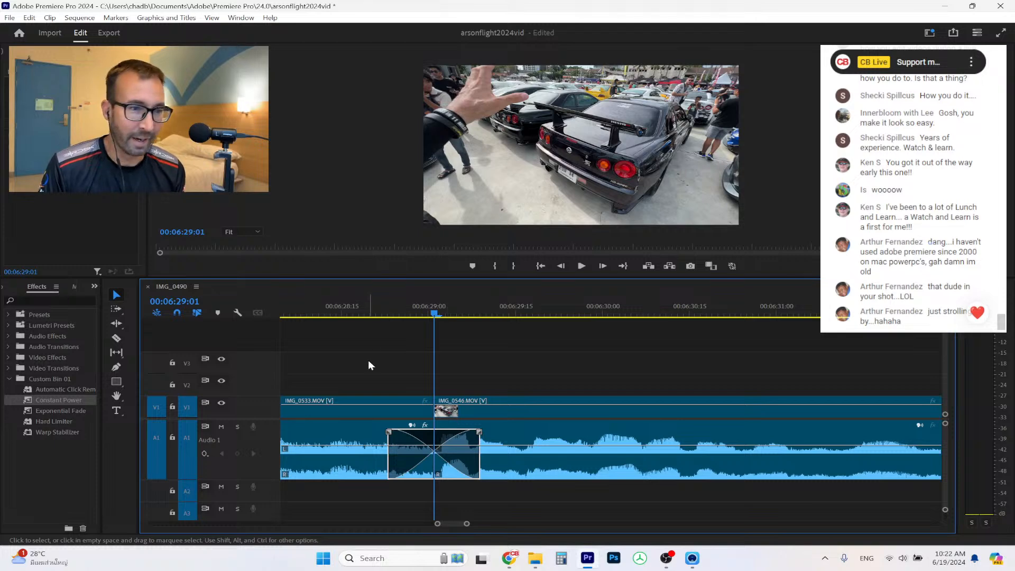
{"action": "left_click", "coordinate": [315, 308]}
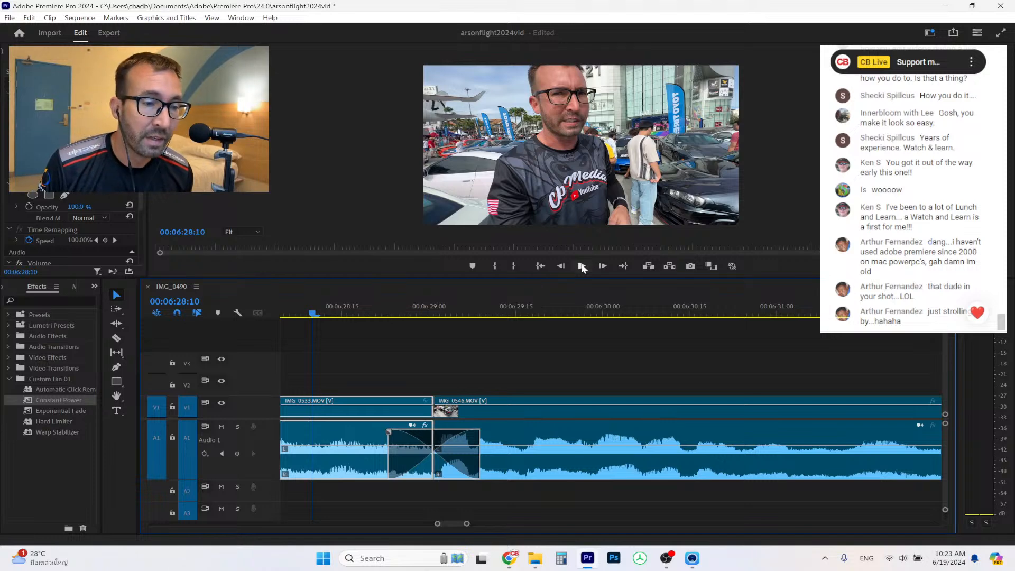
{"action": "left_click", "coordinate": [582, 266]}
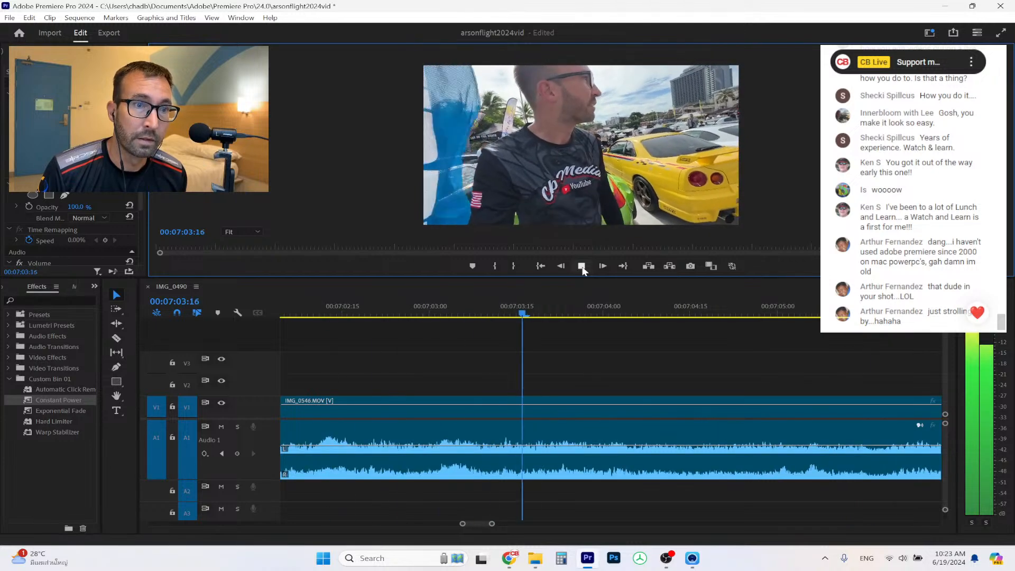
{"action": "left_click", "coordinate": [582, 267]}
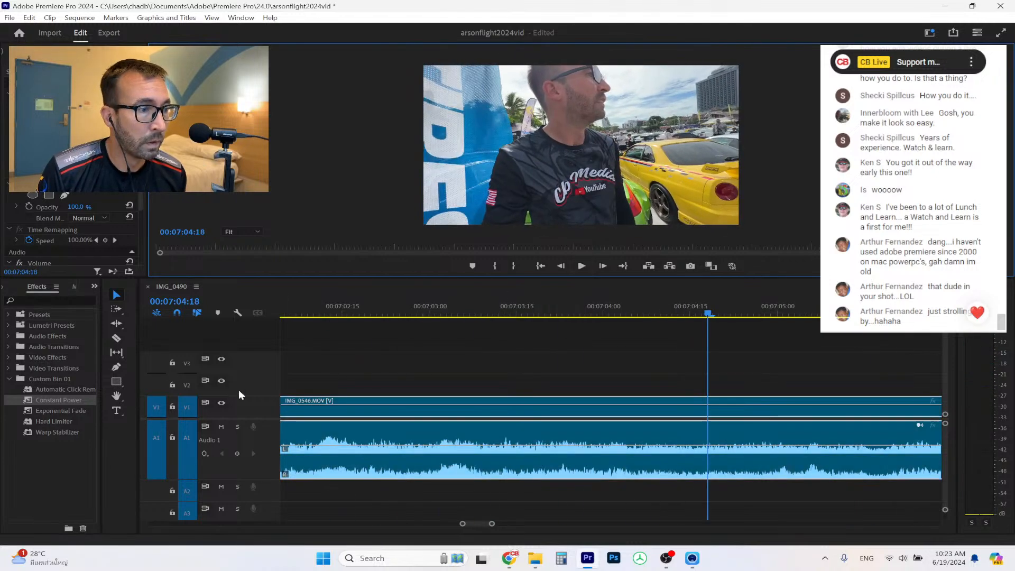
Split the last IMG_0546 clip at about 00:07:04:18 and delete the leftover end piece.
{"action": "left_click", "coordinate": [118, 339]}
{"action": "left_click", "coordinate": [711, 408]}
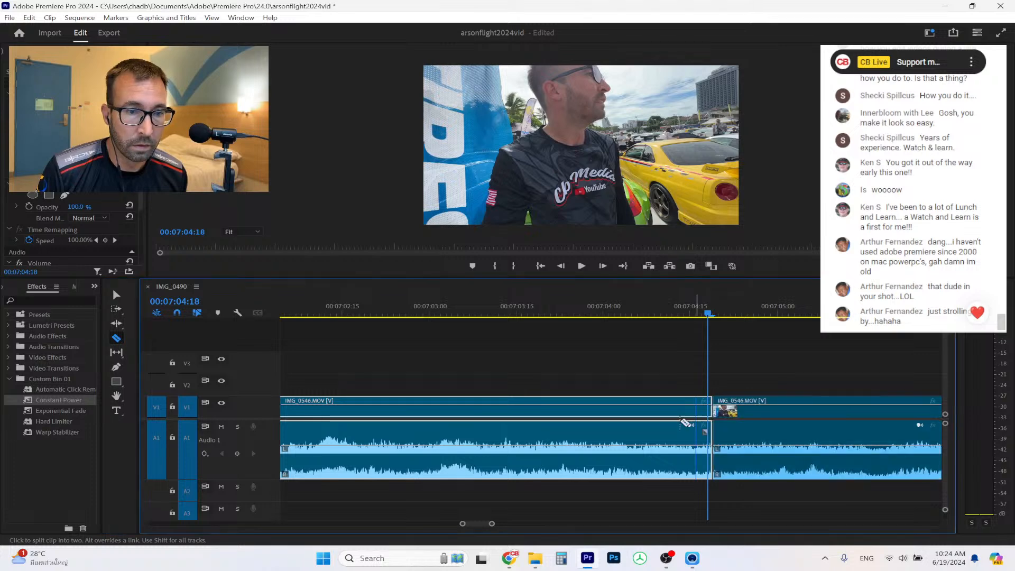
{"action": "mouse_move", "coordinate": [493, 527]}
{"action": "left_mouse_down"}
{"action": "mouse_move", "coordinate": [529, 525]}
{"action": "mouse_move", "coordinate": [495, 525]}
{"action": "mouse_move", "coordinate": [513, 525]}
{"action": "left_mouse_up"}
{"action": "left_click", "coordinate": [116, 295]}
{"action": "left_click", "coordinate": [646, 415]}
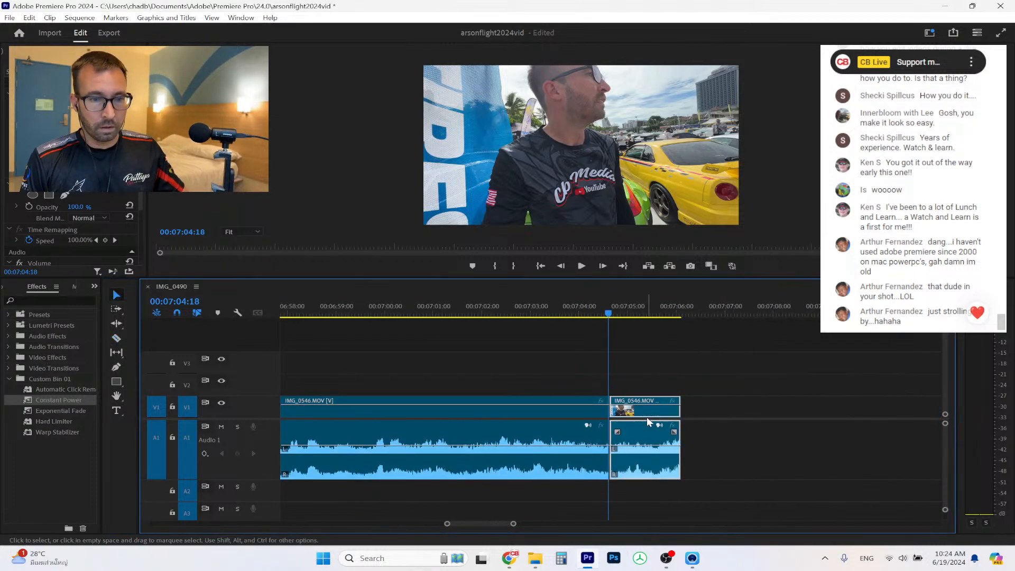
{"action": "key", "text": "Delete"}
Add IMG_0547 and IMG_0548 from the 13 Pro Max folder to the sequence after IMG_0546 and delete their audio.
{"action": "left_click", "coordinate": [536, 558]}
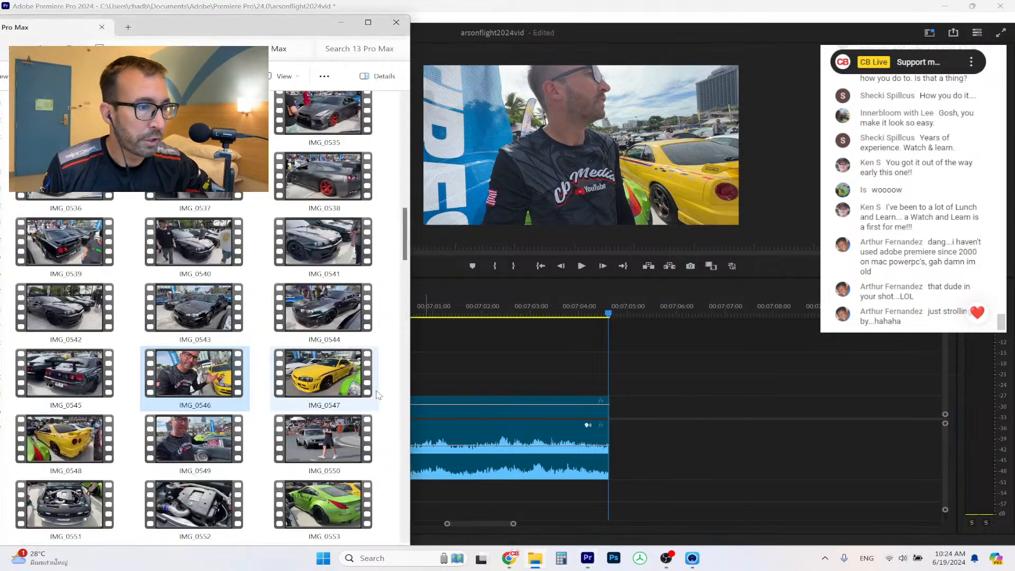
{"action": "left_click_drag", "start_coordinate": [364, 387], "coordinate": [666, 415]}
{"action": "left_click_drag", "start_coordinate": [134, 429], "coordinate": [775, 415]}
{"action": "right_click", "coordinate": [865, 389]}
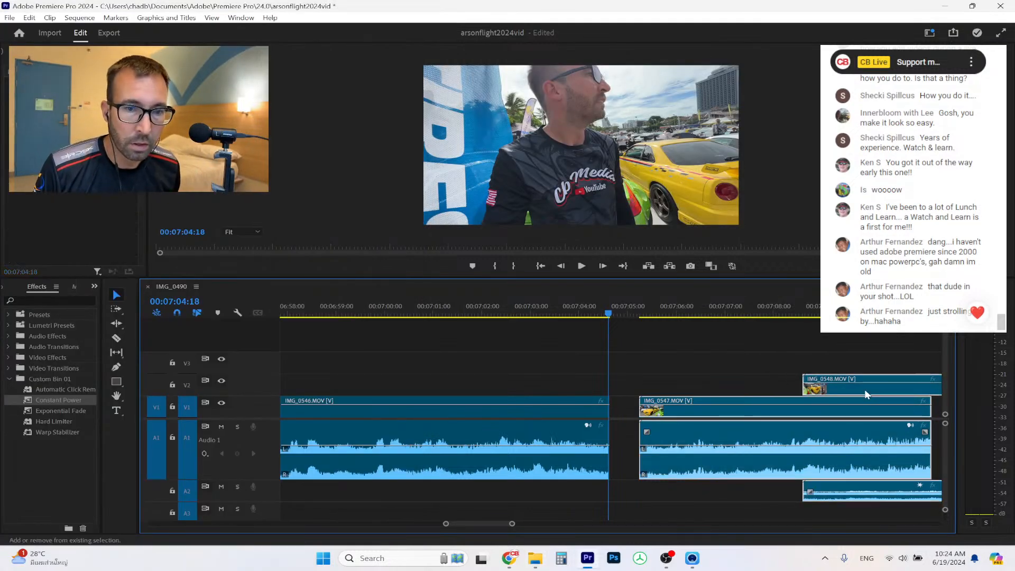
{"action": "left_click", "coordinate": [857, 497]}
{"action": "key", "text": "Delete"}
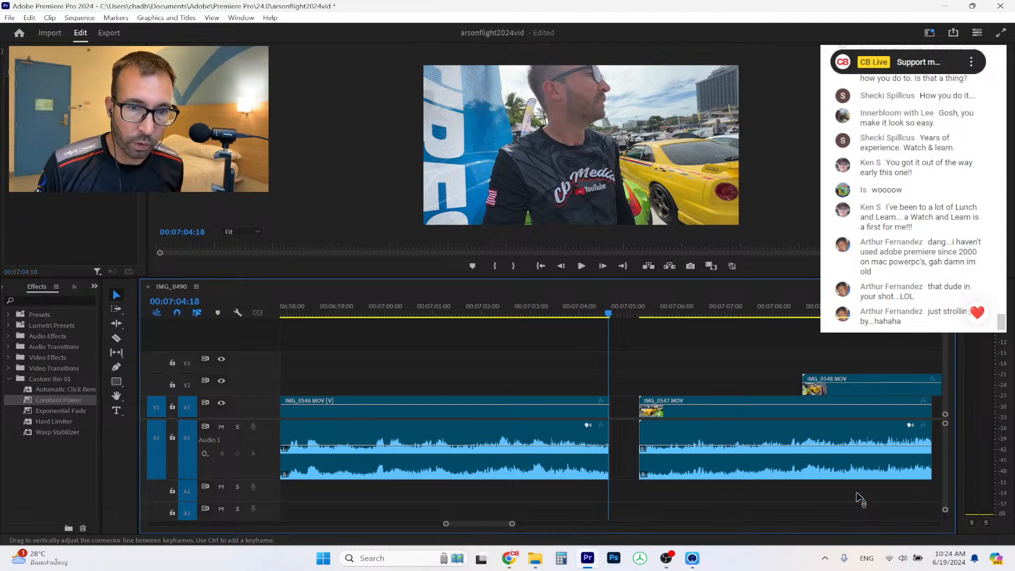
{"action": "left_click", "coordinate": [843, 447]}
{"action": "key", "text": "Delete"}
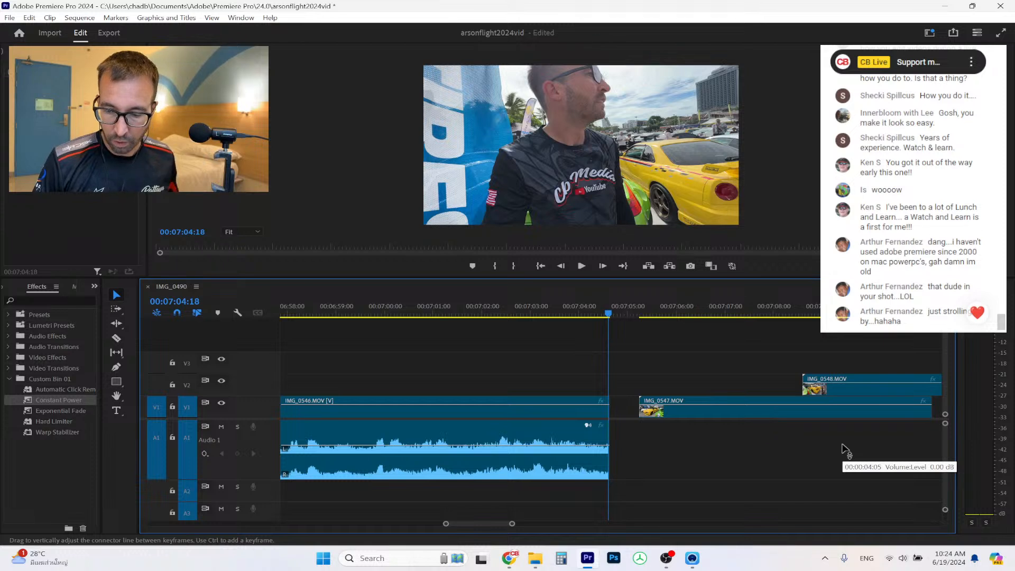
Place the IMG_0547 and IMG_0548 video on V2 back to back, and shift both earlier over the last IMG_0546 clip.
{"action": "left_click", "coordinate": [704, 410]}
{"action": "left_click_drag", "start_coordinate": [753, 400], "coordinate": [401, 380]}
{"action": "left_click_drag", "start_coordinate": [880, 389], "coordinate": [682, 375]}
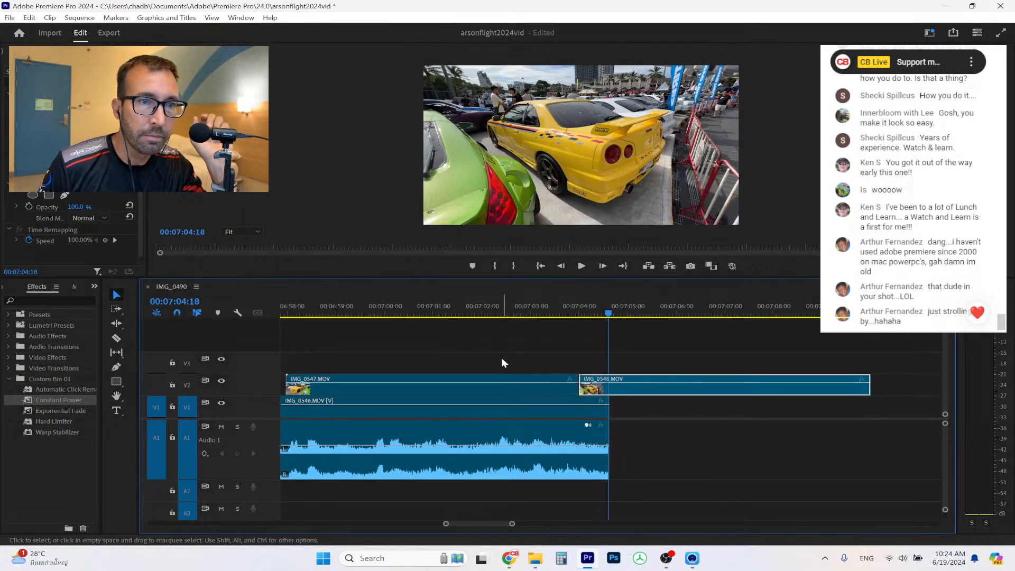
{"action": "left_click", "coordinate": [391, 312]}
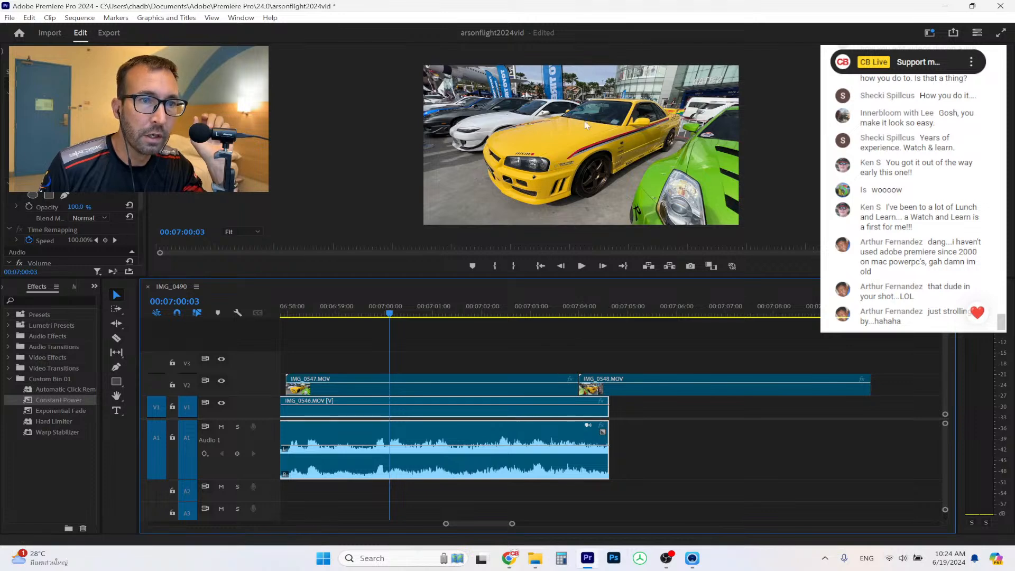
{"action": "left_click_drag", "start_coordinate": [512, 524], "coordinate": [564, 526]}
{"action": "left_click_drag", "start_coordinate": [623, 386], "coordinate": [491, 387]}
{"action": "left_click_drag", "start_coordinate": [687, 388], "coordinate": [553, 388]}
Trim both ends of IMG_0547 and move it earlier on V2 to start at about 00:06:42.
{"action": "left_click", "coordinate": [435, 312]}
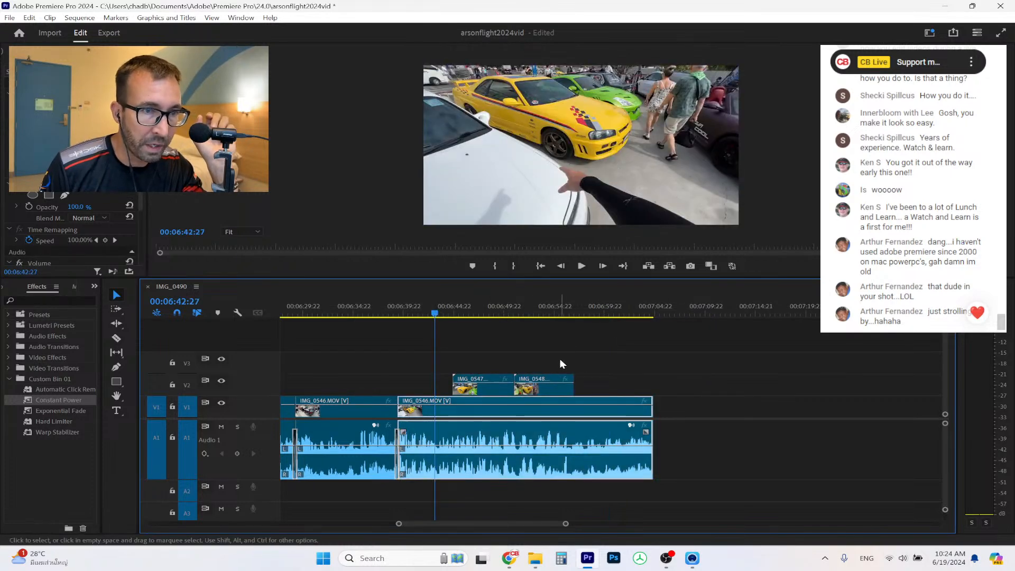
{"action": "left_click_drag", "start_coordinate": [569, 524], "coordinate": [492, 524]}
{"action": "left_click", "coordinate": [722, 312]}
{"action": "left_click_drag", "start_coordinate": [724, 312], "coordinate": [758, 312]}
{"action": "left_click_drag", "start_coordinate": [717, 385], "coordinate": [747, 389]}
{"action": "left_click_drag", "start_coordinate": [835, 386], "coordinate": [665, 390]}
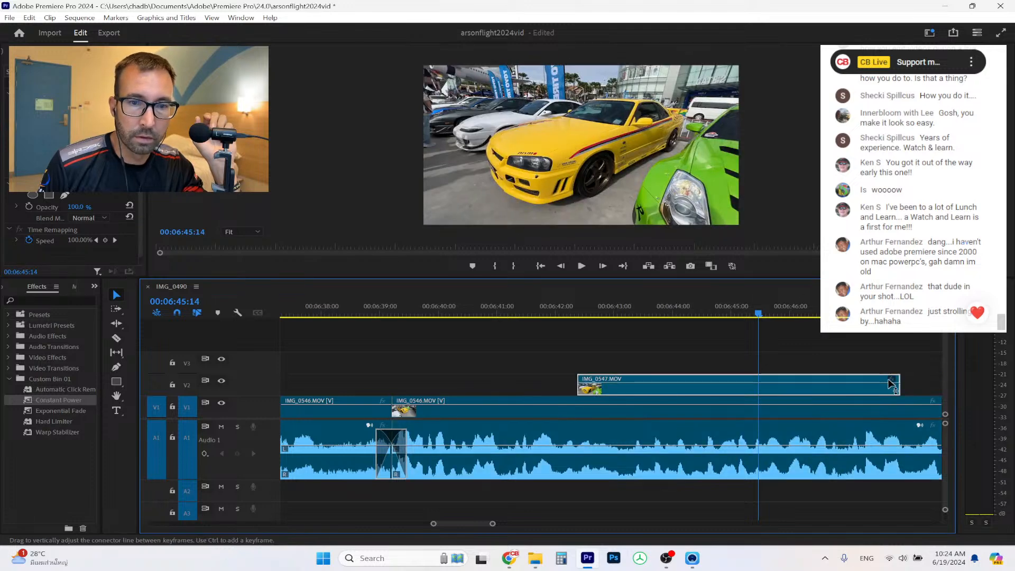
{"action": "left_click_drag", "start_coordinate": [894, 386], "coordinate": [855, 386]}
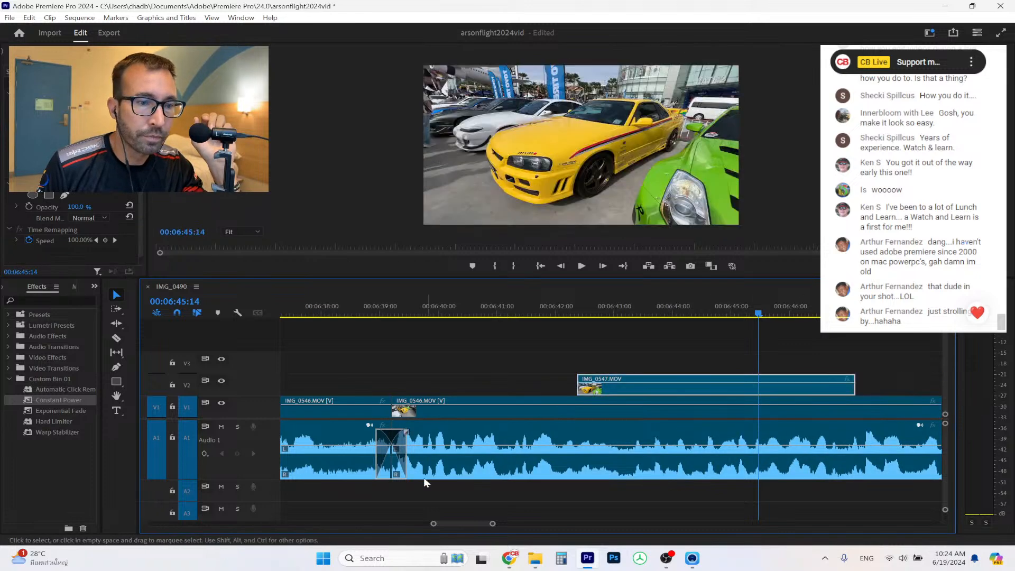
Trim the start of IMG_0548, move it directly after IMG_0547, and play back the B-roll section to 00:06:53:15.
{"action": "left_click_drag", "start_coordinate": [493, 523], "coordinate": [531, 524]}
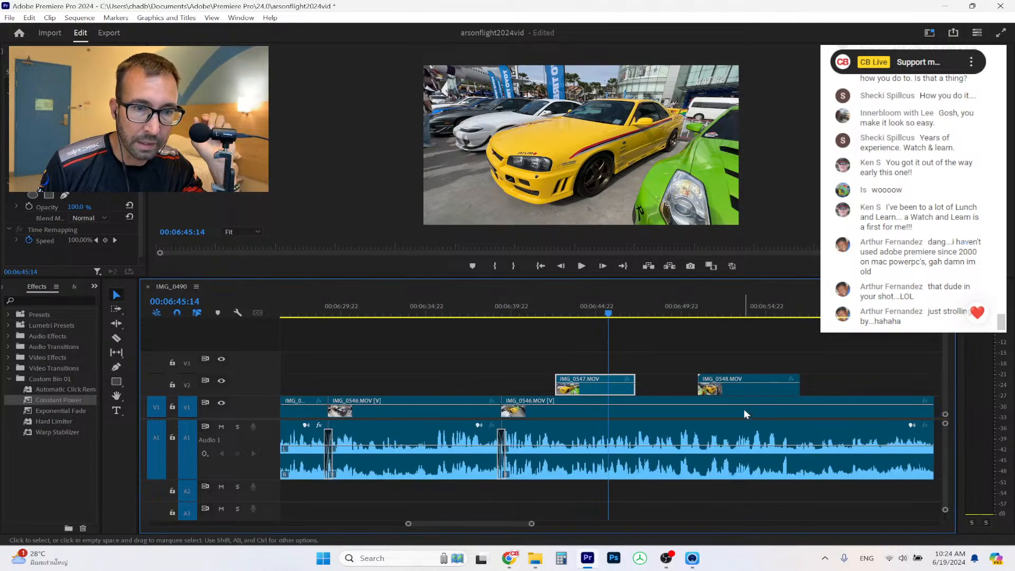
{"action": "left_click_drag", "start_coordinate": [699, 385], "coordinate": [710, 385]}
{"action": "left_click_drag", "start_coordinate": [799, 378], "coordinate": [693, 393]}
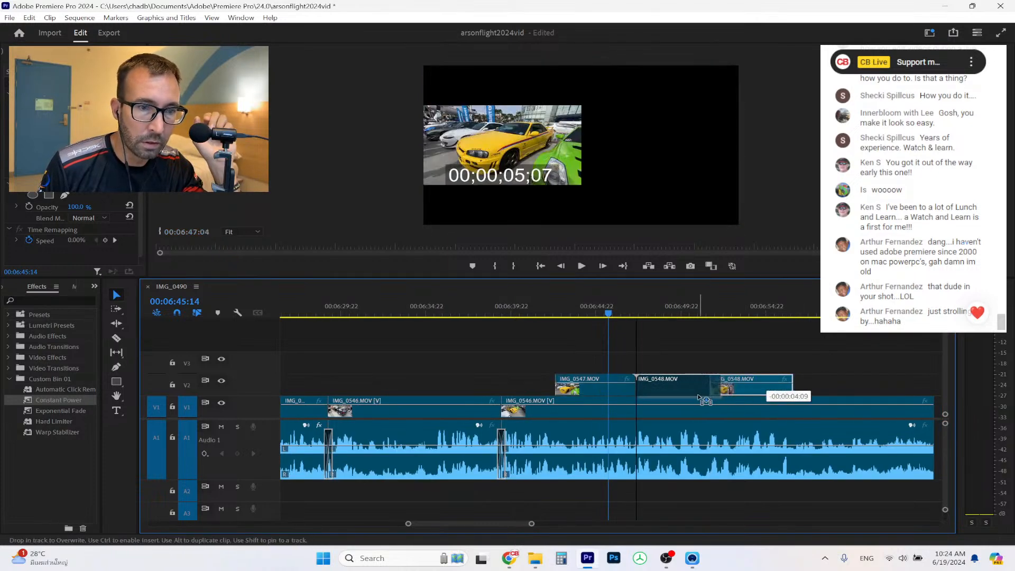
{"action": "left_click", "coordinate": [531, 307]}
{"action": "left_click", "coordinate": [582, 266]}
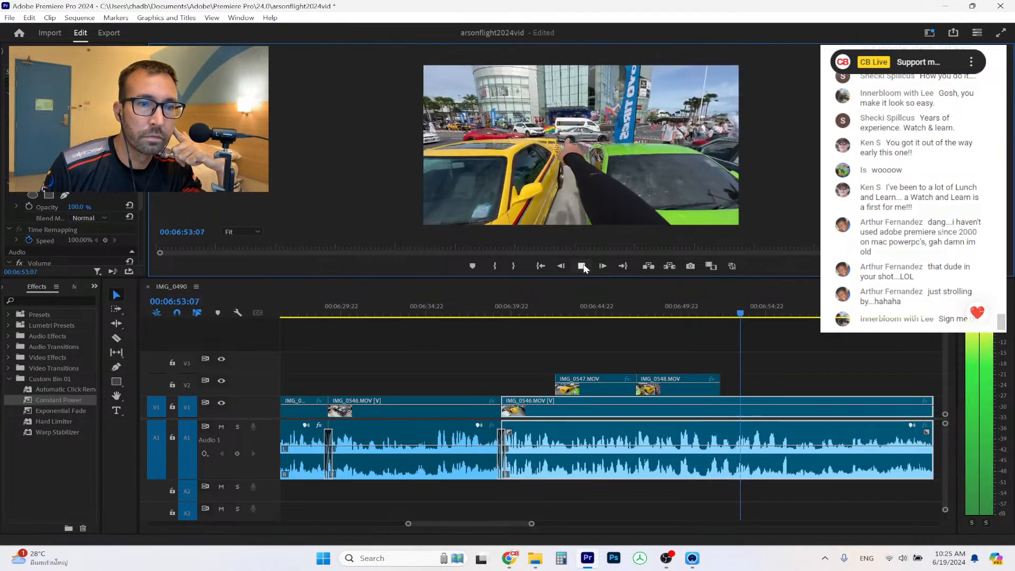
{"action": "left_click", "coordinate": [583, 267]}
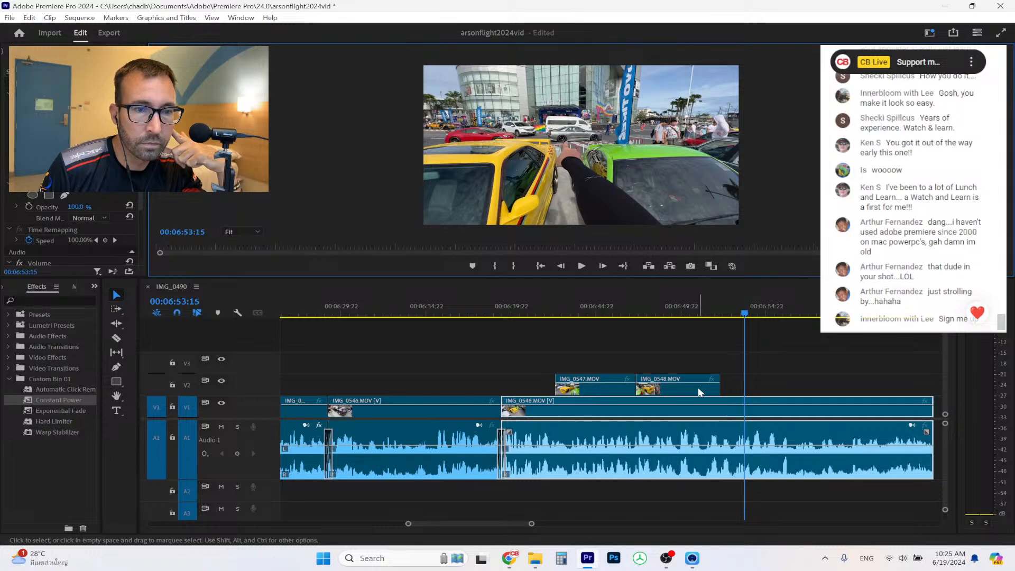
Shorten IMG_0547's end, butt IMG_0548 against it with a trimmed end, and replay from about 00:06:49.
{"action": "left_click_drag", "start_coordinate": [635, 384], "coordinate": [625, 385]}
{"action": "left_click_drag", "start_coordinate": [707, 389], "coordinate": [693, 389]}
{"action": "left_click", "coordinate": [668, 315]}
{"action": "left_click", "coordinate": [581, 266]}
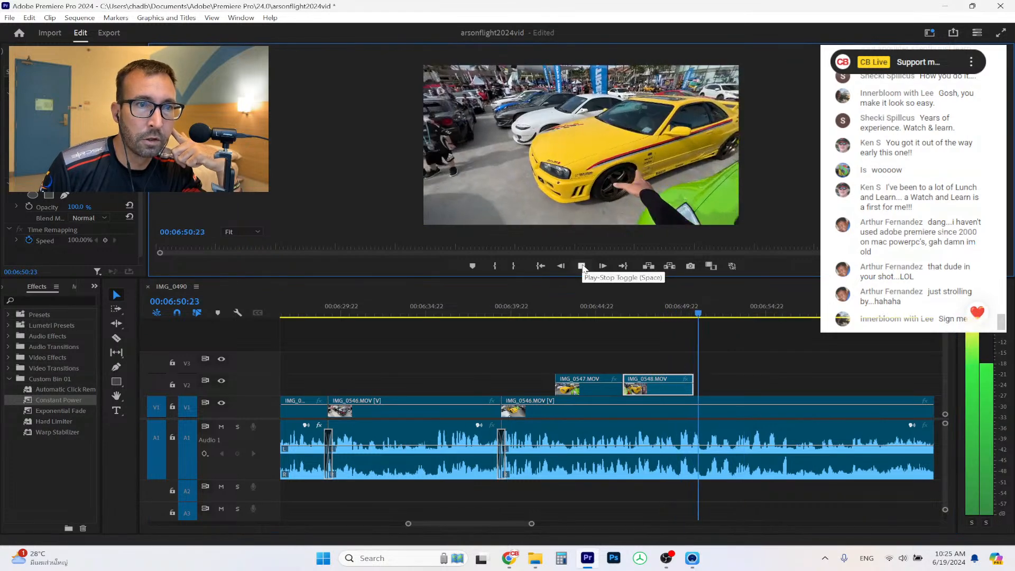
{"action": "left_click", "coordinate": [582, 266]}
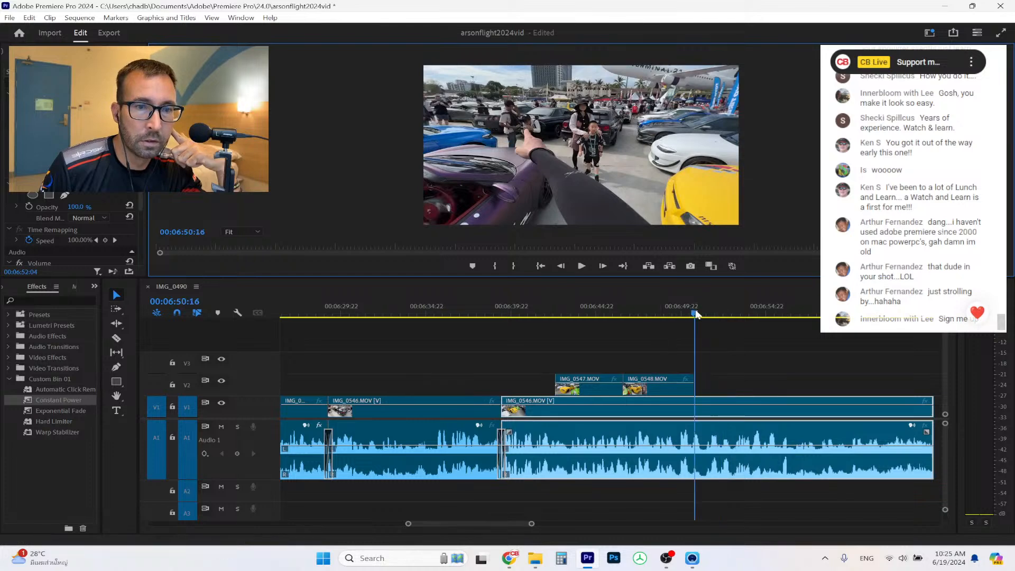
Scrub past the end of IMG_0548 and extend the clip to 00:06:51:10.
{"action": "left_click", "coordinate": [704, 314]}
{"action": "left_click", "coordinate": [709, 309]}
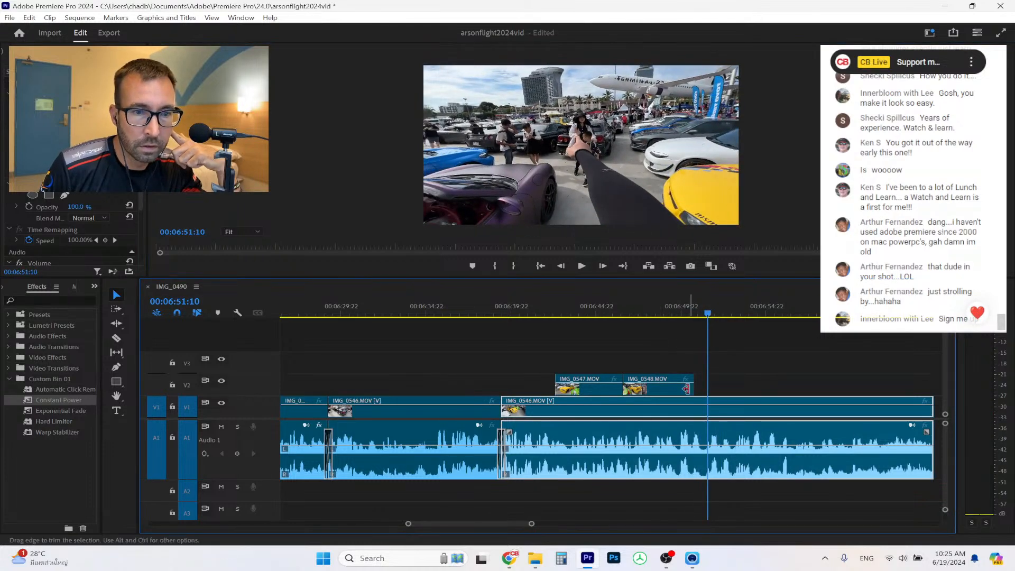
{"action": "left_click_drag", "start_coordinate": [679, 391], "coordinate": [708, 388]}
Play back from 00:06:50:02 to 00:07:01:21 and trim the end of the last IMG_0546 clip to that point.
{"action": "left_click", "coordinate": [687, 312]}
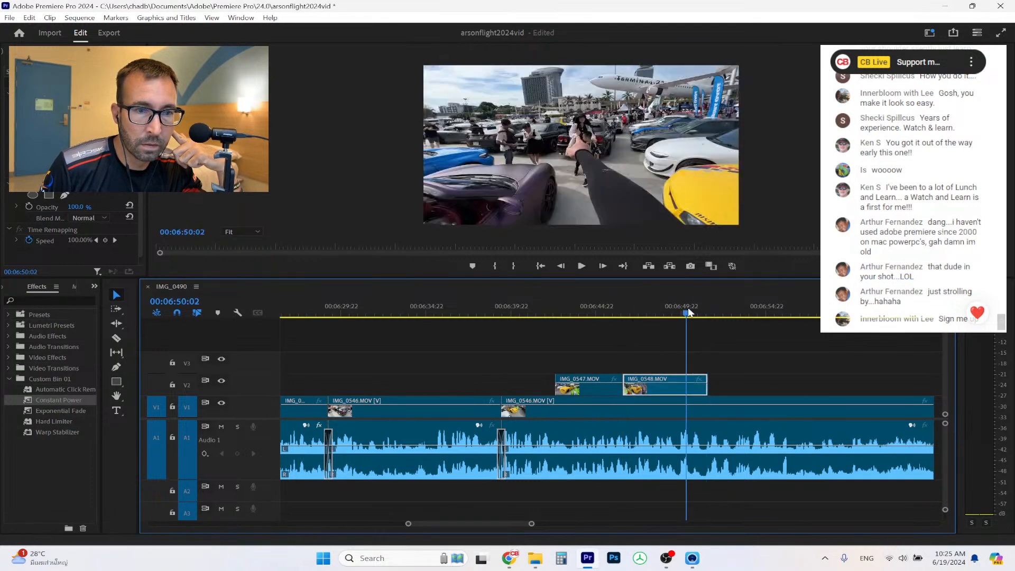
{"action": "left_click", "coordinate": [584, 268]}
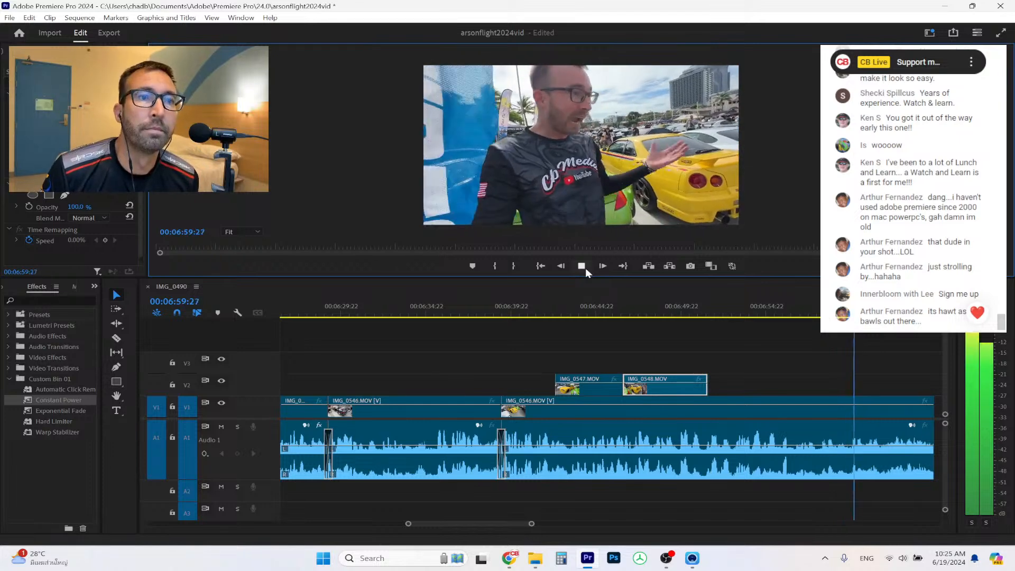
{"action": "left_click", "coordinate": [584, 268]}
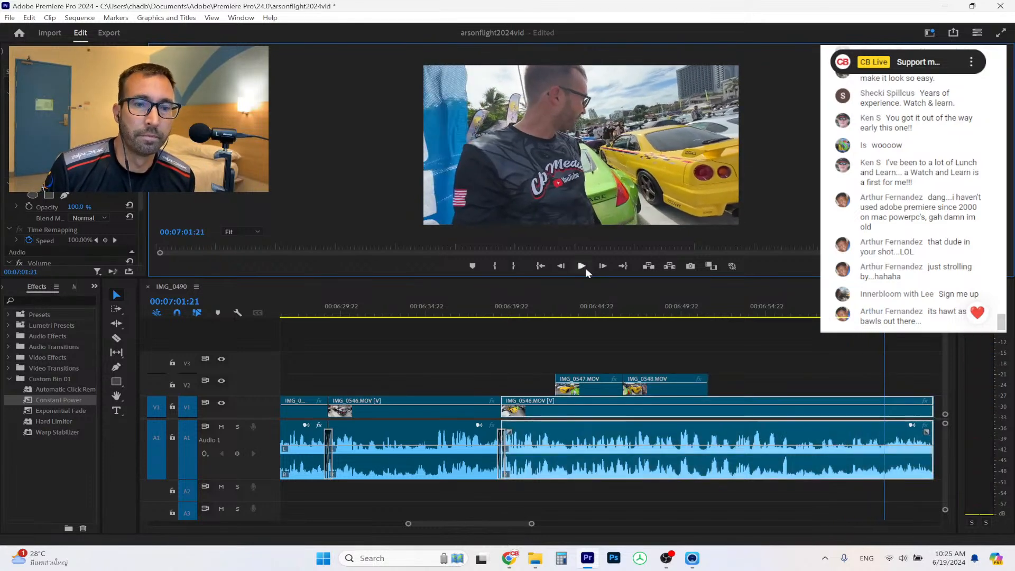
{"action": "left_click_drag", "start_coordinate": [938, 396], "coordinate": [874, 396]}
Switch to File Explorer, return to the Cars on Flight 2024 folder, widen the window, and look over the clips from IMG_7694.
{"action": "left_click", "coordinate": [541, 561]}
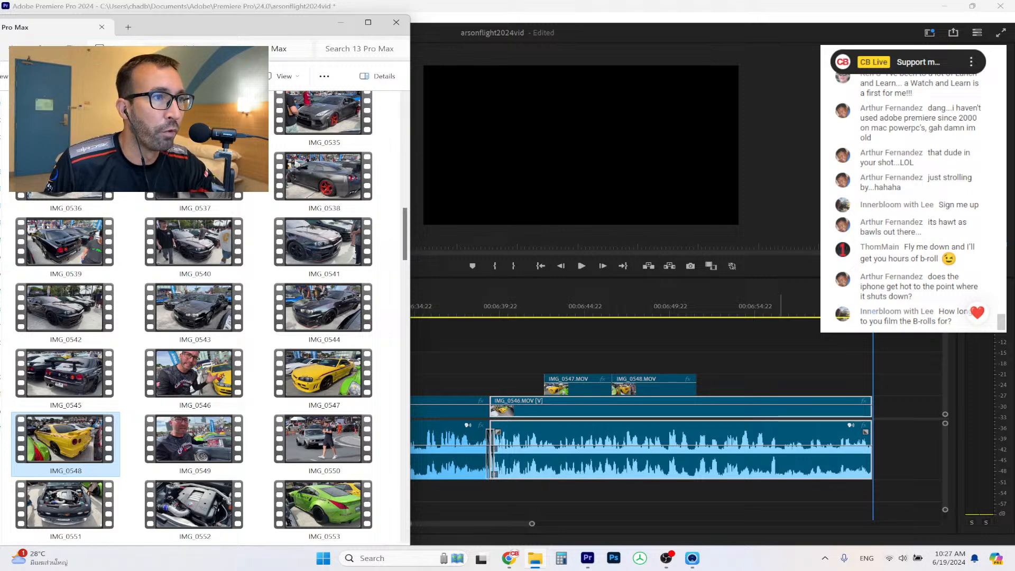
{"action": "key", "text": "alt+Left"}
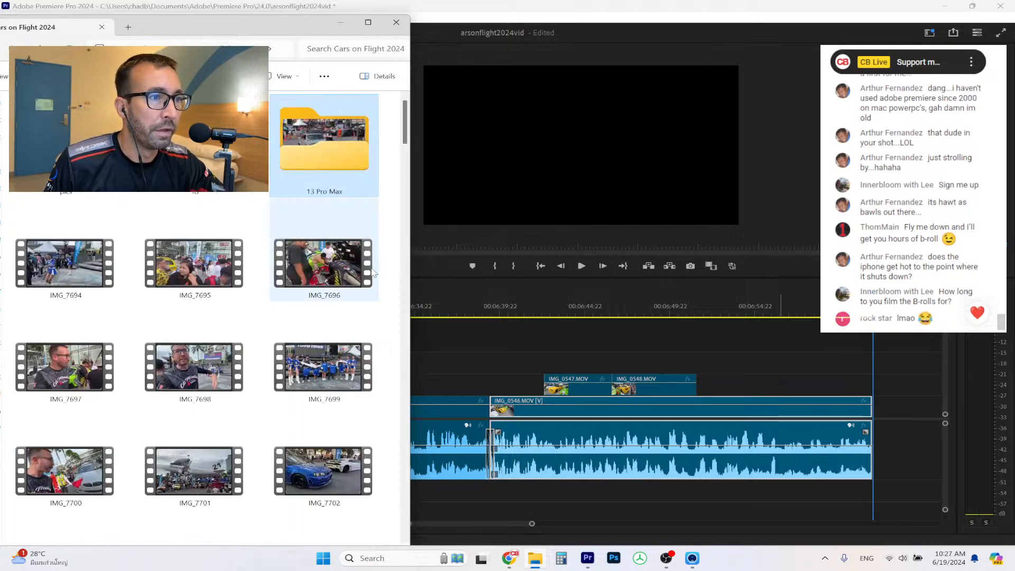
{"action": "left_click_drag", "start_coordinate": [234, 25], "coordinate": [342, 31]}
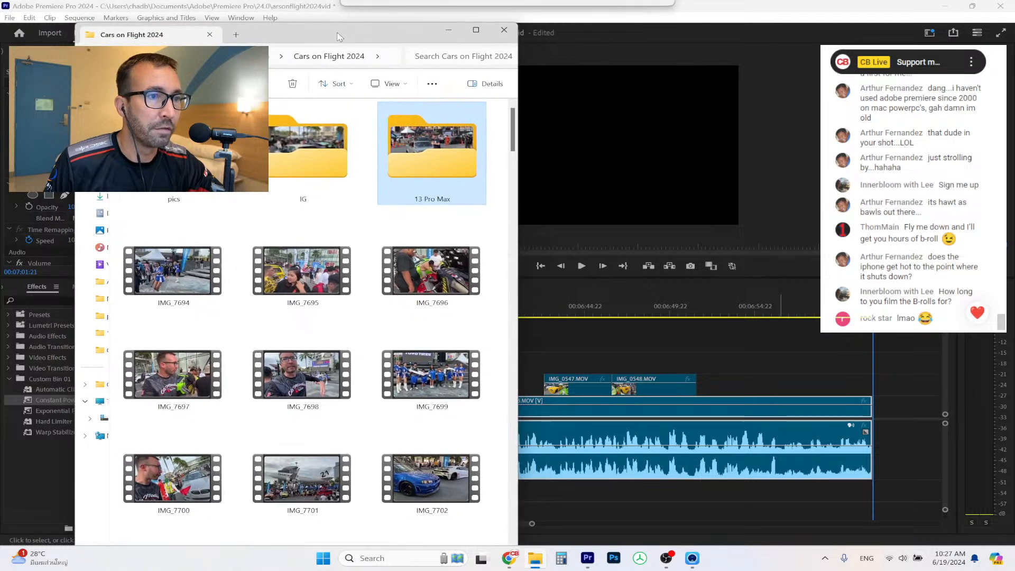
{"action": "left_click_drag", "start_coordinate": [521, 228], "coordinate": [578, 228]}
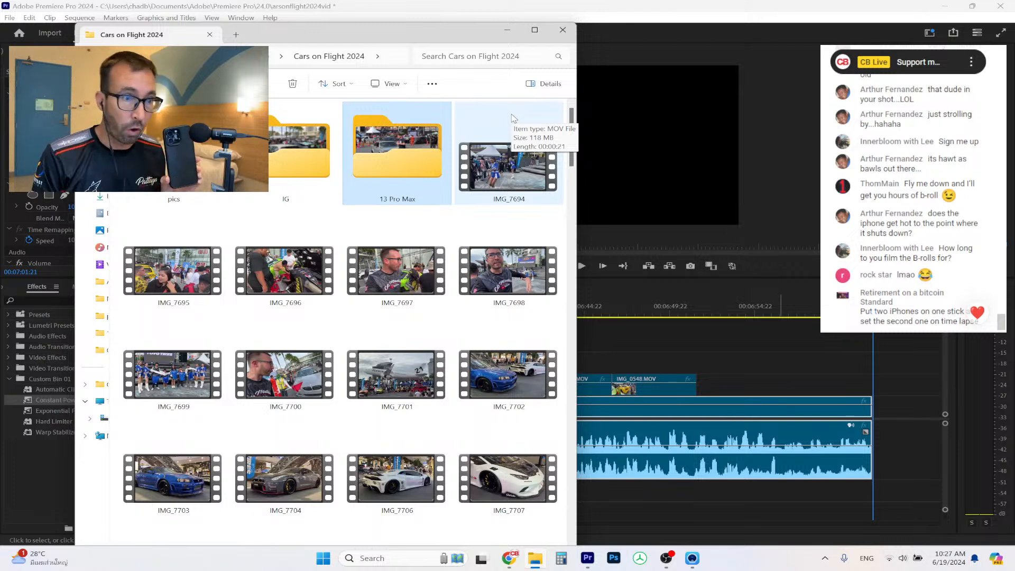
{"action": "left_click", "coordinate": [521, 170]}
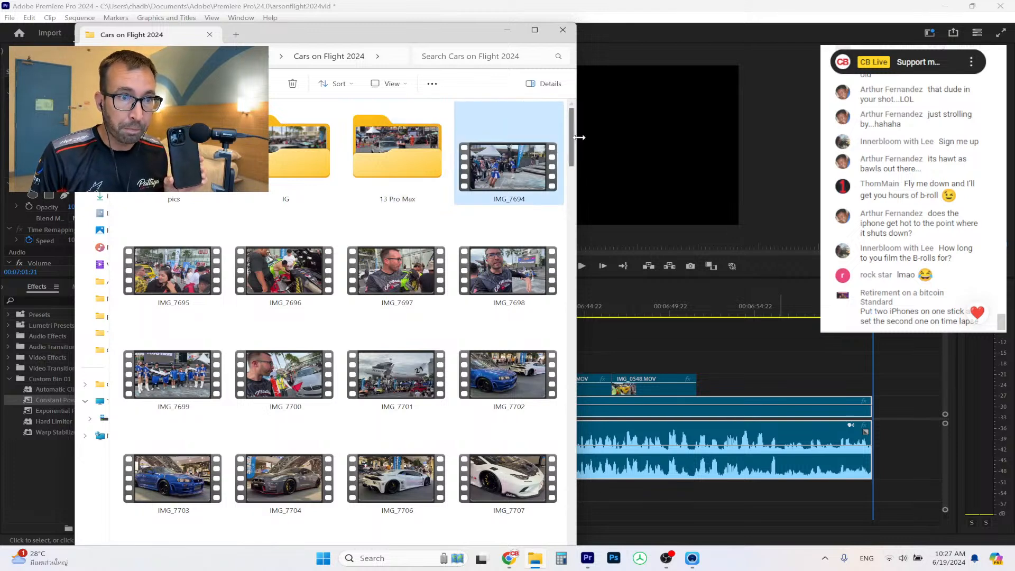
{"action": "mouse_move", "coordinate": [571, 132]}
{"action": "left_mouse_down"}
{"action": "mouse_move", "coordinate": [574, 498]}
{"action": "mouse_move", "coordinate": [586, 122]}
{"action": "left_mouse_up"}
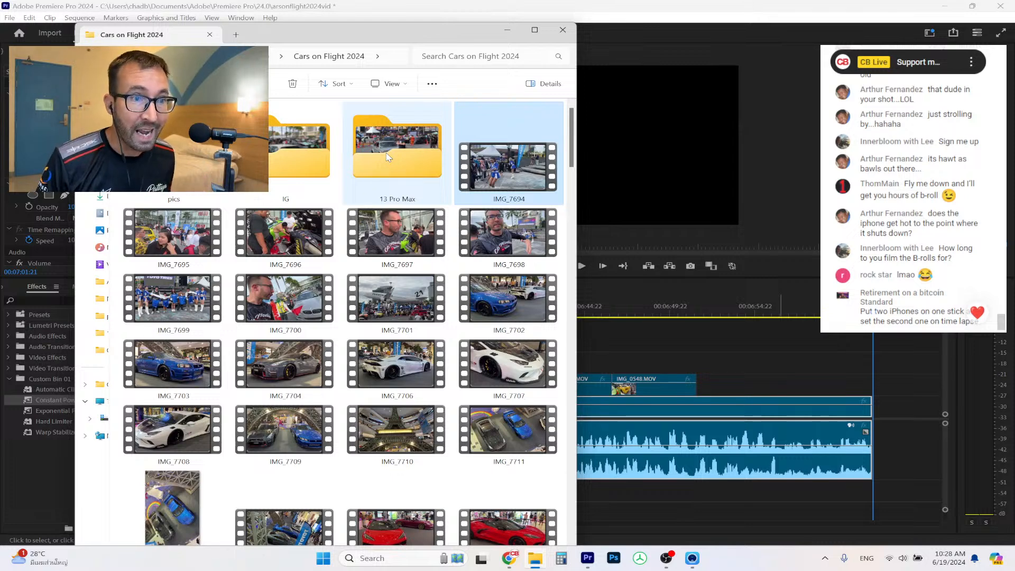
Look into the 13 Pro Max folder, return to Cars on Flight 2024, and preview IMG_7694.
{"action": "double_click", "coordinate": [389, 157]}
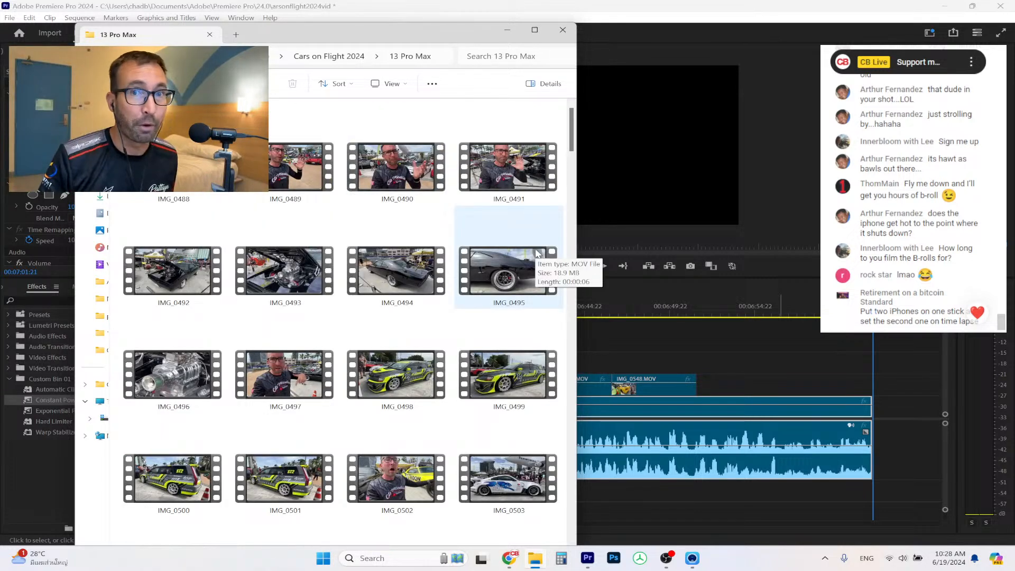
{"action": "left_click", "coordinate": [339, 58]}
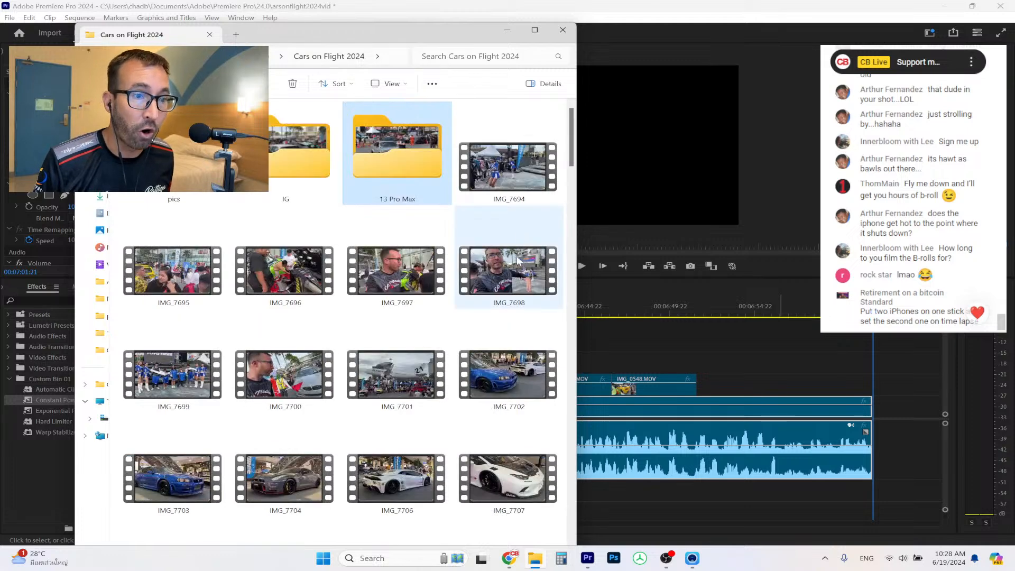
{"action": "double_click", "coordinate": [515, 170]}
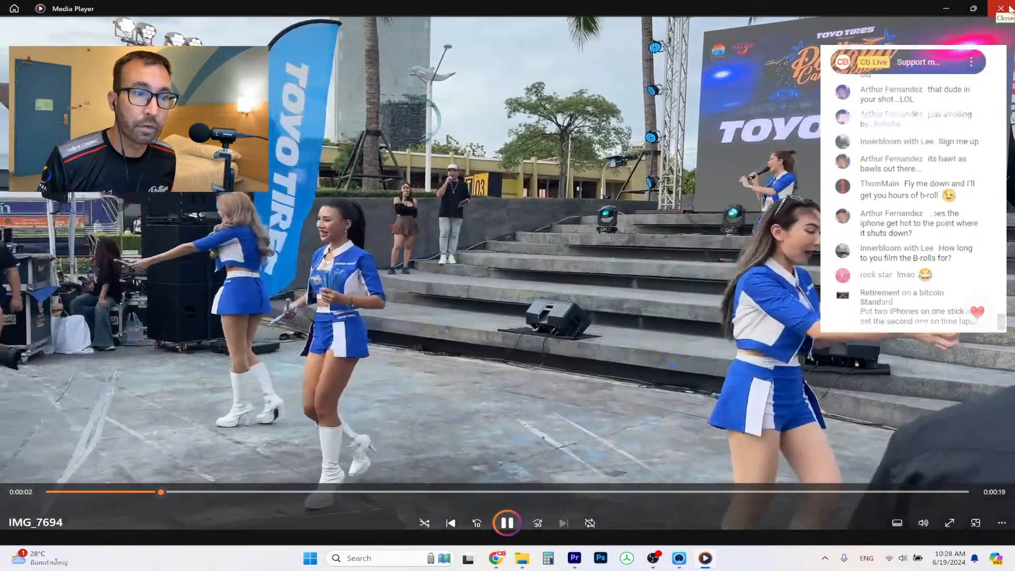
{"action": "left_click", "coordinate": [1011, 11]}
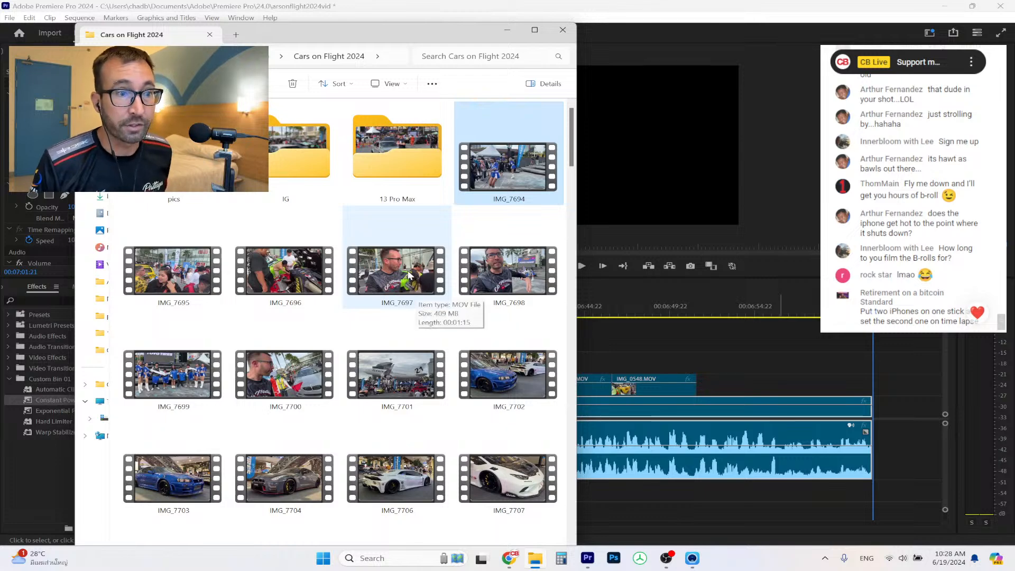
Find IMG_0549 in the 13 Pro Max folder and place it on V1 and A1 after the last IMG_0546 clip.
{"action": "double_click", "coordinate": [402, 174]}
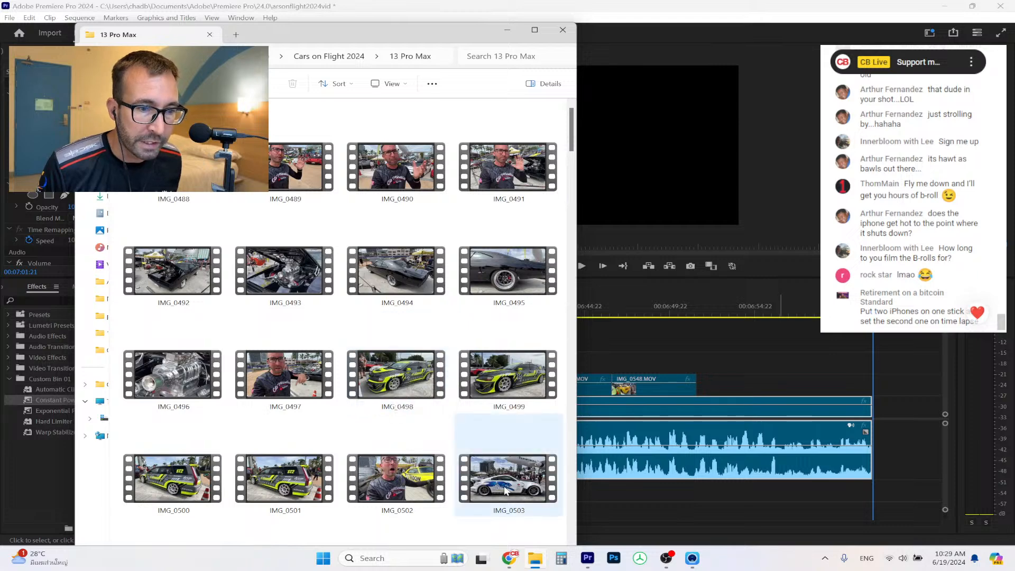
{"action": "scroll", "coordinate": [505, 491], "scroll_direction": "down", "scroll_amount": 15}
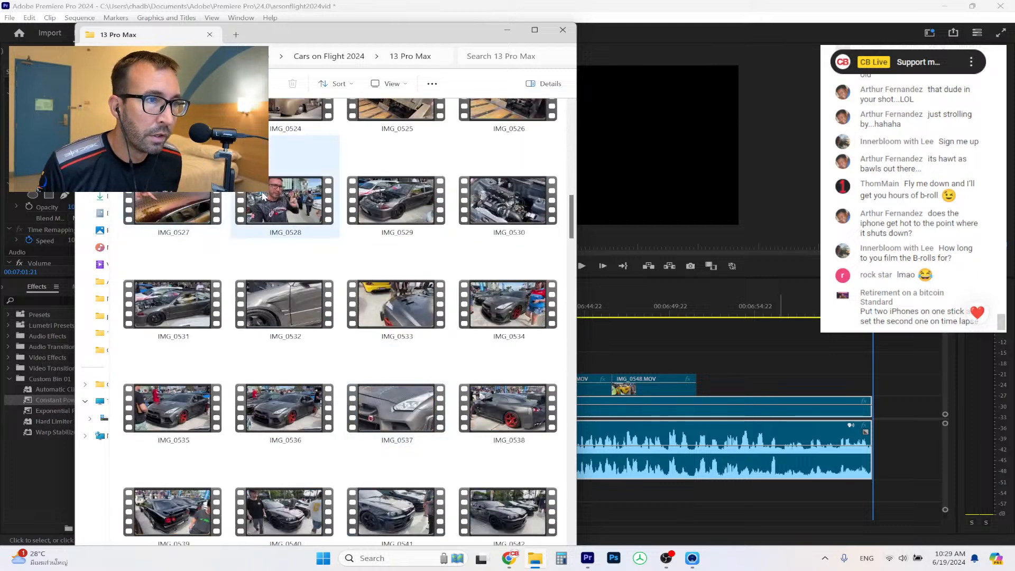
{"action": "scroll", "coordinate": [267, 198], "scroll_direction": "up", "scroll_amount": 3}
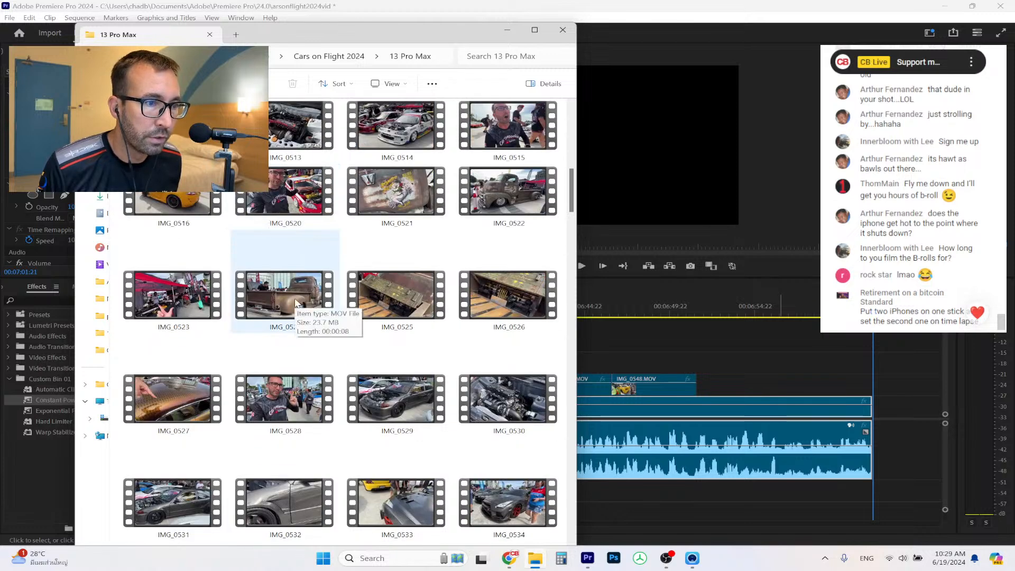
{"action": "scroll", "coordinate": [296, 302], "scroll_direction": "down", "scroll_amount": 5}
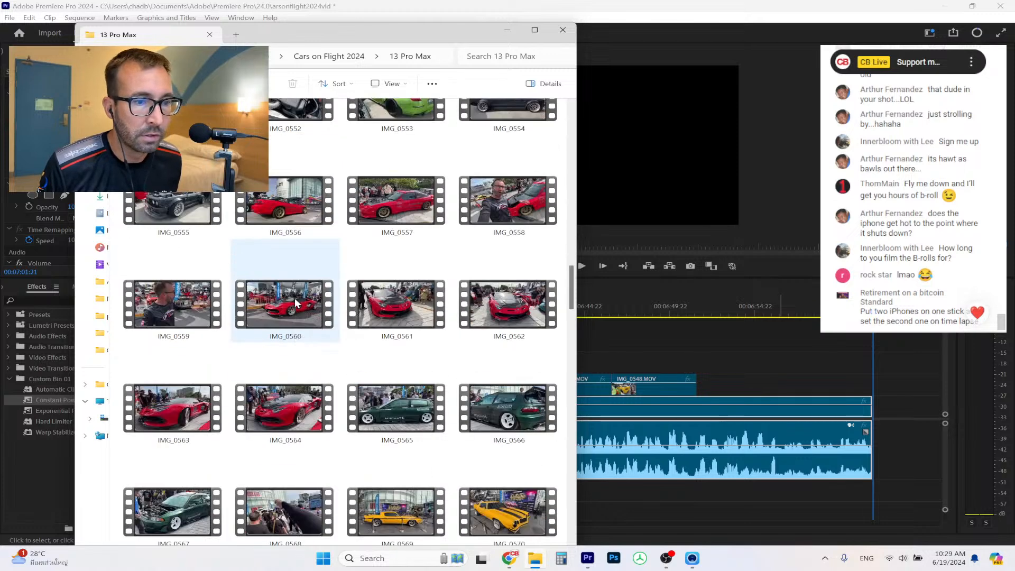
{"action": "scroll", "coordinate": [296, 303], "scroll_direction": "up", "scroll_amount": 10}
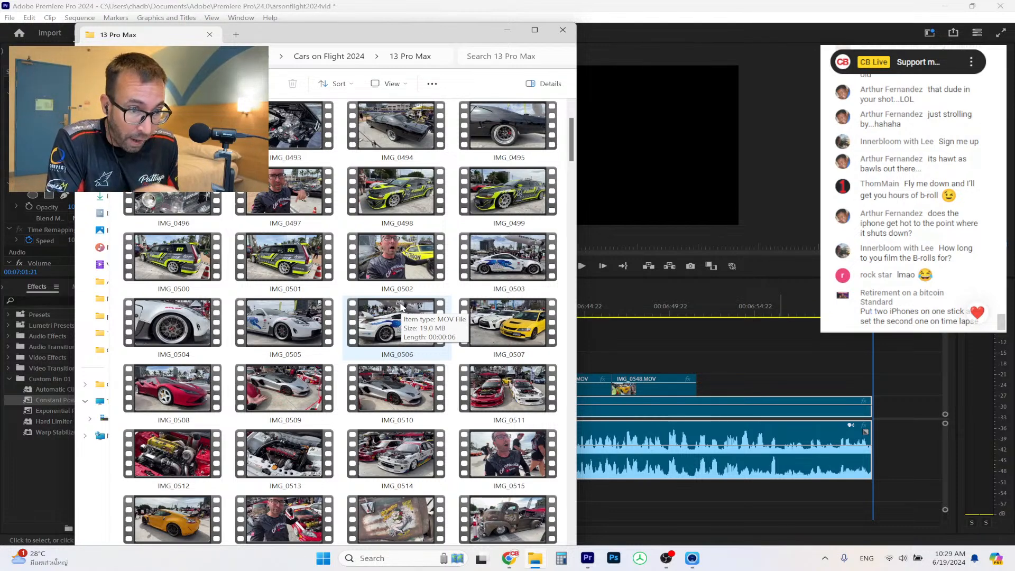
{"action": "scroll", "coordinate": [389, 323], "scroll_direction": "down", "scroll_amount": 5}
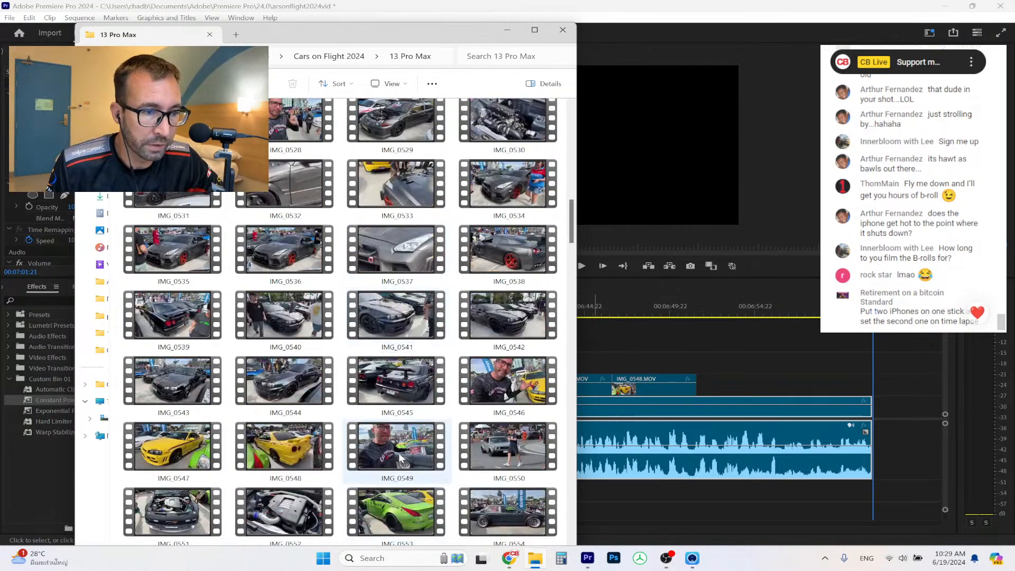
{"action": "left_click_drag", "start_coordinate": [411, 448], "coordinate": [872, 423]}
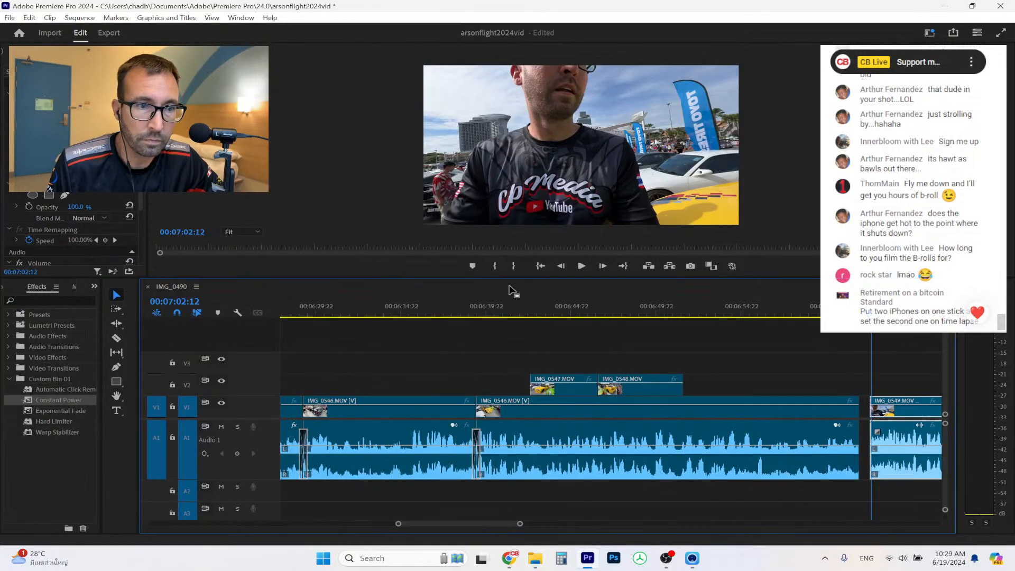
Play the opening of IMG_0549 and trim its start to 00:07:03:11.
{"action": "left_click", "coordinate": [582, 268]}
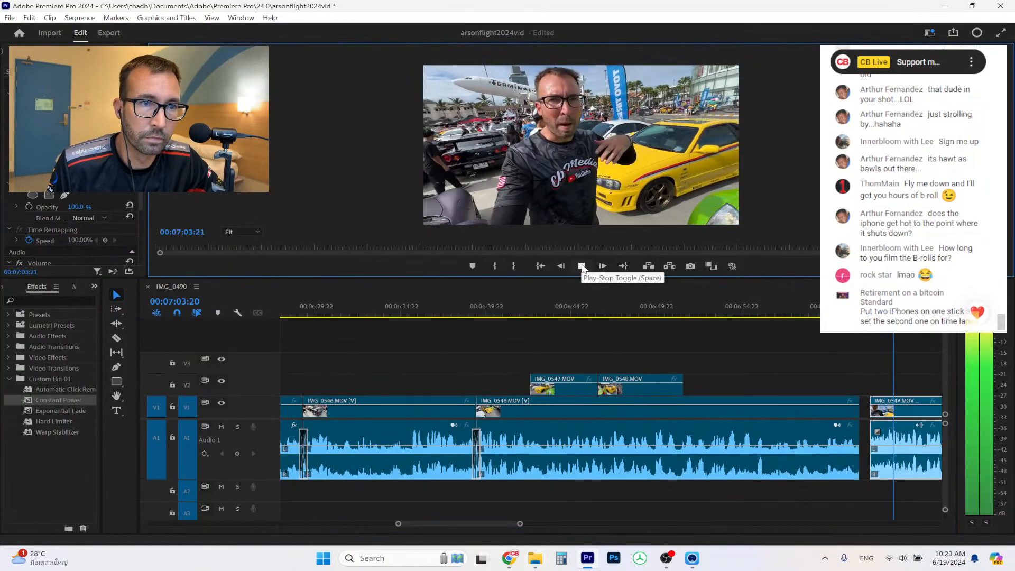
{"action": "left_click", "coordinate": [582, 266]}
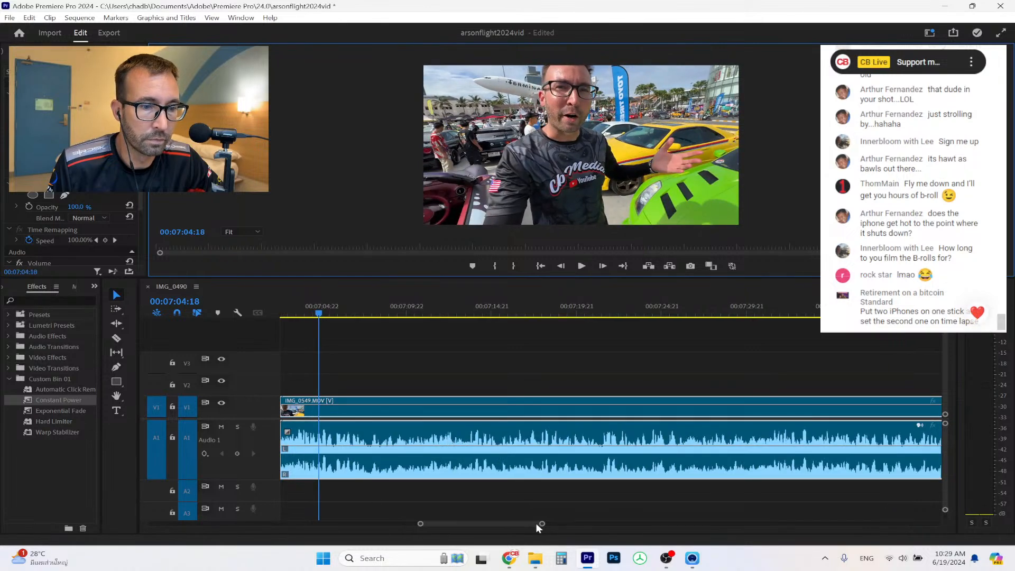
{"action": "left_click_drag", "start_coordinate": [538, 522], "coordinate": [497, 524]}
{"action": "left_click_drag", "start_coordinate": [516, 306], "coordinate": [546, 306]}
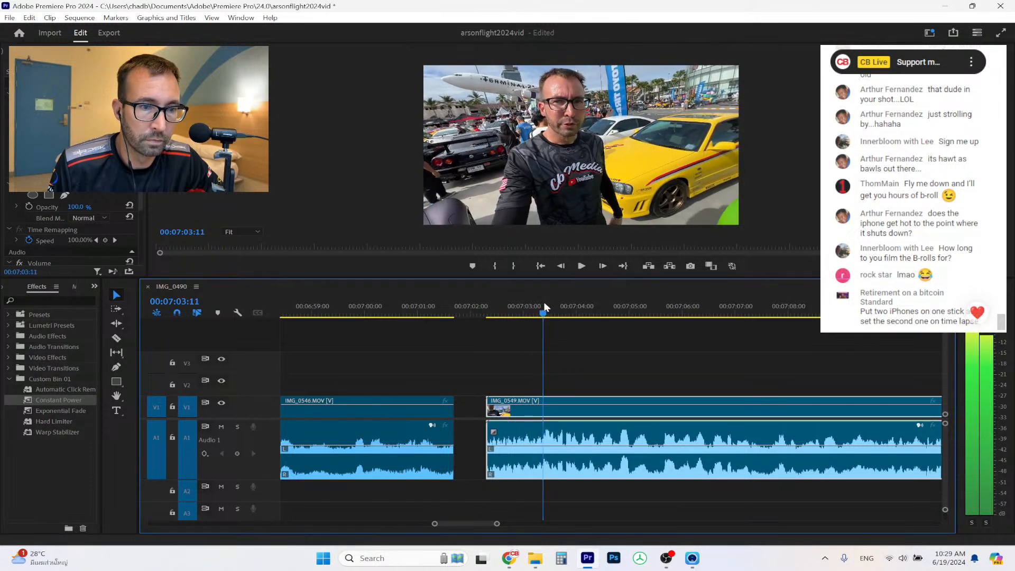
{"action": "left_click_drag", "start_coordinate": [488, 405], "coordinate": [548, 403]}
Play back from about 00:07:00, trim IMG_0546's end to 00:07:01:13, and ripple delete the gap before IMG_0549.
{"action": "left_click", "coordinate": [368, 306]}
{"action": "left_click", "coordinate": [582, 265]}
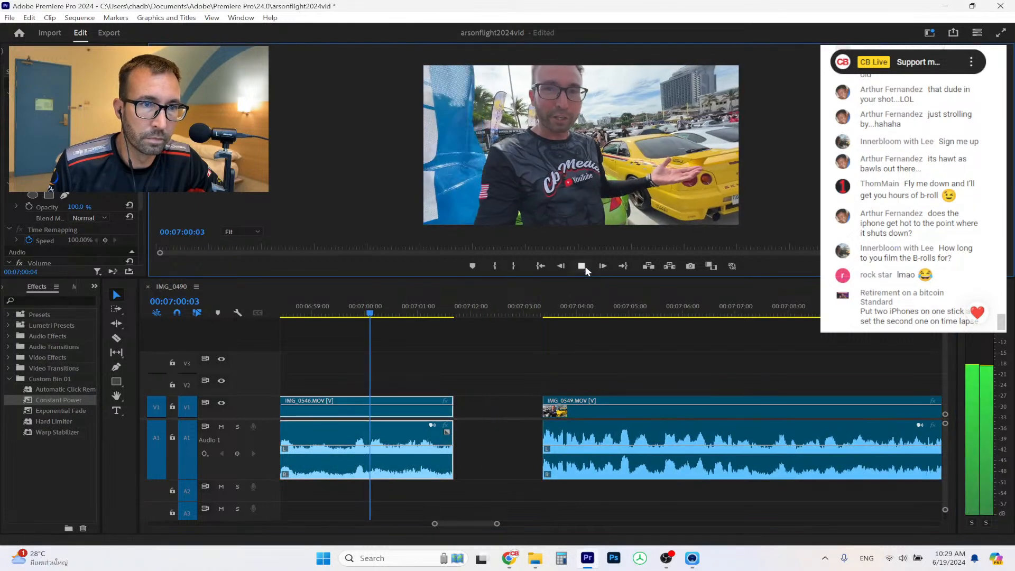
{"action": "left_click", "coordinate": [585, 266]}
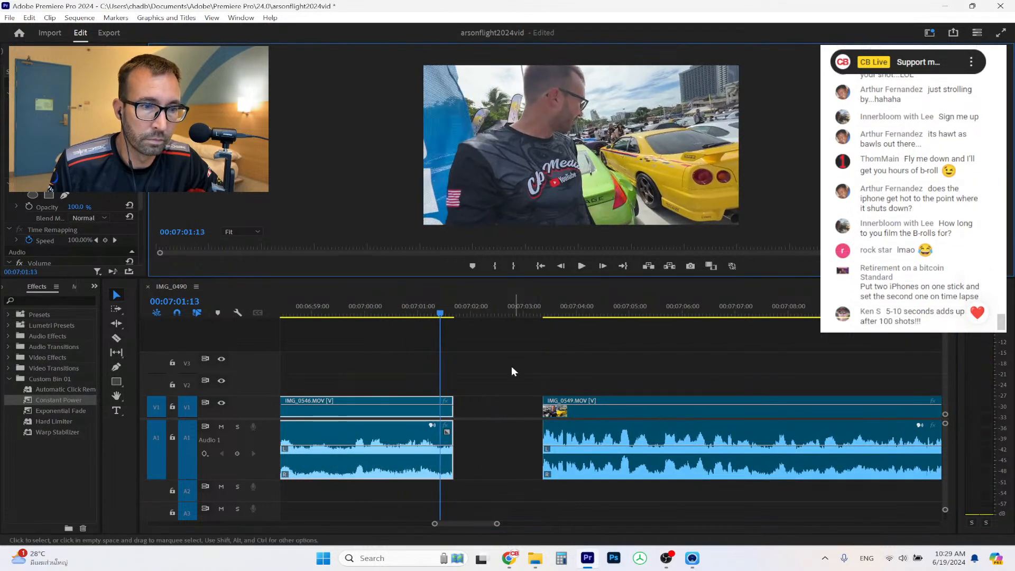
{"action": "left_click_drag", "start_coordinate": [451, 403], "coordinate": [439, 399]}
{"action": "right_click", "coordinate": [484, 408]}
{"action": "left_click", "coordinate": [496, 416]}
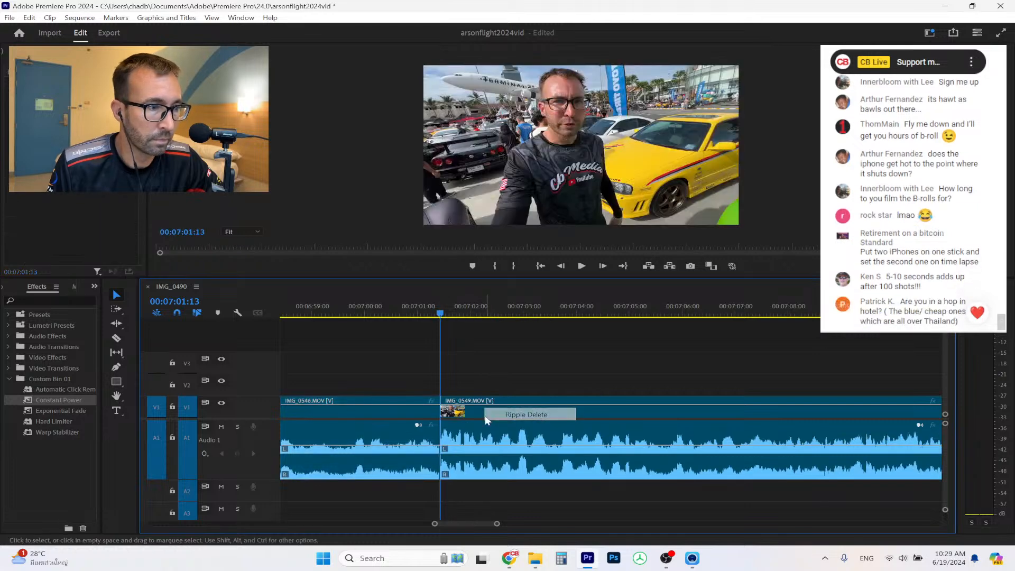
Add a Constant Power crossfade at the cut between IMG_0546 and IMG_0549 and play through to 00:07:07:23.
{"action": "left_click_drag", "start_coordinate": [80, 399], "coordinate": [447, 443]}
{"action": "left_click", "coordinate": [367, 305]}
{"action": "left_click", "coordinate": [582, 266]}
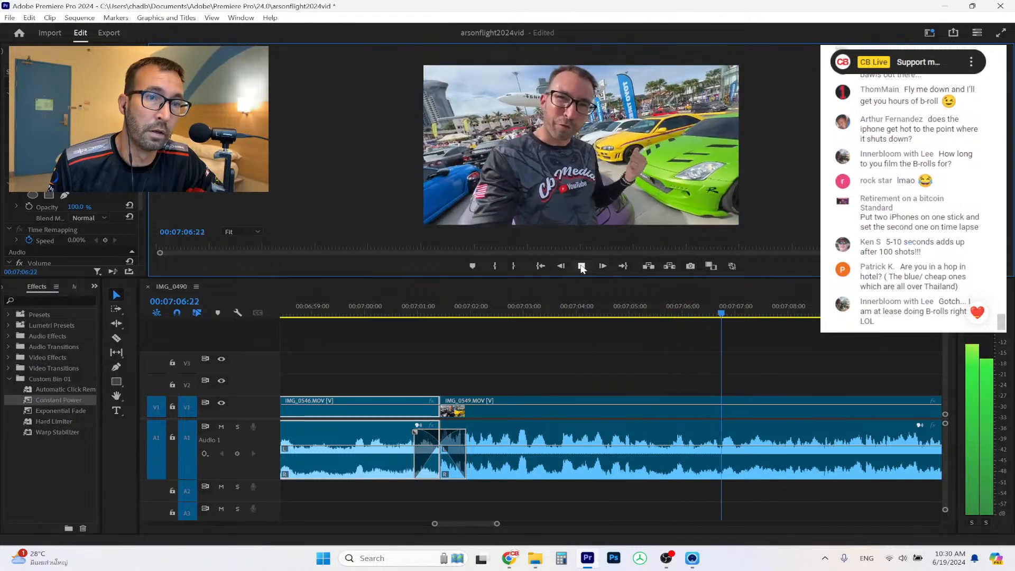
{"action": "left_click", "coordinate": [582, 266]}
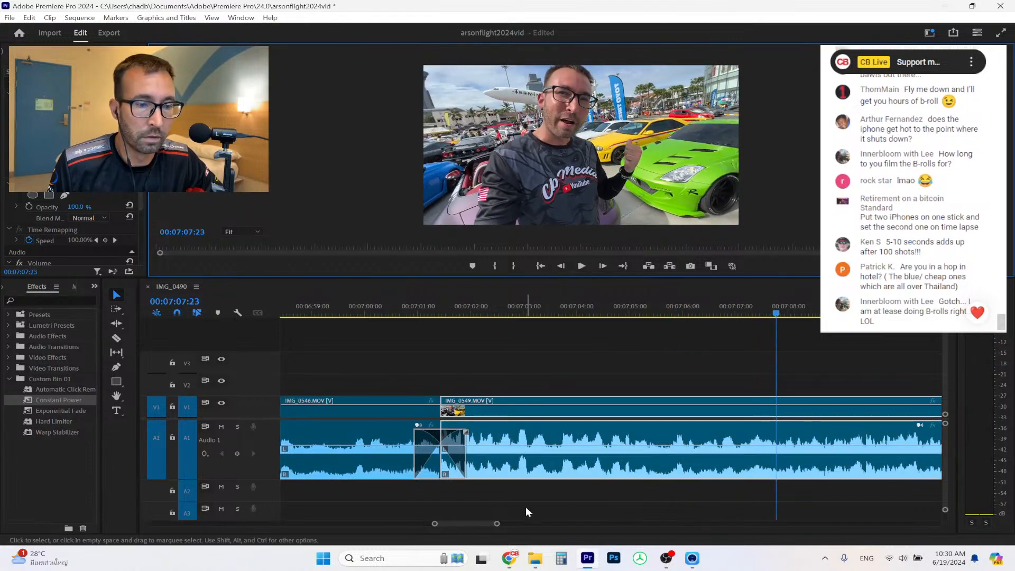
Overlay IMG_0553 from the 13 Pro Max folder on V2 around 00:07:07, then unlink and delete its audio.
{"action": "left_click", "coordinate": [535, 559]}
{"action": "scroll", "coordinate": [259, 294], "scroll_direction": "down", "scroll_amount": 5}
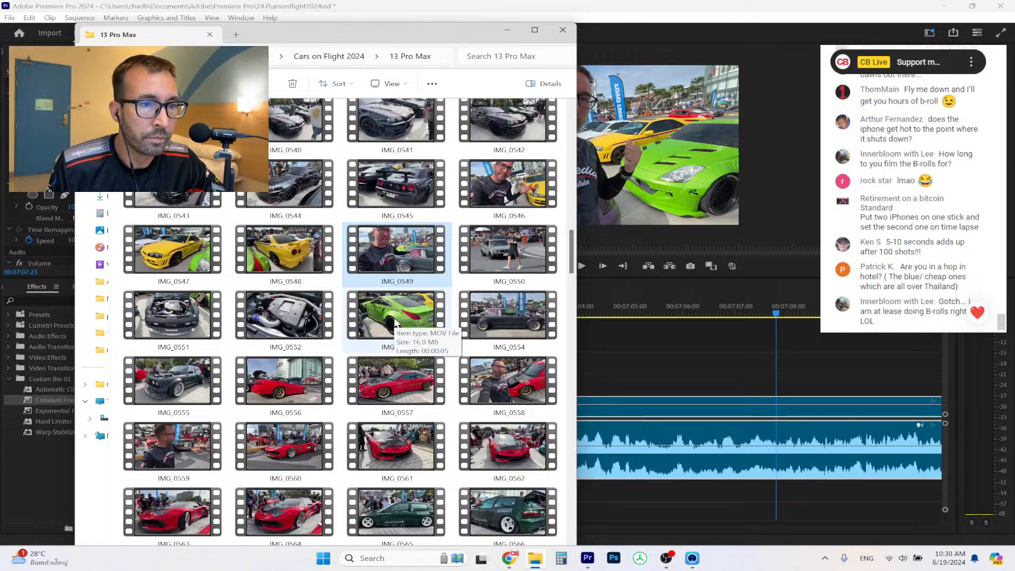
{"action": "left_click_drag", "start_coordinate": [396, 322], "coordinate": [766, 392]}
{"action": "right_click", "coordinate": [766, 386]}
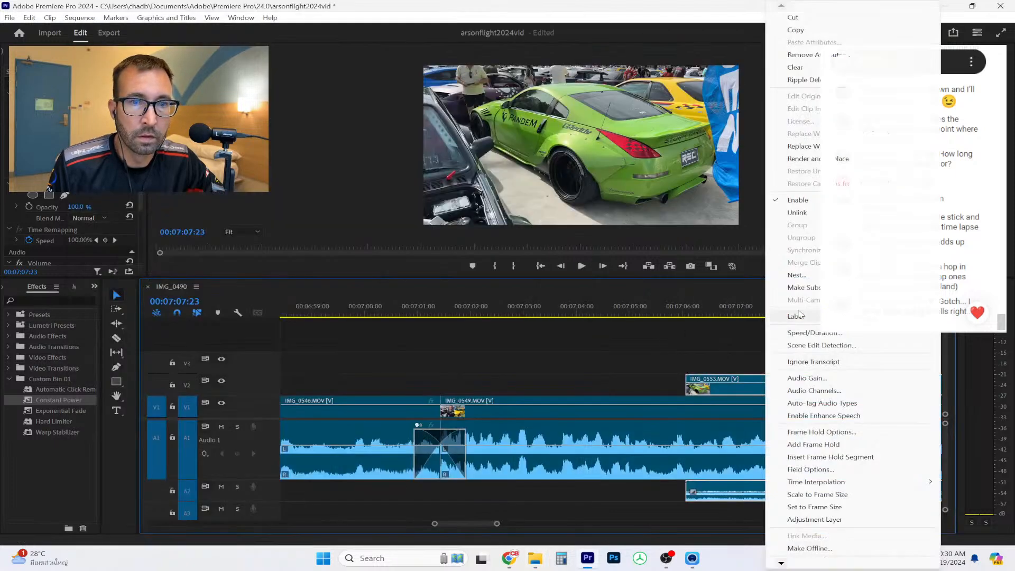
{"action": "left_click", "coordinate": [794, 212]}
{"action": "left_click", "coordinate": [779, 491]}
{"action": "key", "text": "Delete"}
Trim the start and end of IMG_0553 on V2 and play the sequence through to 00:07:19:03.
{"action": "left_click_drag", "start_coordinate": [686, 382], "coordinate": [729, 382]}
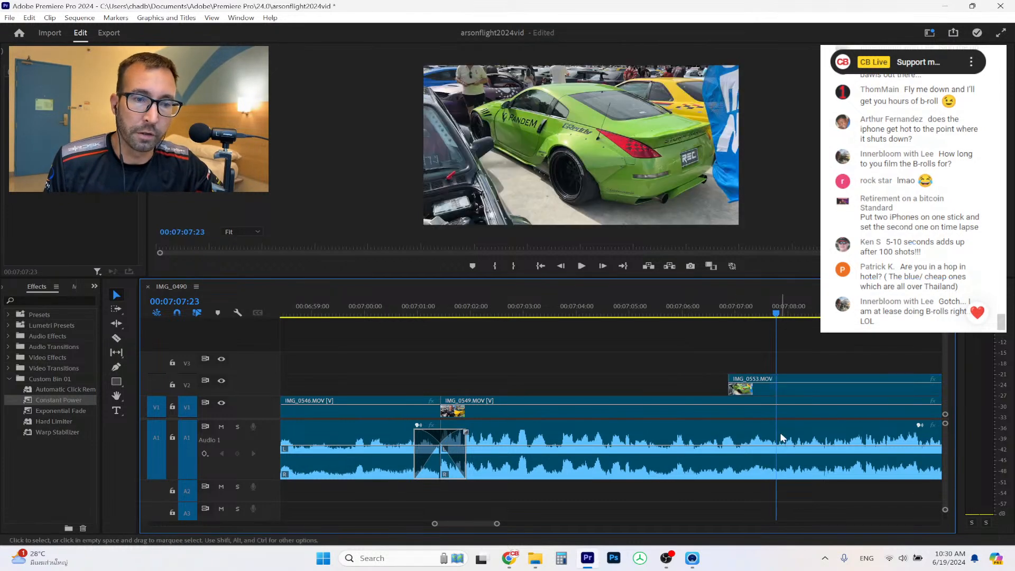
{"action": "scroll", "coordinate": [496, 527], "scroll_direction": "down", "scroll_amount": 2}
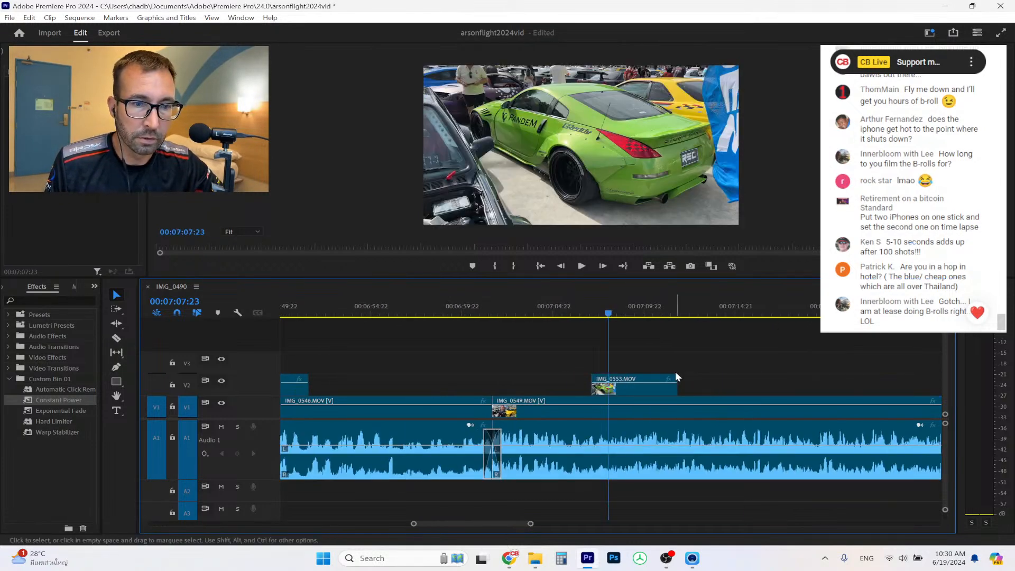
{"action": "left_click", "coordinate": [571, 314]}
{"action": "left_click", "coordinate": [584, 267]}
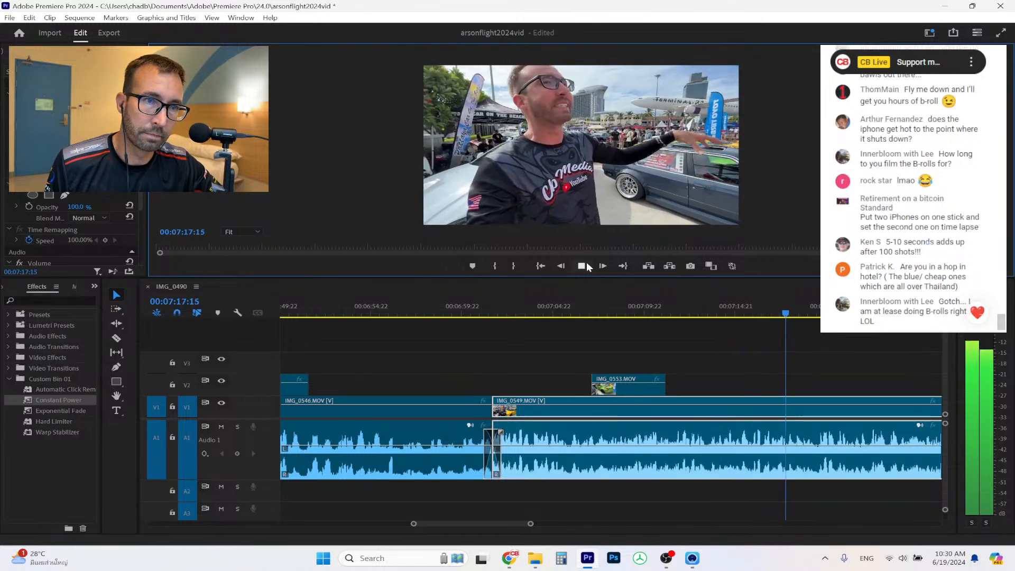
{"action": "left_click", "coordinate": [584, 265]}
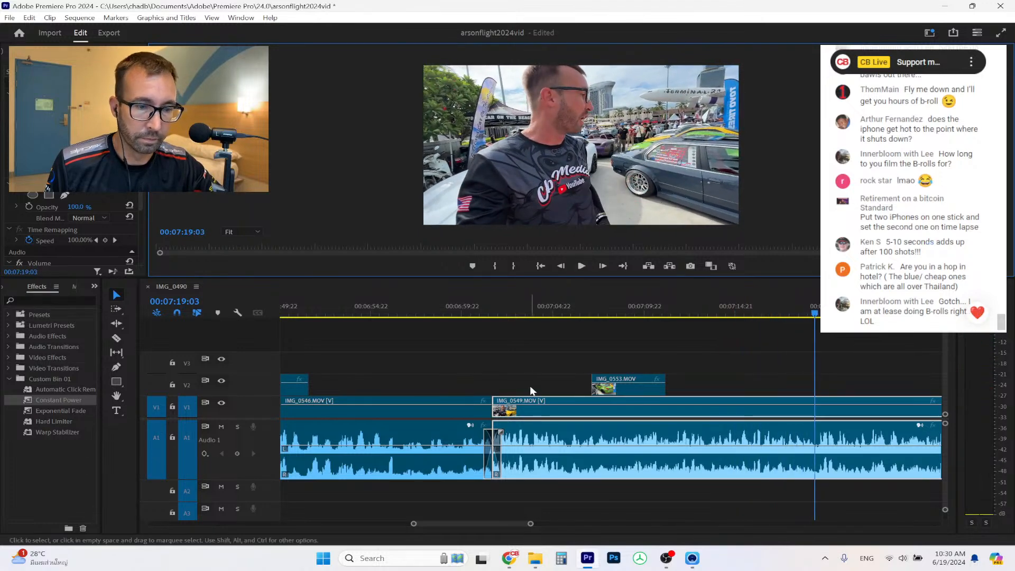
Place IMG_0555, IMG_0552 and IMG_0554 from the 13 Pro Max folder end to end on V2, starting around 00:07:14.
{"action": "left_click", "coordinate": [535, 561]}
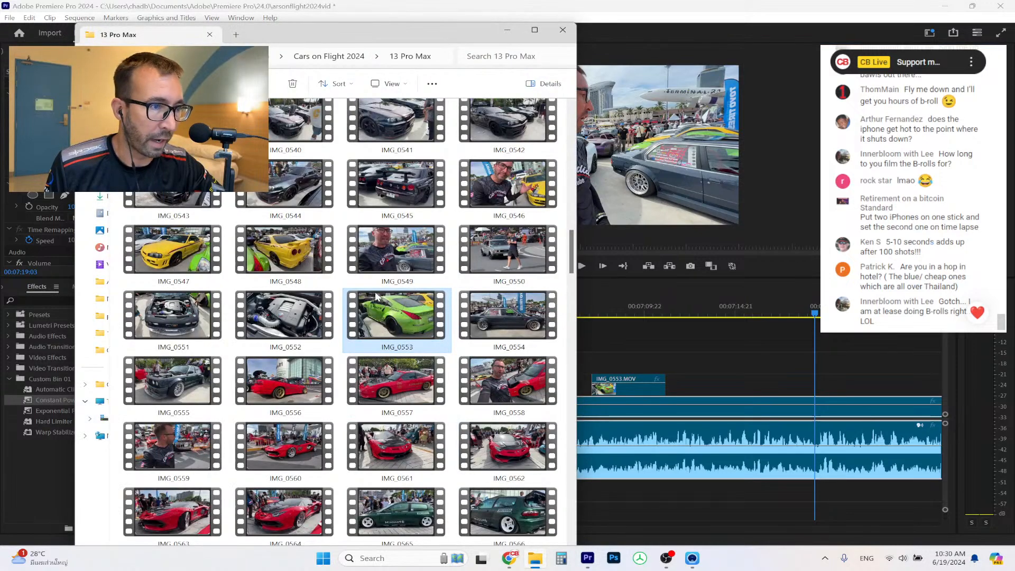
{"action": "left_click_drag", "start_coordinate": [173, 381], "coordinate": [718, 394]}
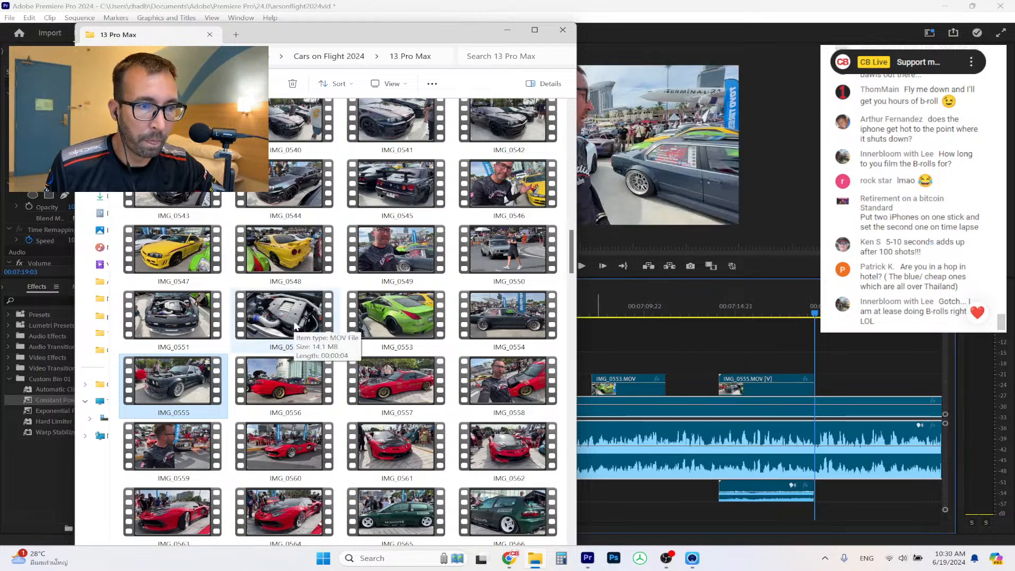
{"action": "left_click_drag", "start_coordinate": [294, 326], "coordinate": [821, 382]}
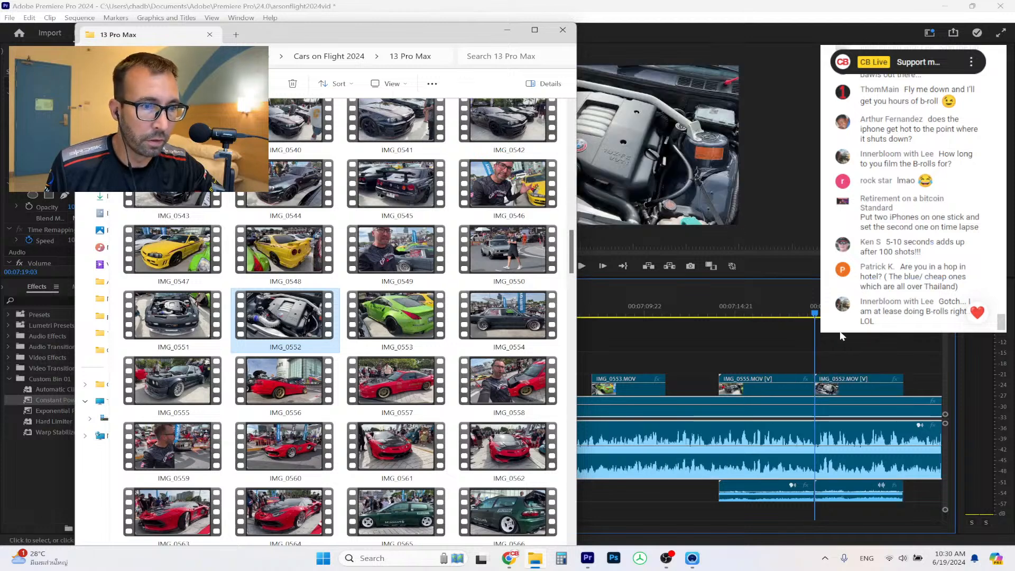
{"action": "left_click_drag", "start_coordinate": [498, 320], "coordinate": [894, 389]}
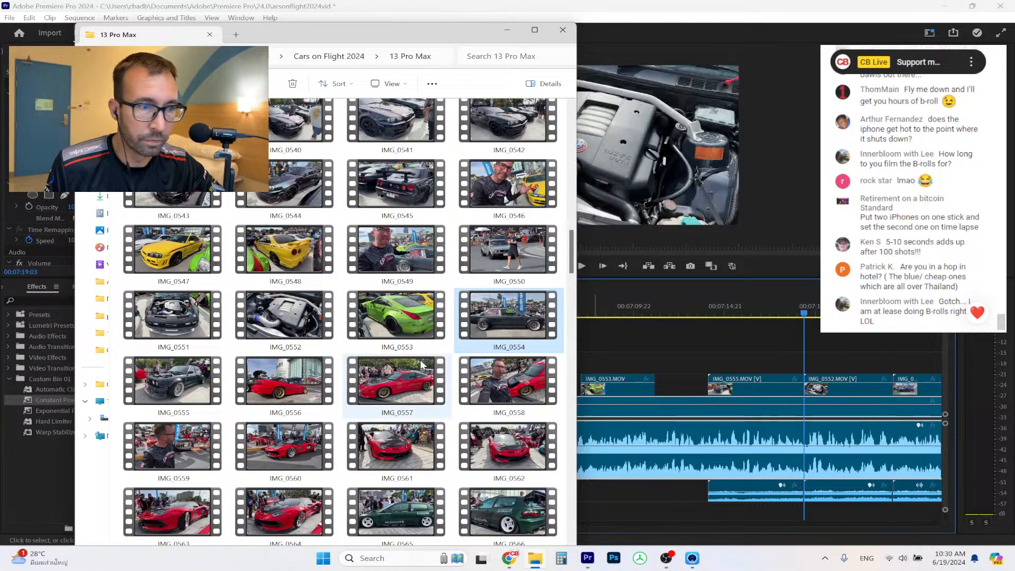
Unlink IMG_0555, IMG_0552 and IMG_0554 from their audio and delete the three audio clips on A2.
{"action": "left_click", "coordinate": [770, 389]}
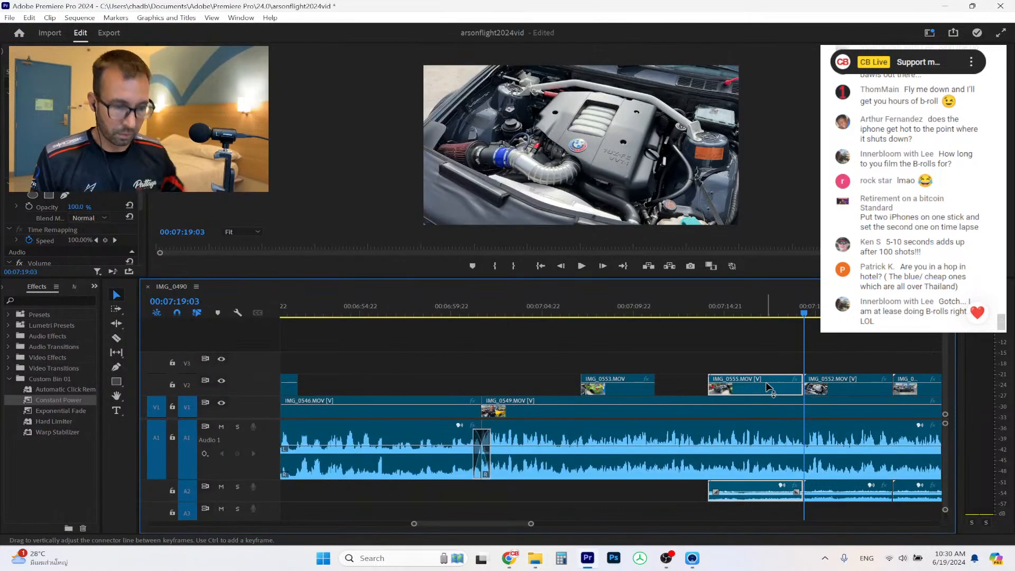
{"action": "left_click", "coordinate": [873, 386], "text": "shift"}
{"action": "left_click", "coordinate": [929, 394], "text": "shift"}
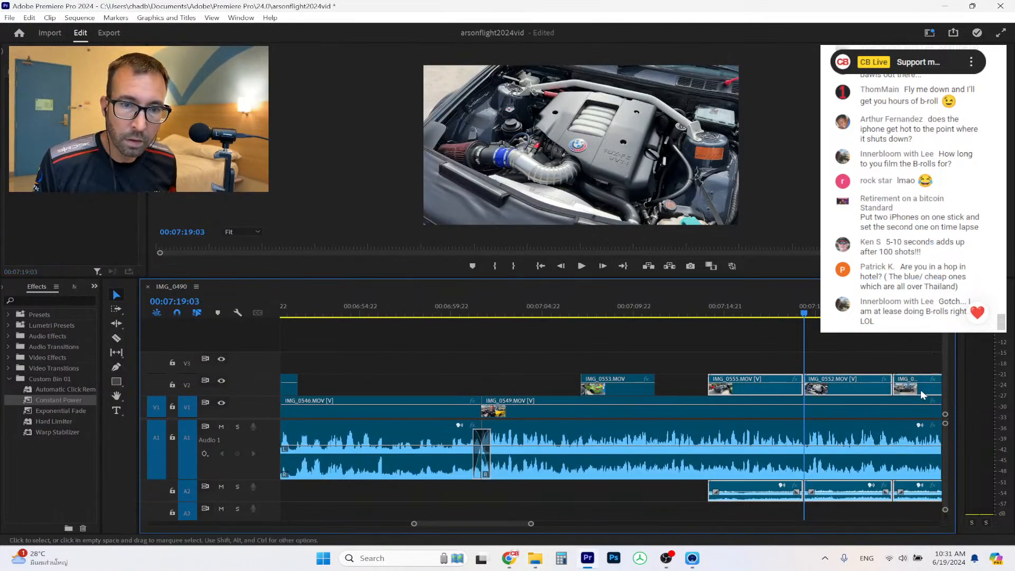
{"action": "right_click", "coordinate": [921, 389]}
{"action": "left_click", "coordinate": [868, 416]}
{"action": "left_click", "coordinate": [773, 497]}
{"action": "key", "text": "Delete"}
{"action": "left_click", "coordinate": [846, 492]}
{"action": "key", "text": "Delete"}
{"action": "left_click", "coordinate": [918, 494]}
{"action": "key", "text": "Delete"}
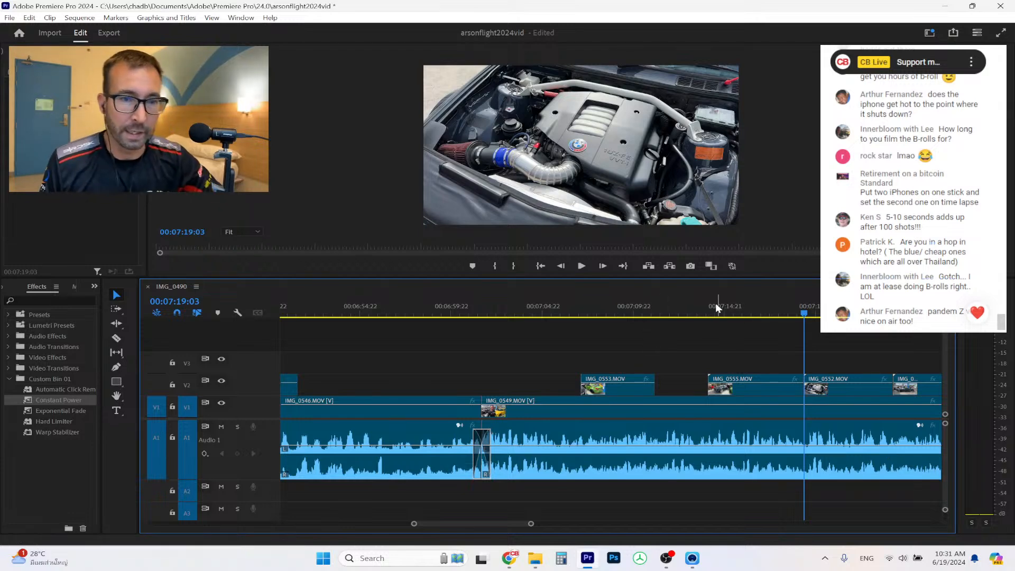
Trim IMG_0555 to start at 00:07:14:18, tighten it and IMG_0552 so the three V2 clips stay adjacent, and shorten the end of IMG_0554.
{"action": "left_click_drag", "start_coordinate": [709, 306], "coordinate": [723, 315]}
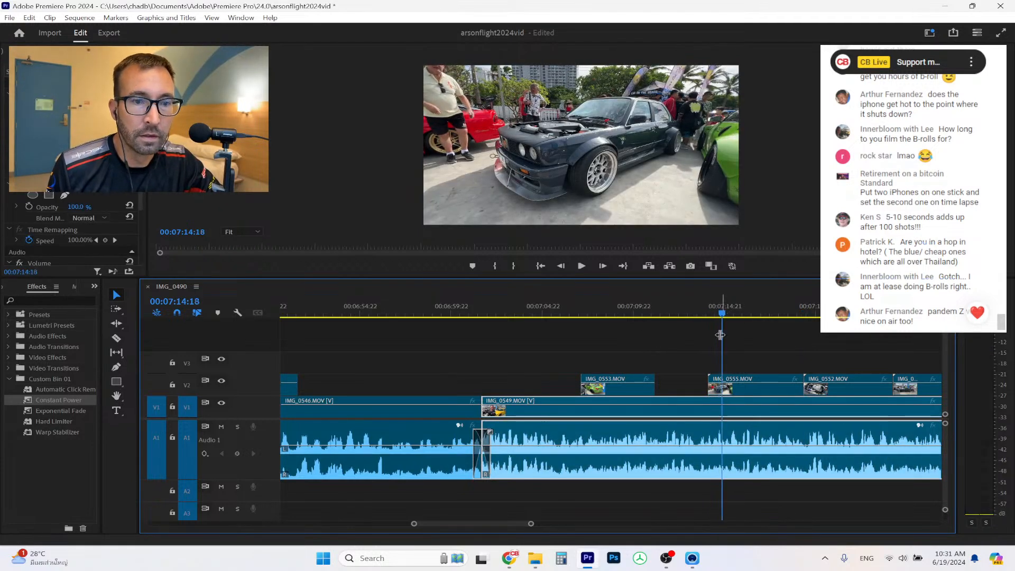
{"action": "left_click_drag", "start_coordinate": [711, 379], "coordinate": [725, 377]}
{"action": "left_click_drag", "start_coordinate": [803, 377], "coordinate": [899, 394]}
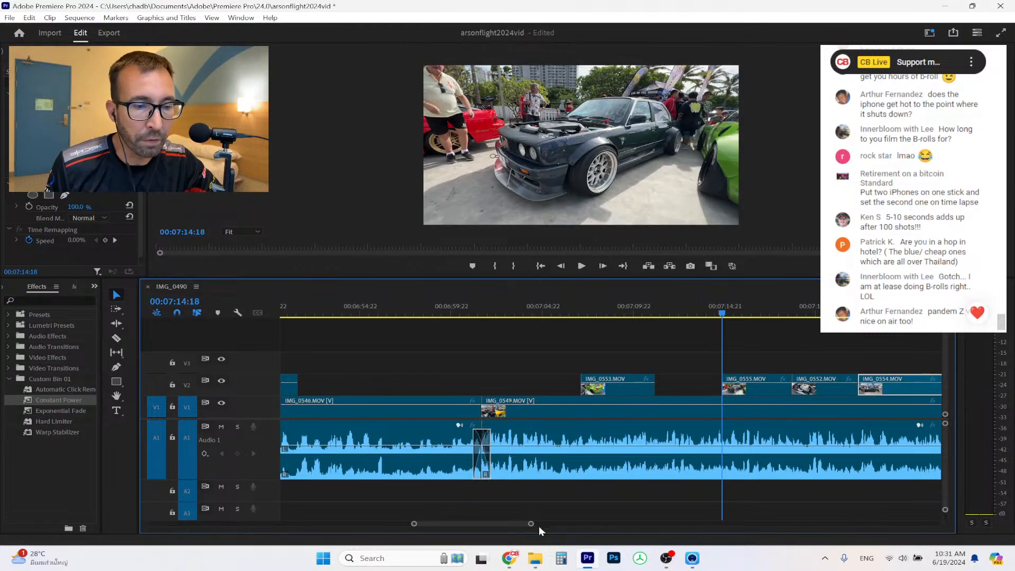
{"action": "left_click_drag", "start_coordinate": [533, 525], "coordinate": [546, 524]}
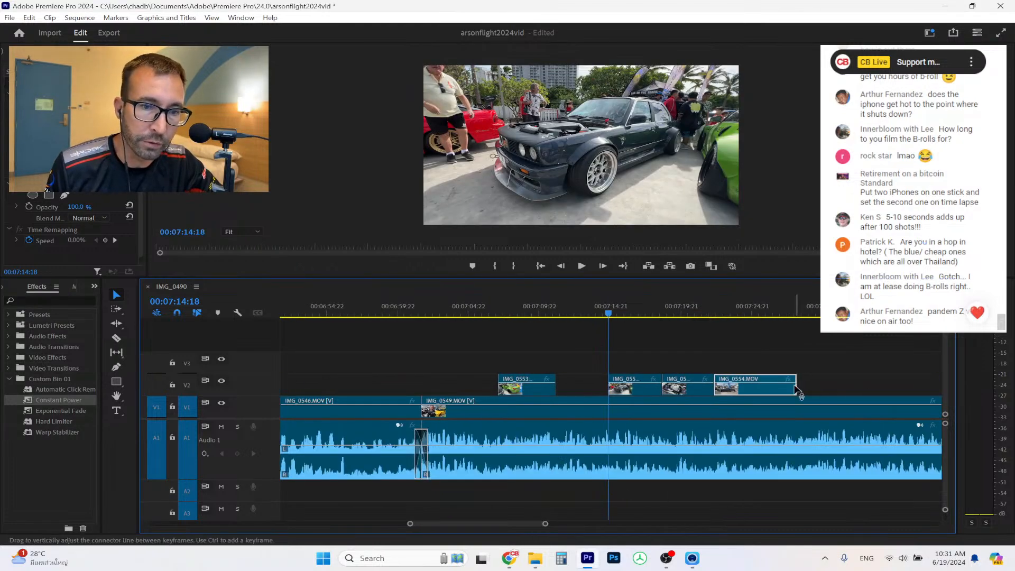
{"action": "left_click_drag", "start_coordinate": [794, 388], "coordinate": [776, 390]}
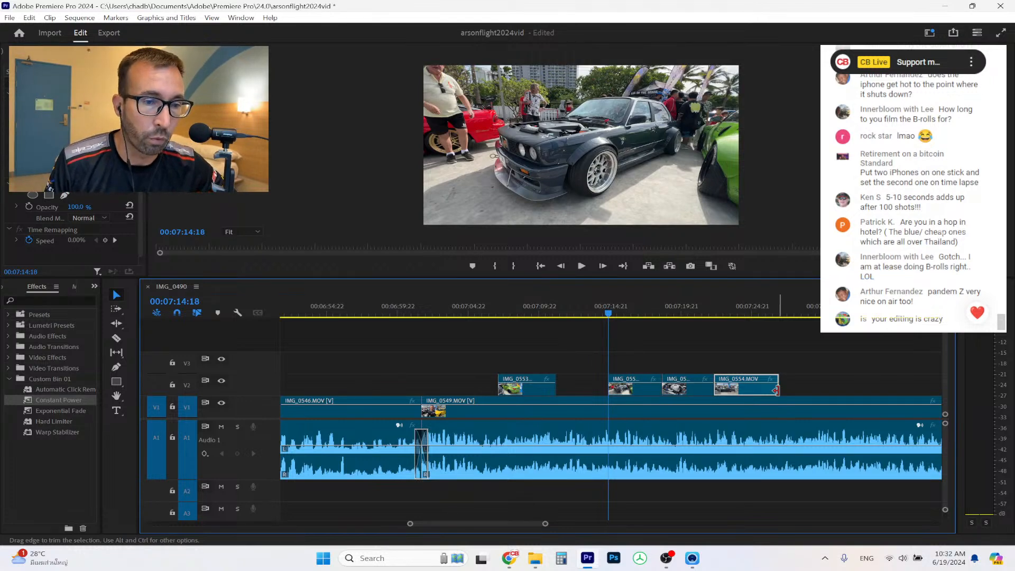
{"action": "scroll", "coordinate": [544, 525], "scroll_direction": "up", "scroll_amount": 3}
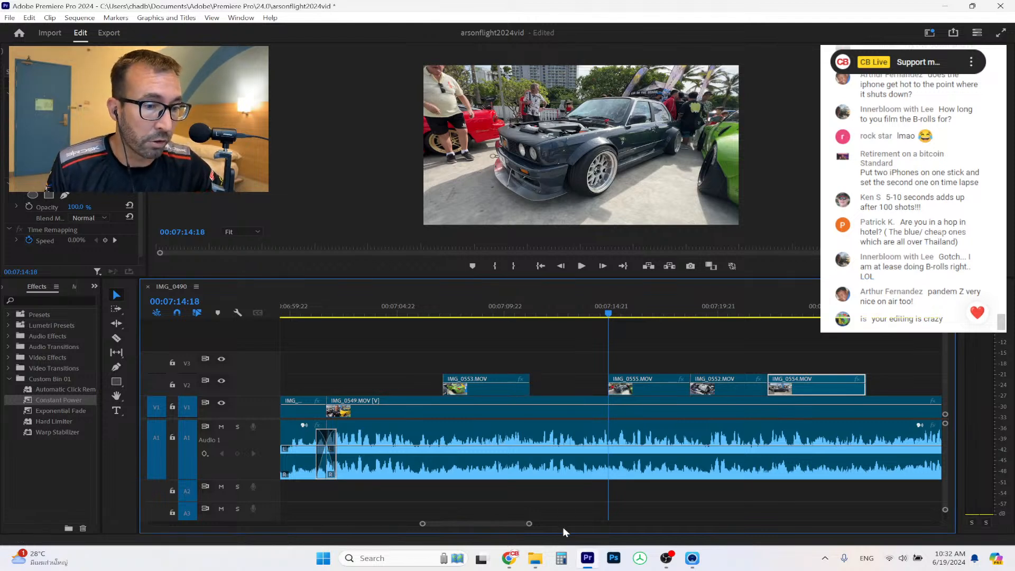
Overlay IMG_0551 from the 13 Pro Max folder on V3 around 00:07:17, then unlink and delete its audio.
{"action": "left_click", "coordinate": [536, 560]}
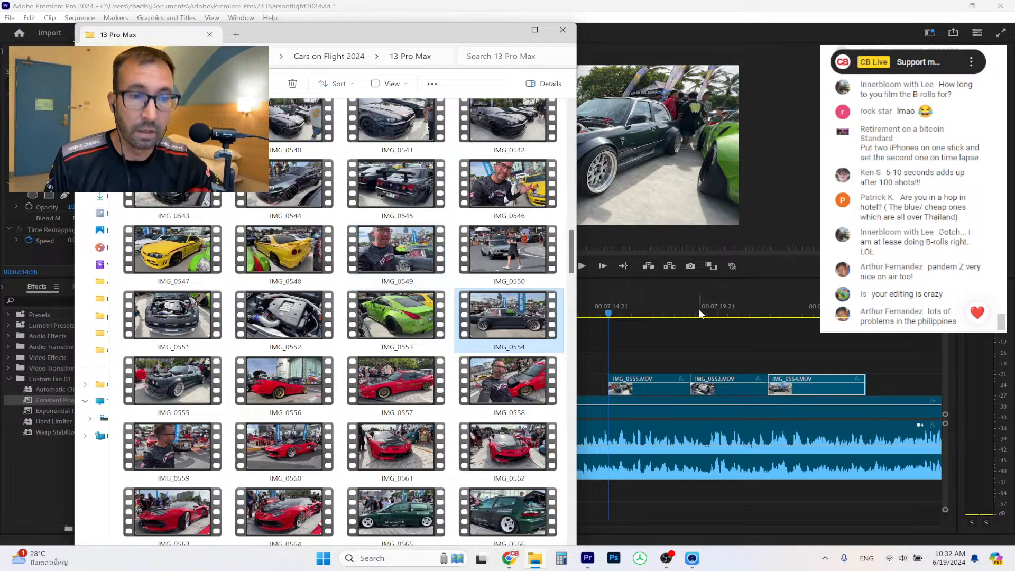
{"action": "left_click_drag", "start_coordinate": [173, 322], "coordinate": [668, 364]}
{"action": "right_click", "coordinate": [710, 369]}
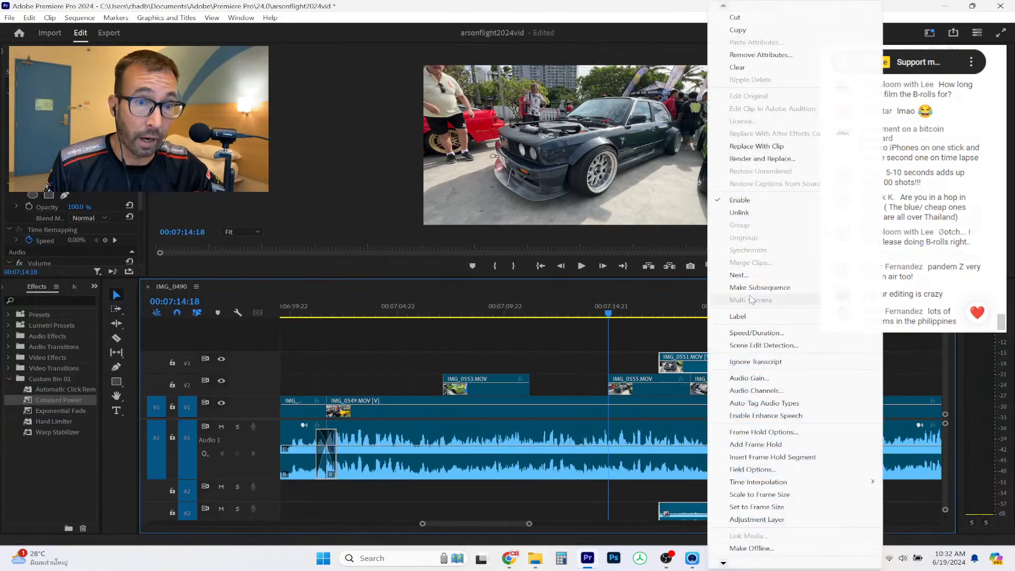
{"action": "left_click", "coordinate": [741, 211]}
{"action": "left_click", "coordinate": [725, 513]}
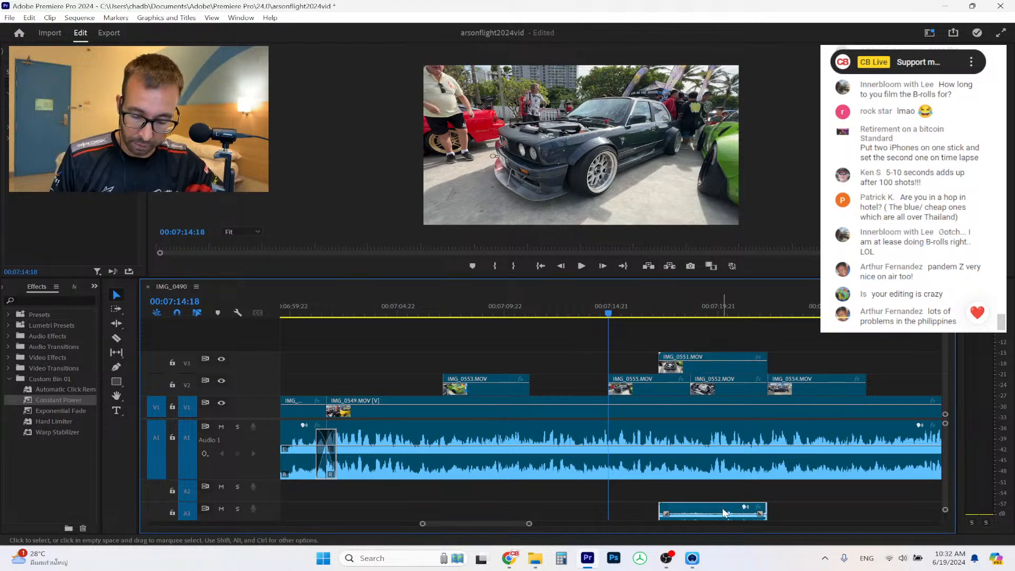
{"action": "key", "text": "Delete"}
Trim the start and end of IMG_0551 on V3, and shift IMG_0552 and IMG_0554 on V2 to make room.
{"action": "left_click_drag", "start_coordinate": [659, 366], "coordinate": [671, 366]}
{"action": "left_click_drag", "start_coordinate": [767, 360], "coordinate": [820, 379]}
{"action": "left_click_drag", "start_coordinate": [748, 391], "coordinate": [826, 390]}
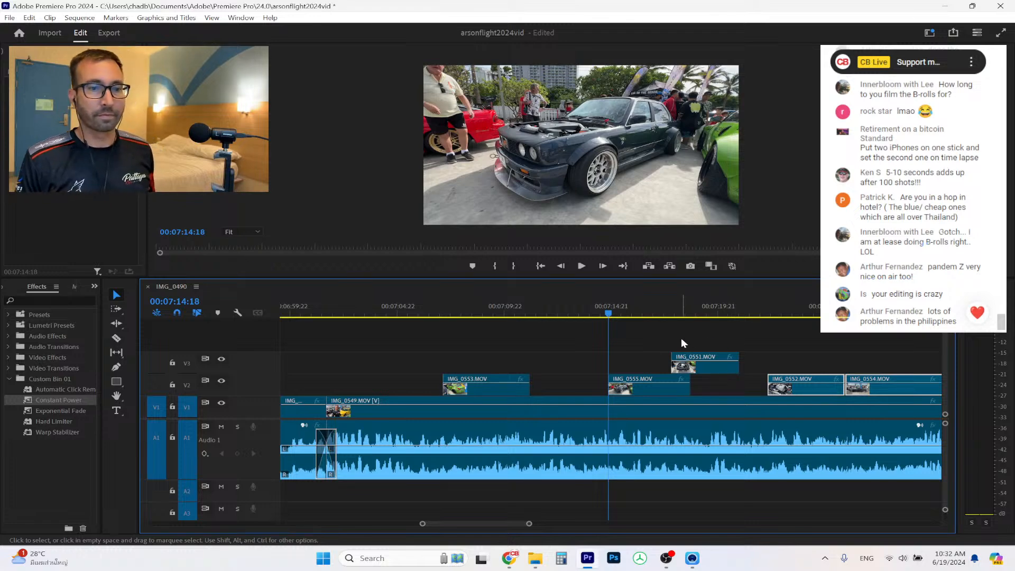
Play the IMG_0555 section, move IMG_0551 down to V2 directly after it, and close the gaps before IMG_0552 and IMG_0554.
{"action": "left_click", "coordinate": [591, 306]}
{"action": "left_click", "coordinate": [582, 266]}
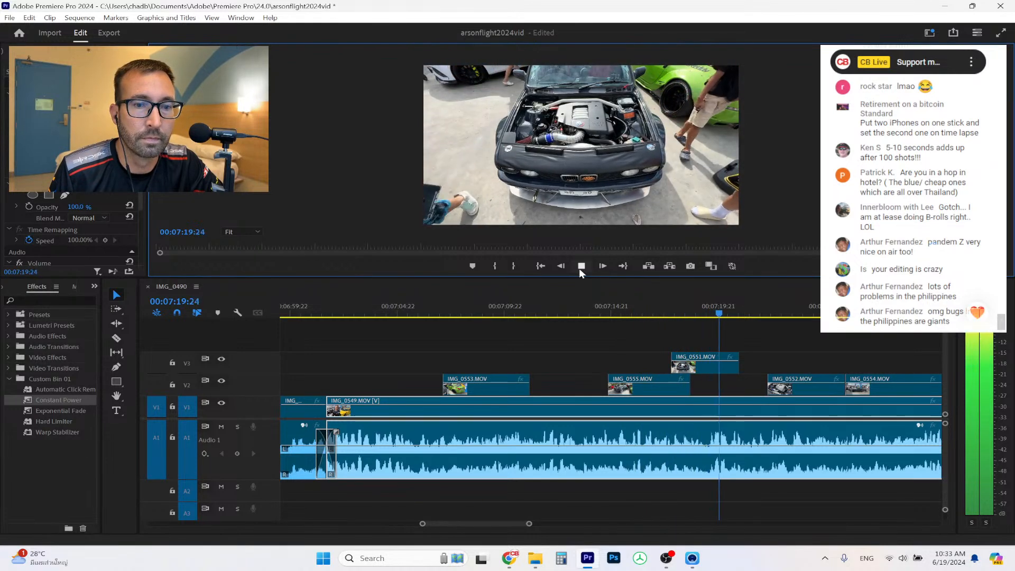
{"action": "left_click", "coordinate": [581, 266]}
{"action": "left_click_drag", "start_coordinate": [691, 369], "coordinate": [710, 394]}
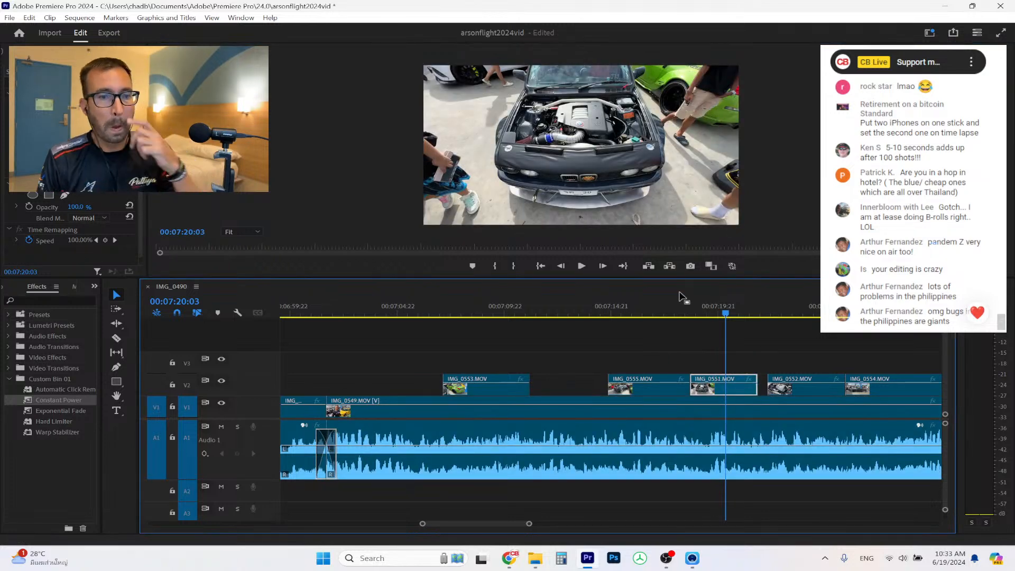
{"action": "left_click_drag", "start_coordinate": [819, 390], "coordinate": [814, 390]}
{"action": "left_click_drag", "start_coordinate": [893, 392], "coordinate": [884, 391]}
Play the sequence from about 00:07:12 through the overlay clips to 00:07:35:08, enlarging the program monitor.
{"action": "left_click", "coordinate": [561, 313]}
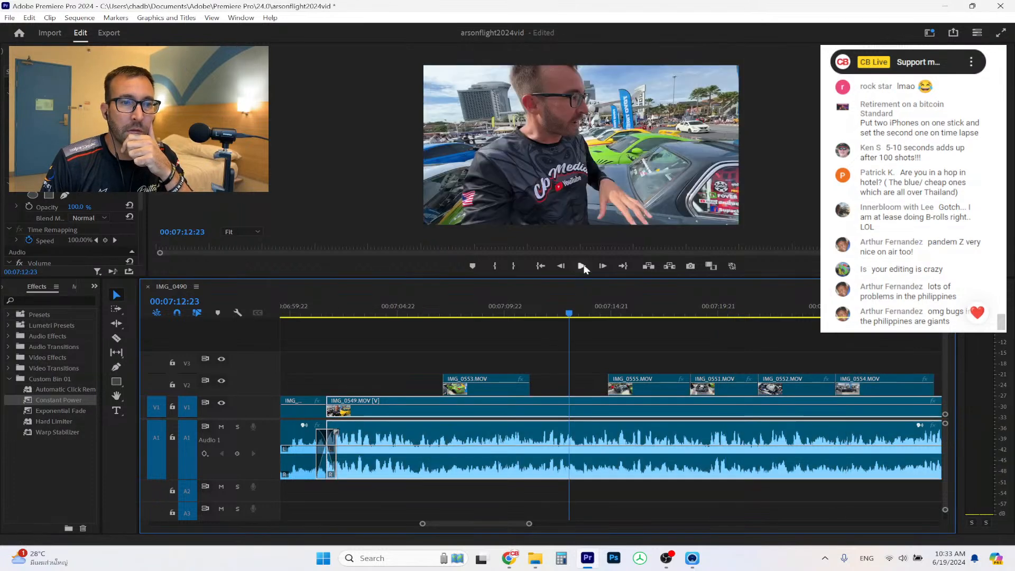
{"action": "left_click", "coordinate": [581, 267]}
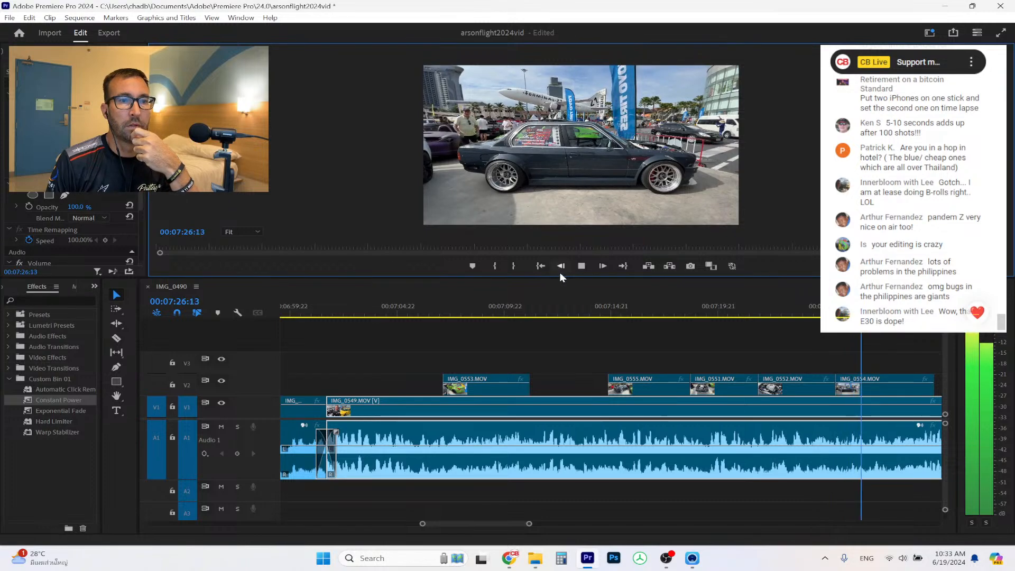
{"action": "left_click_drag", "start_coordinate": [561, 277], "coordinate": [561, 326]}
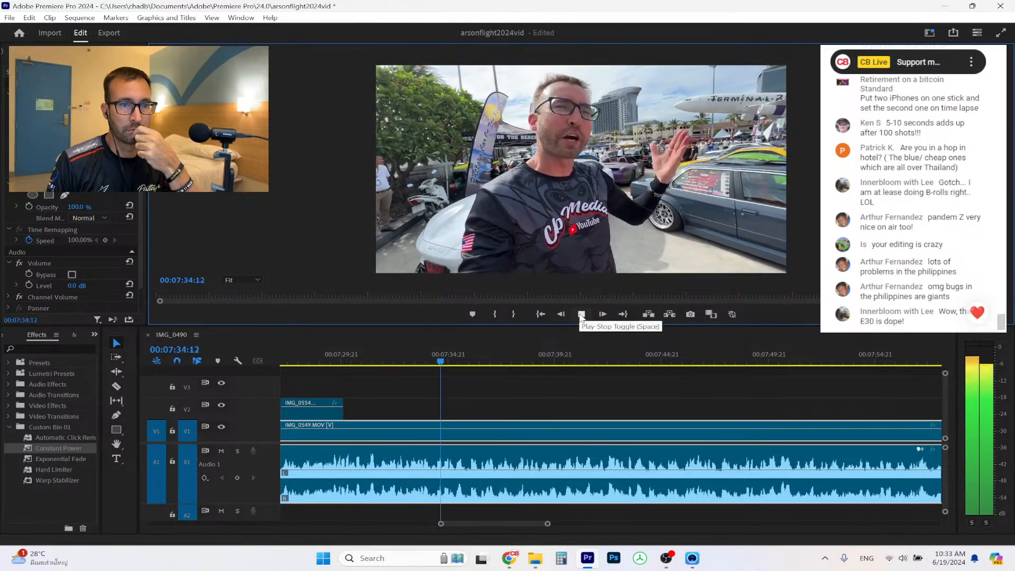
{"action": "left_click", "coordinate": [581, 314]}
Place IMG_0590 from the 13 Pro Max folder on V2 around 00:07:43, then unlink and delete its audio.
{"action": "mouse_move", "coordinate": [534, 566]}
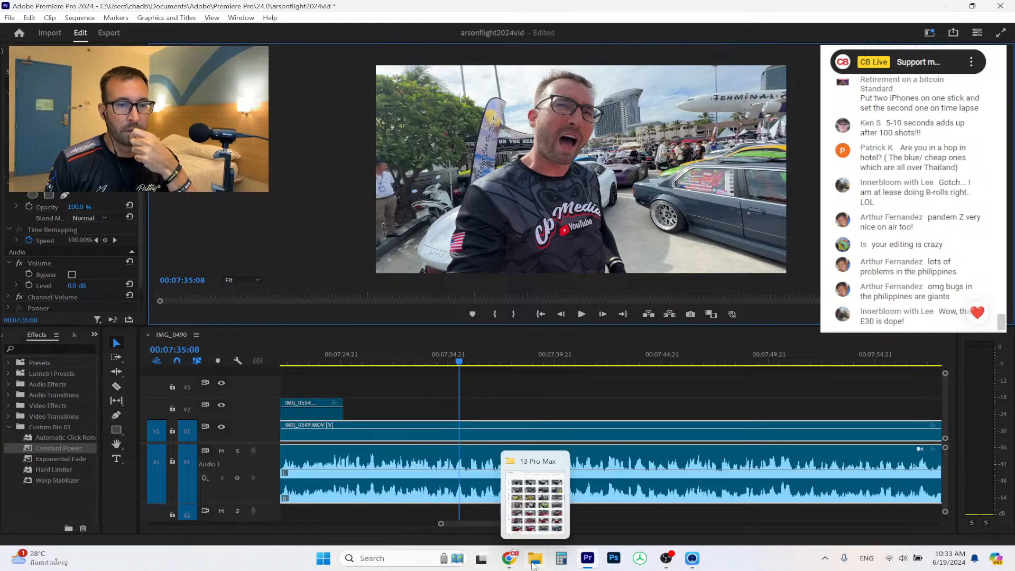
{"action": "left_click", "coordinate": [532, 513]}
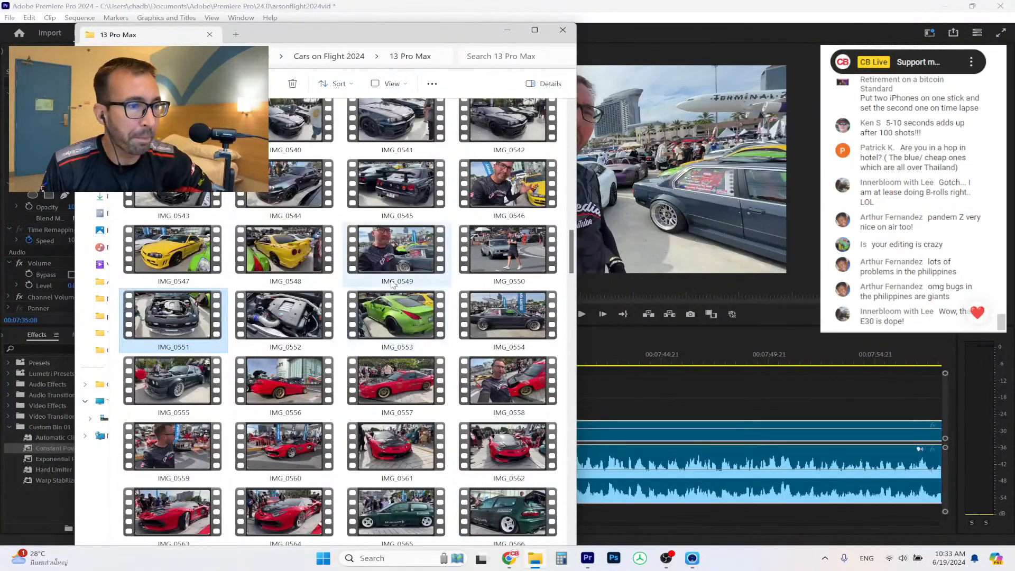
{"action": "scroll", "coordinate": [393, 286], "scroll_direction": "down", "scroll_amount": 3}
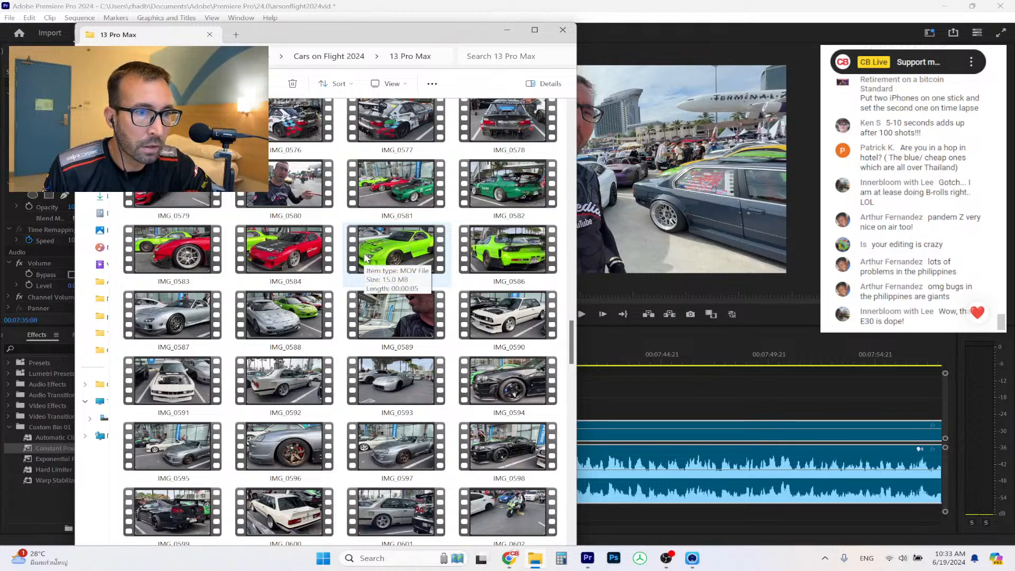
{"action": "left_click_drag", "start_coordinate": [512, 323], "coordinate": [679, 415]}
{"action": "right_click", "coordinate": [680, 415]}
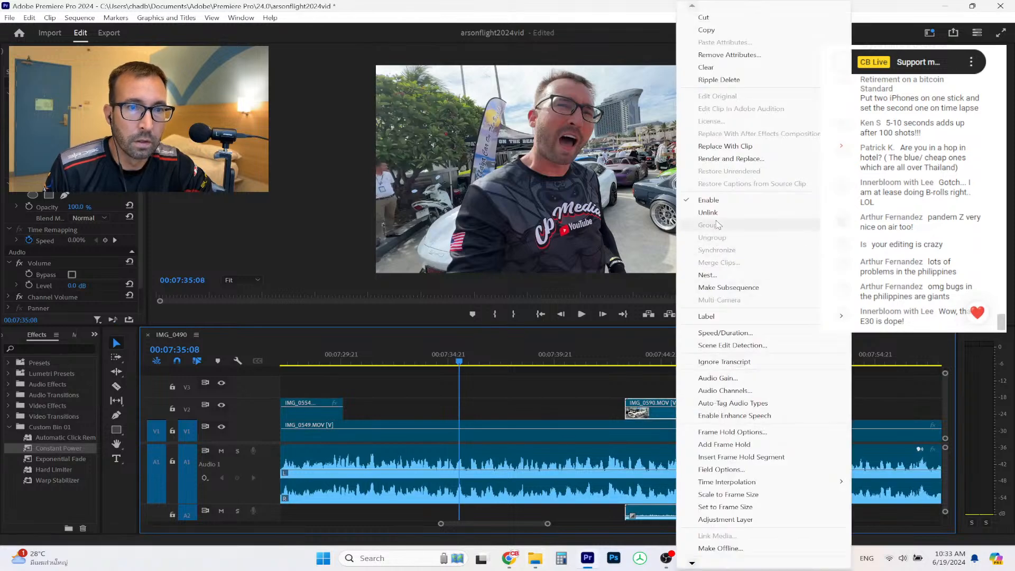
{"action": "left_click", "coordinate": [735, 219]}
{"action": "left_click", "coordinate": [695, 513]}
{"action": "key", "text": "Delete"}
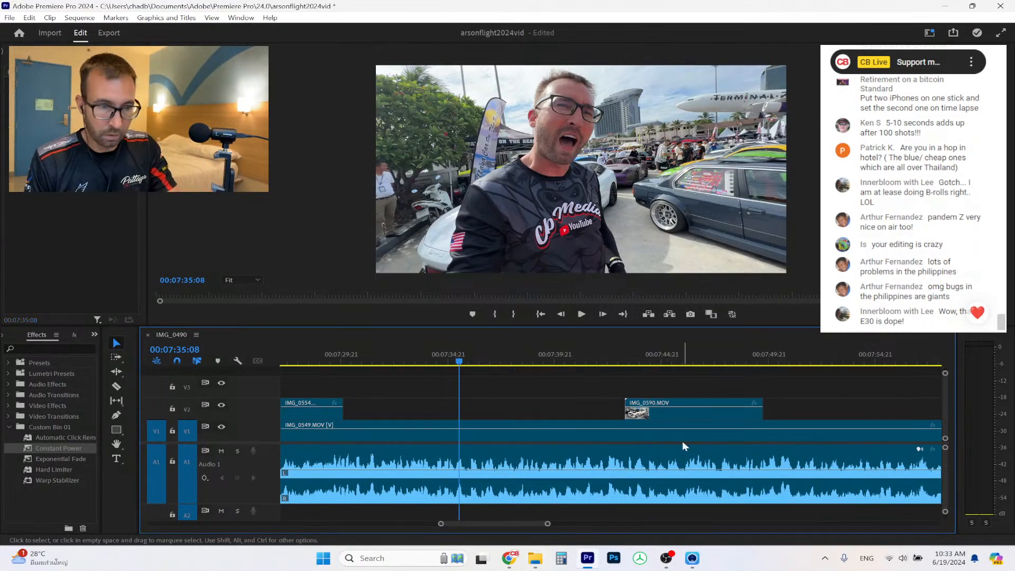
Move IMG_0590 on V2 to about 00:07:34, play that section, then trim its start and set its end at 00:07:39:08.
{"action": "left_click_drag", "start_coordinate": [681, 412], "coordinate": [489, 413]}
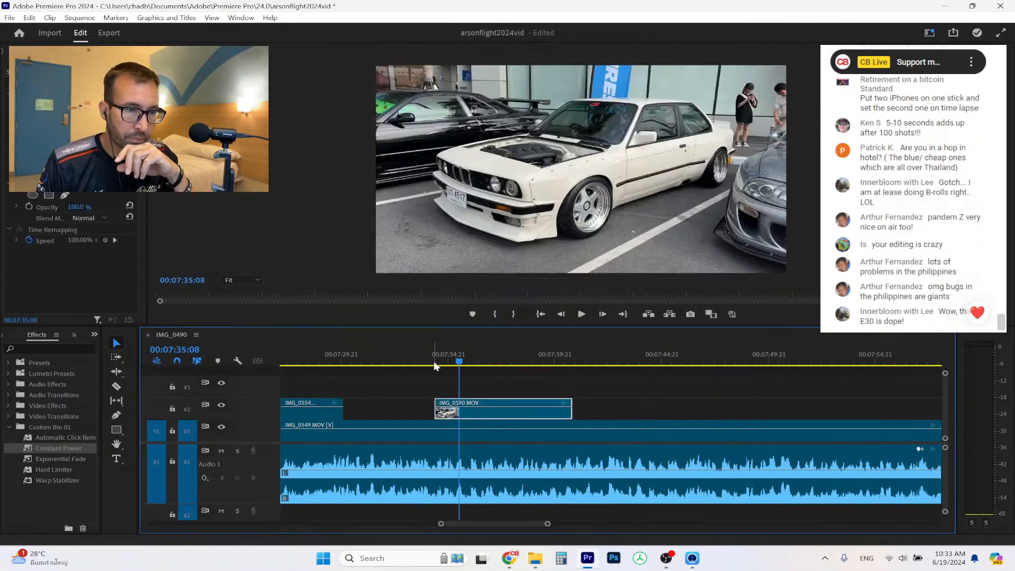
{"action": "left_click", "coordinate": [408, 356]}
{"action": "left_click", "coordinate": [587, 314]}
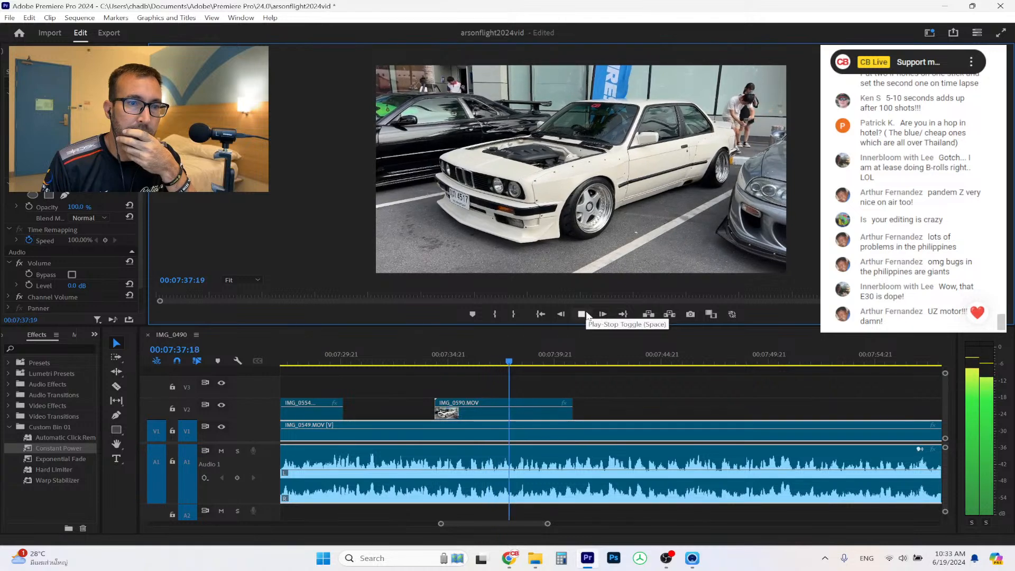
{"action": "left_click", "coordinate": [584, 315]}
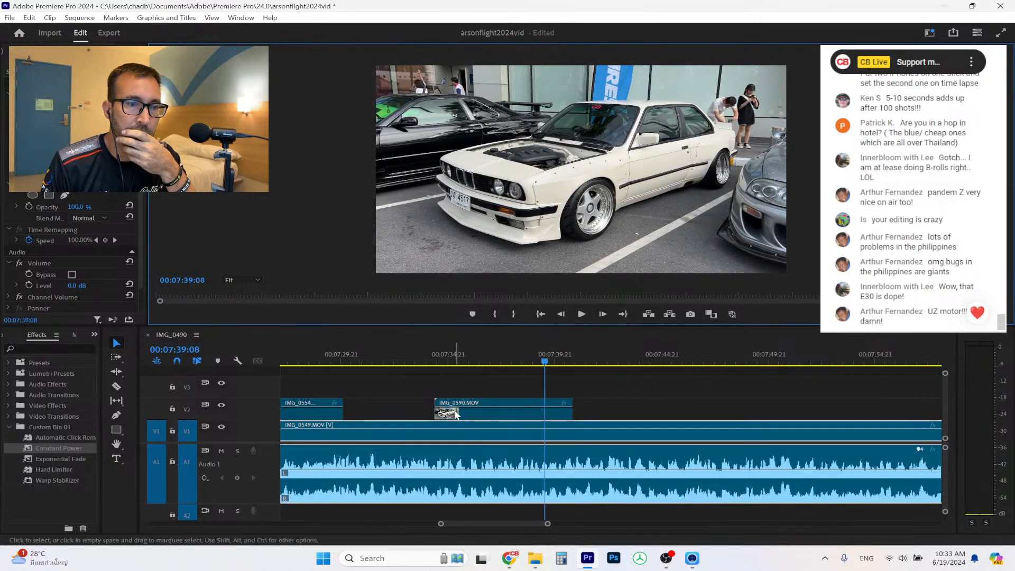
{"action": "left_click_drag", "start_coordinate": [438, 404], "coordinate": [447, 403]}
{"action": "left_click_drag", "start_coordinate": [572, 403], "coordinate": [545, 403]}
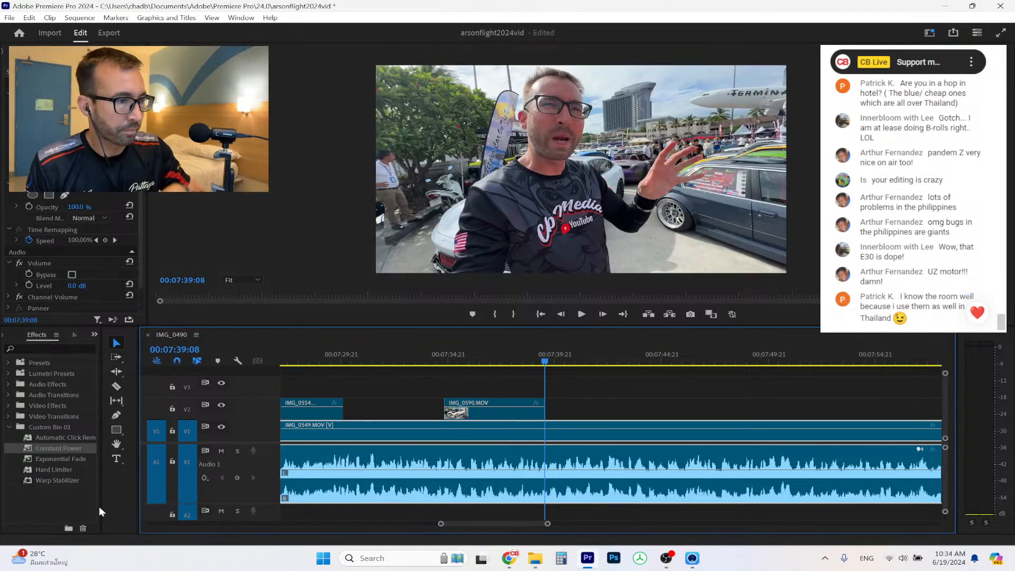
Create a white color matte (RGB 255, 255, 255) at 3840 × 2160 and 23.976 fps, keeping the name Color Matte.
{"action": "left_click", "coordinate": [95, 335]}
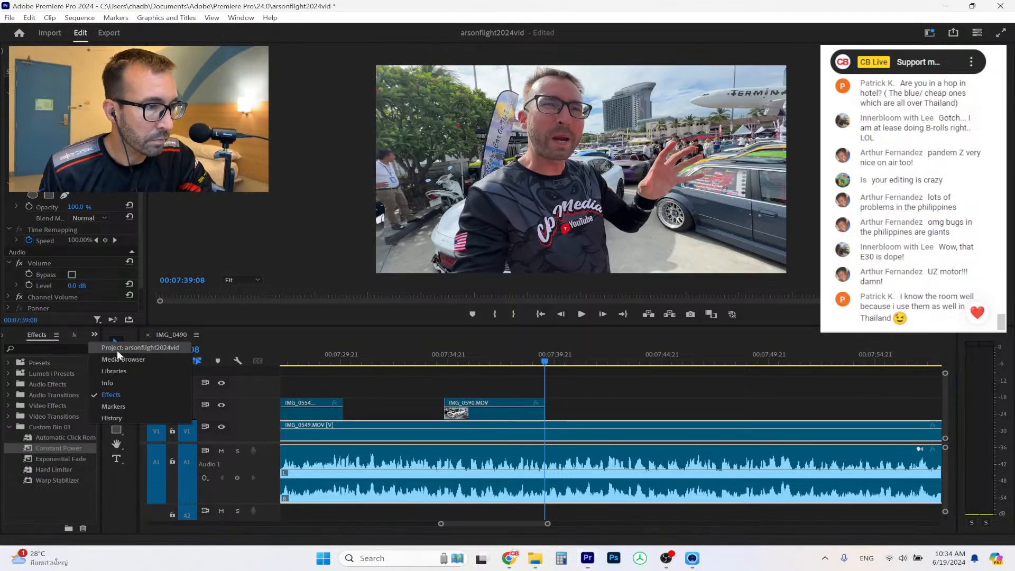
{"action": "left_click", "coordinate": [117, 350]}
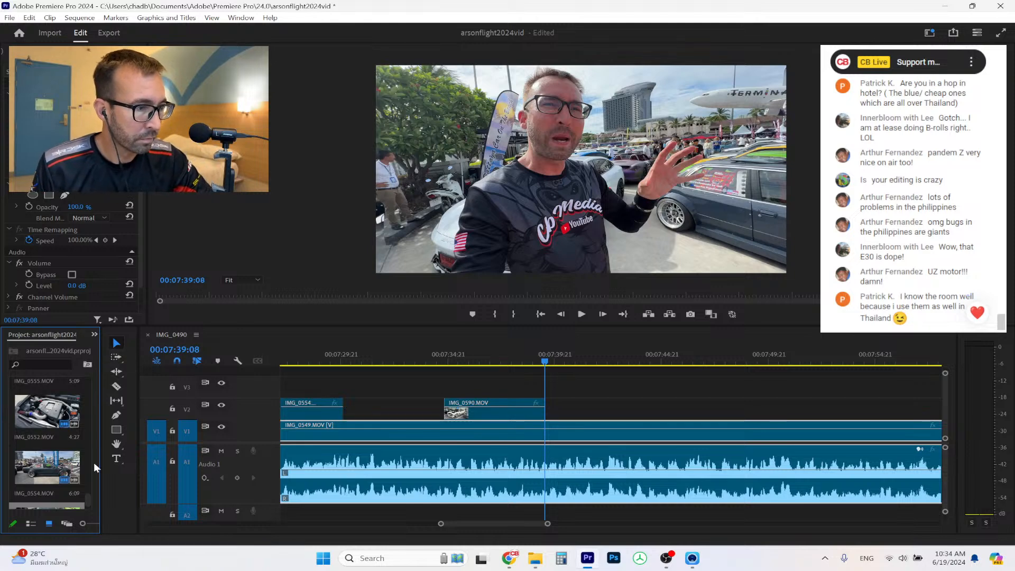
{"action": "left_click_drag", "start_coordinate": [101, 461], "coordinate": [226, 455]}
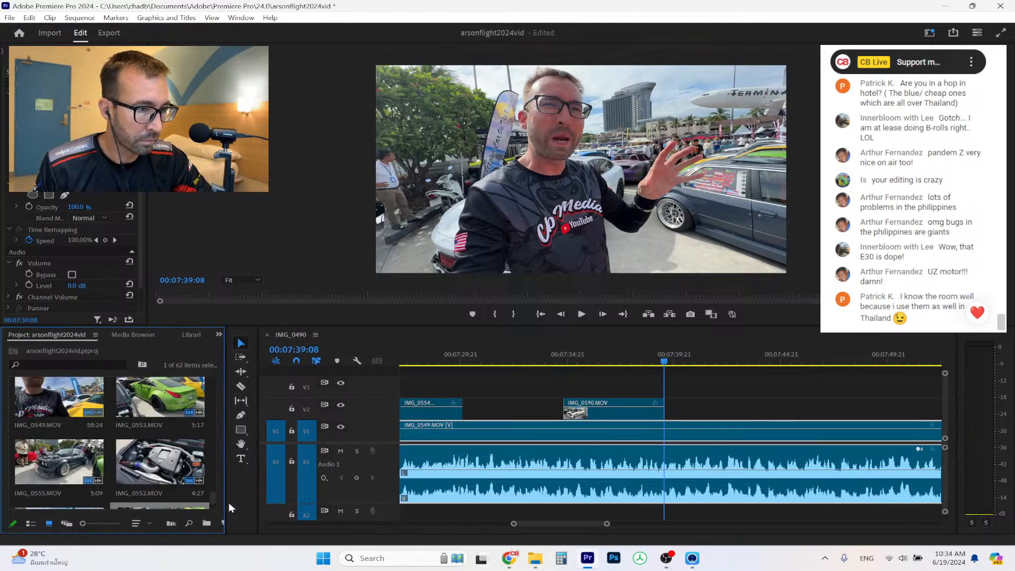
{"action": "left_click", "coordinate": [223, 524]}
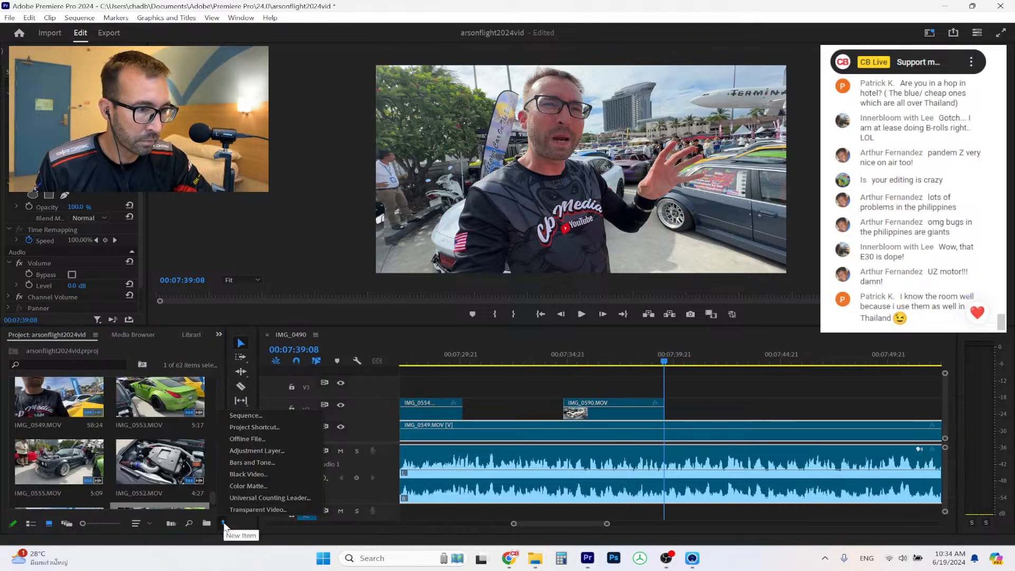
{"action": "left_click", "coordinate": [251, 483]}
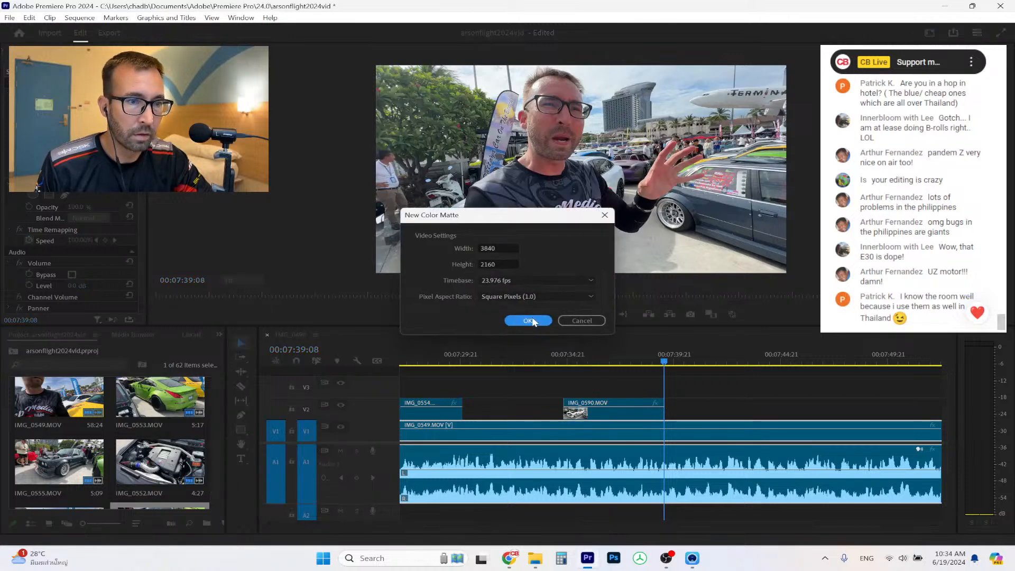
{"action": "left_click", "coordinate": [529, 321]}
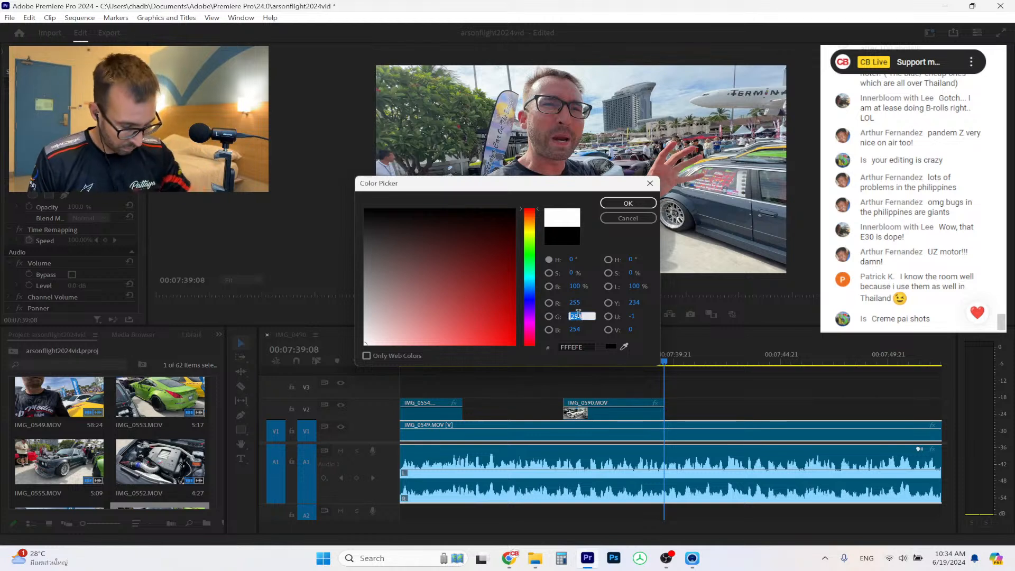
{"action": "type", "text": "255"}
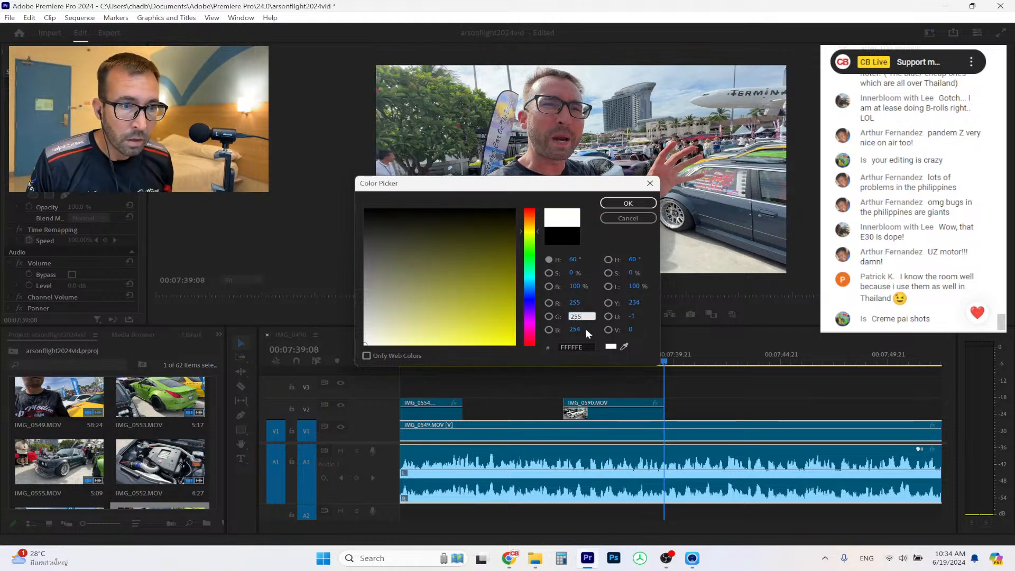
{"action": "left_click", "coordinate": [573, 329]}
{"action": "type", "text": "255"}
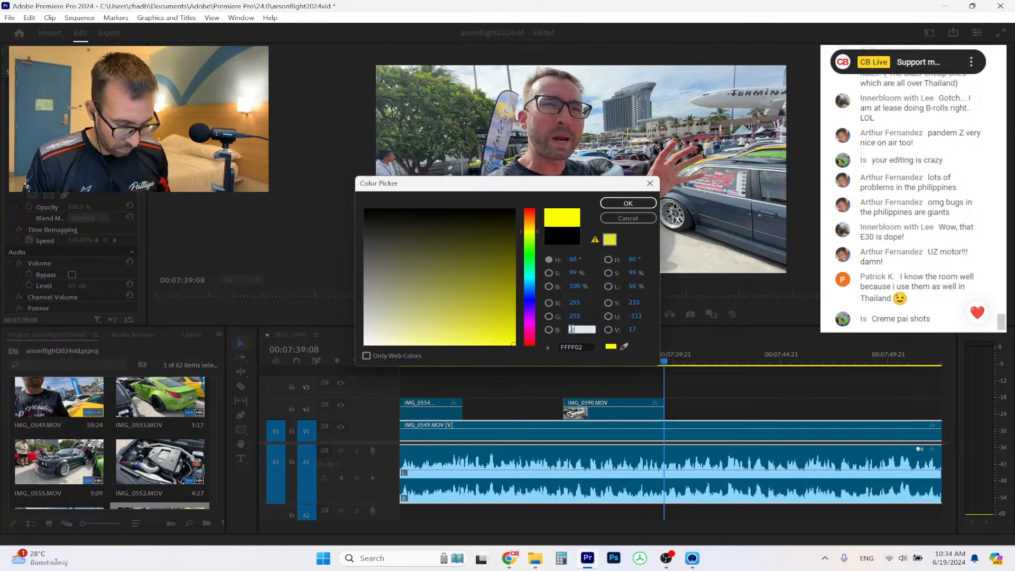
{"action": "left_click", "coordinate": [636, 206]}
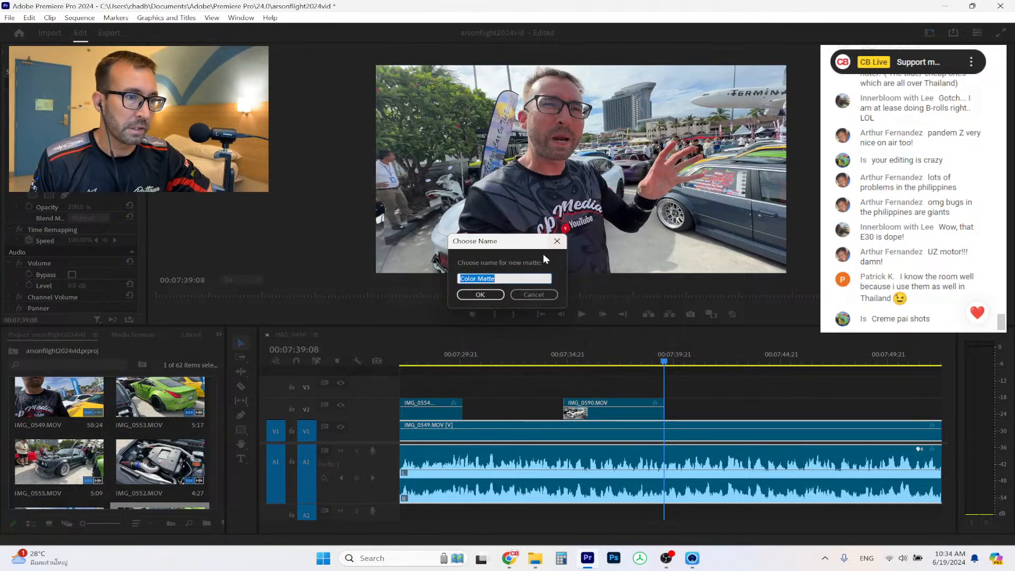
{"action": "left_click", "coordinate": [479, 294]}
Place the Color Matte on V2 directly after IMG_0590 and extend its end to about 00:07:50.
{"action": "left_click_drag", "start_coordinate": [72, 484], "coordinate": [704, 345]}
{"action": "left_click", "coordinate": [706, 362]}
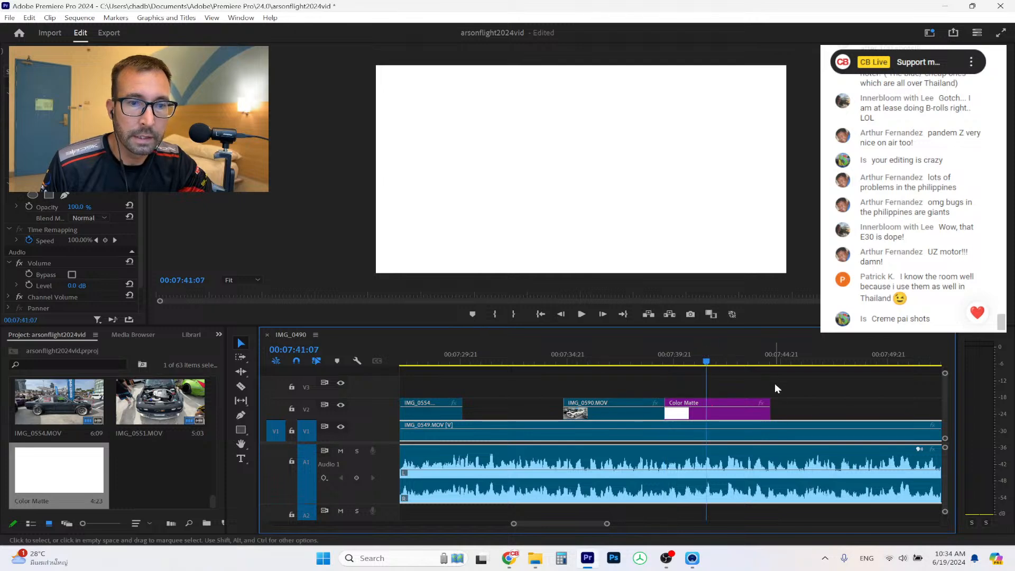
{"action": "left_click_drag", "start_coordinate": [771, 405], "coordinate": [906, 399]}
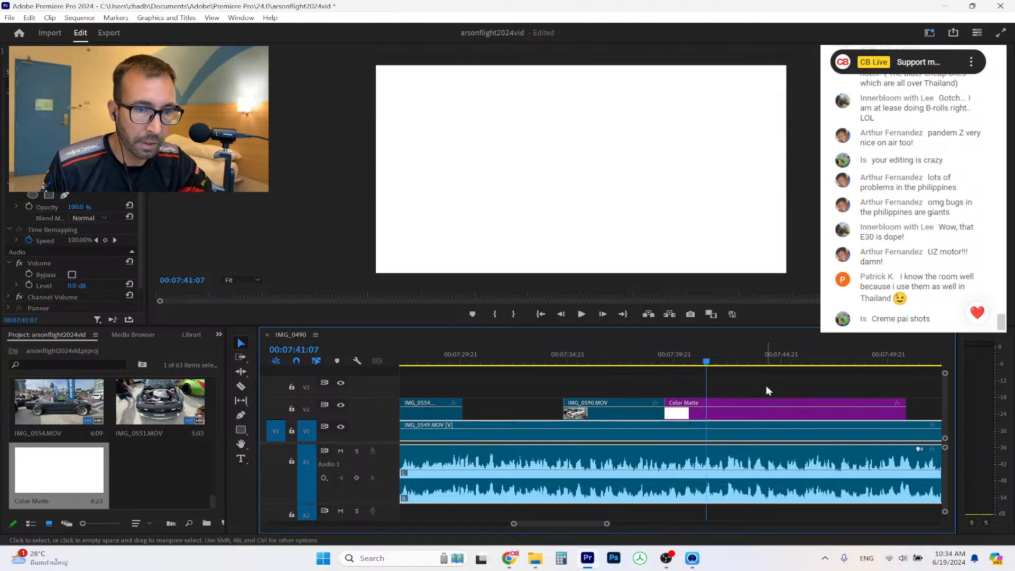
In File Explorer, open the Desktop's CB Media, Merch, CreamPai T21 folder and place both shirt mockups, t21blackback and t21creamback on V3.
{"action": "left_click", "coordinate": [535, 558]}
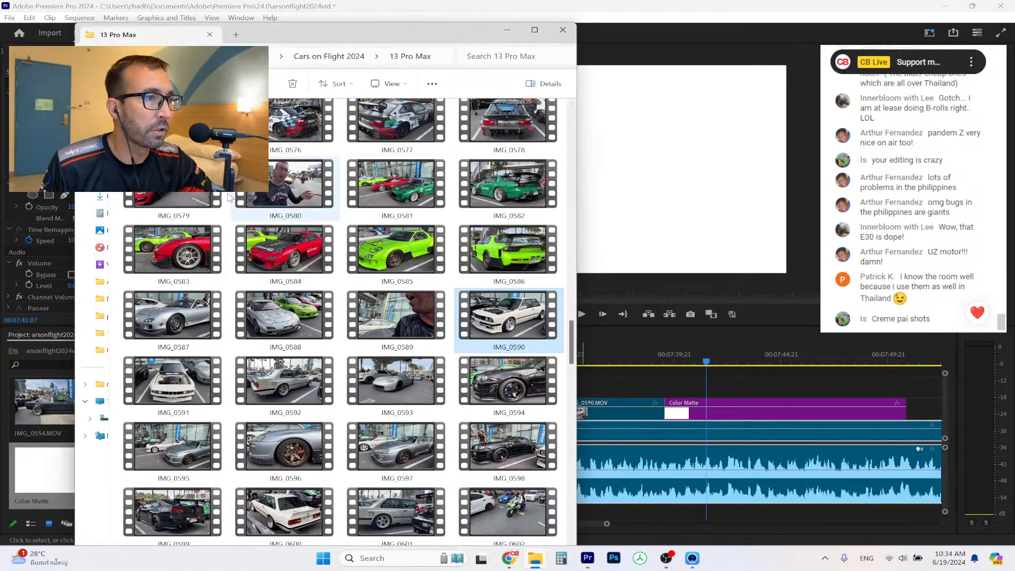
{"action": "left_click_drag", "start_coordinate": [108, 203], "coordinate": [154, 205]}
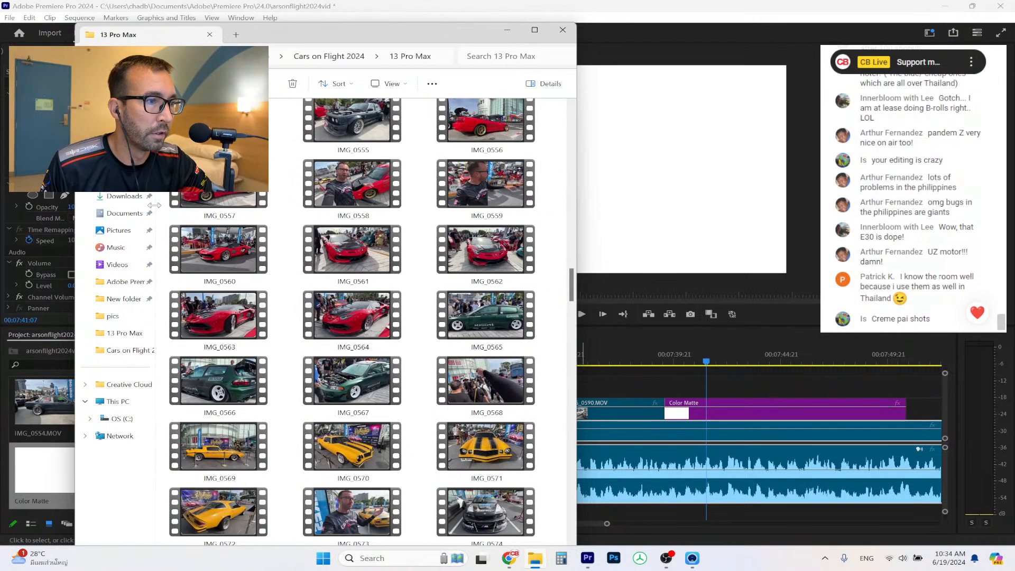
{"action": "left_click", "coordinate": [237, 35]}
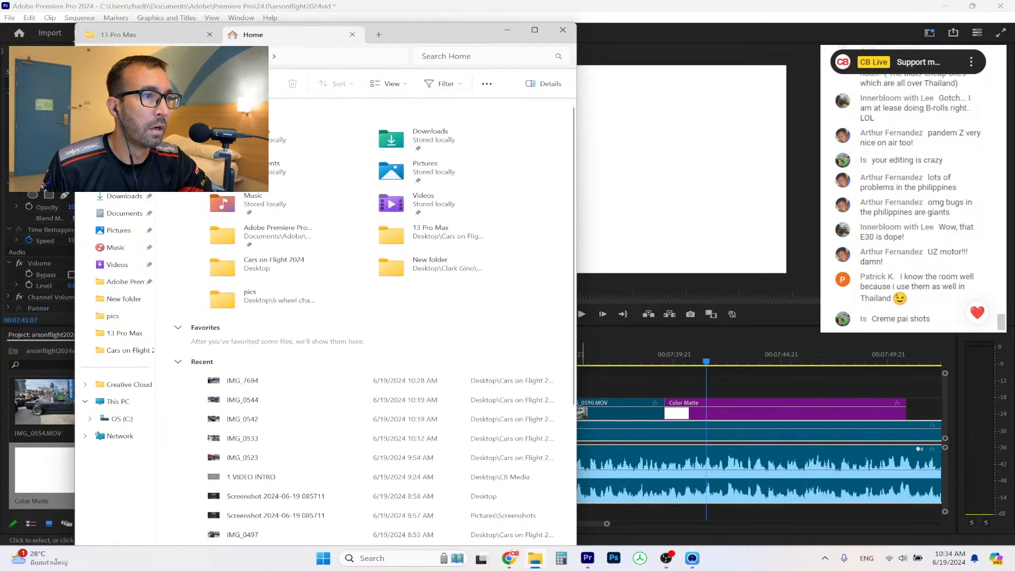
{"action": "double_click", "coordinate": [220, 130]}
{"action": "double_click", "coordinate": [228, 370]}
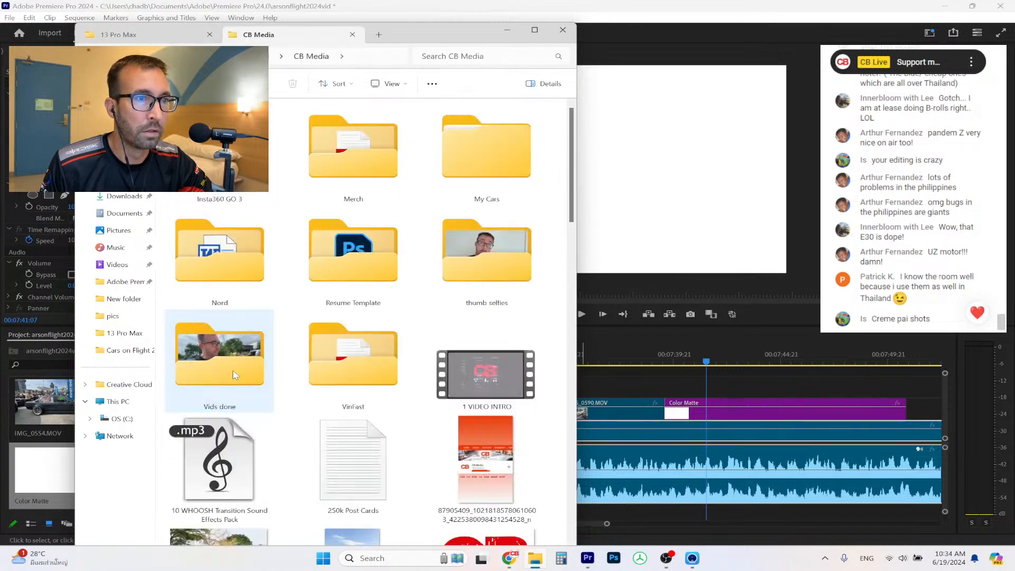
{"action": "double_click", "coordinate": [345, 173]}
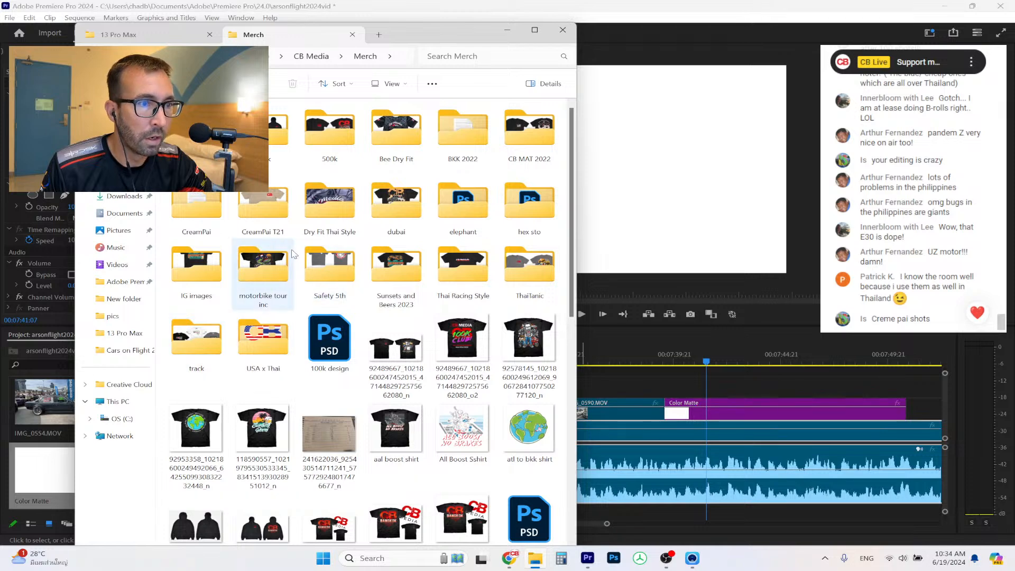
{"action": "double_click", "coordinate": [269, 213]}
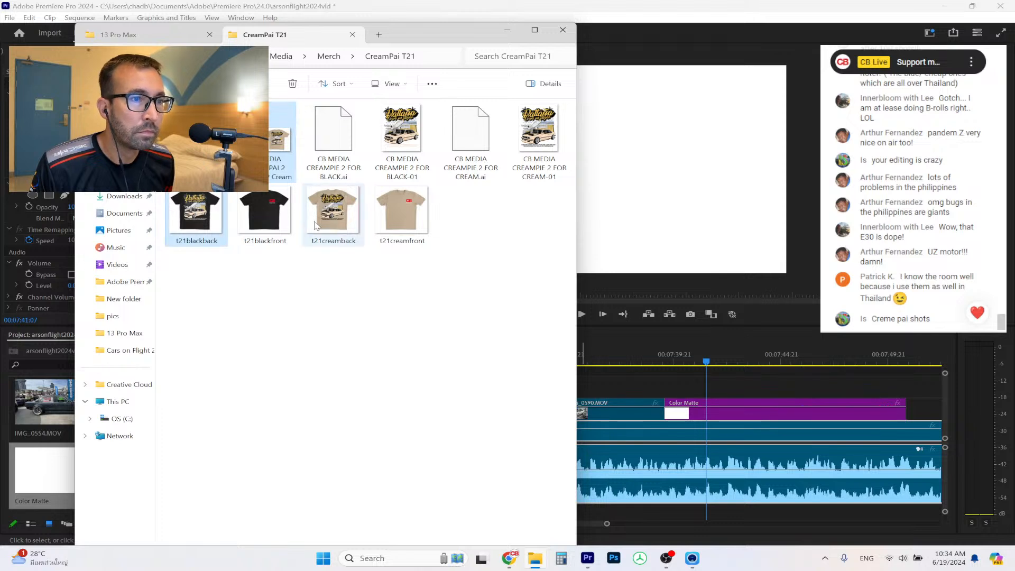
{"action": "left_click_drag", "start_coordinate": [334, 211], "coordinate": [754, 394]}
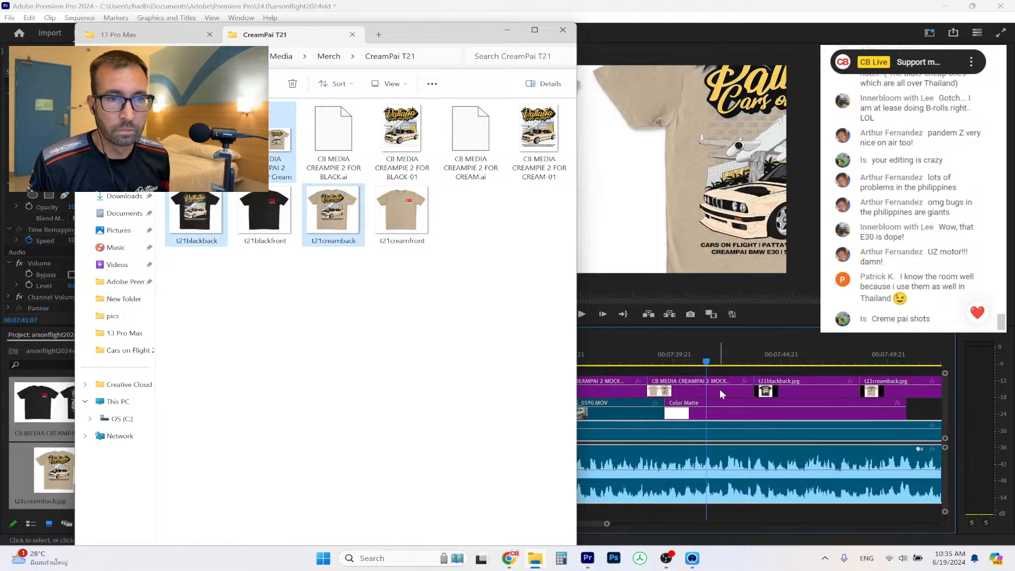
Scale down the cream and black CB MEDIA CREAMPAI 2 mockups on V3 until both shirts fit inside the frame.
{"action": "left_click", "coordinate": [725, 392]}
{"action": "left_click", "coordinate": [75, 116]}
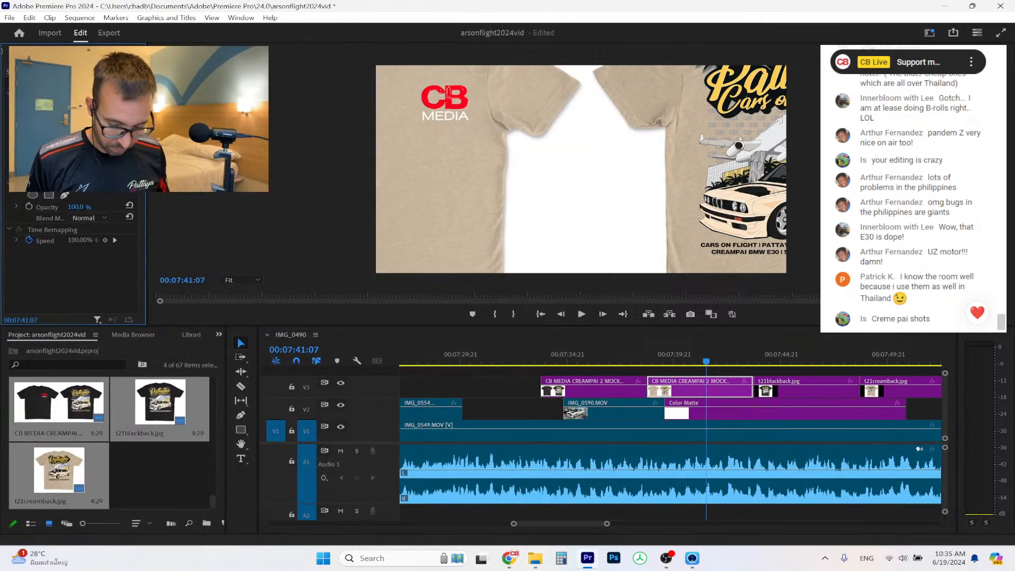
{"action": "key", "text": "Return"}
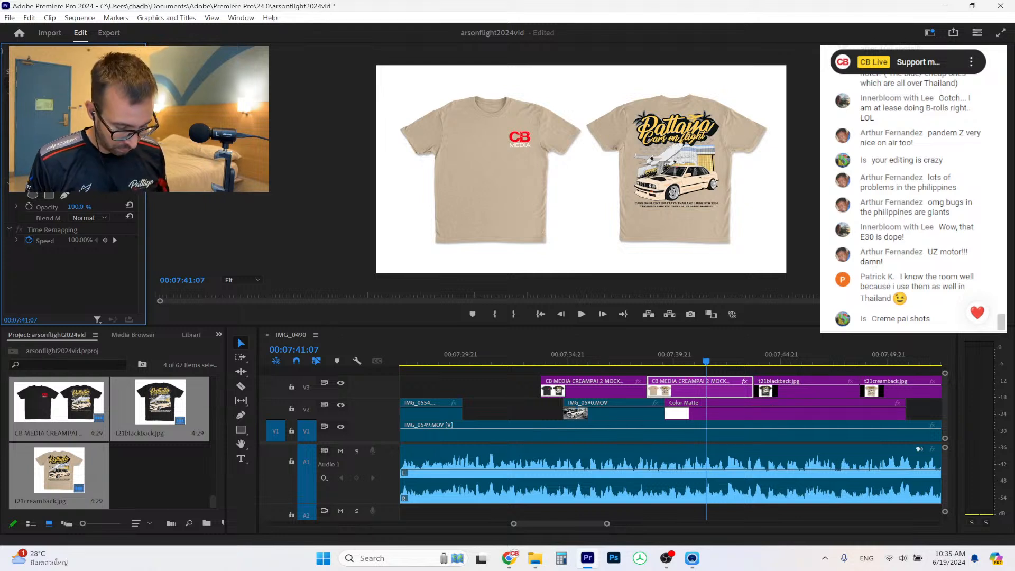
{"action": "key", "text": "Return"}
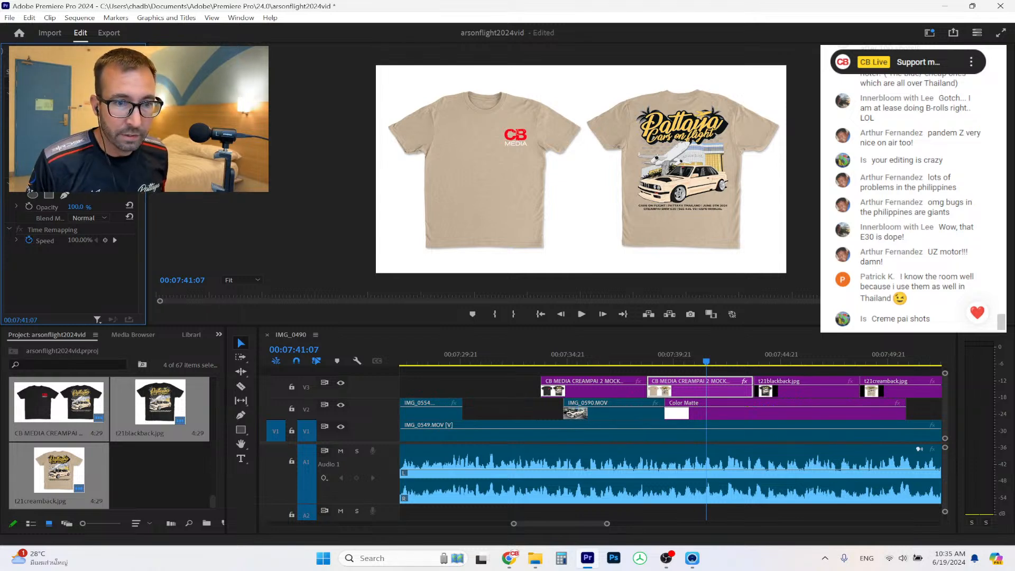
{"action": "left_click", "coordinate": [610, 360]}
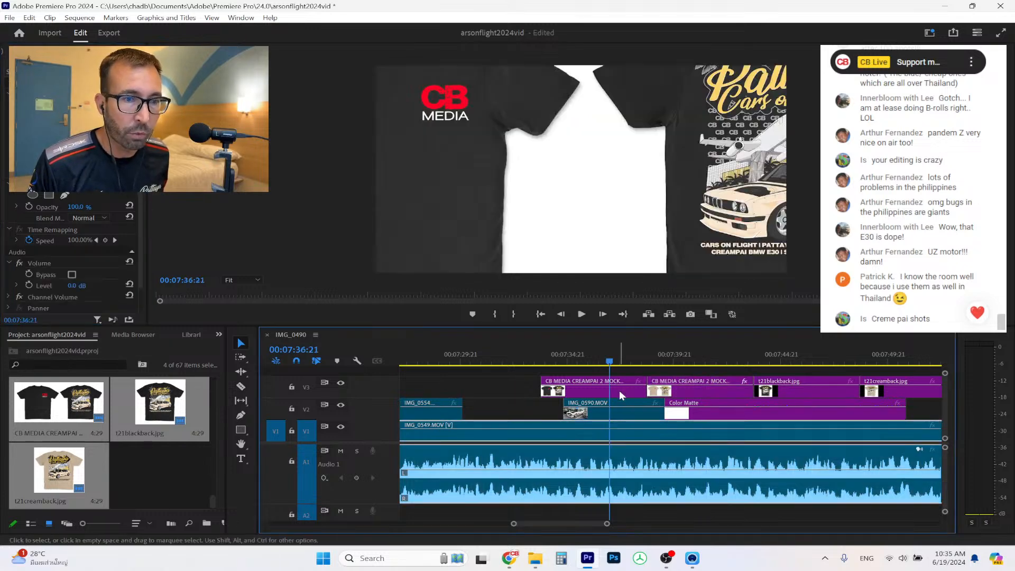
{"action": "left_click", "coordinate": [76, 116]}
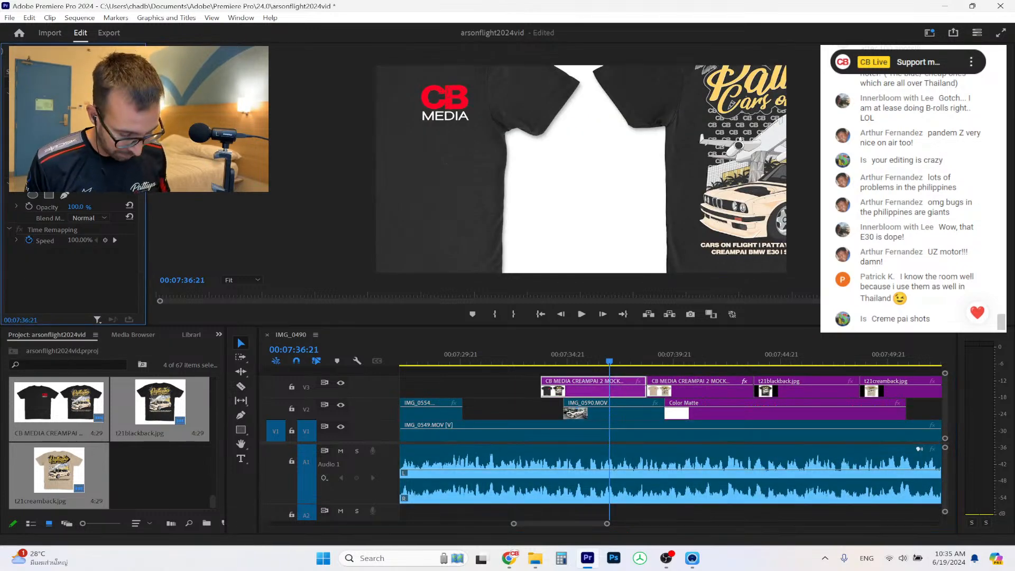
{"action": "key", "text": "Return"}
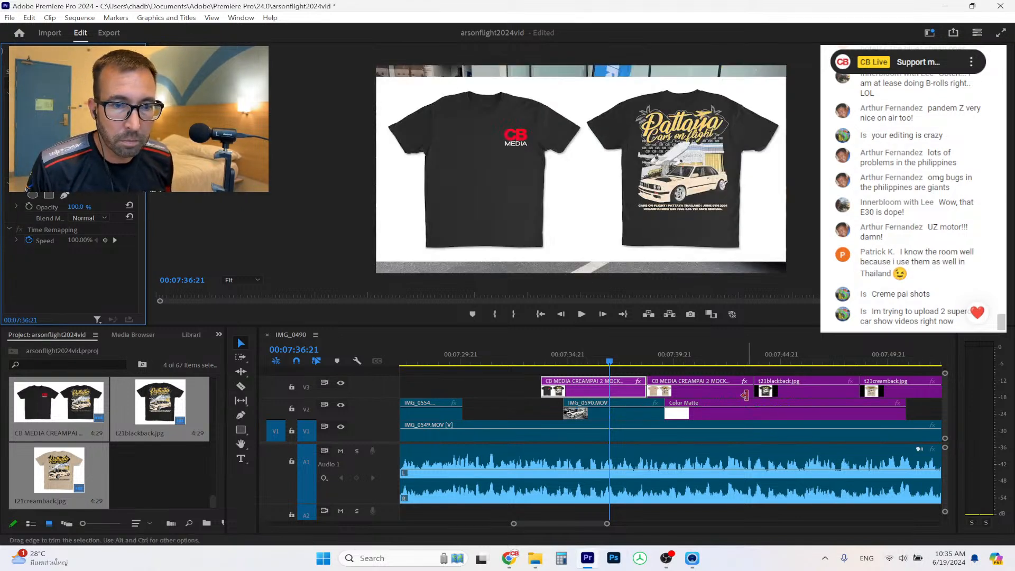
Check the single-shirt images on V3, then extend the Color Matte on V2 to the end of IMG_0549.
{"action": "left_click", "coordinate": [796, 391]}
{"action": "left_click", "coordinate": [794, 362]}
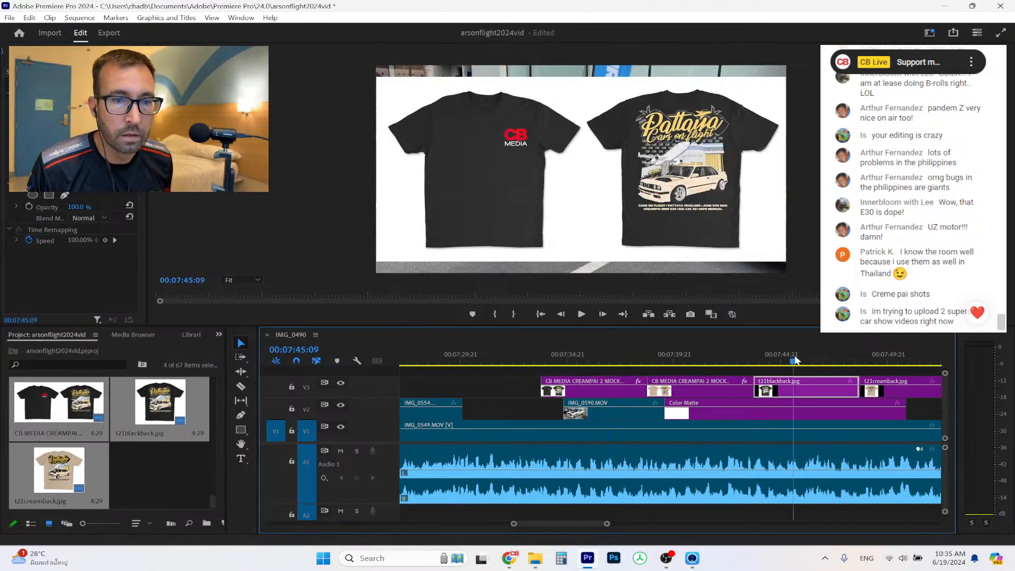
{"action": "left_click", "coordinate": [831, 452]}
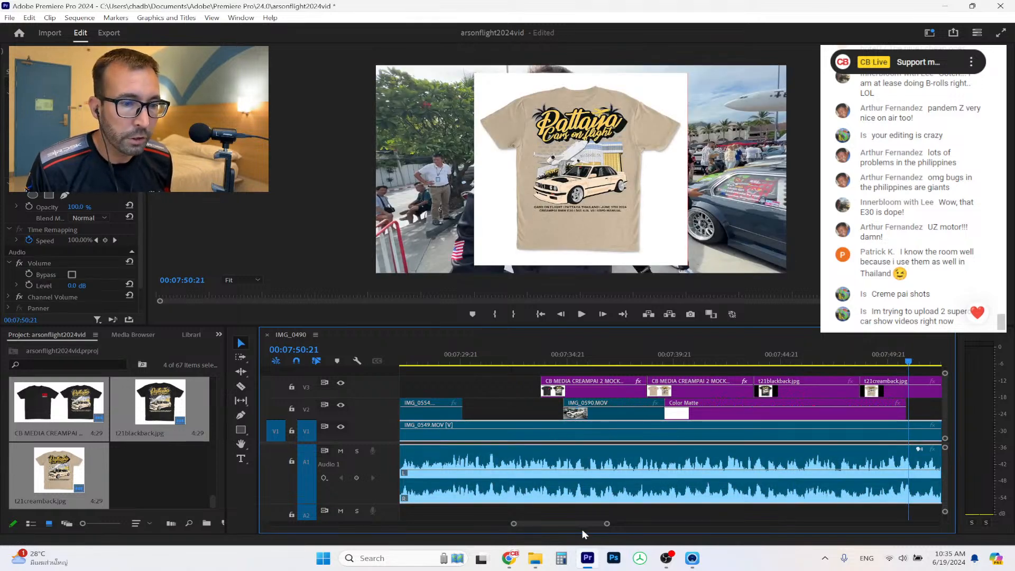
{"action": "mouse_move", "coordinate": [608, 528]}
{"action": "left_mouse_down"}
{"action": "mouse_move", "coordinate": [651, 528]}
{"action": "mouse_move", "coordinate": [622, 527]}
{"action": "left_mouse_up"}
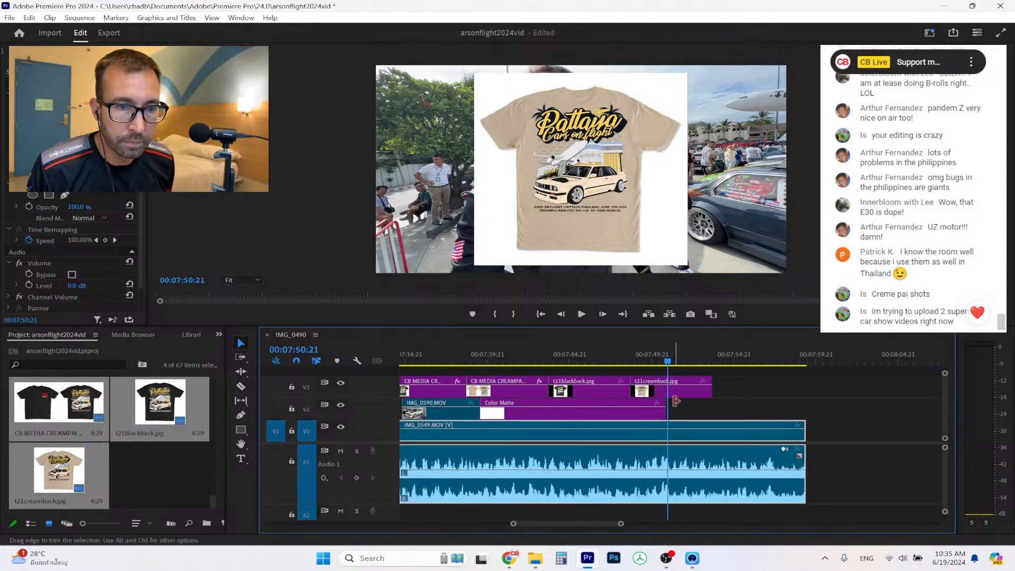
{"action": "left_click_drag", "start_coordinate": [663, 402], "coordinate": [806, 403]}
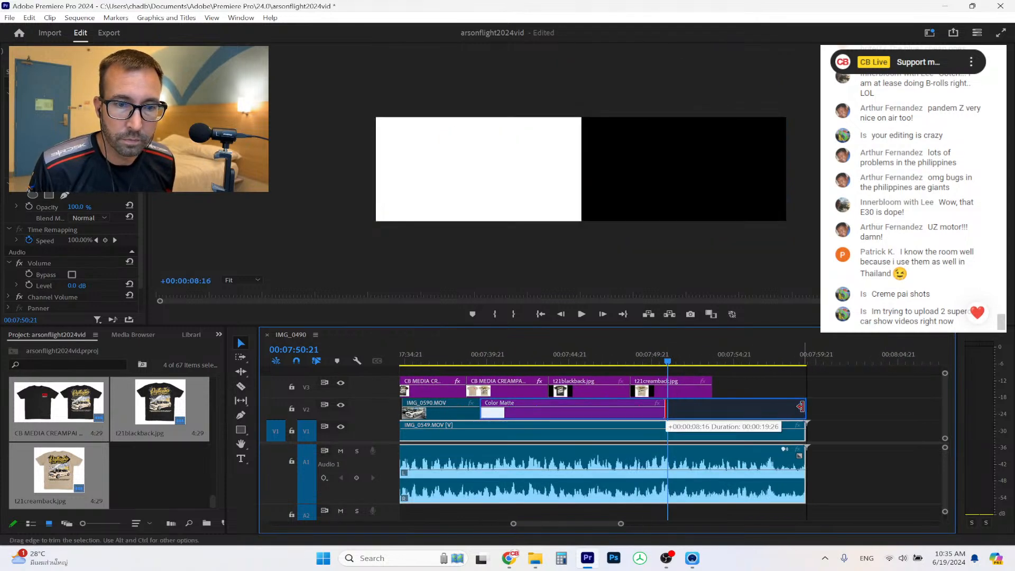
Rearrange the V3 images back to back up to IMG_0549's end: cream mockup, black mockup, t21blackback, t21creamback, and check each one.
{"action": "left_click_drag", "start_coordinate": [686, 397], "coordinate": [765, 398]}
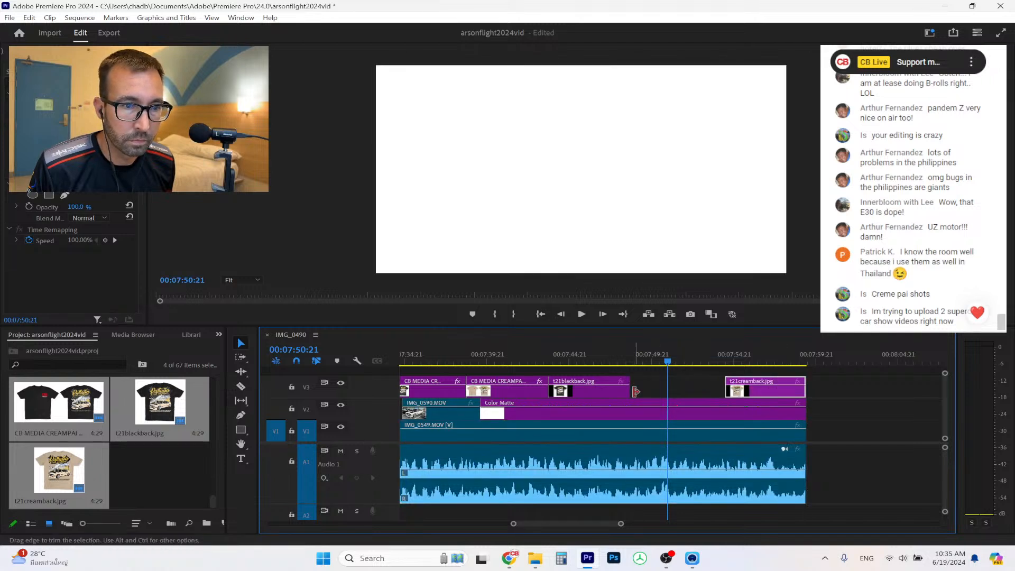
{"action": "left_click_drag", "start_coordinate": [602, 389], "coordinate": [701, 398]}
{"action": "left_click_drag", "start_coordinate": [435, 391], "coordinate": [597, 401]}
{"action": "left_click_drag", "start_coordinate": [503, 389], "coordinate": [534, 392]}
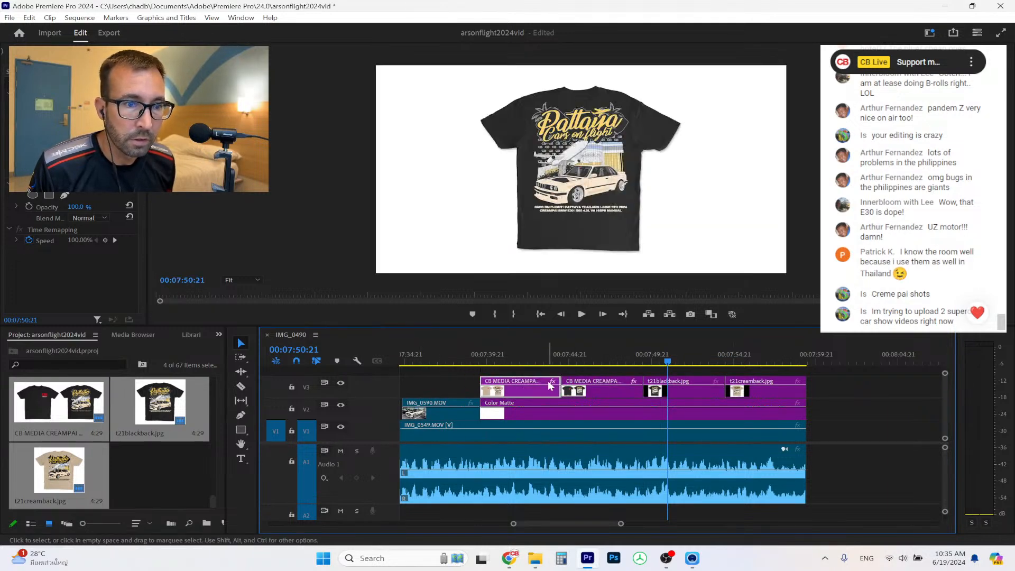
{"action": "left_click", "coordinate": [531, 361]}
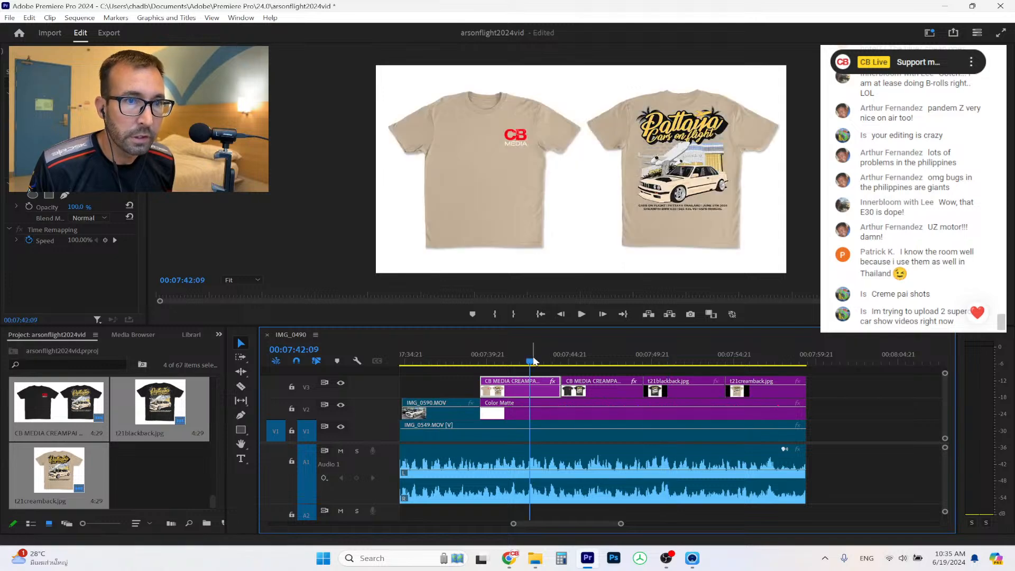
{"action": "left_click", "coordinate": [600, 351]}
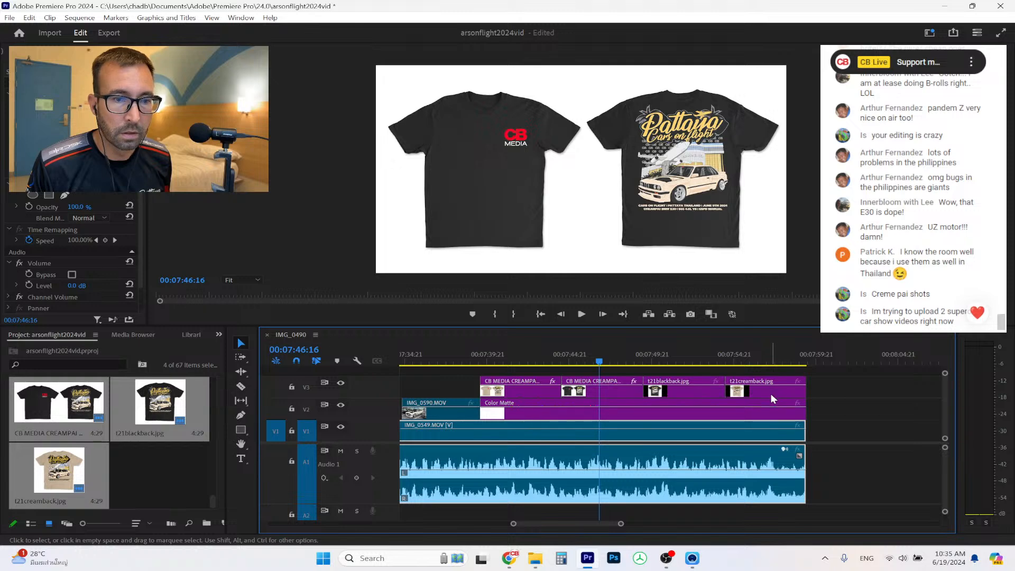
{"action": "left_click_drag", "start_coordinate": [678, 349], "coordinate": [743, 346]}
Scale up t21blackback and t21creamback slightly on V3, keeping each shirt inside the frame, then save the project.
{"action": "left_click", "coordinate": [671, 351]}
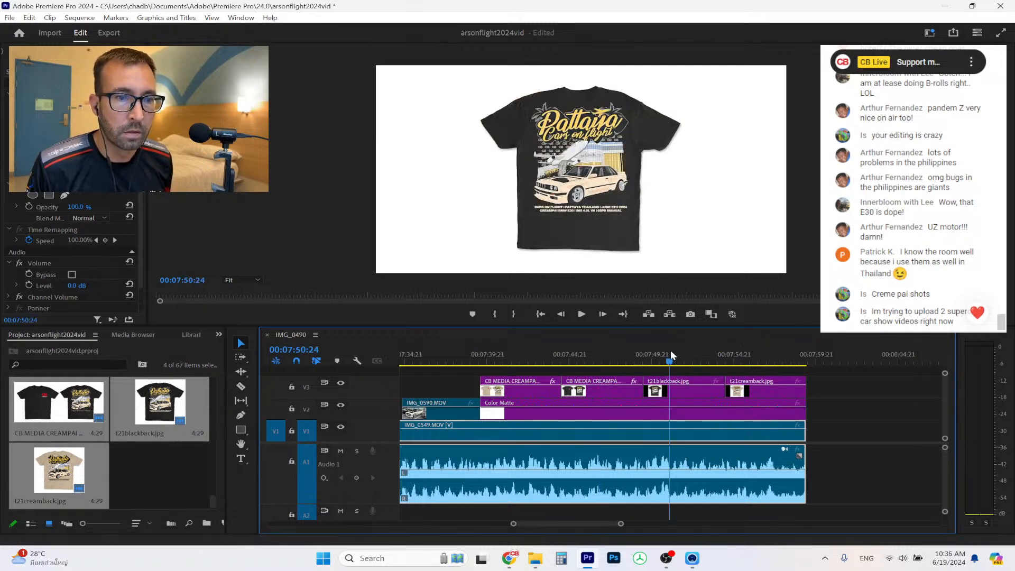
{"action": "left_click", "coordinate": [670, 390]}
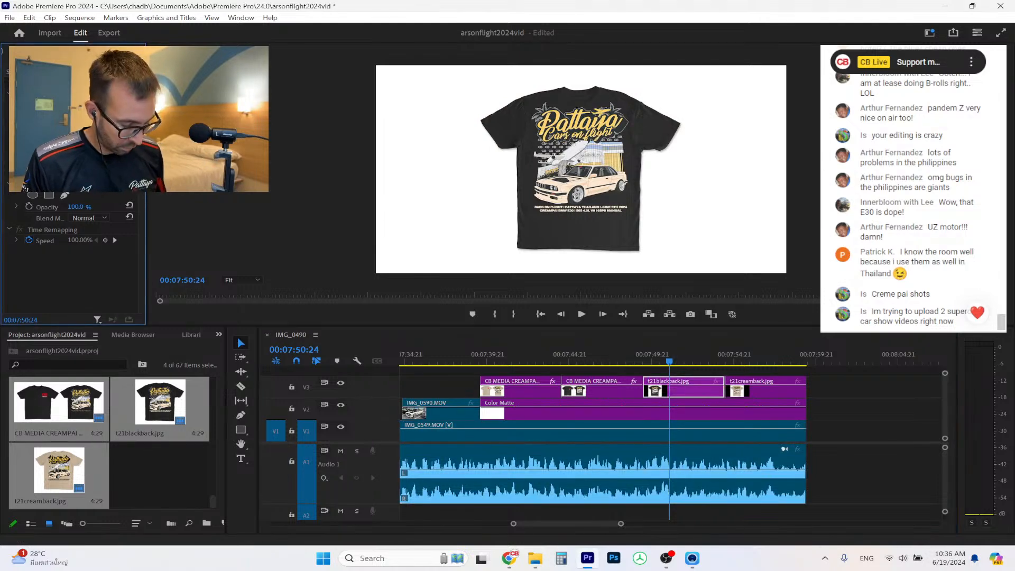
{"action": "key", "text": "Return"}
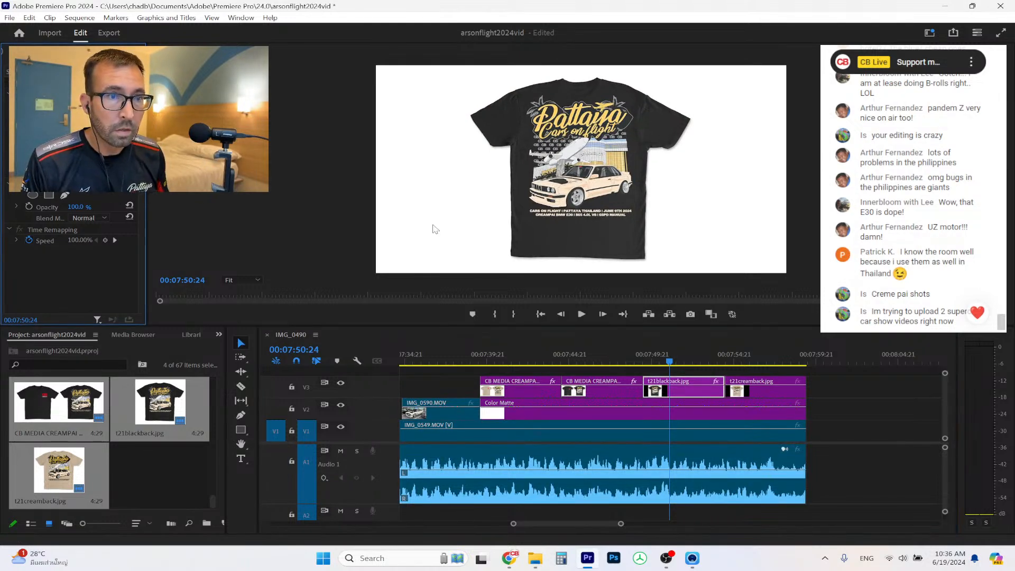
{"action": "left_click", "coordinate": [766, 349]}
{"action": "left_click", "coordinate": [773, 394]}
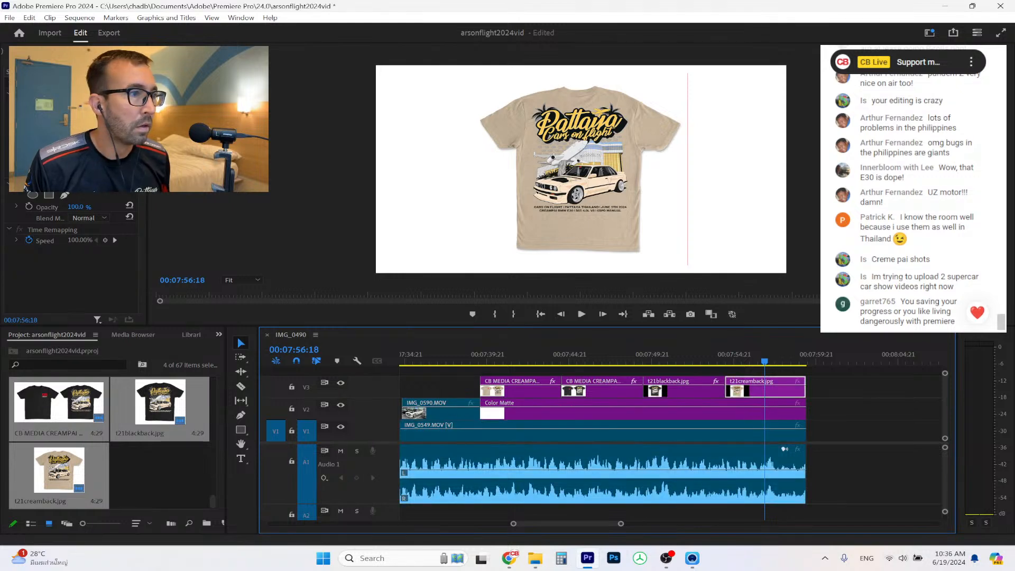
{"action": "left_click", "coordinate": [75, 116]}
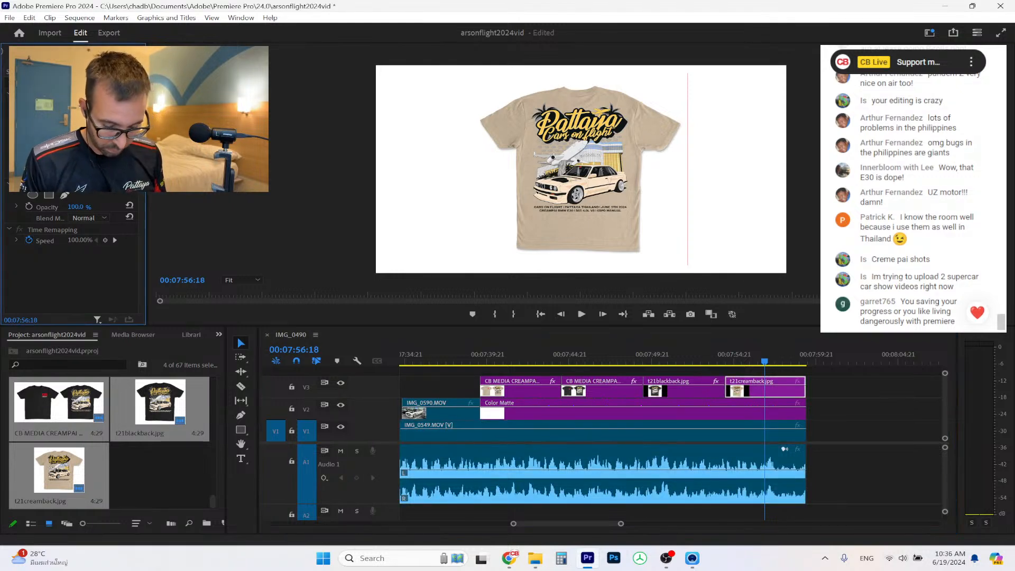
{"action": "key", "text": "Return"}
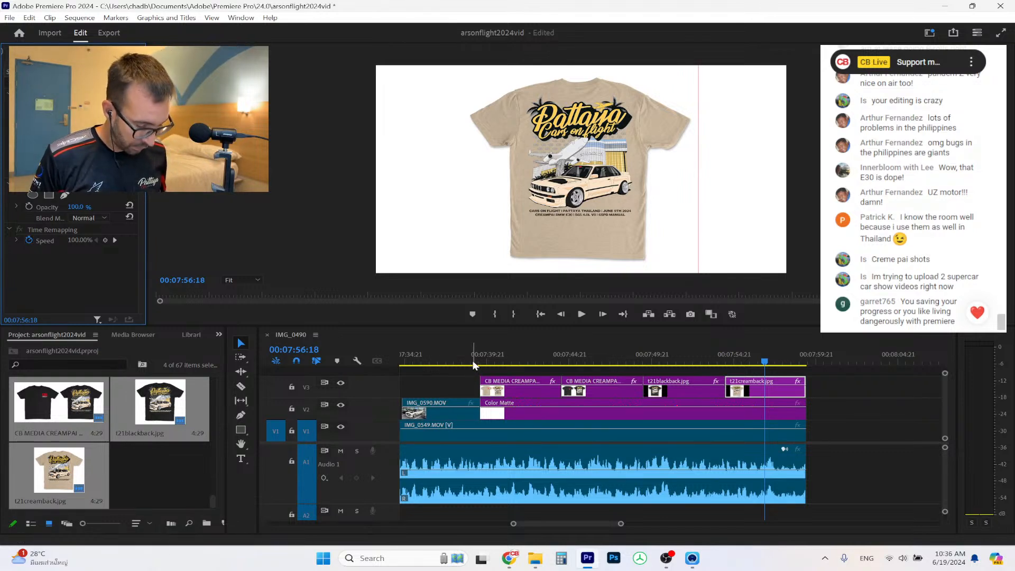
{"action": "key", "text": "ctrl+s"}
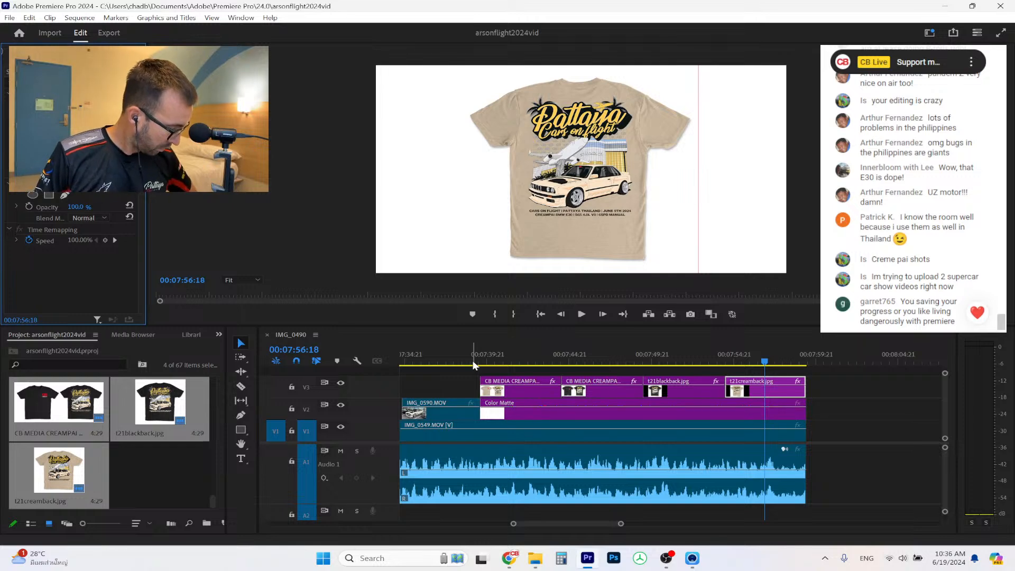
Play the shirt section, enlarge the timeline area, and swap the two mockups on V3 so the black one comes first.
{"action": "left_click", "coordinate": [476, 363]}
{"action": "left_click", "coordinate": [581, 314]}
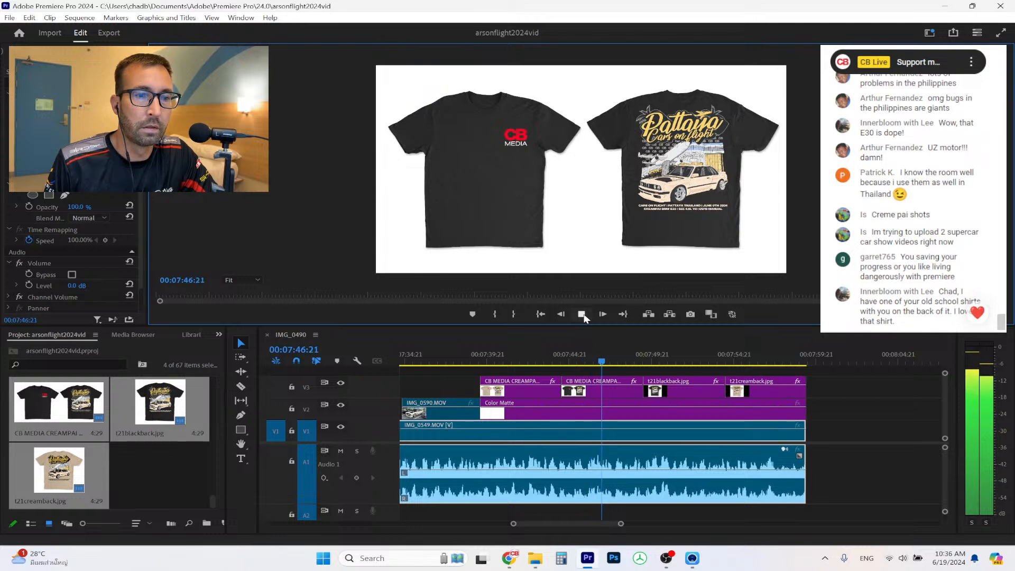
{"action": "left_click", "coordinate": [582, 314]}
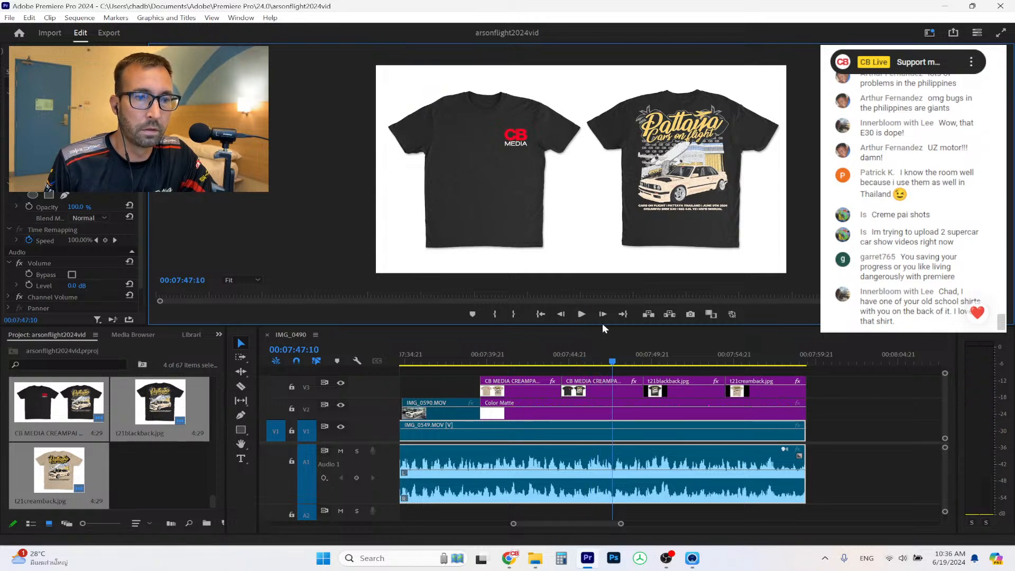
{"action": "left_click_drag", "start_coordinate": [603, 325], "coordinate": [604, 279]}
{"action": "mouse_move", "coordinate": [608, 365]}
{"action": "left_mouse_down"}
{"action": "mouse_move", "coordinate": [608, 344]}
{"action": "mouse_move", "coordinate": [526, 347]}
{"action": "mouse_move", "coordinate": [537, 370]}
{"action": "mouse_move", "coordinate": [604, 367]}
{"action": "left_mouse_up"}
Trim the black mockup to 00:00:04:03 and end the cream mockup at 00:07:47:10, moving the following images earlier to close the gaps.
{"action": "left_click_drag", "start_coordinate": [518, 347], "coordinate": [547, 358]}
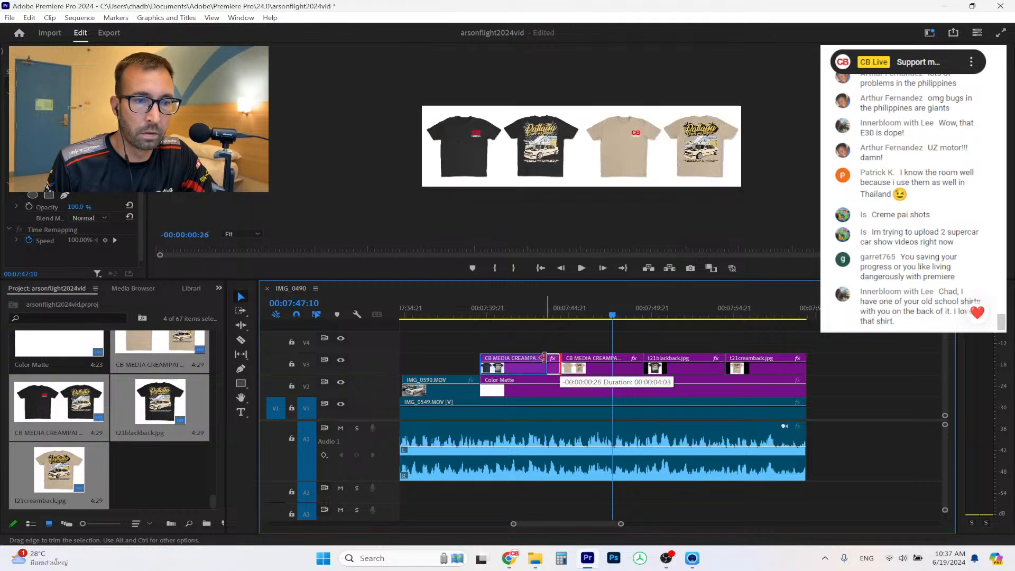
{"action": "left_click_drag", "start_coordinate": [624, 370], "coordinate": [612, 367]}
{"action": "left_click_drag", "start_coordinate": [680, 372], "coordinate": [649, 372]}
{"action": "left_click_drag", "start_coordinate": [767, 373], "coordinate": [735, 377]}
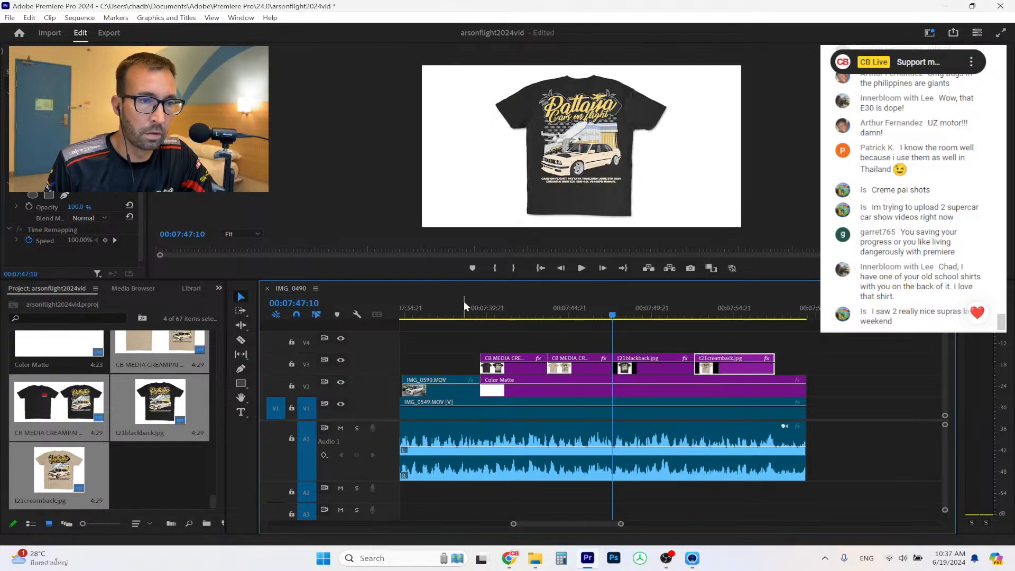
Play the shirt section to the end of the talking, then trim the Color Matte and IMG_0549 to end at 00:07:57:12.
{"action": "left_click", "coordinate": [462, 312]}
{"action": "left_click", "coordinate": [581, 268]}
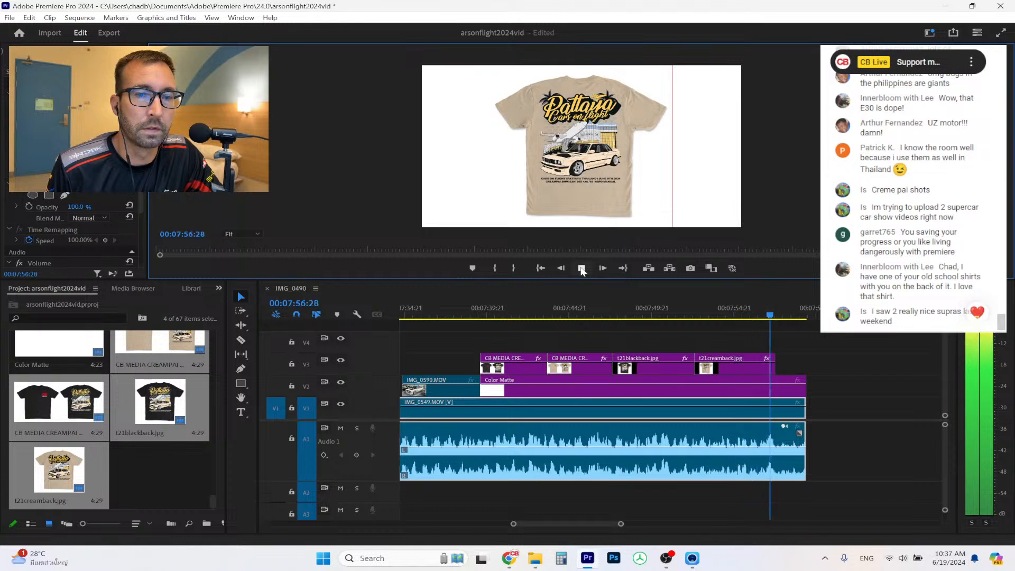
{"action": "left_click", "coordinate": [582, 268]}
{"action": "left_click_drag", "start_coordinate": [805, 385], "coordinate": [777, 382]}
{"action": "left_click_drag", "start_coordinate": [810, 412], "coordinate": [777, 412]}
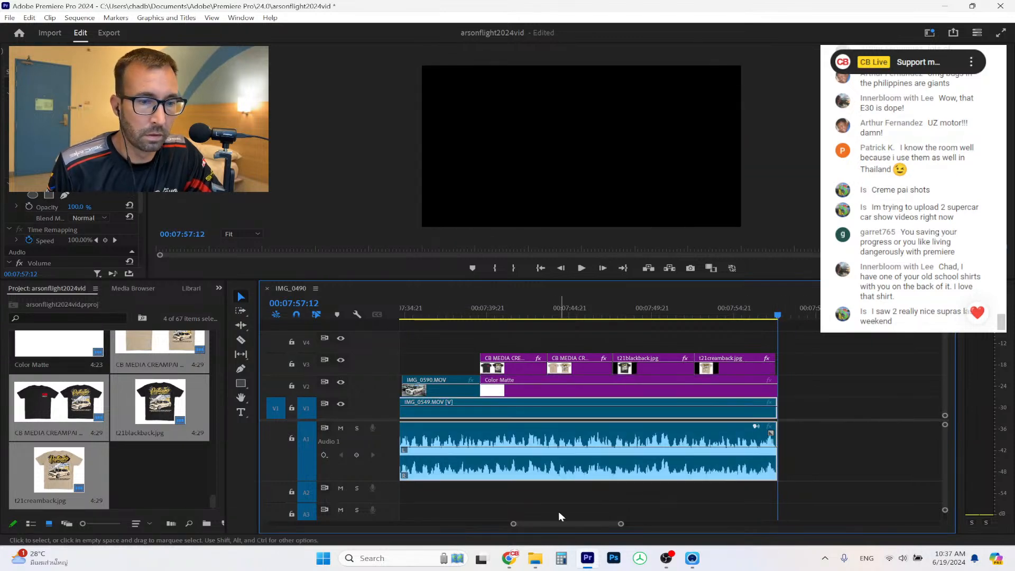
{"action": "left_click_drag", "start_coordinate": [623, 526], "coordinate": [592, 524]}
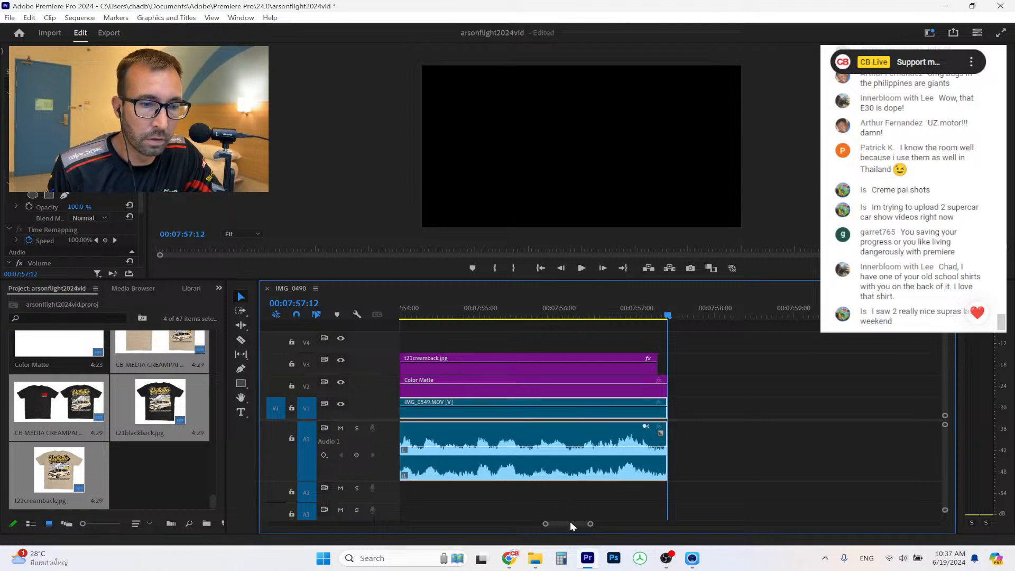
Play the end of the cream shirt section, then trim the Color Matte and IMG_0549 to end at 00:07:55:17.
{"action": "left_click_drag", "start_coordinate": [591, 524], "coordinate": [620, 524]}
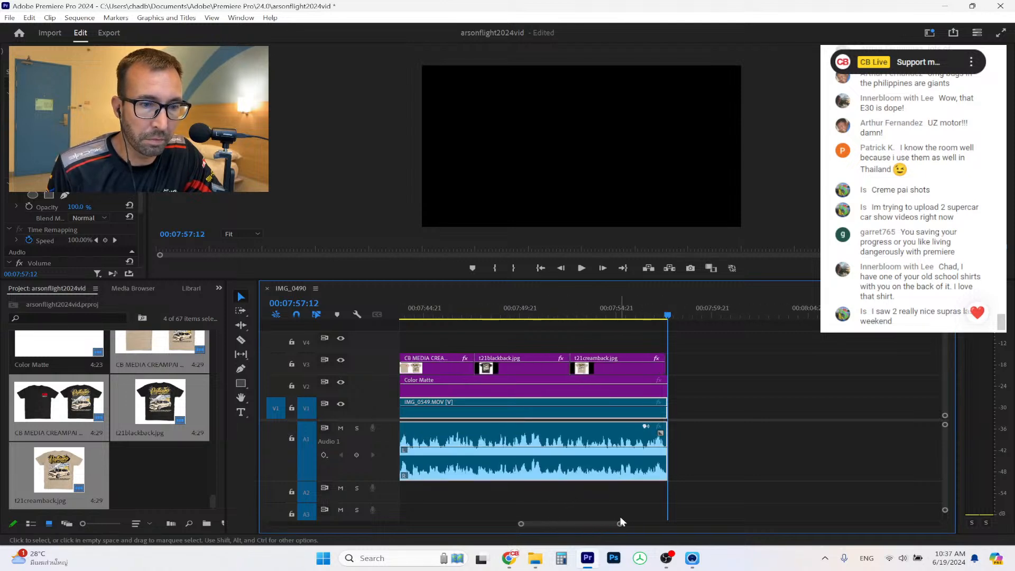
{"action": "left_click", "coordinate": [561, 305]}
{"action": "left_click", "coordinate": [583, 269]}
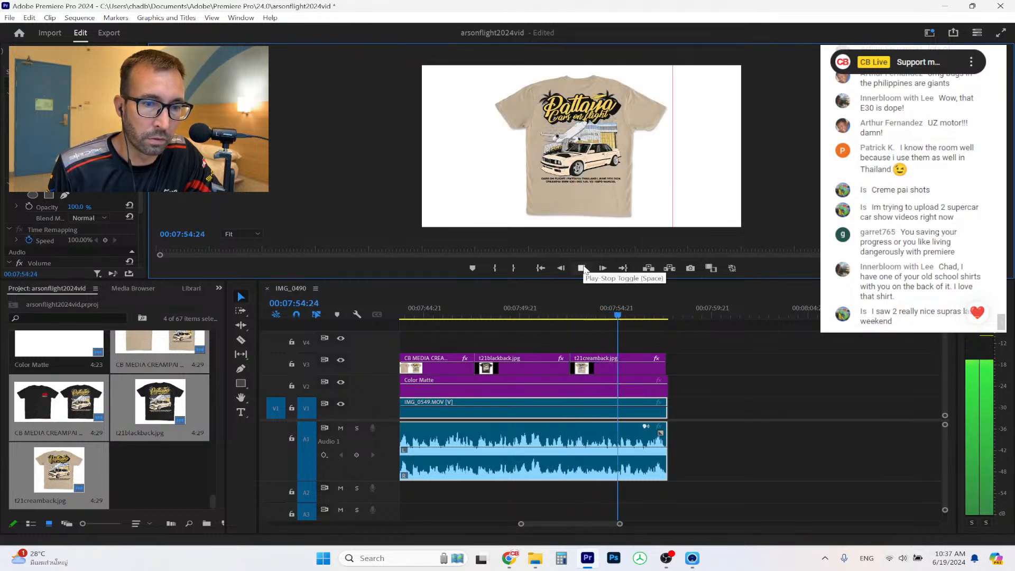
{"action": "left_click", "coordinate": [583, 268]}
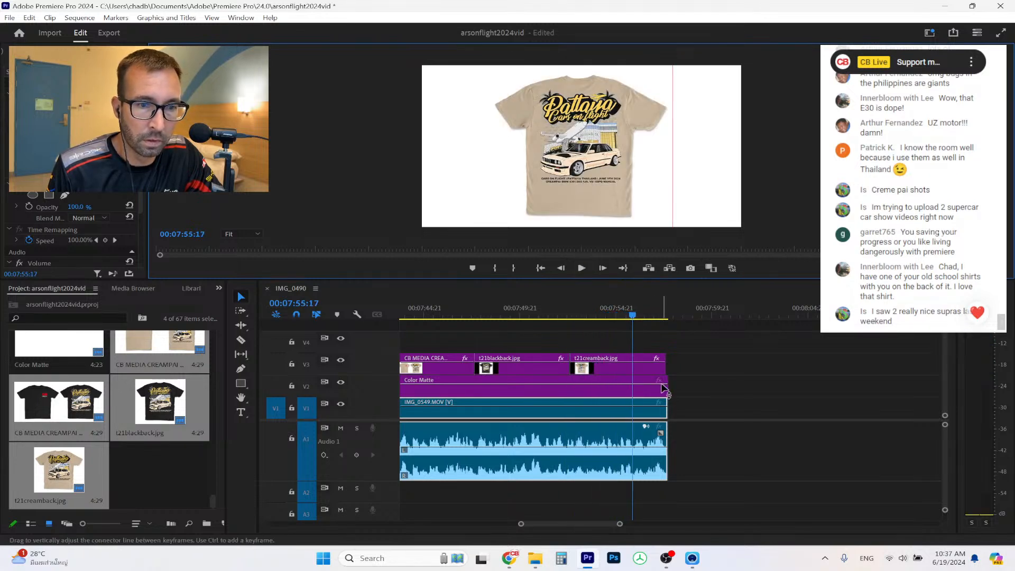
{"action": "left_click_drag", "start_coordinate": [668, 386], "coordinate": [633, 410]}
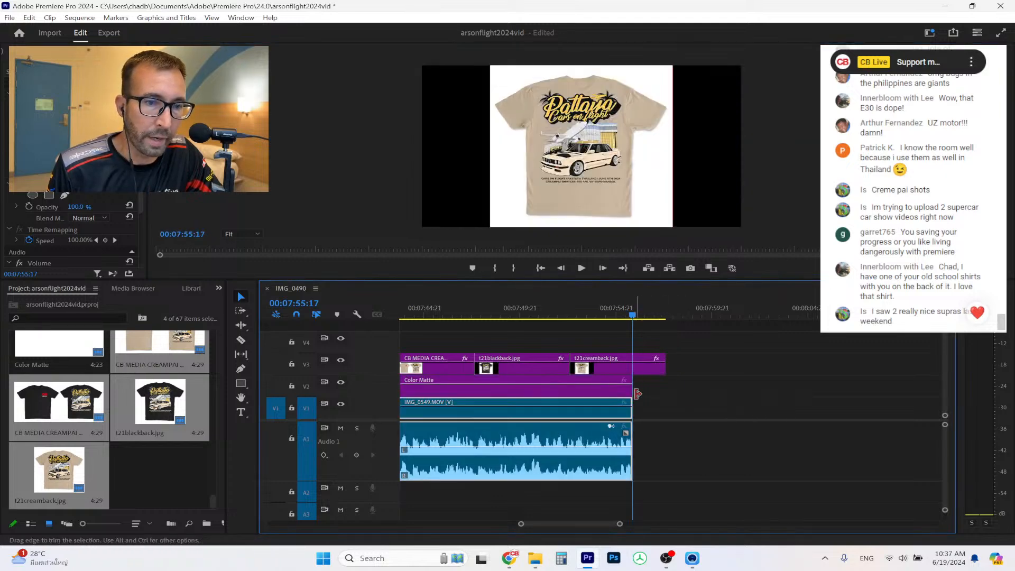
Shorten t21blackback on V3, move t21creamback against it and trim its end to 00:07:55:17, then play the shirt section through.
{"action": "left_click", "coordinate": [518, 315]}
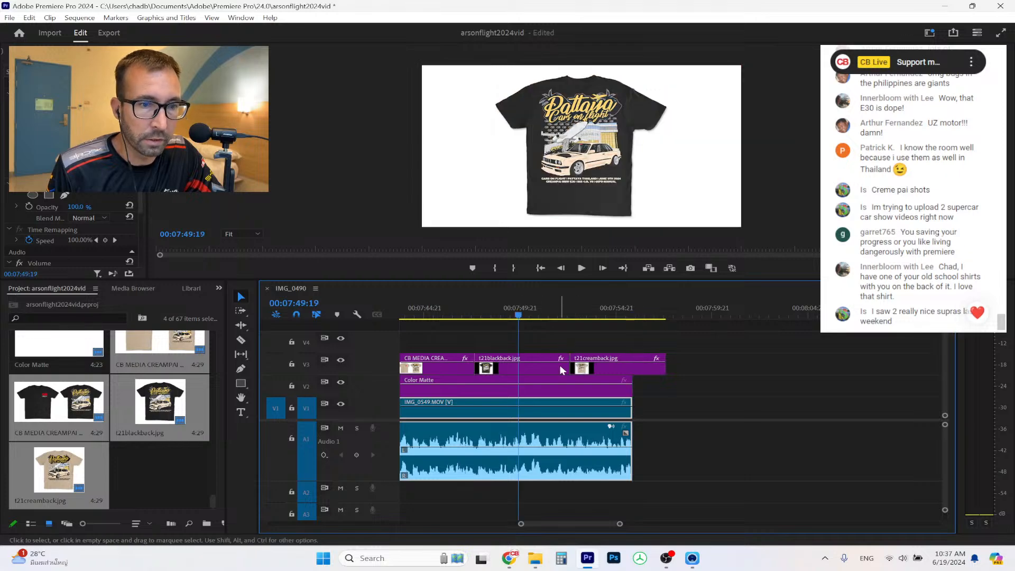
{"action": "mouse_move", "coordinate": [569, 364]}
{"action": "left_mouse_down"}
{"action": "mouse_move", "coordinate": [550, 365]}
{"action": "mouse_move", "coordinate": [574, 366]}
{"action": "mouse_move", "coordinate": [566, 366]}
{"action": "left_mouse_up"}
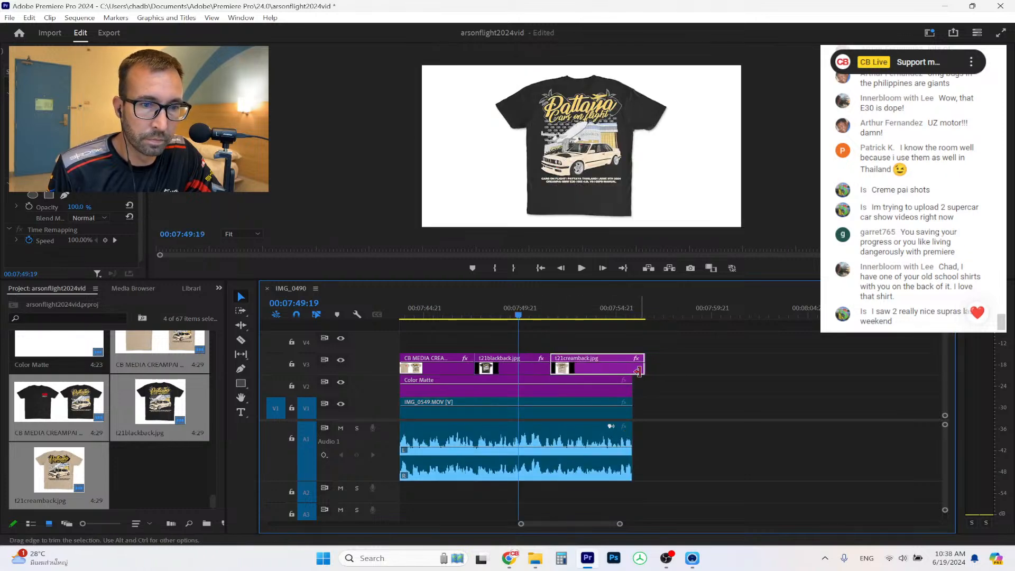
{"action": "left_click_drag", "start_coordinate": [641, 370], "coordinate": [632, 369]}
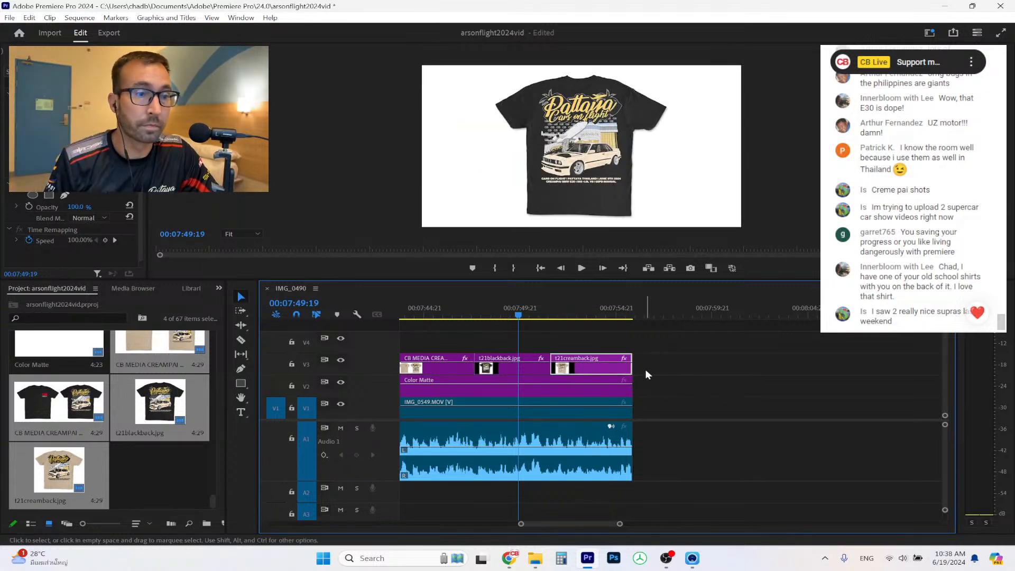
{"action": "left_click", "coordinate": [451, 312]}
{"action": "left_click", "coordinate": [582, 268]}
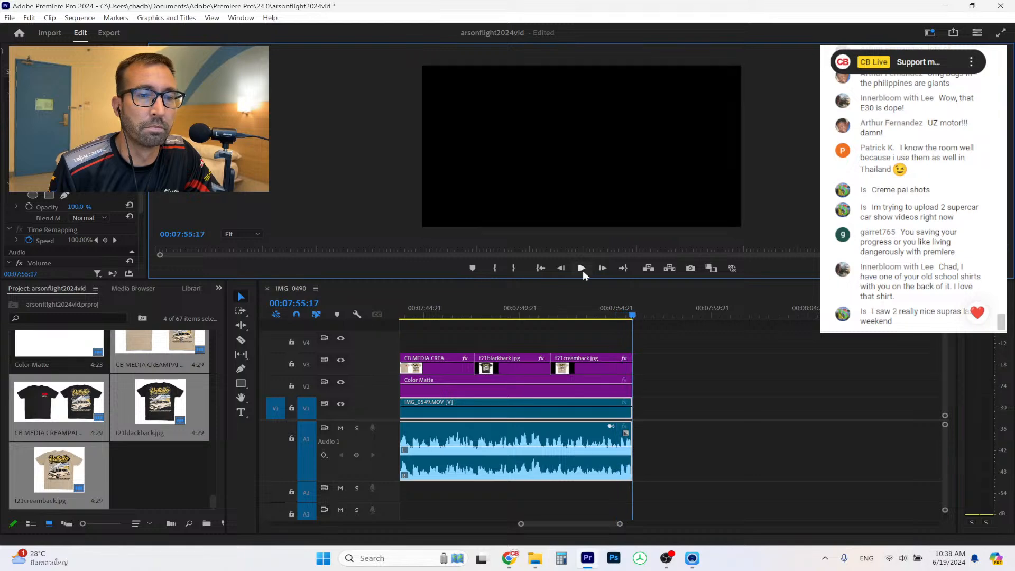
Switch to File Explorer and import the talking clip IMG_0558 from the 13 Pro Max folder into the project.
{"action": "left_click", "coordinate": [536, 558]}
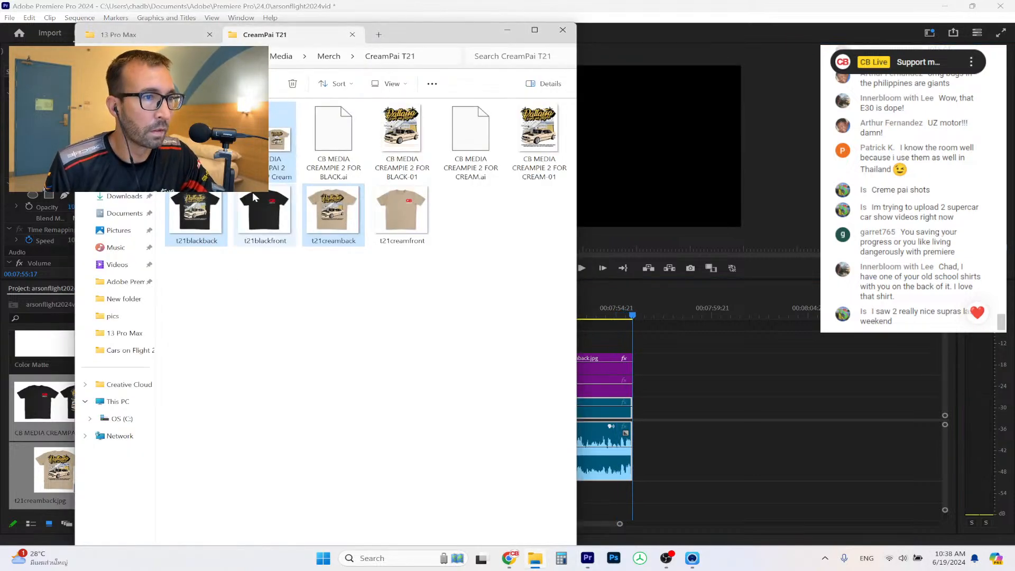
{"action": "left_click", "coordinate": [178, 35]}
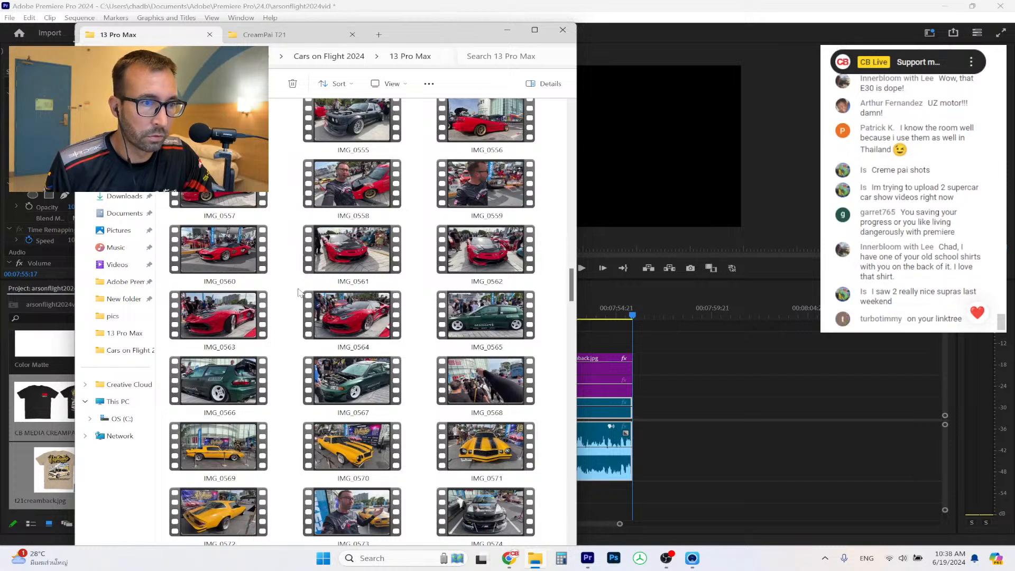
{"action": "scroll", "coordinate": [299, 292], "scroll_direction": "up", "scroll_amount": 3}
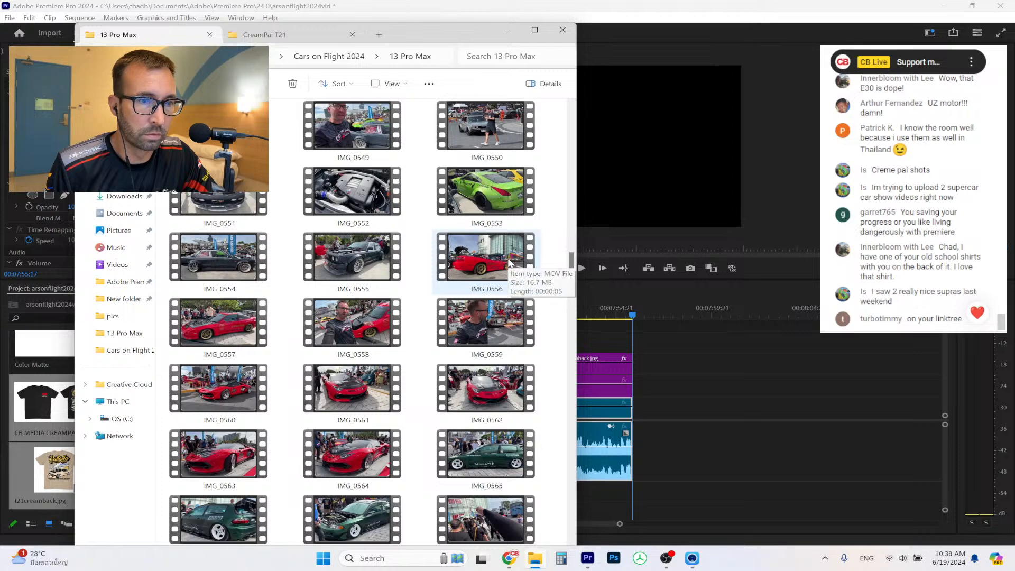
{"action": "left_click_drag", "start_coordinate": [358, 337], "coordinate": [735, 414]}
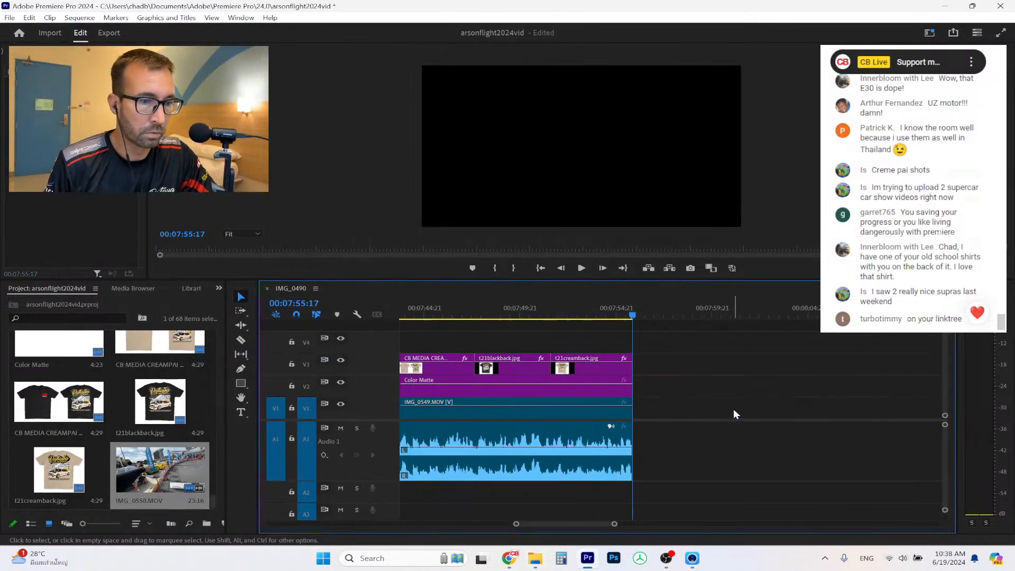
{"action": "left_click", "coordinate": [536, 558]}
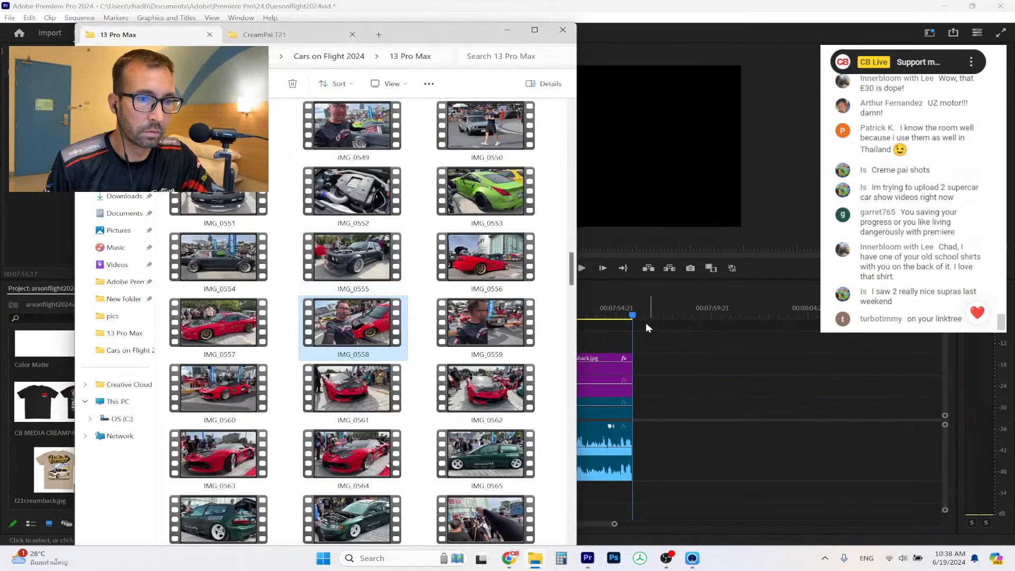
{"action": "left_click", "coordinate": [606, 299]}
{"action": "left_click", "coordinate": [497, 310]}
{"action": "left_click", "coordinate": [417, 307]}
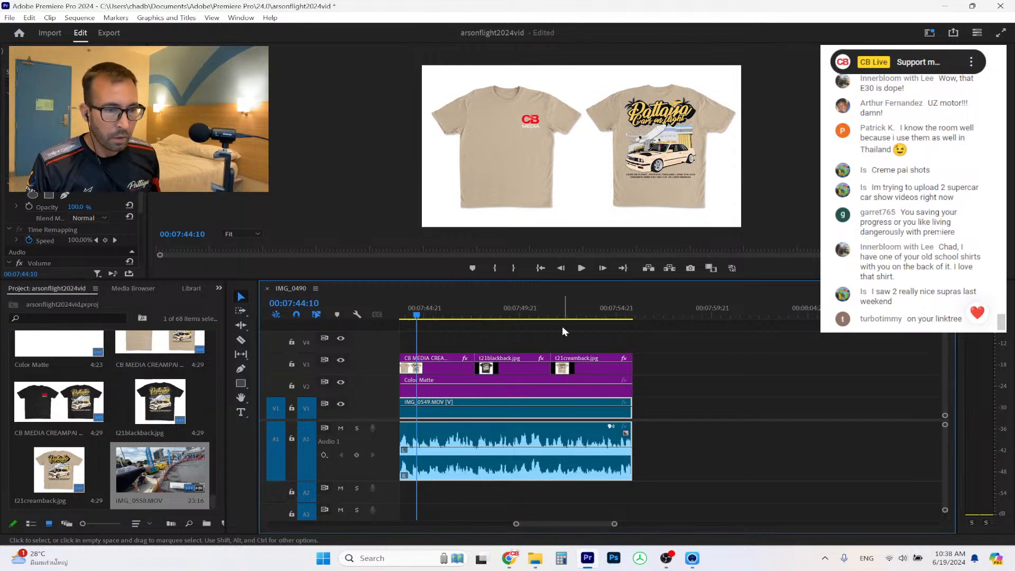
{"action": "left_click", "coordinate": [668, 560]}
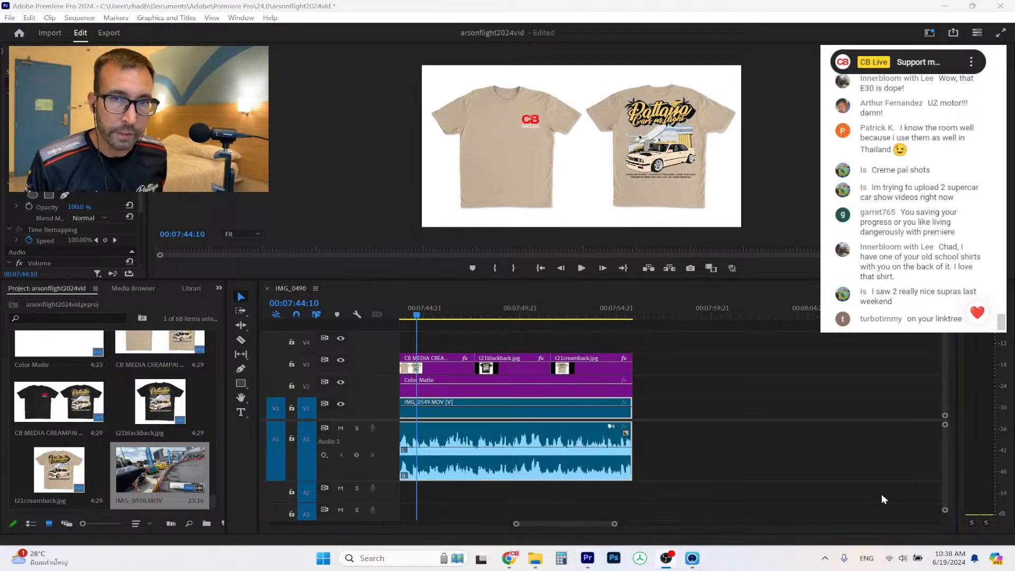
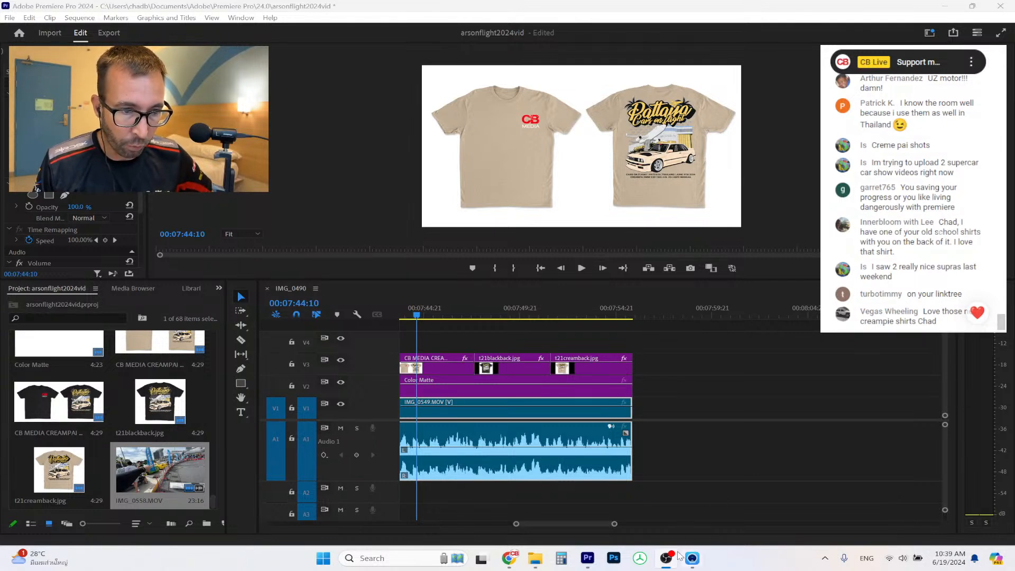
{"action": "left_click", "coordinate": [608, 398]}
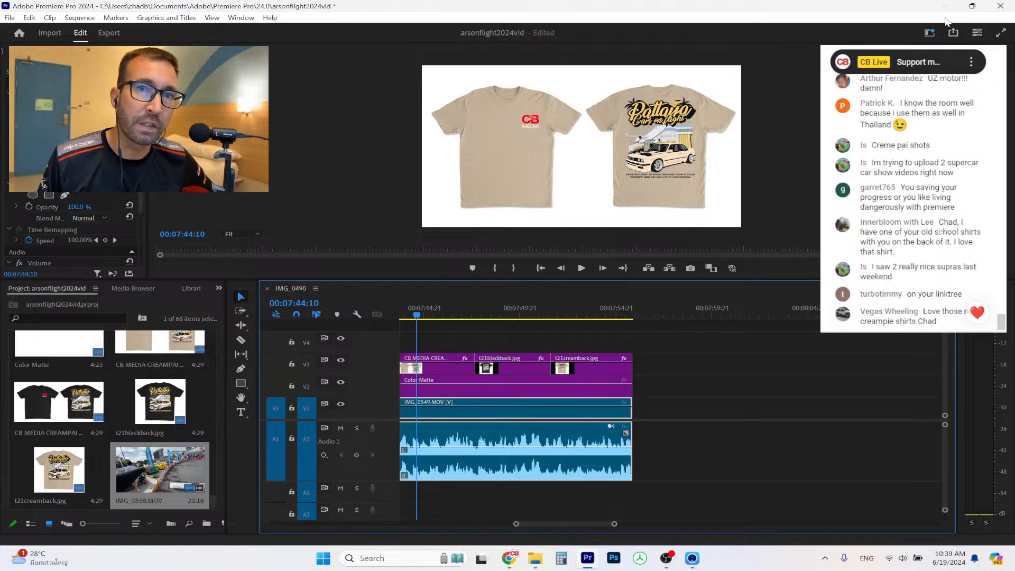
{"action": "left_click", "coordinate": [946, 6]}
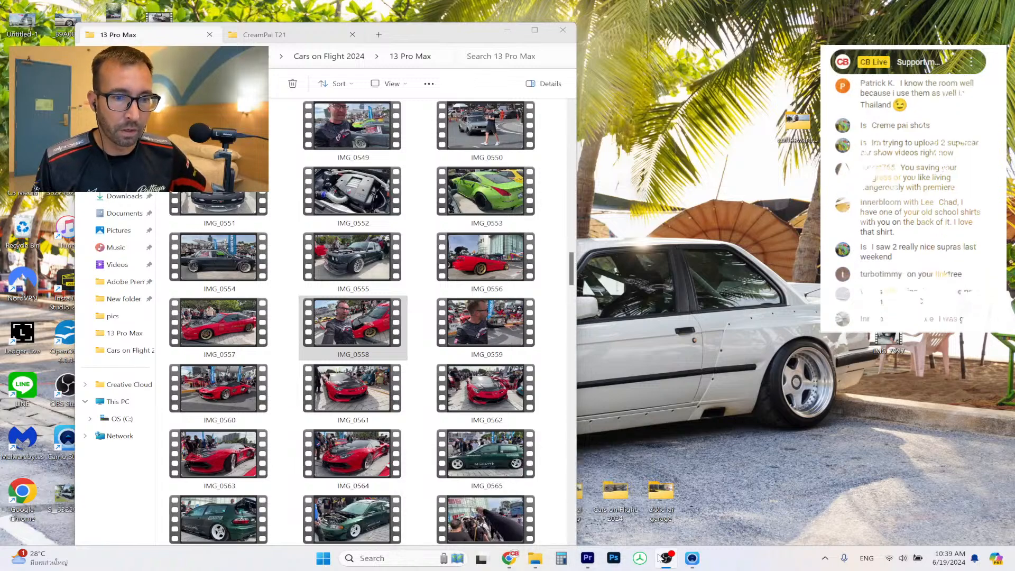
{"action": "mouse_move", "coordinate": [547, 565]}
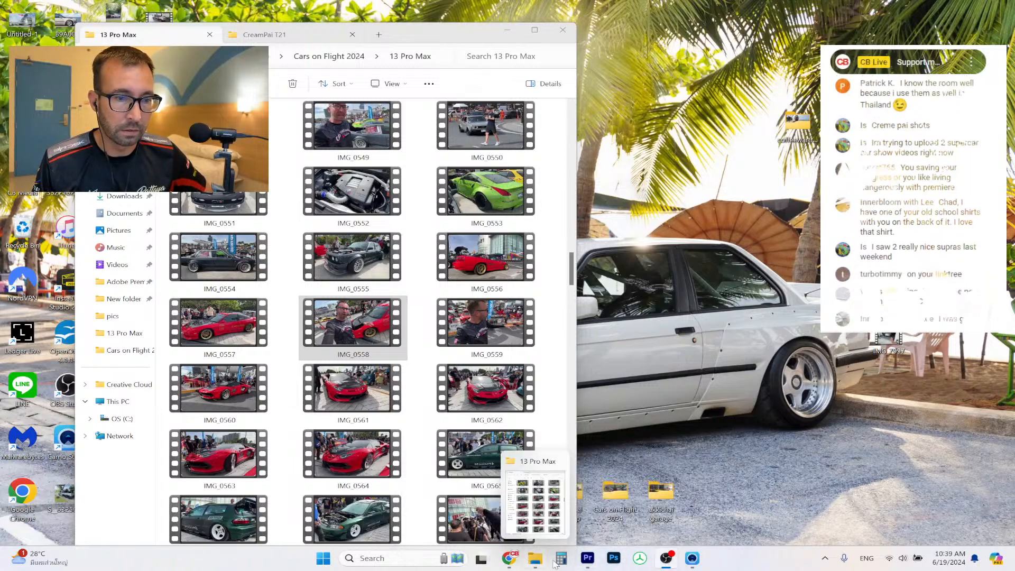
{"action": "left_click", "coordinate": [588, 560]}
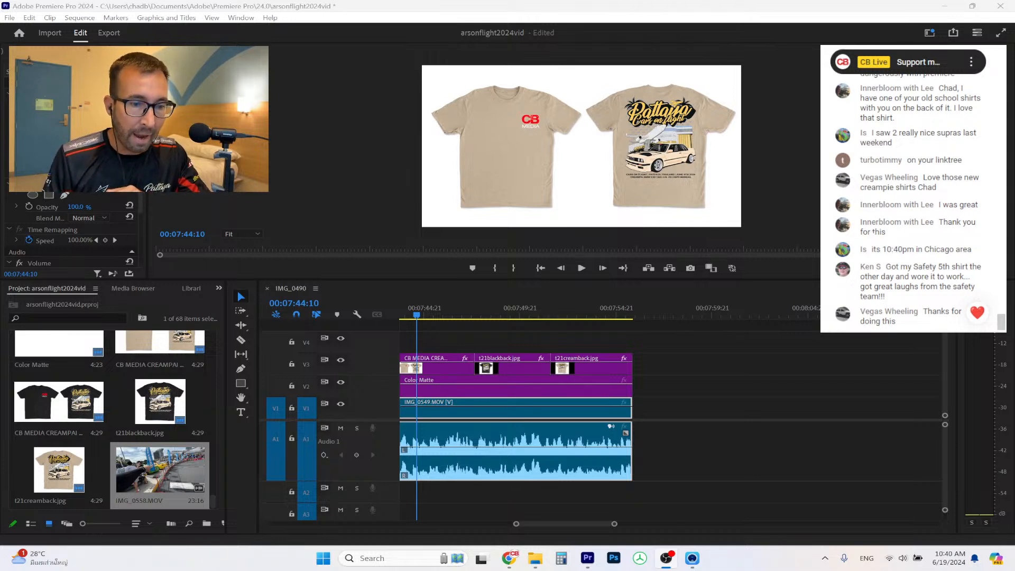
Switch to File Explorer, enlarge its window, and look through the clips in 13 Pro Max and its parent folder Cars on Flight 2024.
{"action": "left_click", "coordinate": [535, 559]}
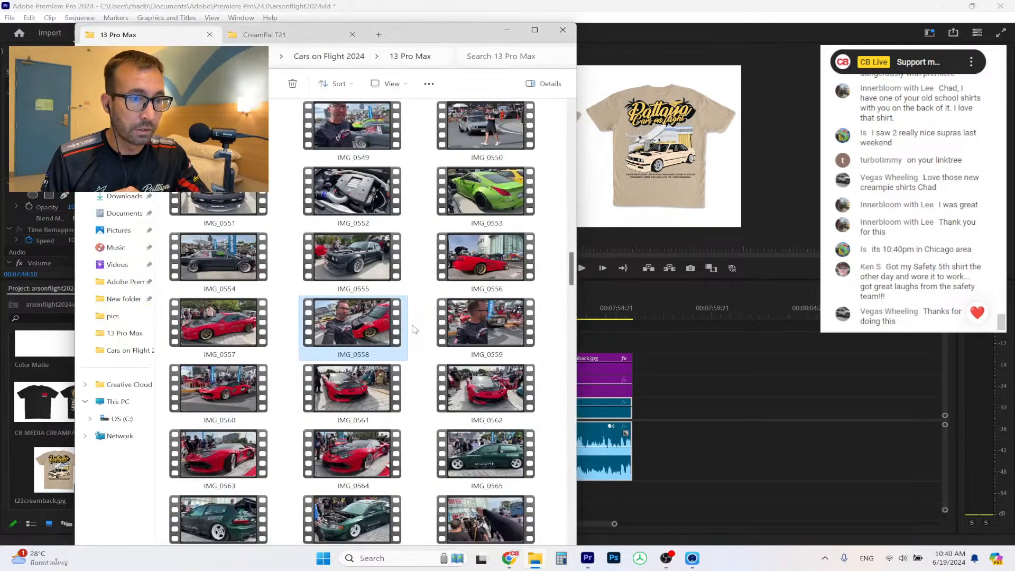
{"action": "left_click", "coordinate": [535, 30]}
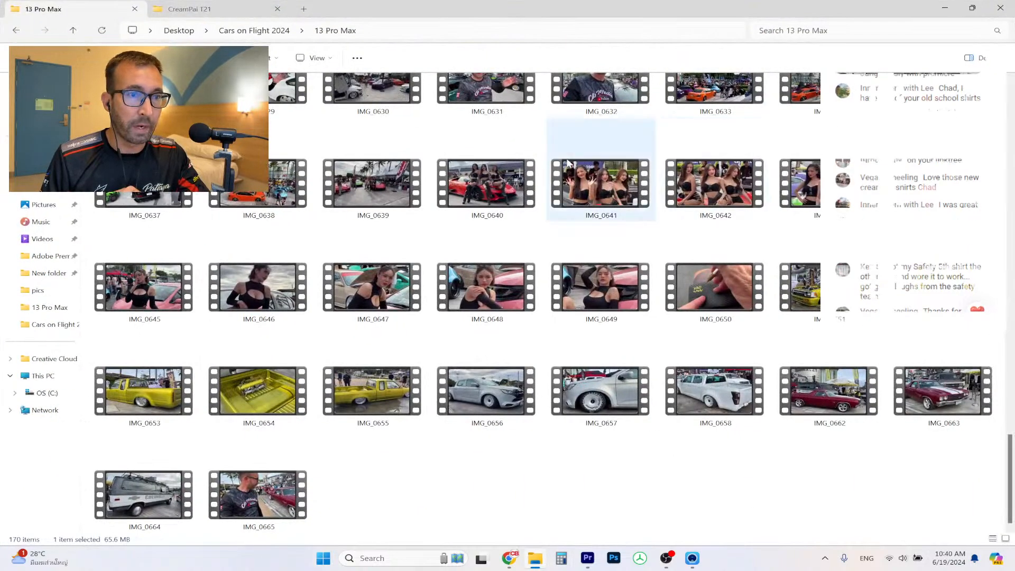
{"action": "scroll", "coordinate": [419, 210], "scroll_direction": "down", "scroll_amount": 1}
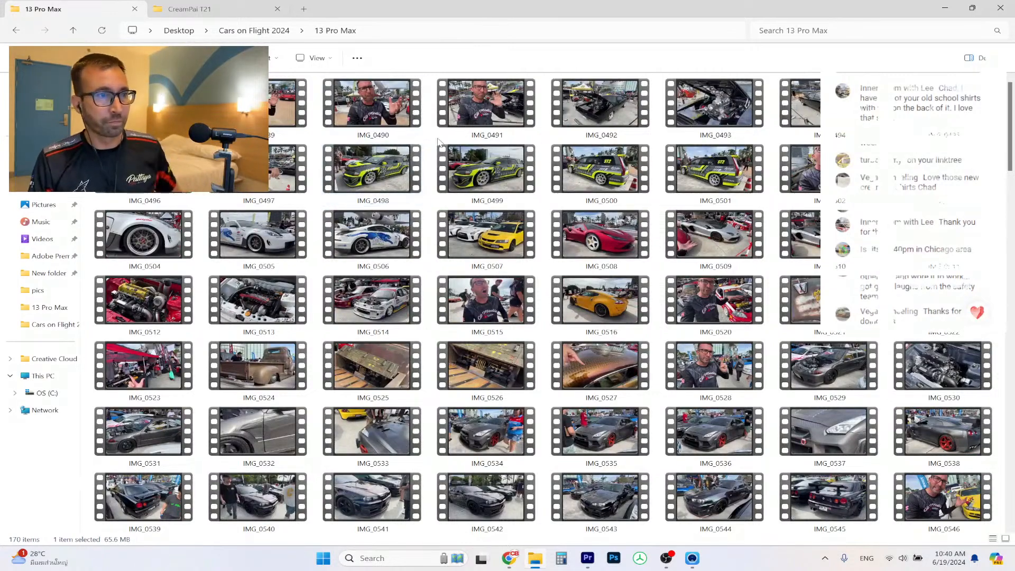
{"action": "scroll", "coordinate": [505, 161], "scroll_direction": "down", "scroll_amount": 1}
{"action": "scroll", "coordinate": [505, 161], "scroll_direction": "down", "scroll_amount": 3}
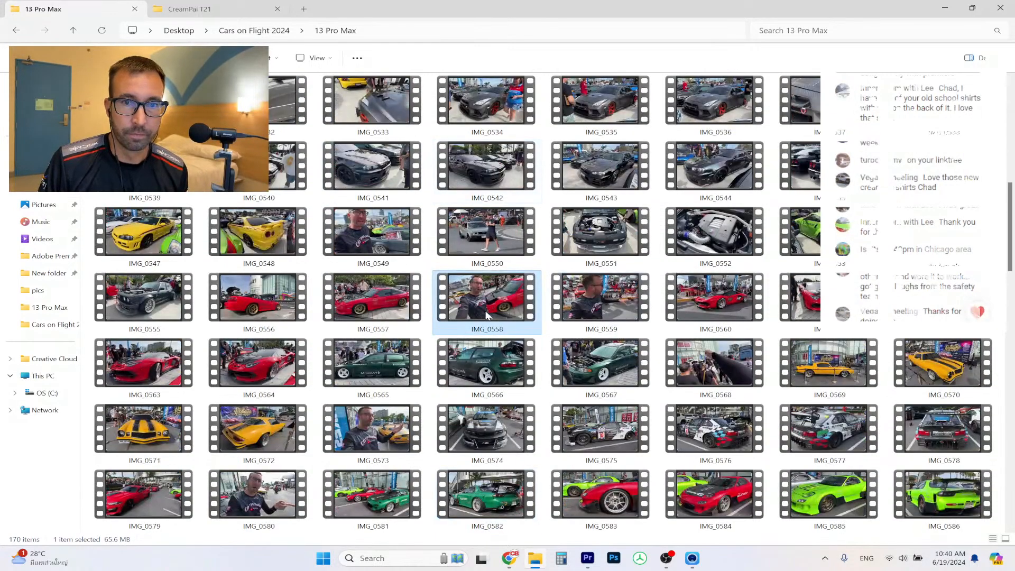
{"action": "mouse_move", "coordinate": [1012, 197]}
{"action": "left_mouse_down"}
{"action": "mouse_move", "coordinate": [1011, 405]}
{"action": "mouse_move", "coordinate": [1011, 146]}
{"action": "mouse_move", "coordinate": [1011, 217]}
{"action": "left_mouse_up"}
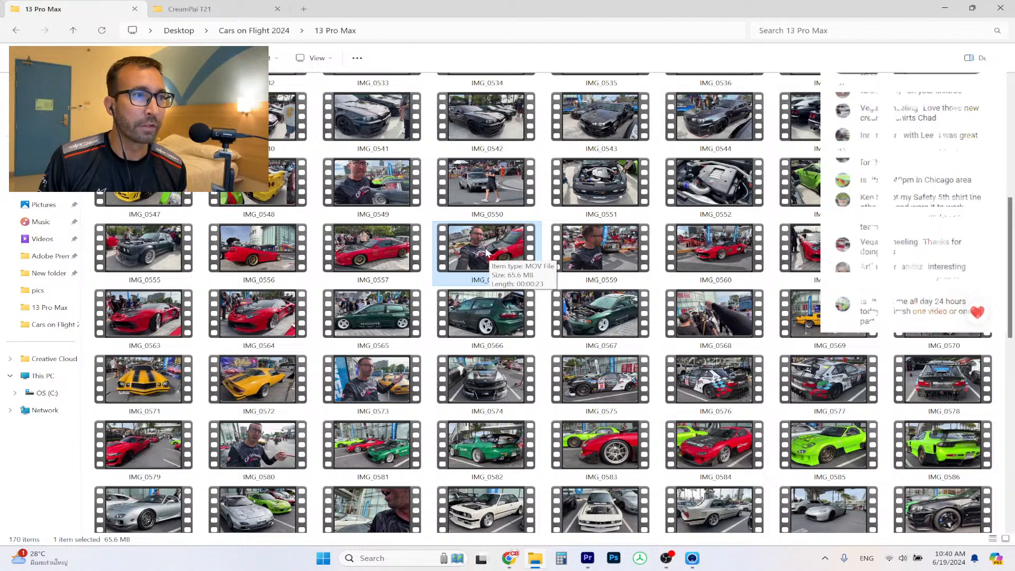
{"action": "key", "text": "alt+Up"}
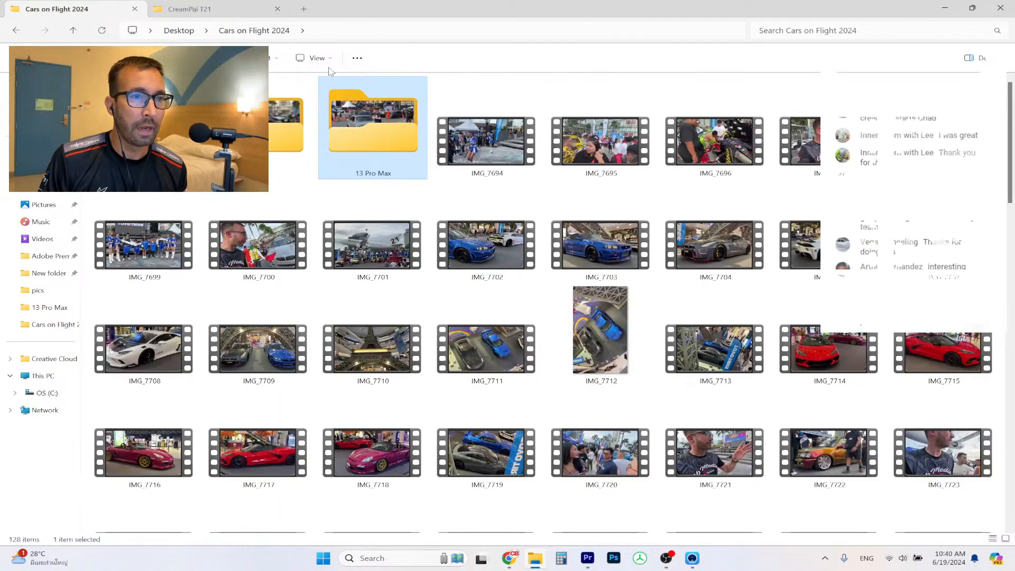
{"action": "scroll", "coordinate": [792, 207], "scroll_direction": "down", "scroll_amount": 10}
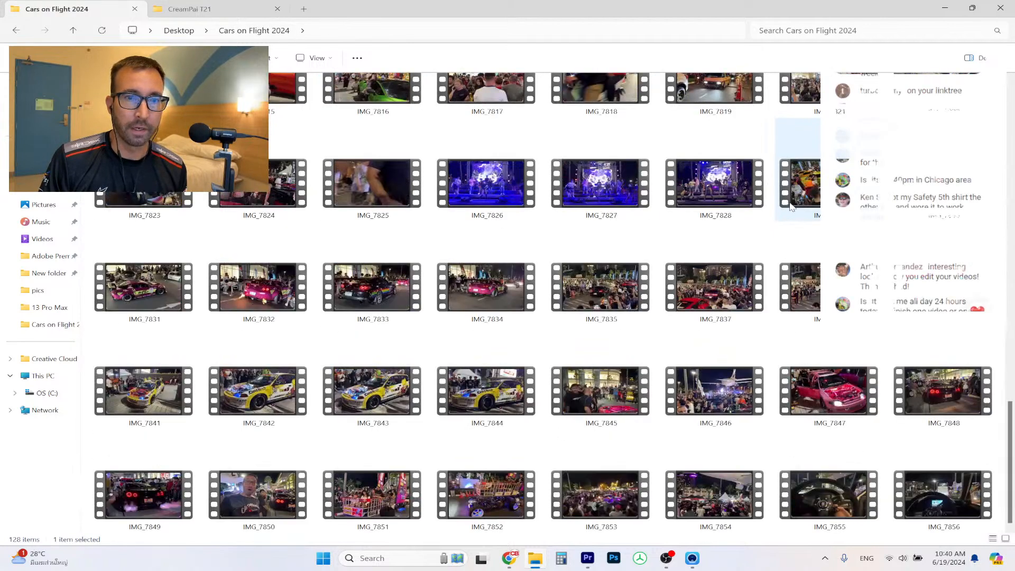
{"action": "scroll", "coordinate": [792, 207], "scroll_direction": "up", "scroll_amount": 10}
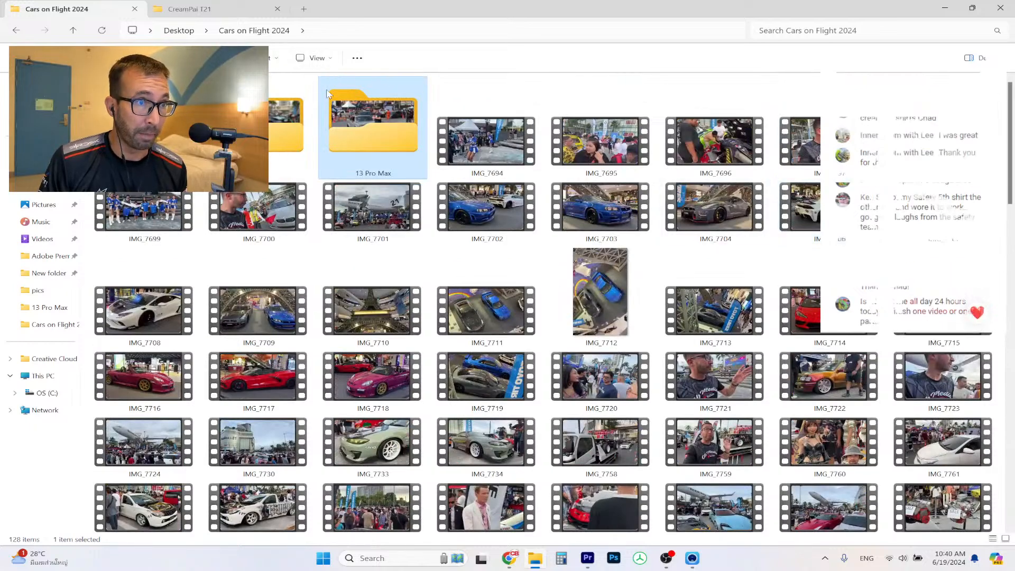
{"action": "mouse_move", "coordinate": [326, 95]}
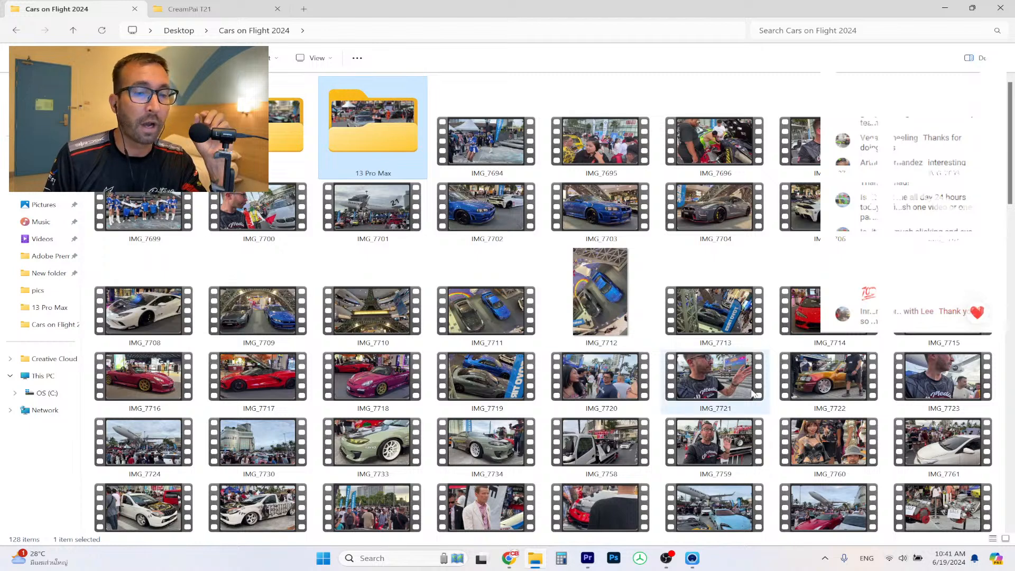
{"action": "left_click", "coordinate": [666, 503]}
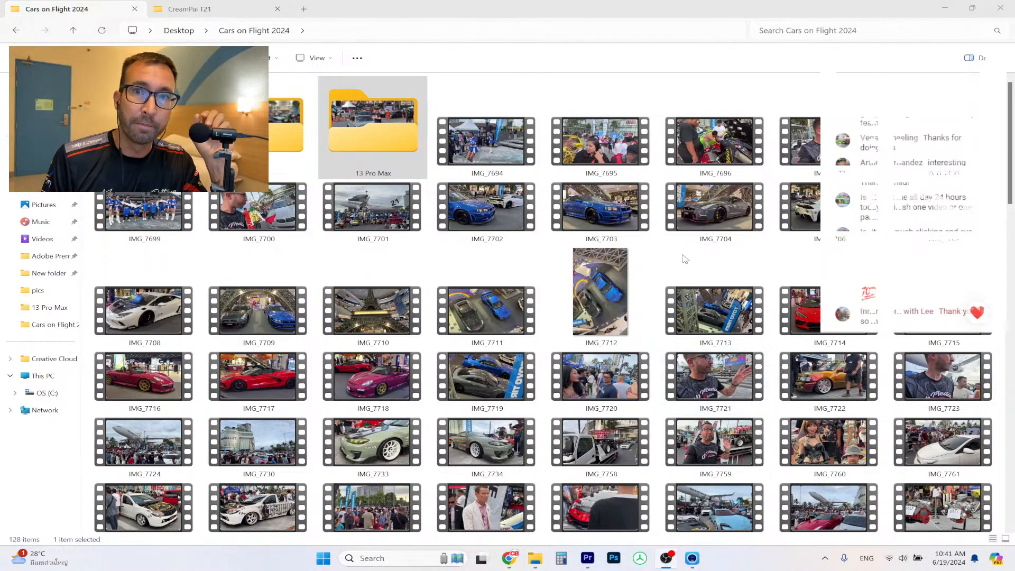